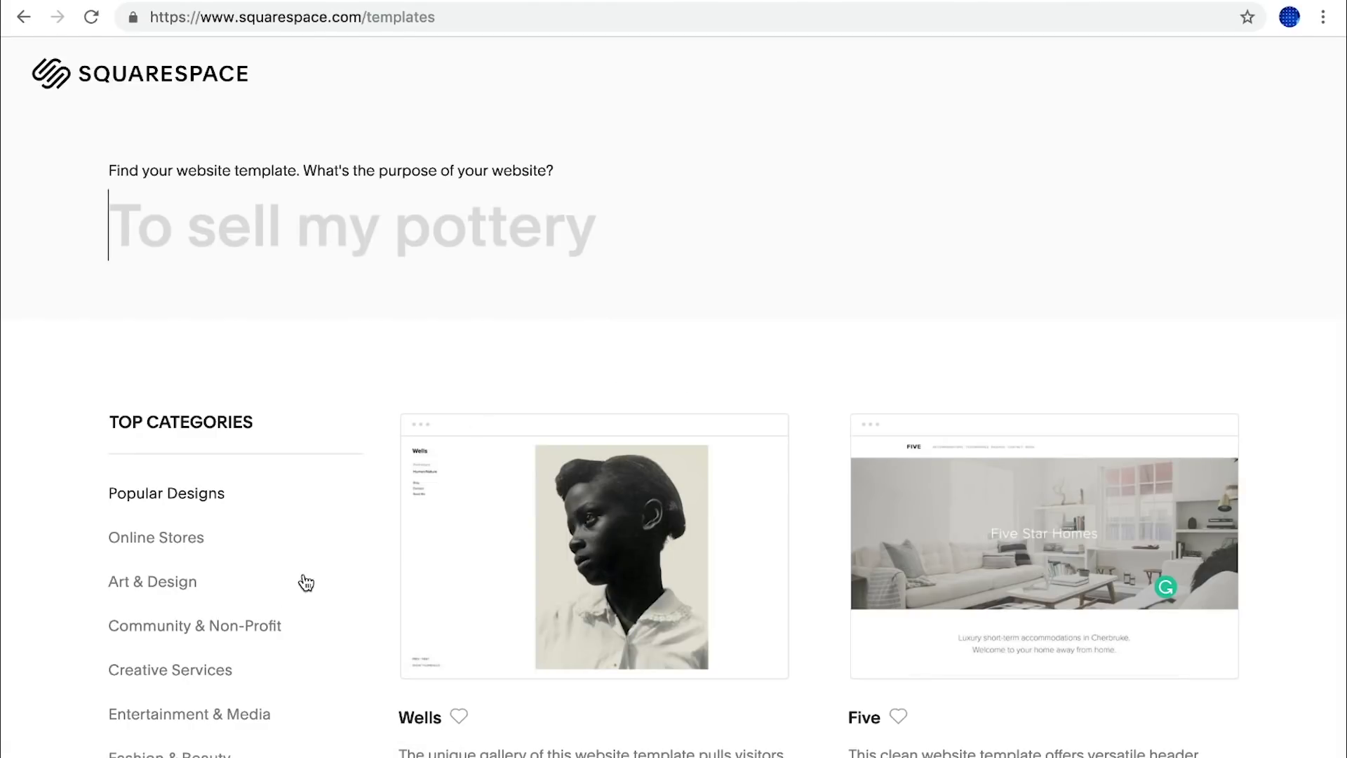
Find the Rally template in the template gallery by searching the page for "rall" and start a site with it.
scroll(275, 596, "down", 5)
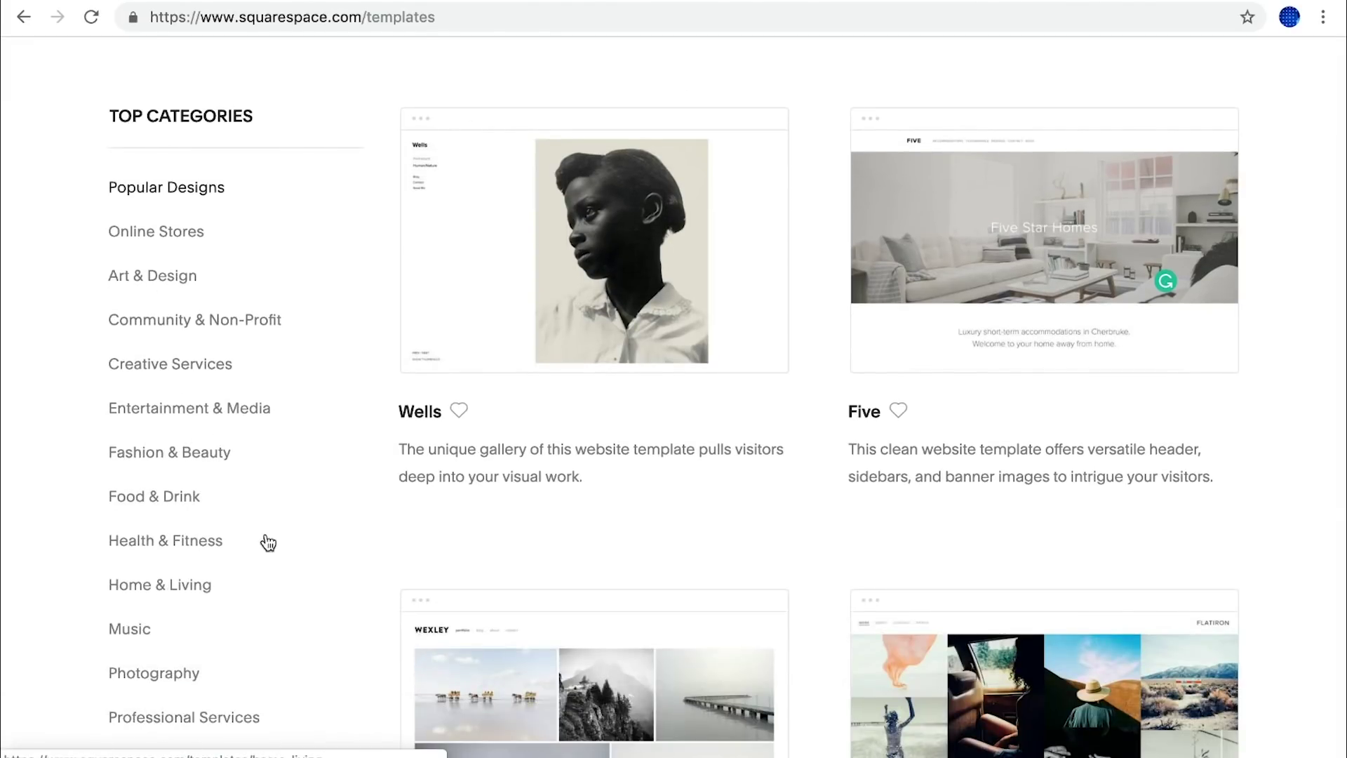
scroll(798, 494, "down", 12)
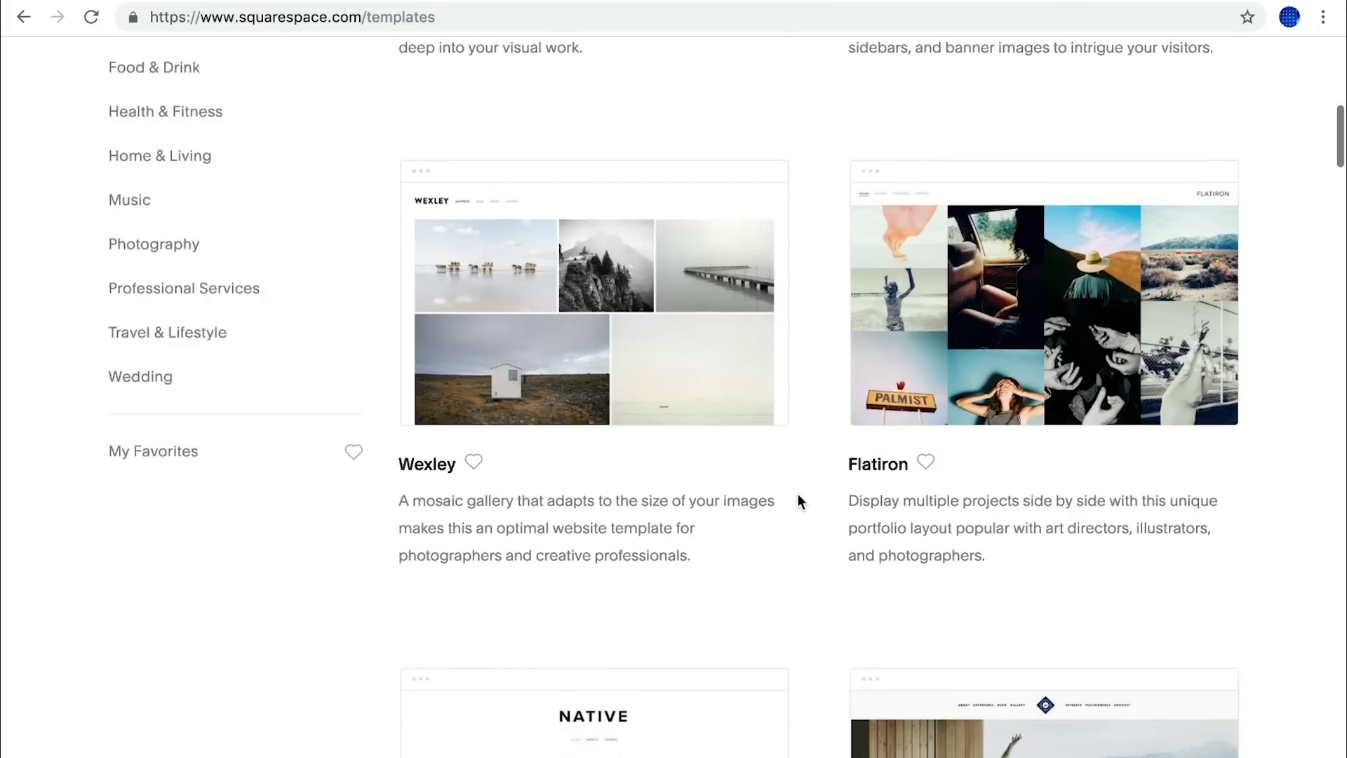
scroll(798, 494, "down", 10)
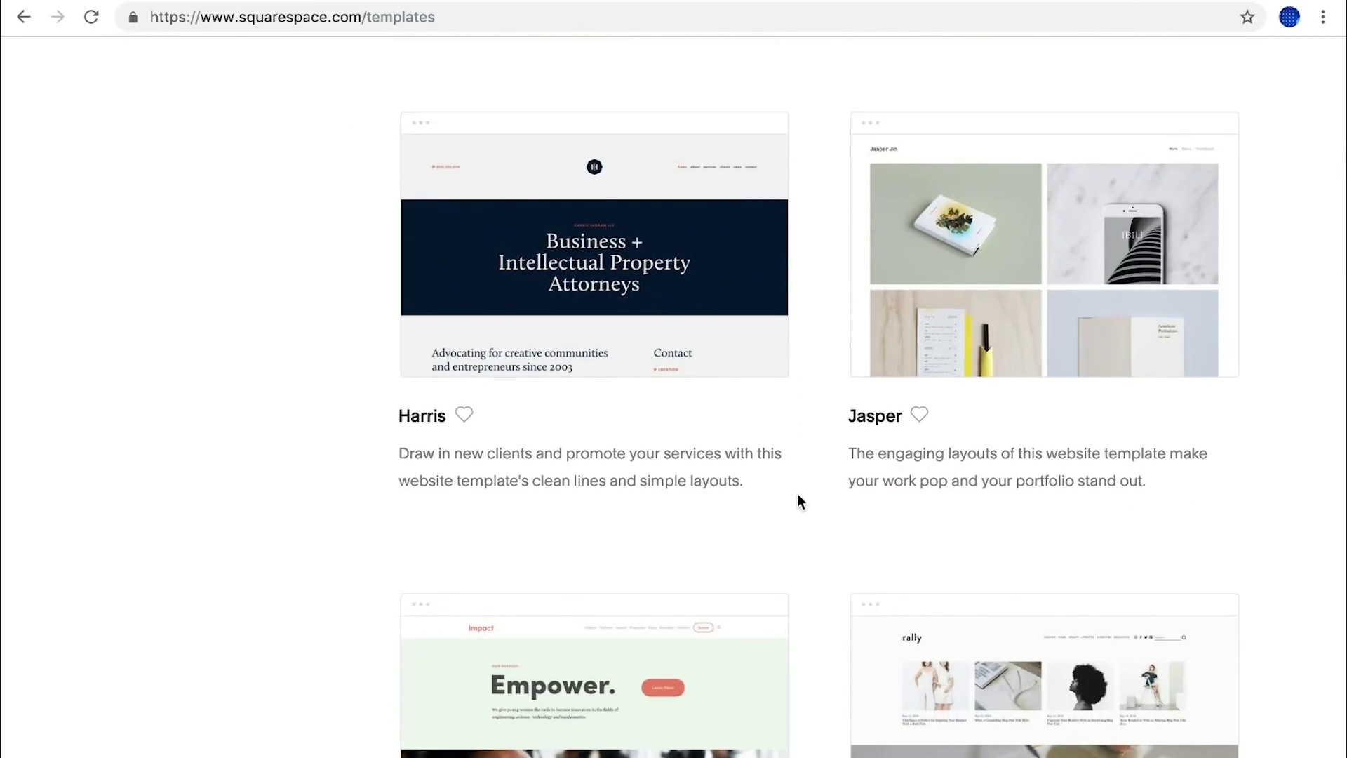
scroll(798, 494, "down", 10)
key("ctrl+f")
type("rall")
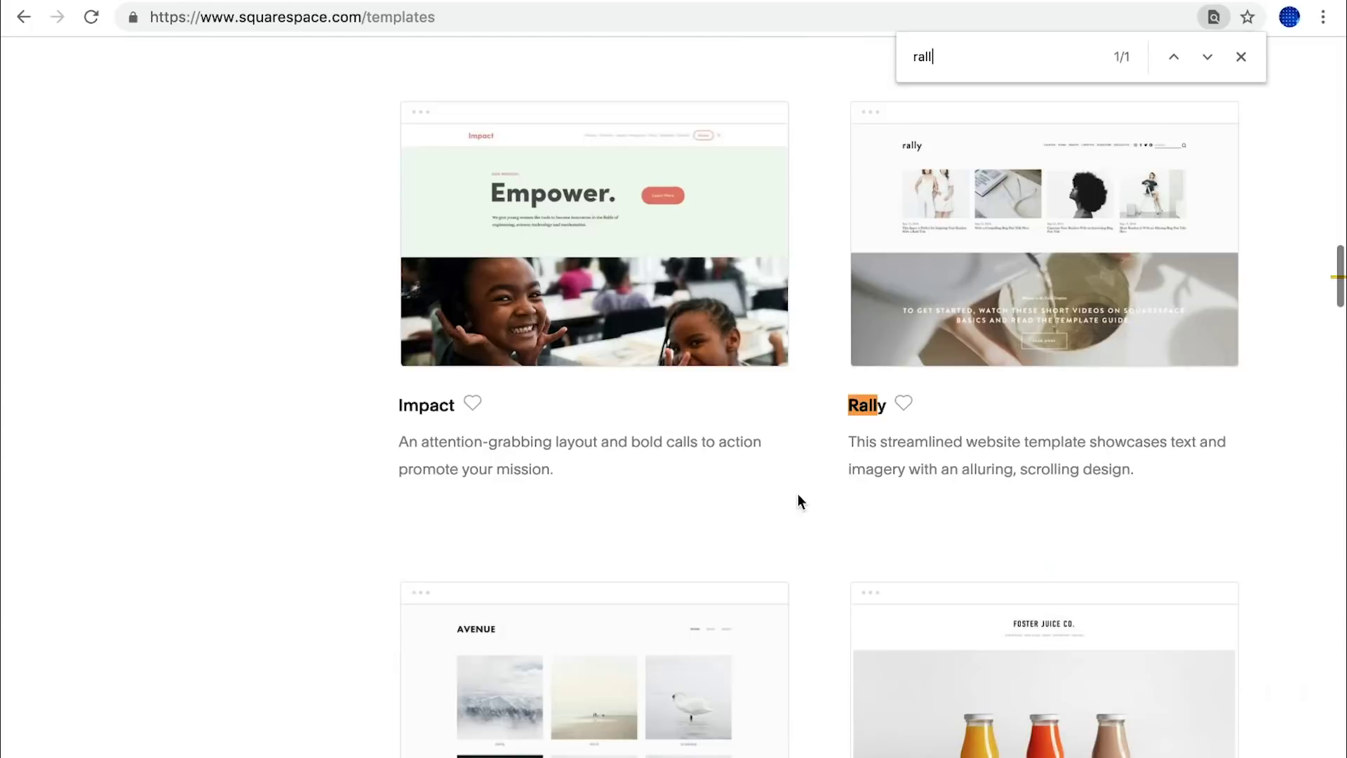
left_click(1037, 232)
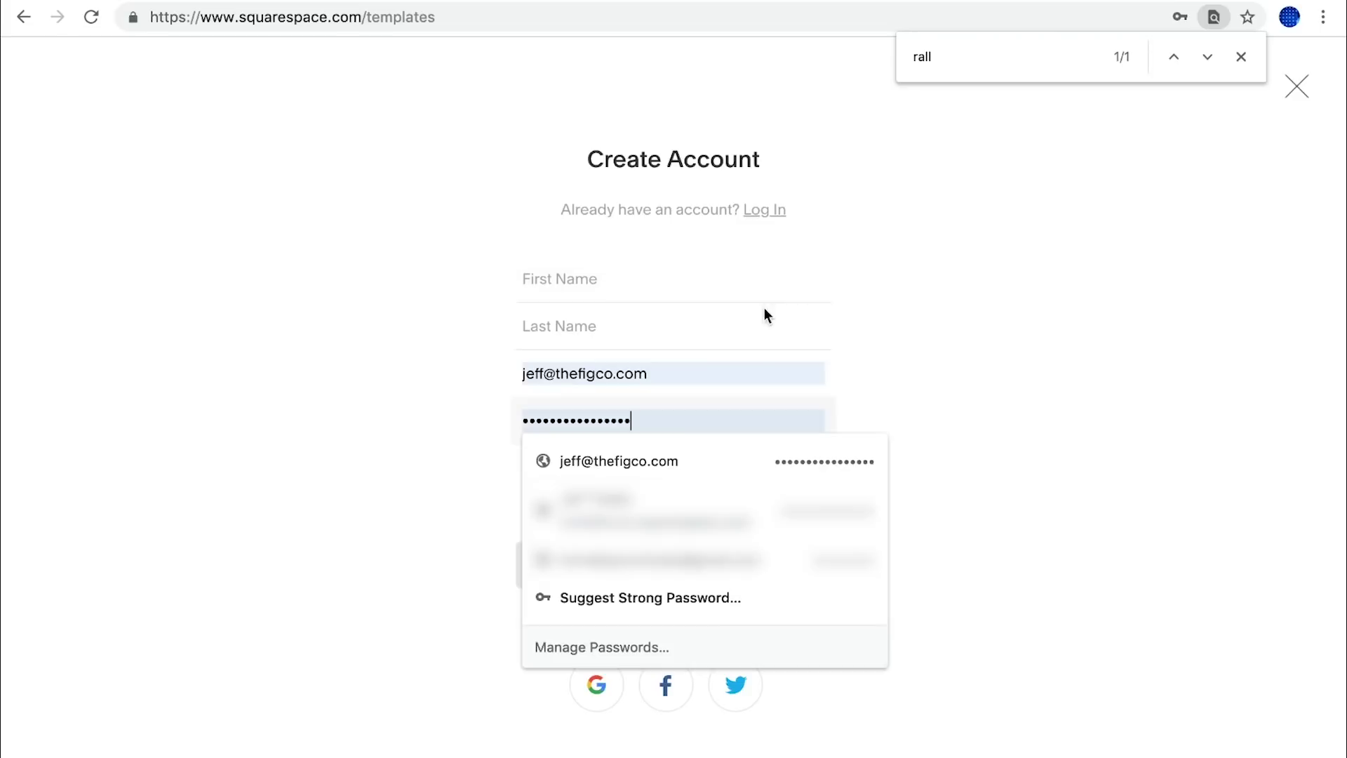
Log in to the existing account with its e-mail and account password instead of creating one, and start the new site.
left_click(330, 408)
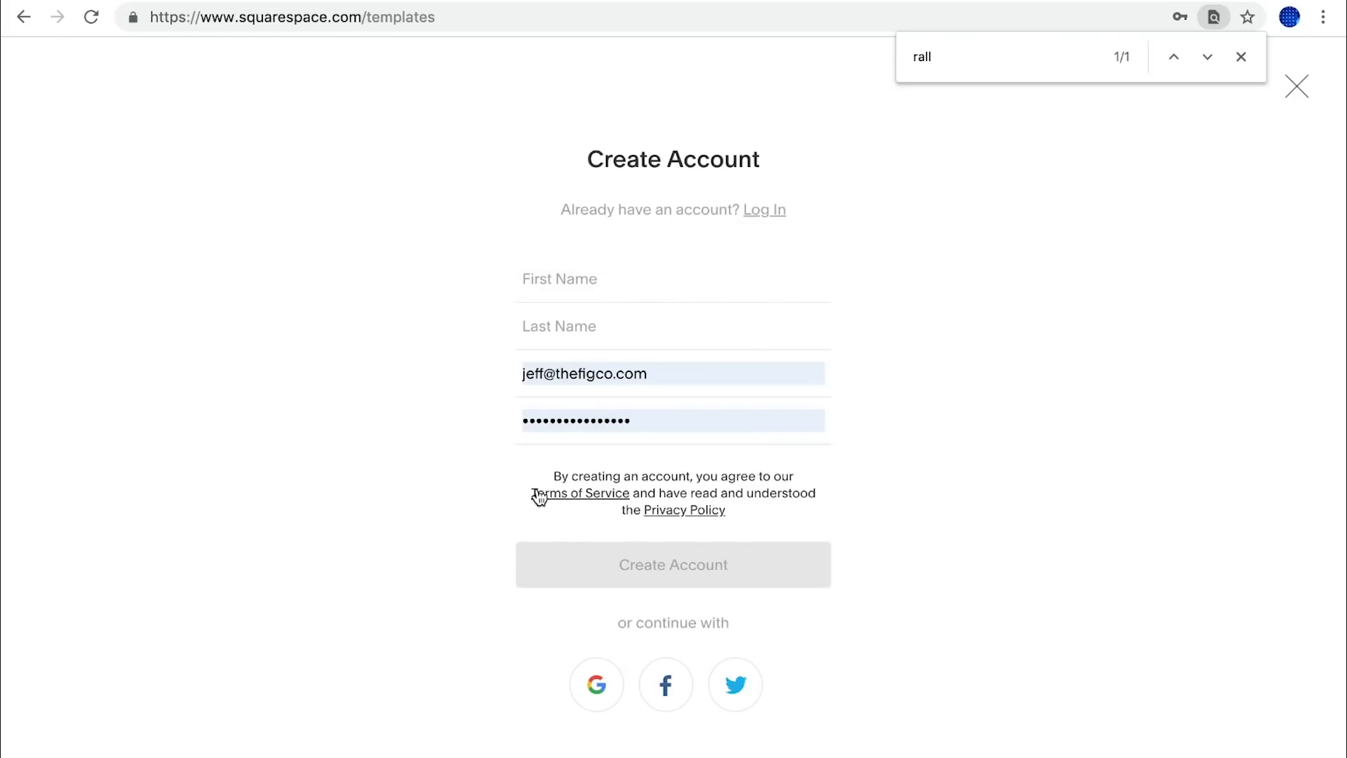
left_click(762, 213)
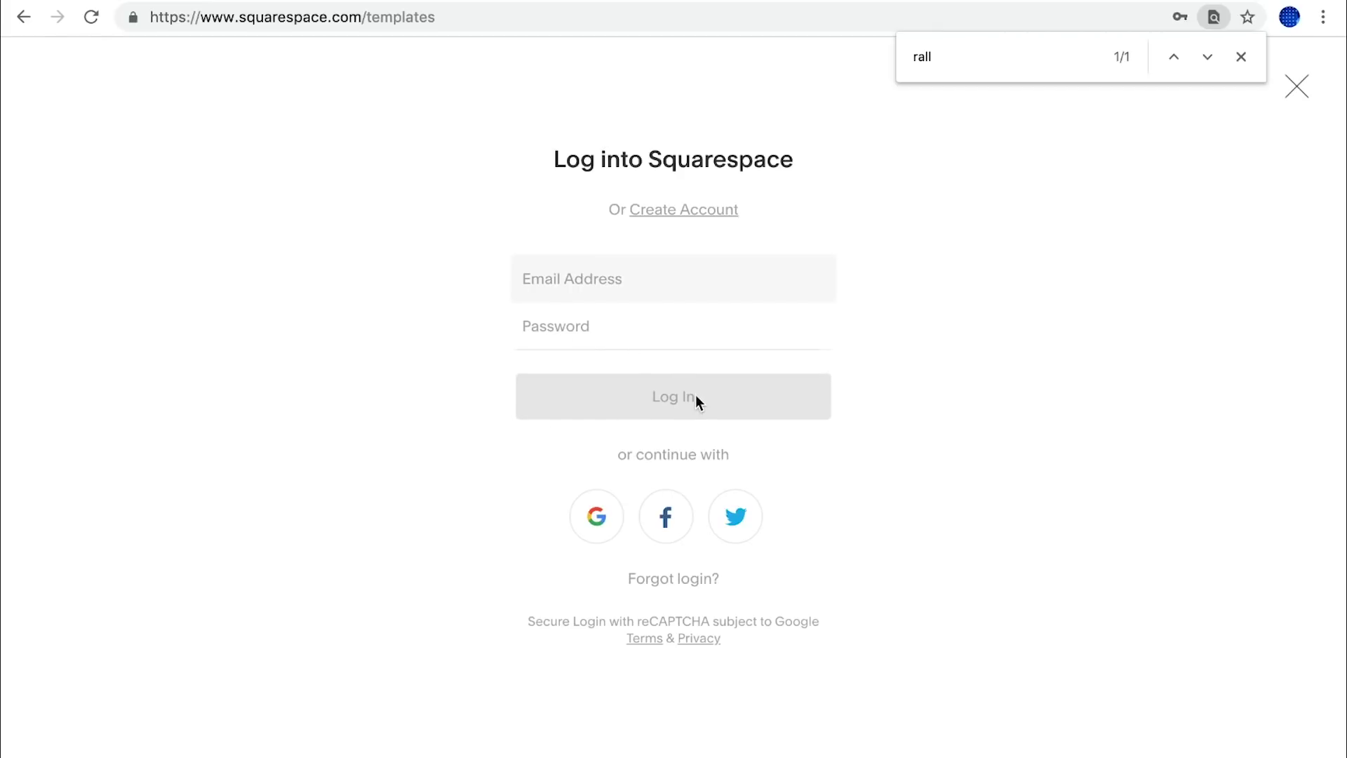
left_click(658, 320)
left_click(668, 401)
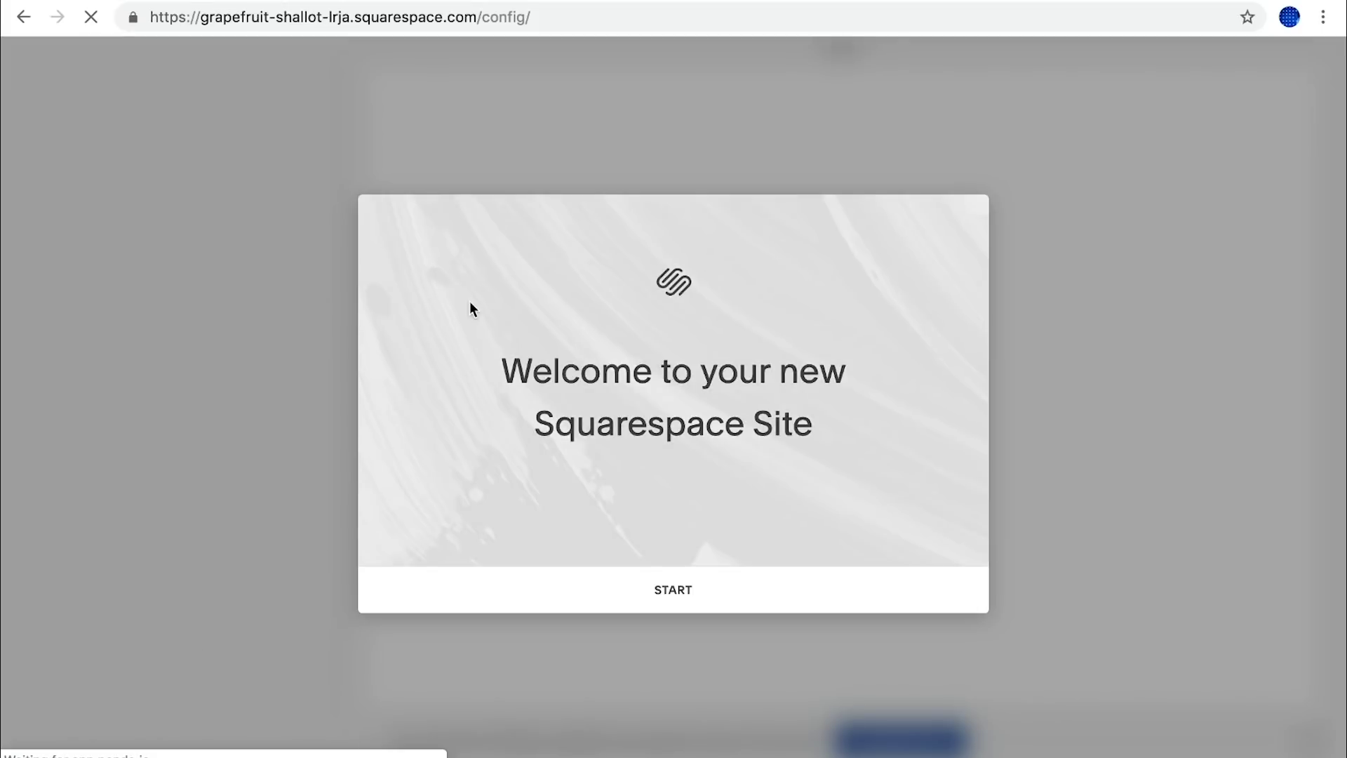
left_click(671, 591)
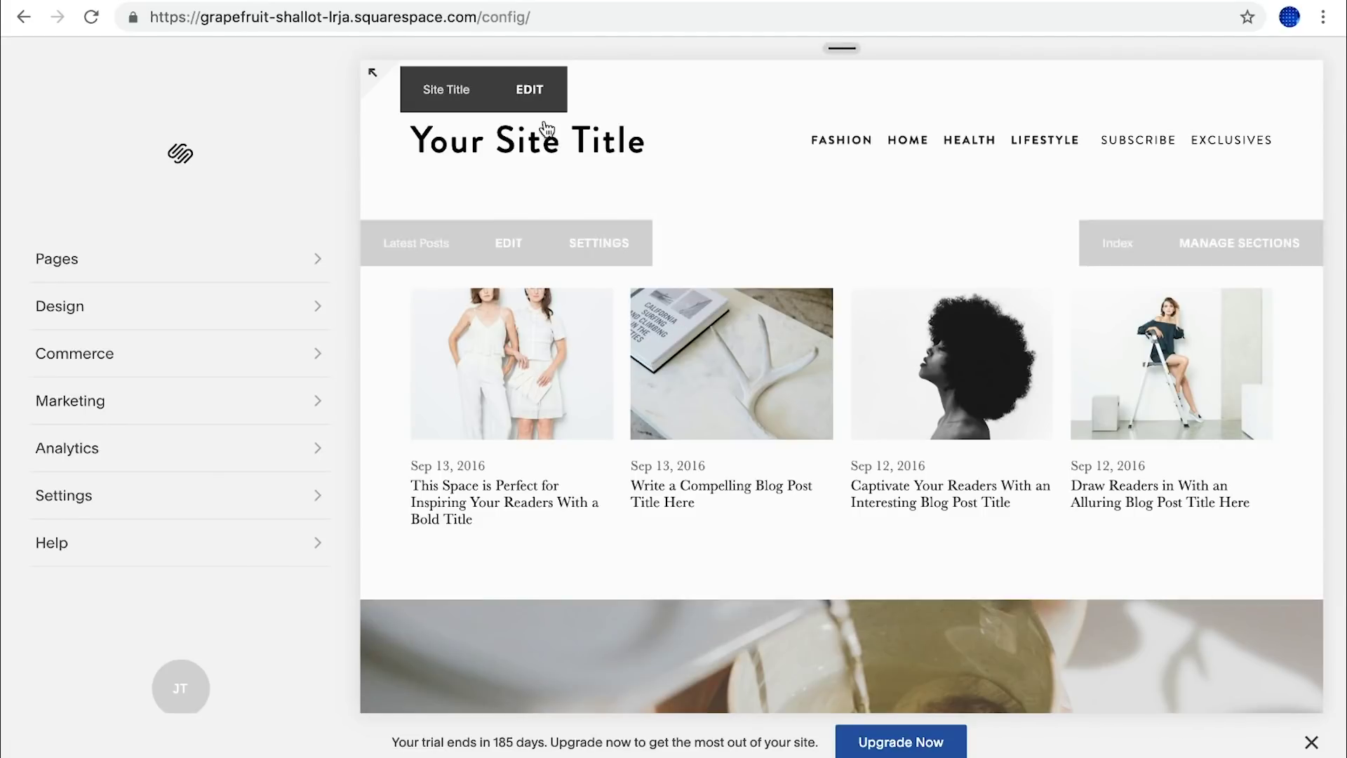
Replace the placeholder site title in the header with the site owner's full name.
left_click(538, 94)
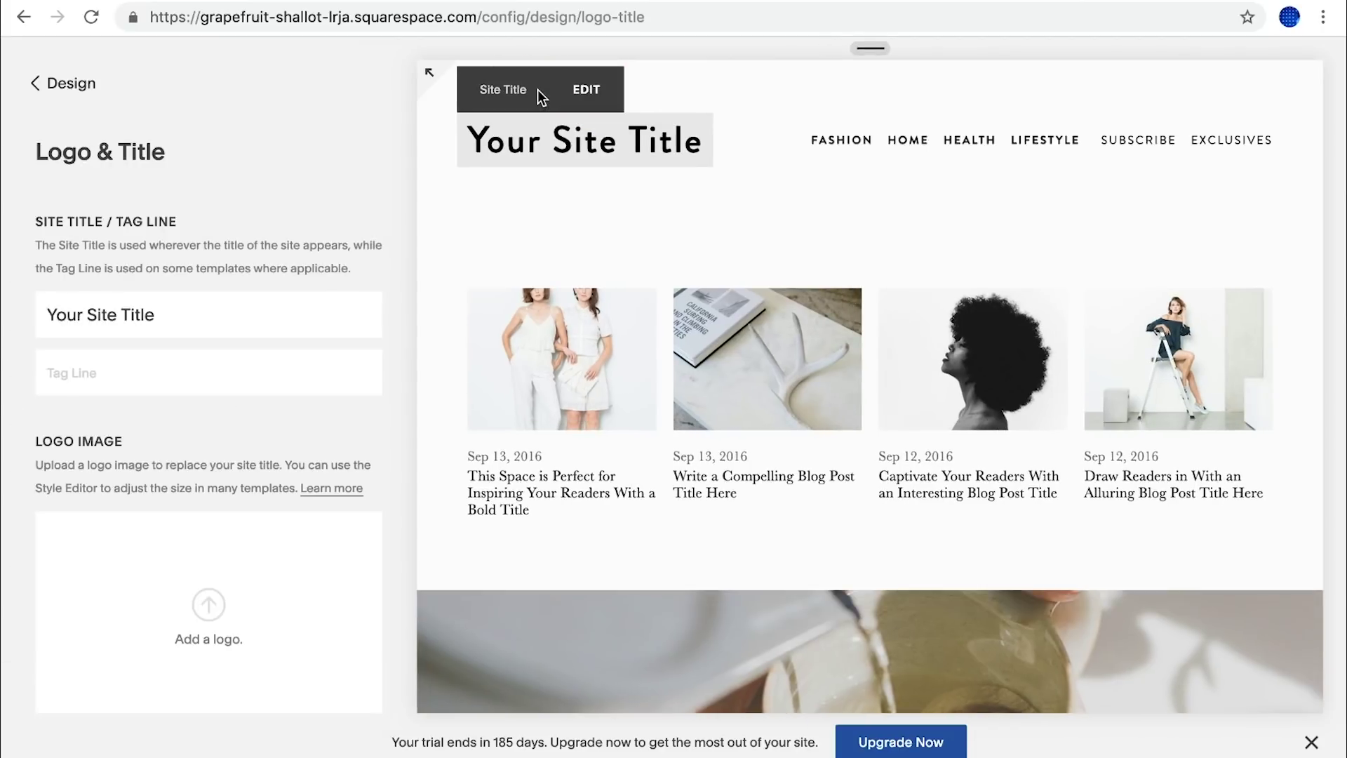
left_click(222, 319)
key("ctrl+a")
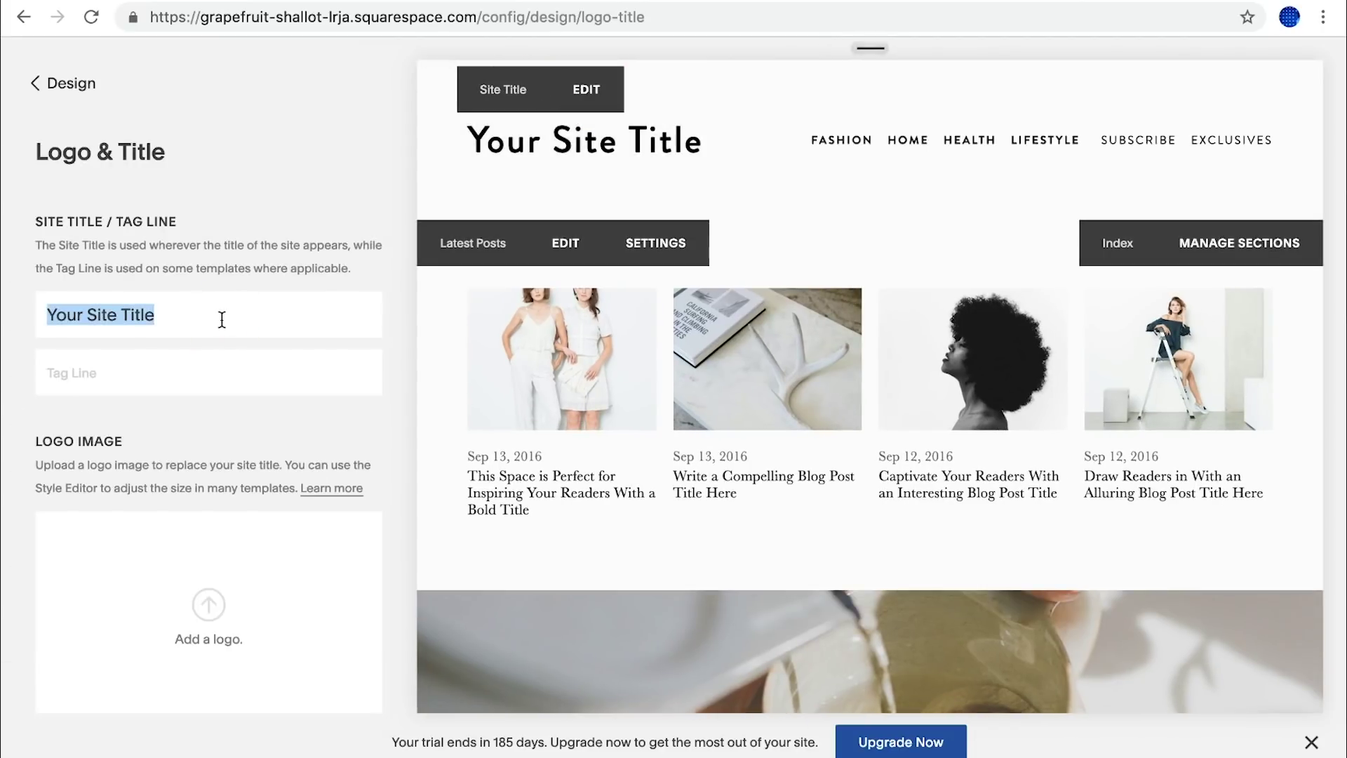
type("Jeff T")
key("BackSpace")
type("Theeln")
key("BackSpace")
key("BackSpace")
key("BackSpace")
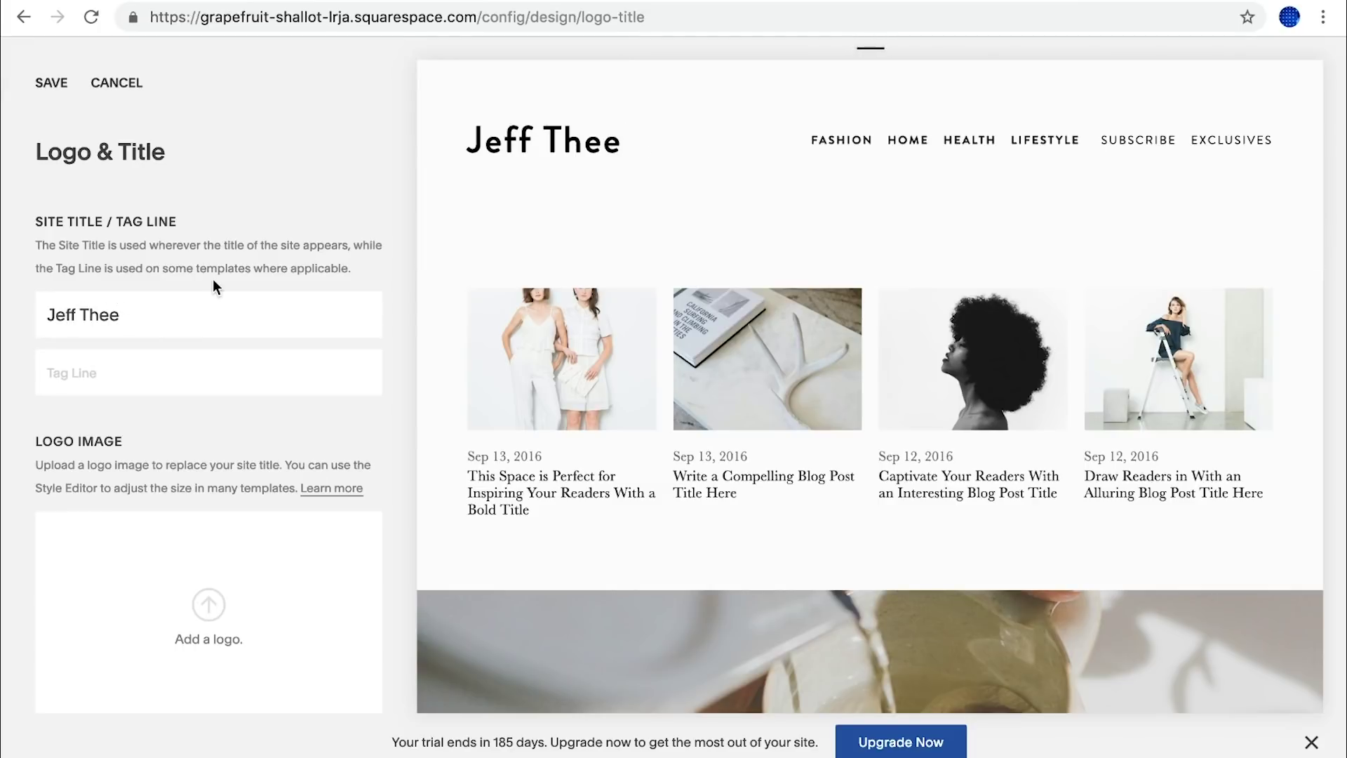
type("len")
Look over the logo, favicon and social sharing logo options, and save the site title change.
scroll(234, 374, "down", 6)
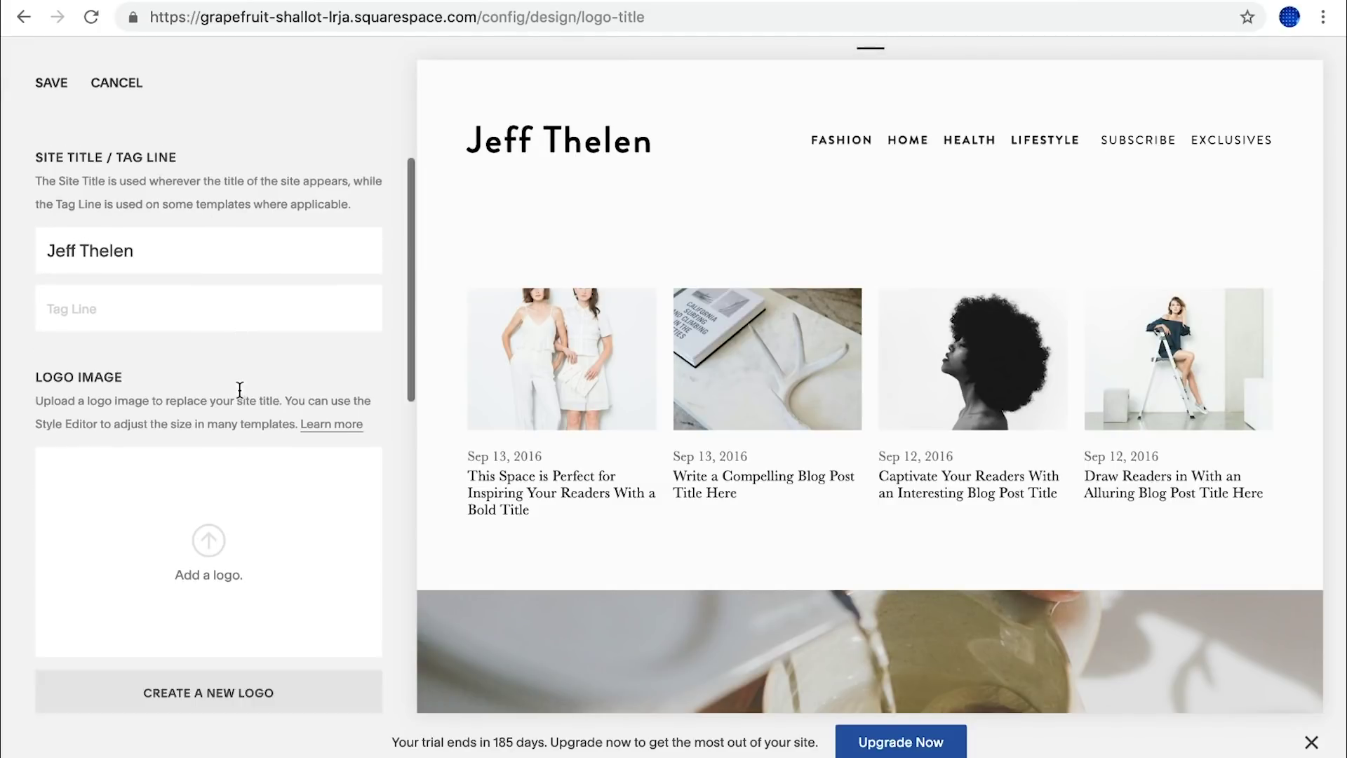
scroll(190, 528, "down", 1)
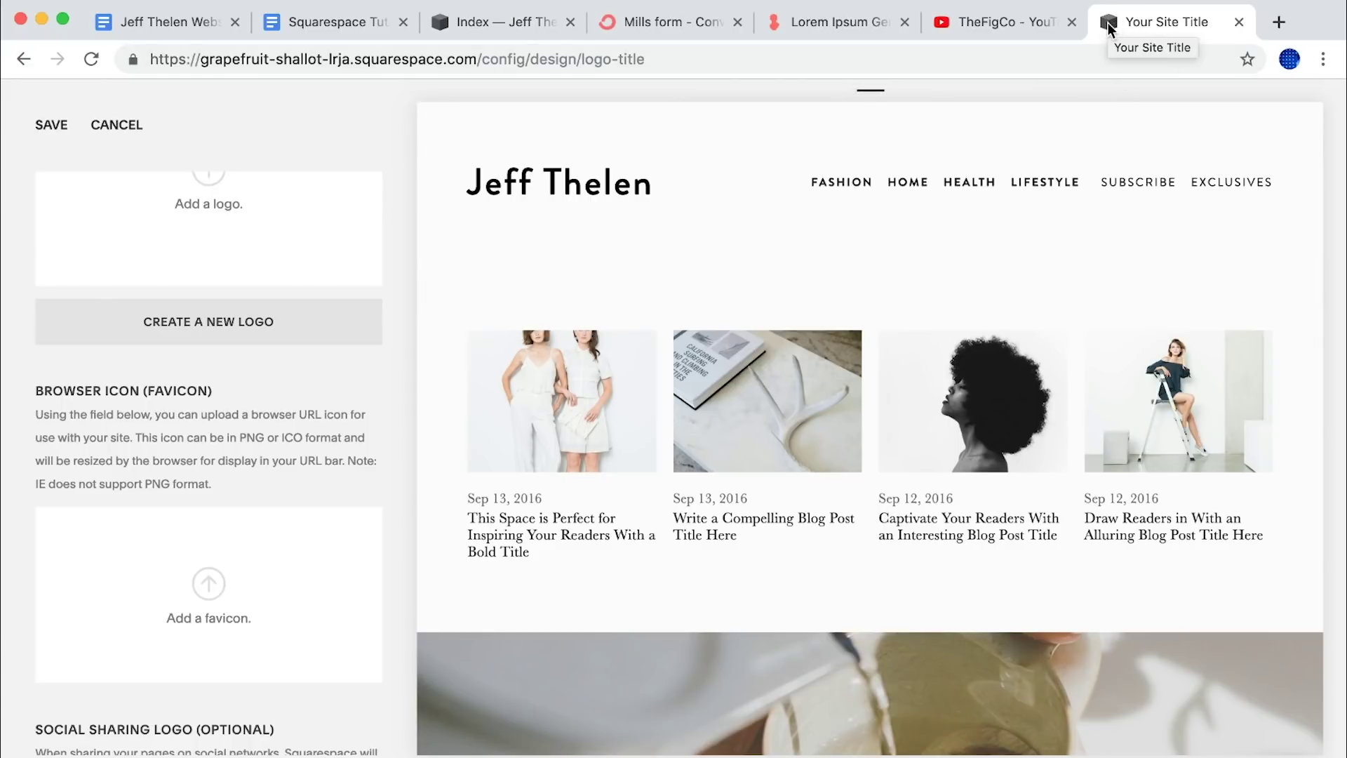
scroll(255, 578, "down", 3)
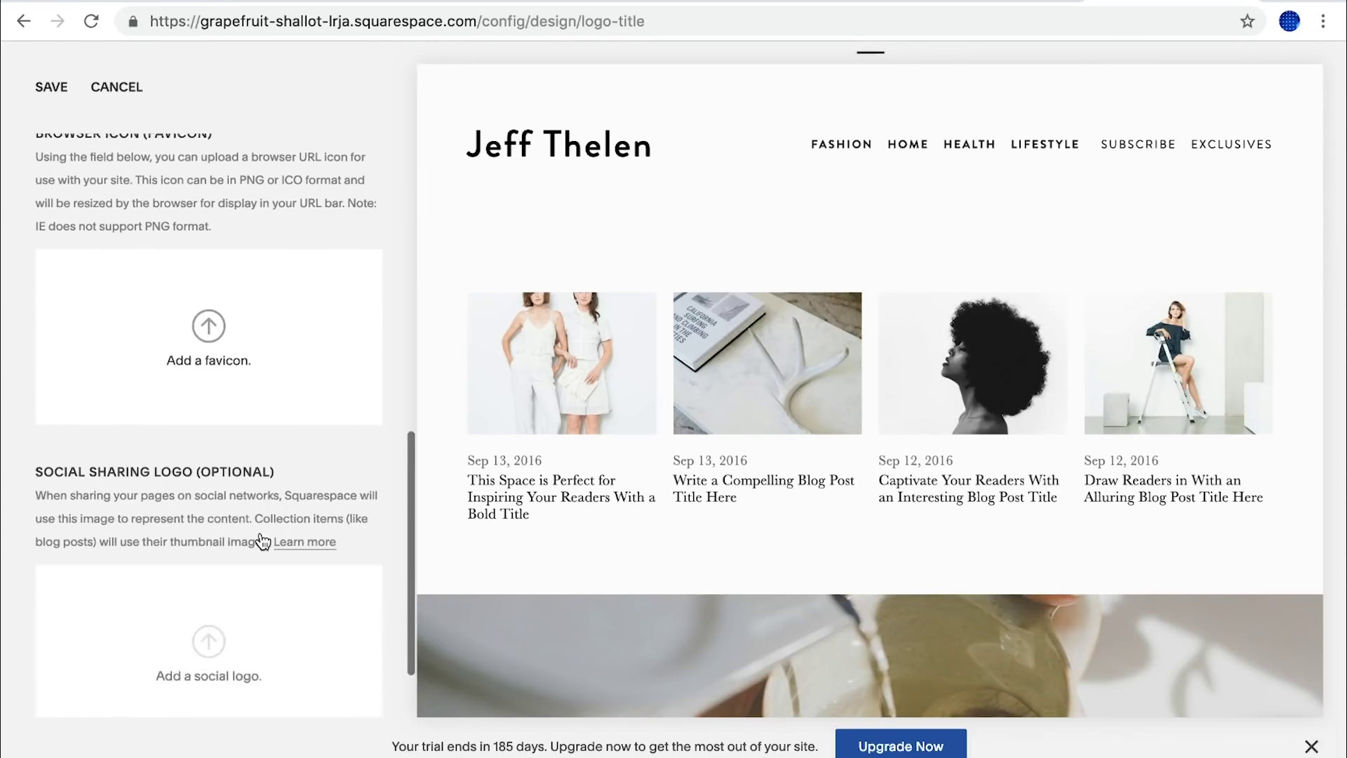
scroll(261, 546, "down", 2)
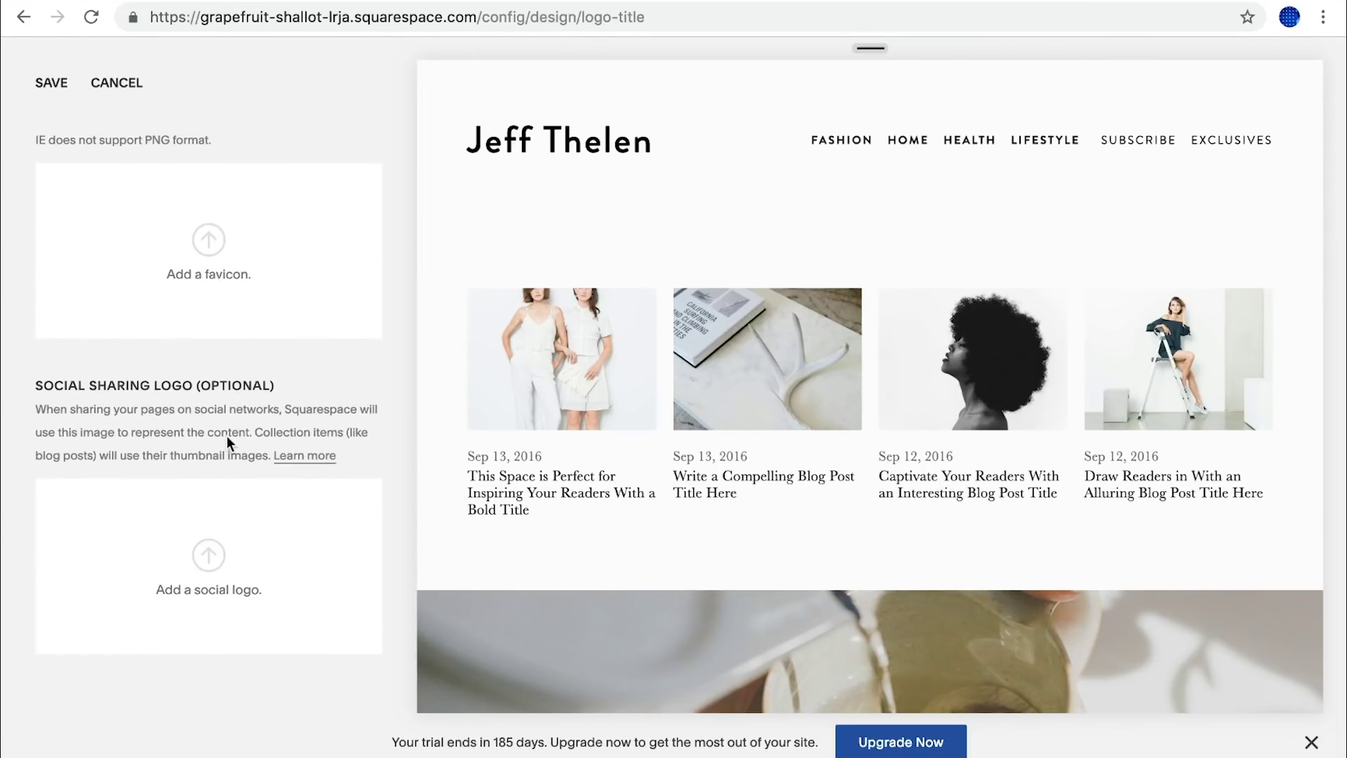
scroll(340, 390, "up", 10)
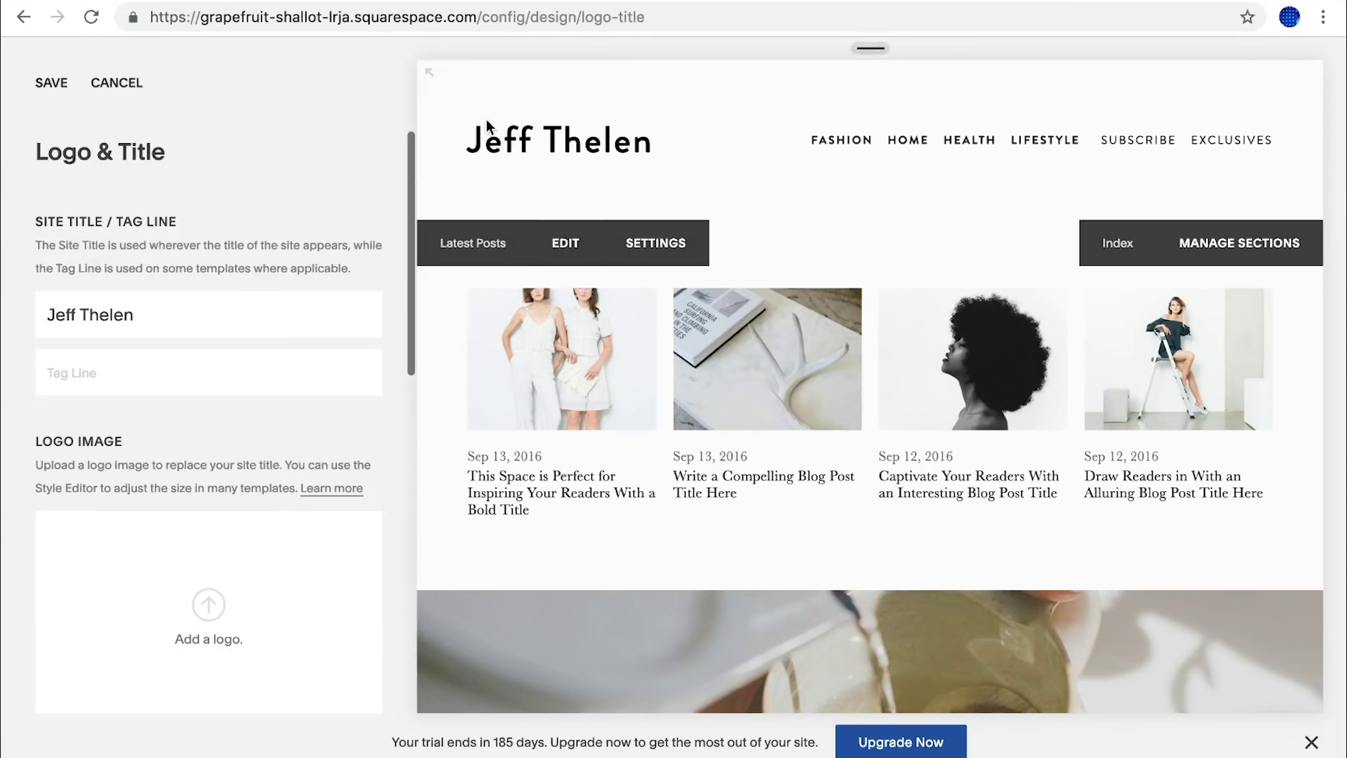
mouse_move(705, 137)
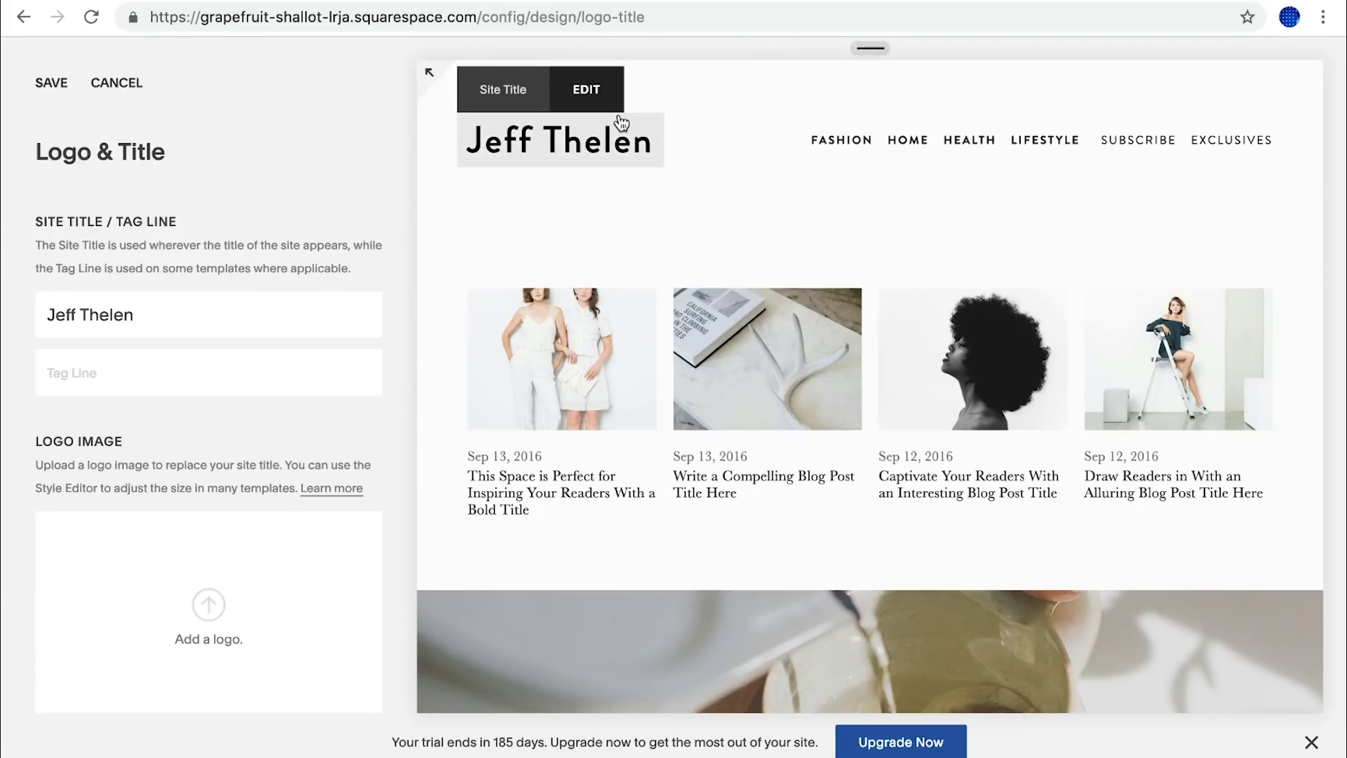
left_click(43, 82)
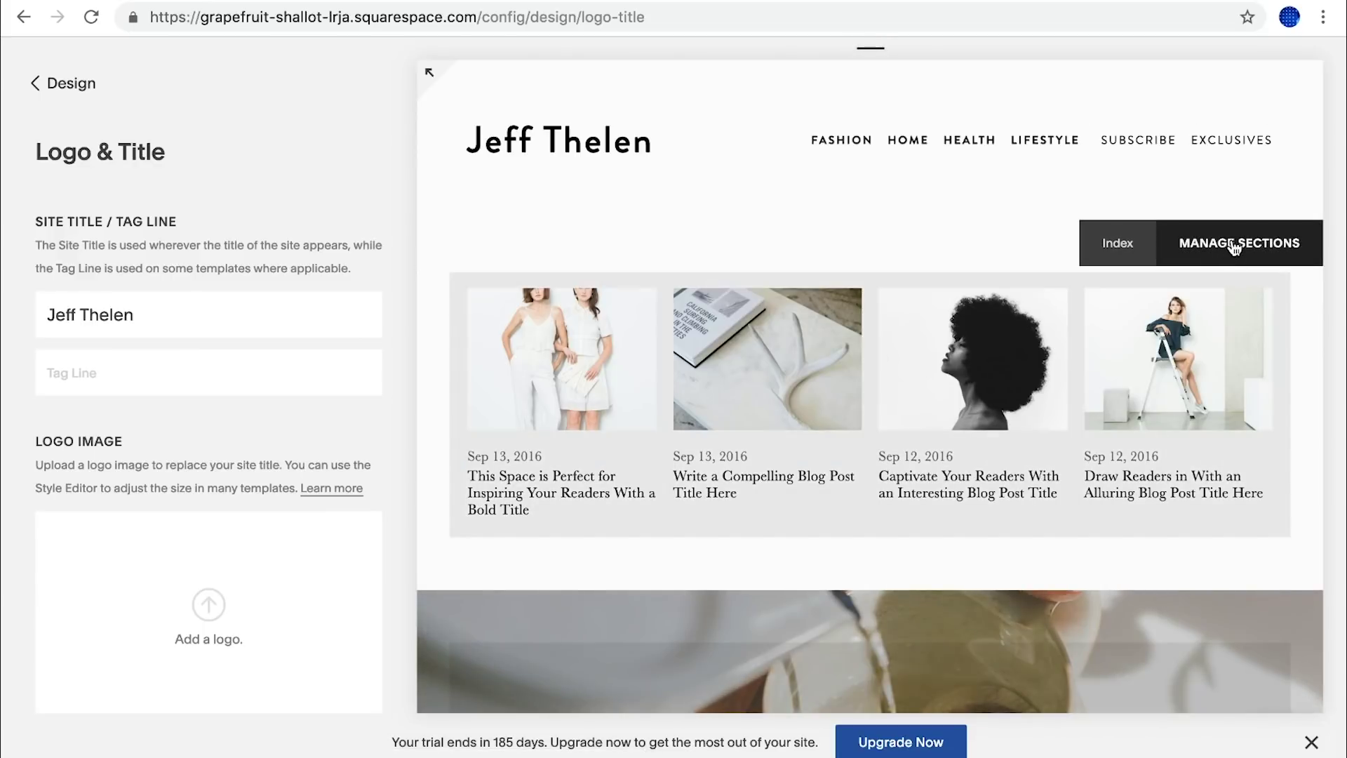
Remove the Latest Posts example section from the index page and check the page without it.
left_click(1233, 245)
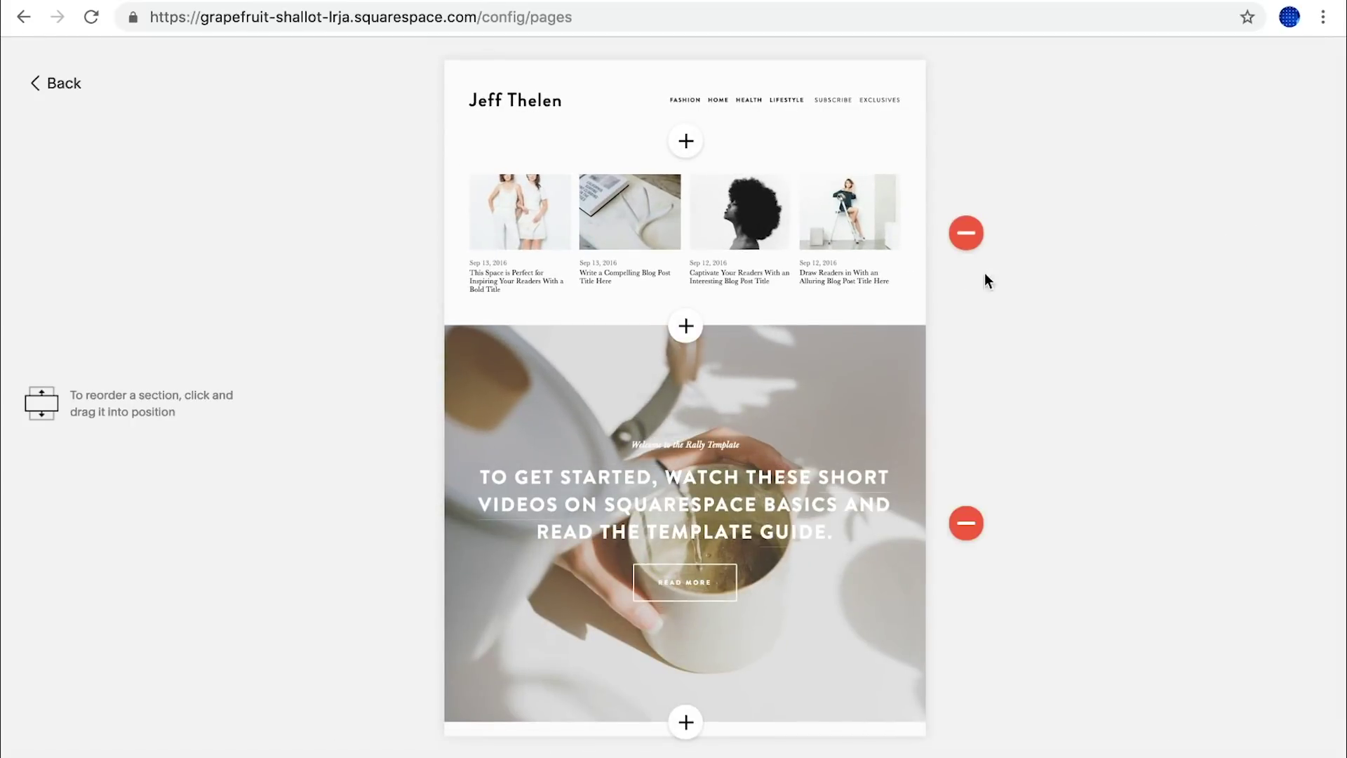
left_click(967, 239)
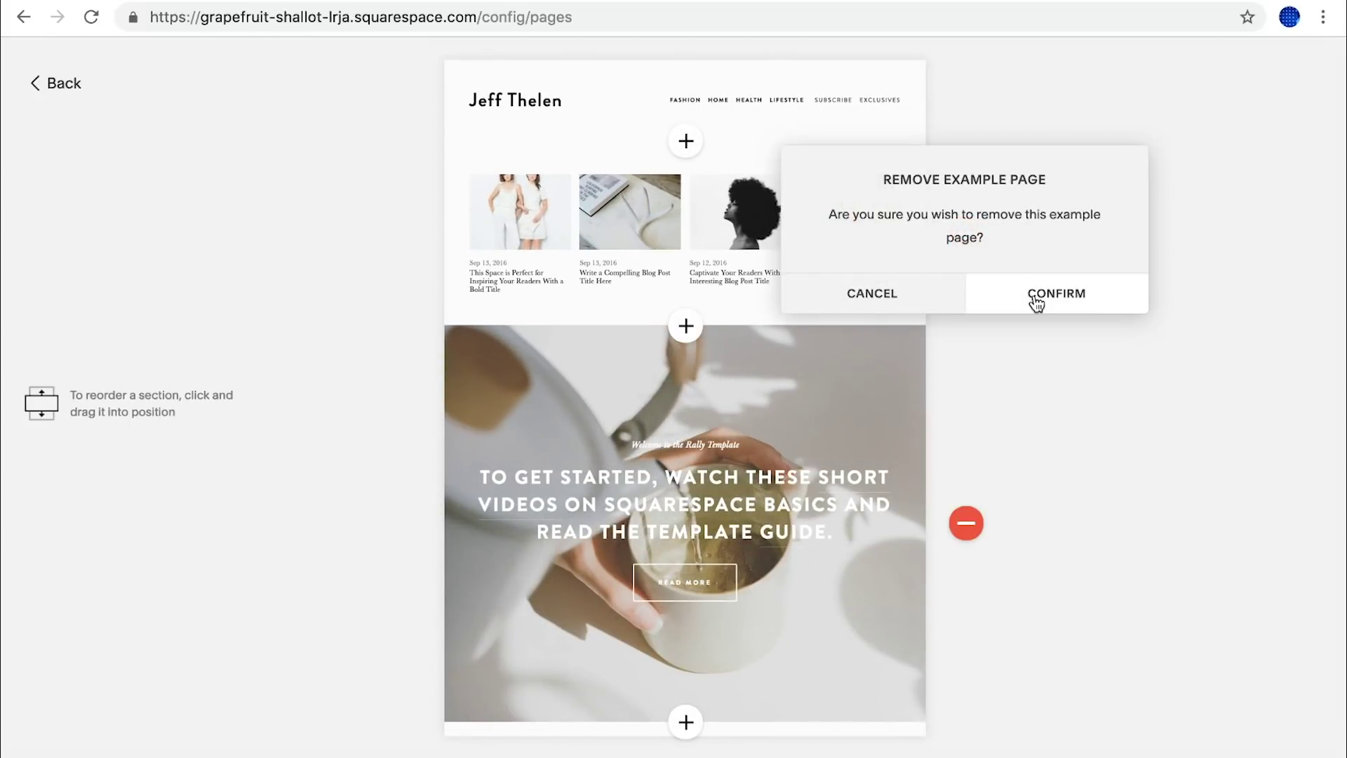
left_click(1038, 299)
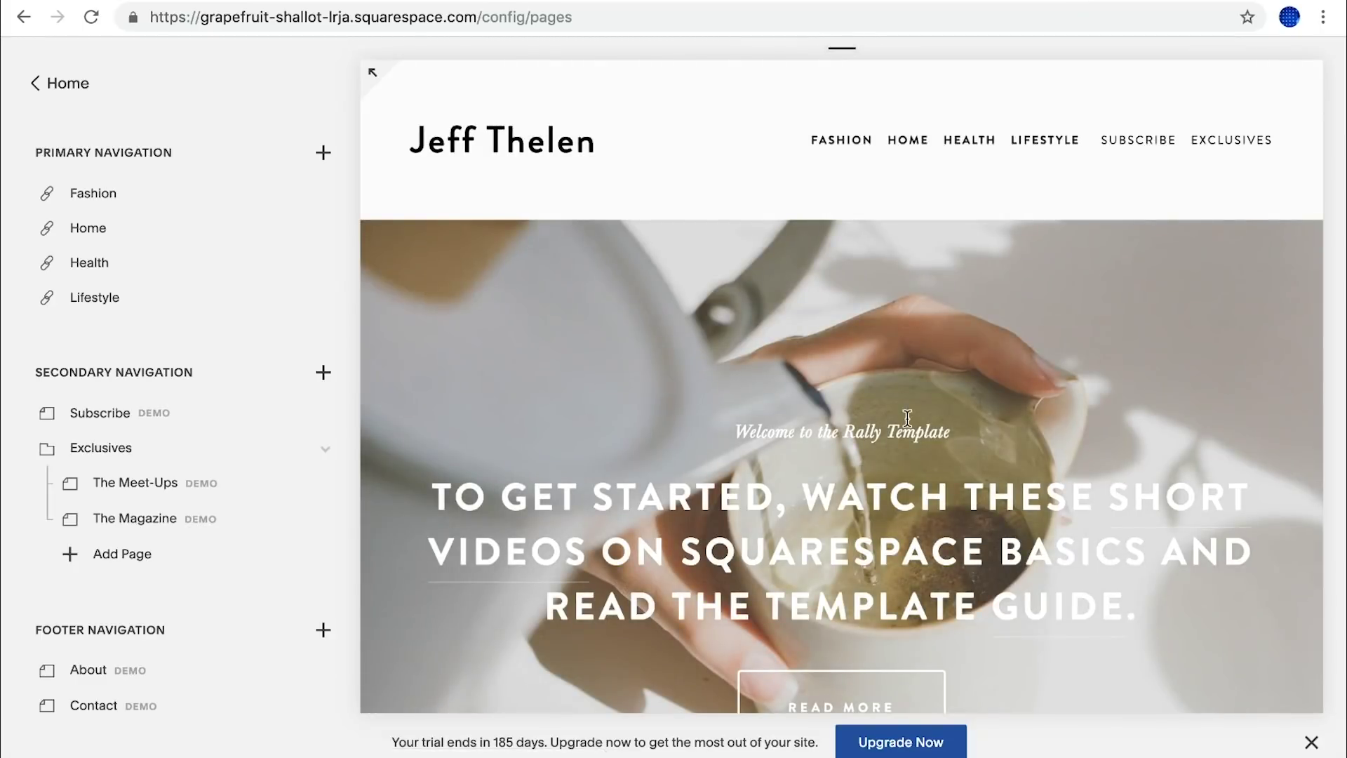
scroll(757, 550, "down", 10)
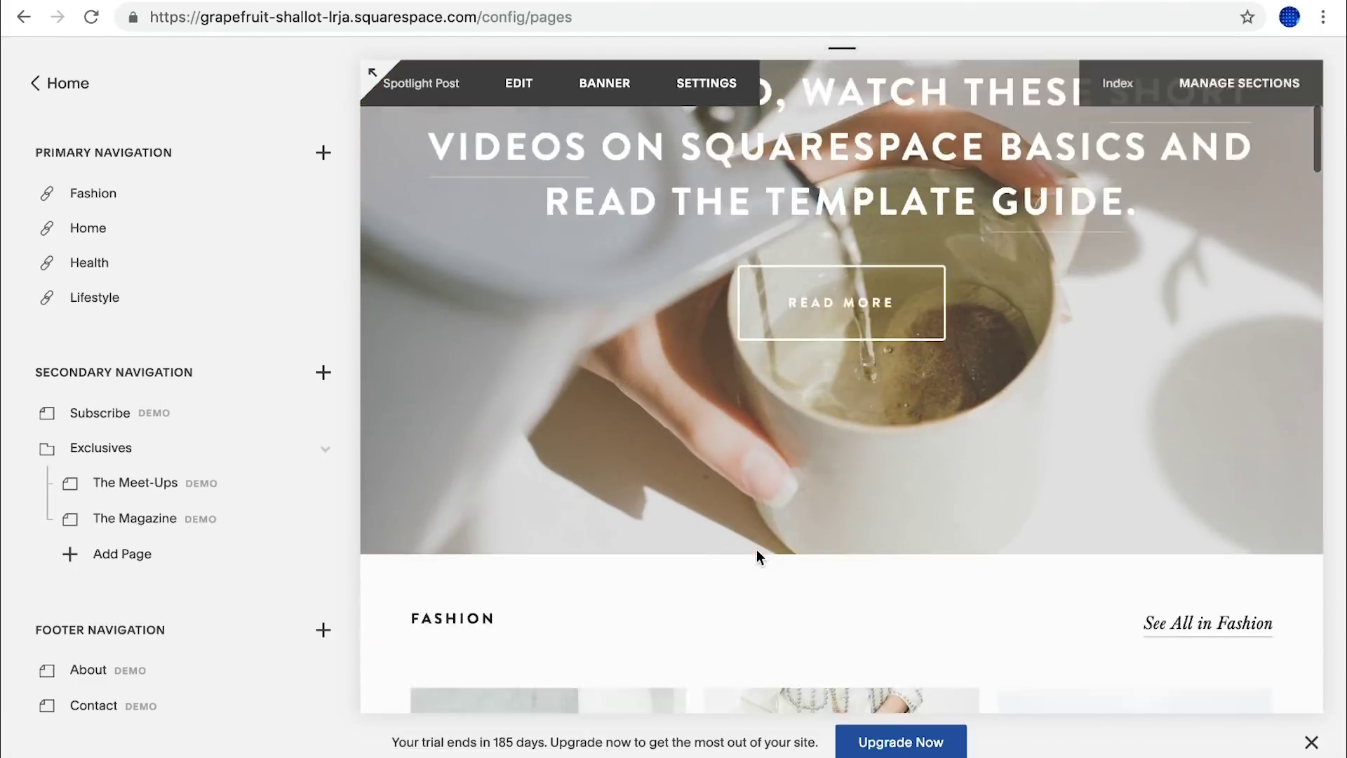
scroll(601, 415, "up", 10)
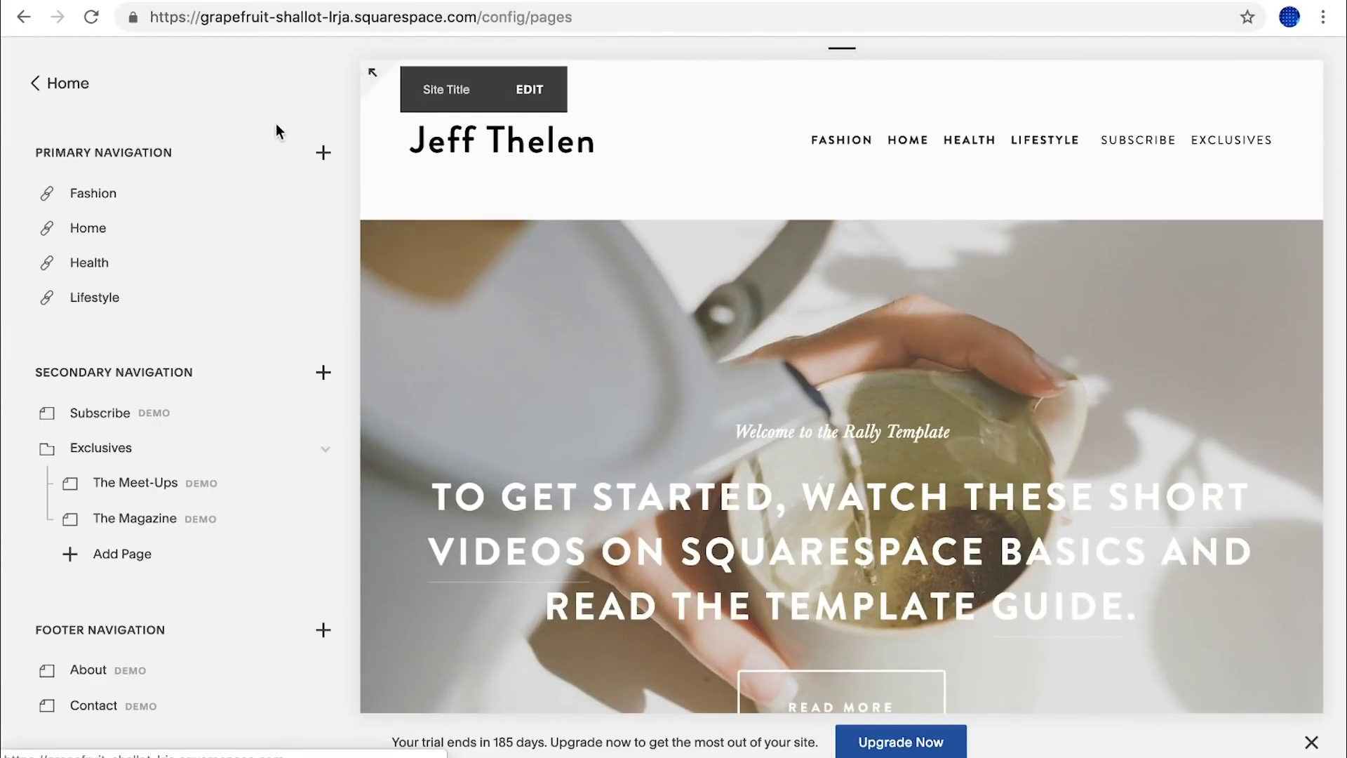
Rename the site ID of the built-in domain to the owner's full name in lowercase without a space, and confirm the URL change.
left_click(37, 85)
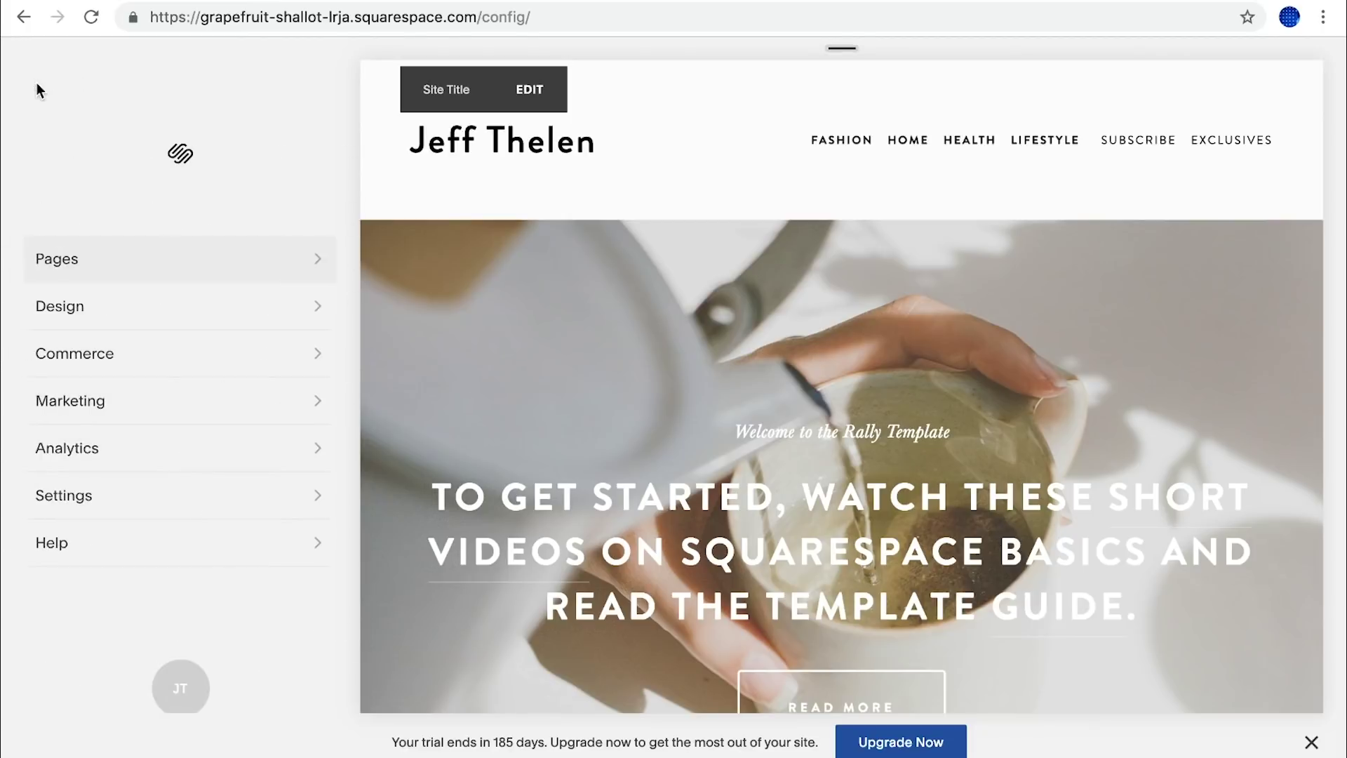
left_click(157, 491)
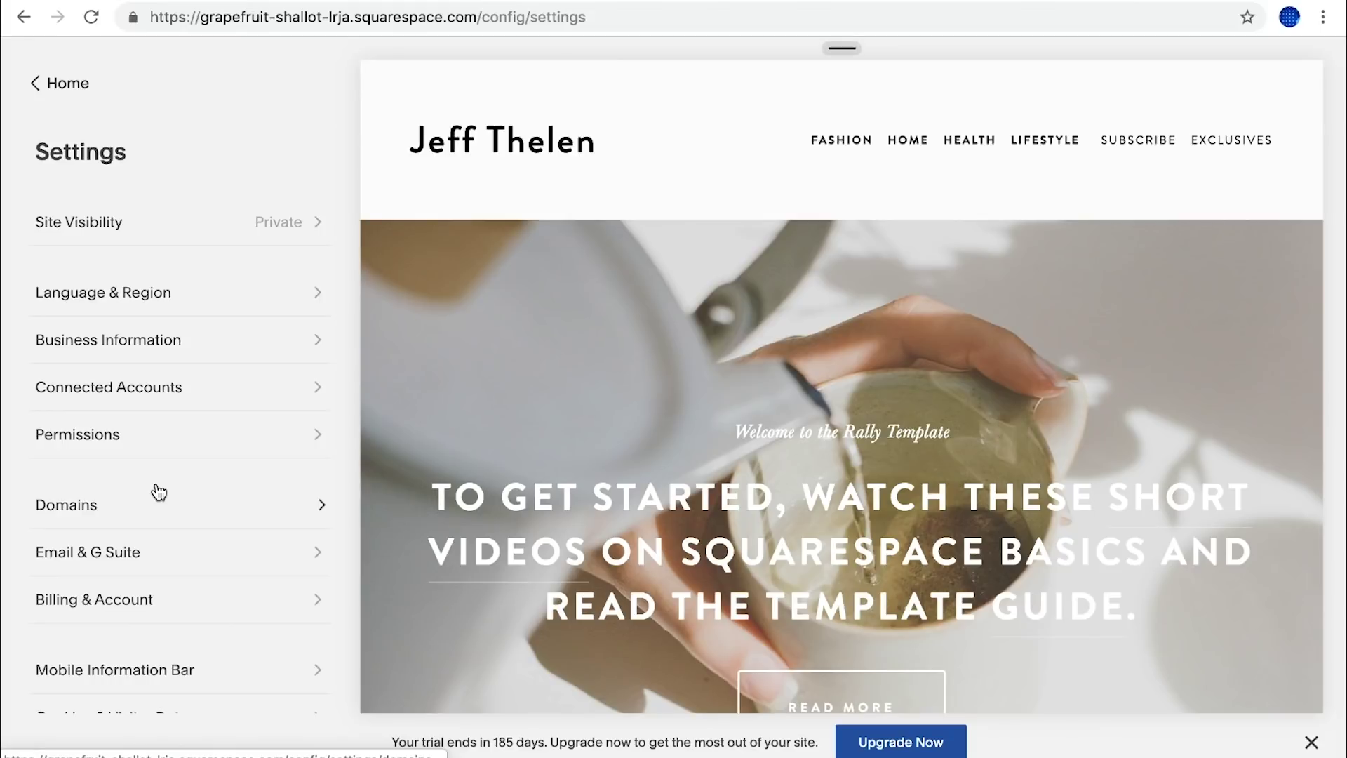
left_click(113, 512)
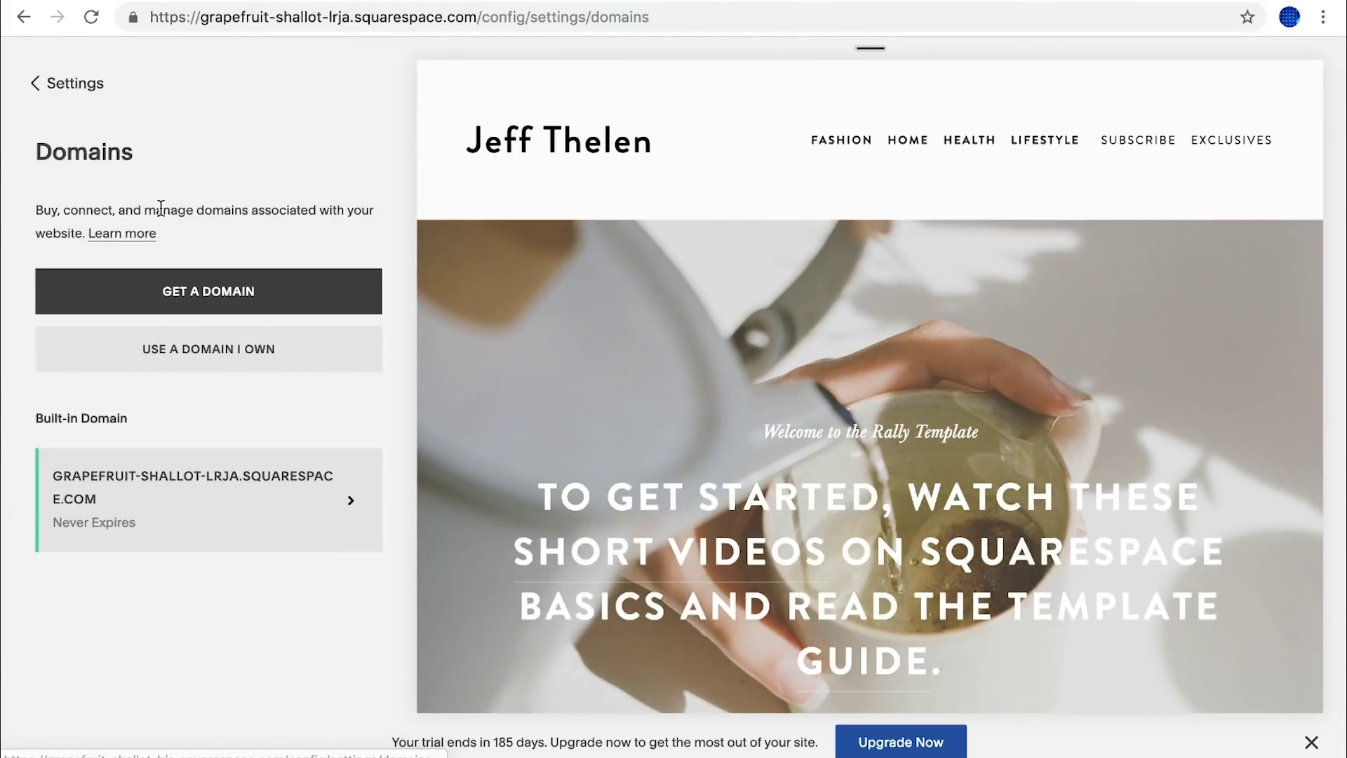
left_click(168, 503)
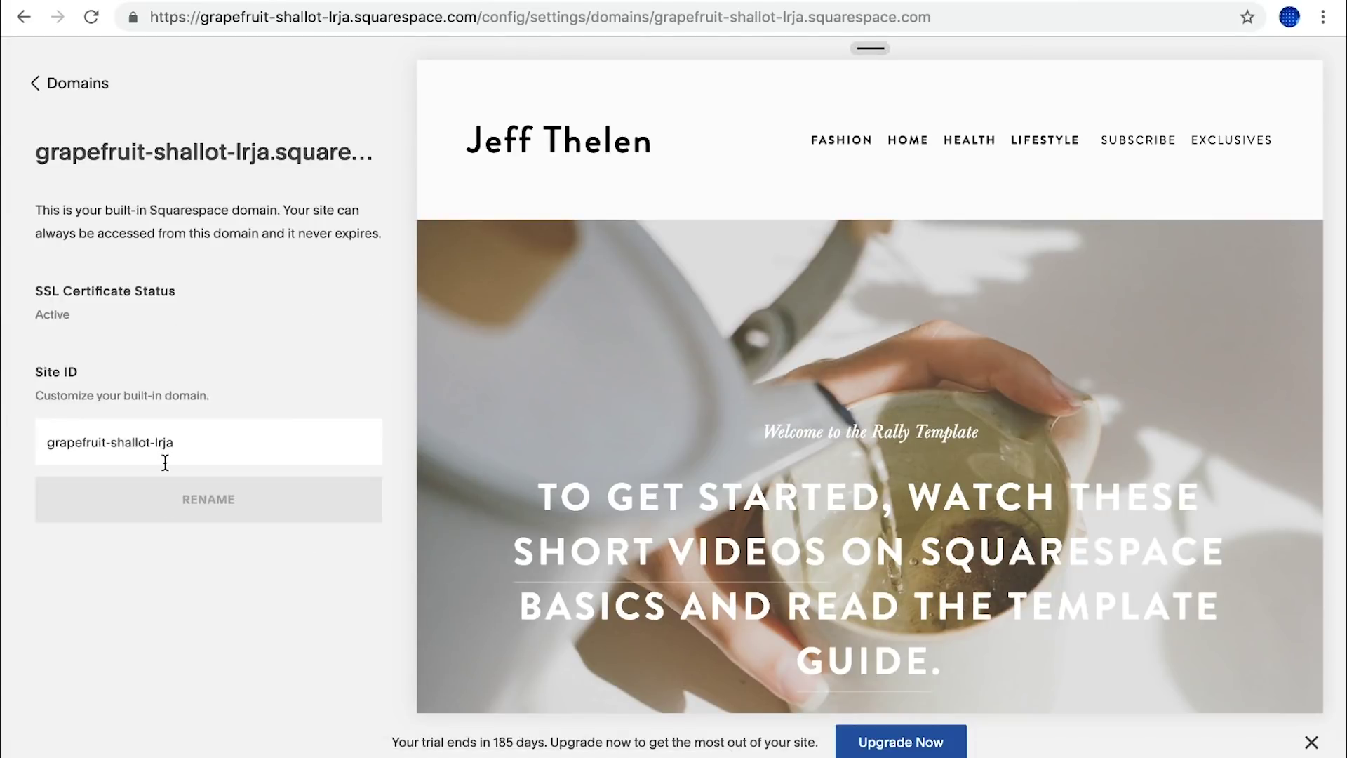
left_click_drag(181, 446, 2, 449)
type("jeff")
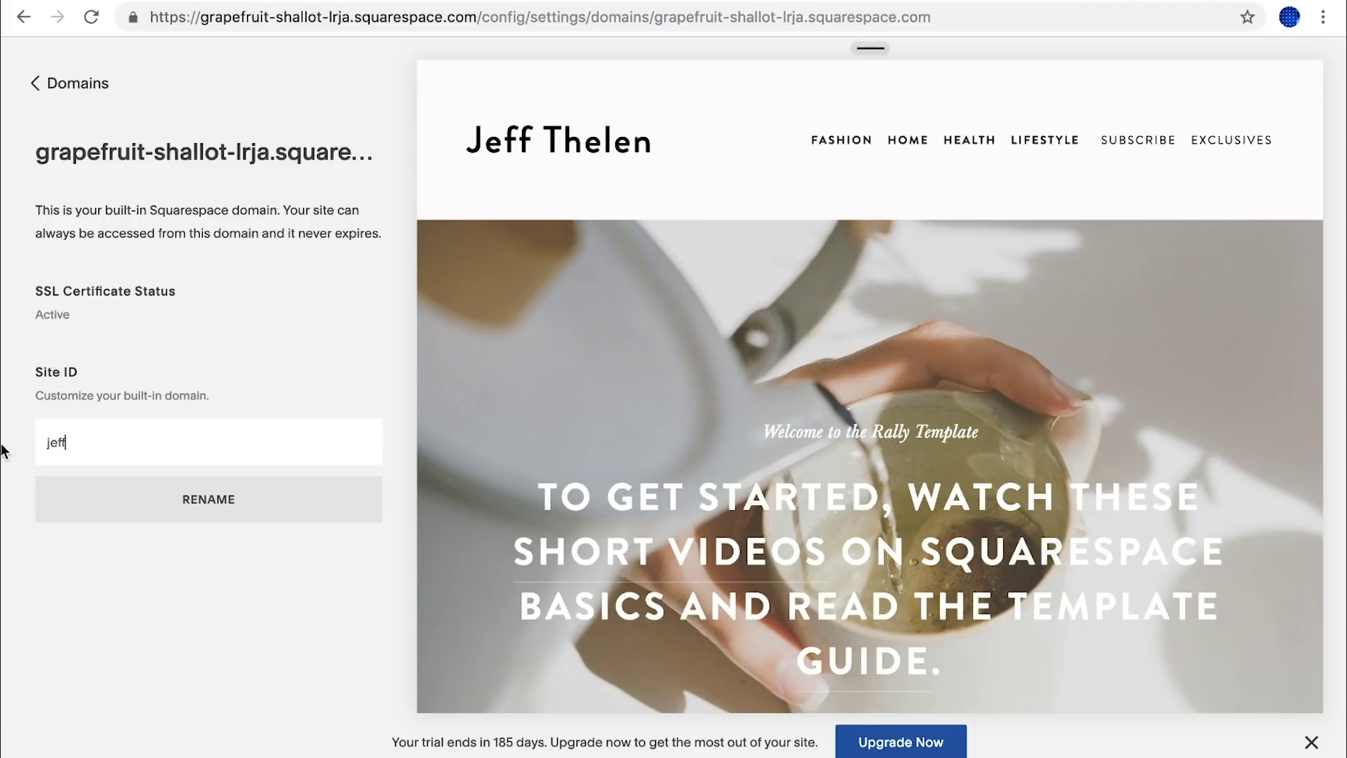
type("theeln")
key("BackSpace")
key("BackSpace")
key("BackSpace")
type("len")
left_click(184, 518)
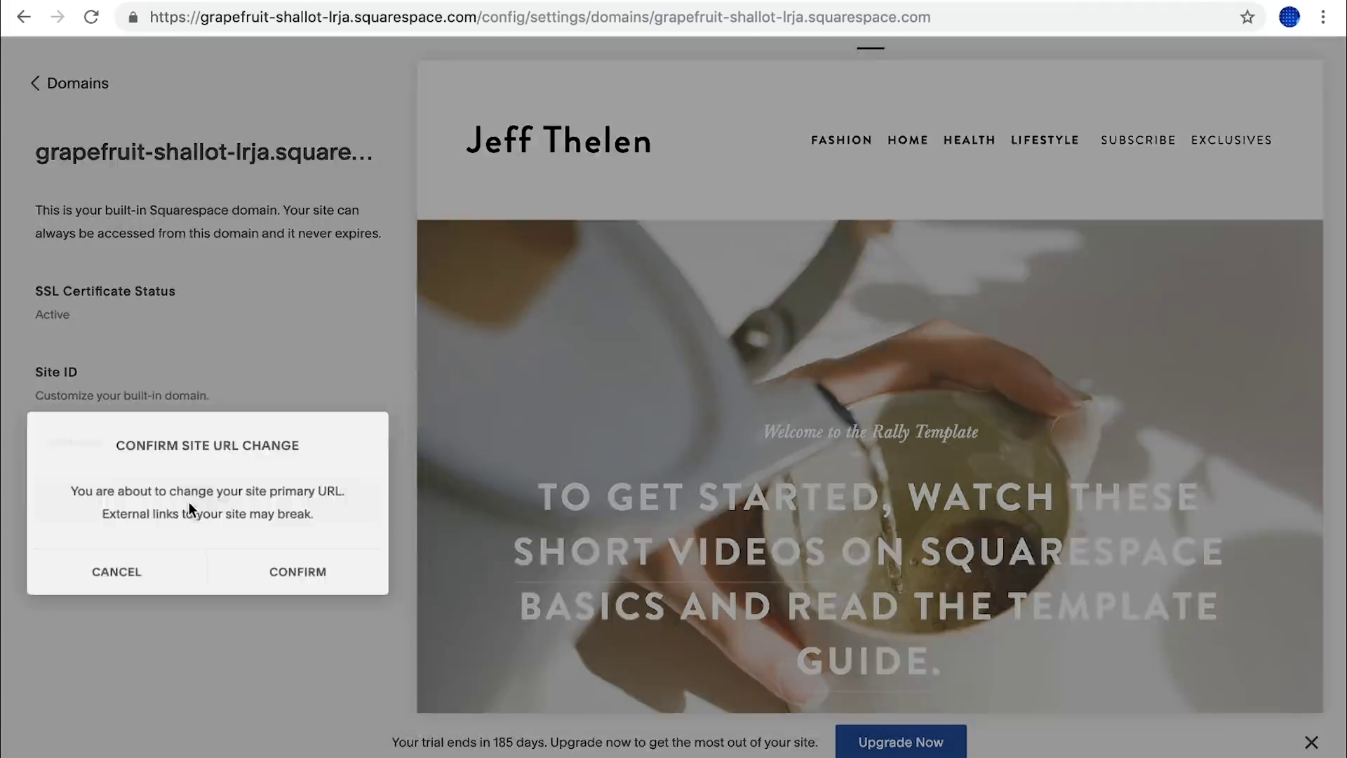
left_click(279, 575)
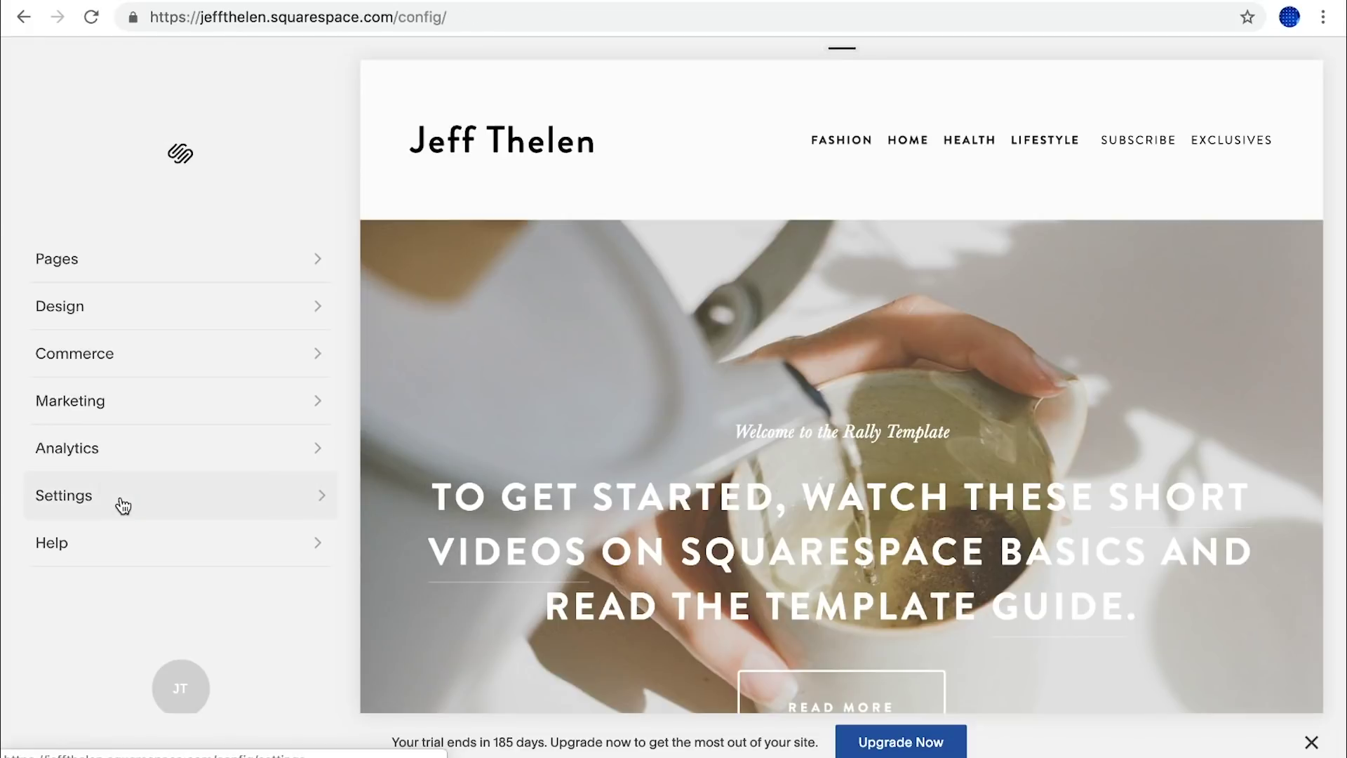
Set the site visibility to Password Protected, enter a site password and save.
left_click(122, 504)
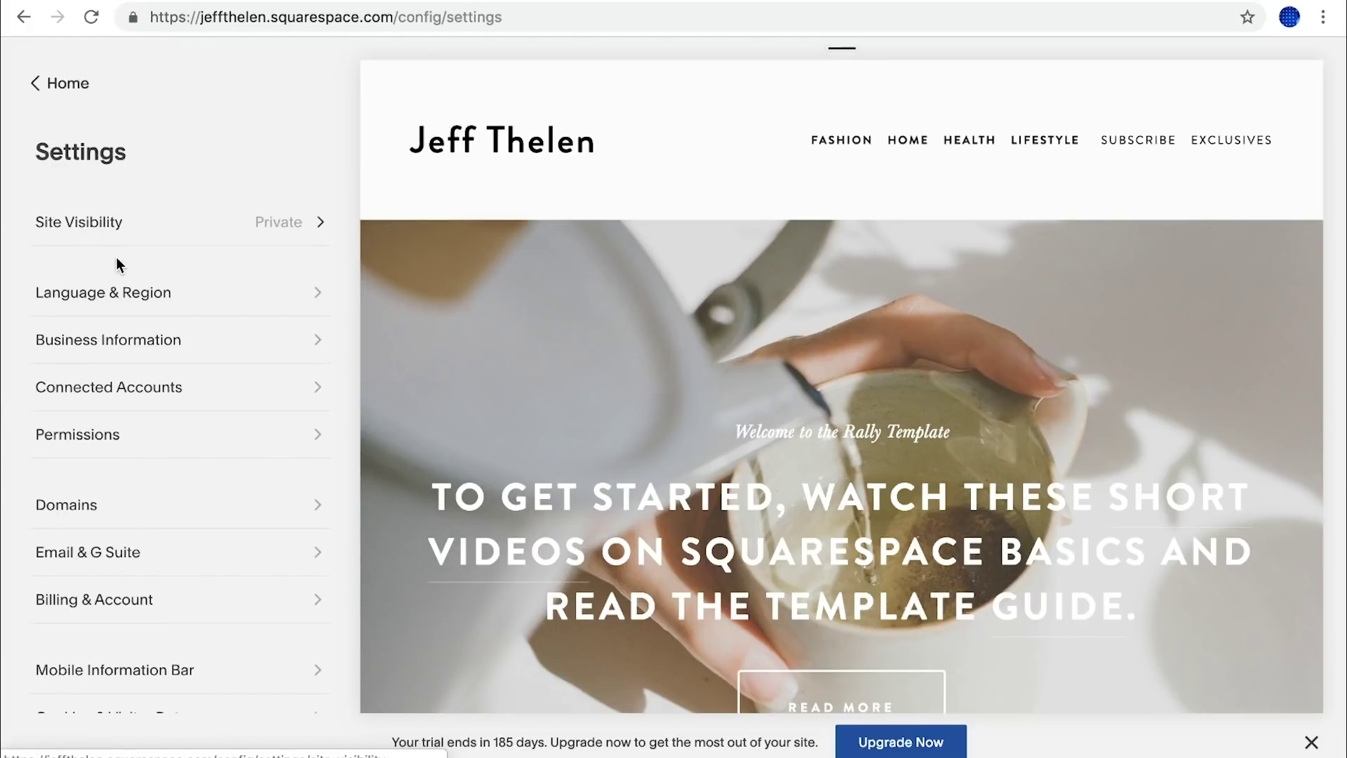
left_click(116, 219)
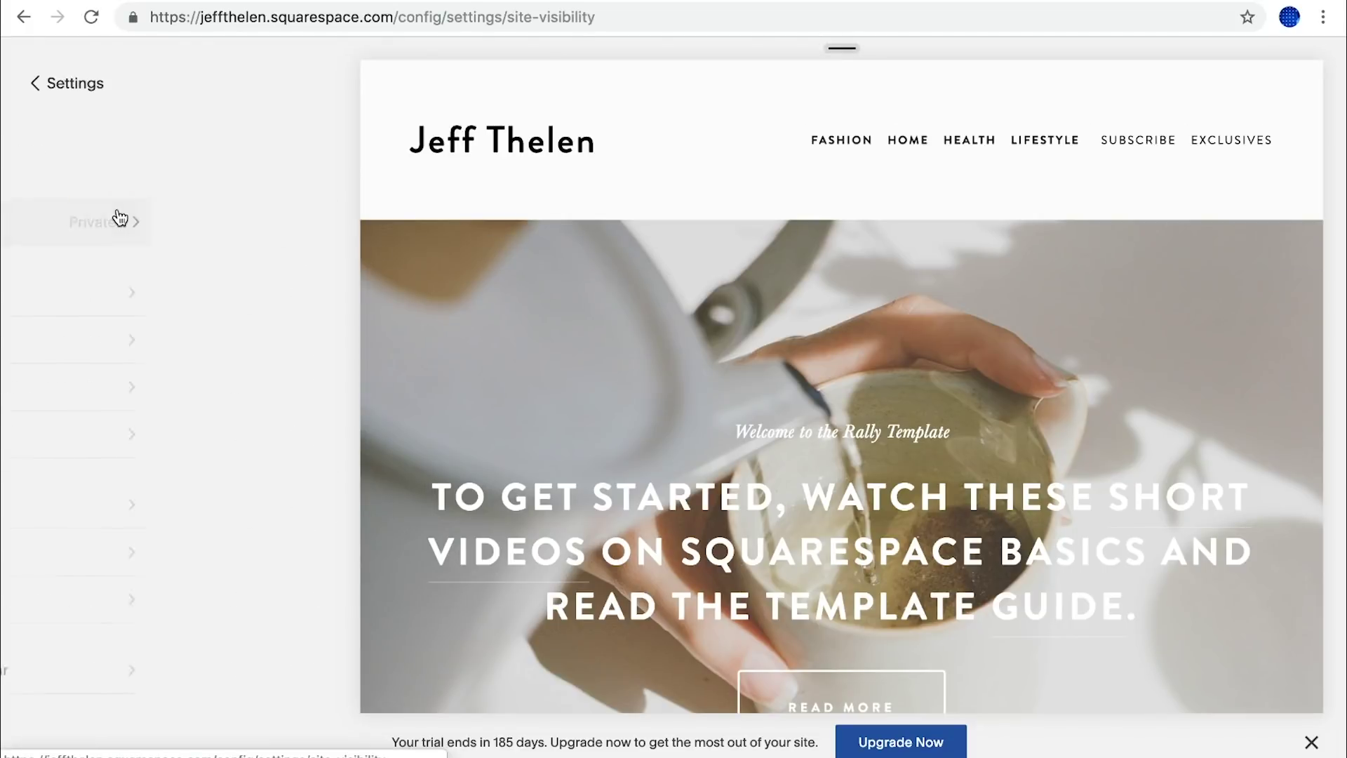
left_click(46, 407)
left_click(171, 468)
type("••")
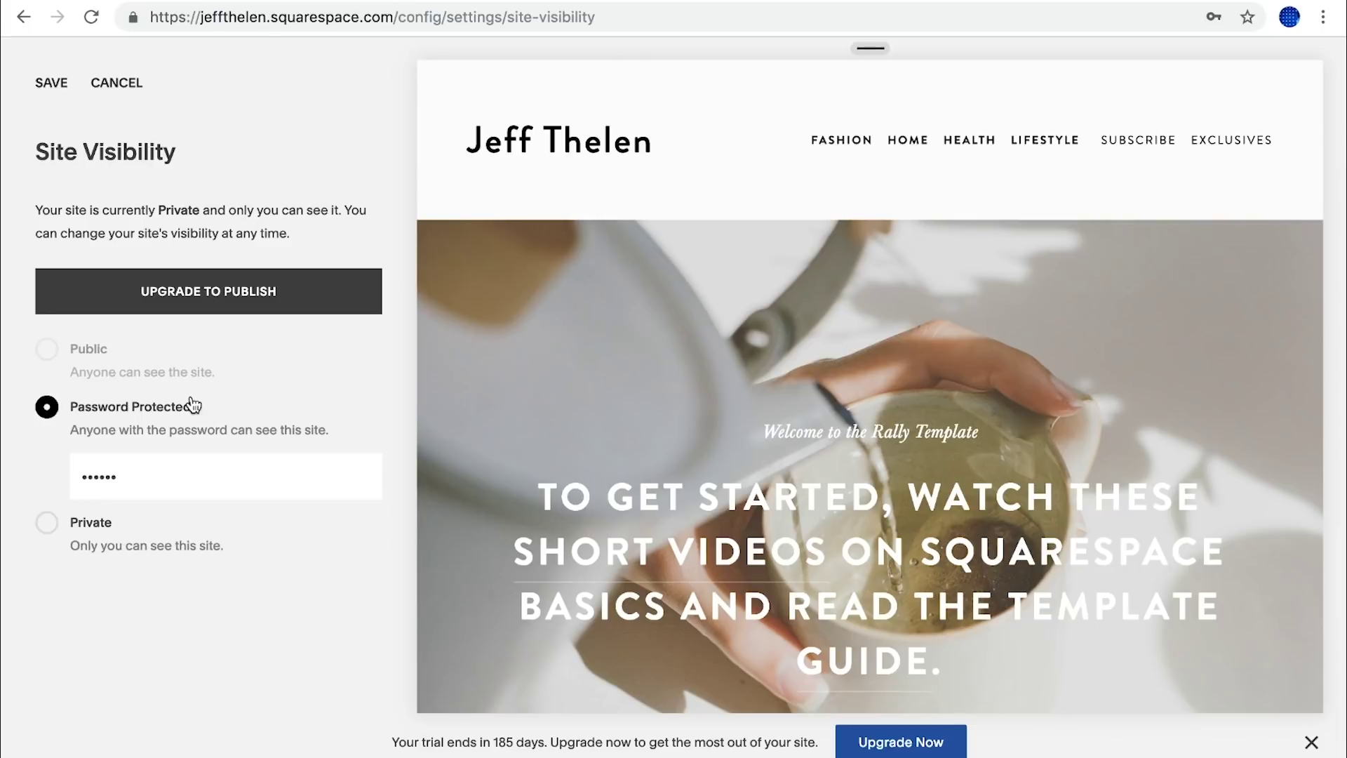
left_click(50, 84)
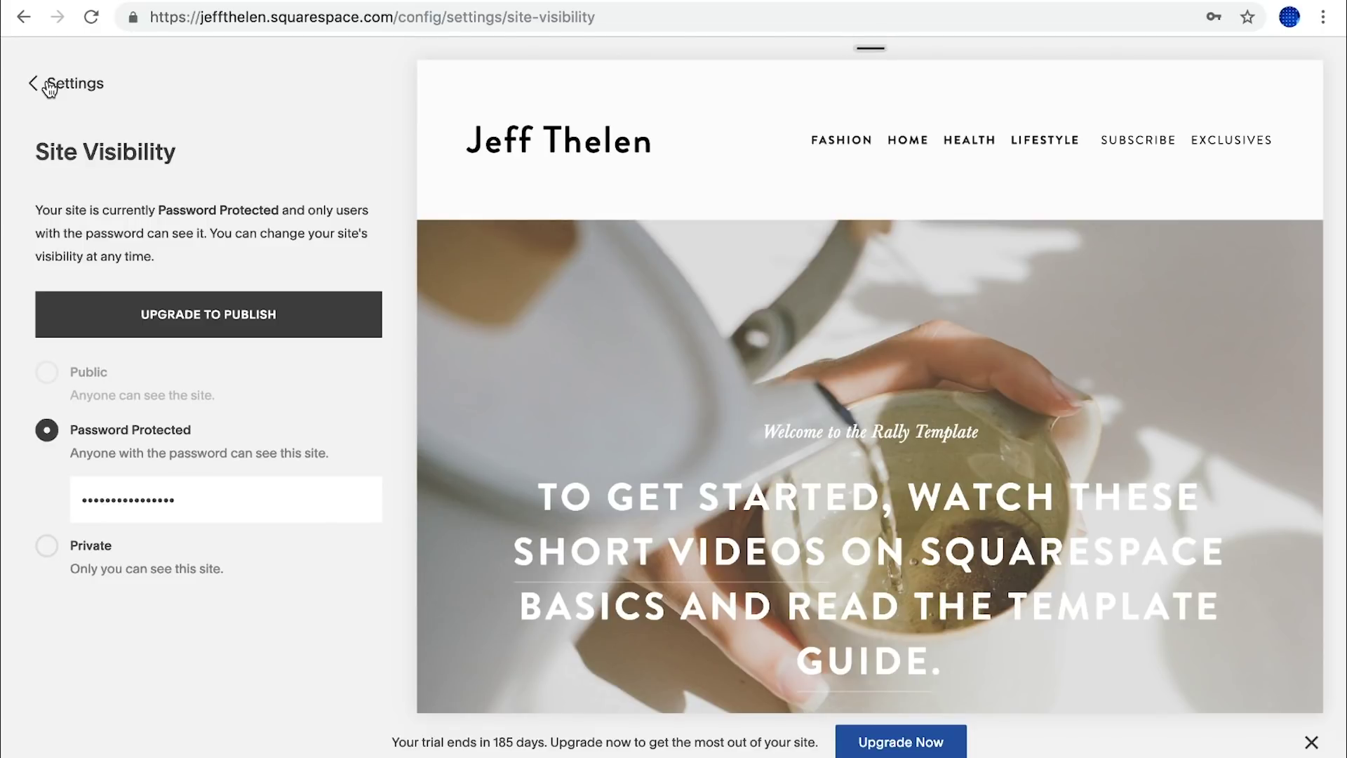
Replace the Spotlight Post banner image with Home.JPG from the Website Content folder, save and check the page.
left_click(44, 81)
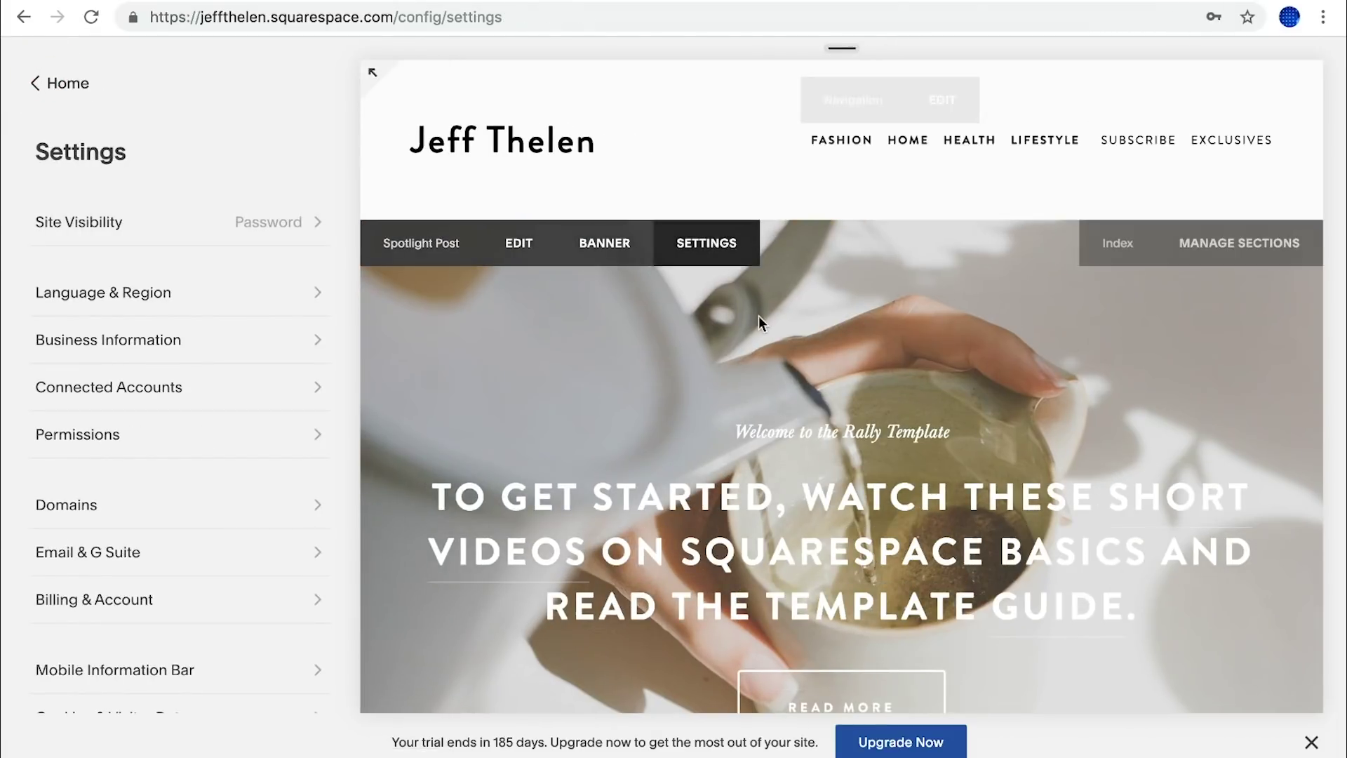
scroll(638, 412, "down", 1)
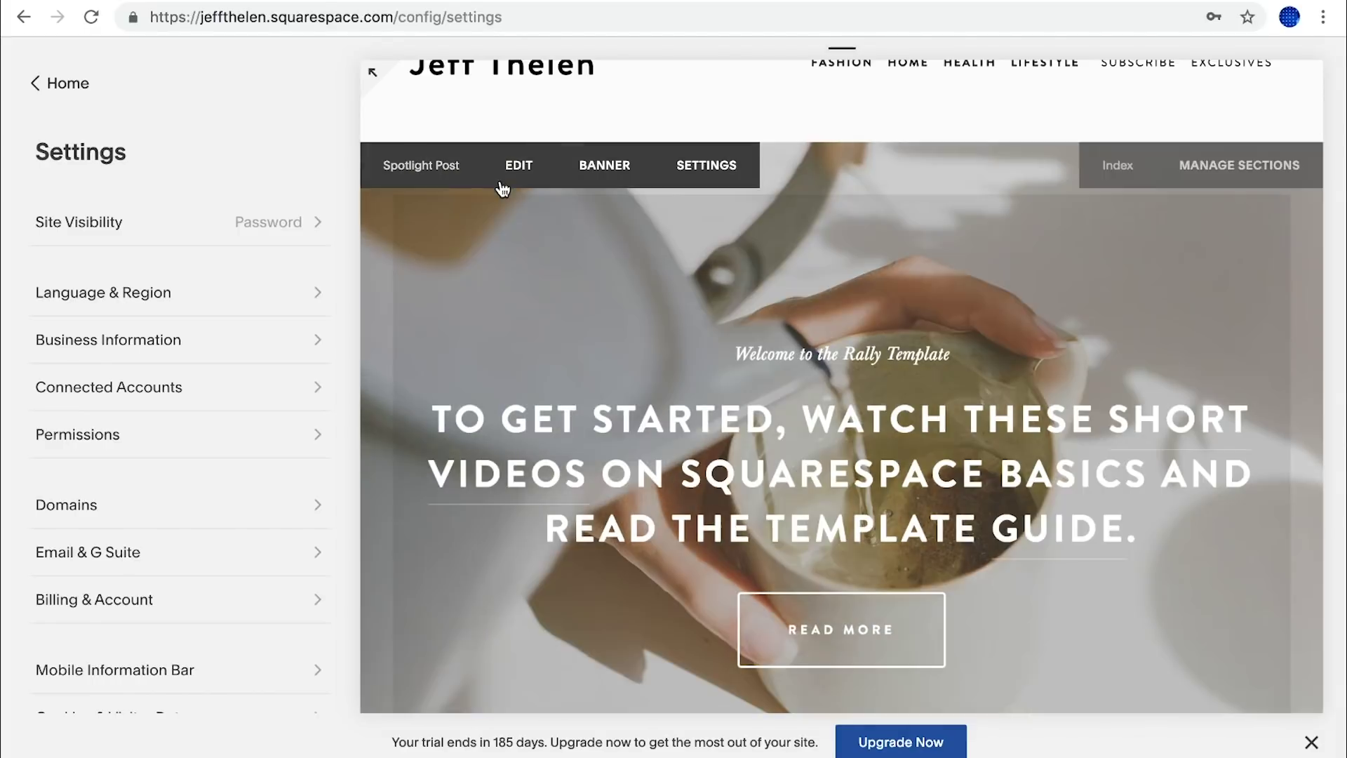
left_click(602, 171)
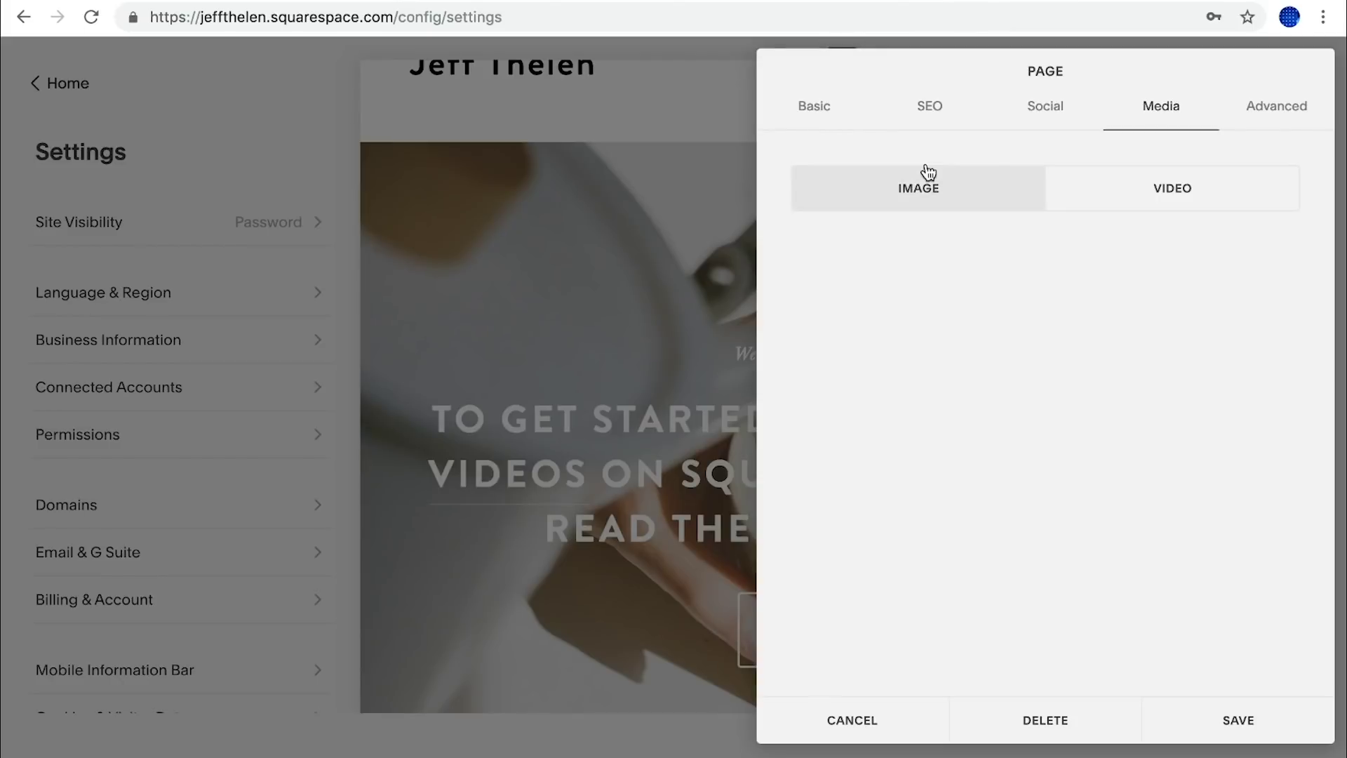
left_click(898, 208)
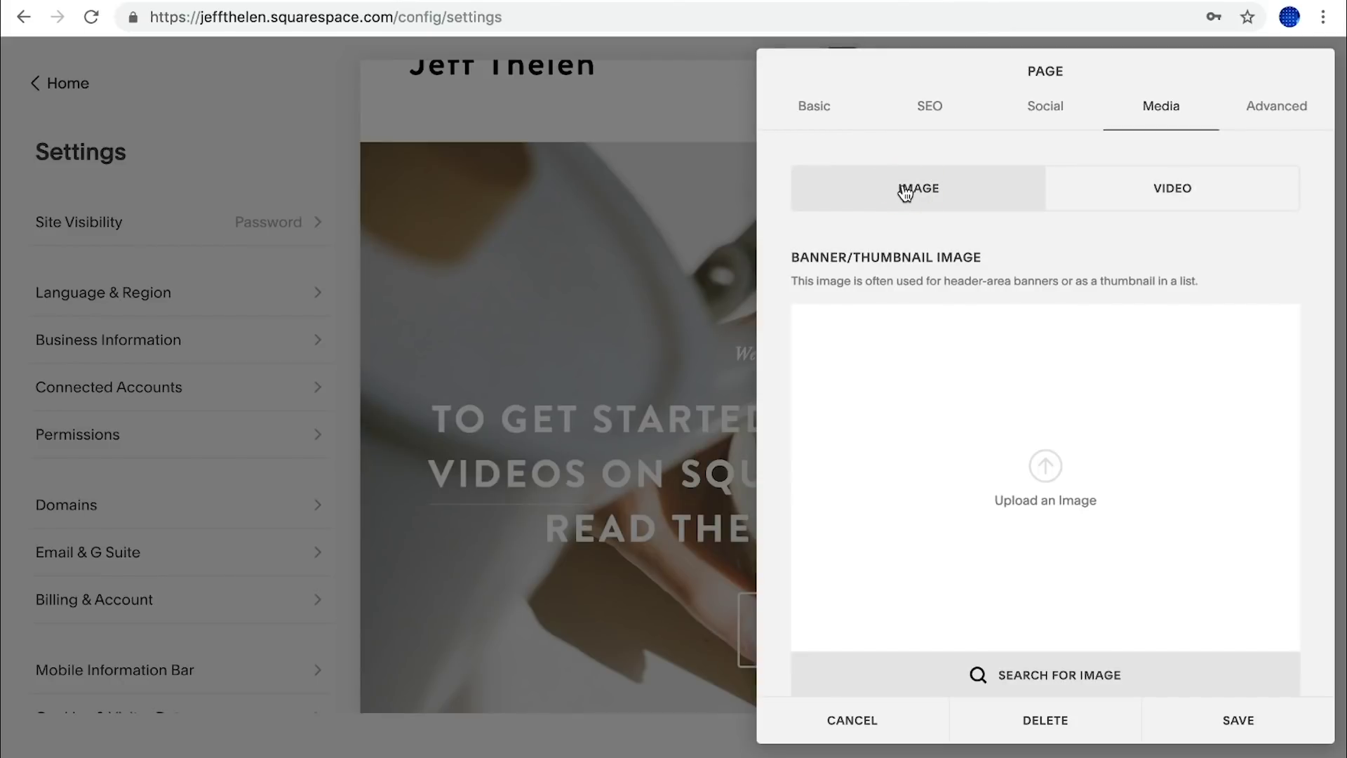
left_click(1036, 483)
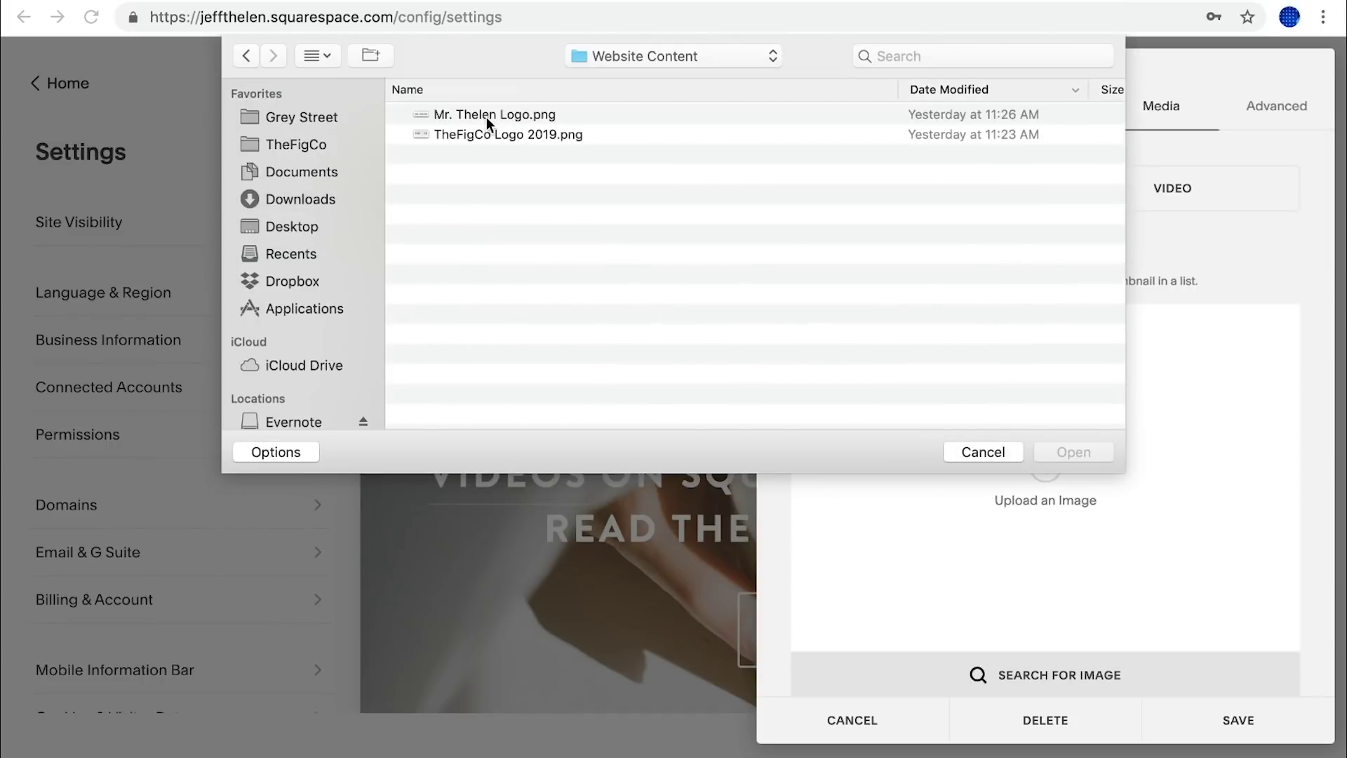
left_click(468, 116)
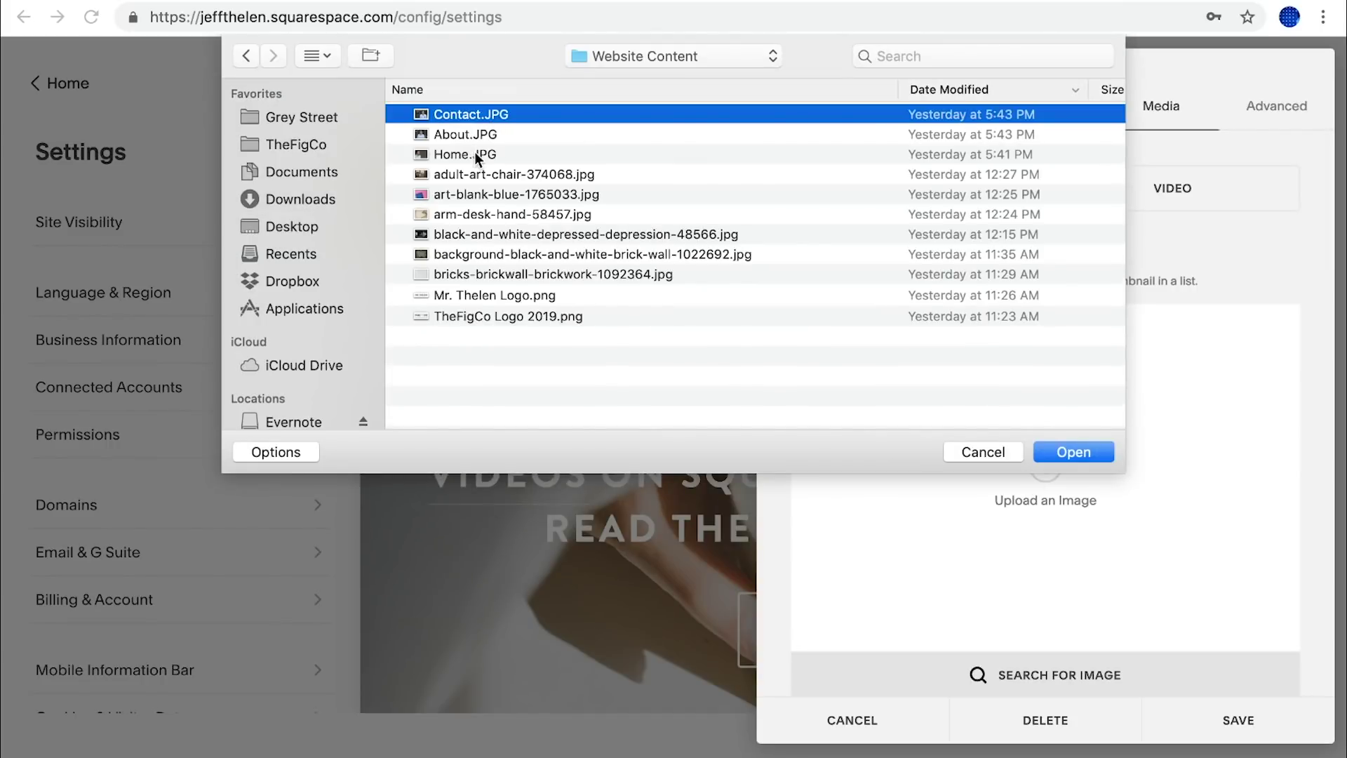
double_click(476, 155)
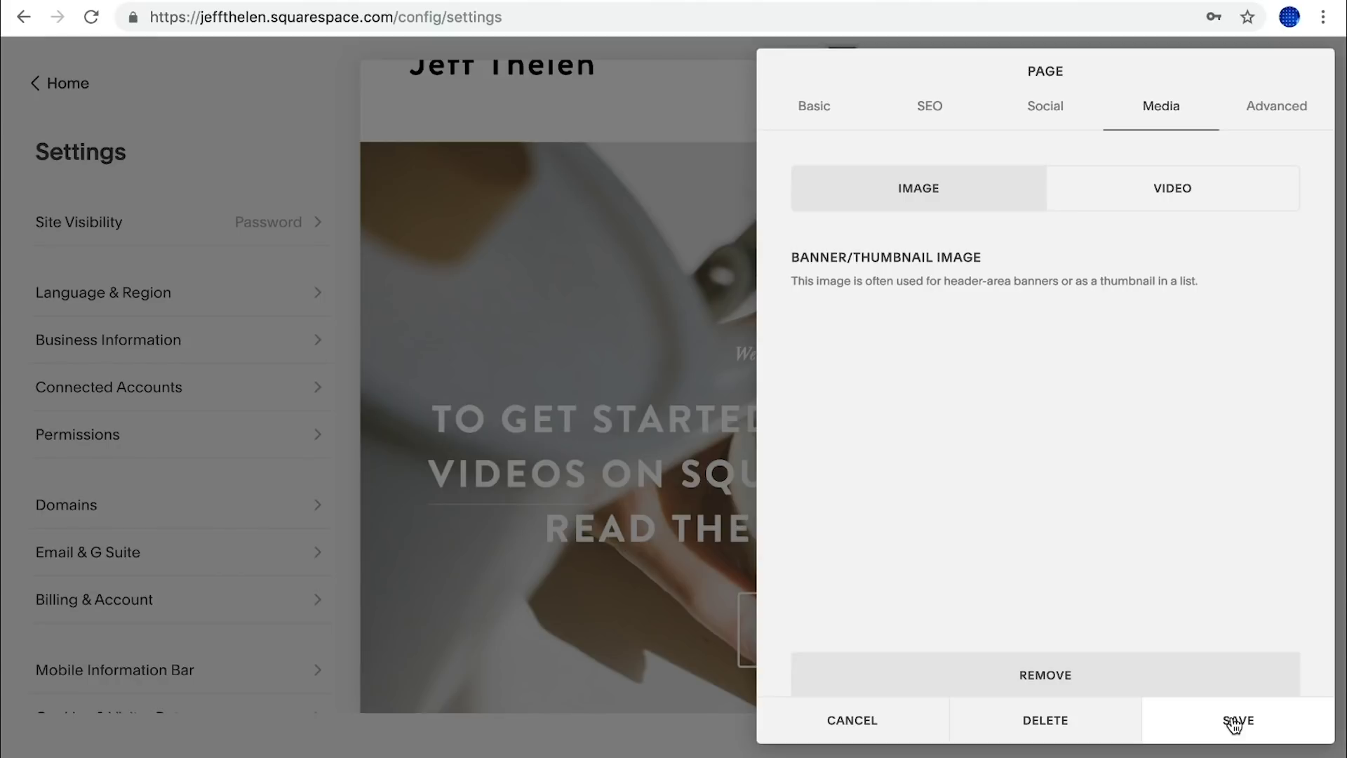
left_click(1229, 734)
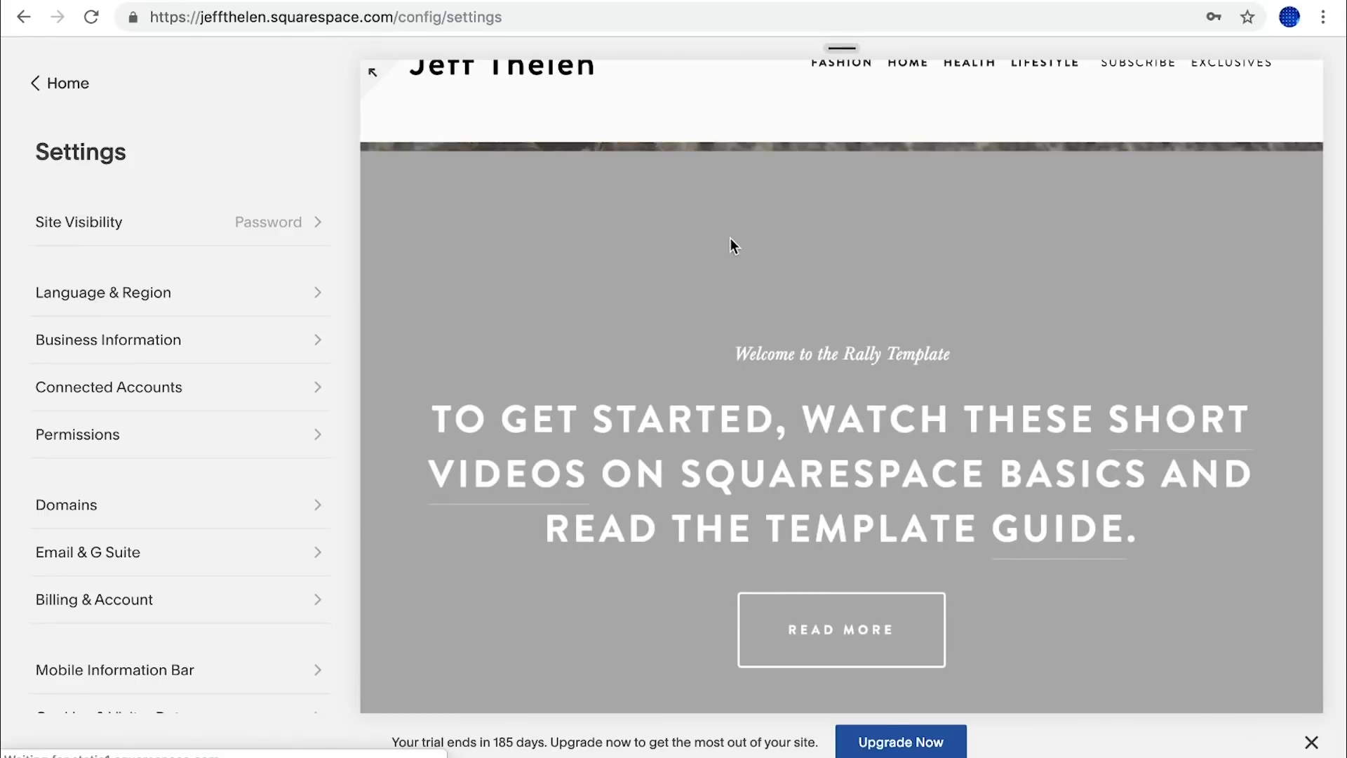
scroll(781, 335, "up", 2)
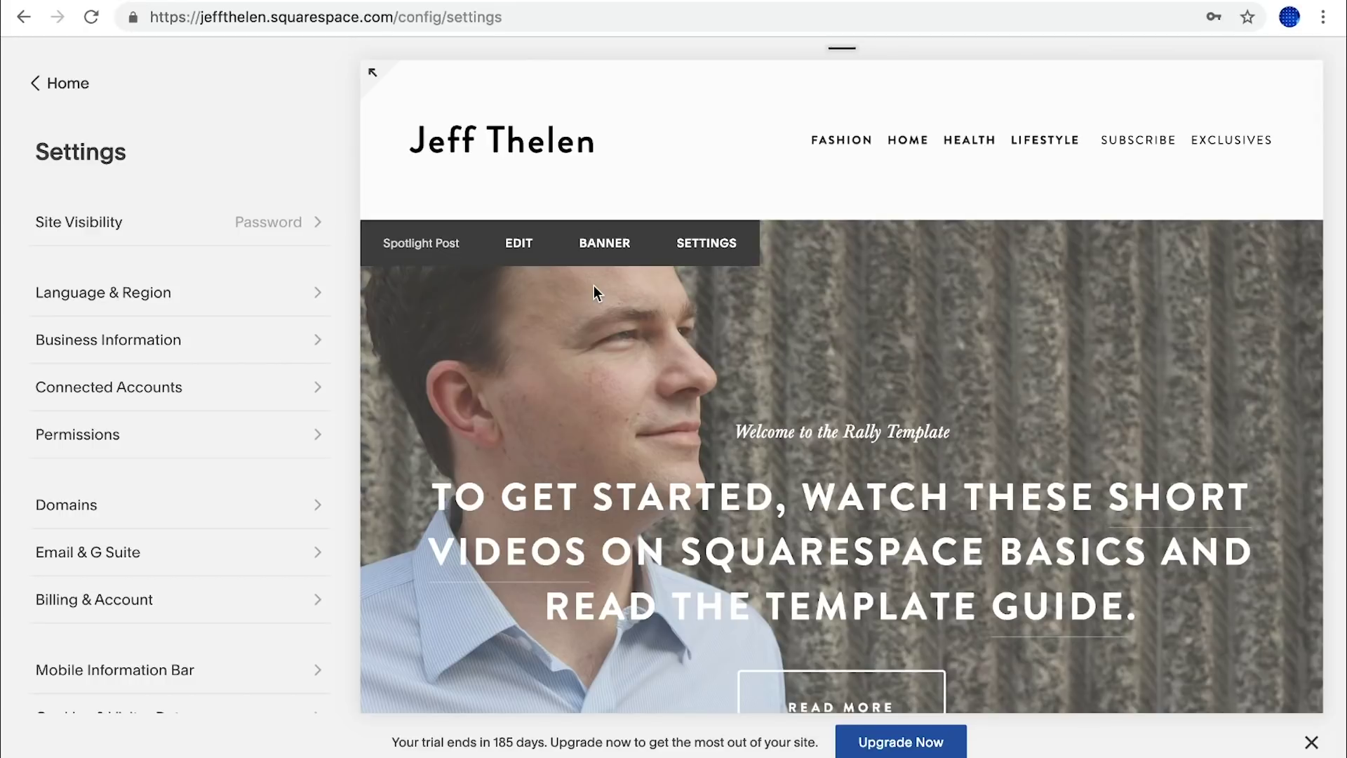
Open the Spotlight Post content for editing and delete the line "Welcome to the Rally Template".
scroll(655, 371, "down", 2)
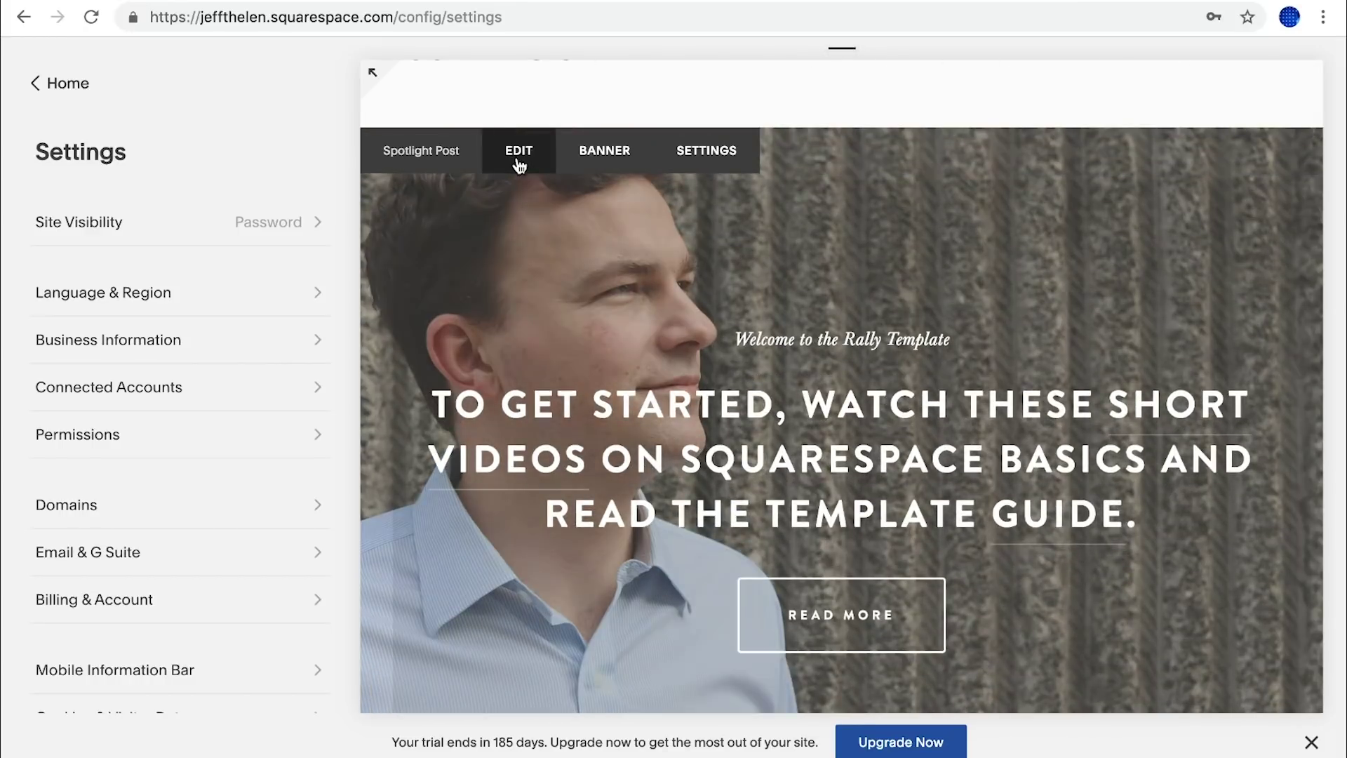
left_click(519, 162)
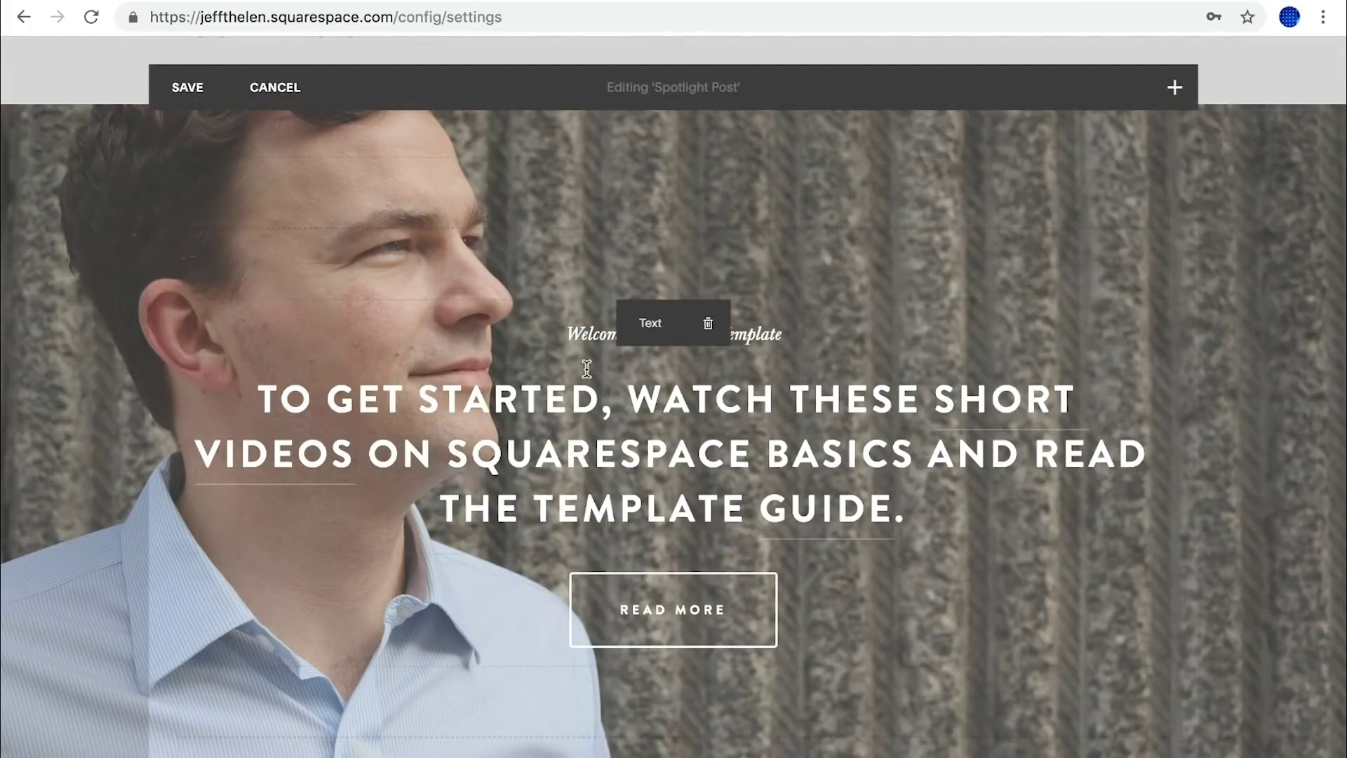
left_click(564, 342)
left_click_drag(564, 334, 827, 351)
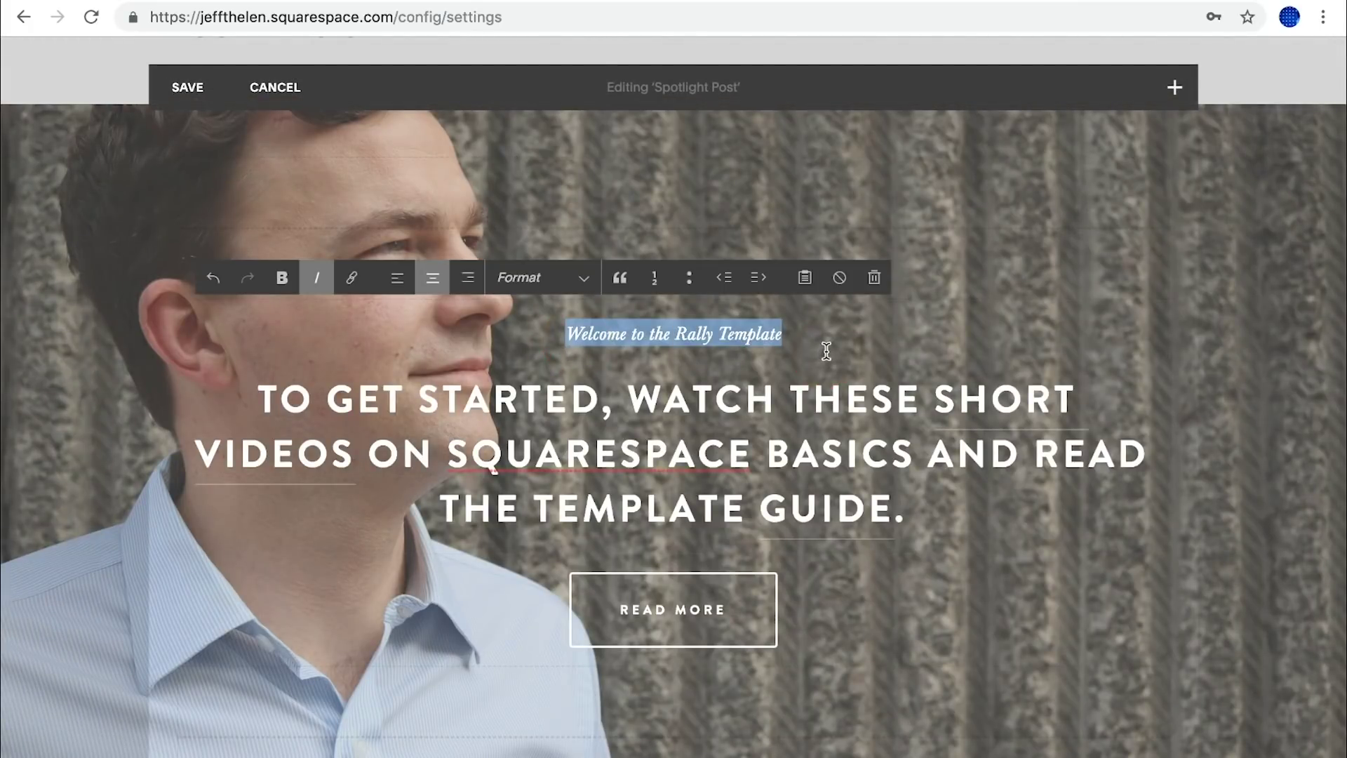
key("BackSpace")
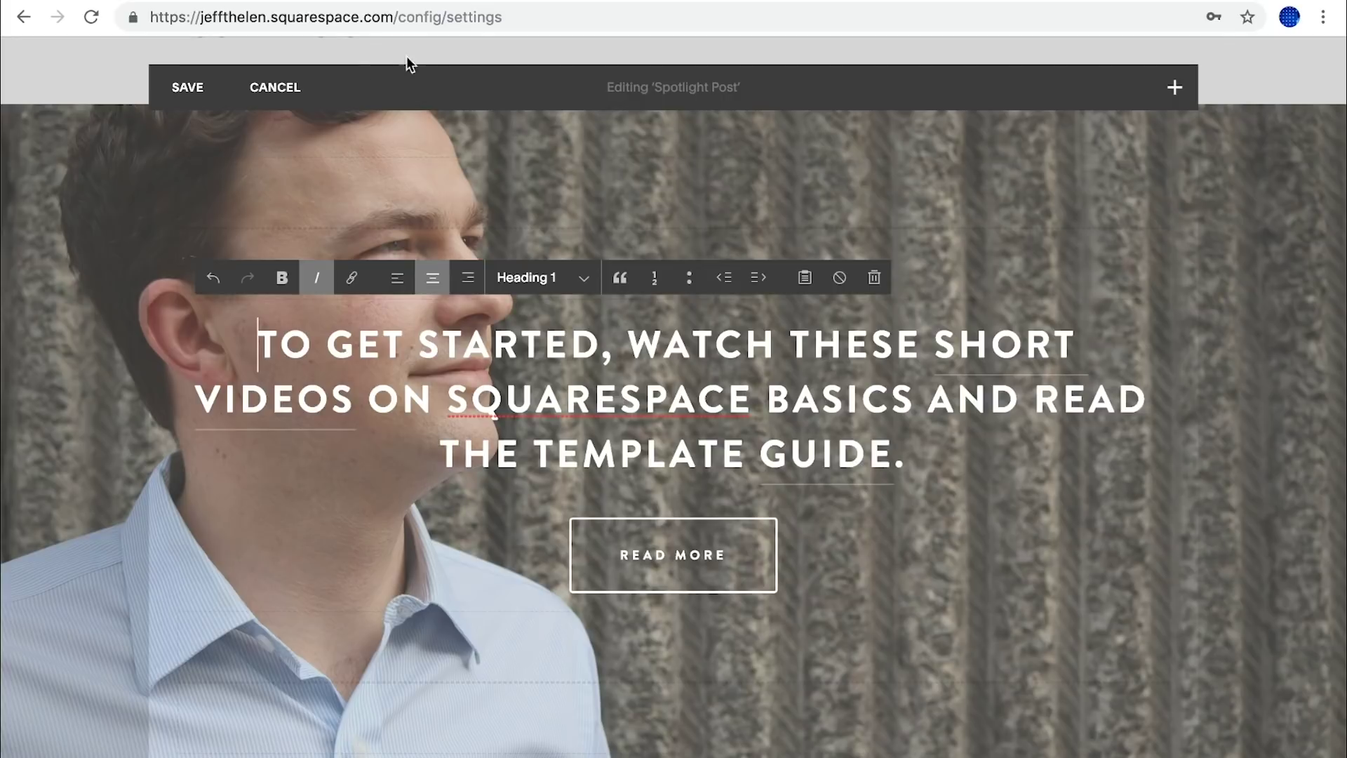
Replace the banner heading with the plain text "Helping You Find Your Passion, Deal with Setbacks and Reach Your Goals".
triple_click(586, 365)
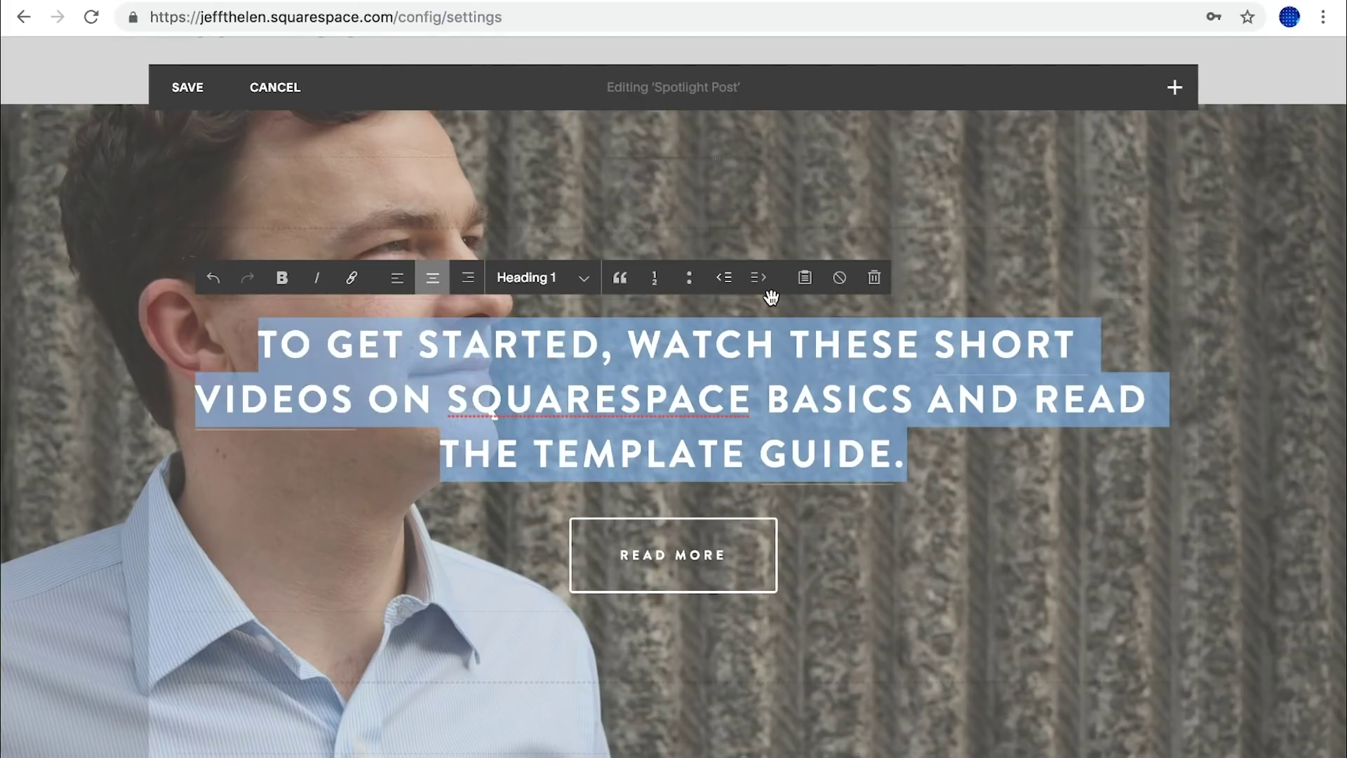
left_click(805, 280)
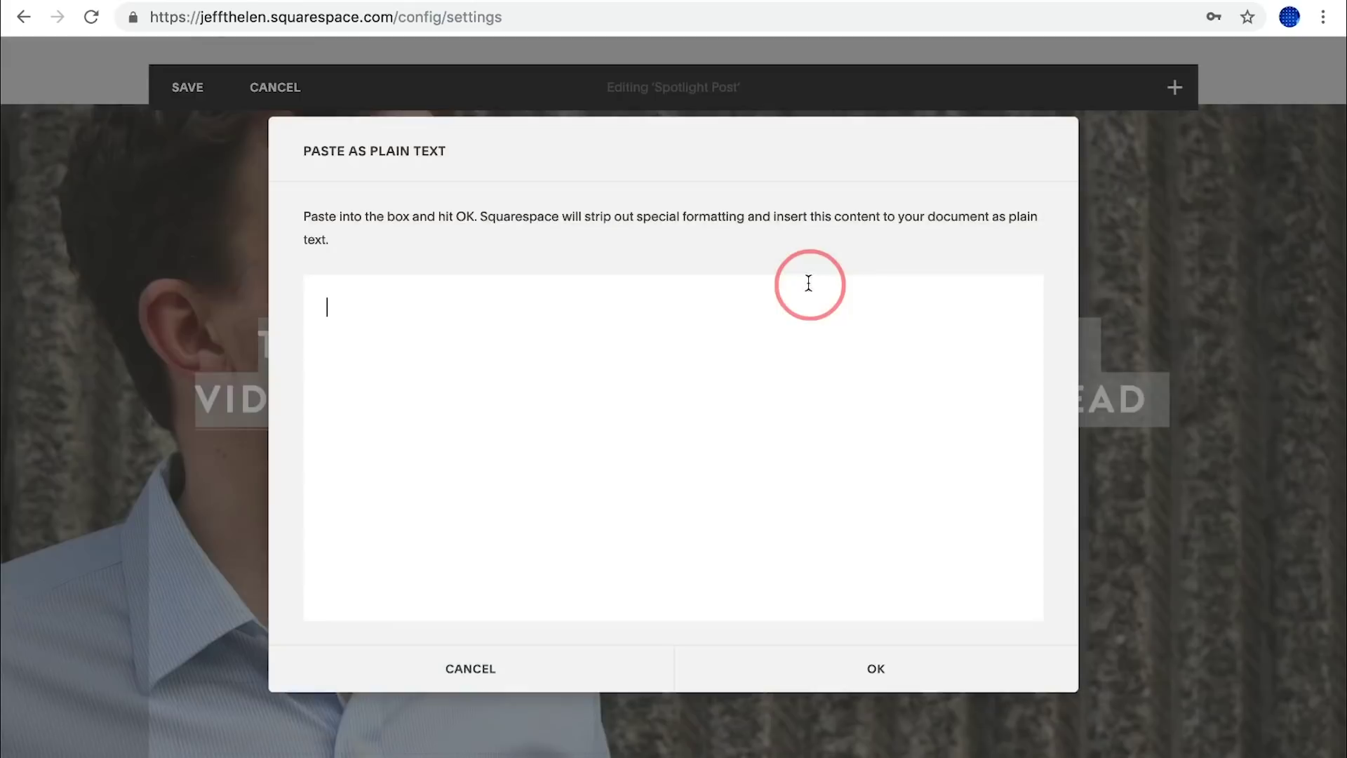
type("Helping You Find Your Passion, Deal with Setbacks and Reach Your Goals")
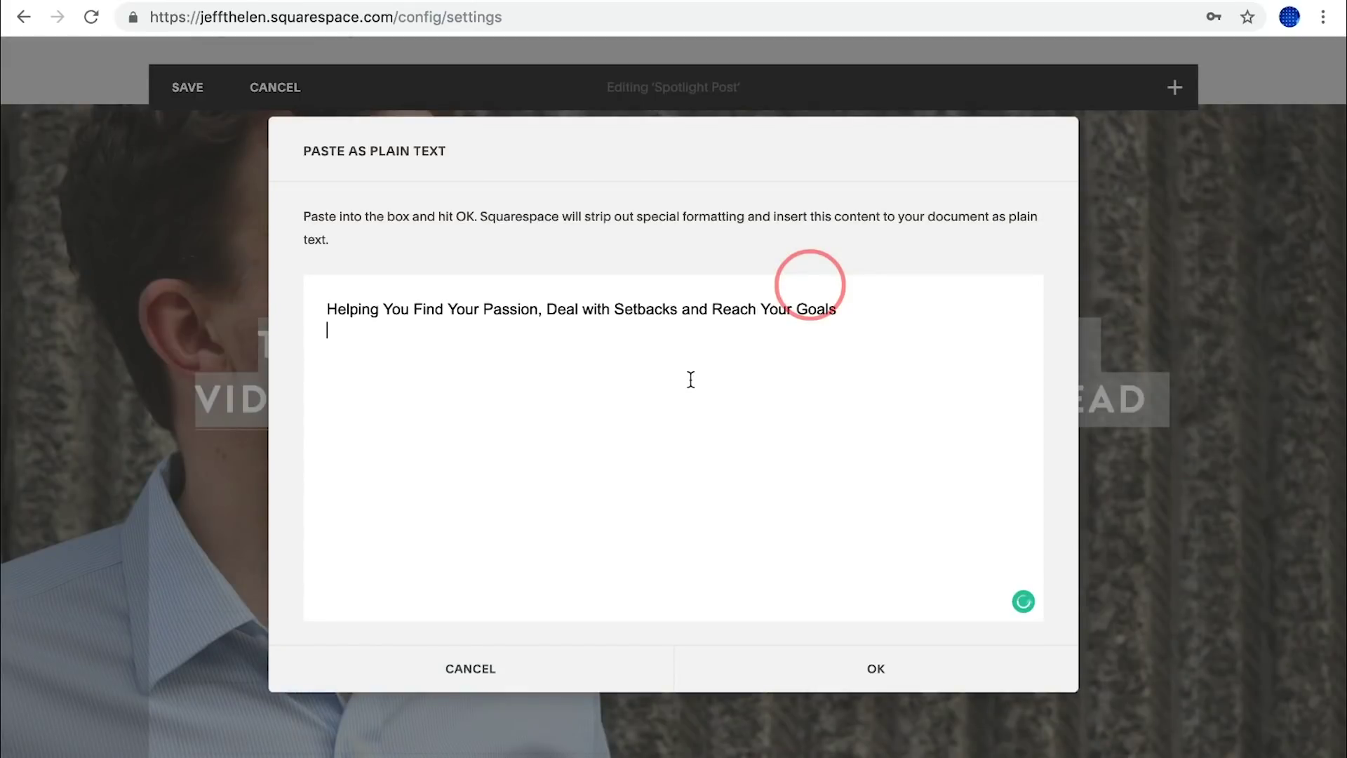
left_click(828, 673)
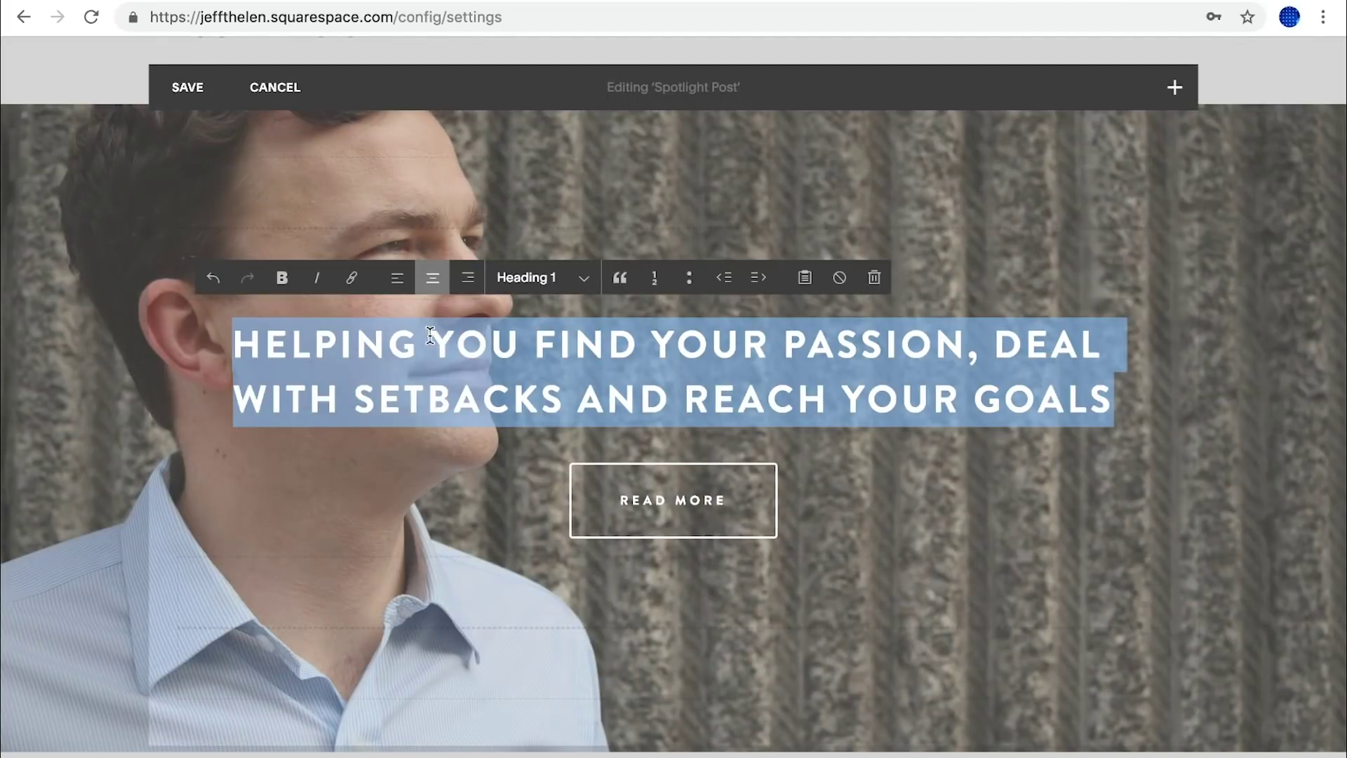
Change the text of the Read More button to "My YouTube Channel".
mouse_move(668, 523)
left_click(689, 470)
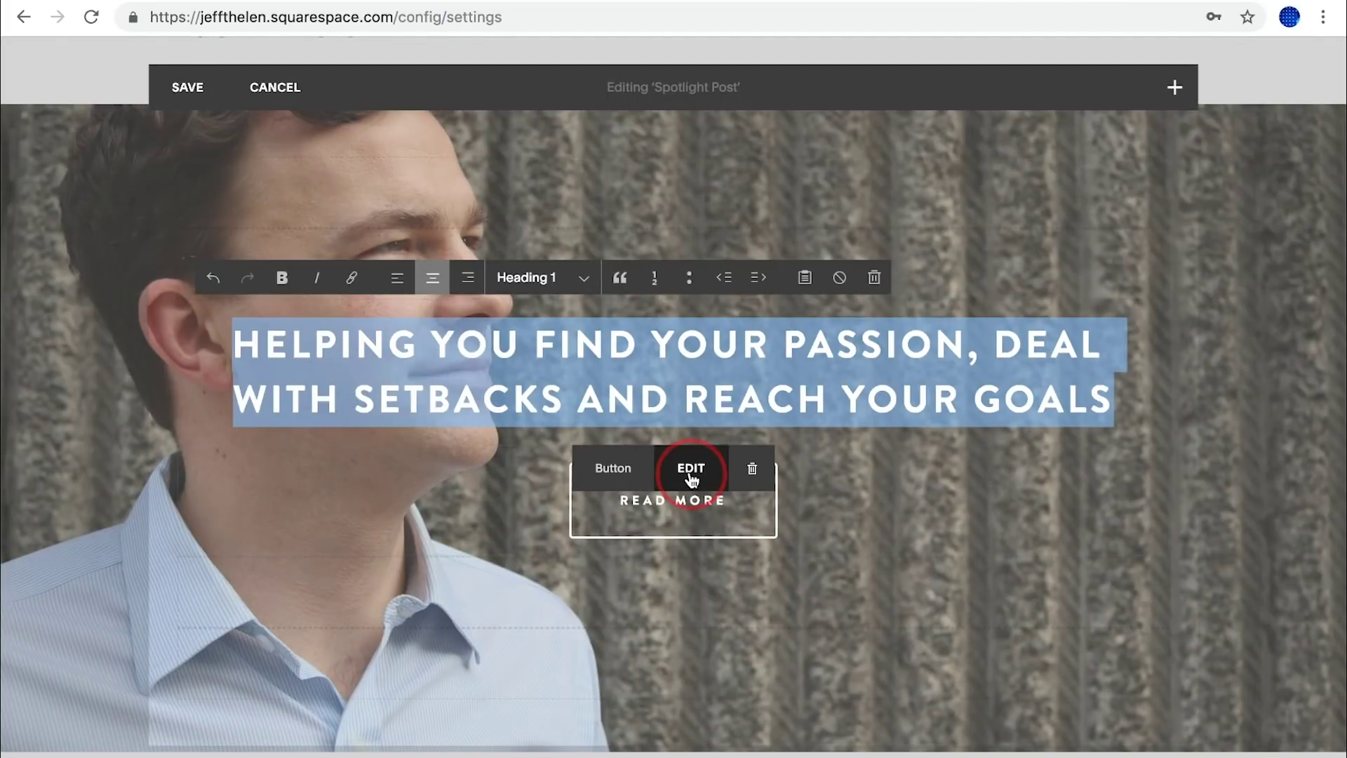
triple_click(1085, 240)
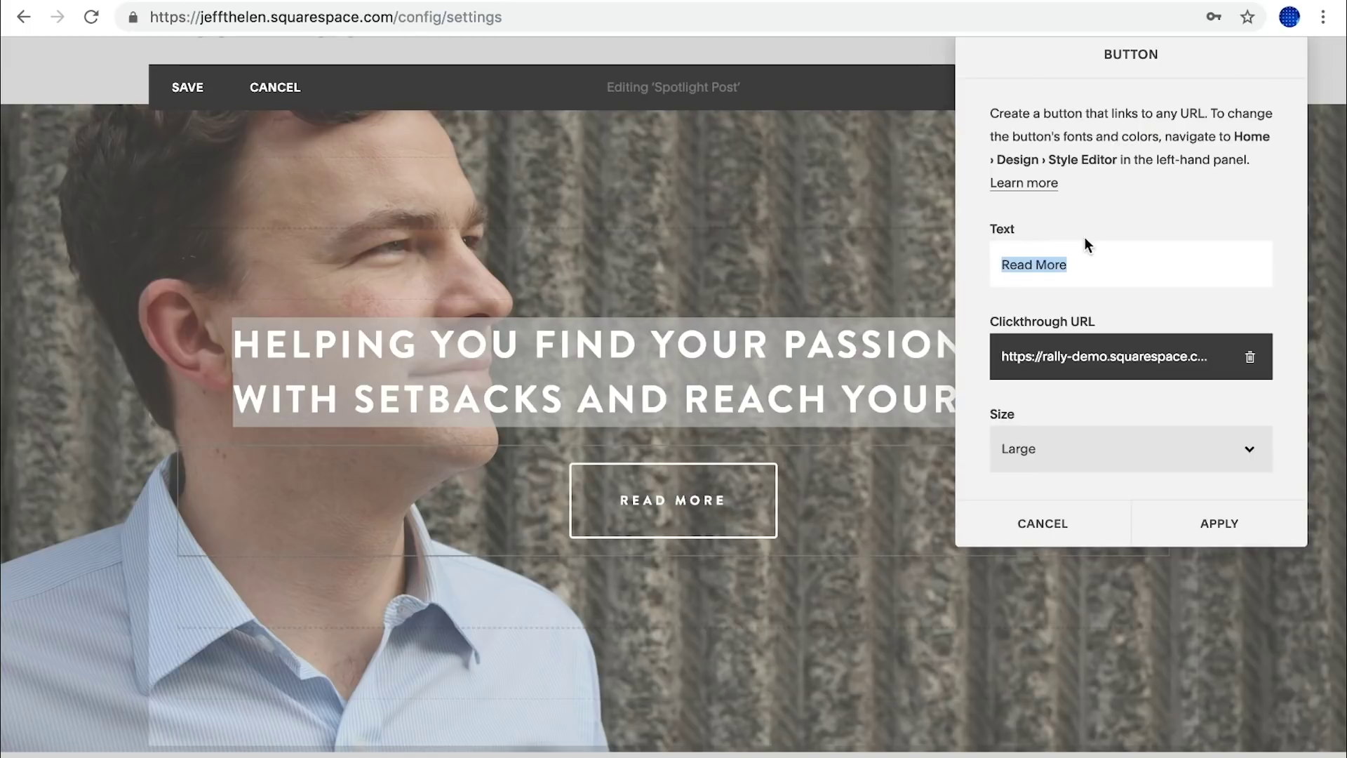
key("BackSpace")
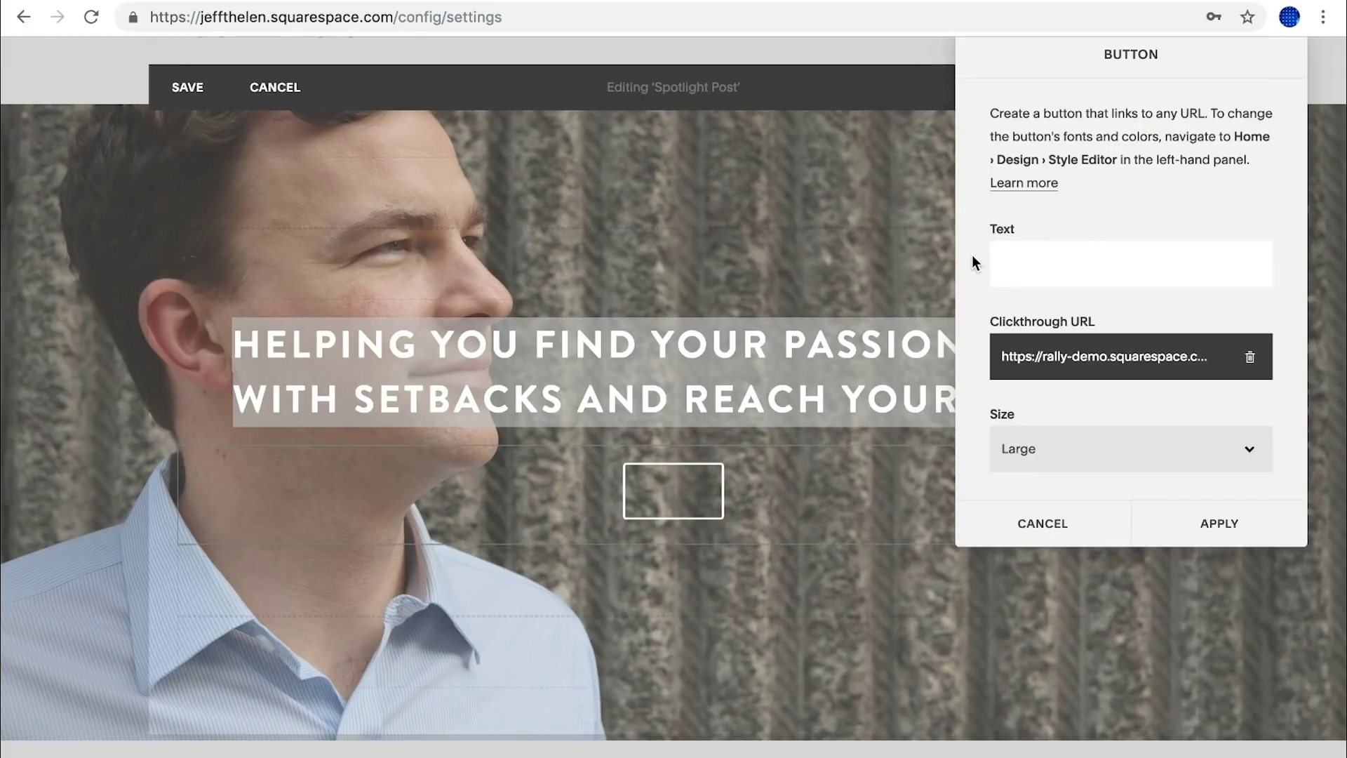
type("My YouTube Channel")
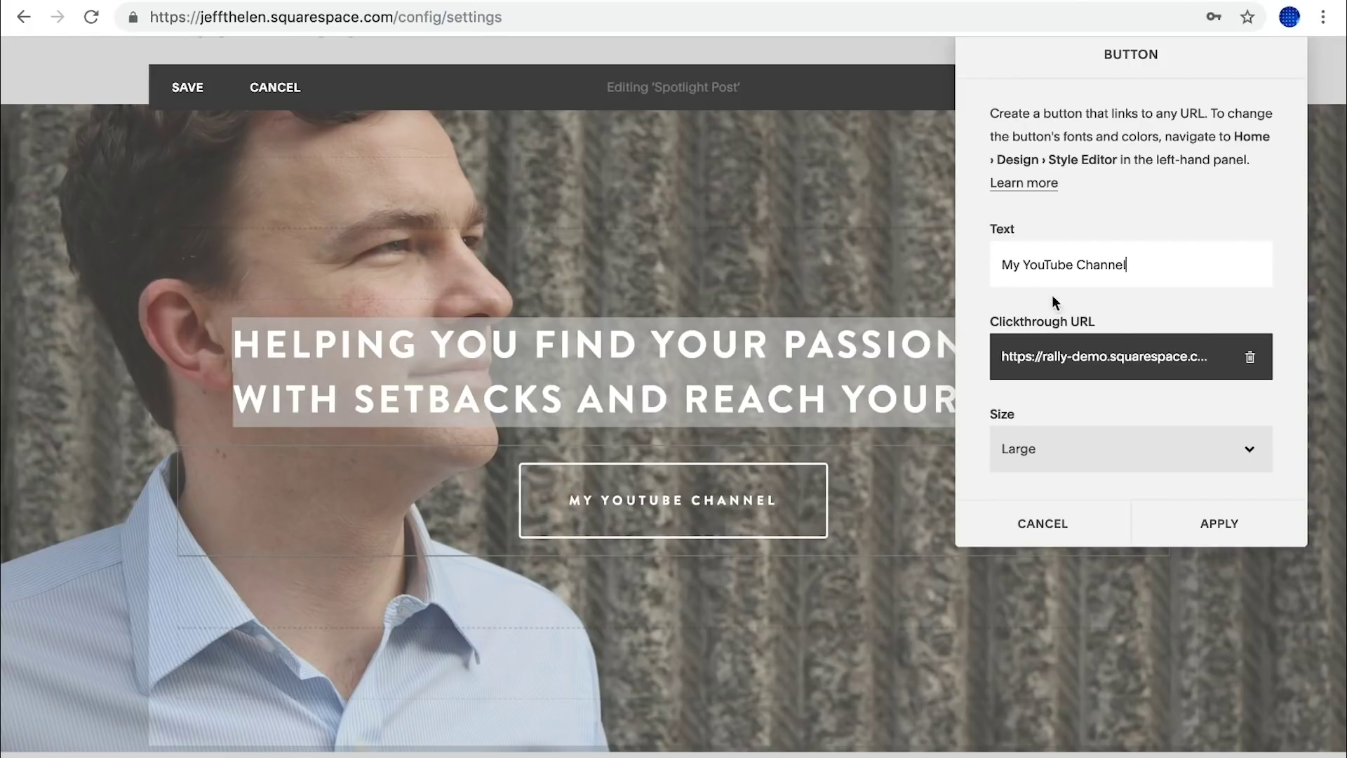
left_click(1250, 359)
left_click(1075, 358)
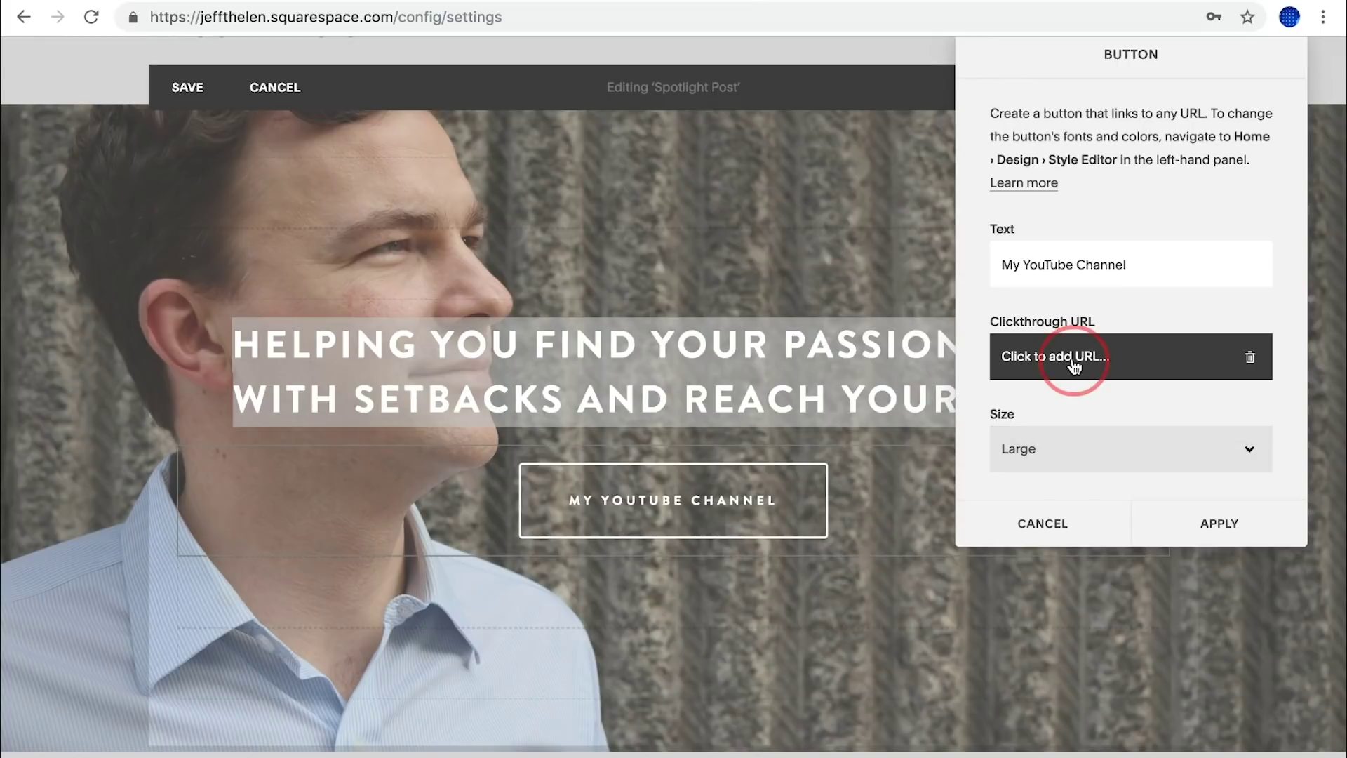
type("https://www.youtube.com/thefigco")
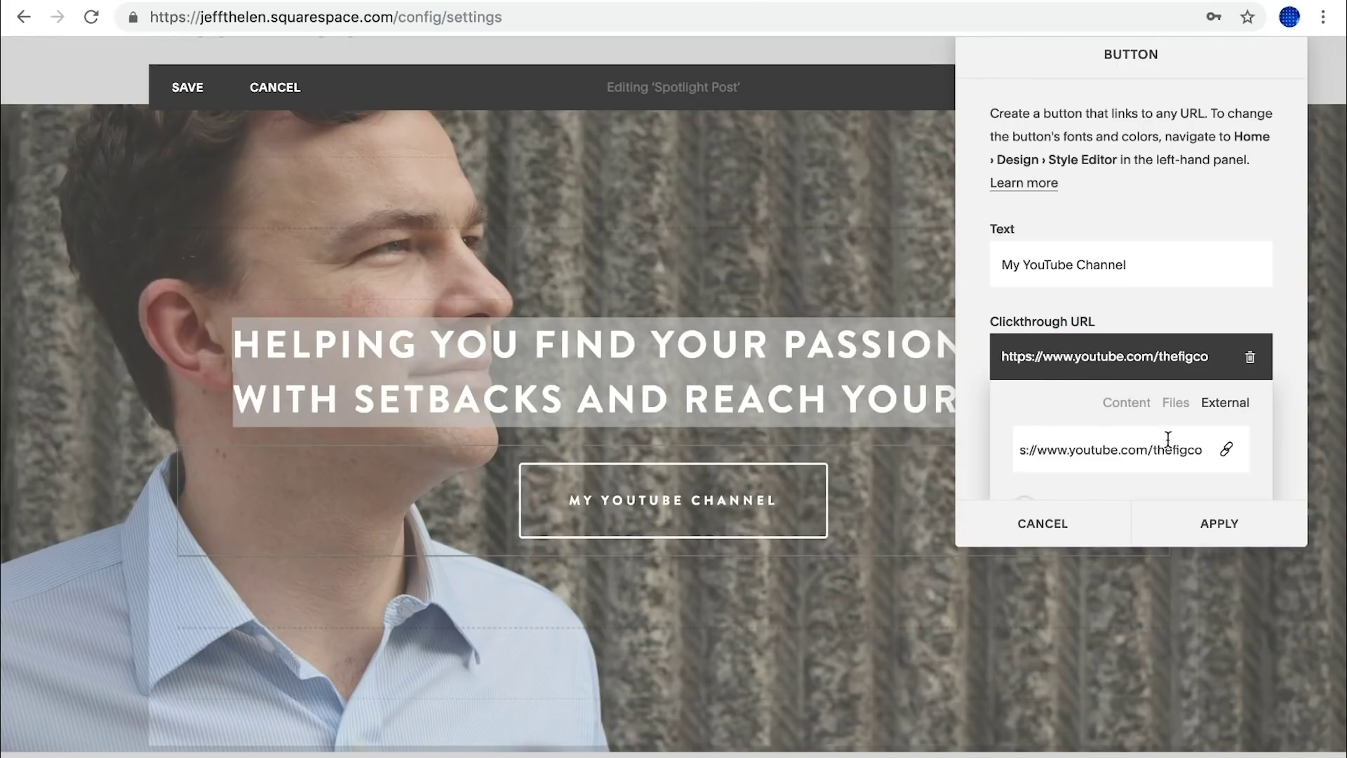
left_click(970, 420)
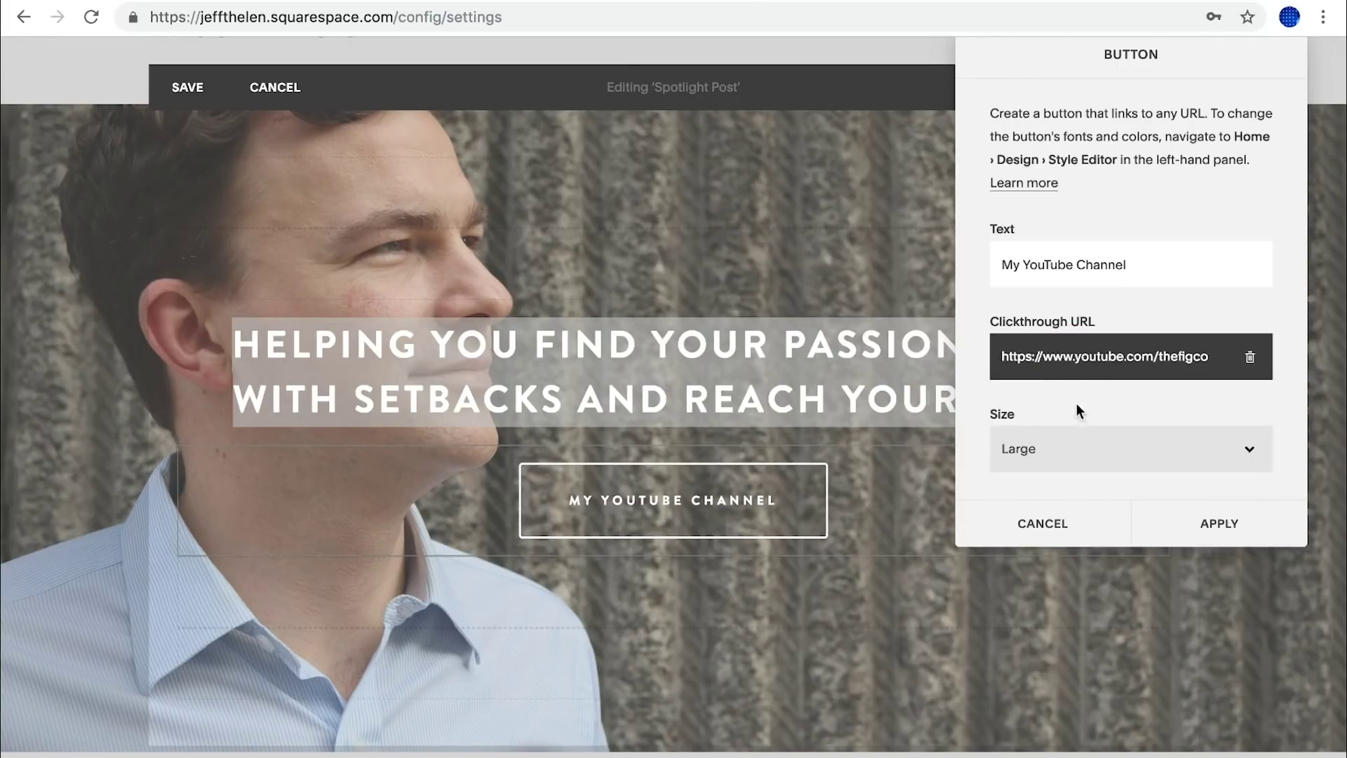
left_click(1163, 379)
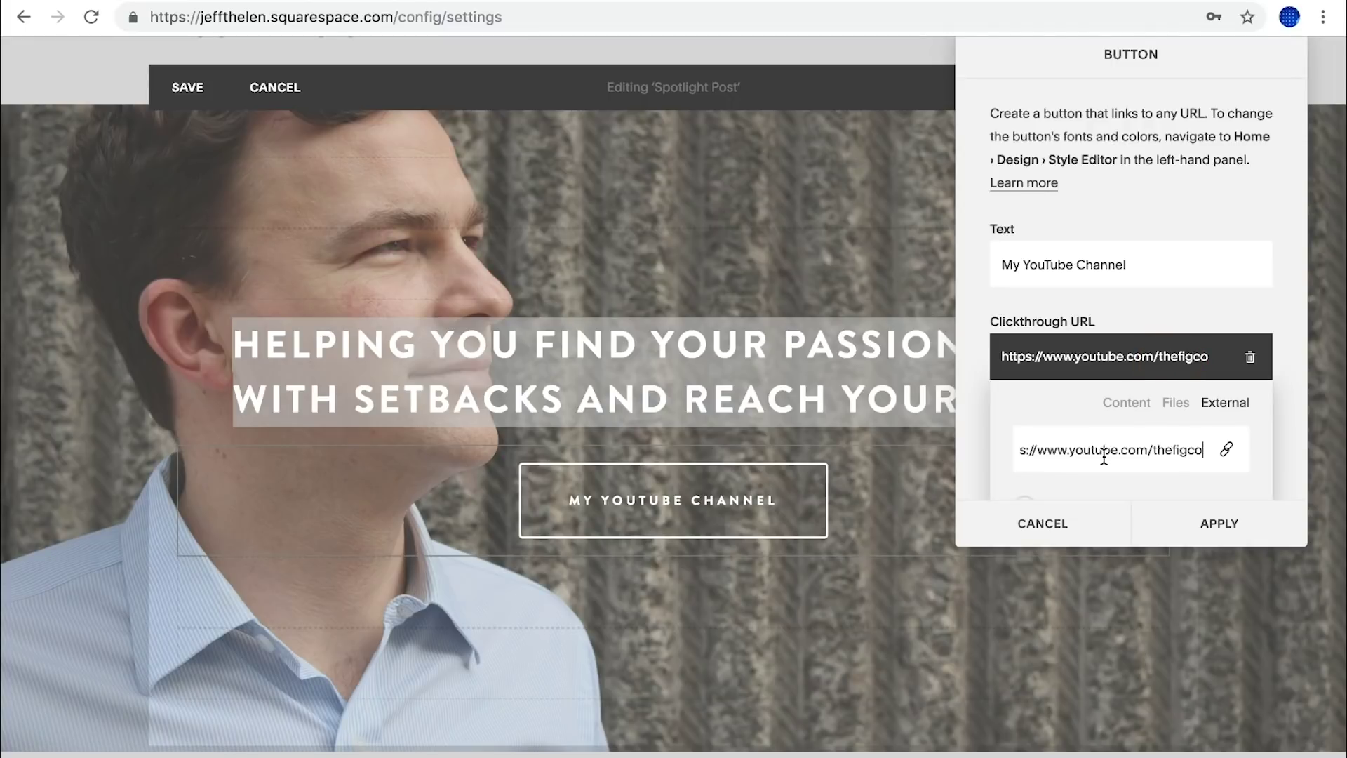
scroll(1104, 457, "down", 2)
left_click(1032, 413)
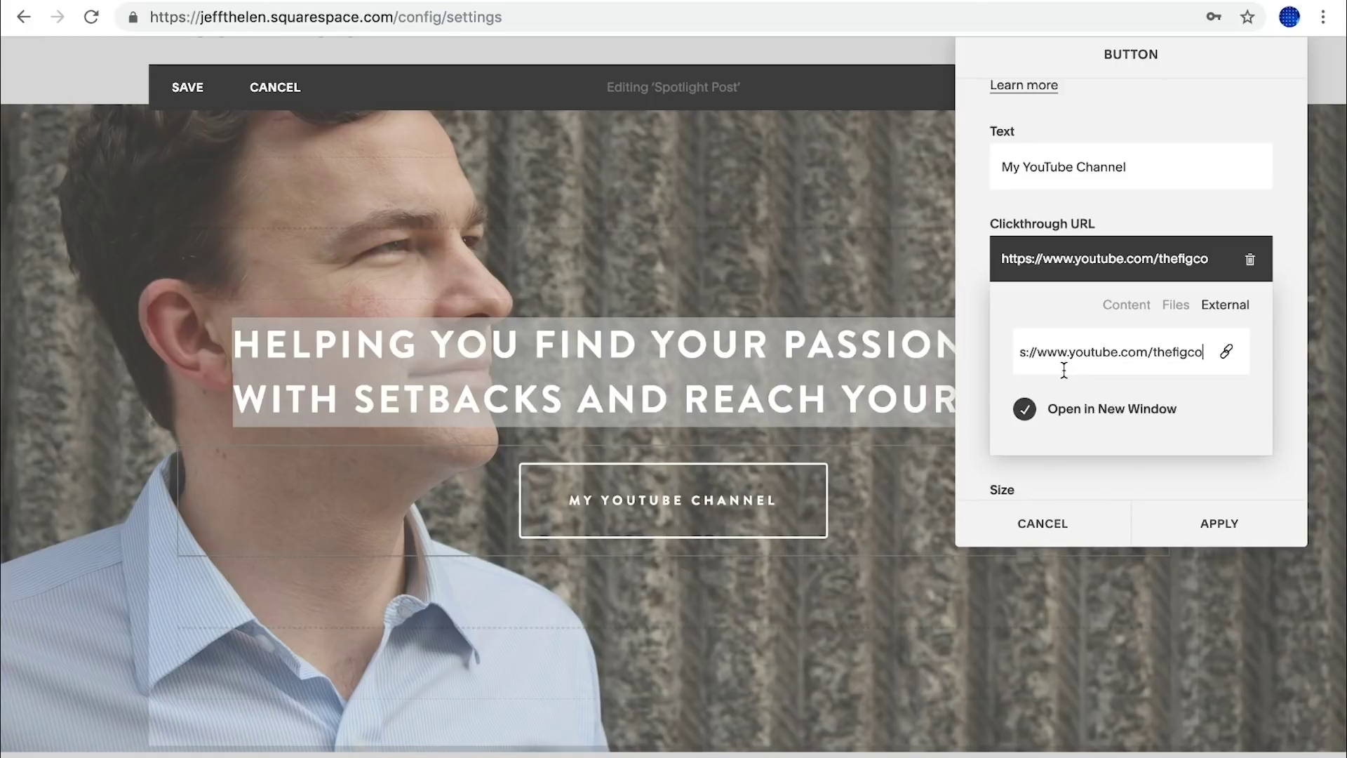
left_click(1275, 486)
left_click(1222, 523)
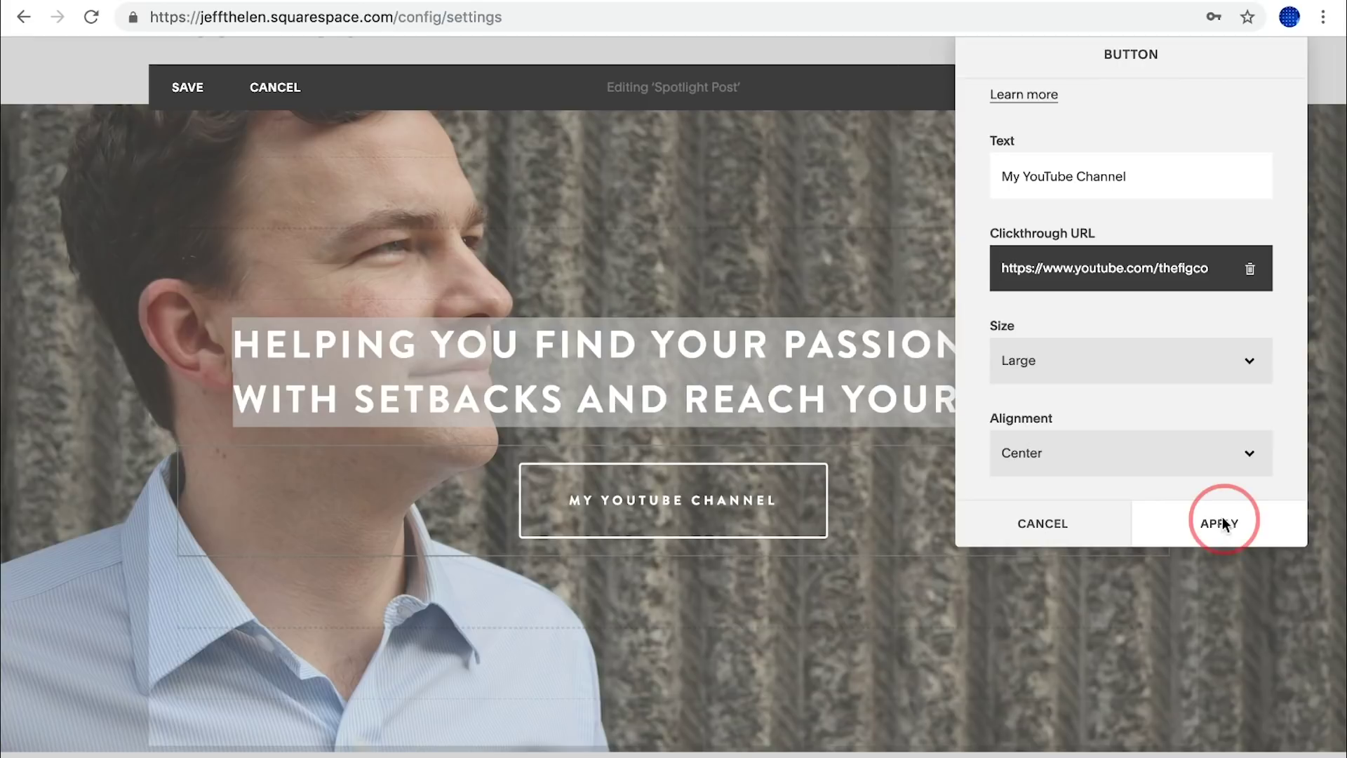
left_click(77, 390)
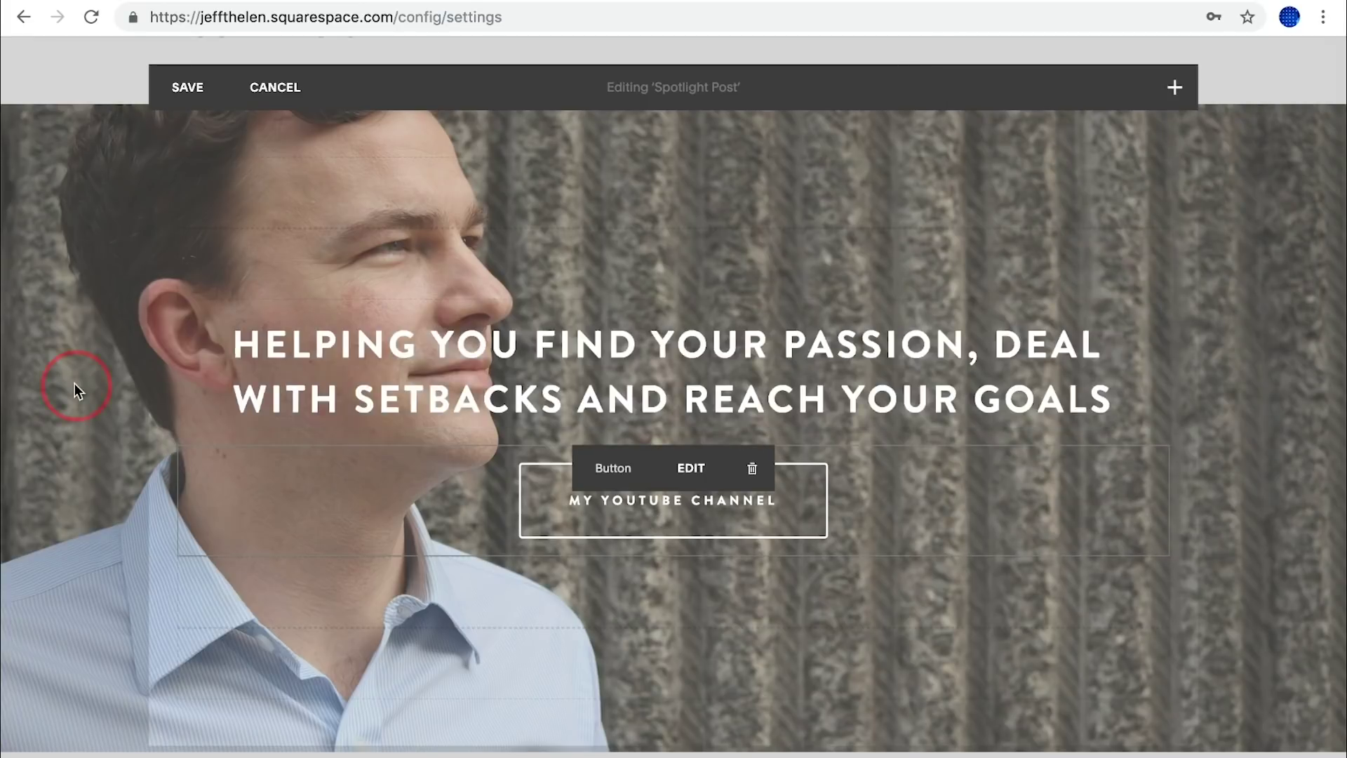
Add a Spacer block above the heading and move it into its own column to the left of the heading and button.
mouse_move(595, 261)
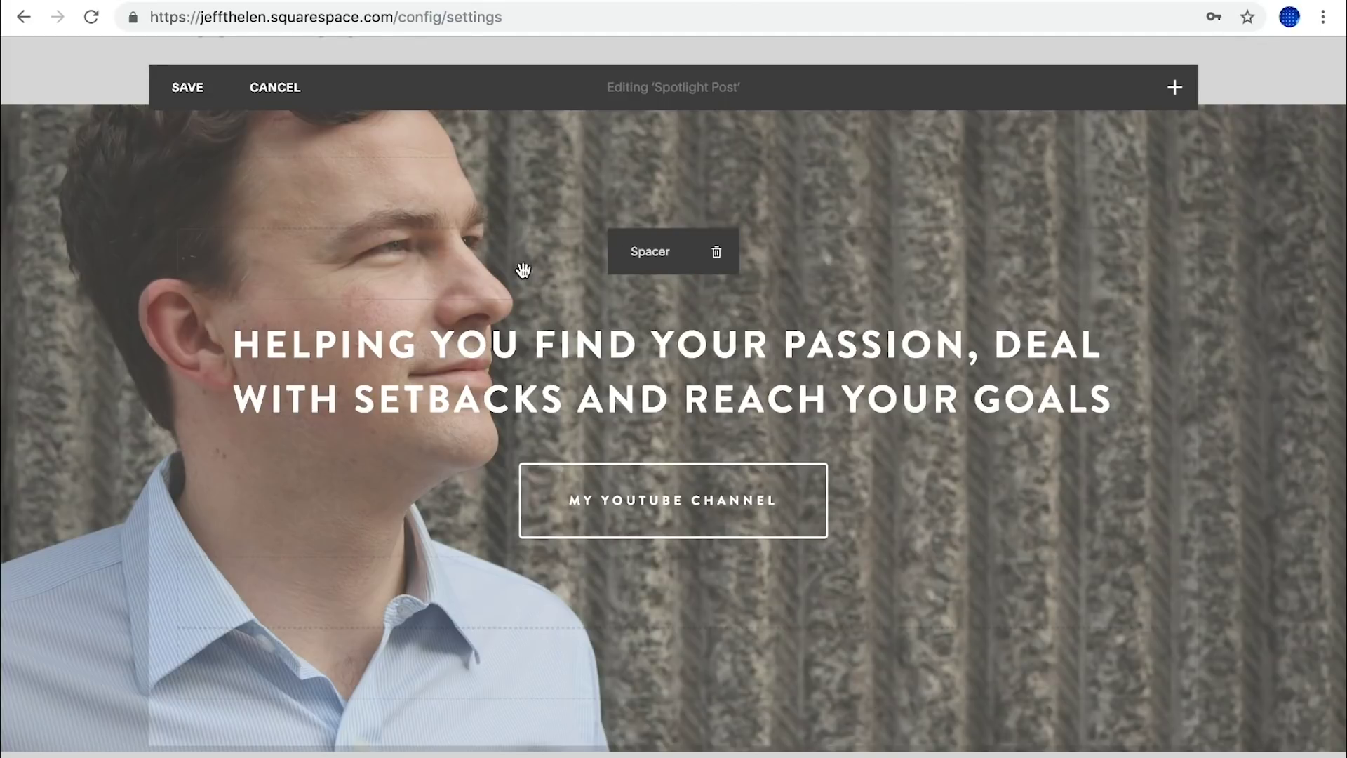
mouse_move(180, 171)
left_mouse_down()
mouse_move(180, 232)
mouse_move(187, 174)
left_mouse_up()
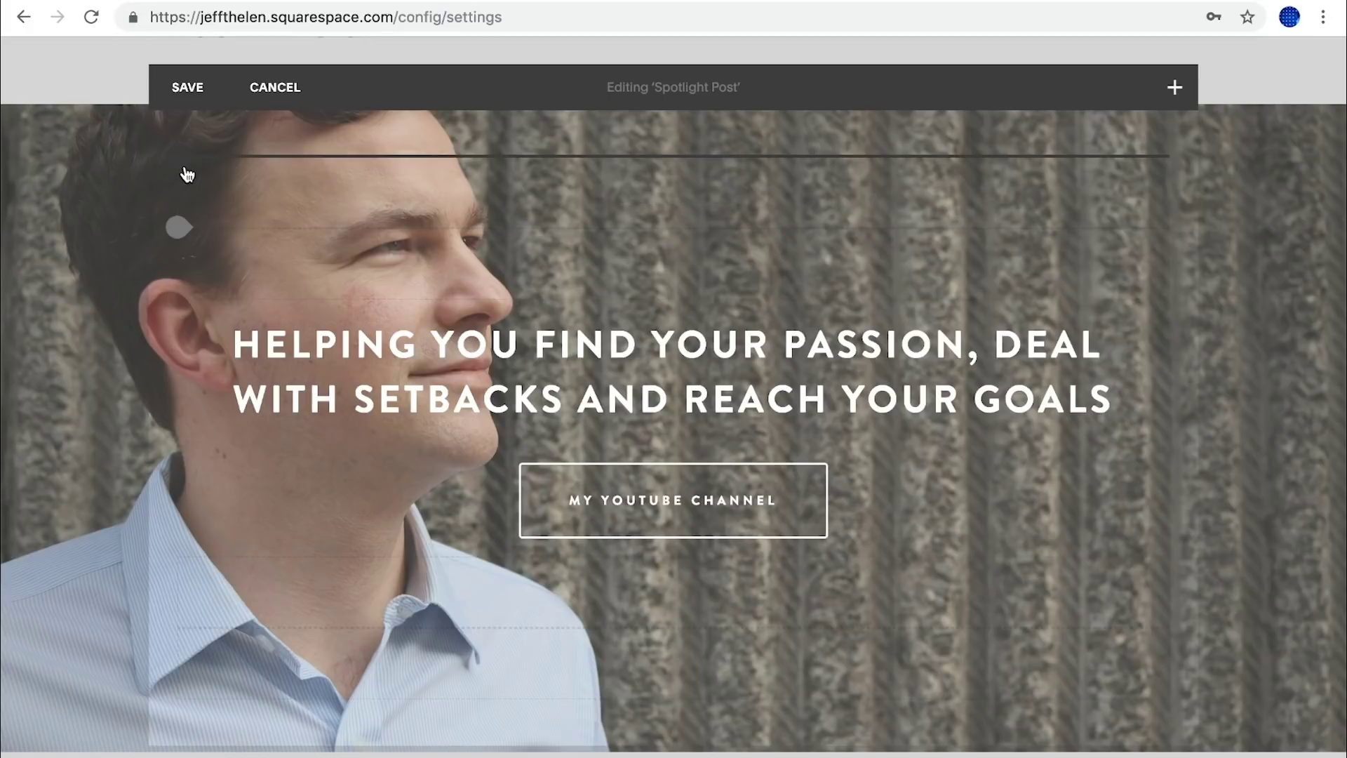
left_click(188, 174)
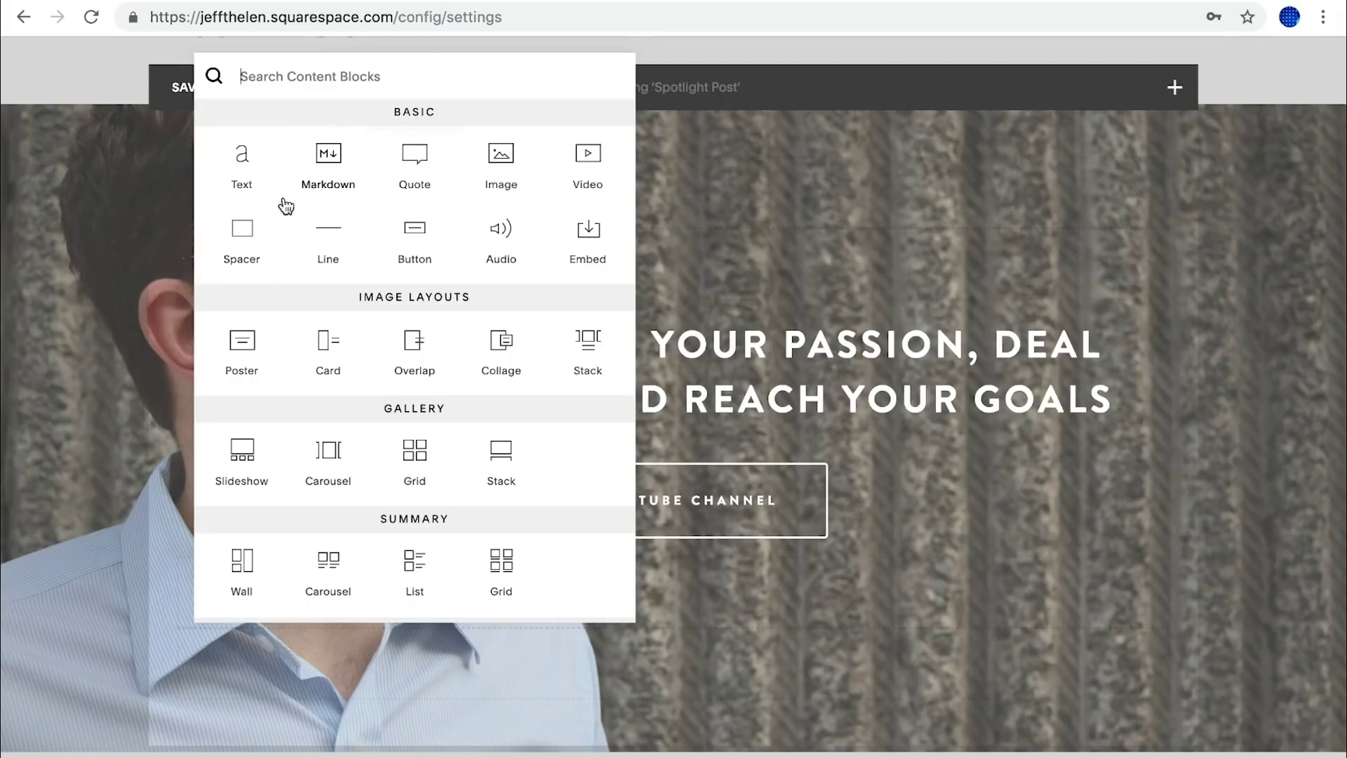
left_click(256, 238)
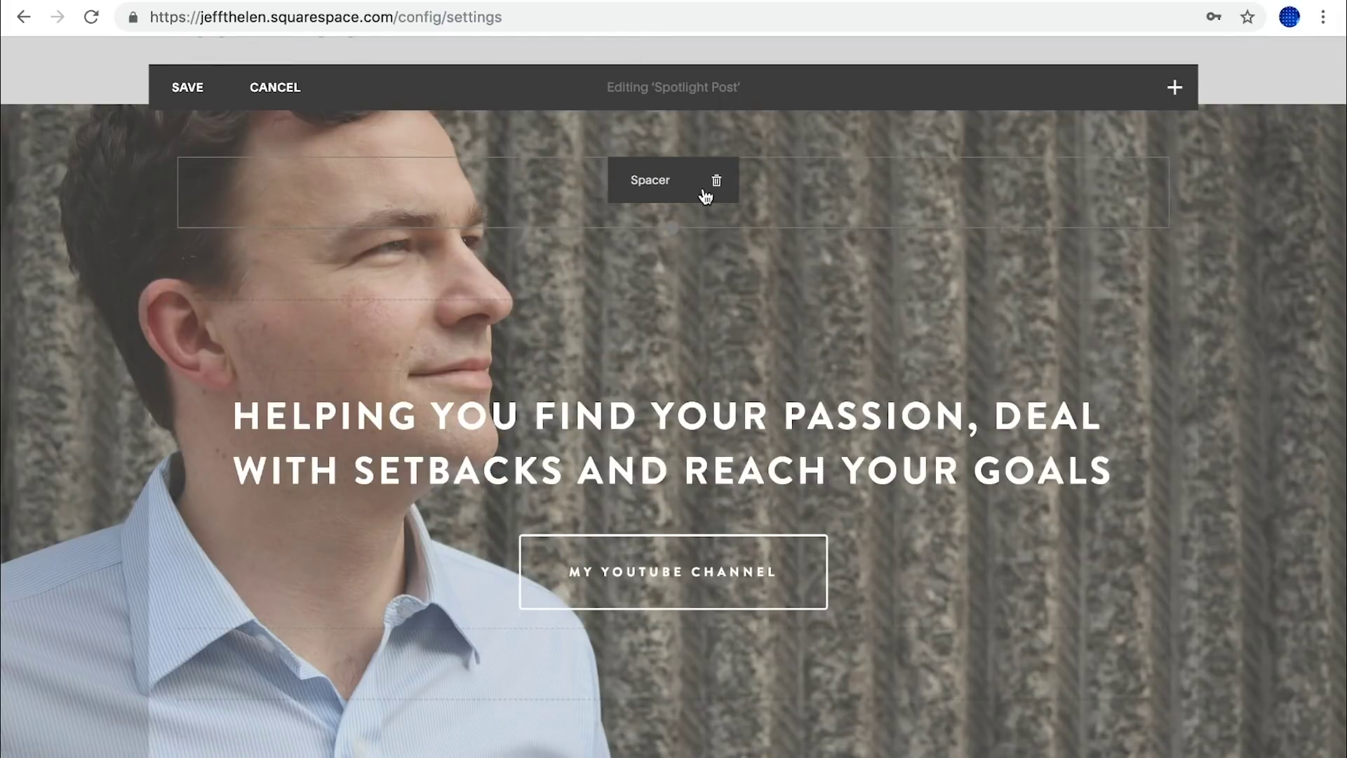
left_click_drag(544, 178, 187, 397)
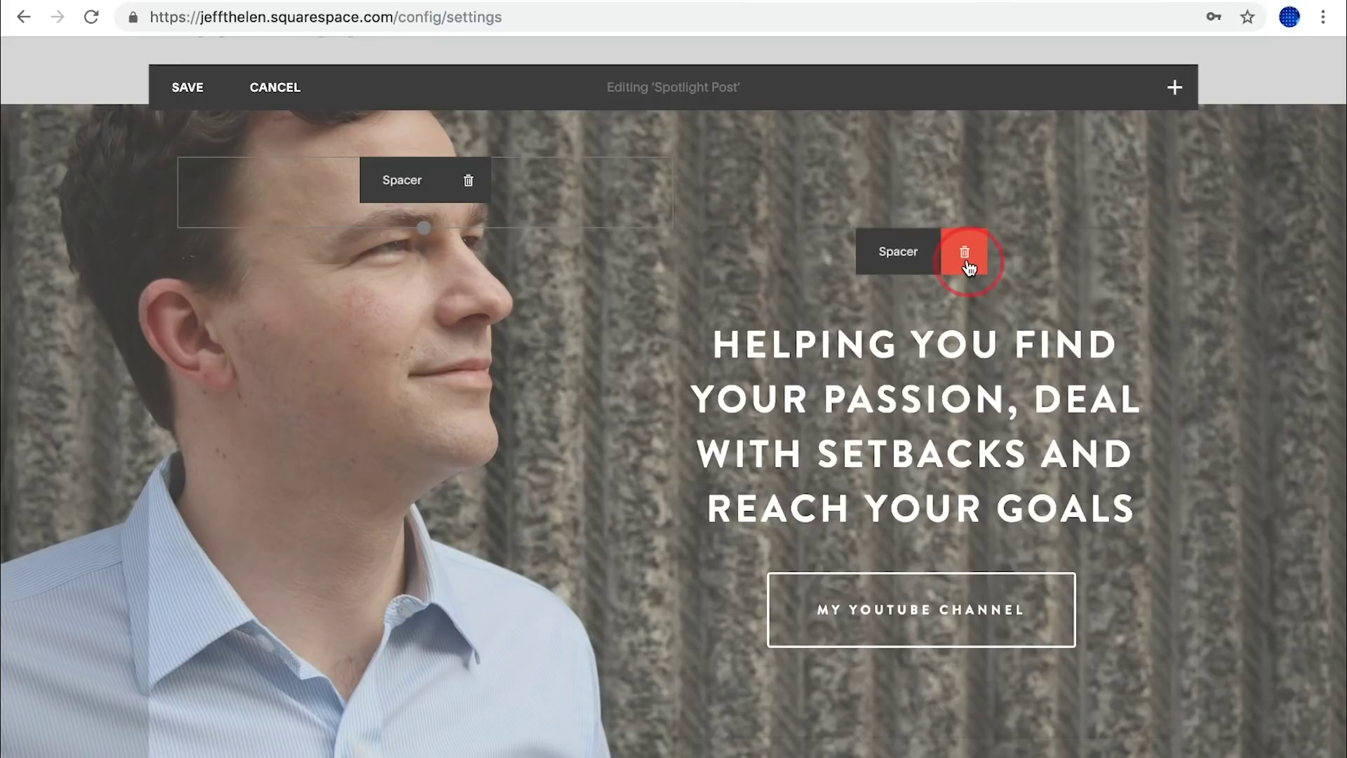
Delete the extra spacer directly above the heading and save the Spotlight Post.
left_click(966, 260)
left_click(1060, 342)
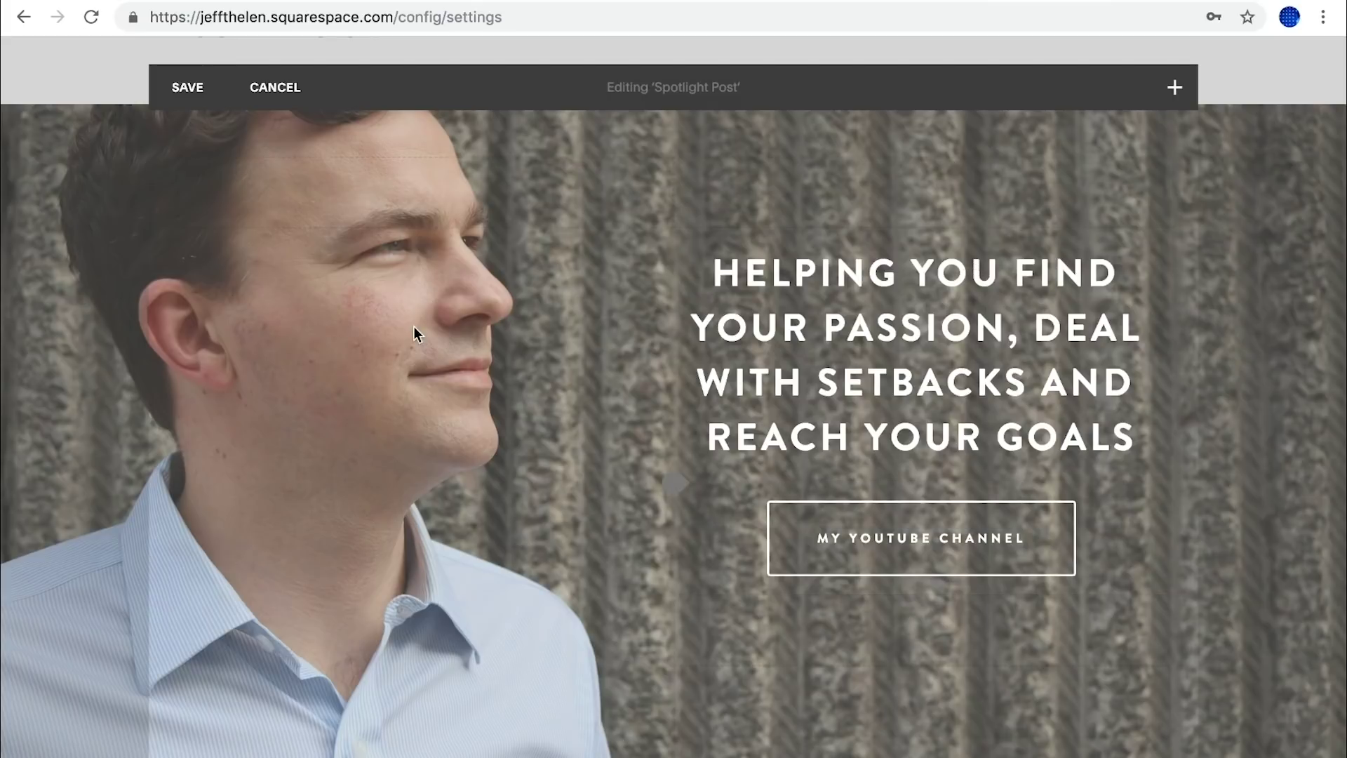
left_click(180, 84)
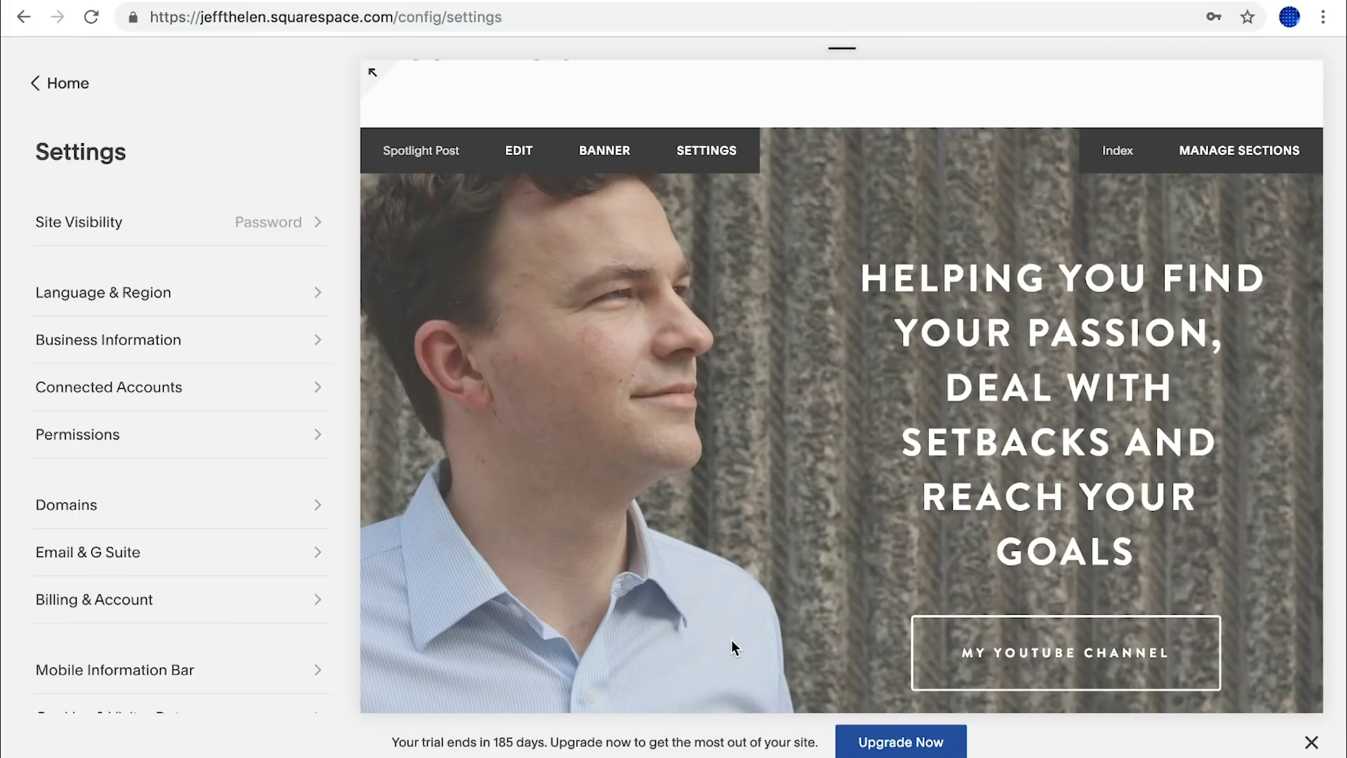
Remove the Categories section with the Fashion, Home and Health posts from the homepage index.
scroll(751, 600, "down", 10)
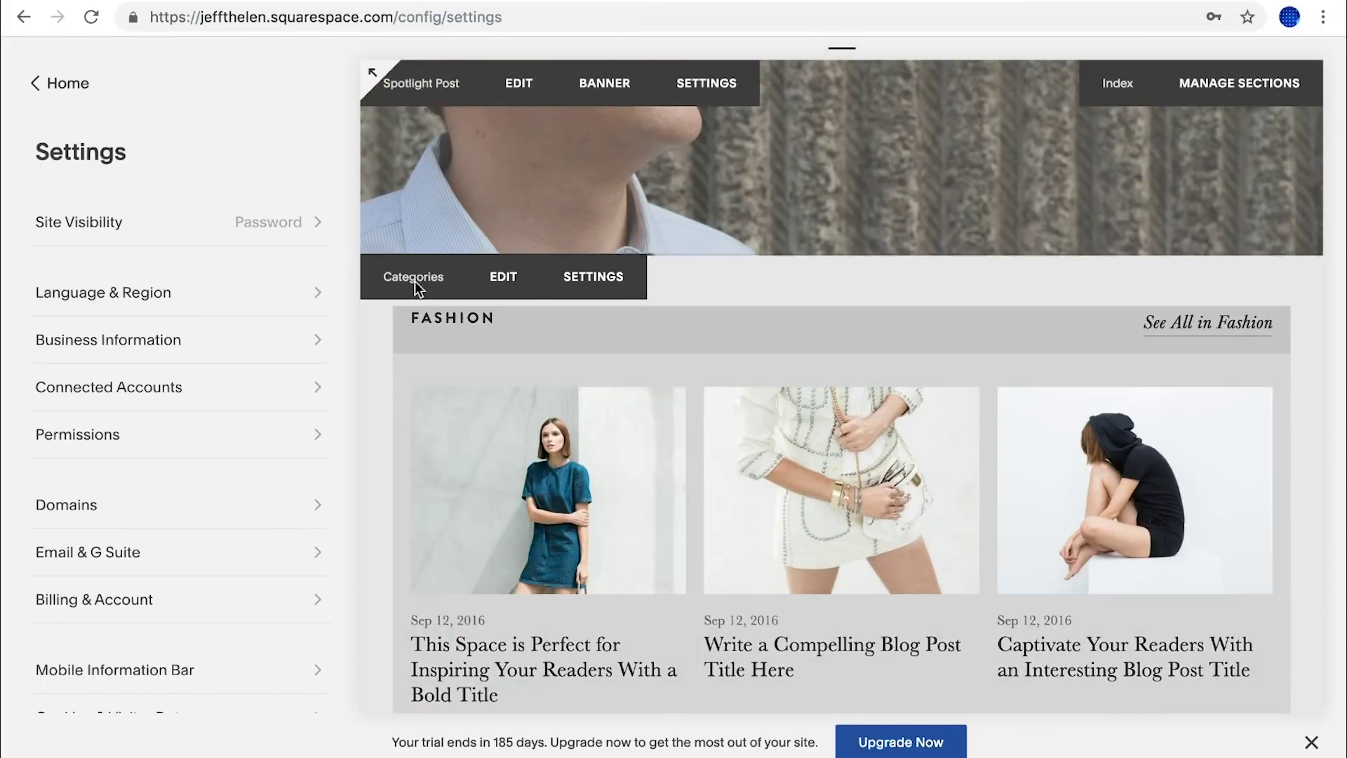
left_click(1256, 84)
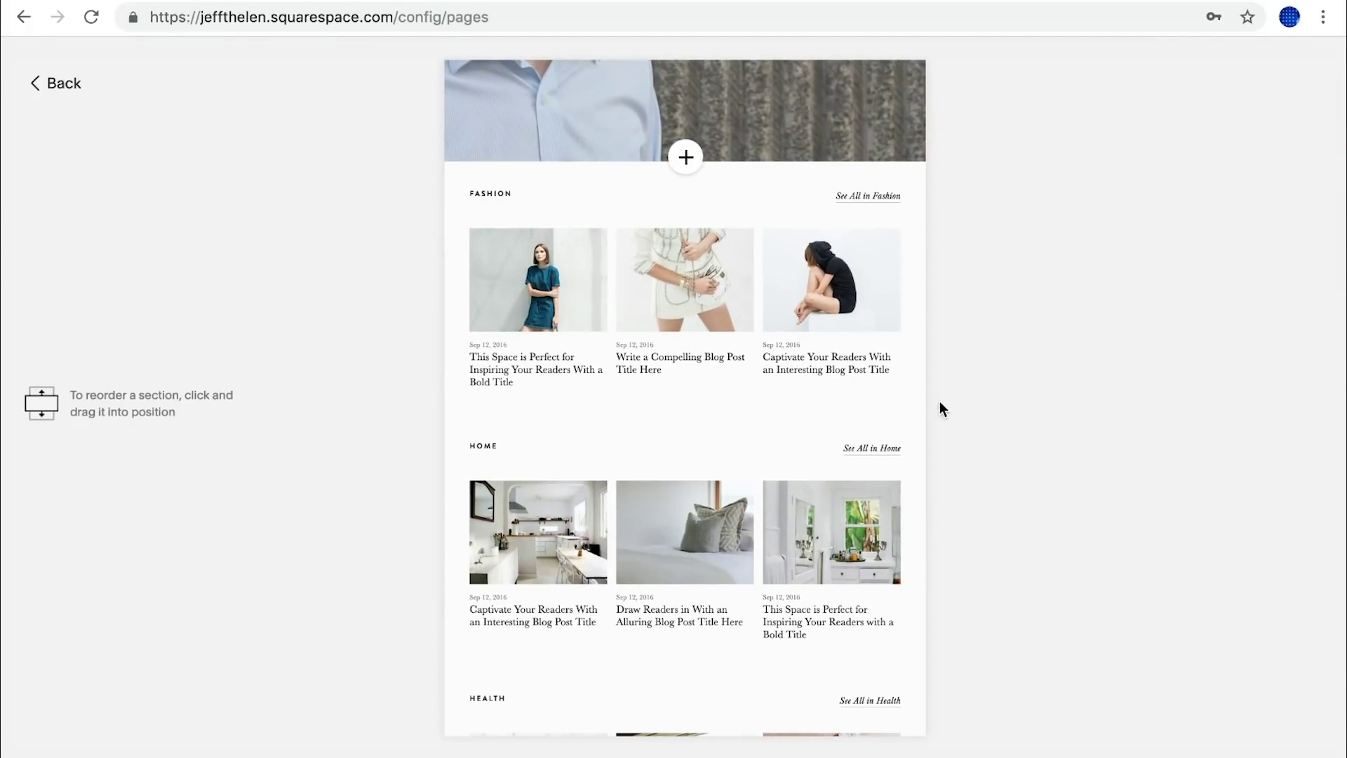
scroll(937, 393, "down", 3)
left_click(967, 688)
left_click(1032, 730)
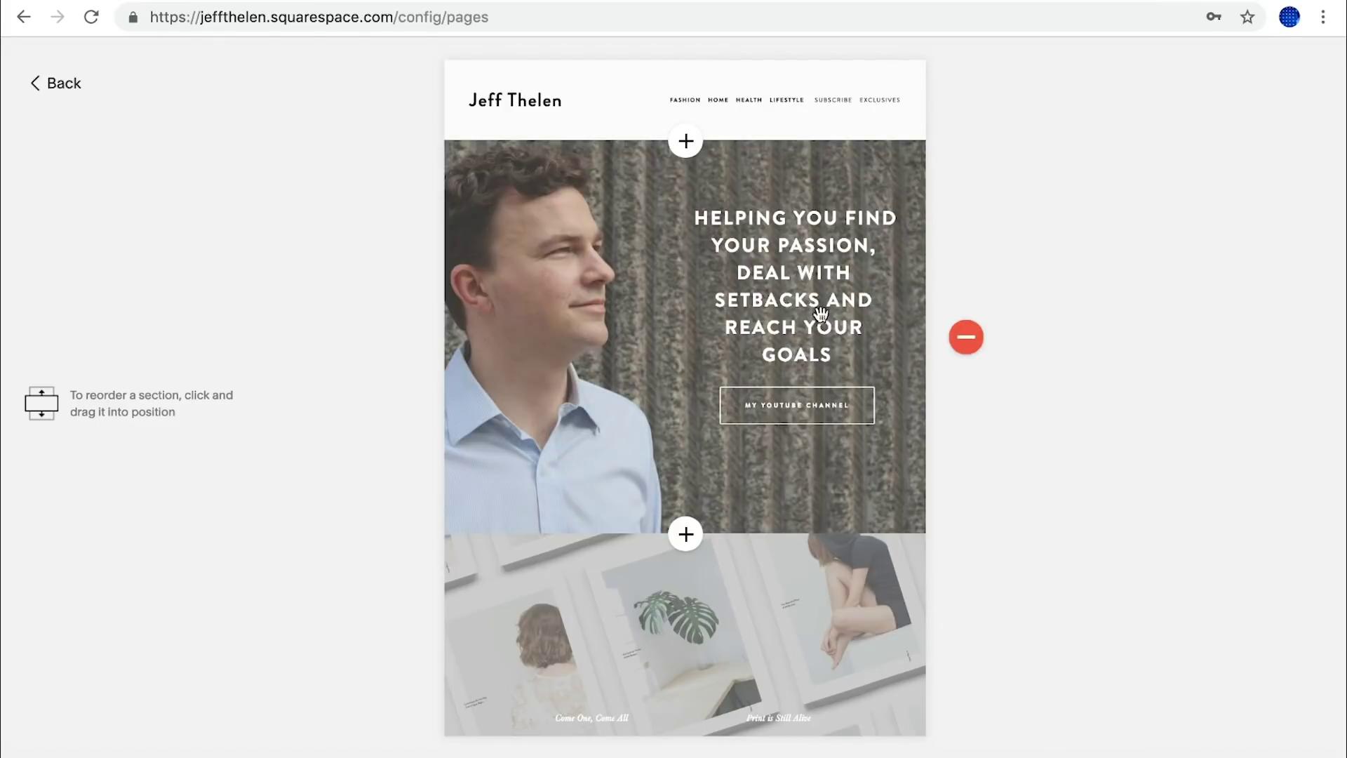
left_click(967, 535)
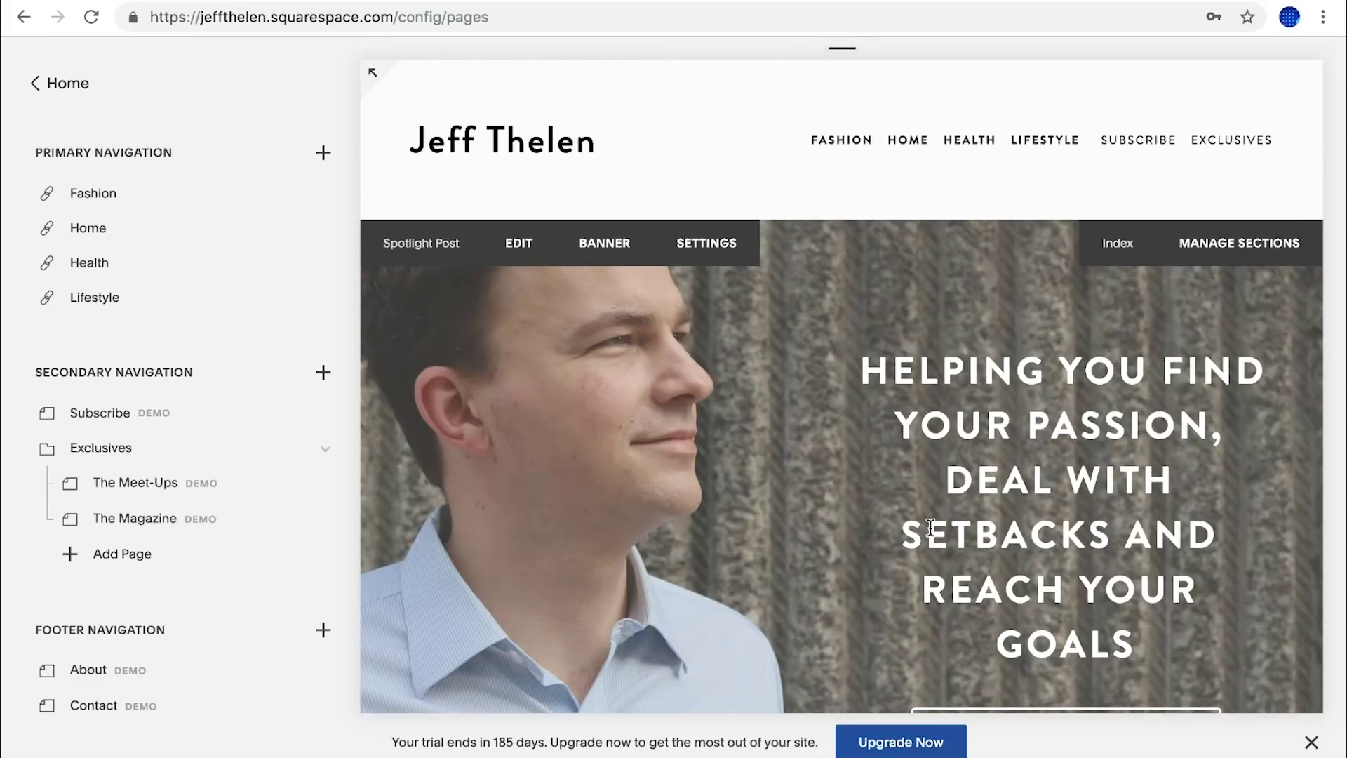
Set the Exclusives columns' headings to TheFigCo and Mr. Thelen, with subtitles Digital Marketing & Personal Branding and Motivation, Menswear & Staying Healthy.
scroll(930, 527, "down", 10)
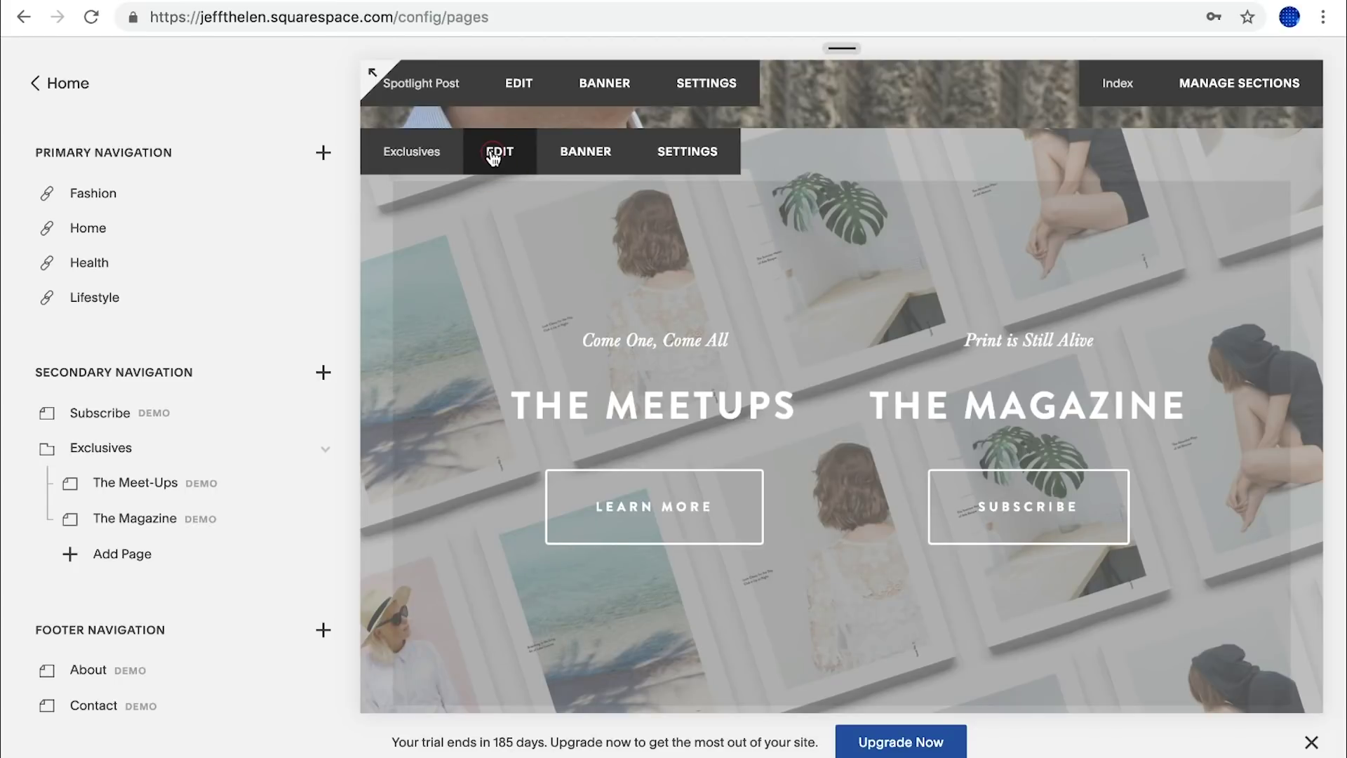
left_click(493, 155)
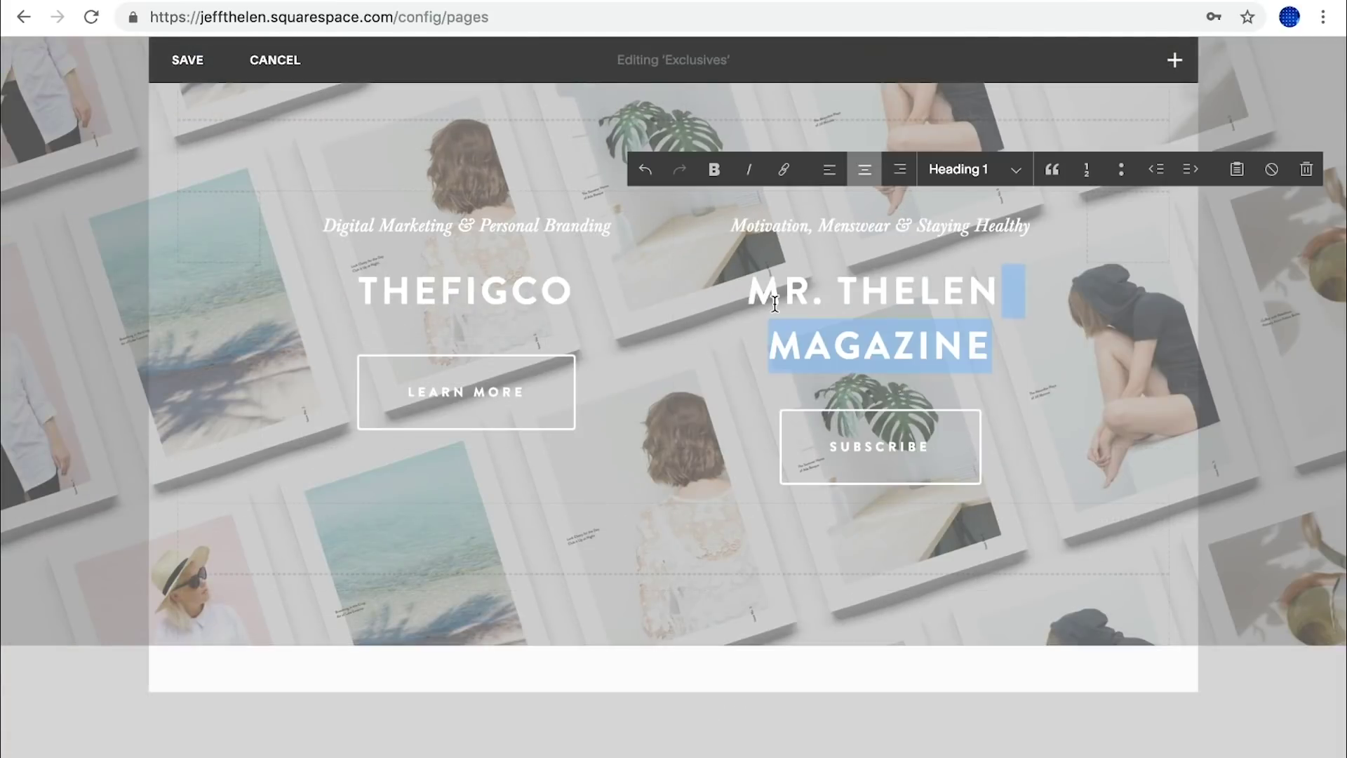
key("BackSpace")
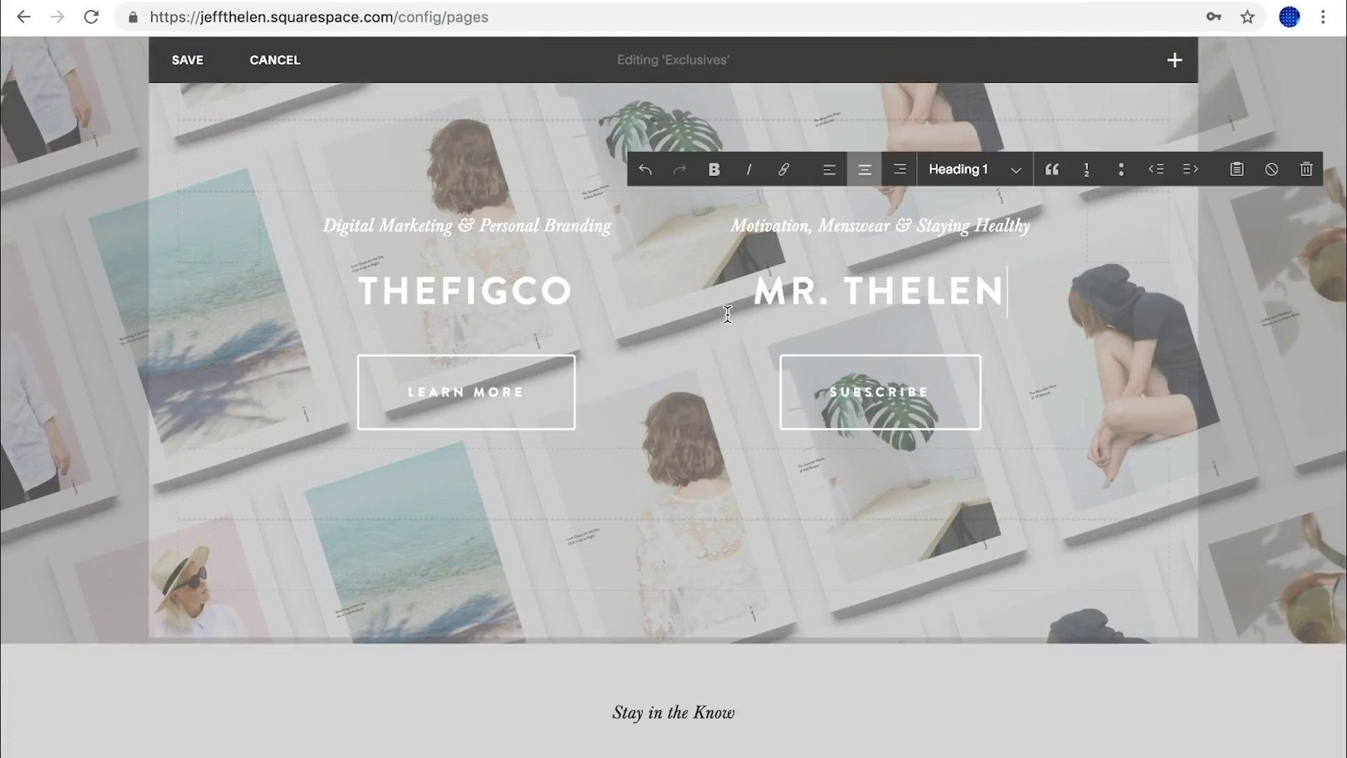
mouse_move(539, 367)
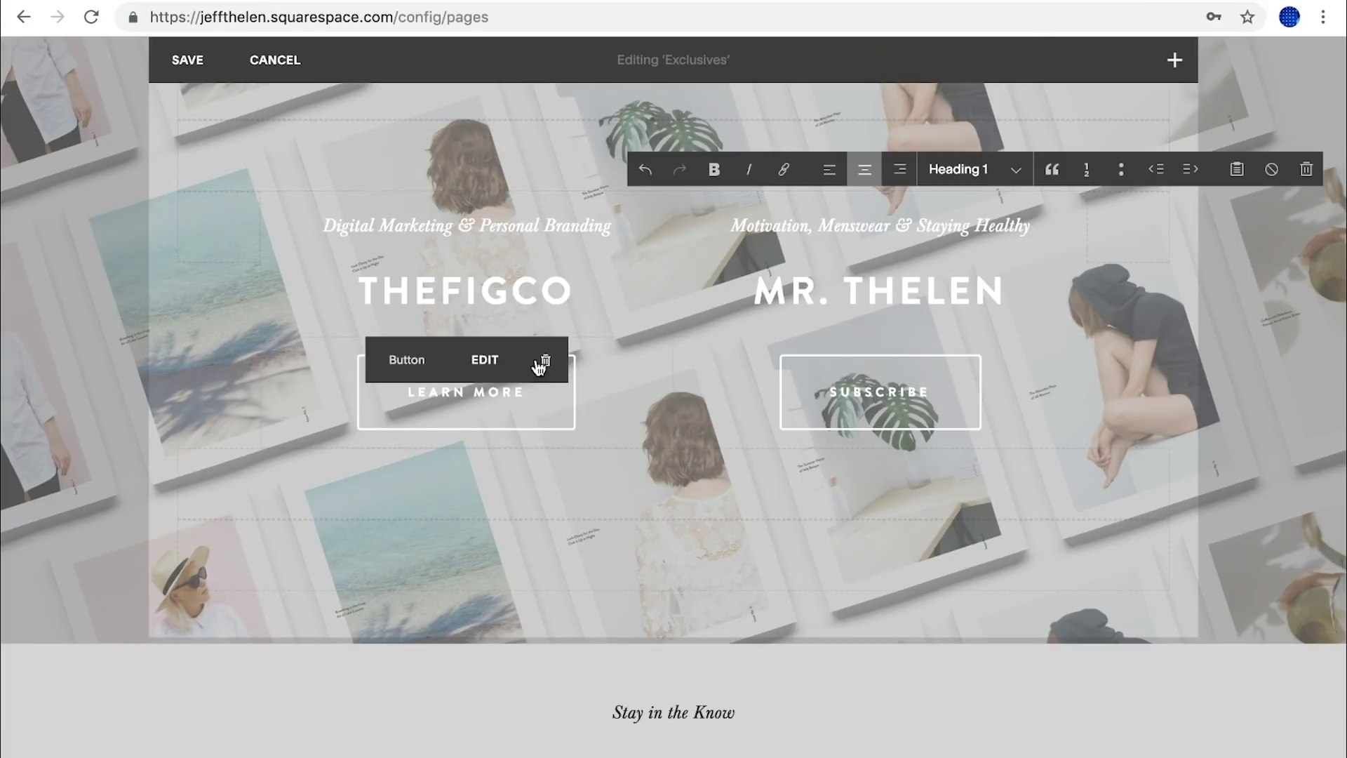
left_click(489, 363)
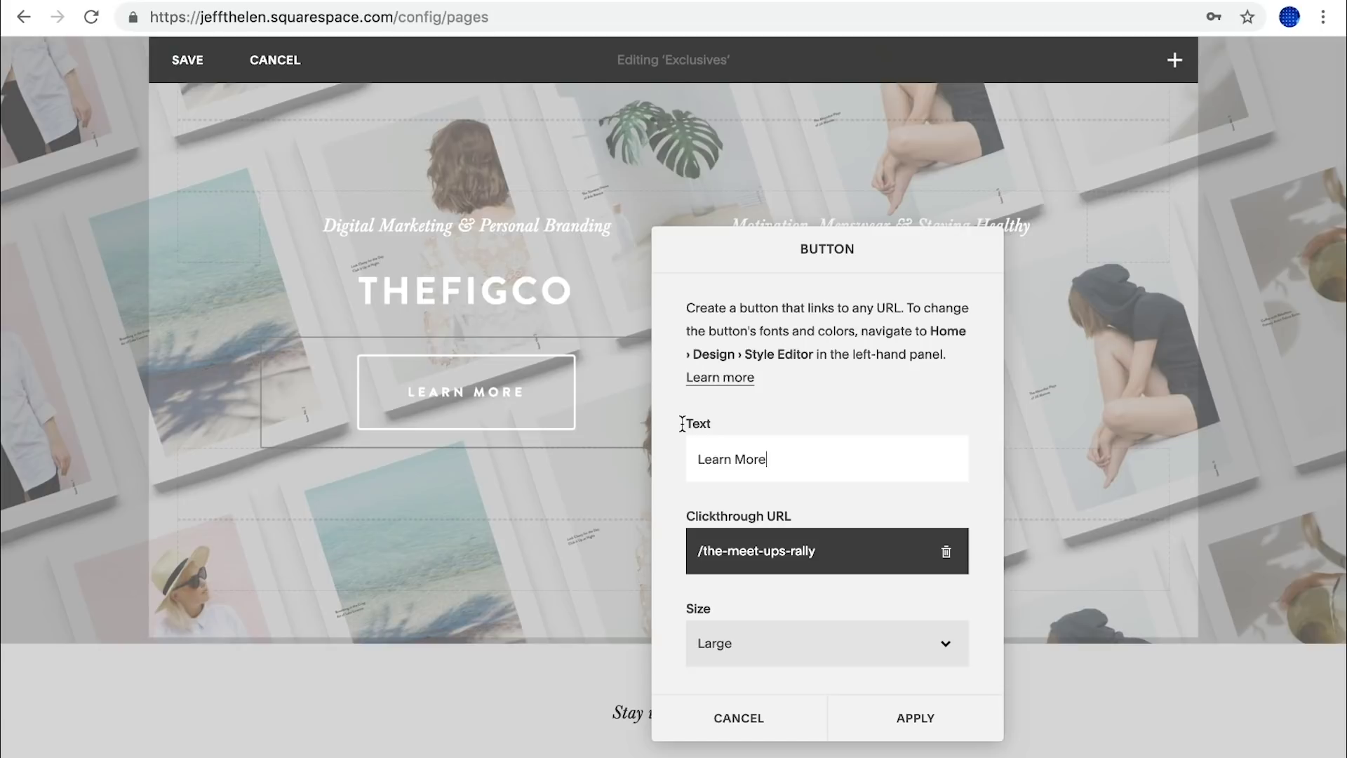
left_click(945, 552)
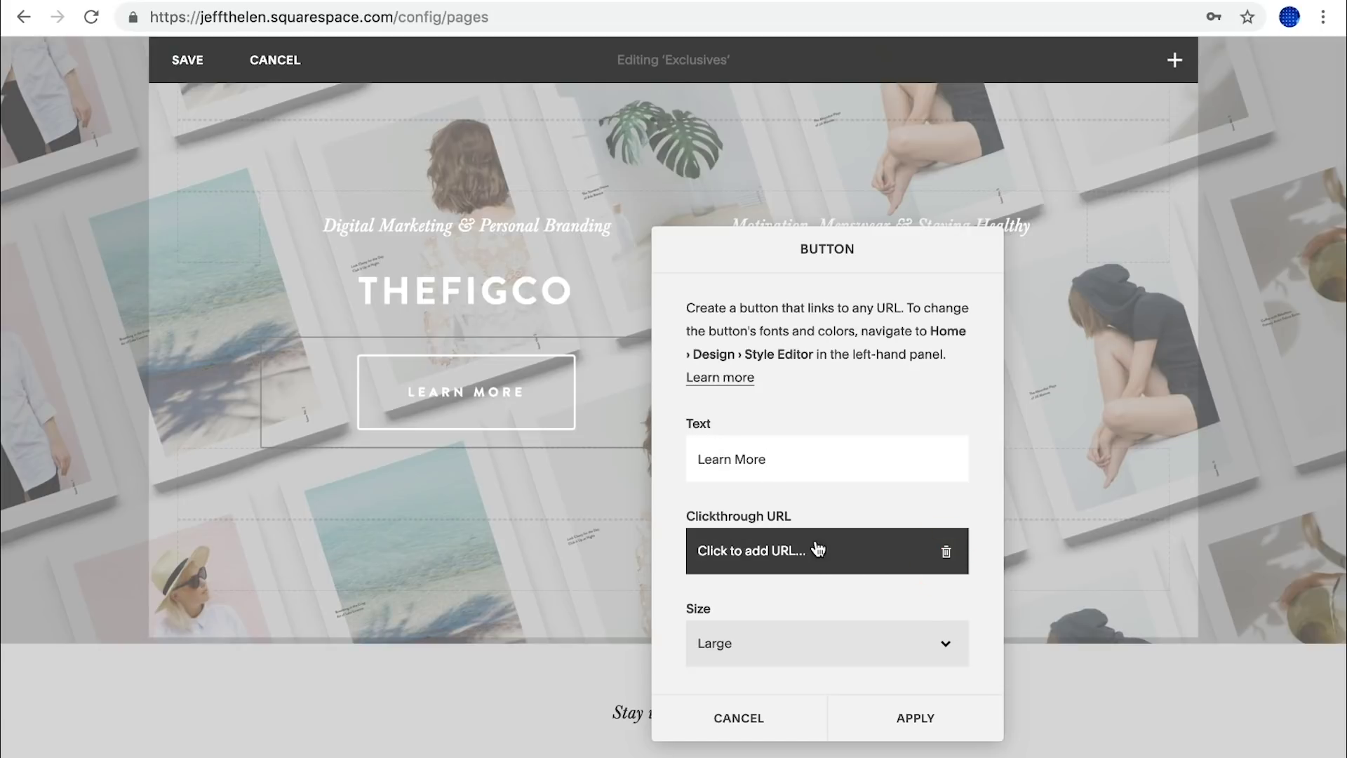
left_click(800, 550)
type("https://www.thefigco.com/")
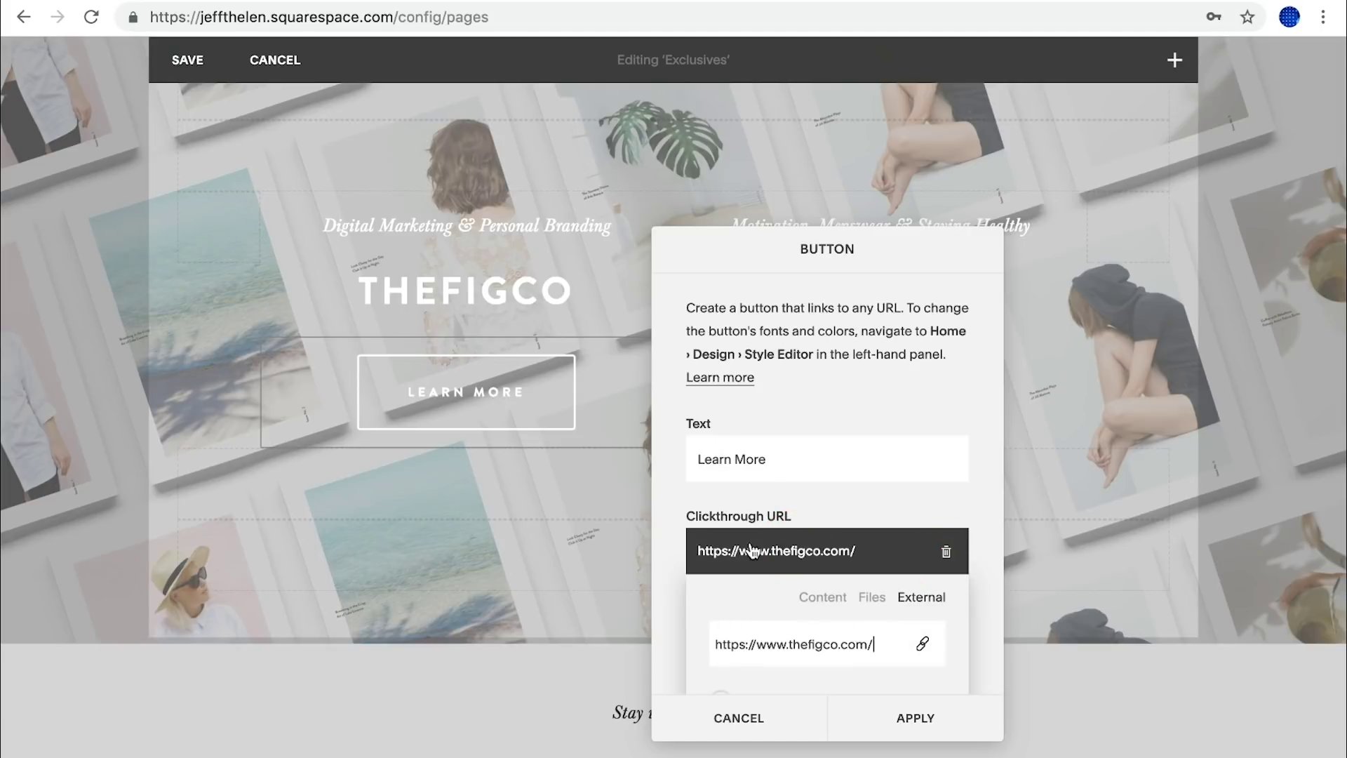
left_click(659, 547)
left_click(878, 558)
scroll(868, 582, "down", 3)
left_click(812, 595)
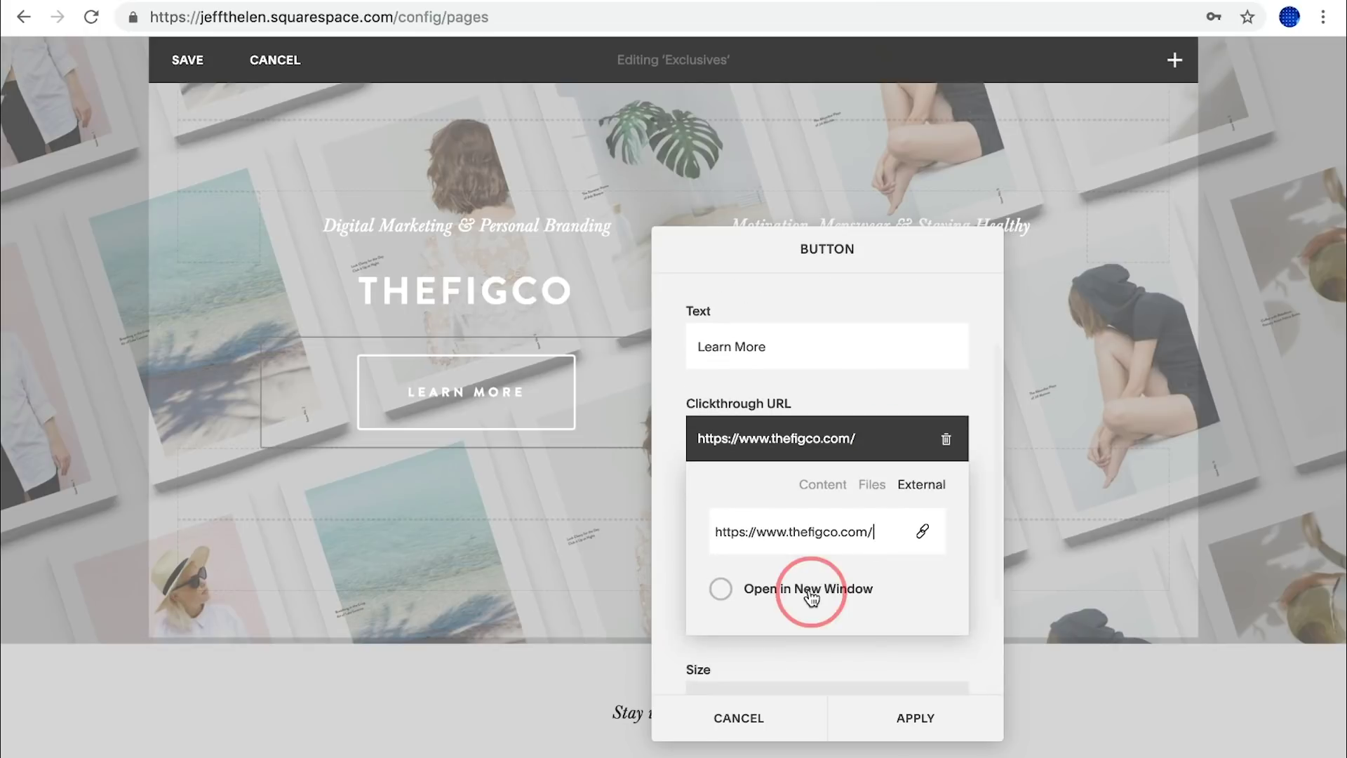
left_click(669, 521)
left_click(904, 727)
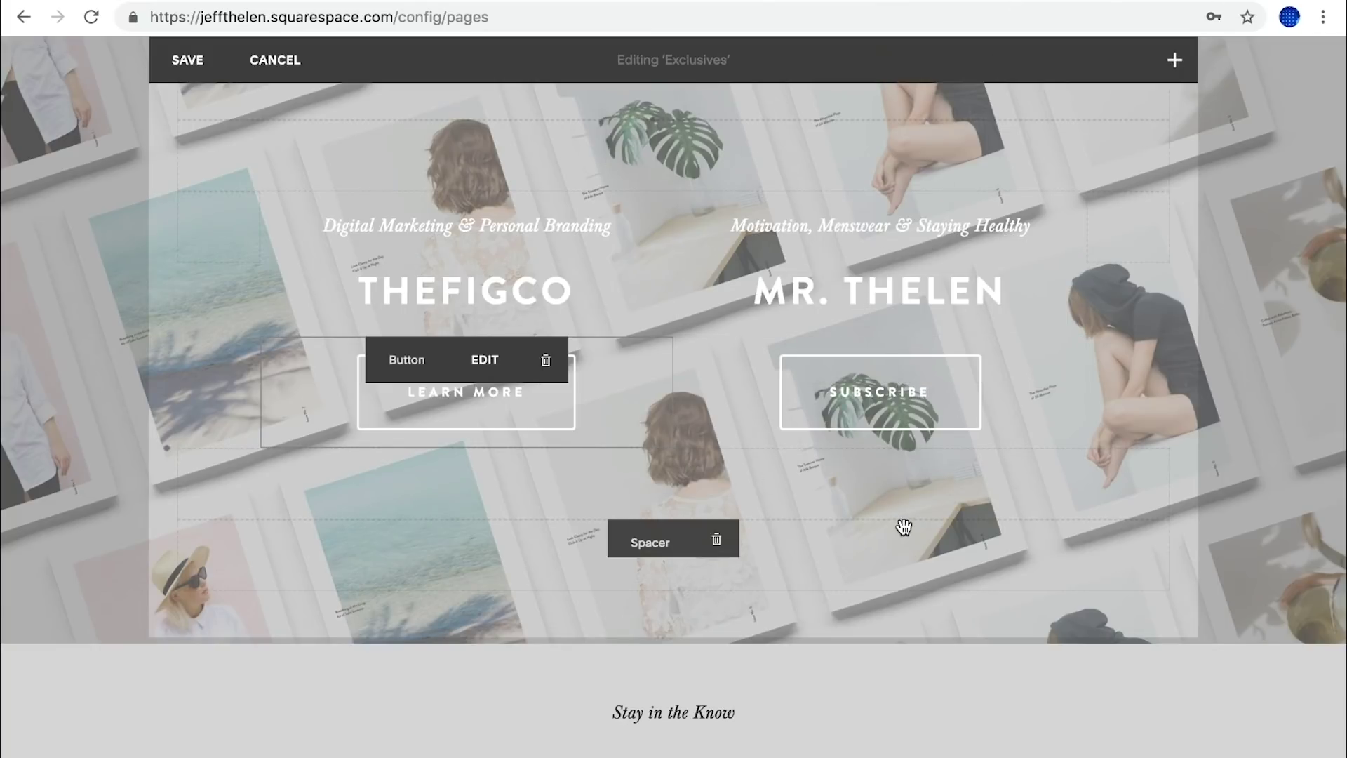
Change the text of the Subscribe button in the second column to "Learn More".
left_click(896, 361)
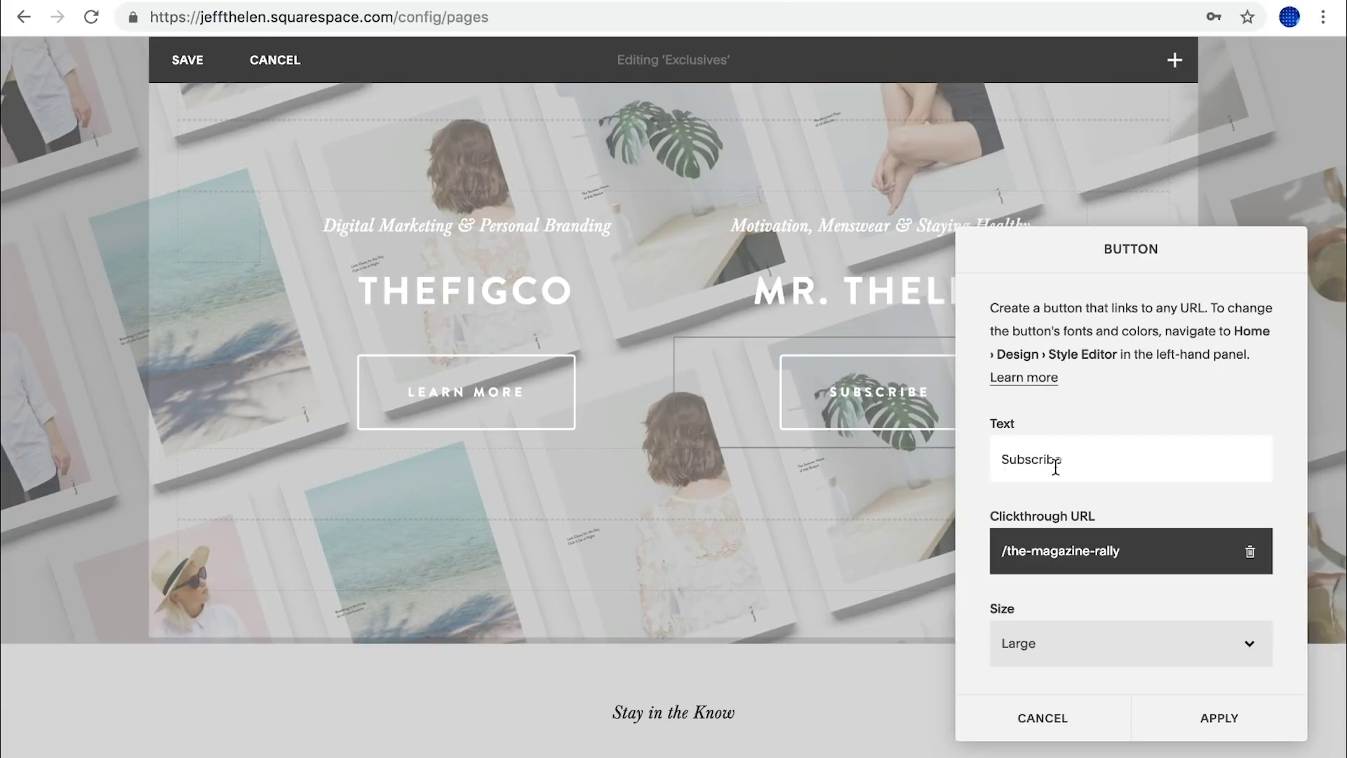
double_click(1077, 467)
type("Learn ")
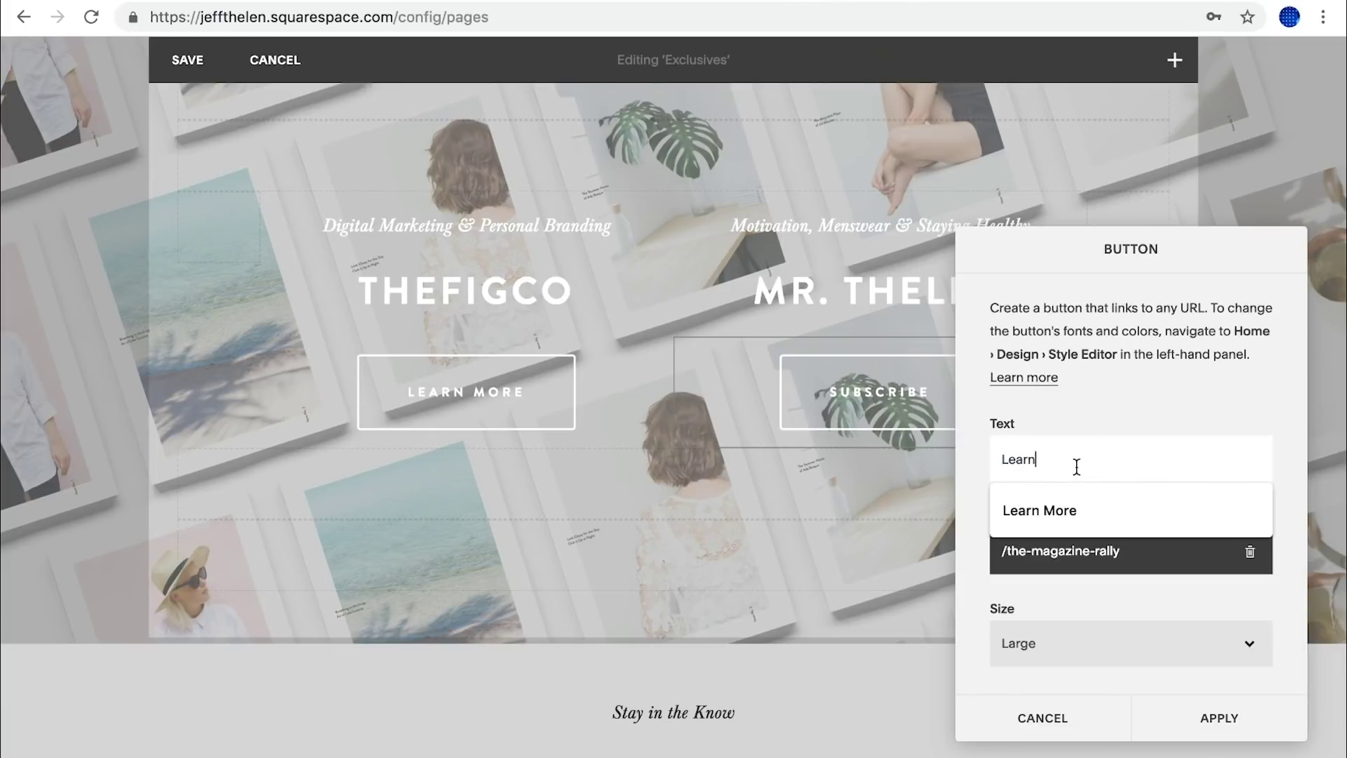
type("More")
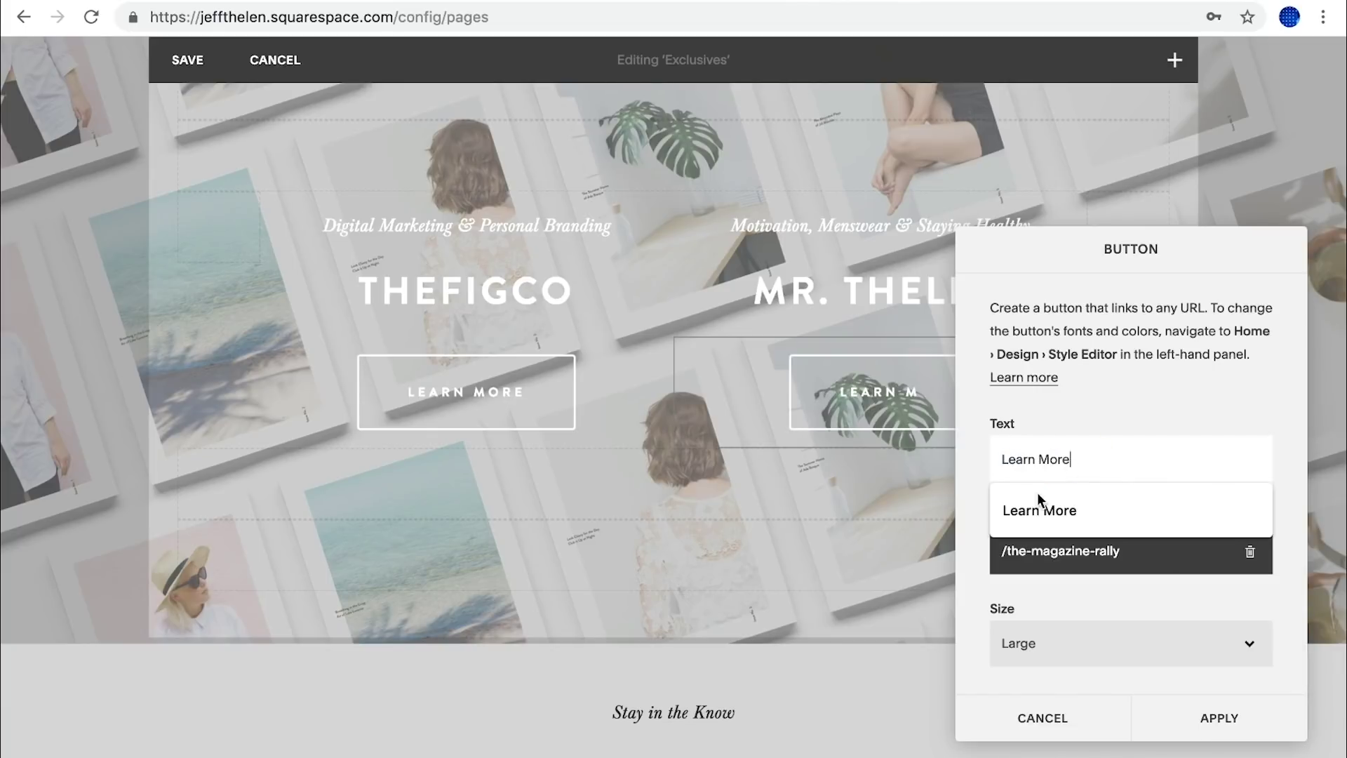
left_click(1052, 560)
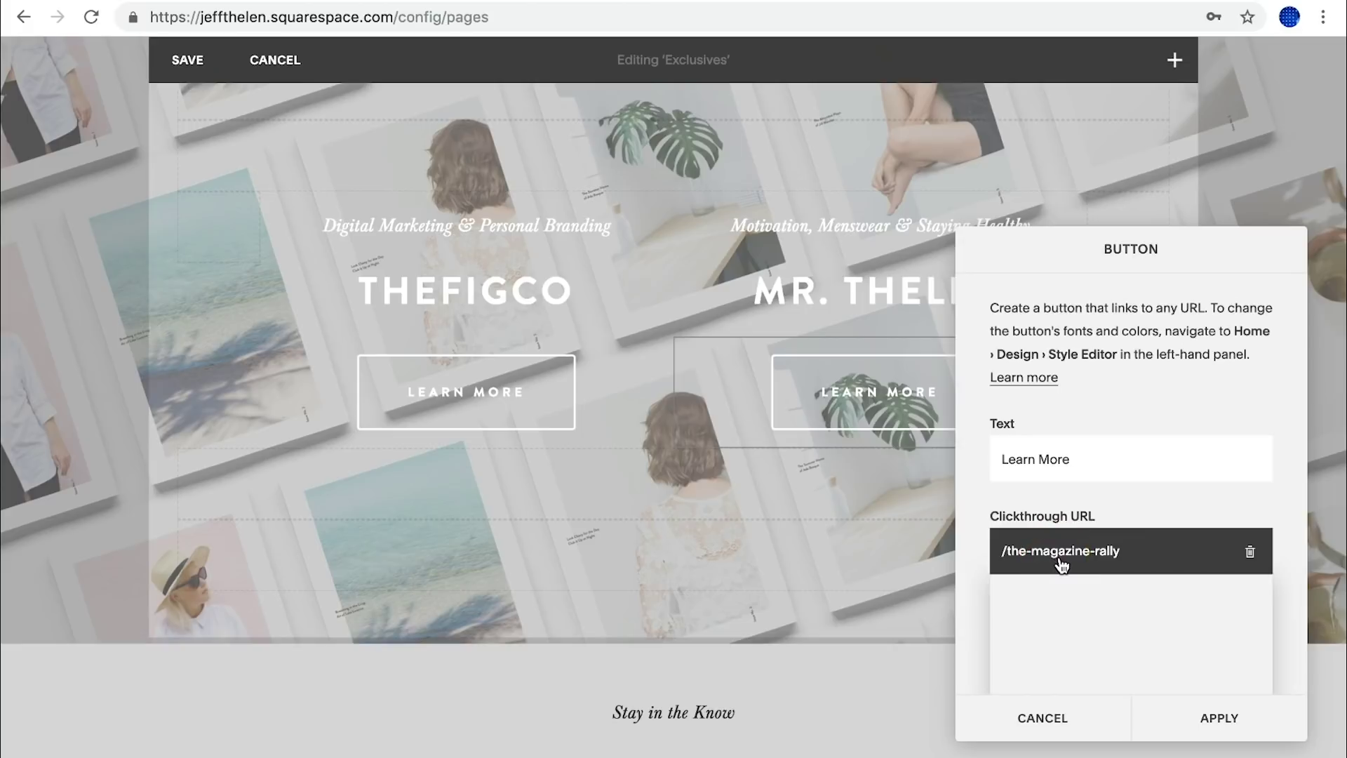
left_click(1251, 554)
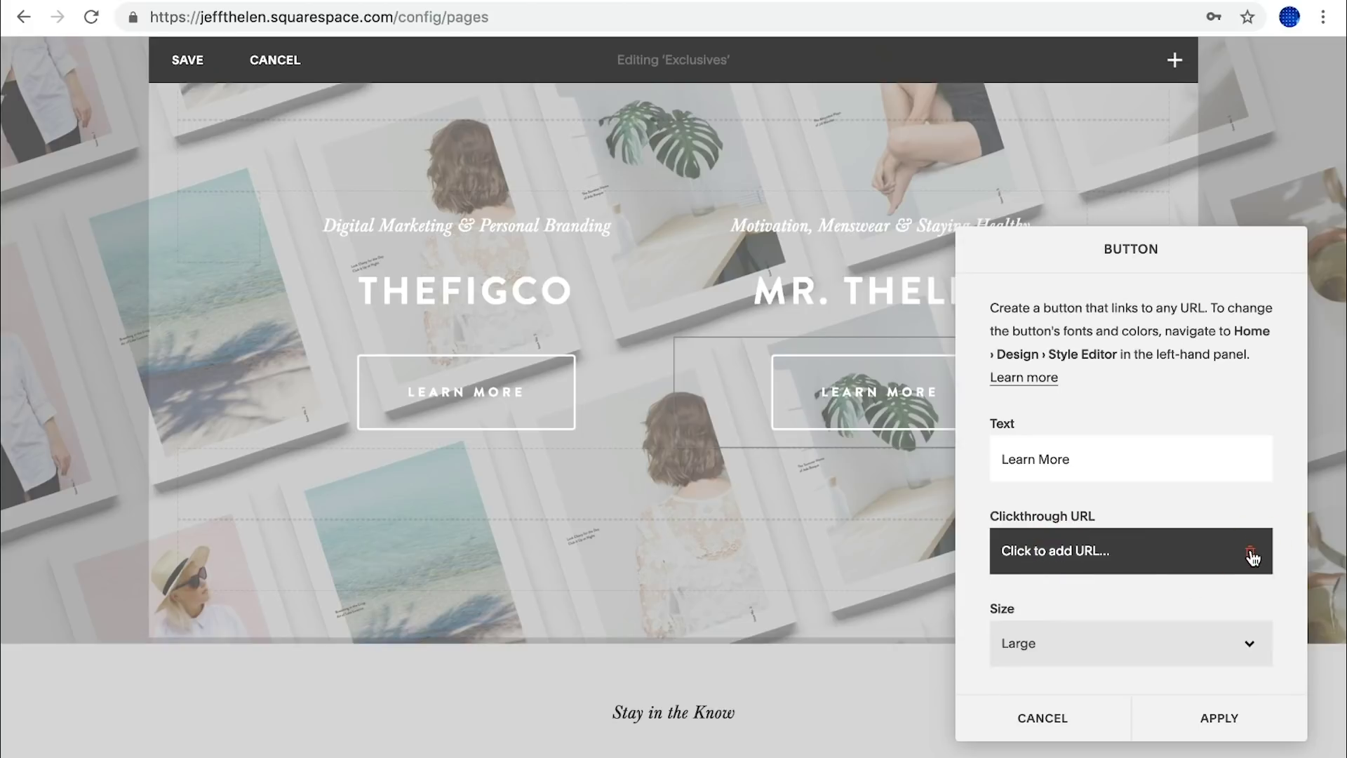
left_click(1059, 551)
type("https://www.mrthelen.com/")
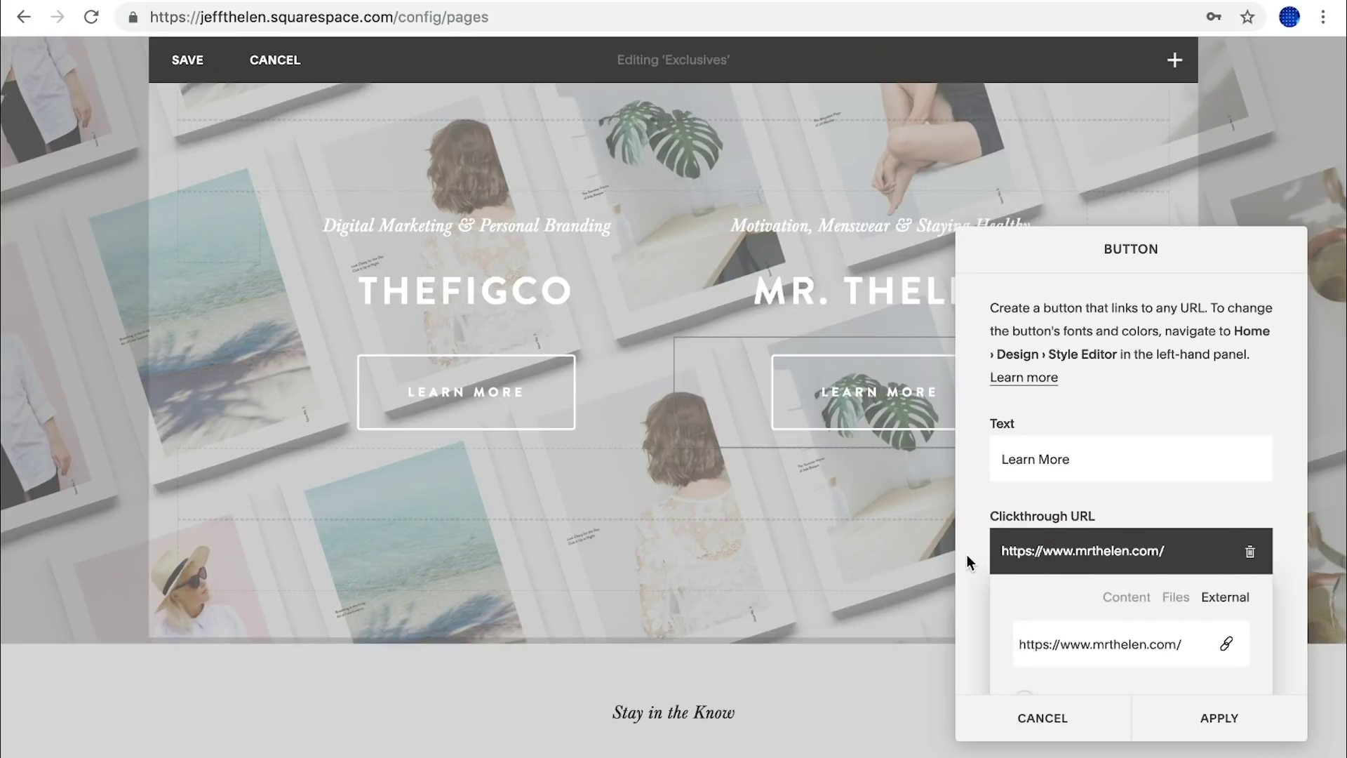
scroll(967, 555, "down", 3)
left_click(1026, 519)
scroll(1179, 665, "down", 1)
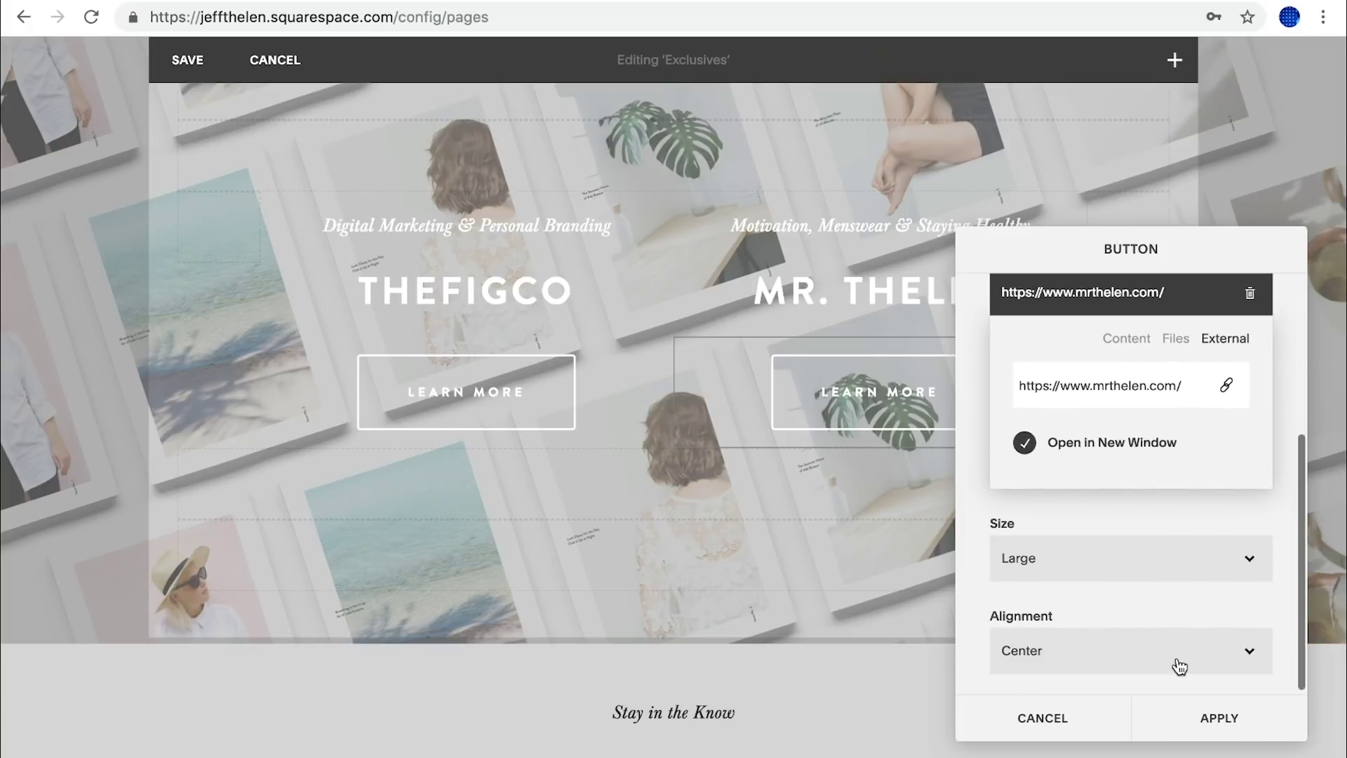
left_click(1239, 718)
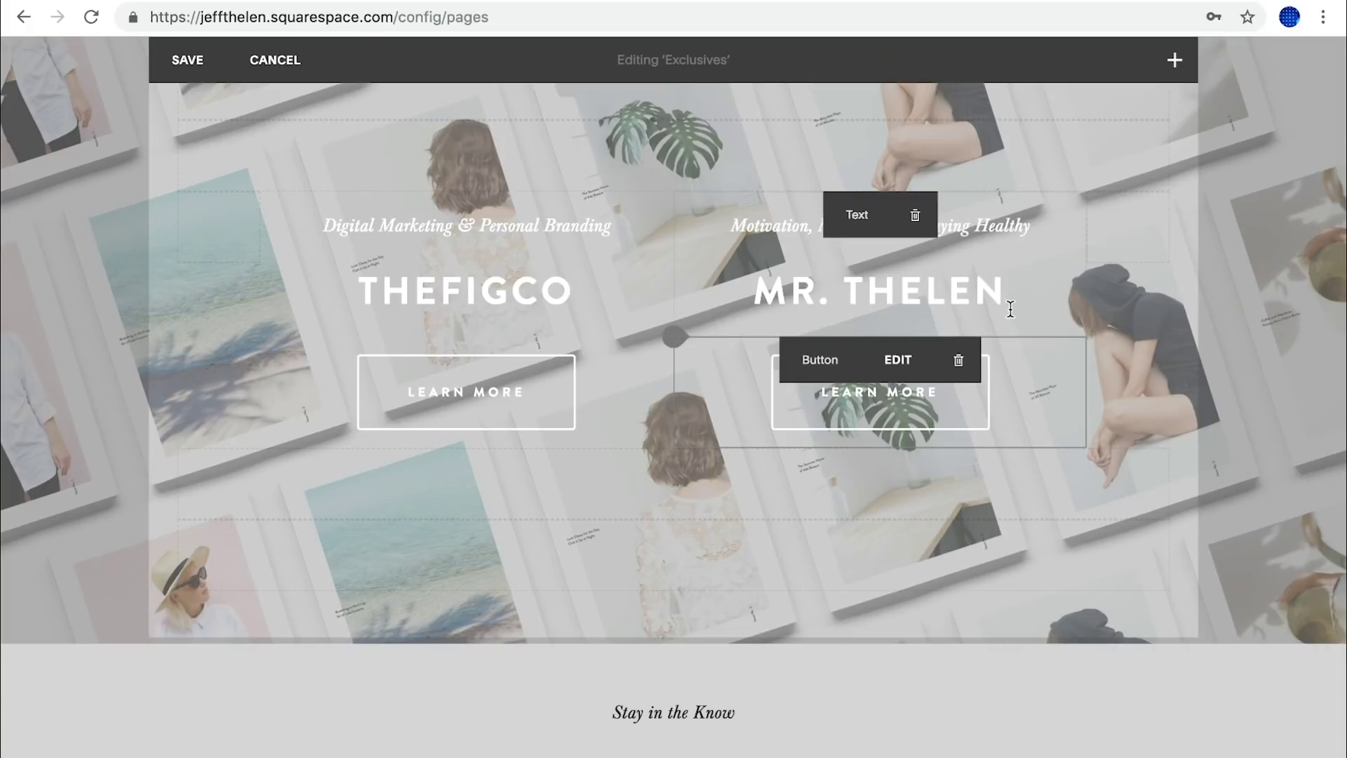
left_click(53, 274)
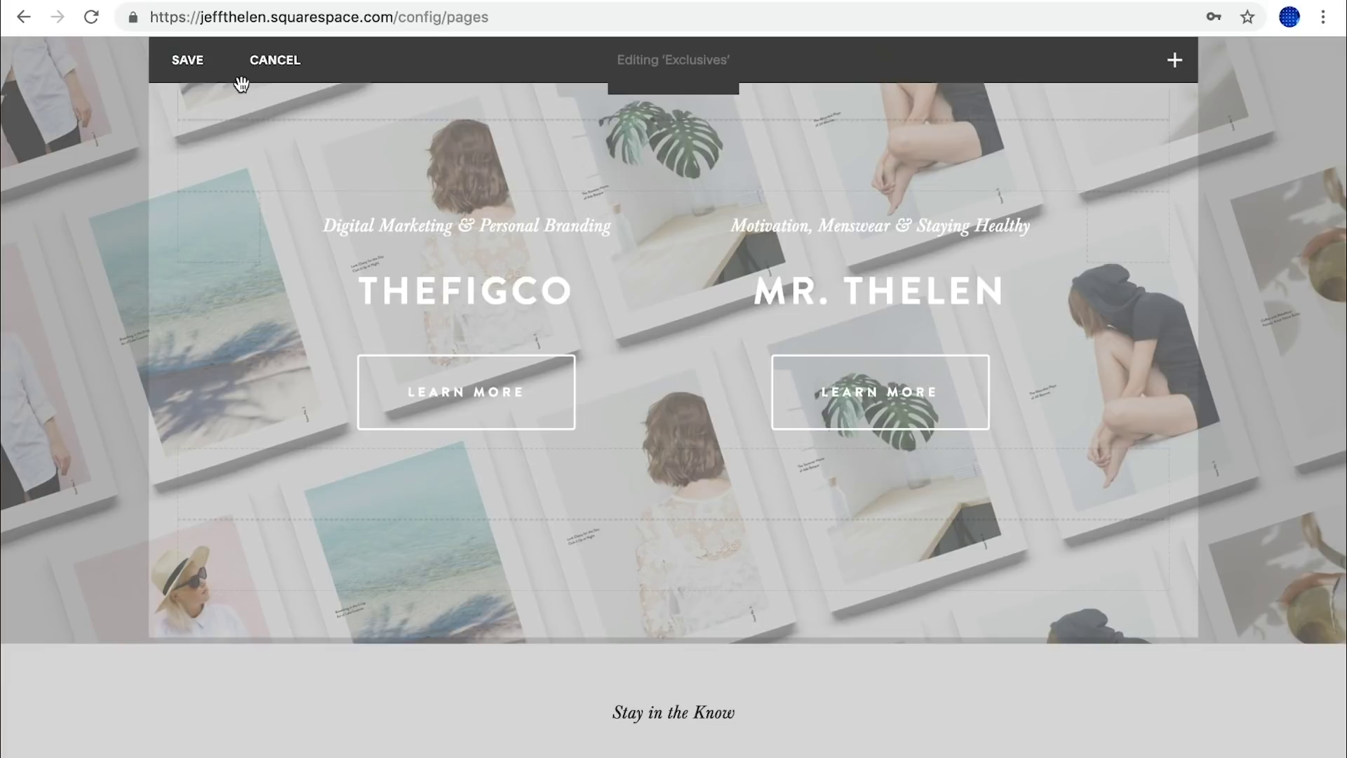
left_click(191, 70)
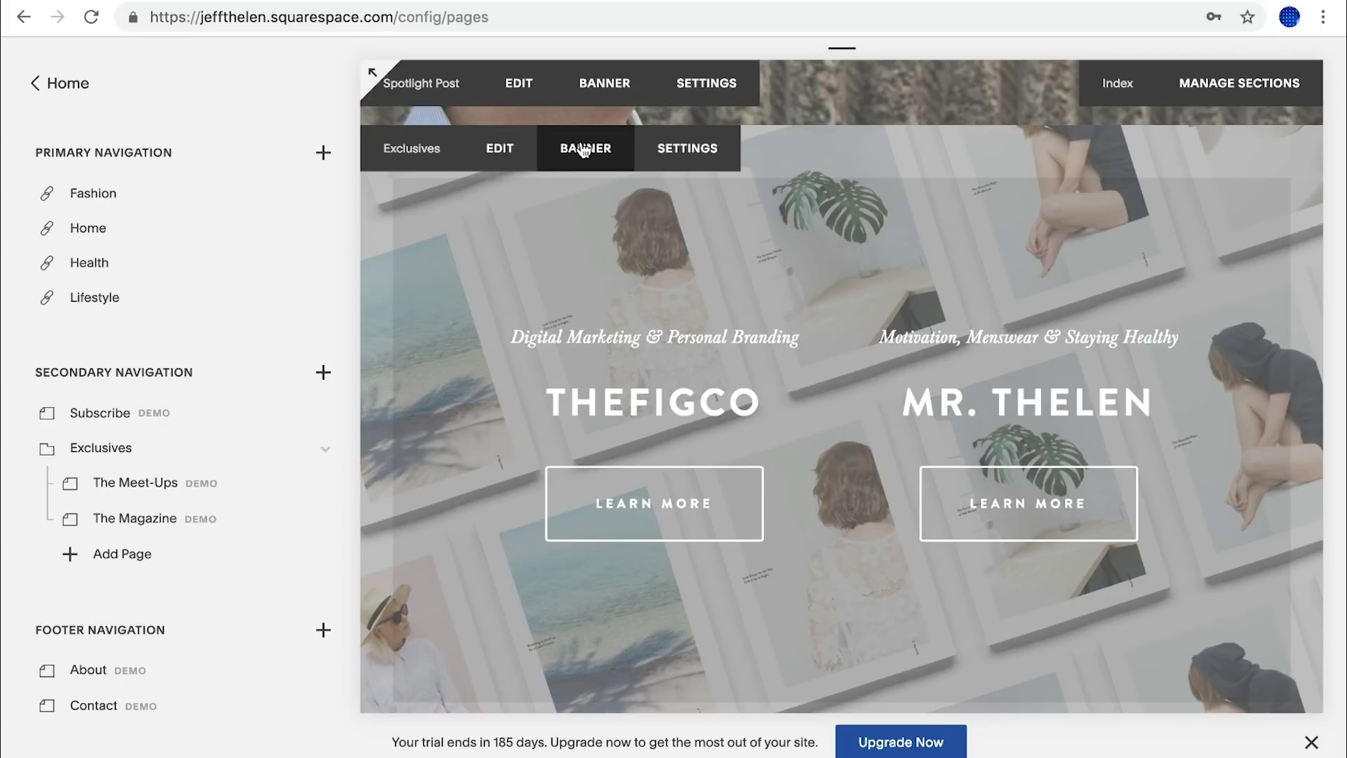
Replace the Exclusives section's banner image with background-black-and-white-brick-wall-1022692.jpg and save the page settings.
left_click(583, 151)
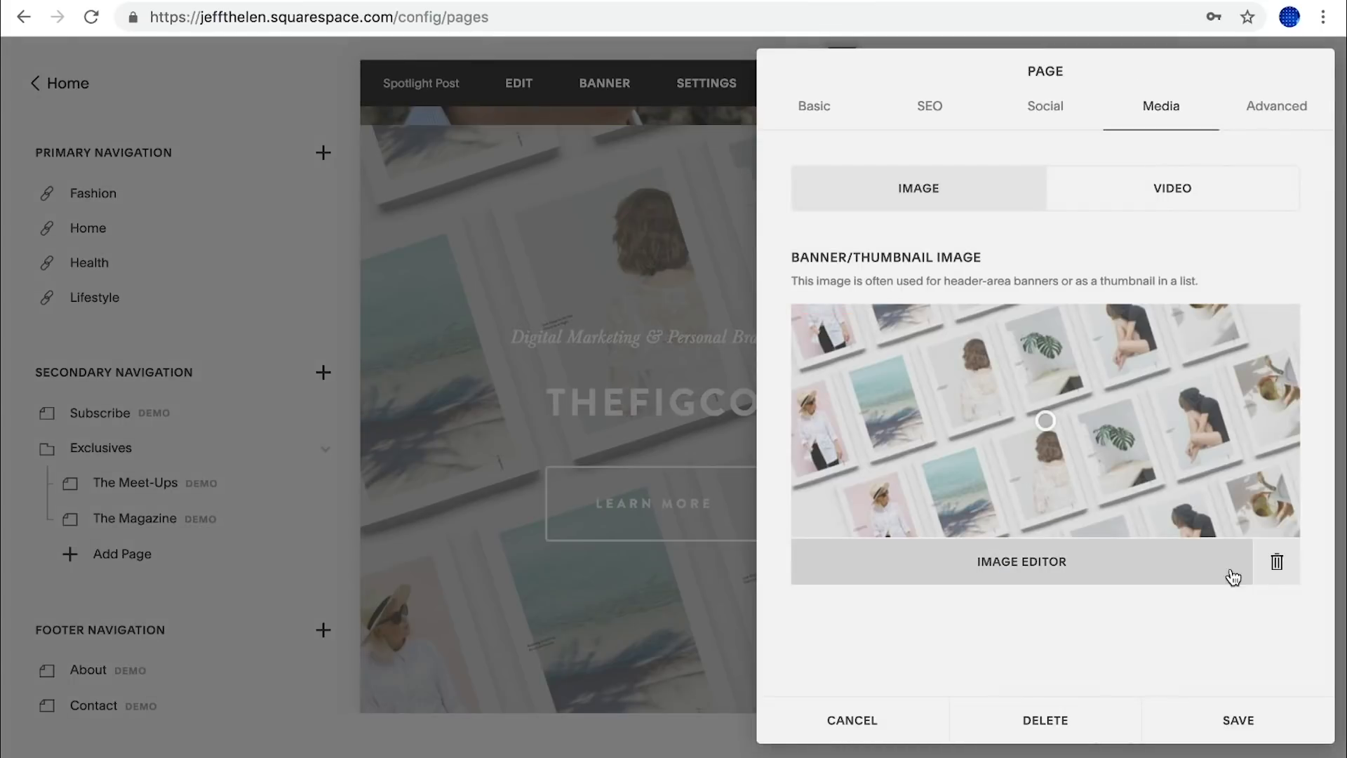
left_click(1277, 561)
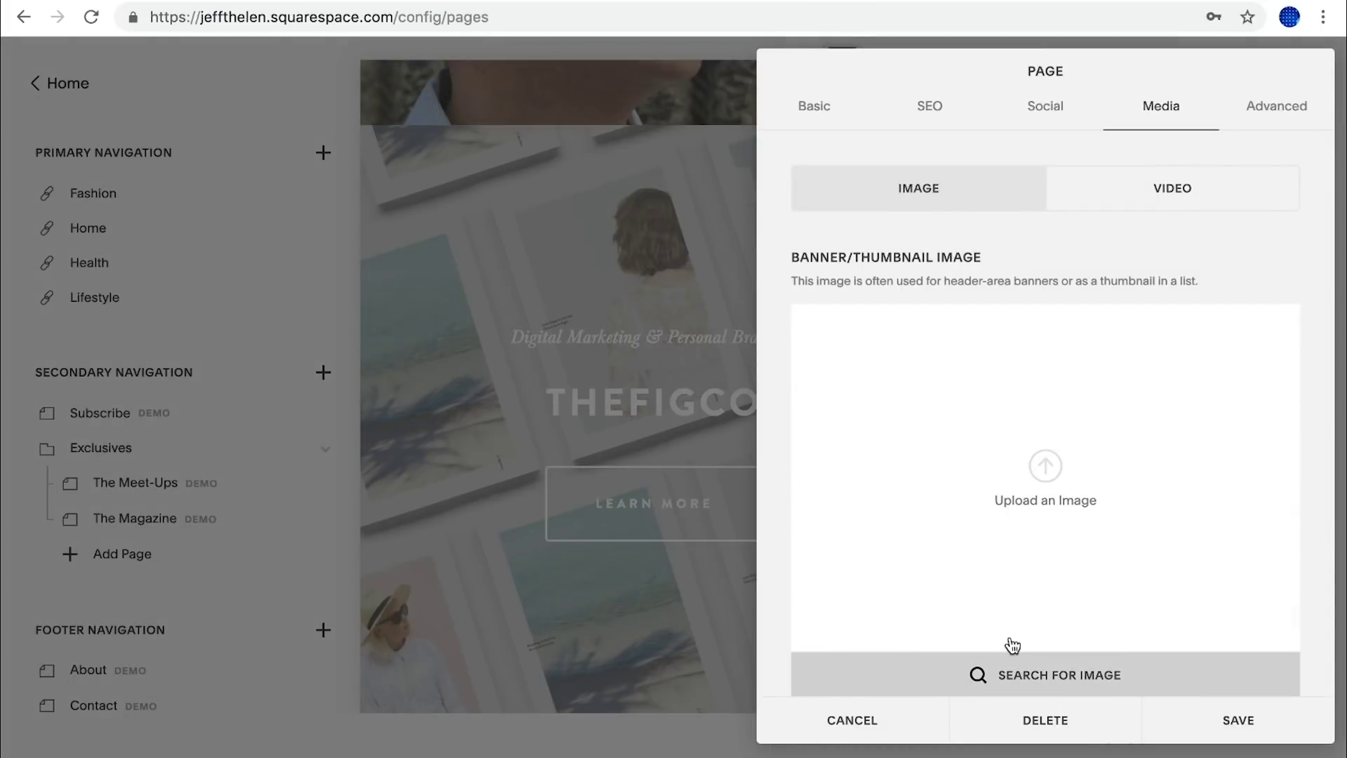
left_click(1044, 470)
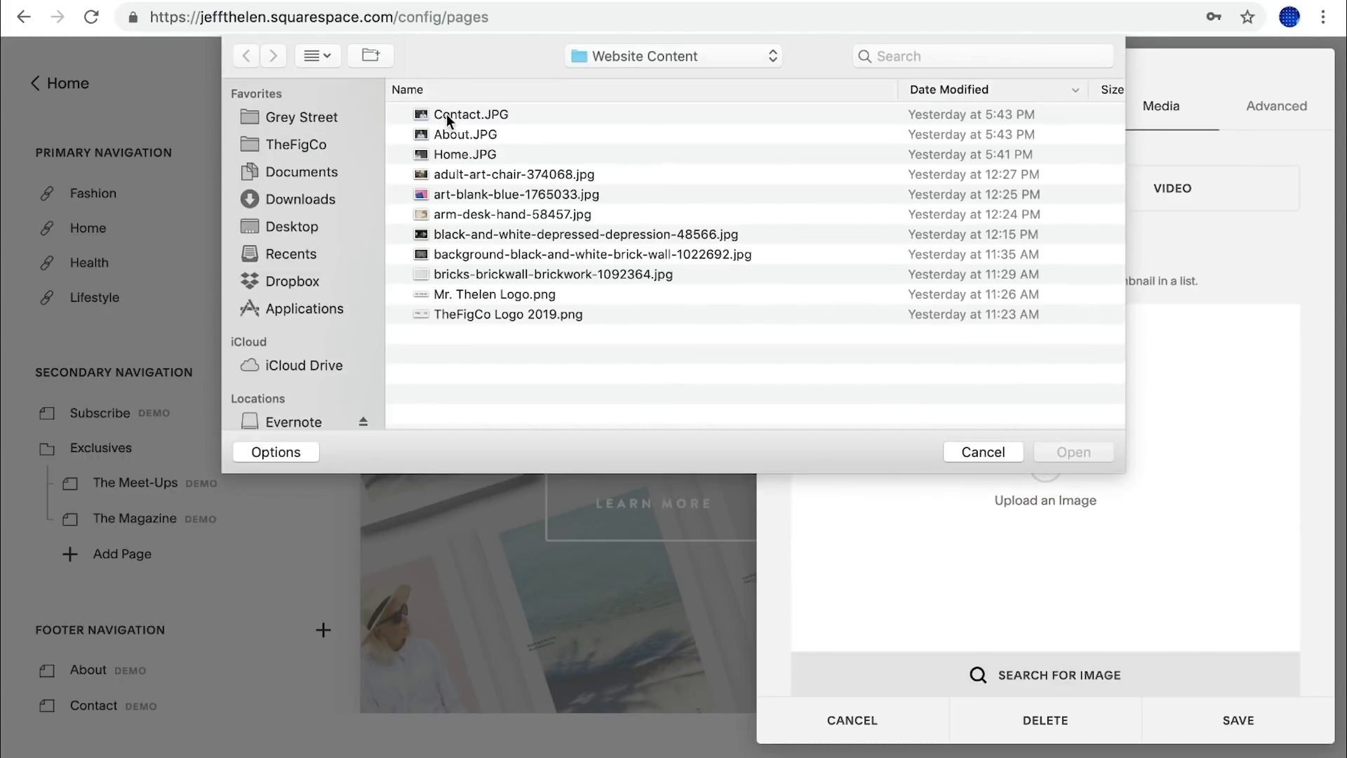
left_click(487, 254)
double_click(487, 253)
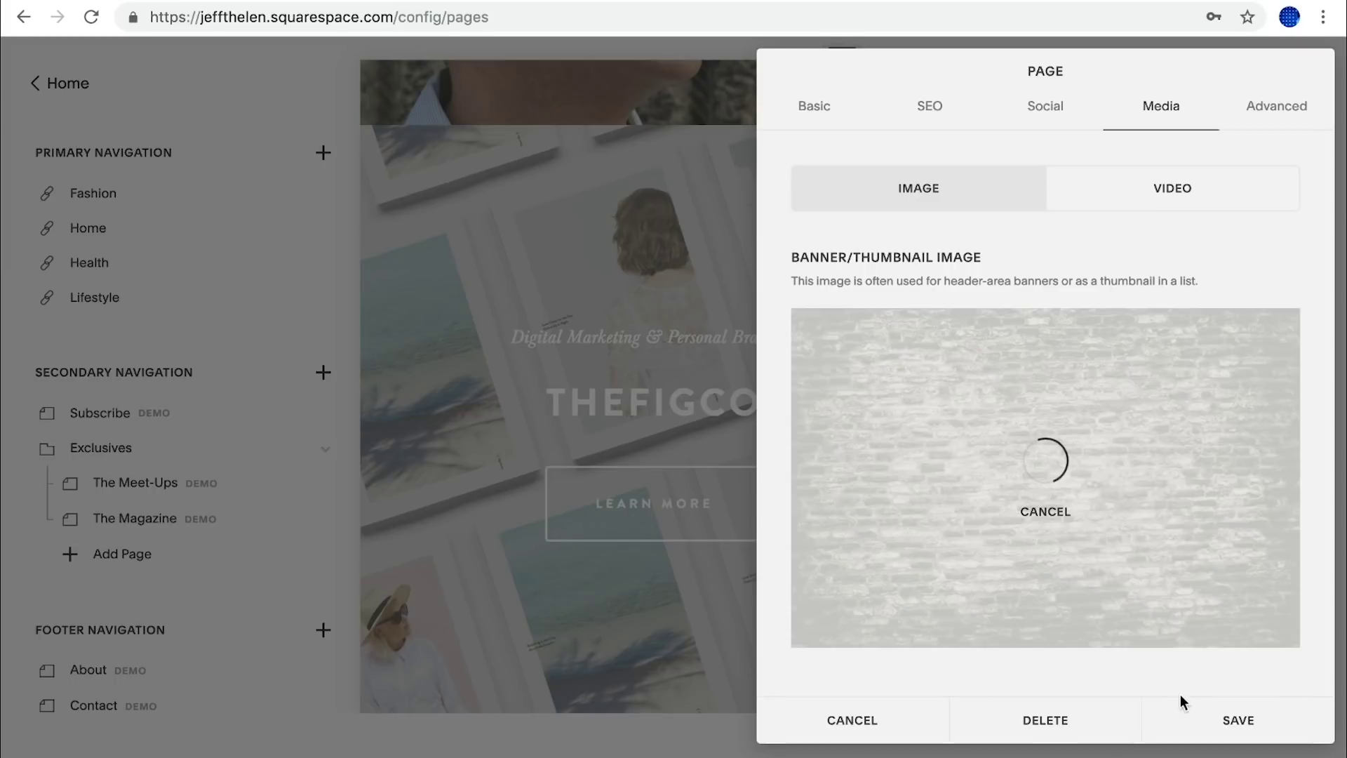
left_click(1216, 722)
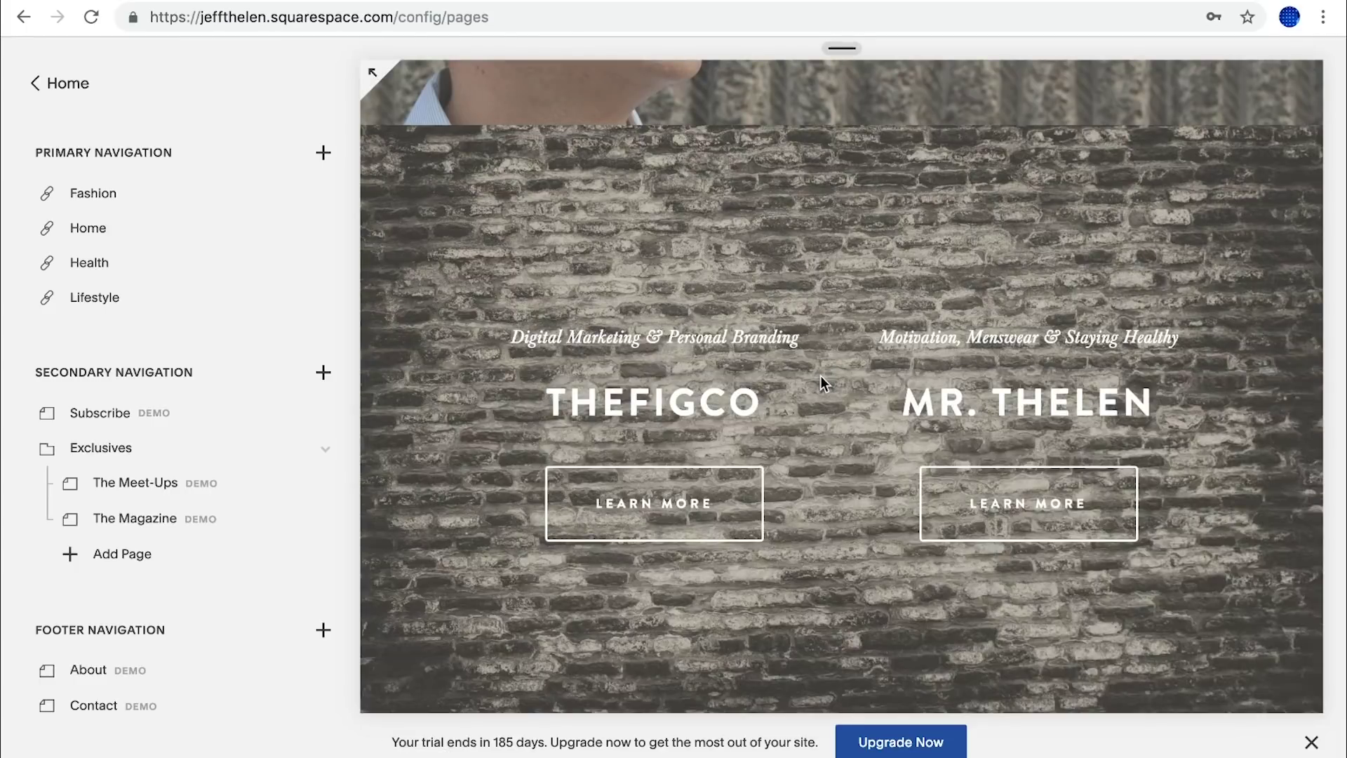
Change the Social Feed section's Follow Us heading to "FOLLOW ME ON INSTAGRAM".
scroll(821, 388, "up", 3)
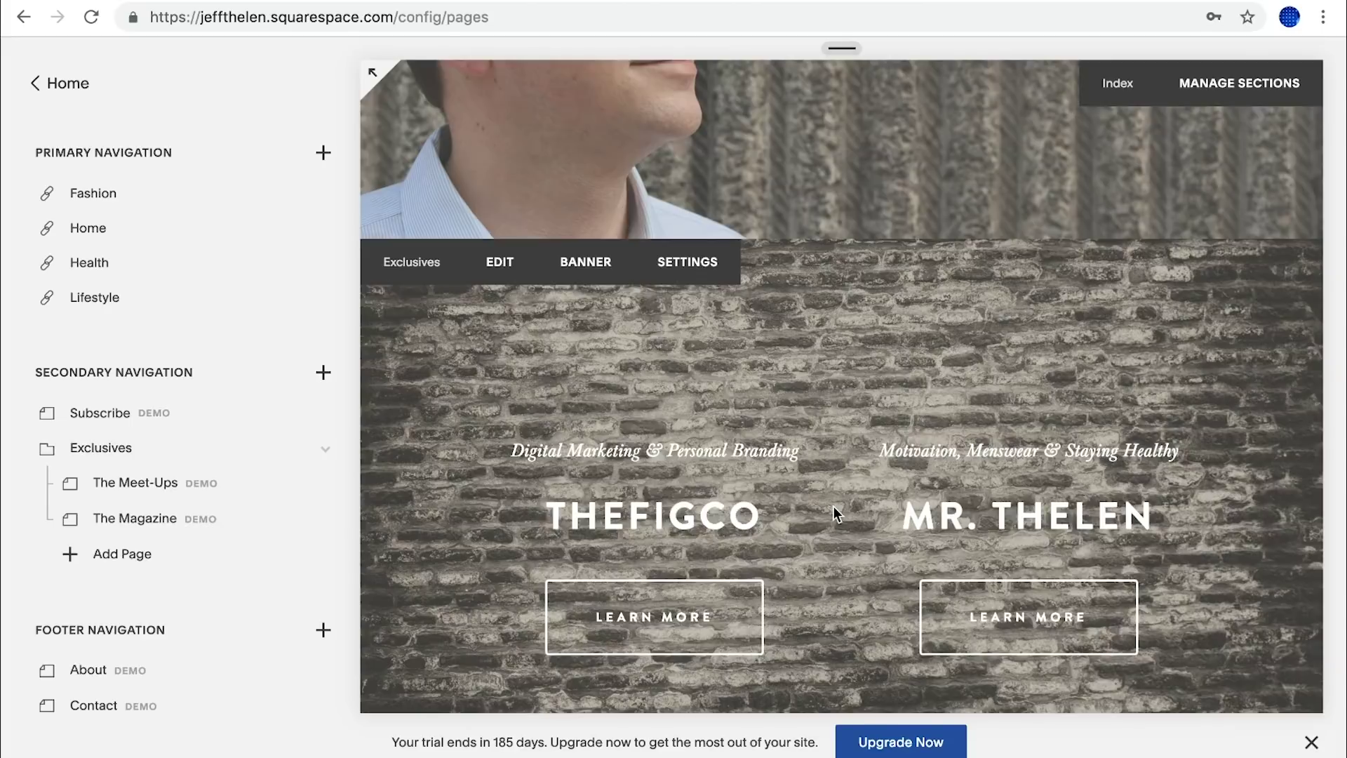
scroll(834, 506, "down", 8)
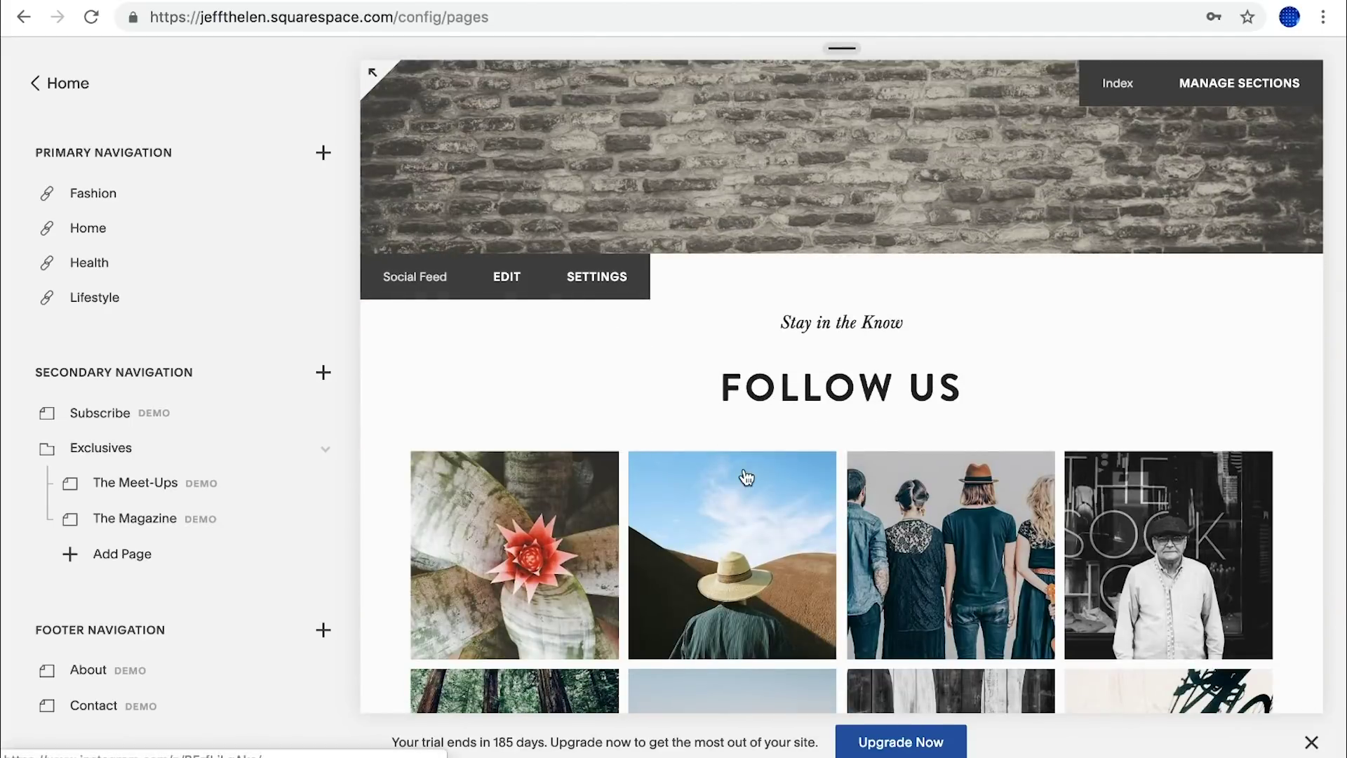
scroll(774, 511, "down", 4)
scroll(772, 507, "up", 2)
scroll(772, 509, "up", 1)
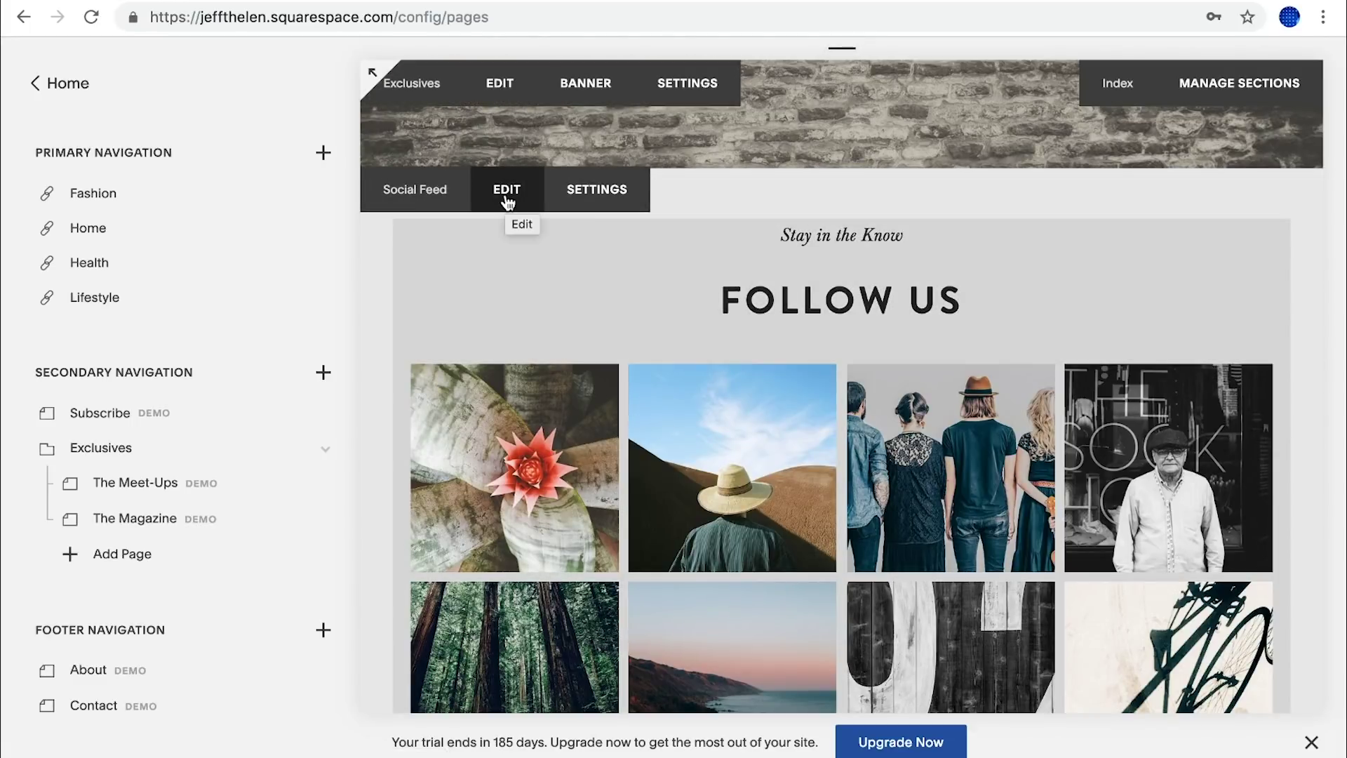
left_click(753, 398)
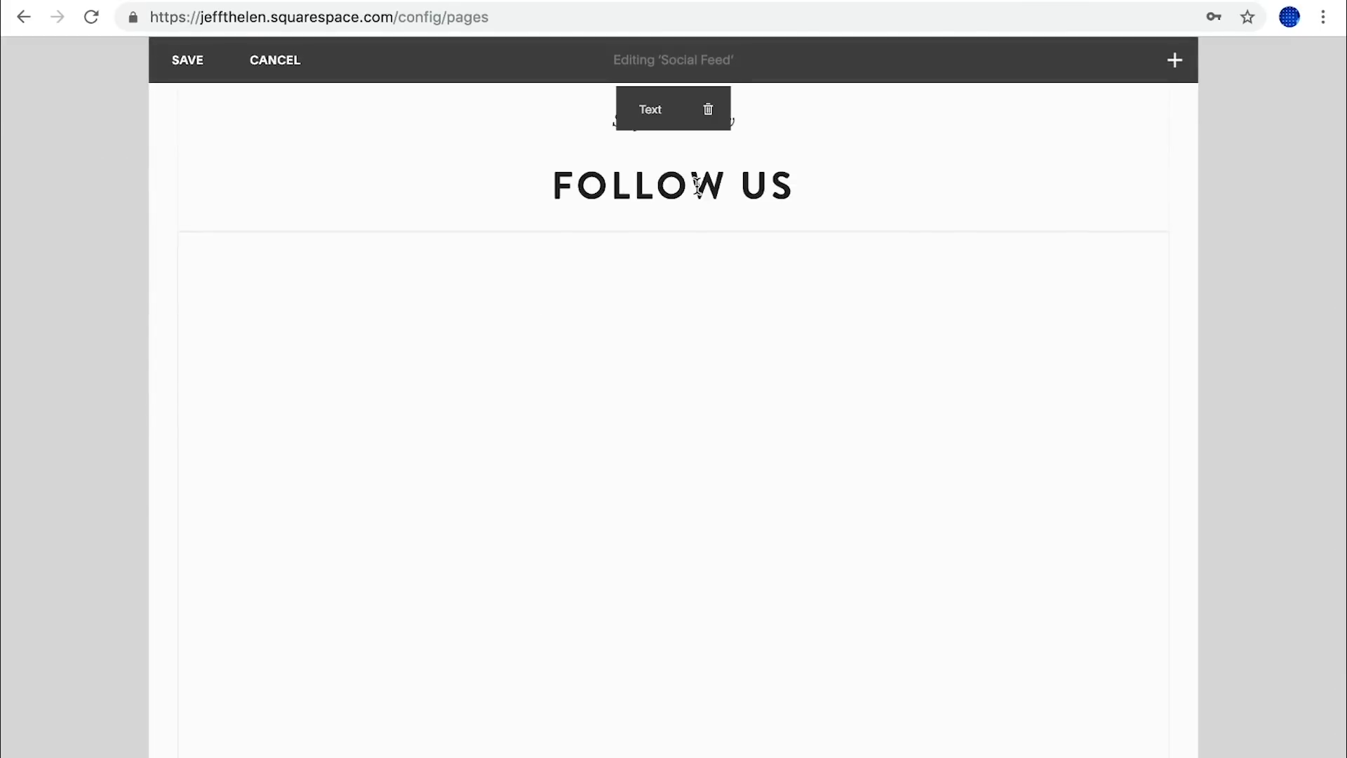
left_click(730, 186)
type("ME ON")
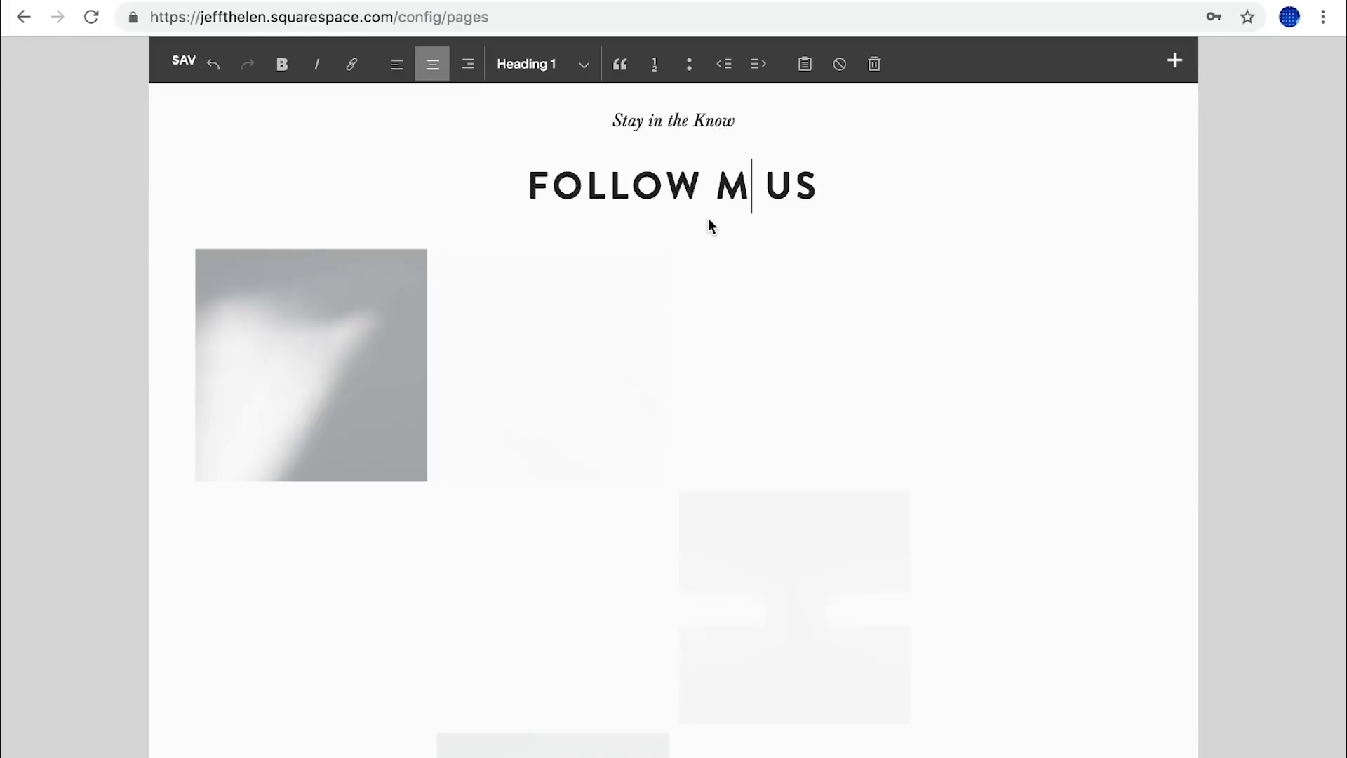
type(" INSTA")
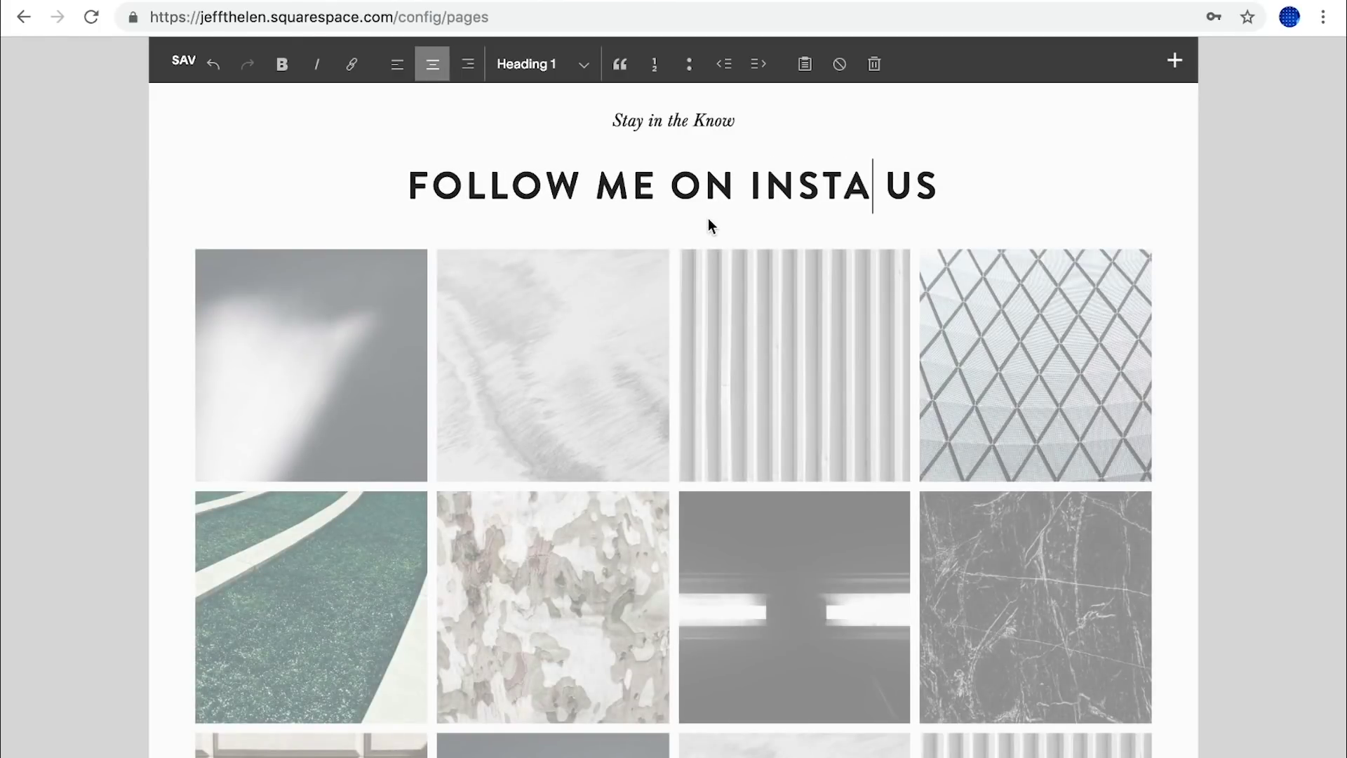
type("GRAM")
key("shift+Right")
key("shift+Right")
key("shift+Right")
key("BackSpace")
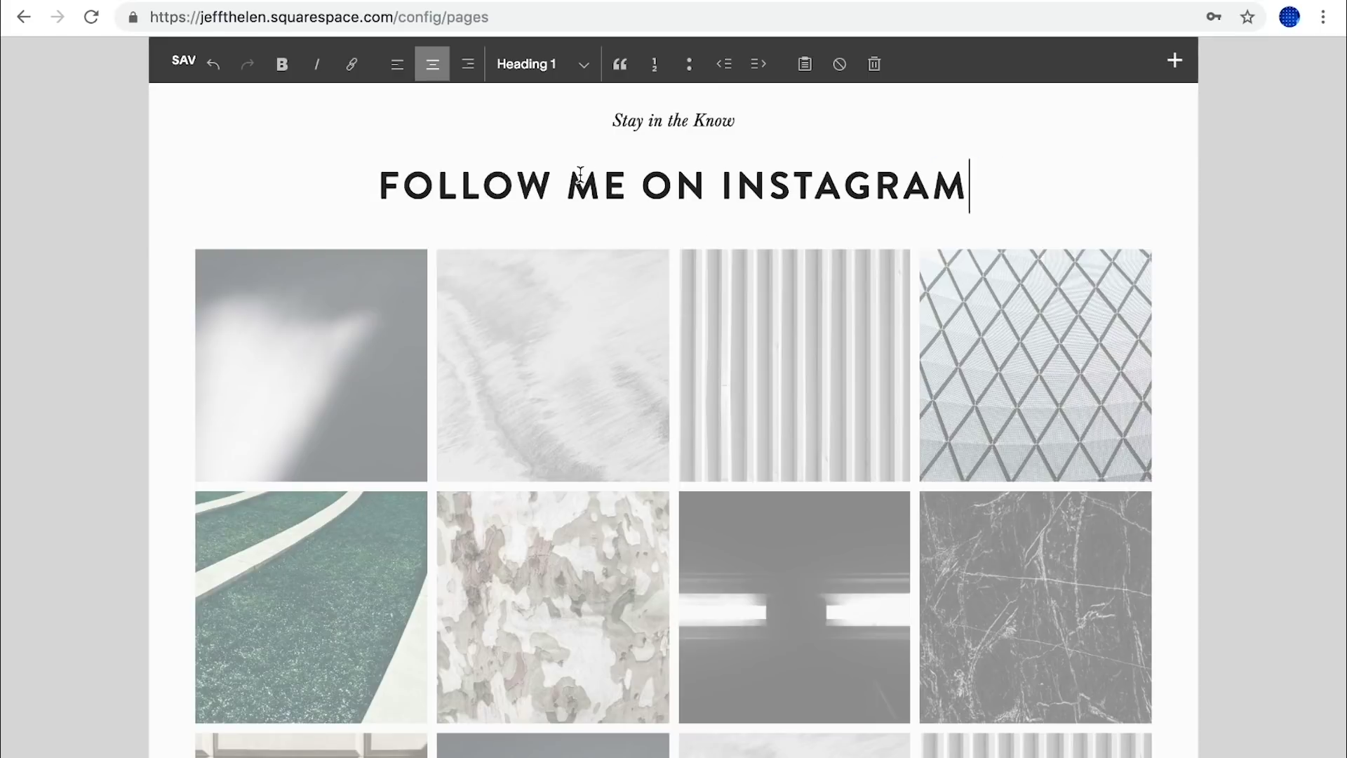
Delete the "Stay in the Know" line above the Instagram heading and save the Social Feed section.
double_click(655, 120)
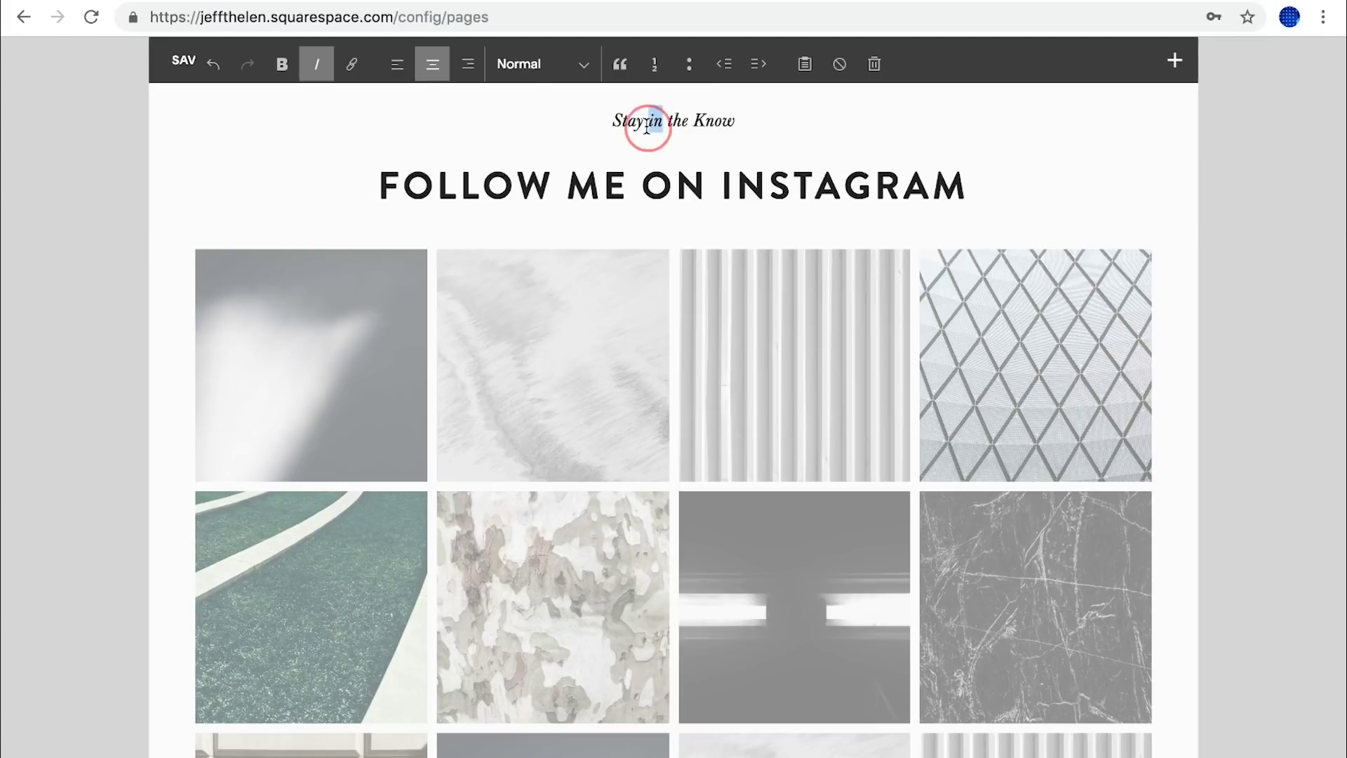
triple_click(700, 121)
key("BackSpace")
mouse_move(640, 181)
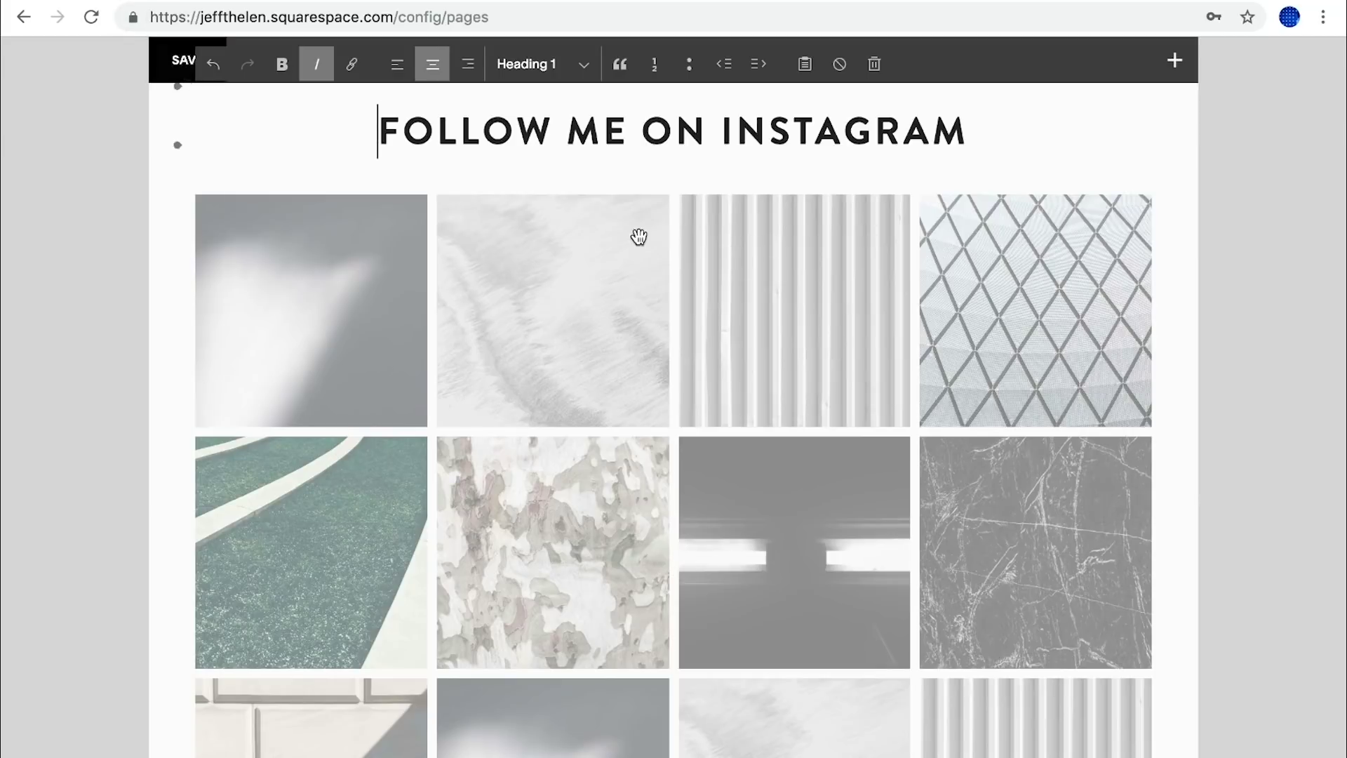
left_click(183, 67)
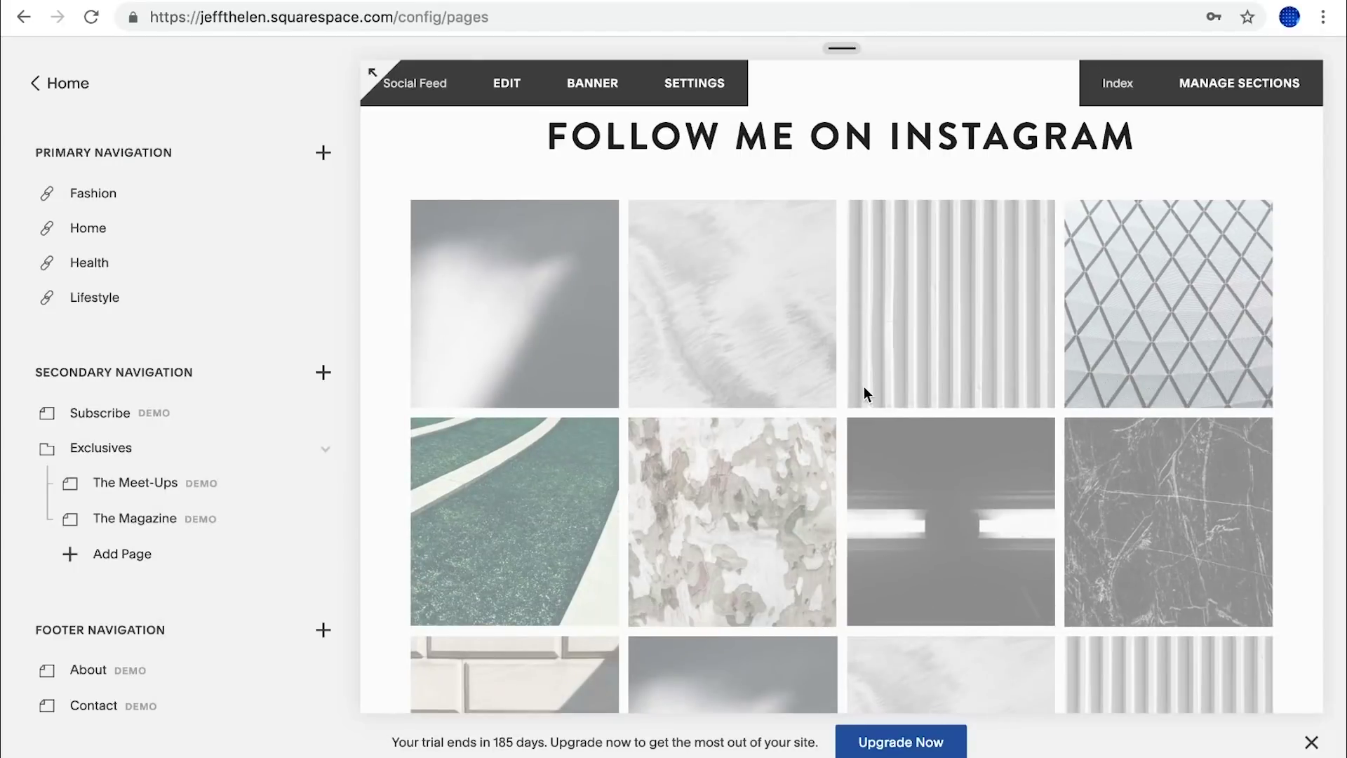
Add an Instagram account to the Social Feed section's Instagram block and authorize Squarespace to access it.
left_click(506, 79)
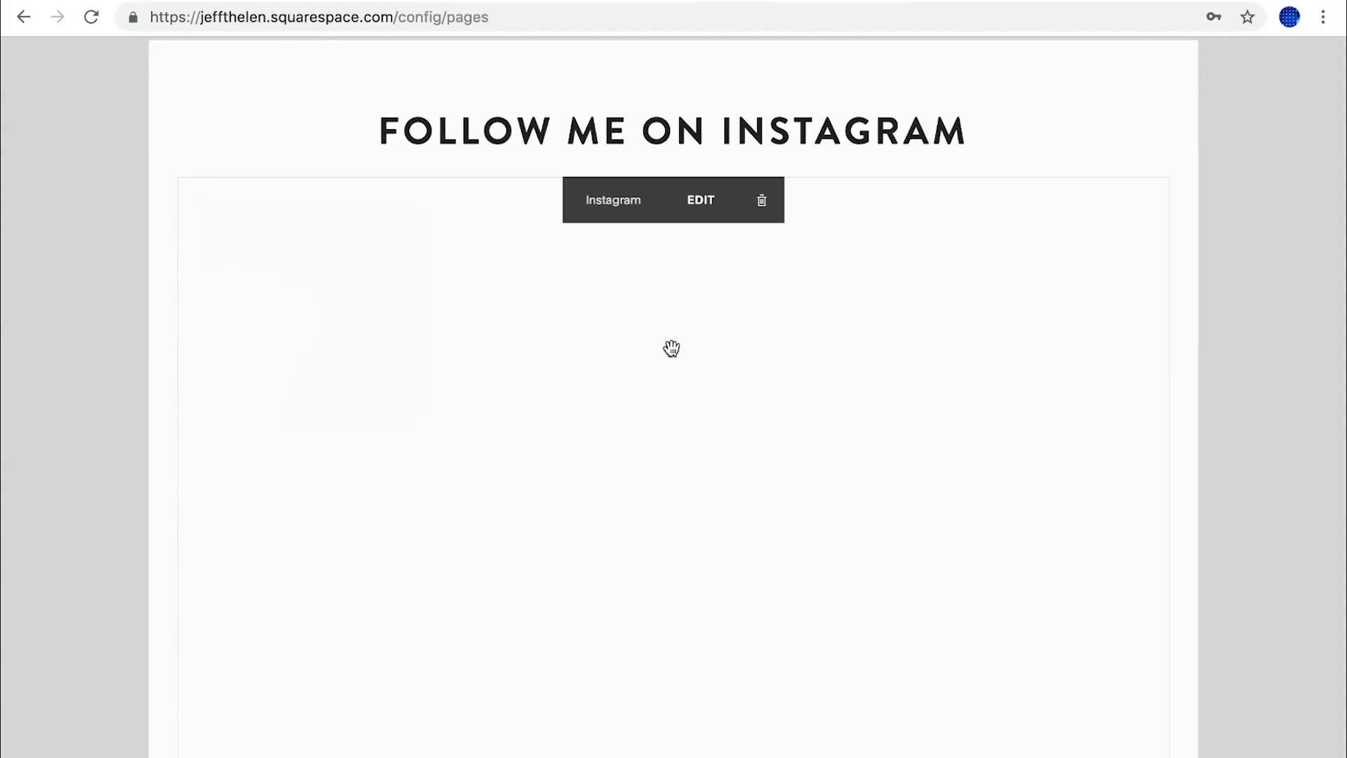
left_click(699, 211)
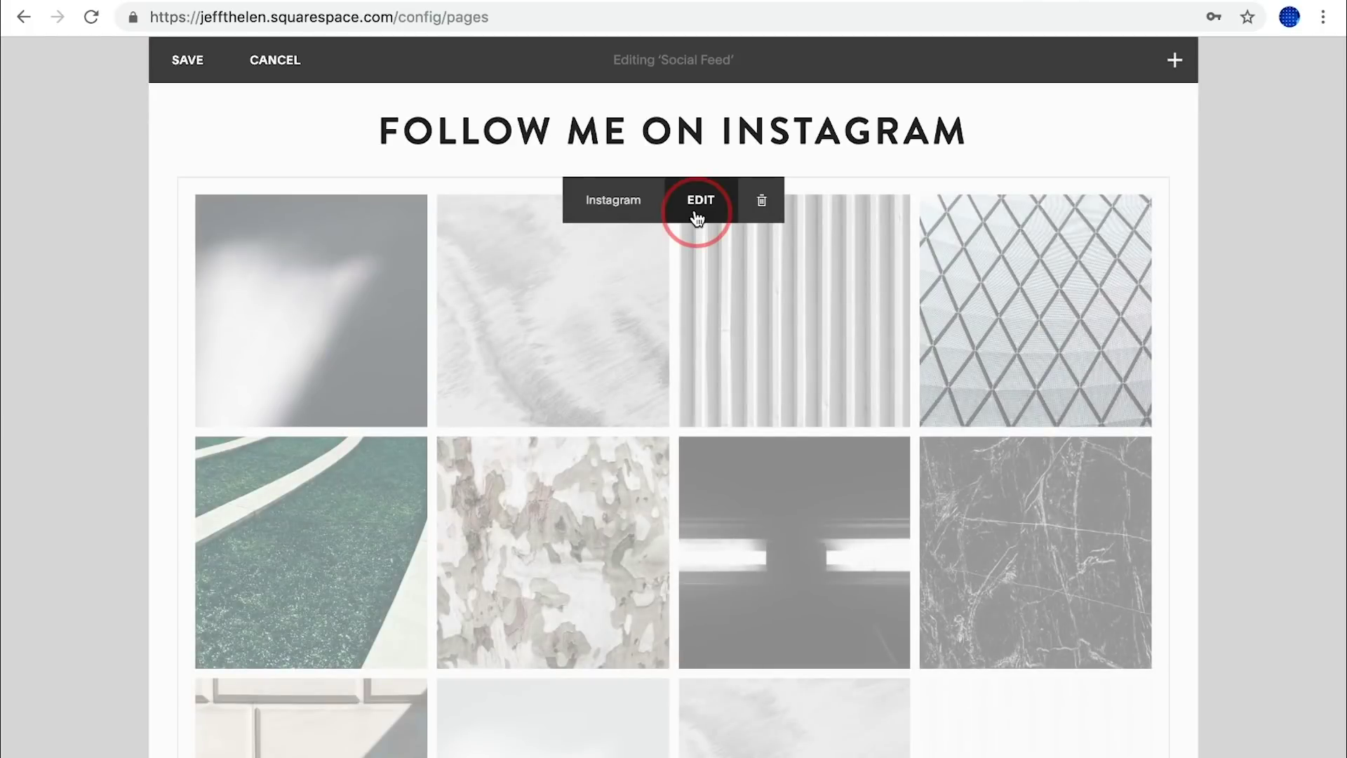
left_click(1070, 459)
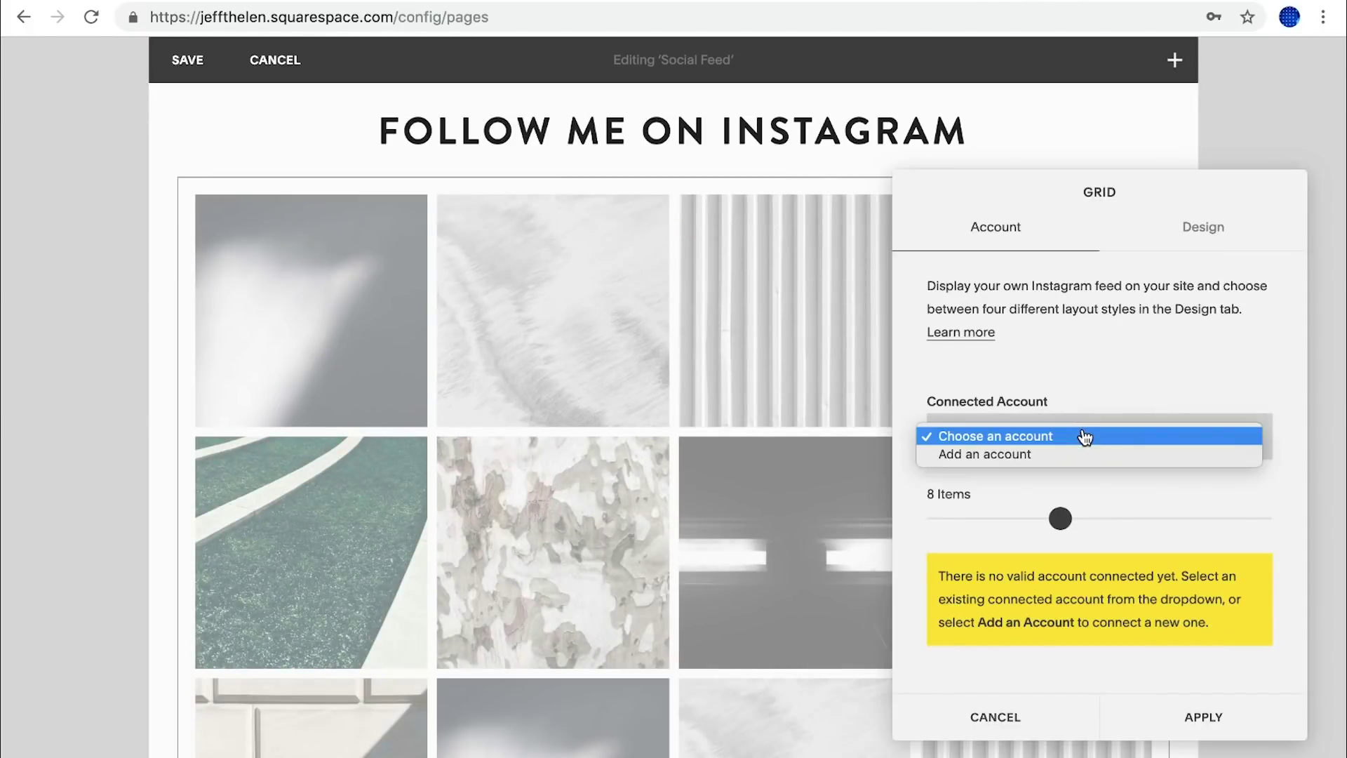
left_click(1078, 457)
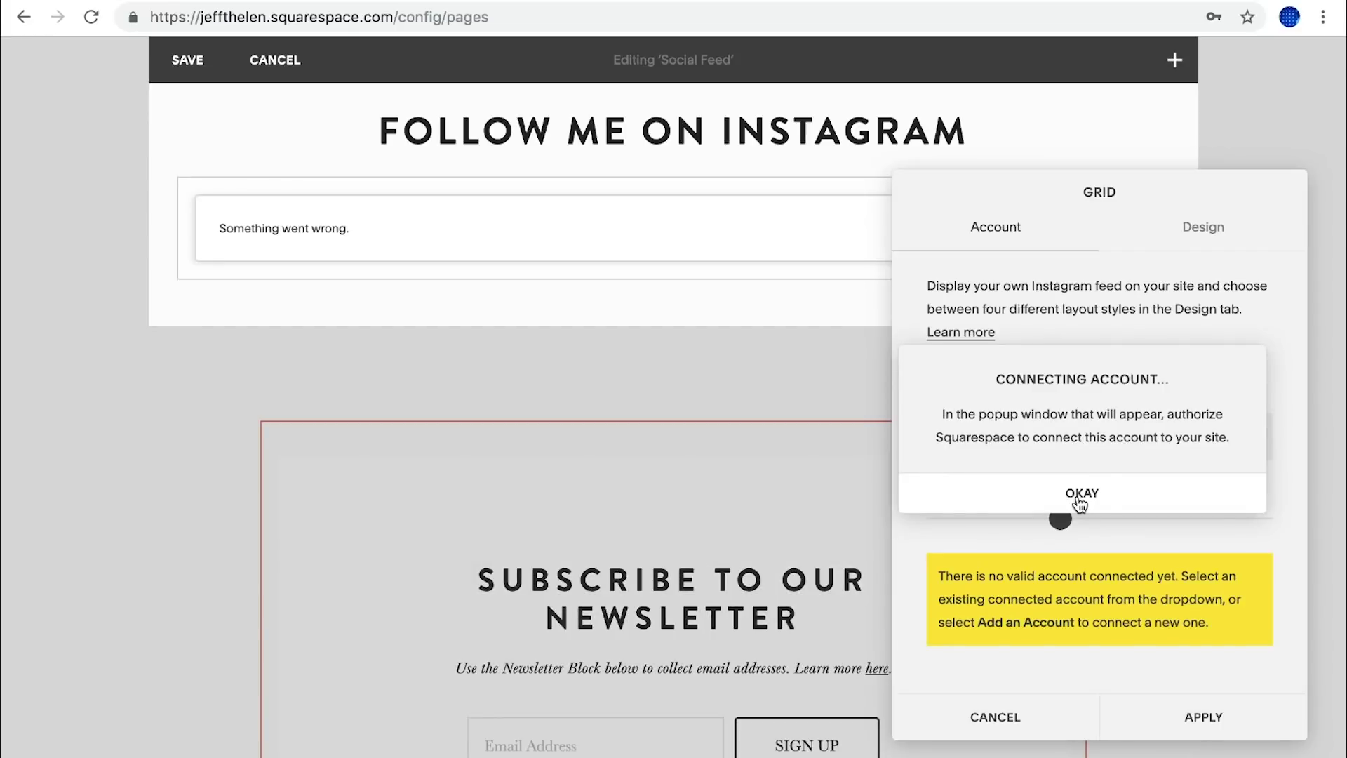
left_click(1081, 495)
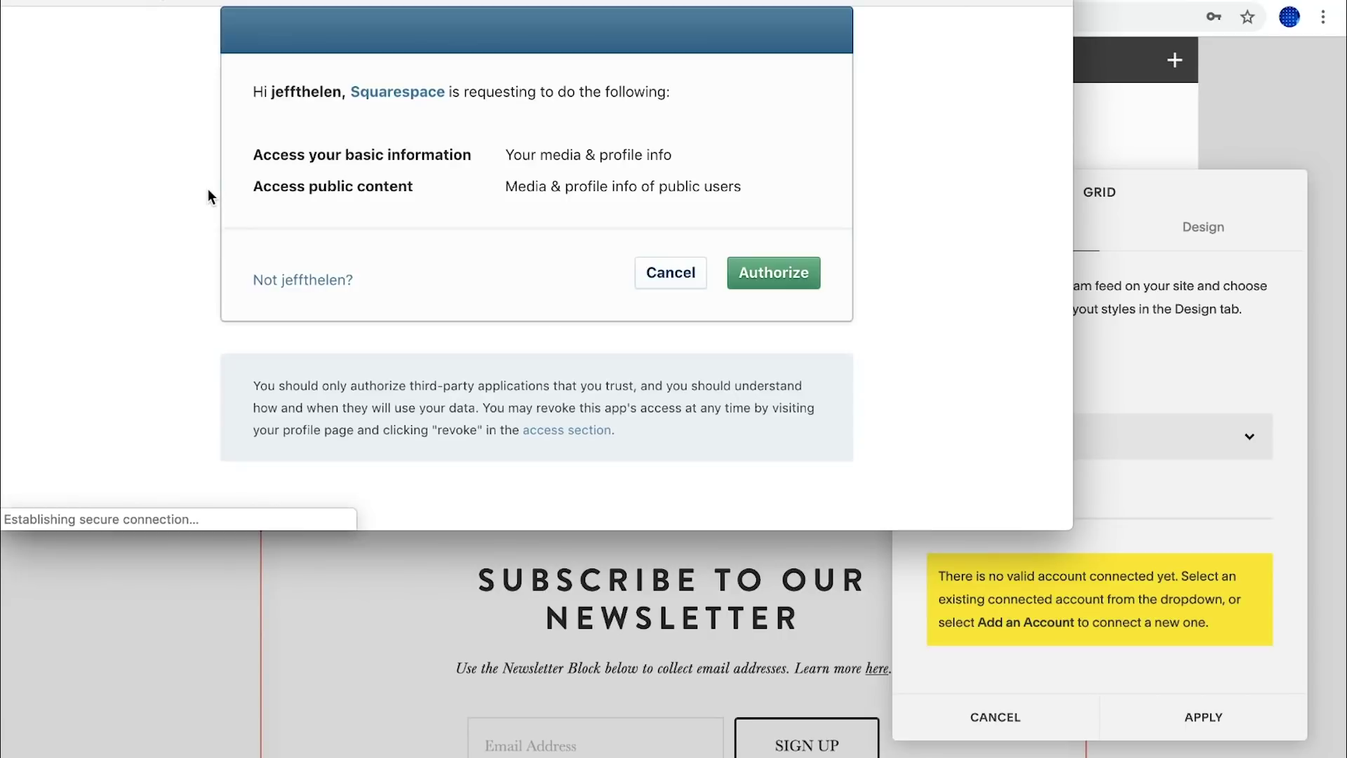
left_click(789, 275)
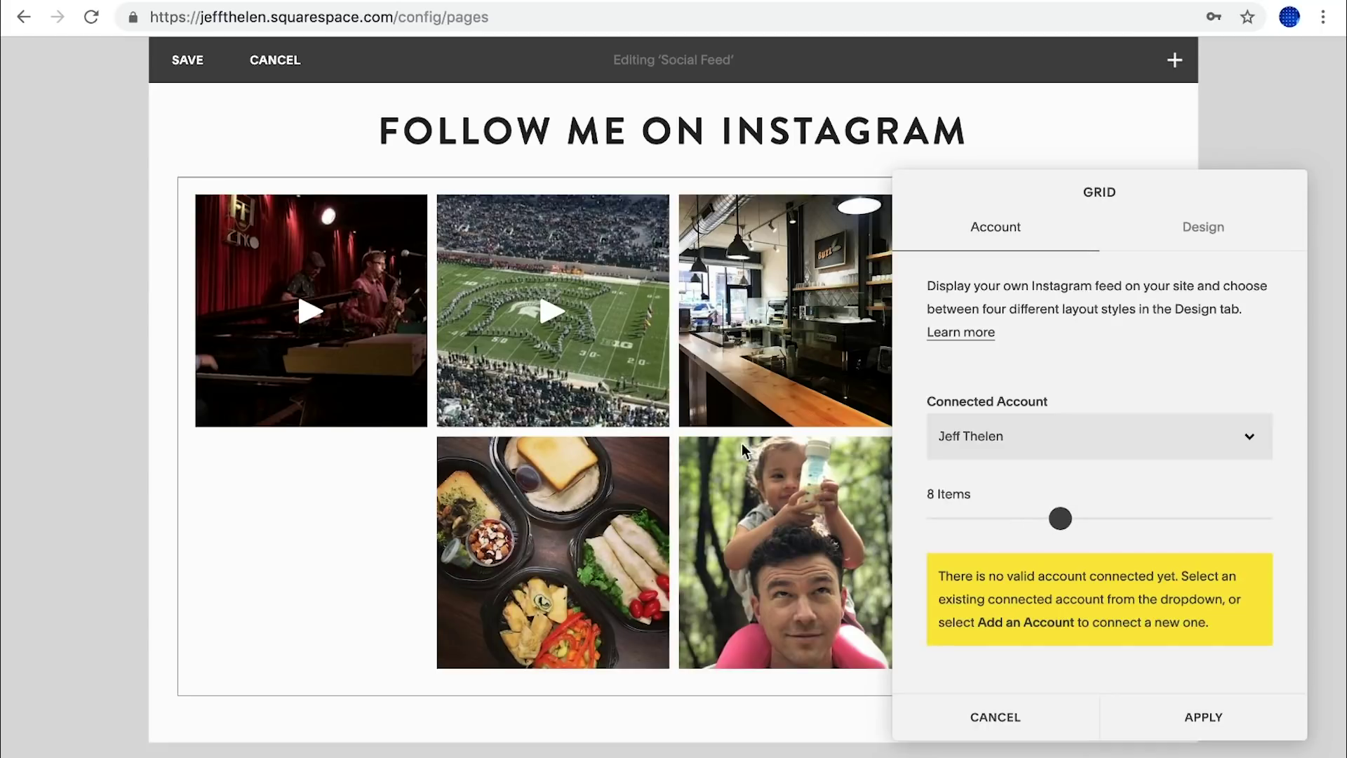
Limit the Instagram grid to 4 items, apply the block settings and save the Social Feed section.
left_click_drag(1059, 518, 1000, 520)
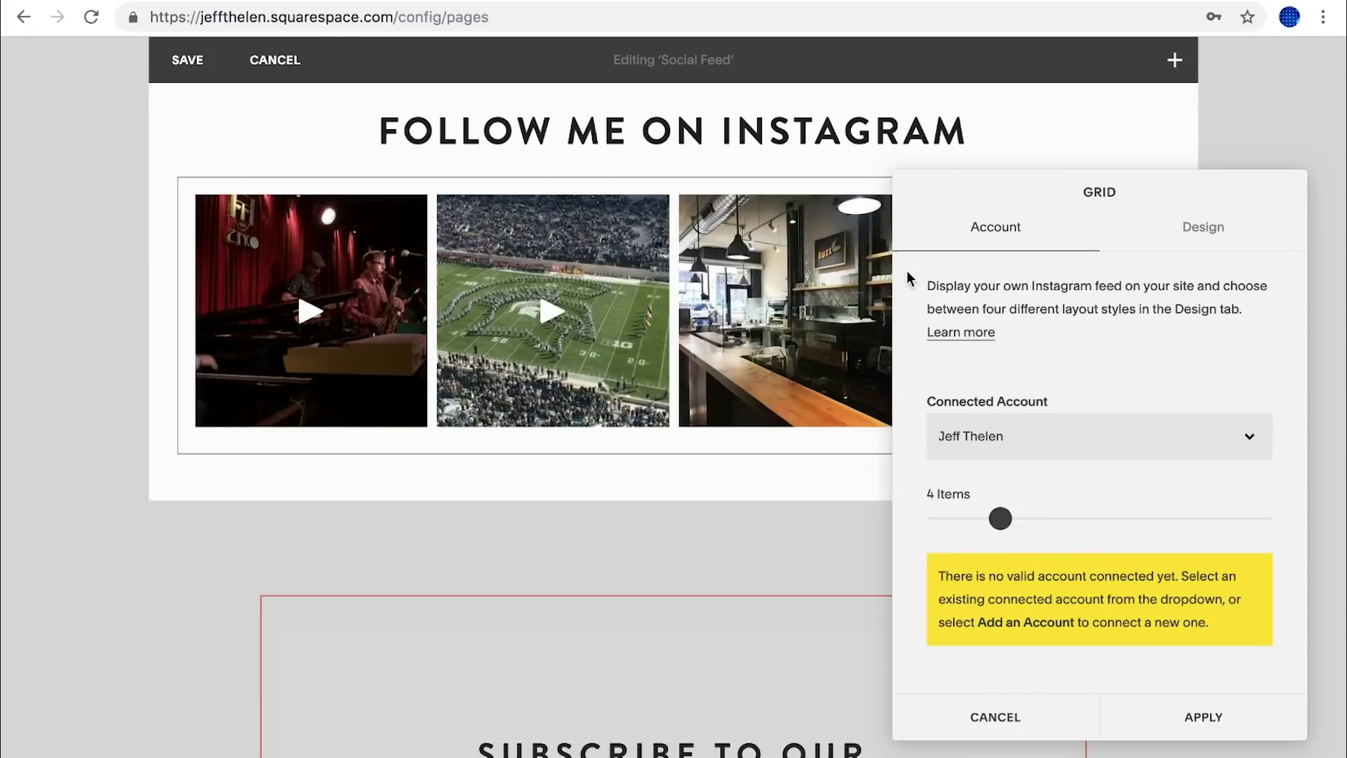
left_click(1194, 719)
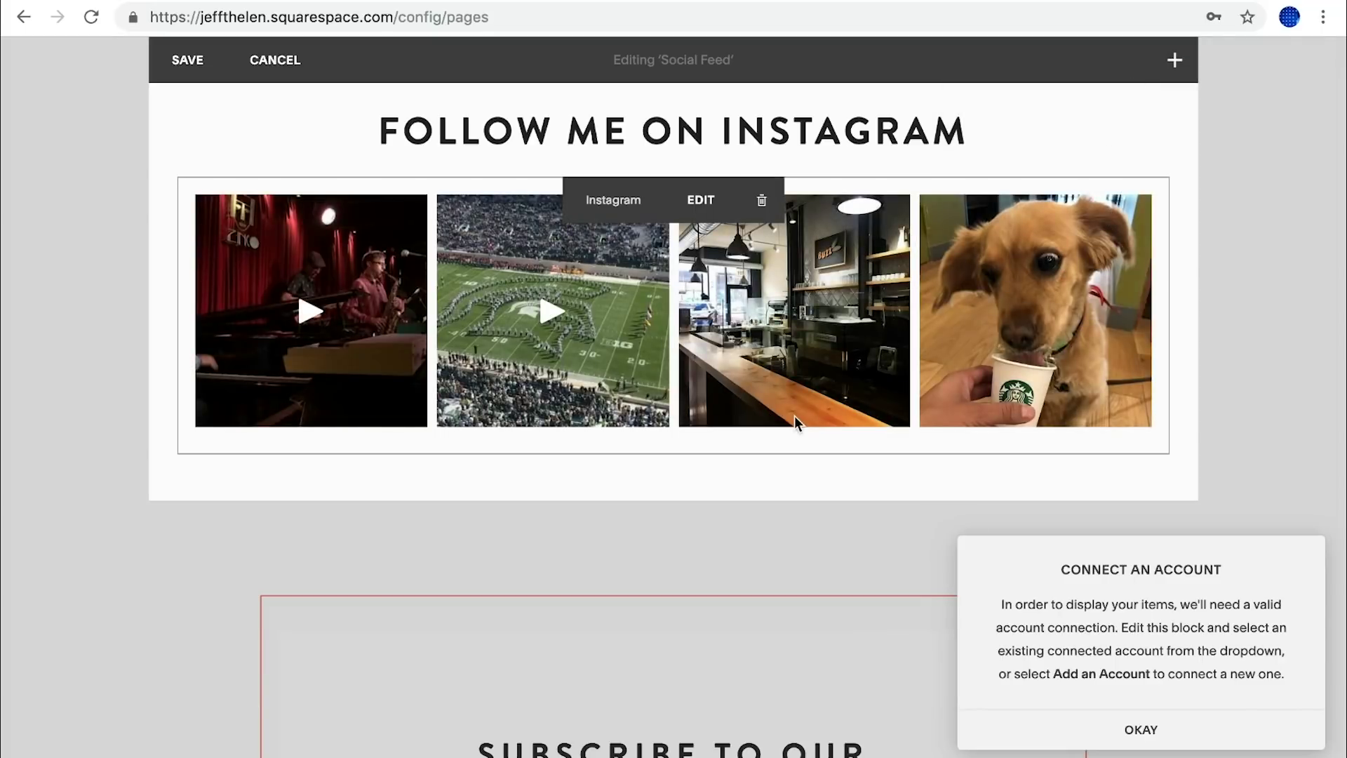
left_click(1123, 733)
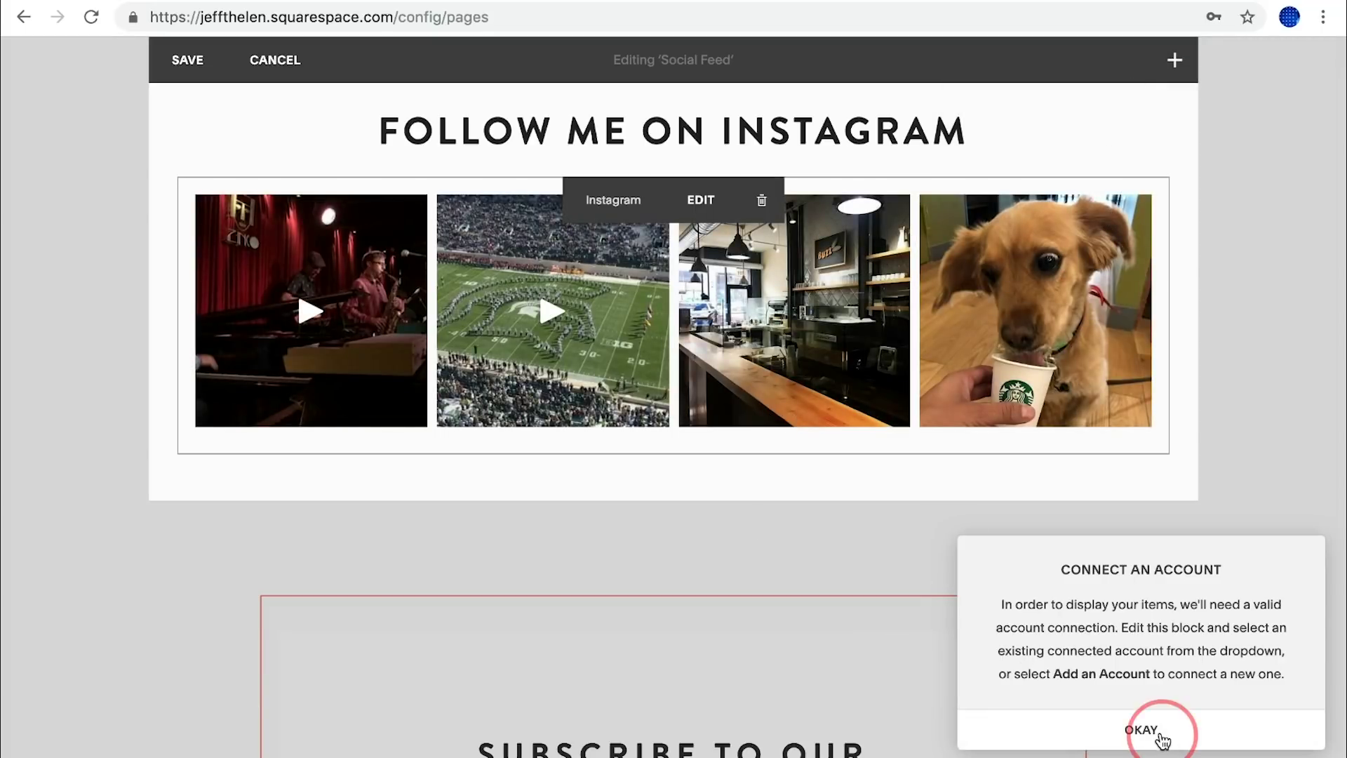
scroll(663, 527, "down", 5)
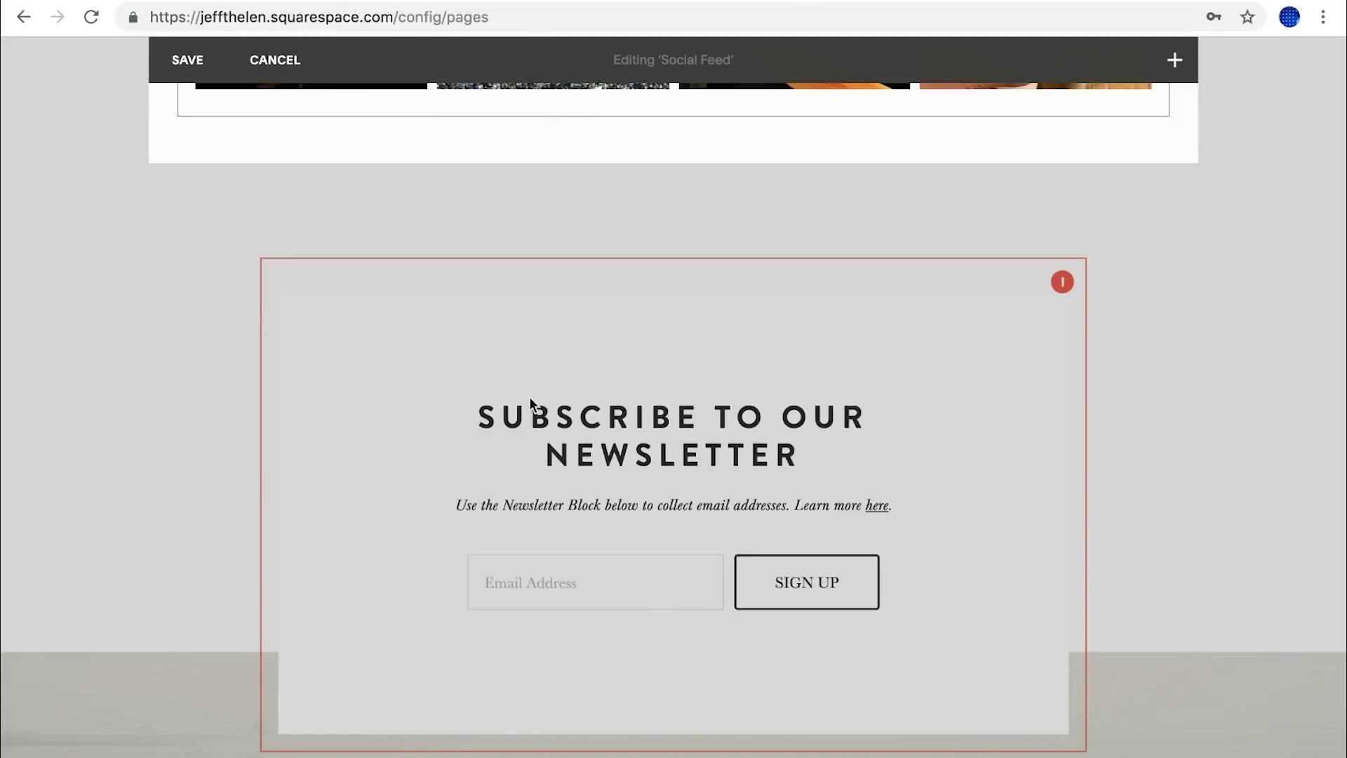
scroll(162, 319, "down", 2)
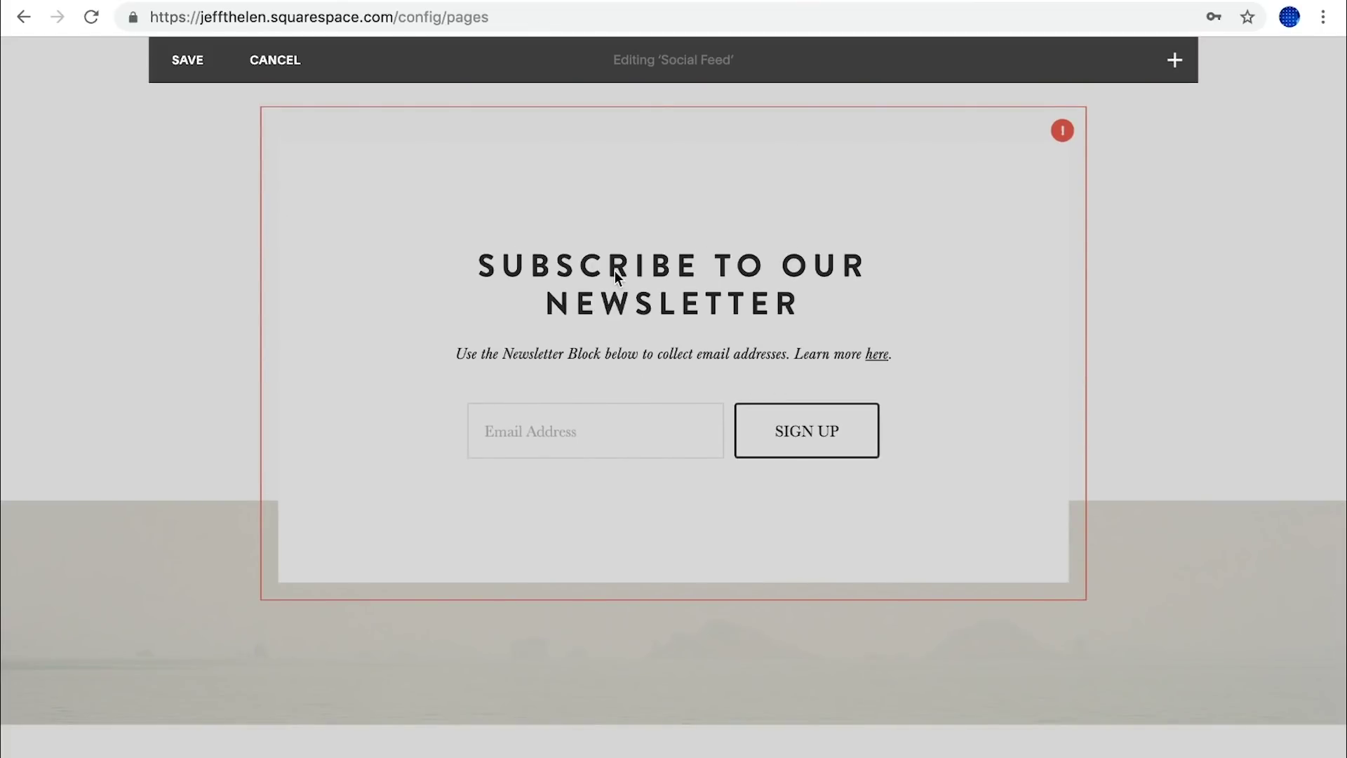
left_click(182, 60)
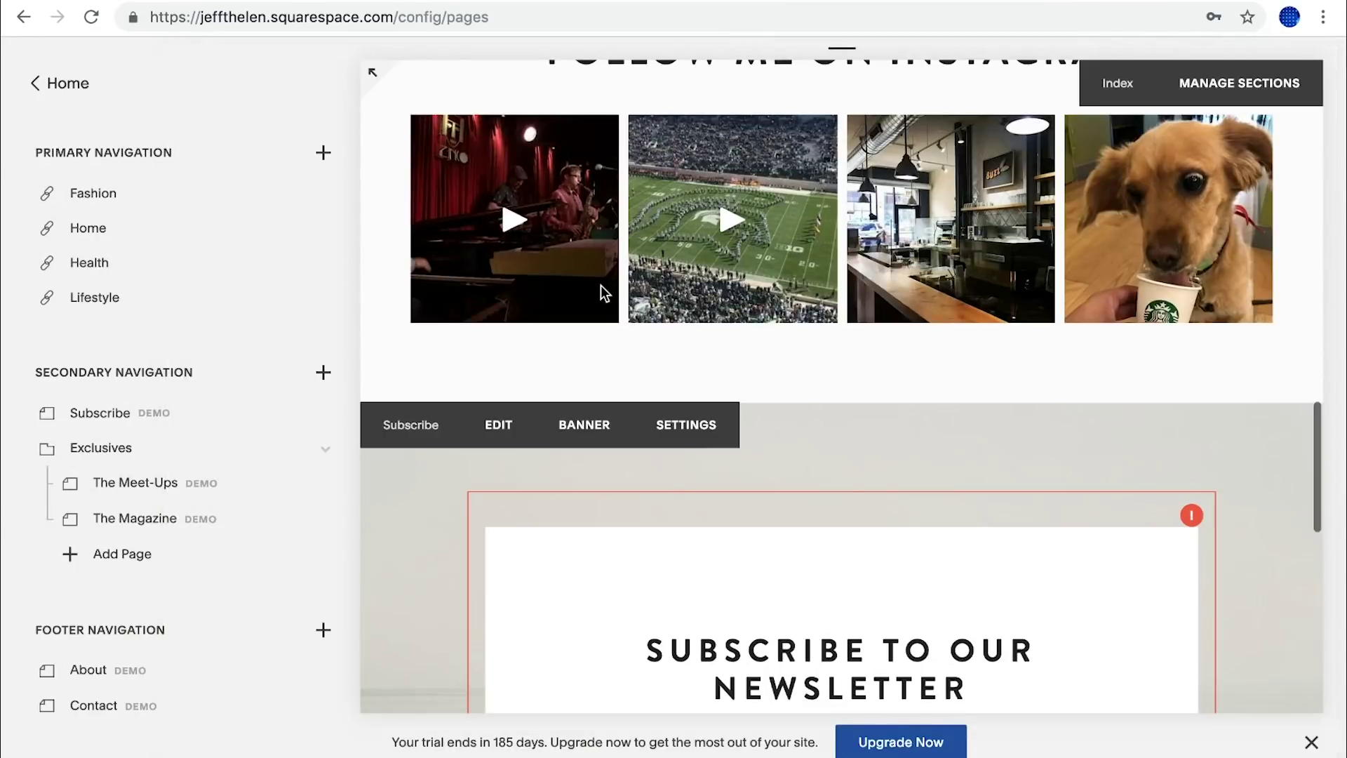
Open the Subscribe section for editing and remove its Newsletter block.
scroll(726, 315, "down", 2)
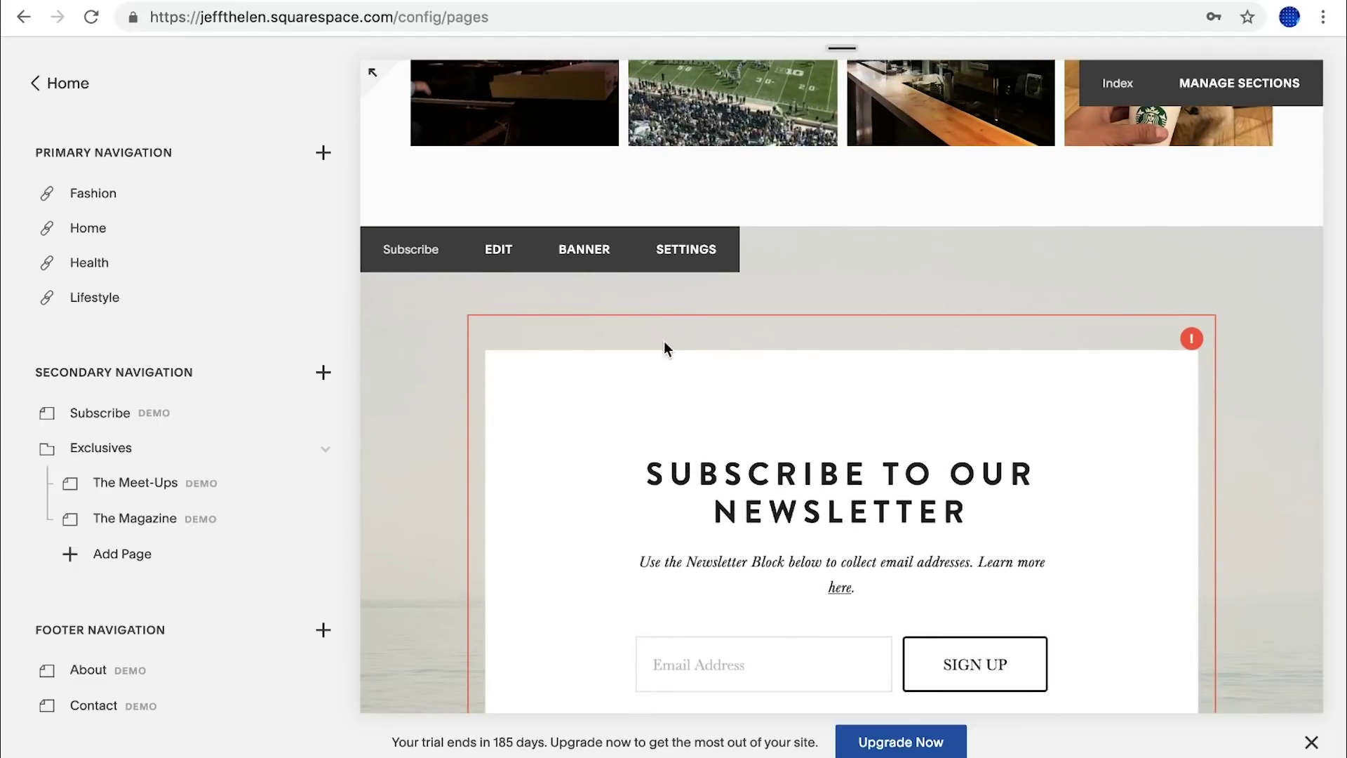
scroll(735, 487, "down", 1)
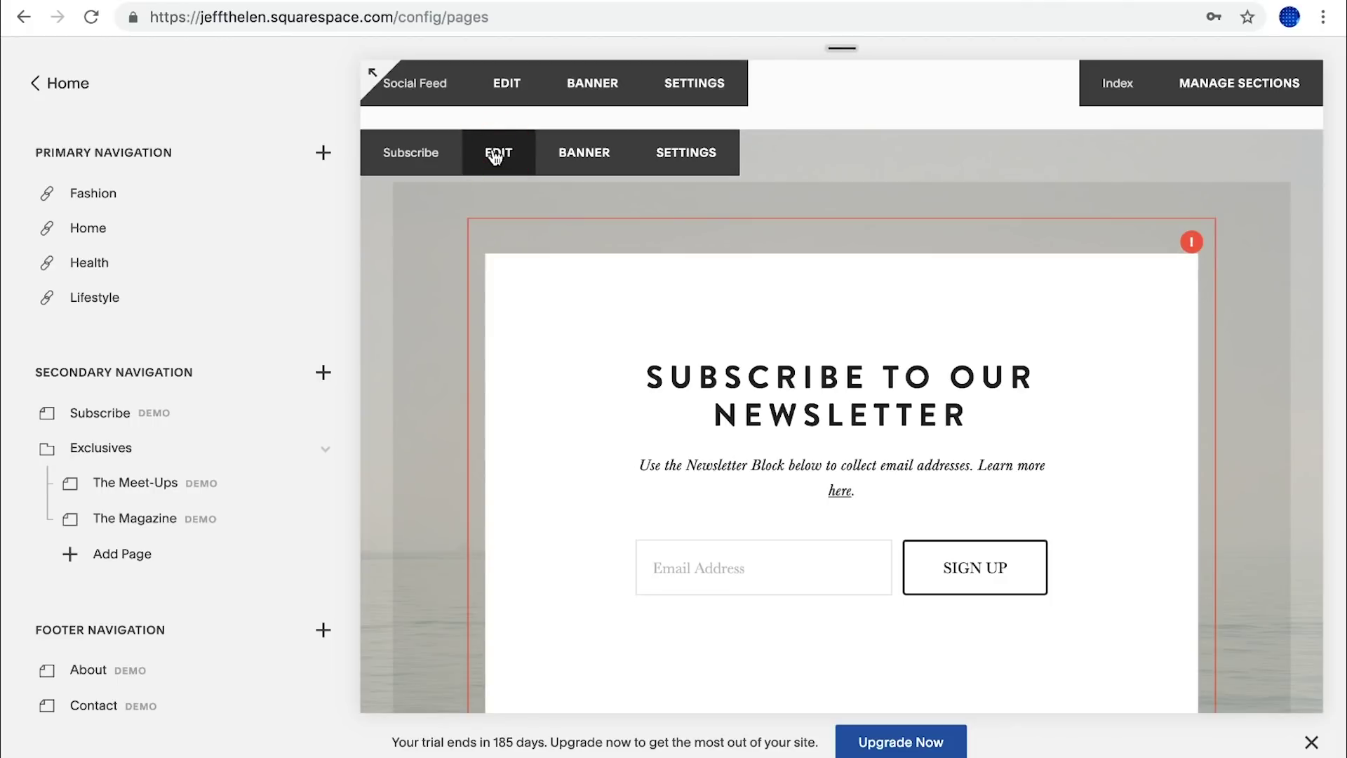
left_click(495, 154)
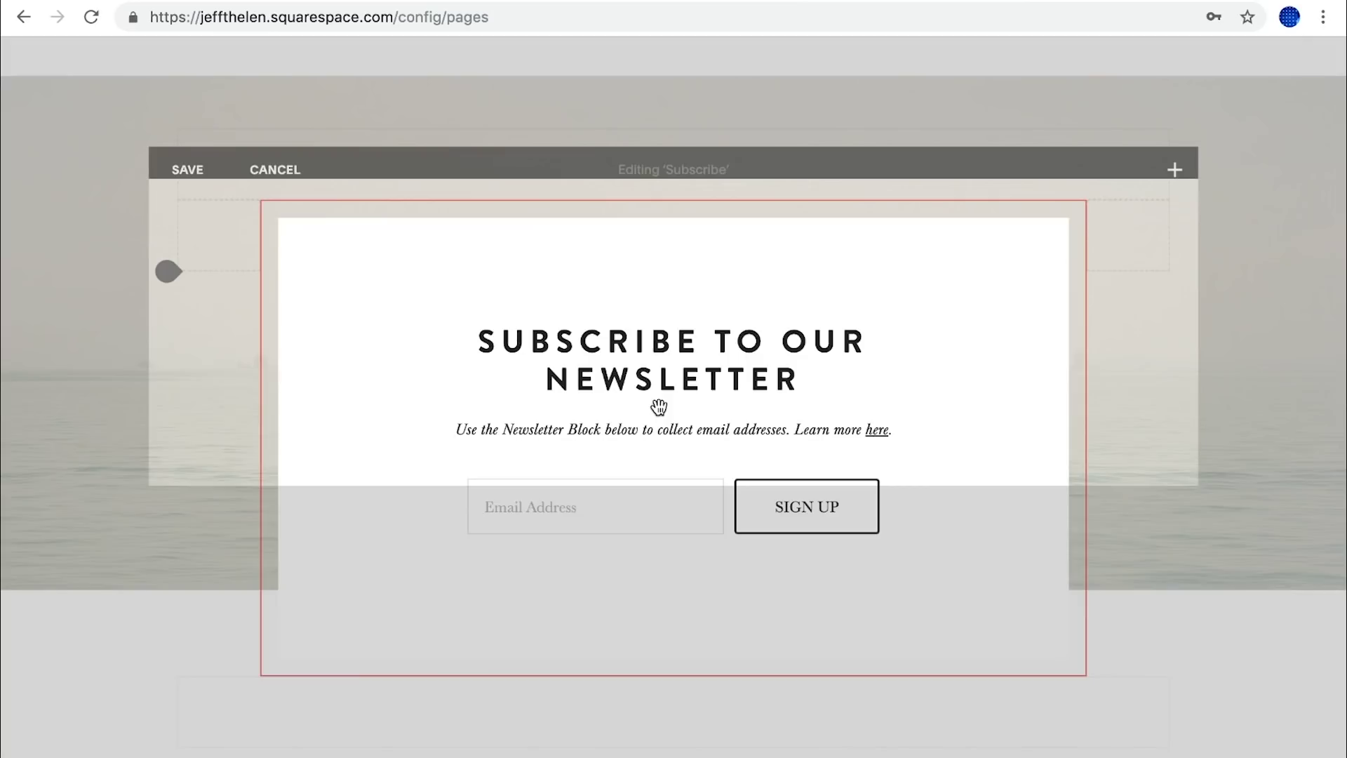
mouse_move(725, 451)
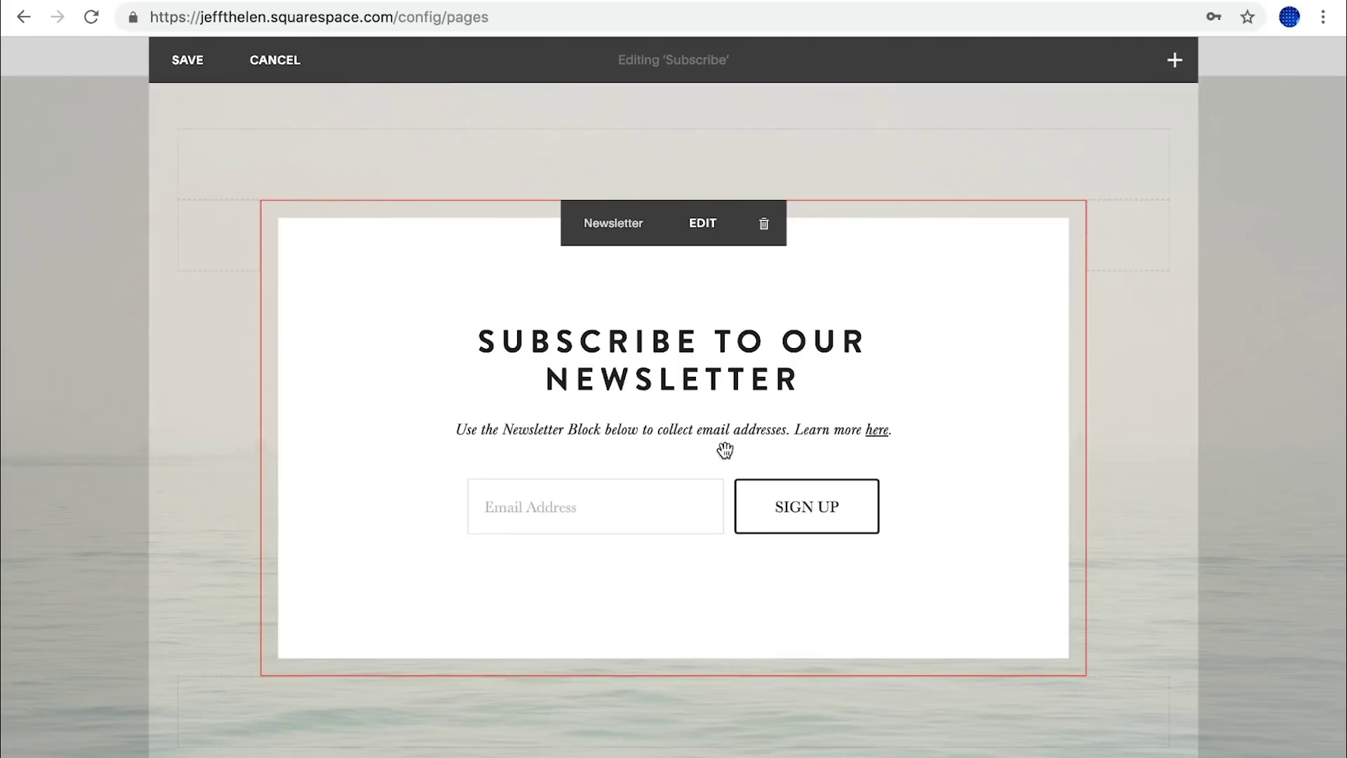
left_click(763, 233)
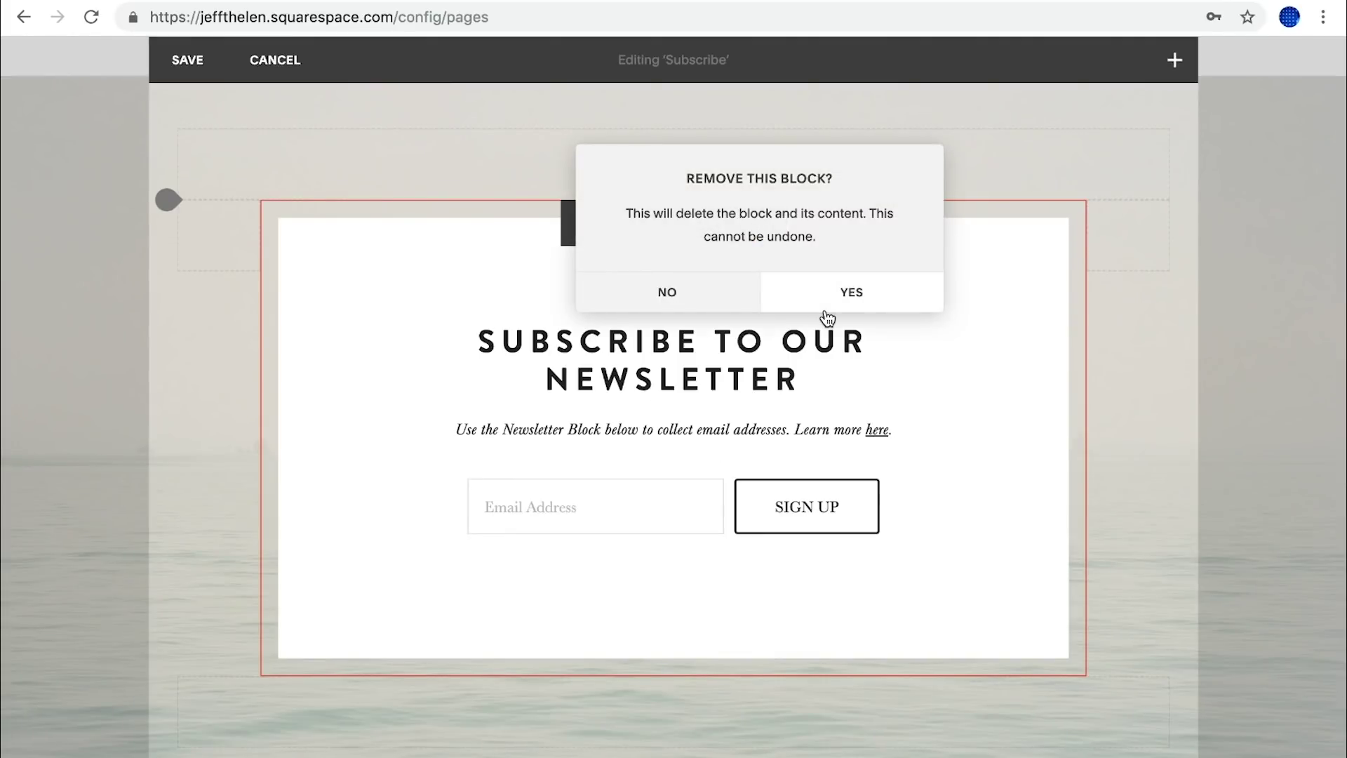
left_click(833, 298)
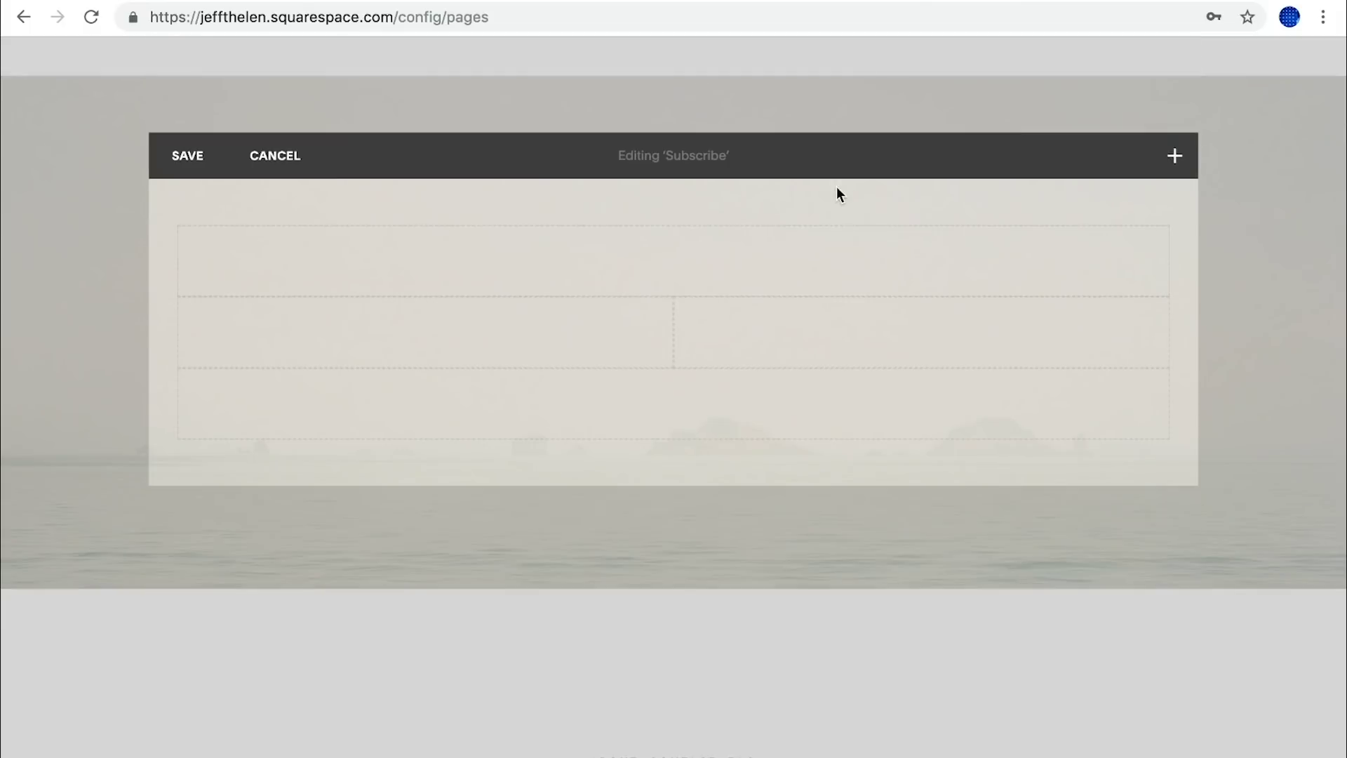
Insert a Code block above the two side-by-side spacers in the Subscribe section and clear its placeholder HTML.
mouse_move(491, 317)
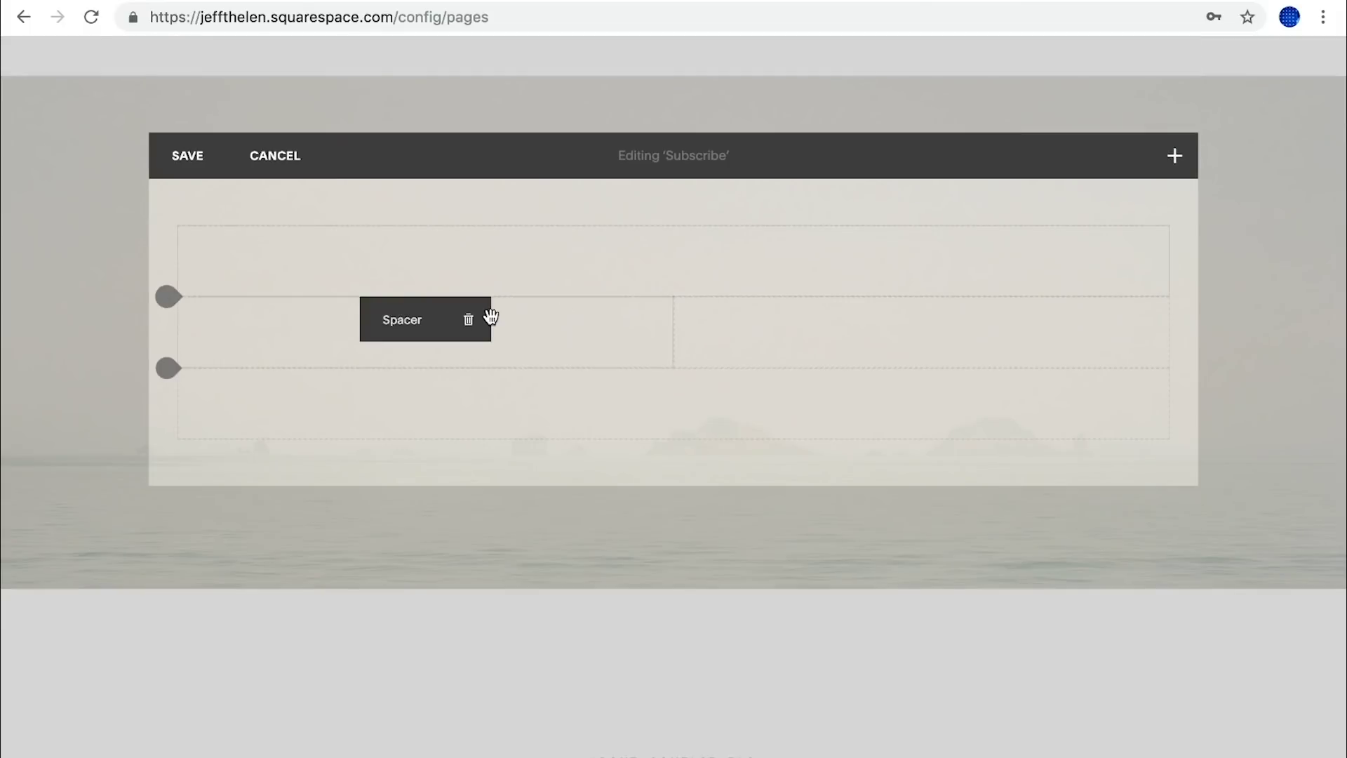
left_click(181, 301)
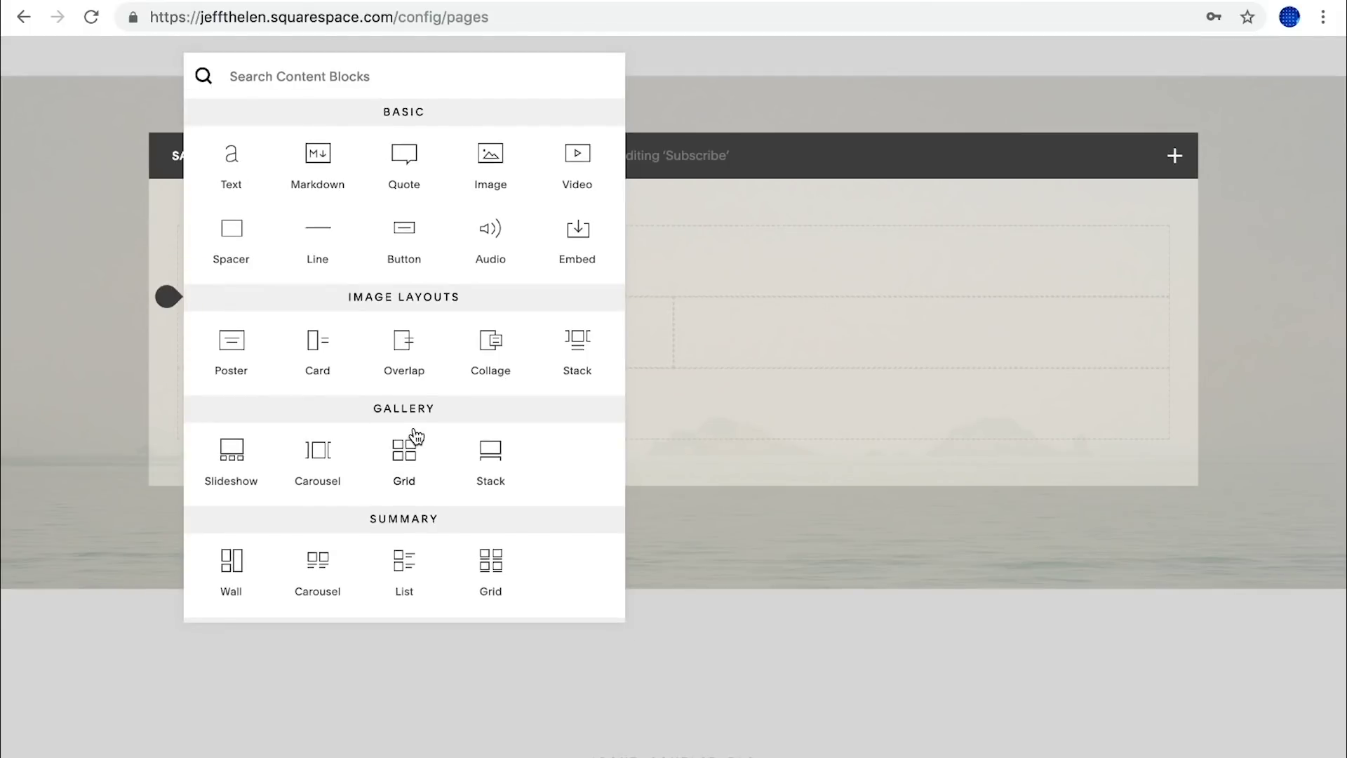
scroll(416, 436, "down", 3)
scroll(416, 437, "down", 1)
left_click(492, 449)
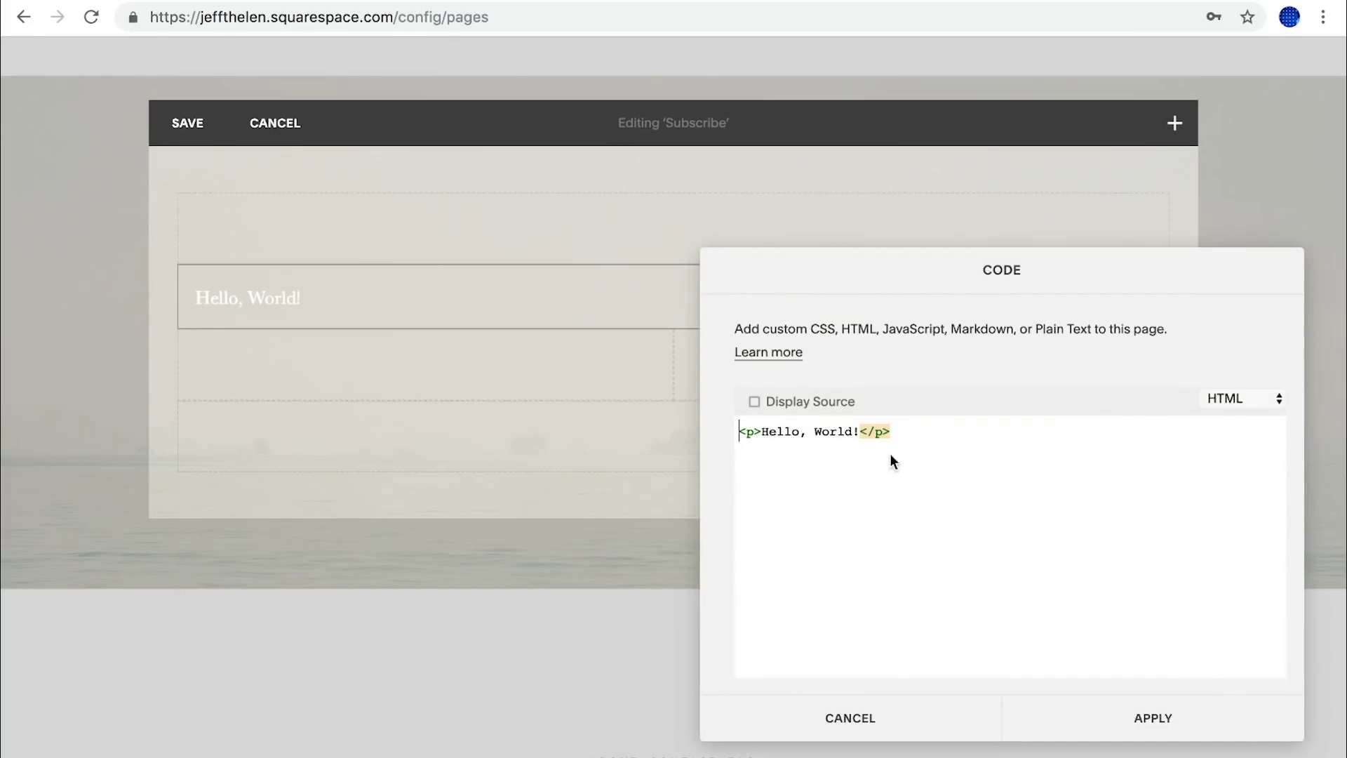
triple_click(909, 430)
key("BackSpace")
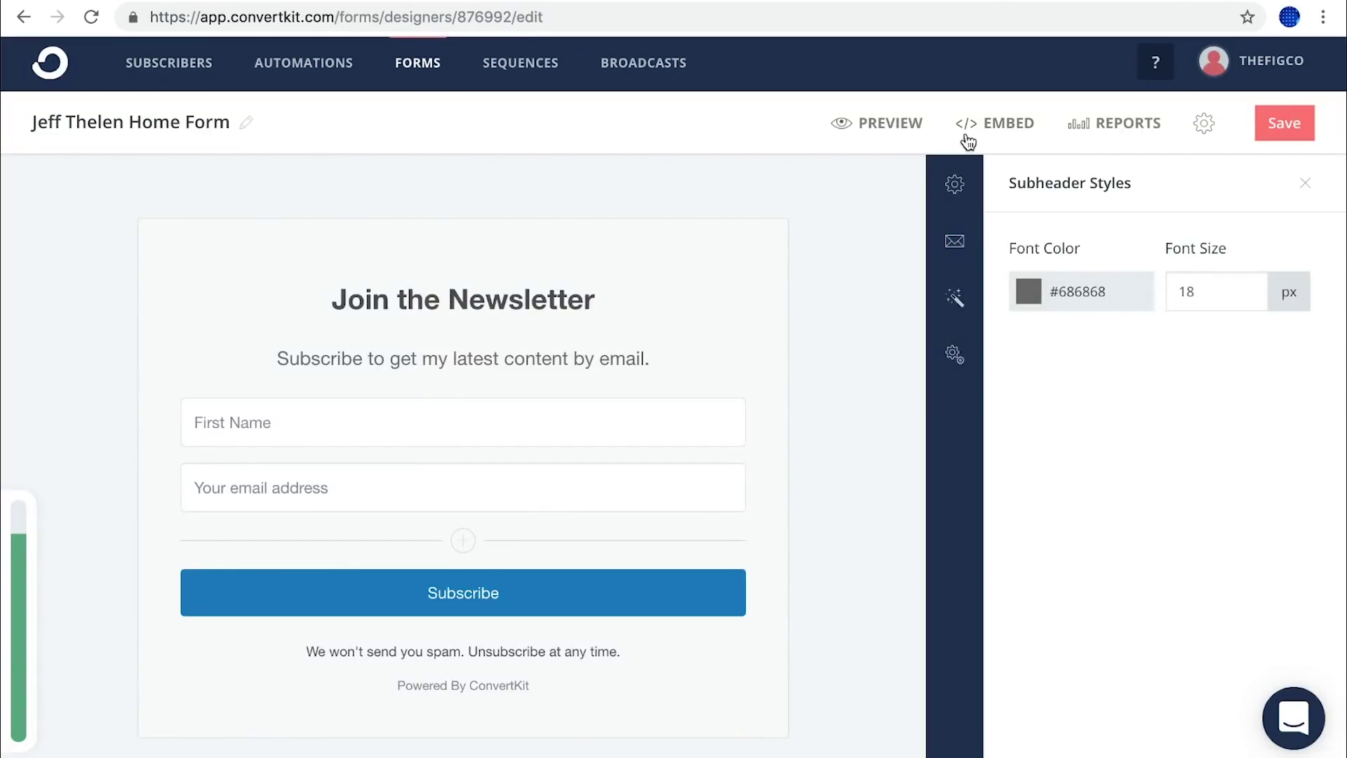
Copy the HTML embed code of the home newsletter form in ConvertKit.
left_click(992, 127)
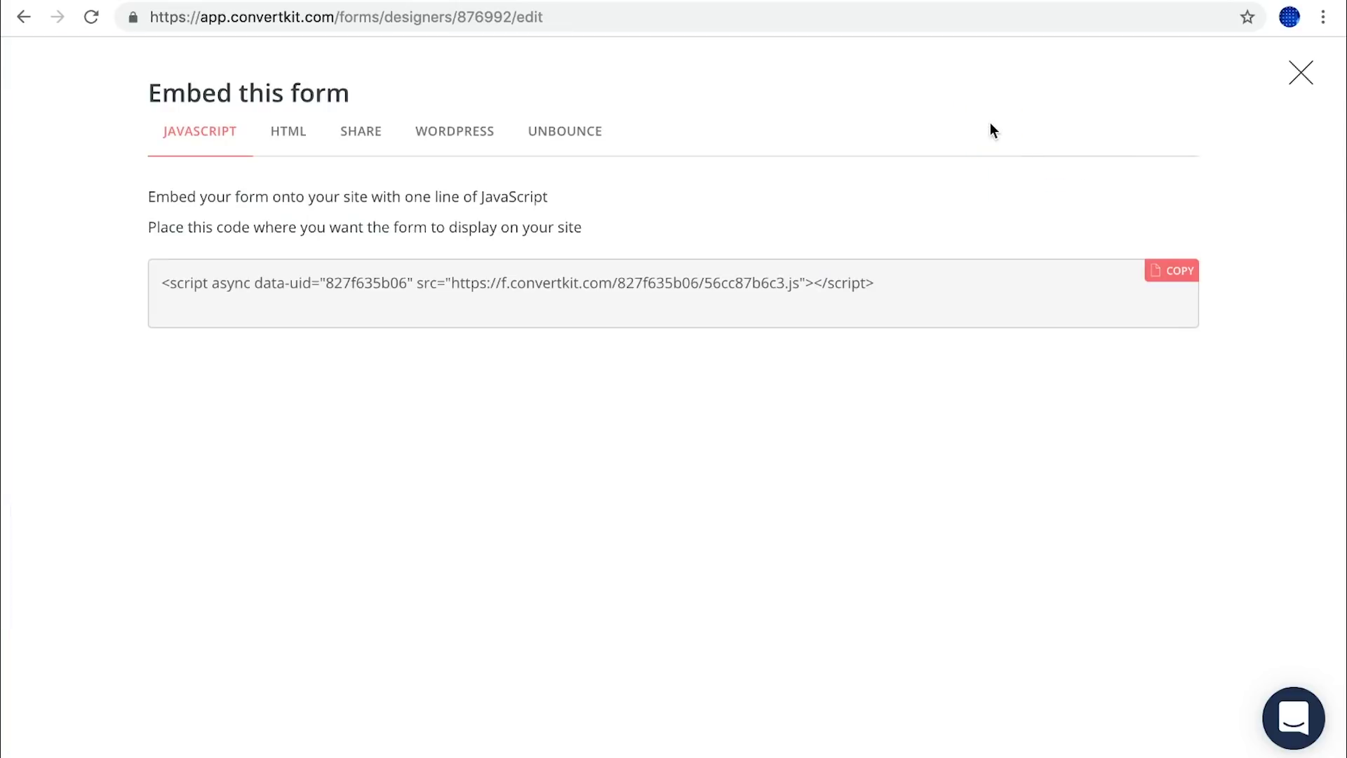
left_click(282, 137)
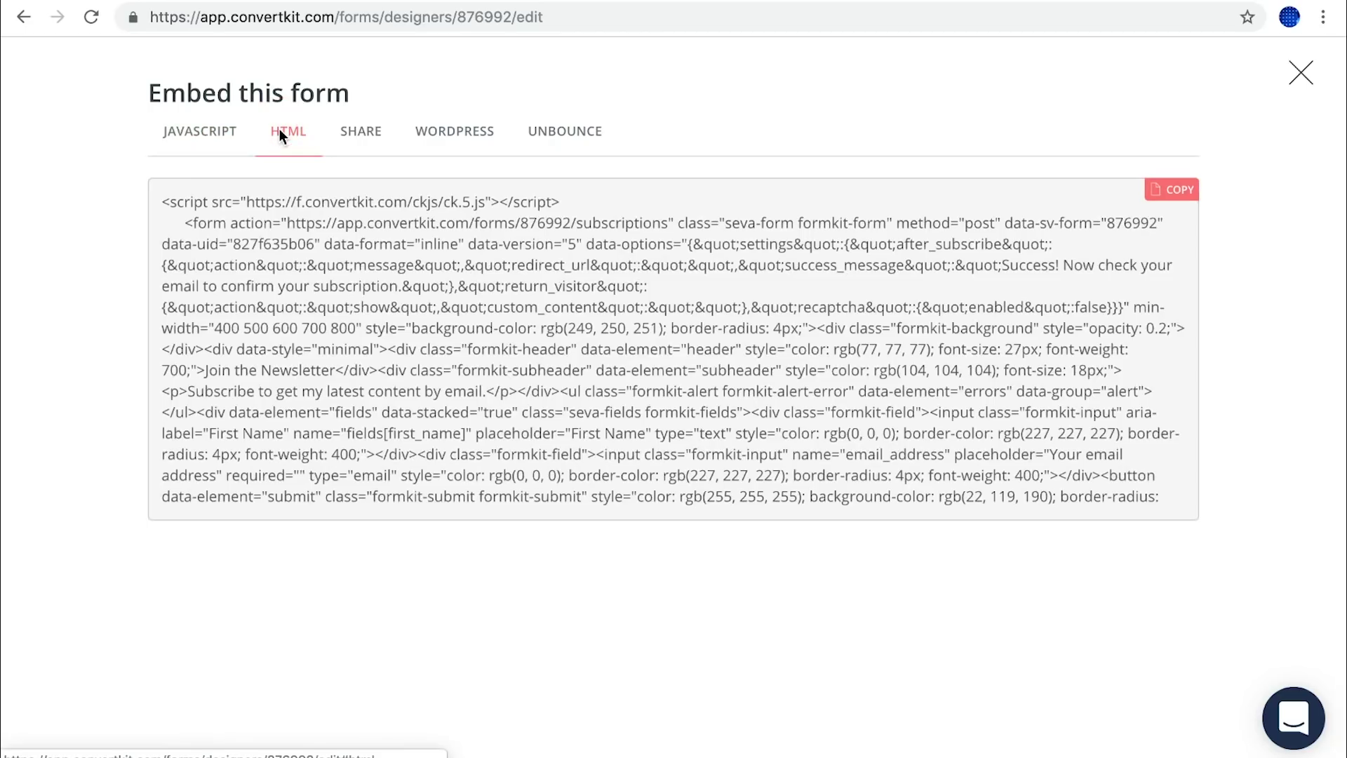
left_click(1174, 189)
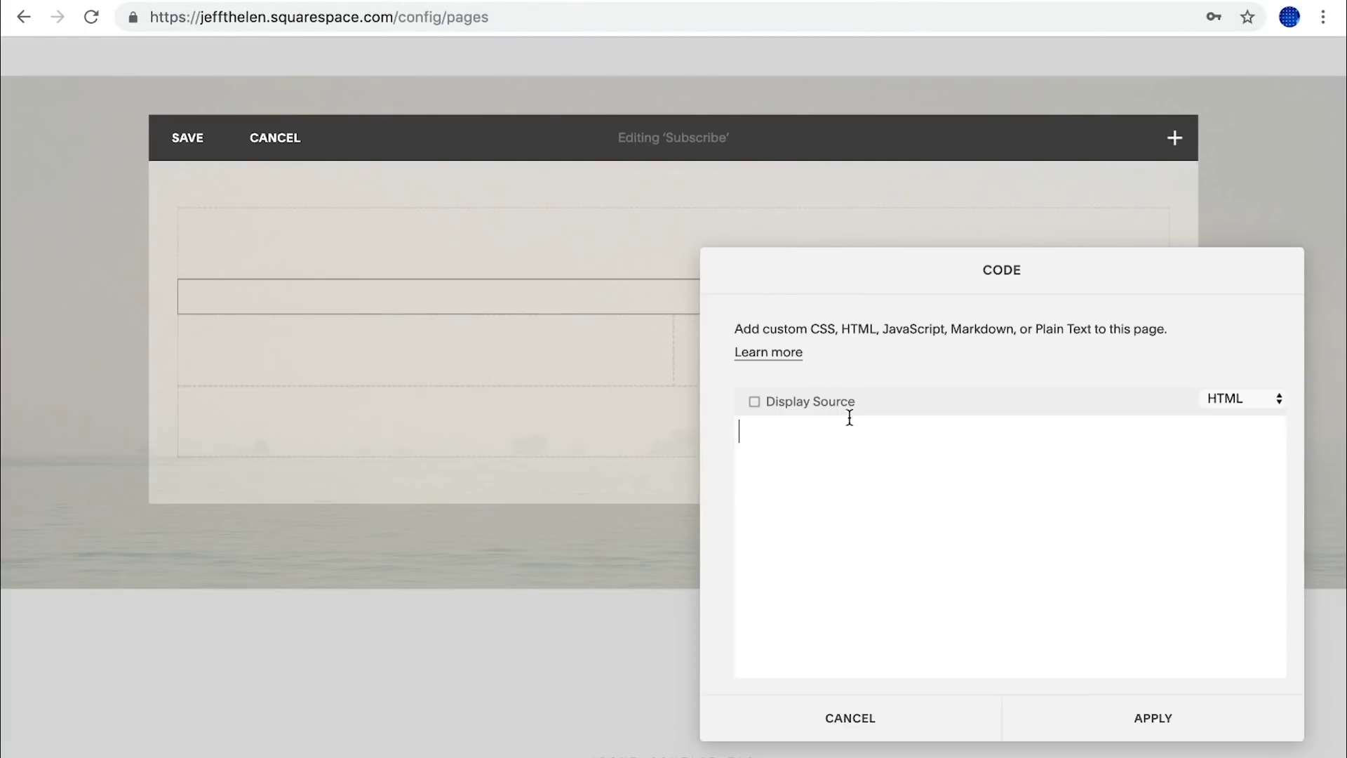
Paste the copied form HTML into the Squarespace Code block, apply it and save the Subscribe section.
left_click(831, 476)
key("super+v")
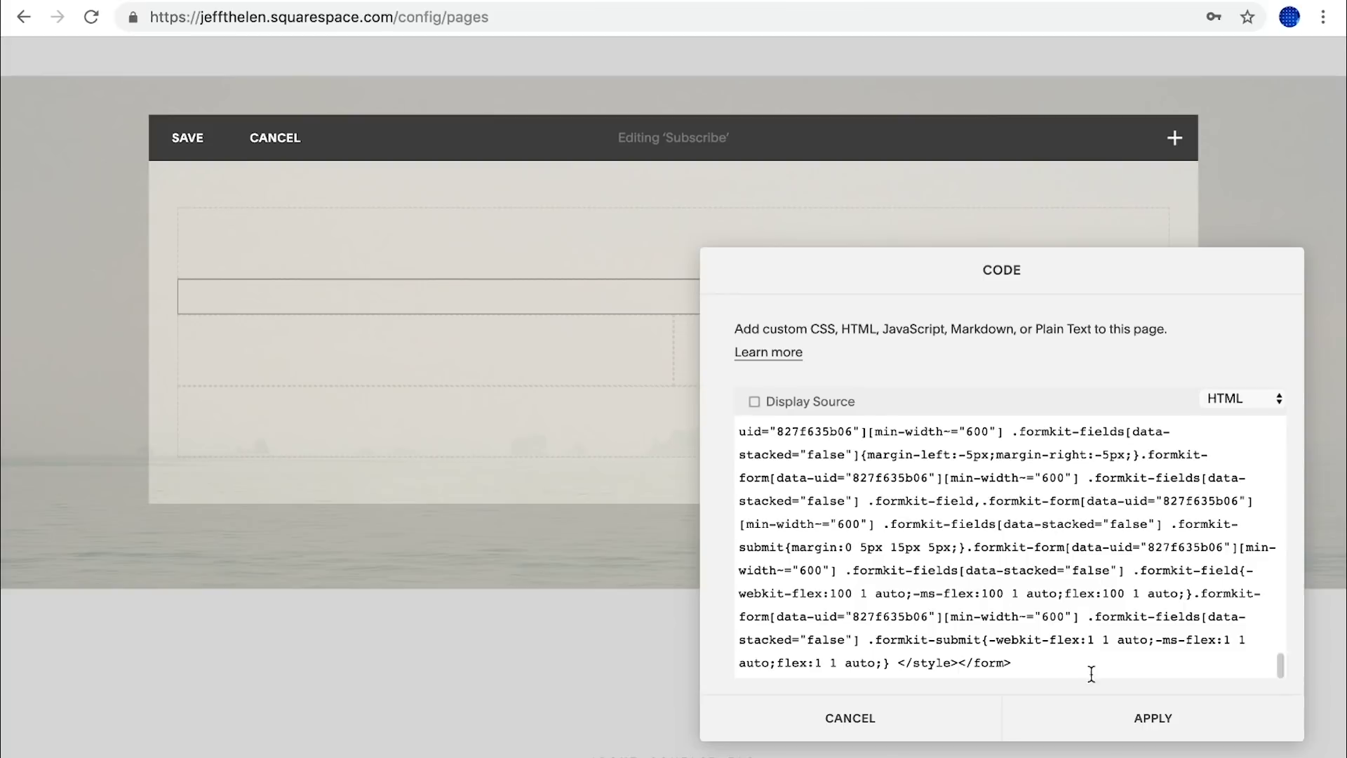
left_click(1138, 729)
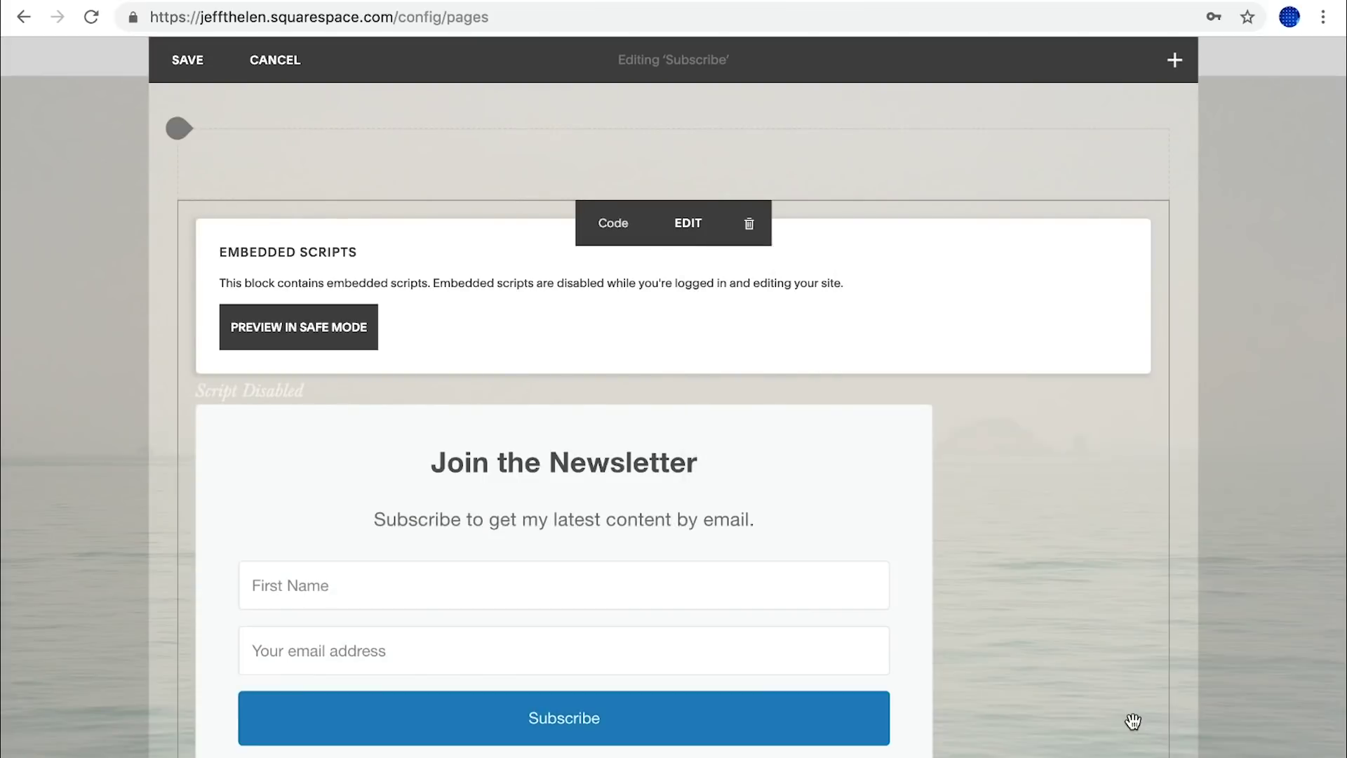
left_click(196, 66)
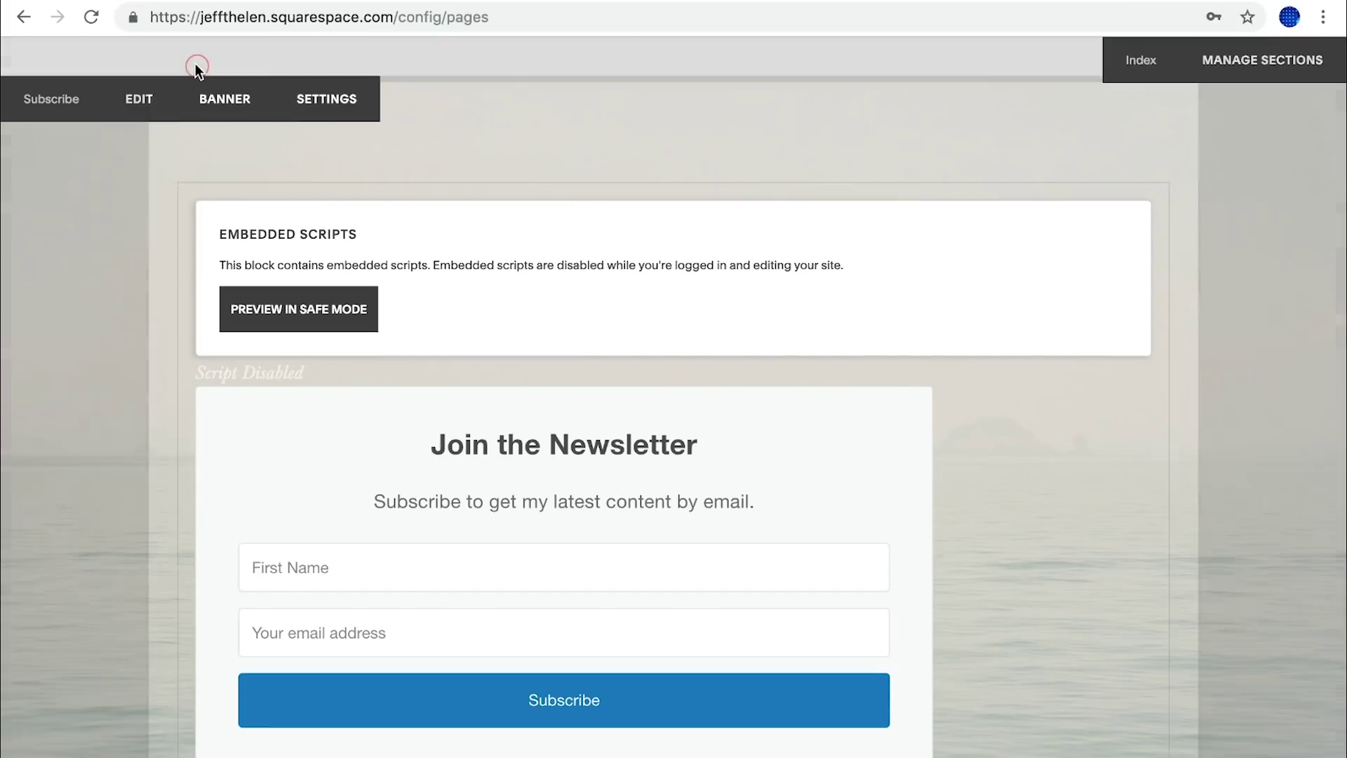
Replace the Subscribe section's banner image with bricks-brickwall-brickwork-1092364.jpg and save the page settings.
scroll(442, 242, "down", 4)
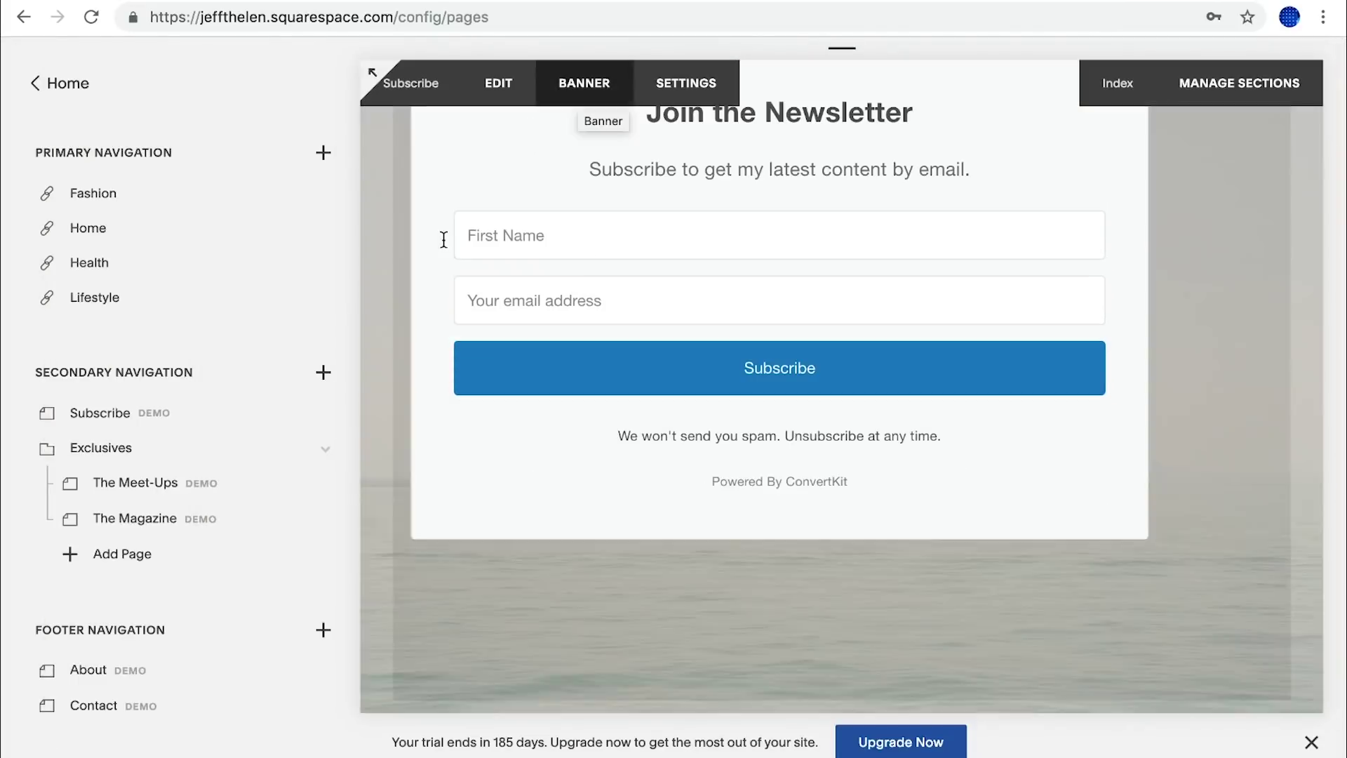
scroll(428, 248, "up", 1)
scroll(428, 249, "up", 2)
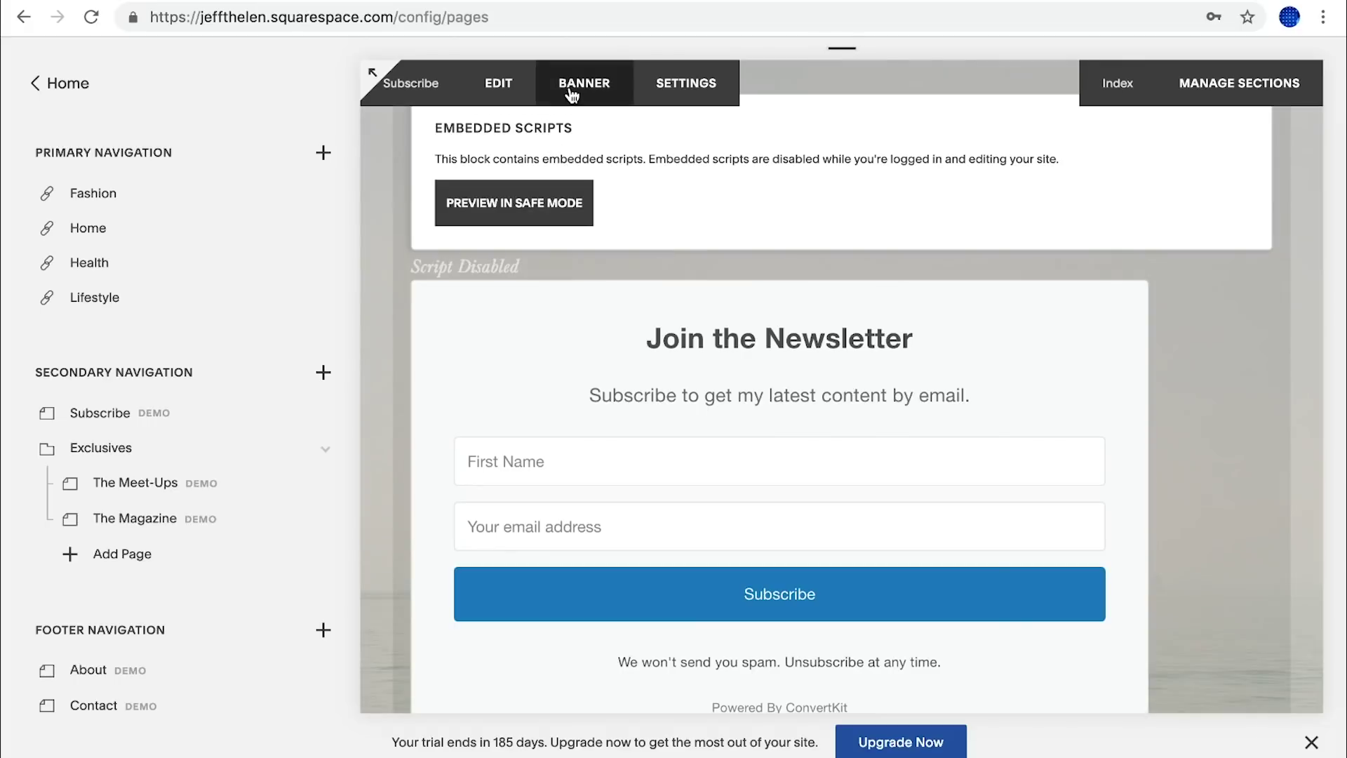
left_click(574, 93)
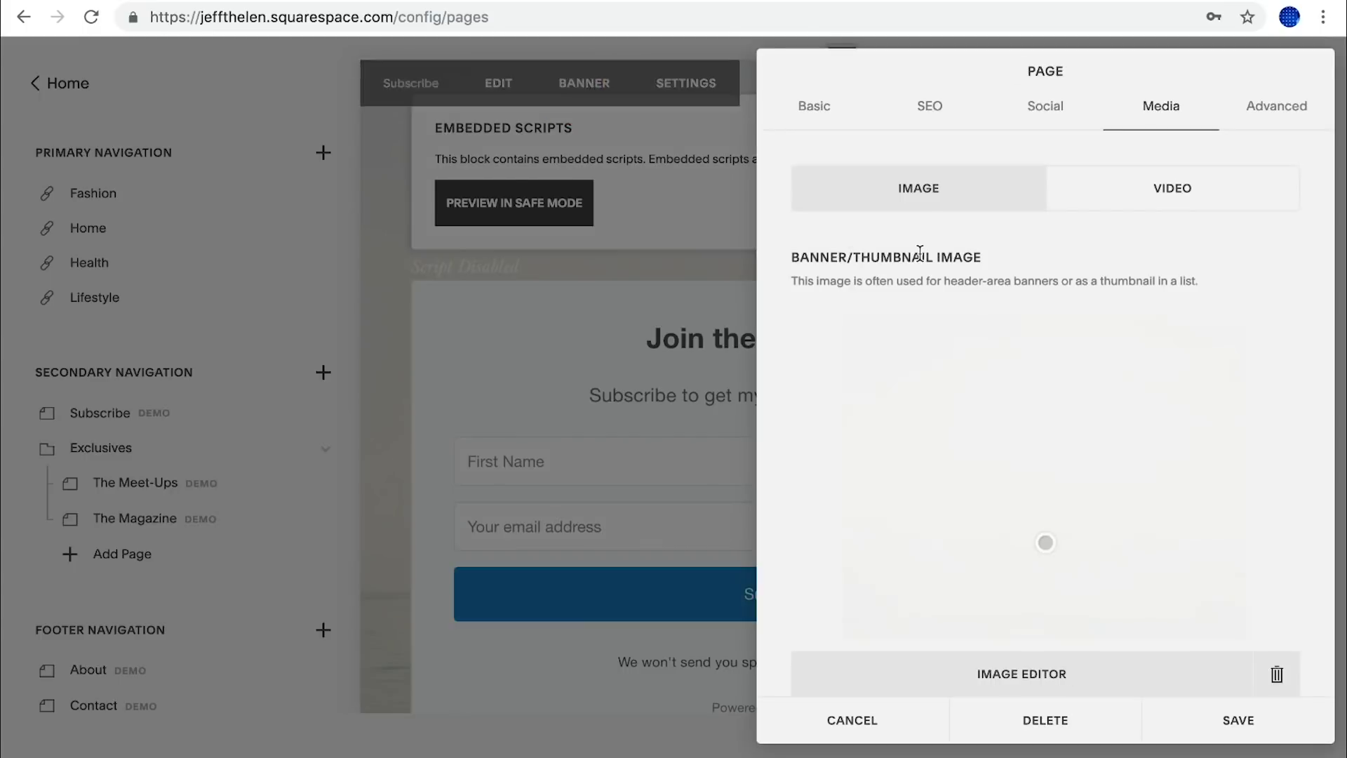
left_click(1277, 675)
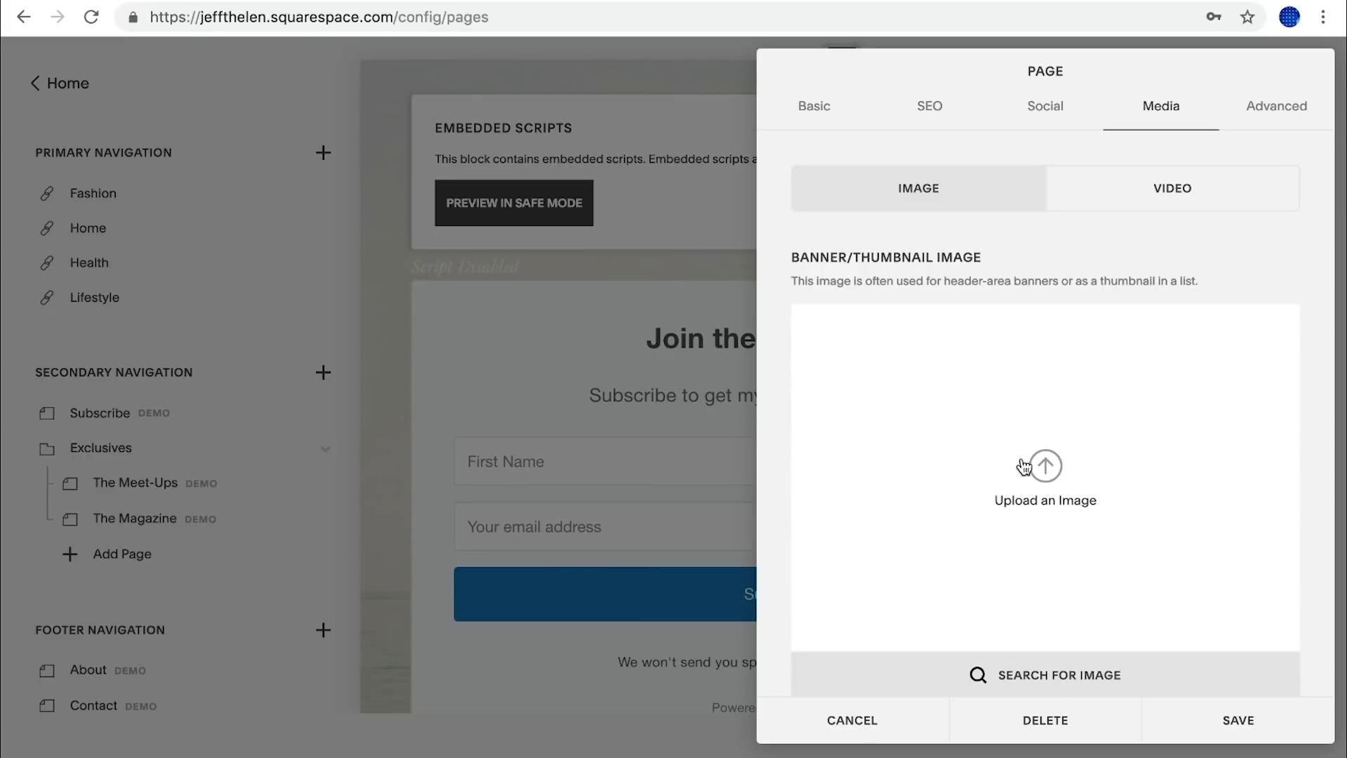
left_click(1060, 477)
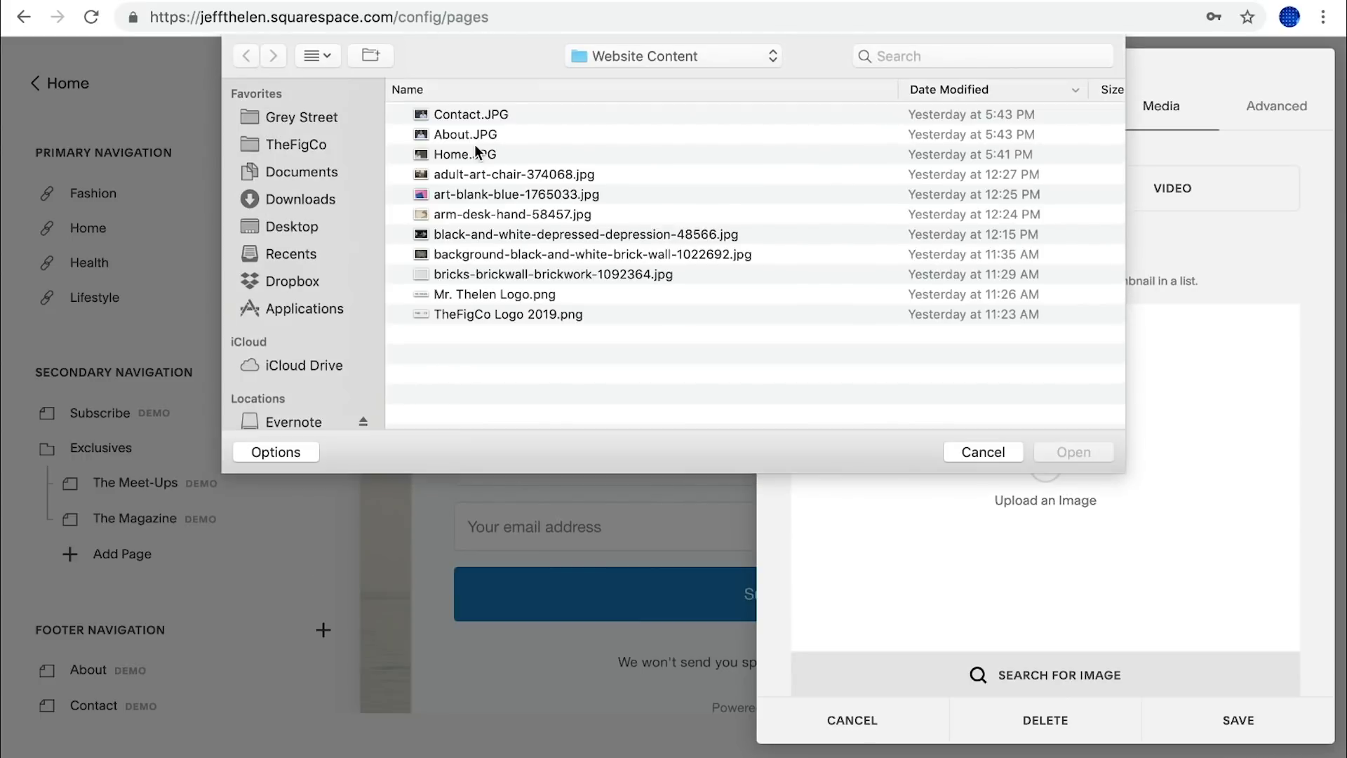
double_click(469, 277)
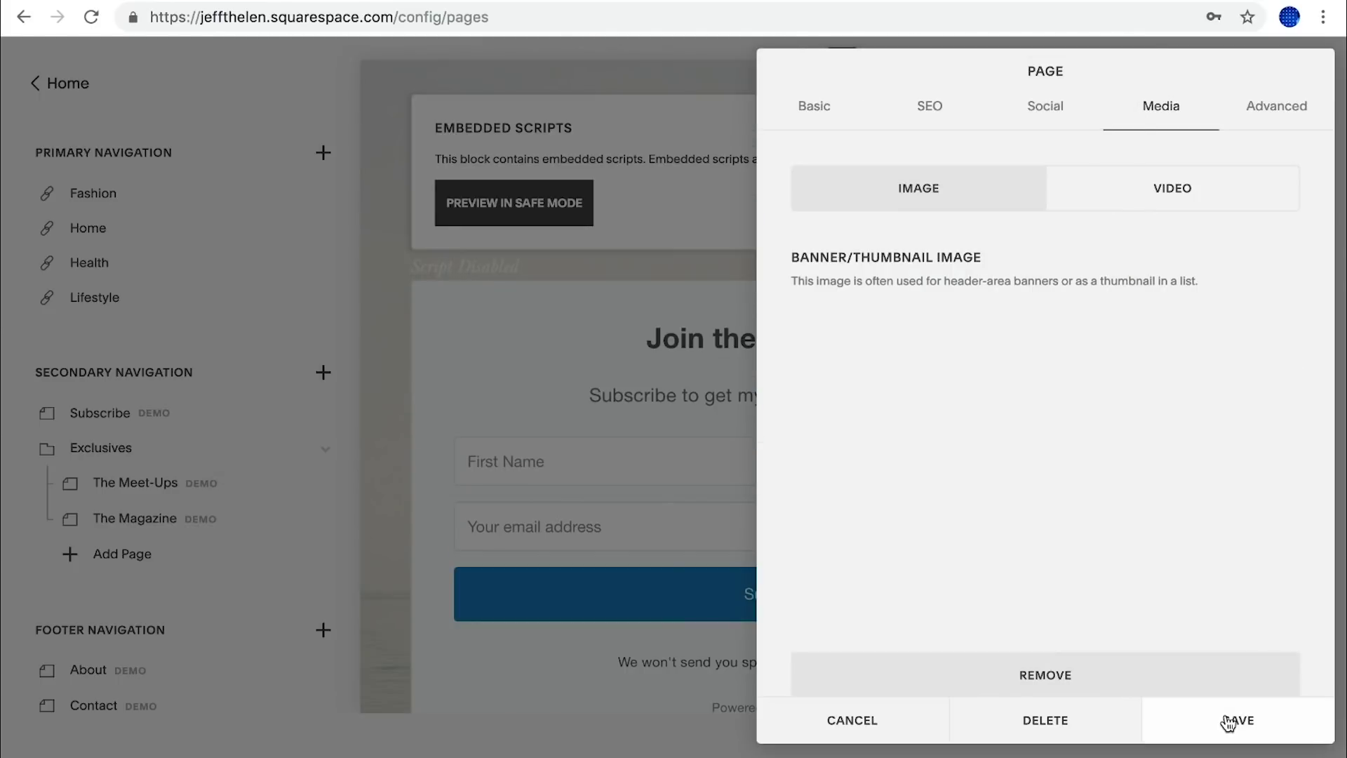
left_click(1229, 721)
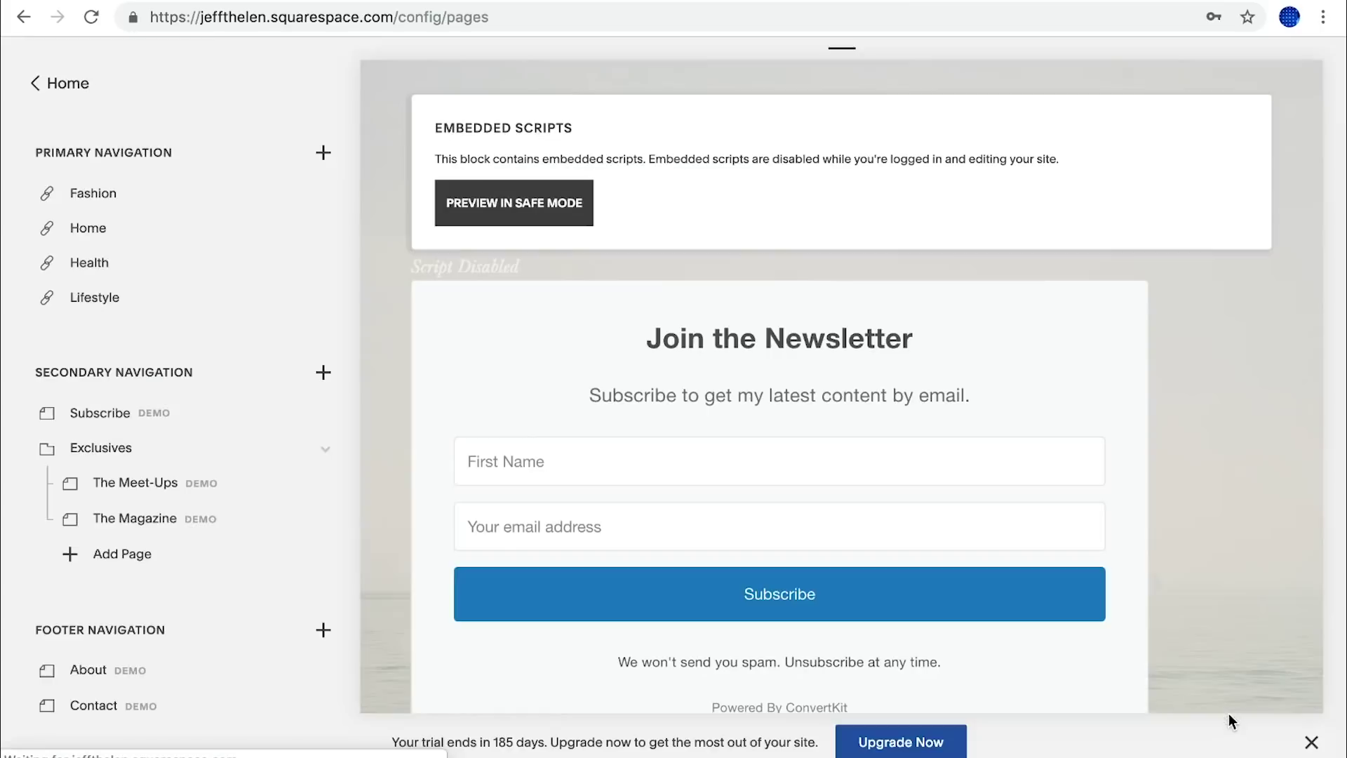
scroll(1081, 404, "down", 5)
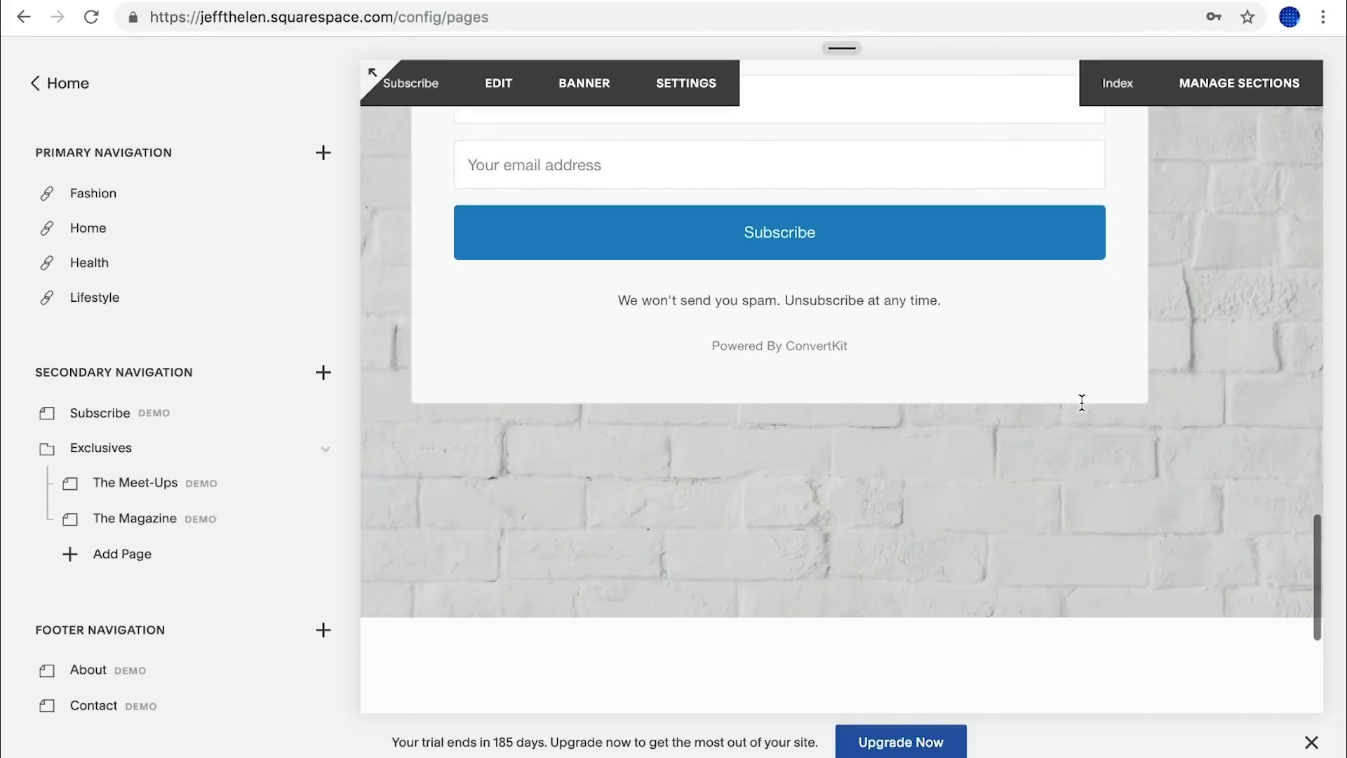
scroll(1081, 402, "down", 5)
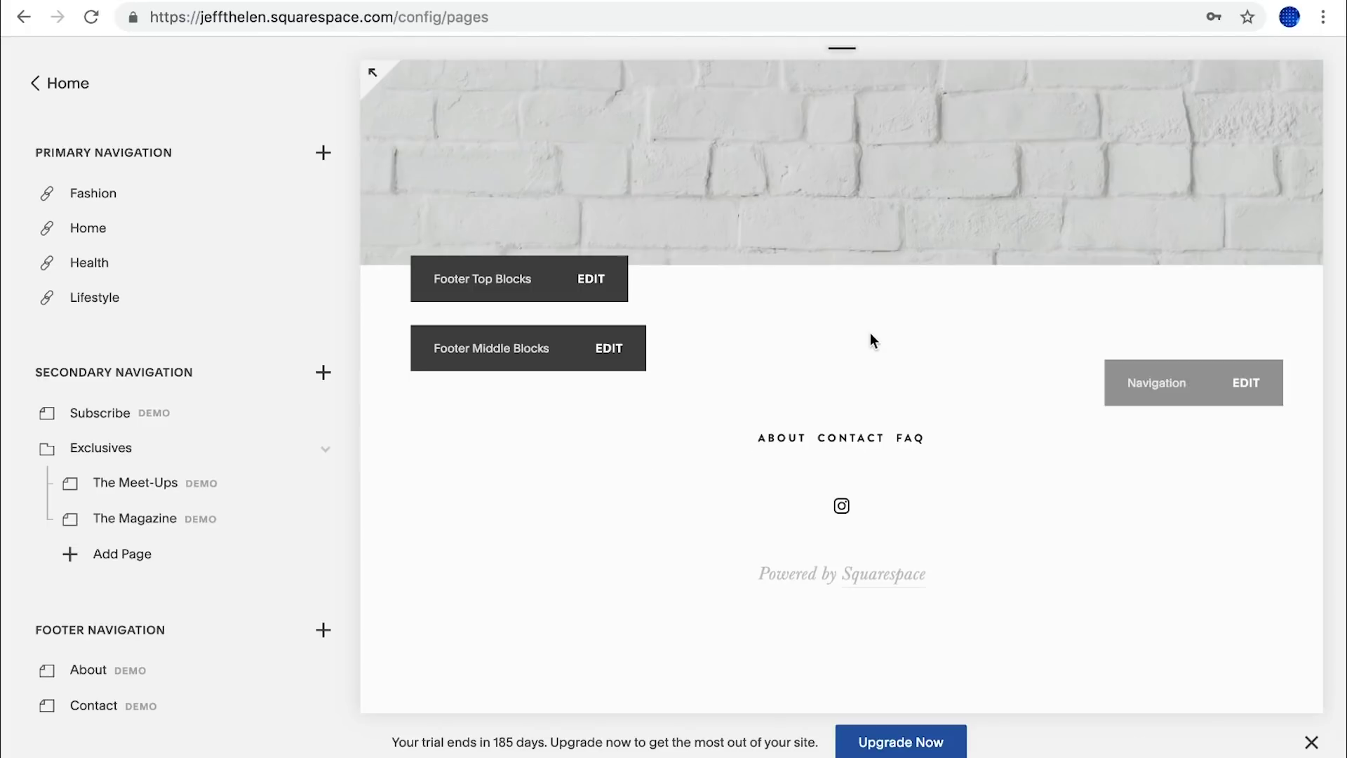
scroll(870, 333, "up", 2)
scroll(806, 176, "up", 15)
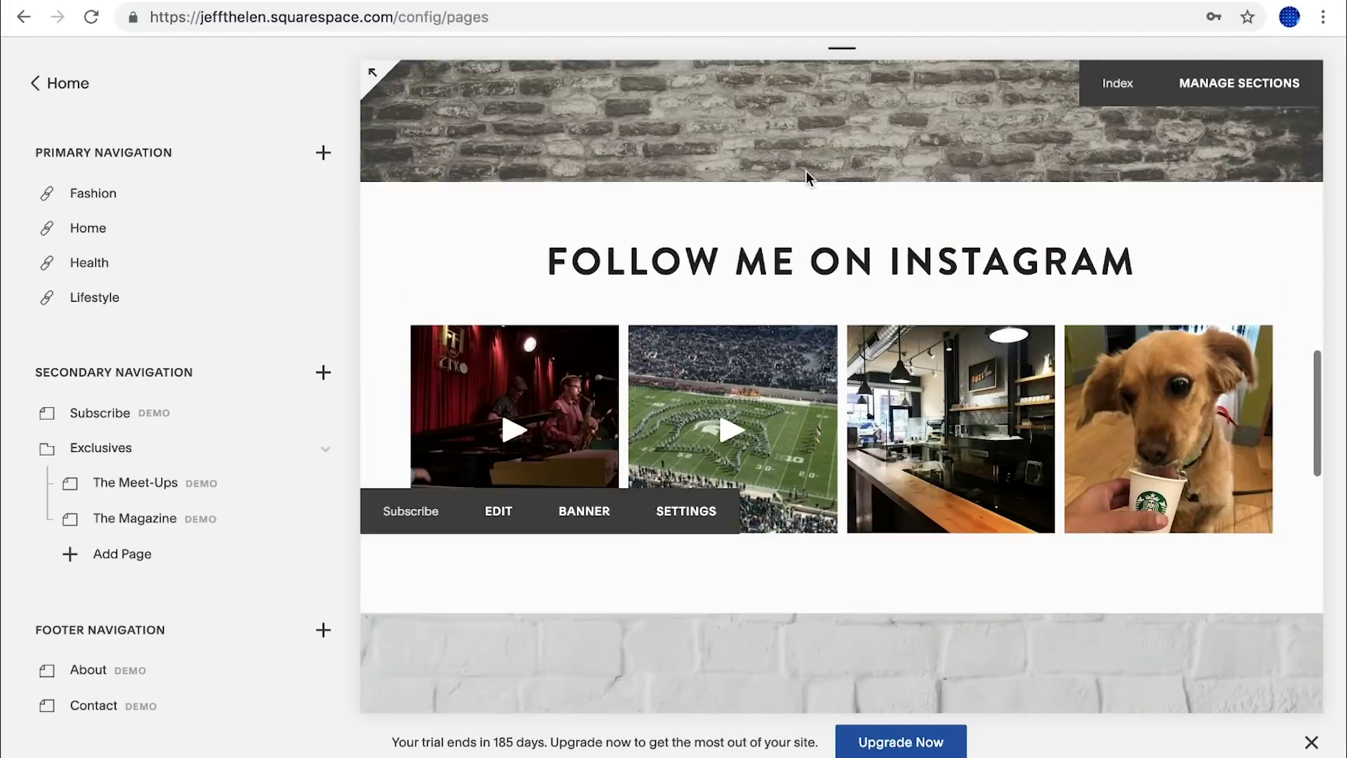
scroll(806, 176, "up", 10)
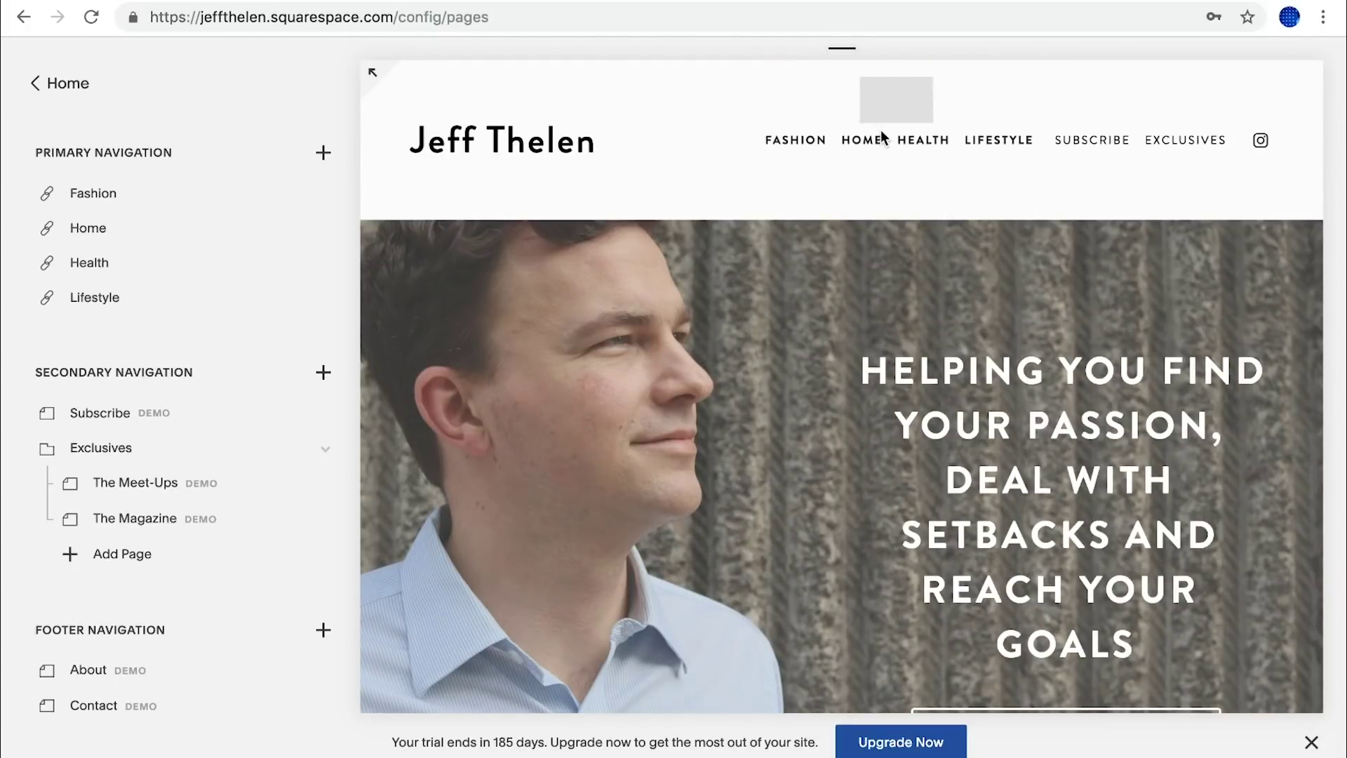
Delete the Fashion, Home, Health and Lifestyle links from the primary navigation.
left_click(18, 195)
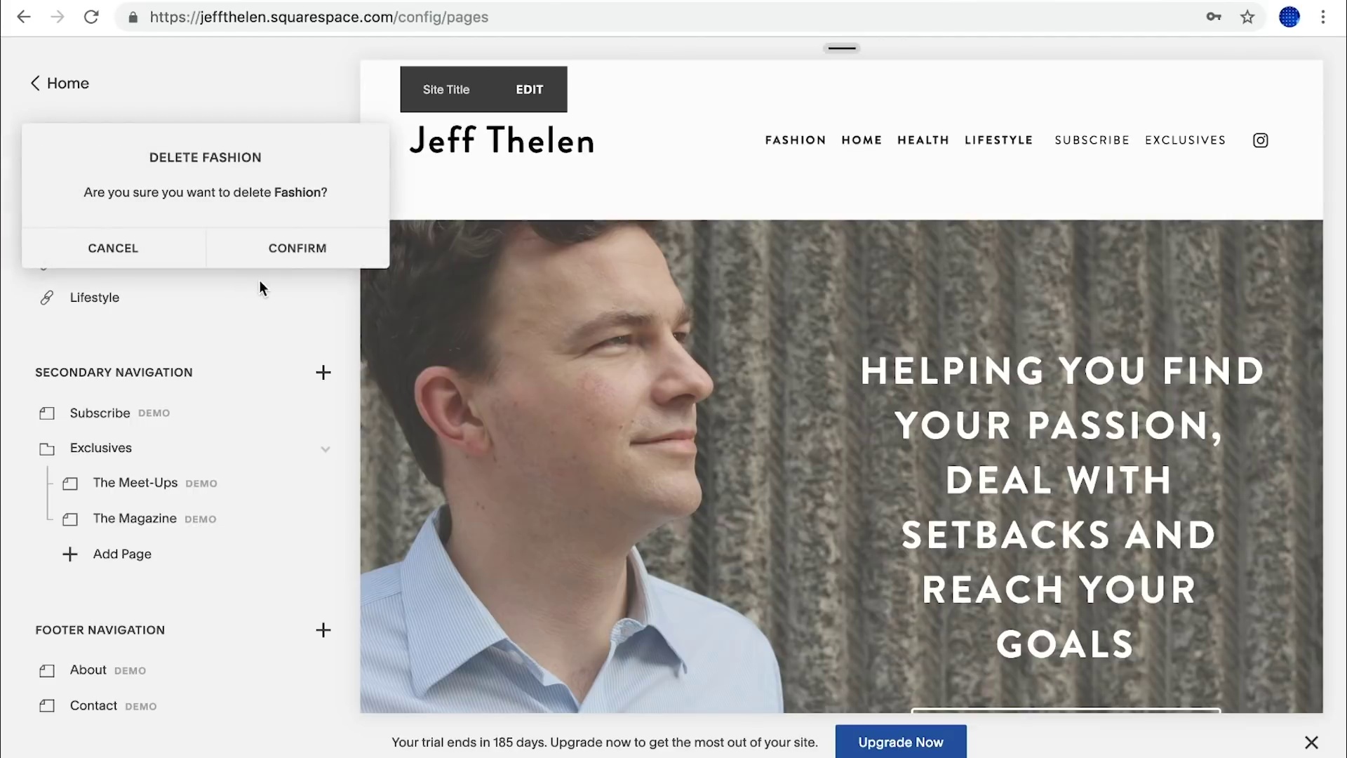
left_click(264, 242)
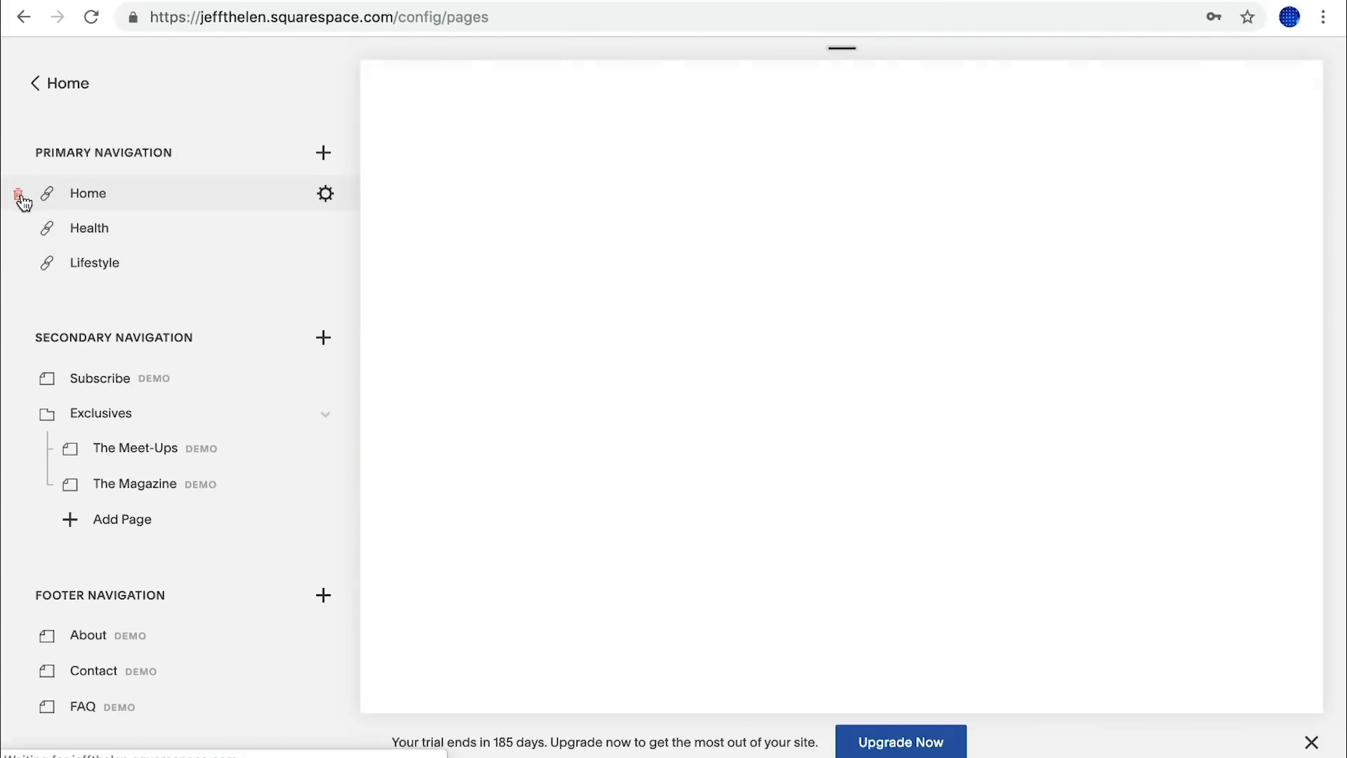
left_click(21, 198)
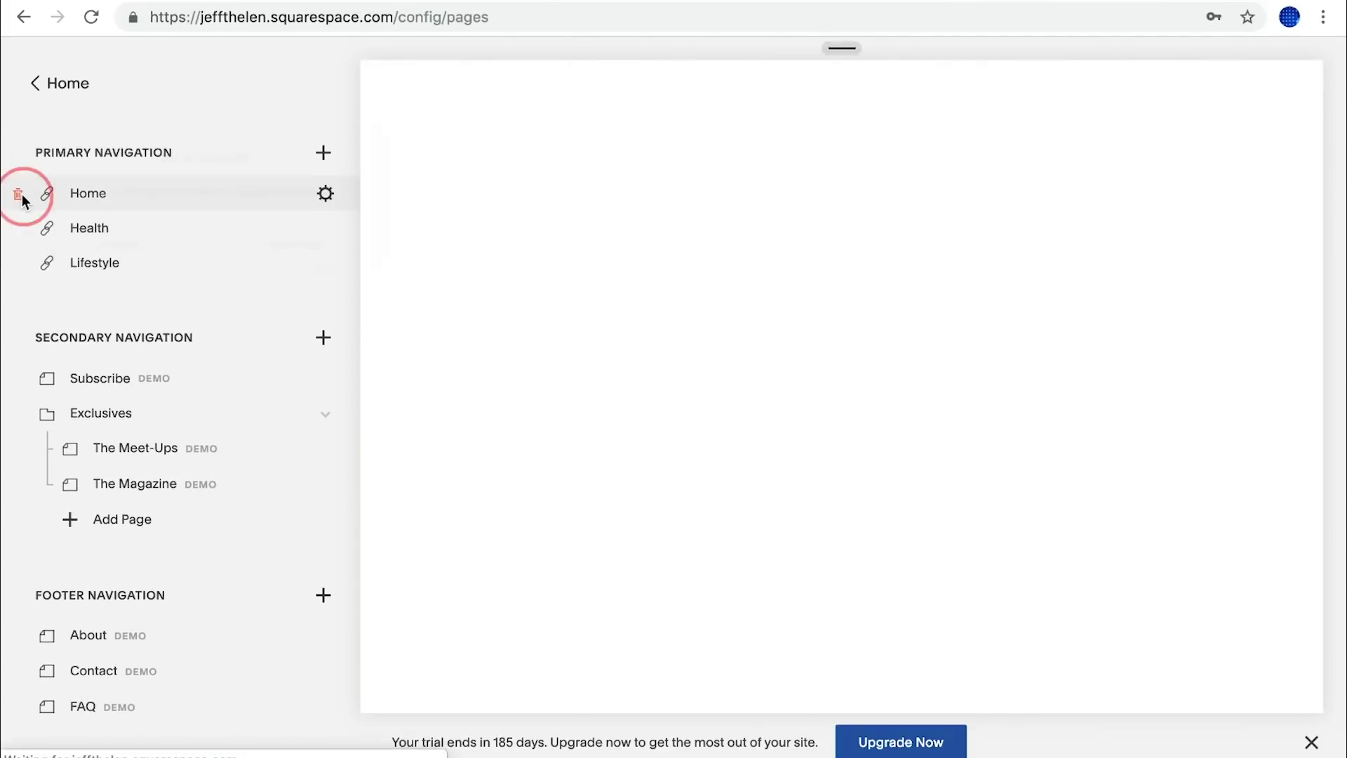
left_click(280, 261)
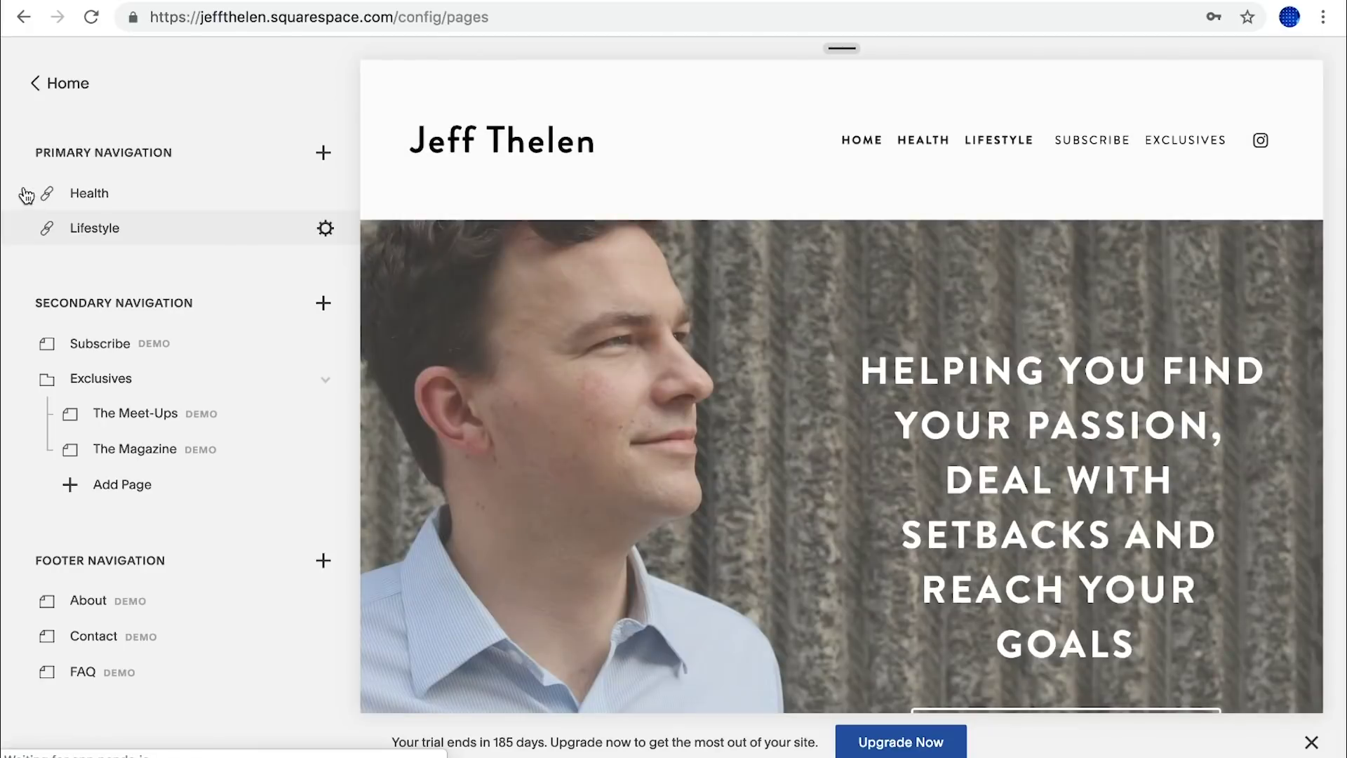
left_click(17, 202)
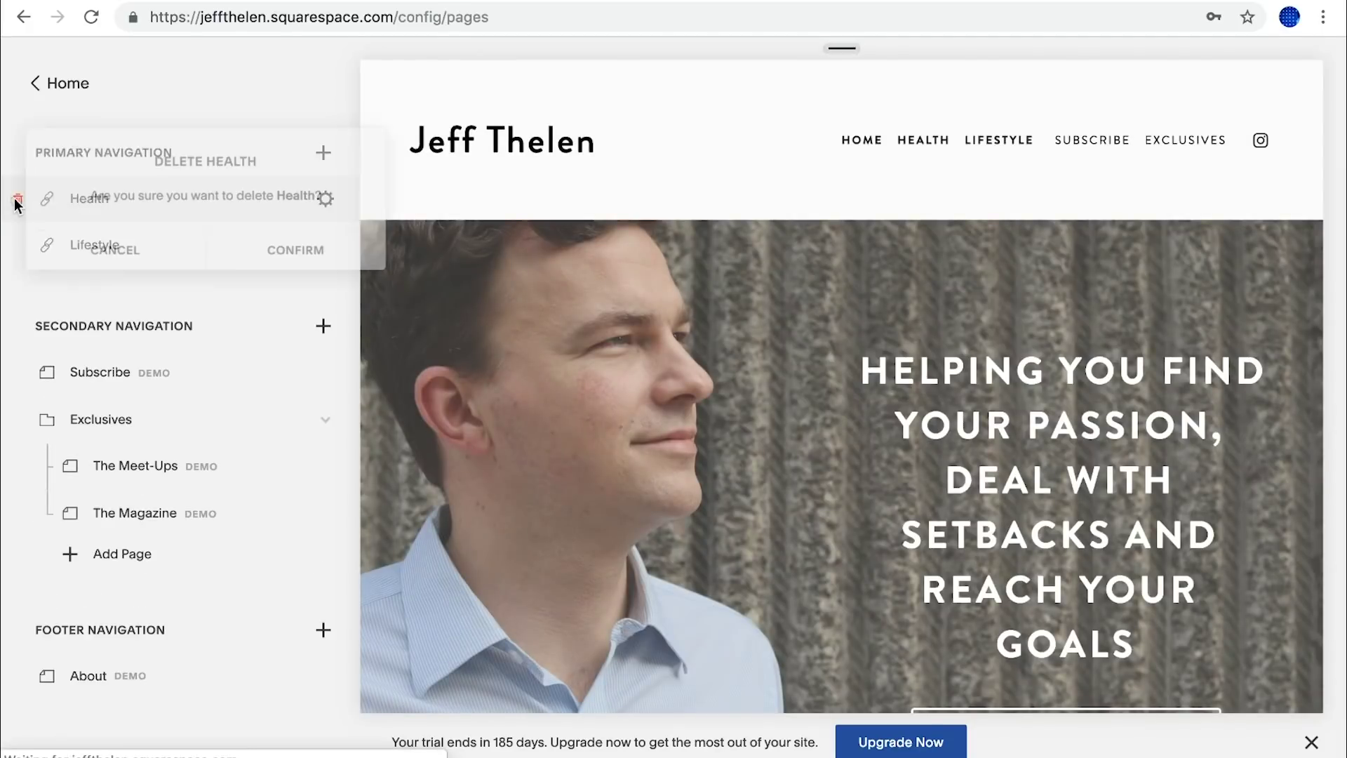
left_click(289, 261)
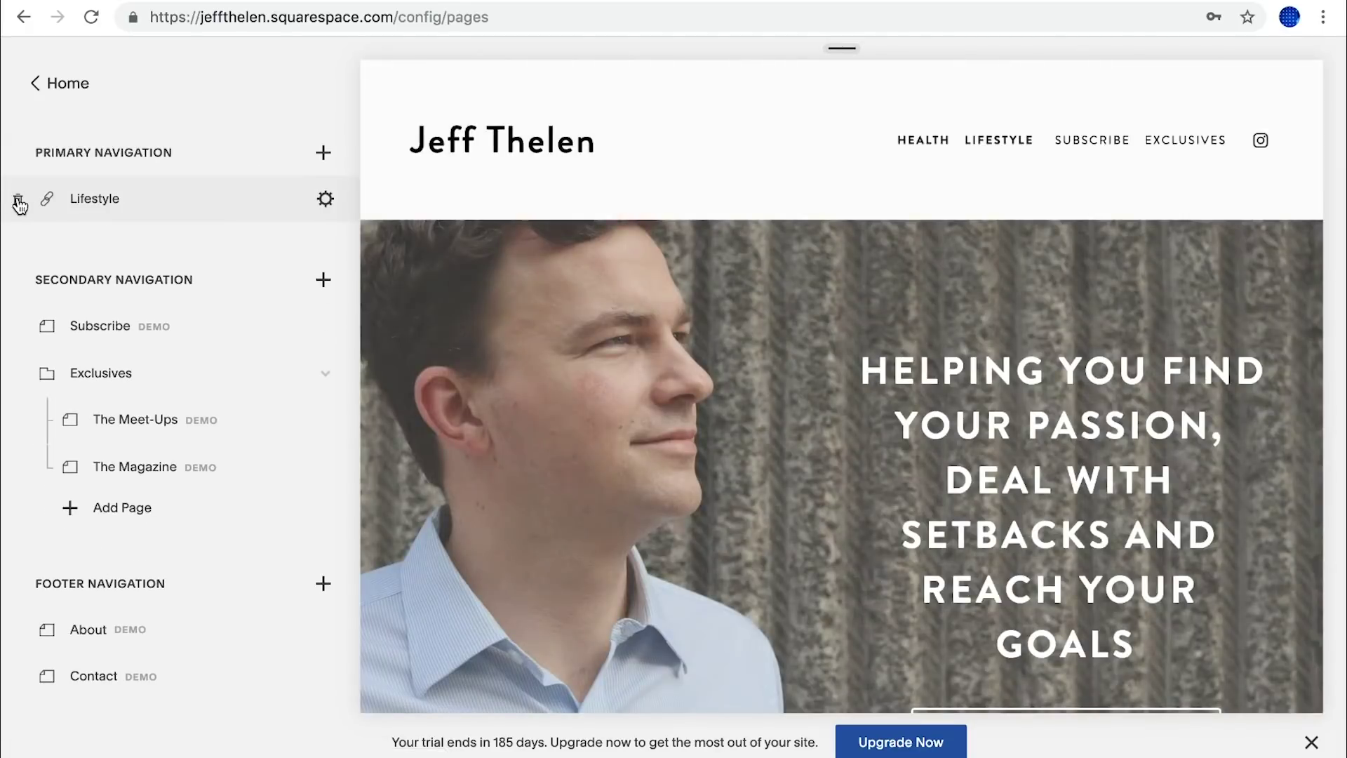
left_click(339, 215)
left_click(314, 266)
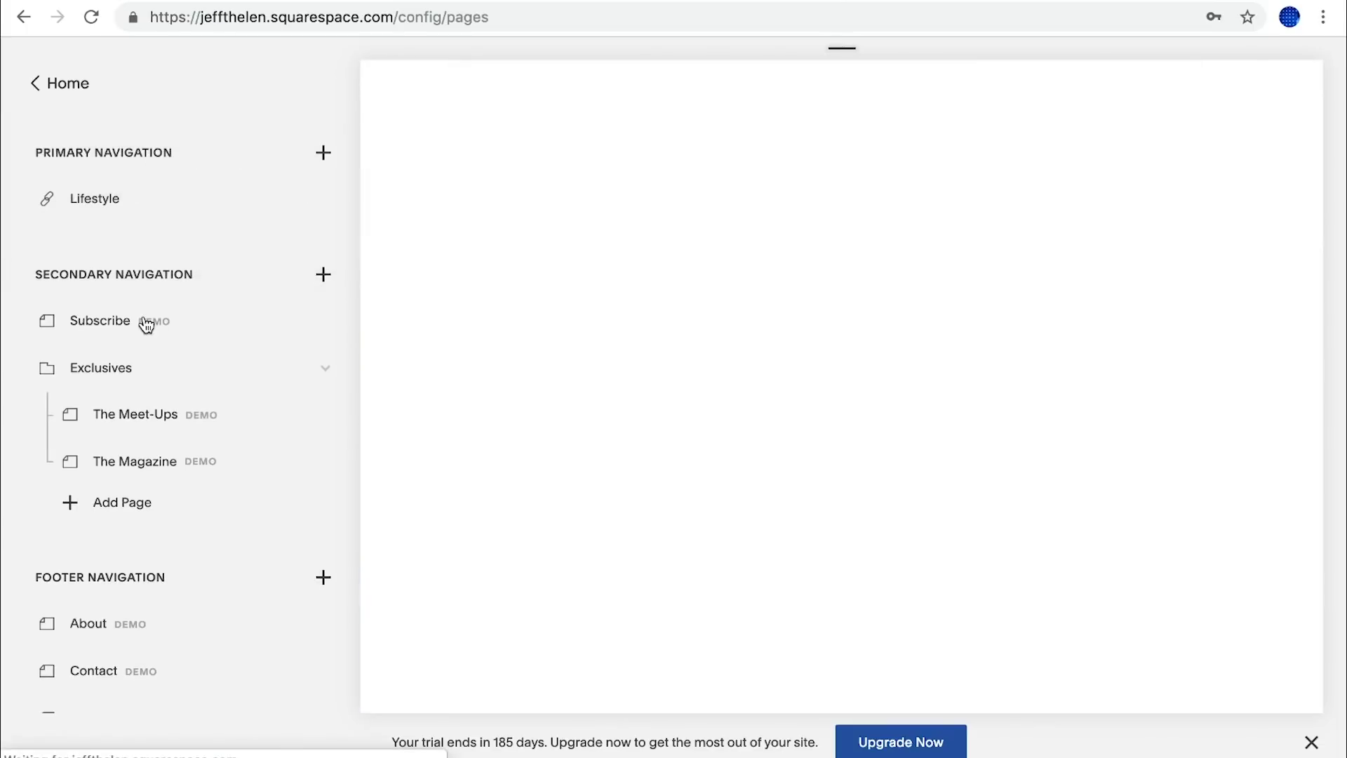
Move the About and Contact pages from the footer navigation into the primary navigation, with Contact below About.
scroll(119, 372, "down", 3)
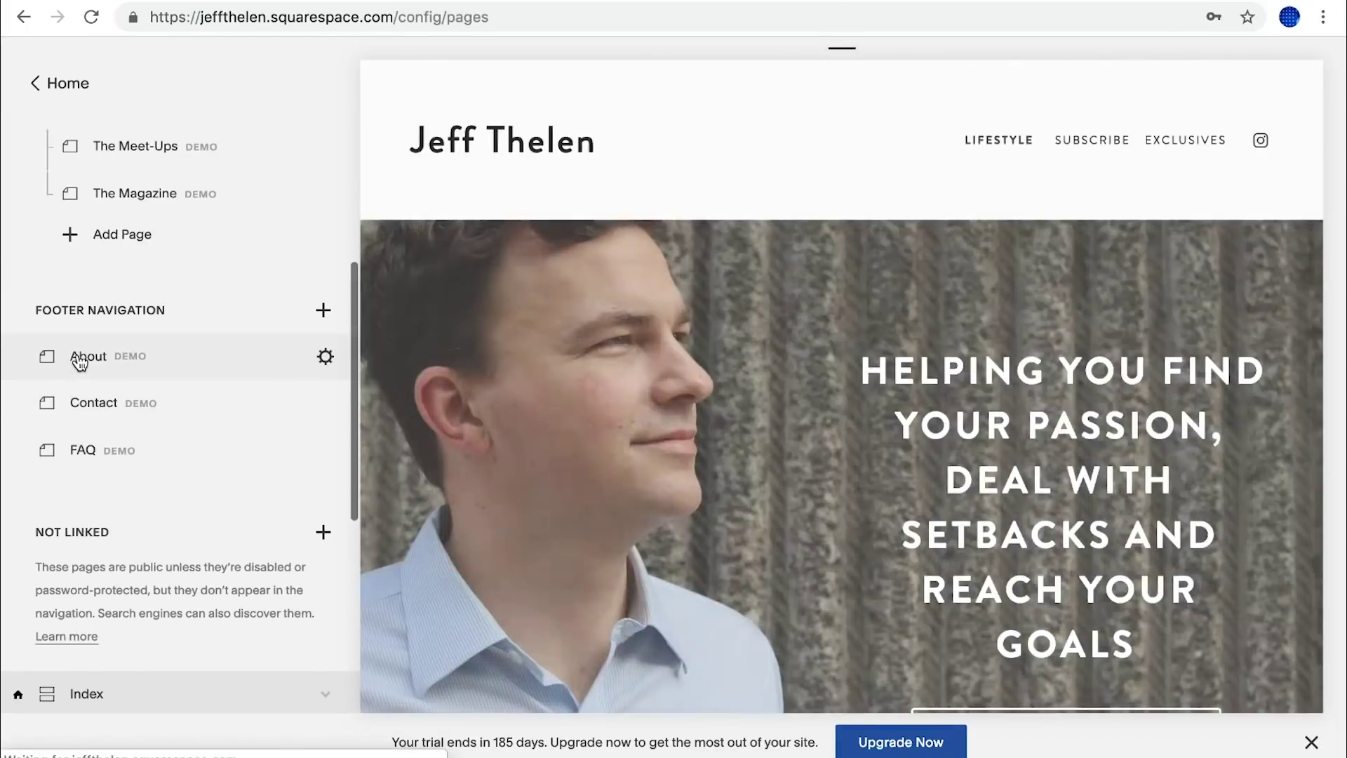
left_click_drag(75, 356, 141, 211)
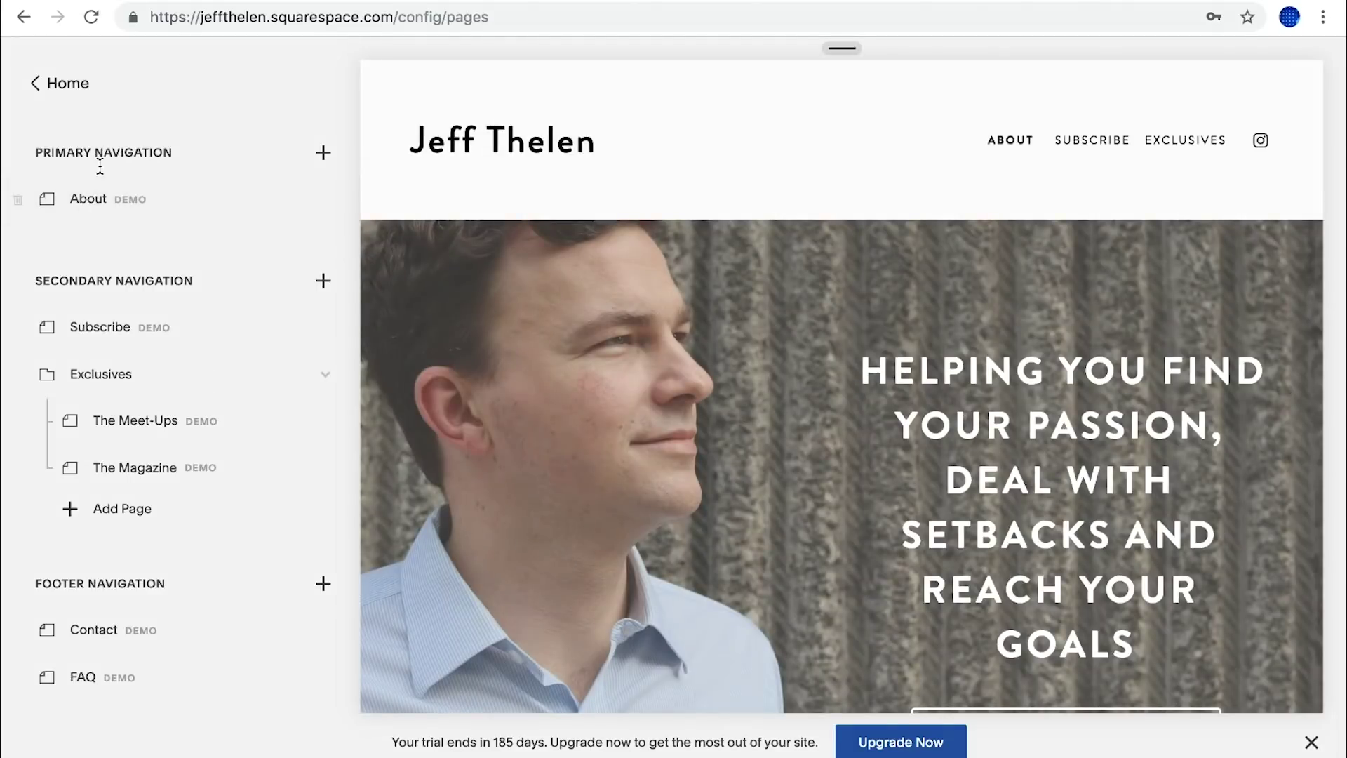
mouse_move(1038, 144)
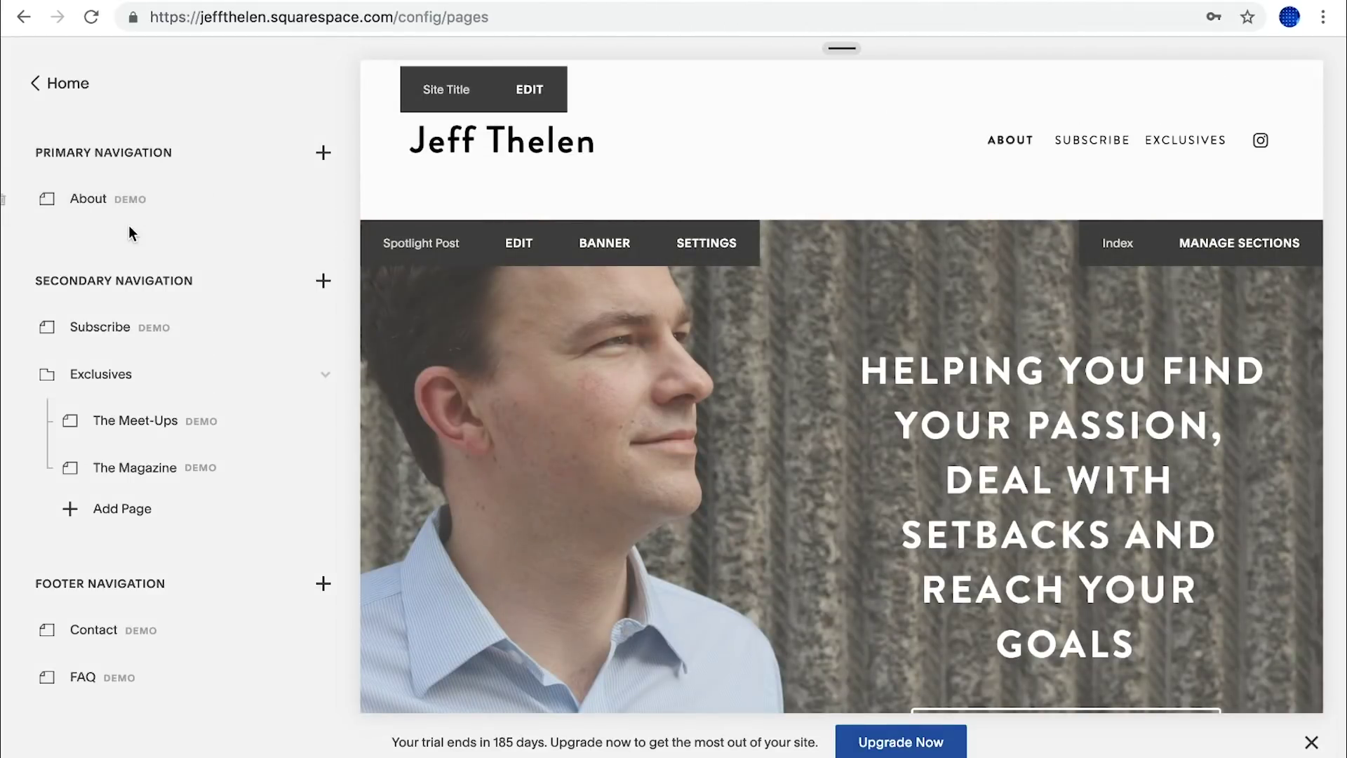
scroll(153, 381, "down", 8)
scroll(164, 509, "down", 1)
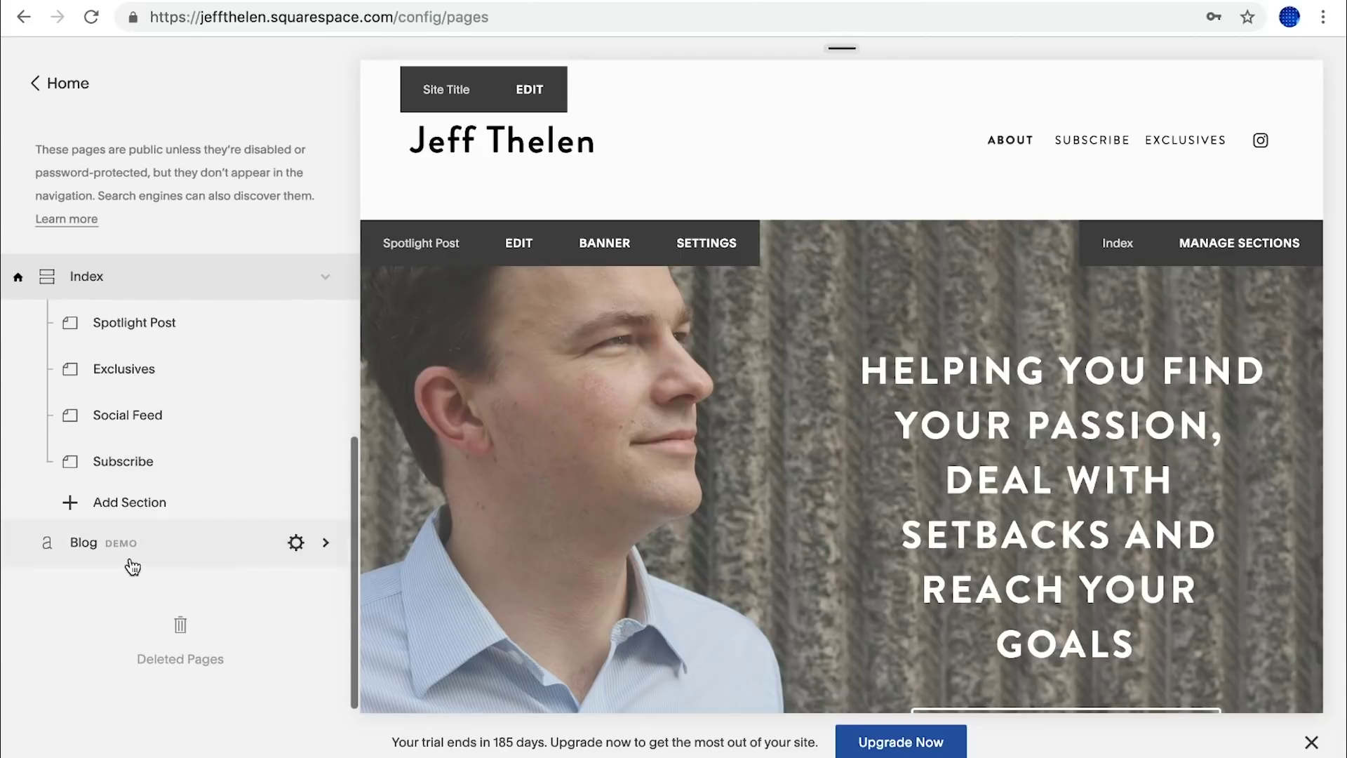
scroll(113, 355, "up", 1)
scroll(113, 356, "up", 4)
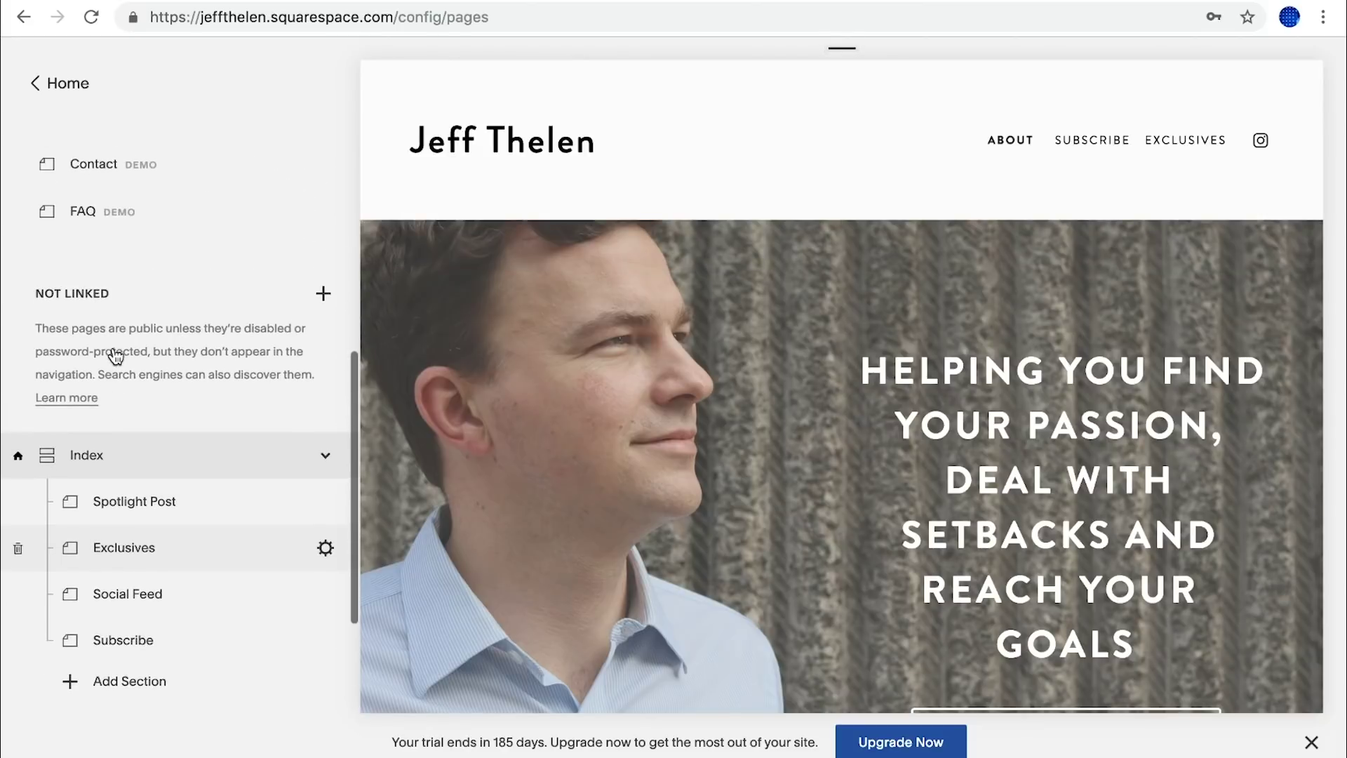
left_click_drag(104, 331, 158, 249)
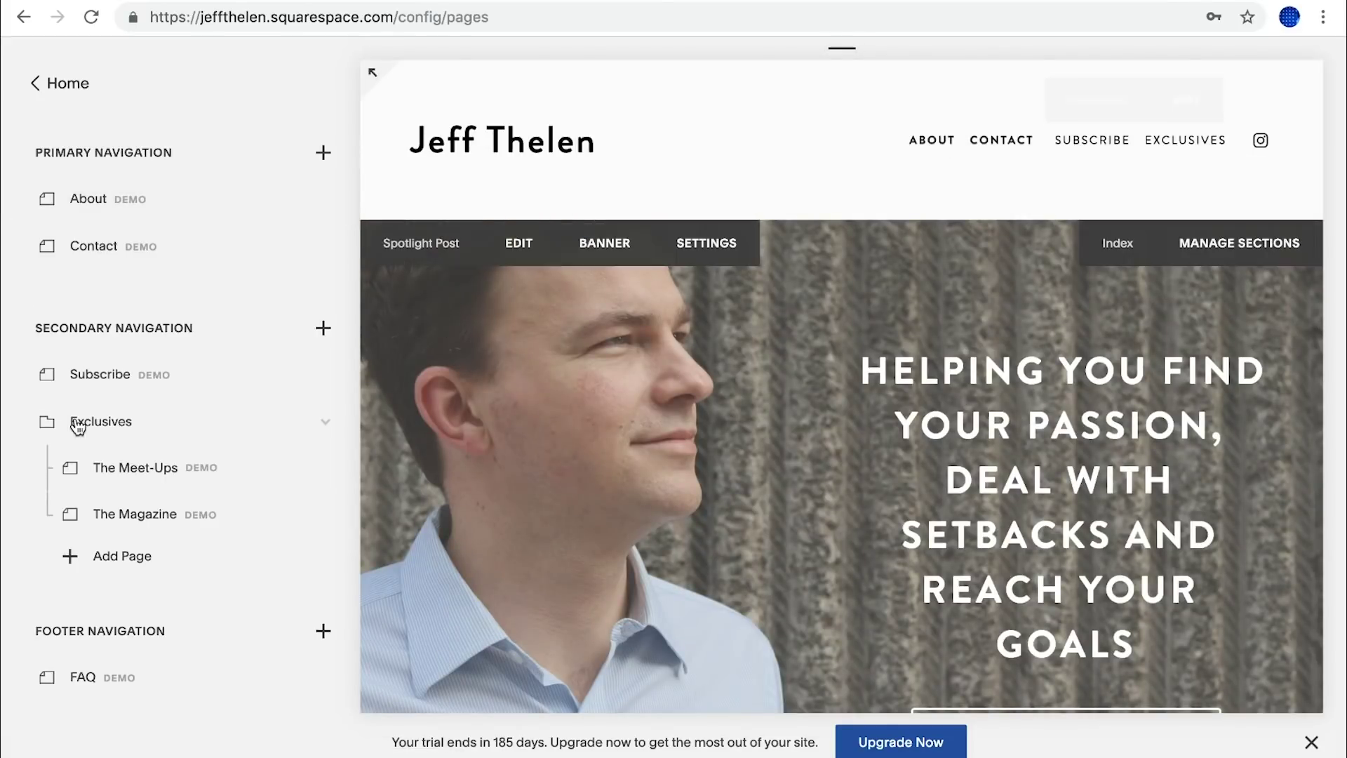
Delete the Subscribe page and the Exclusives folder with its demo pages from the secondary navigation.
left_click(18, 379)
left_click(263, 433)
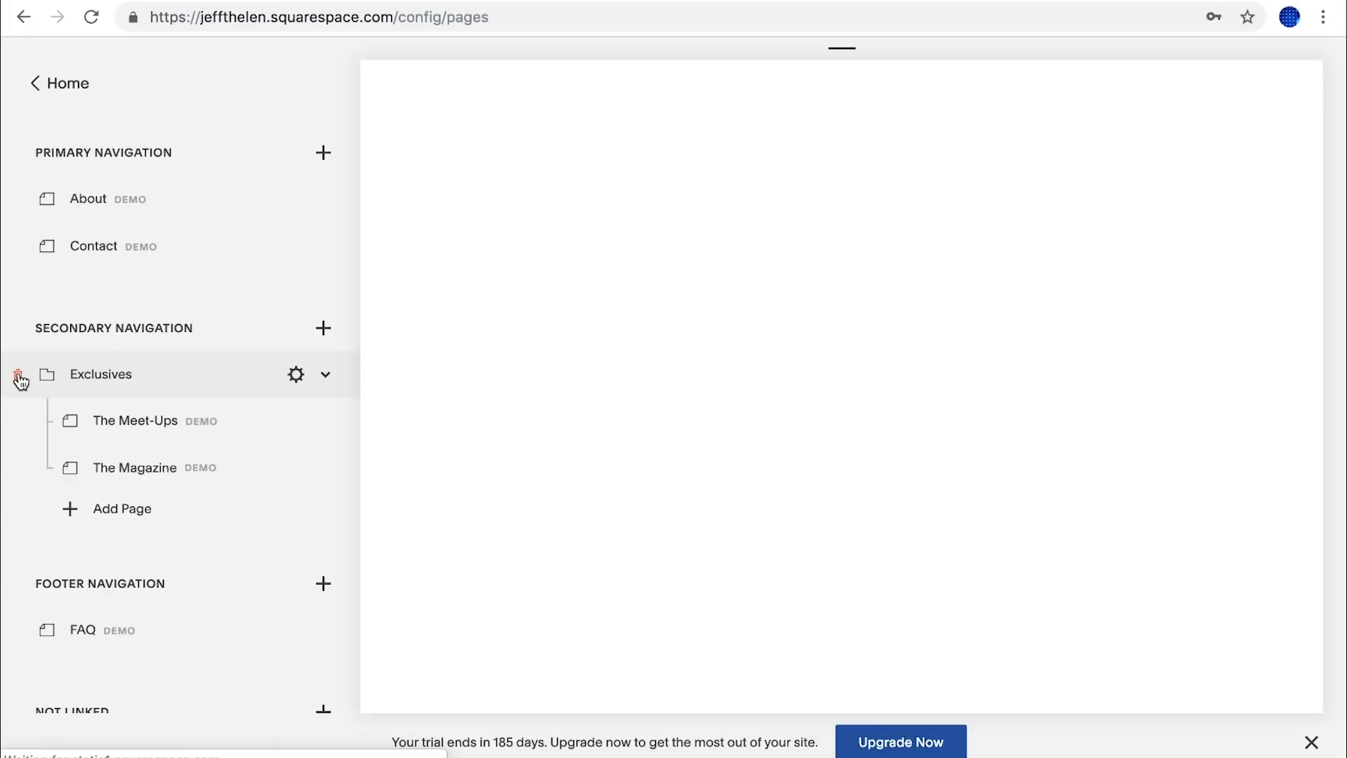
left_click(19, 379)
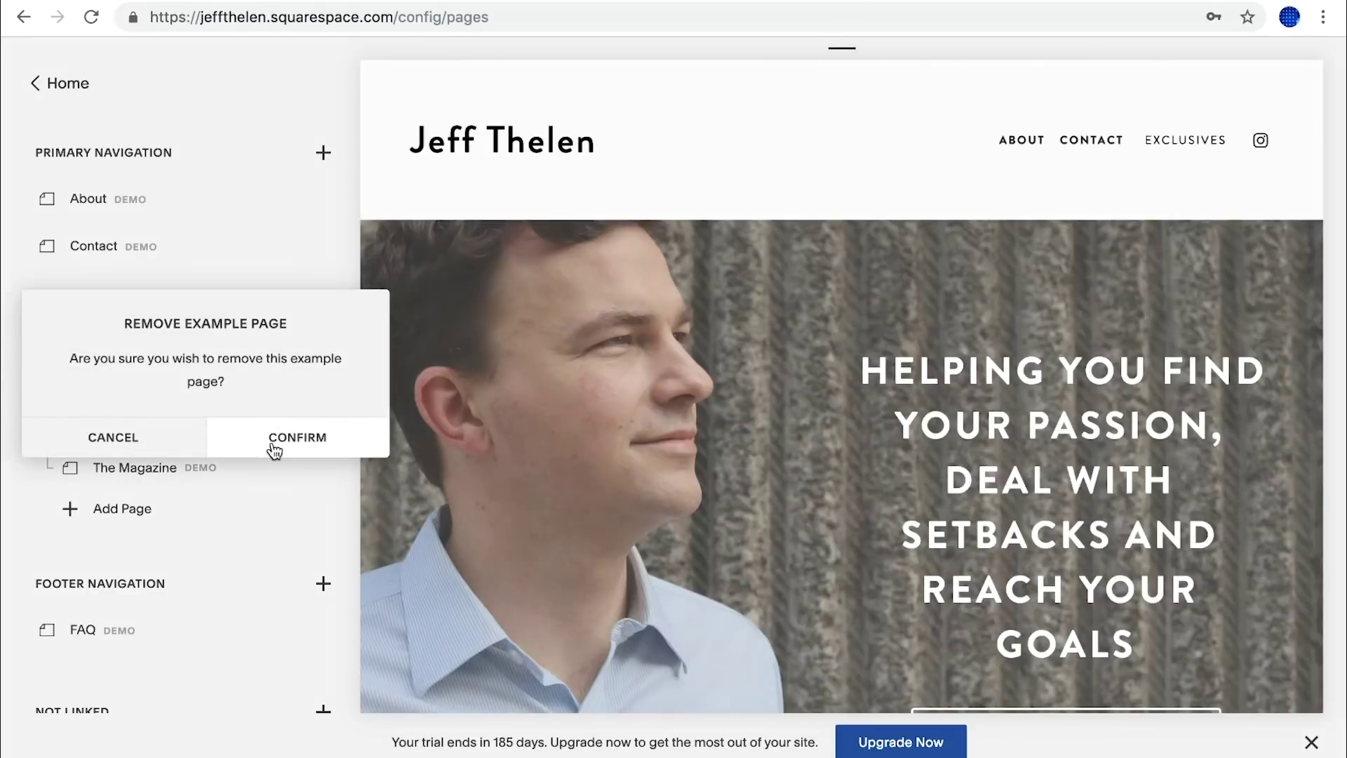
left_click(274, 448)
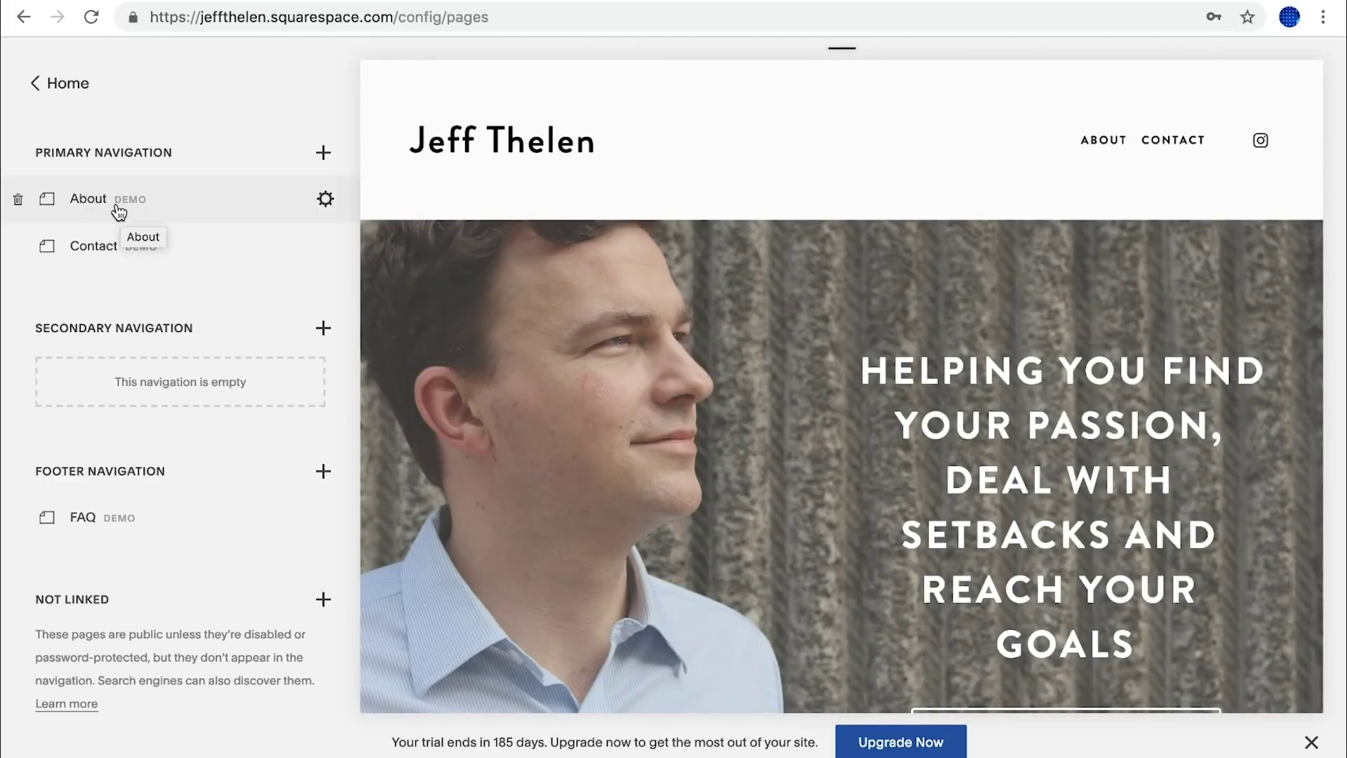
Open the About page's content for editing and replace "Rally" in its heading with the site owner's first name.
left_click(73, 204)
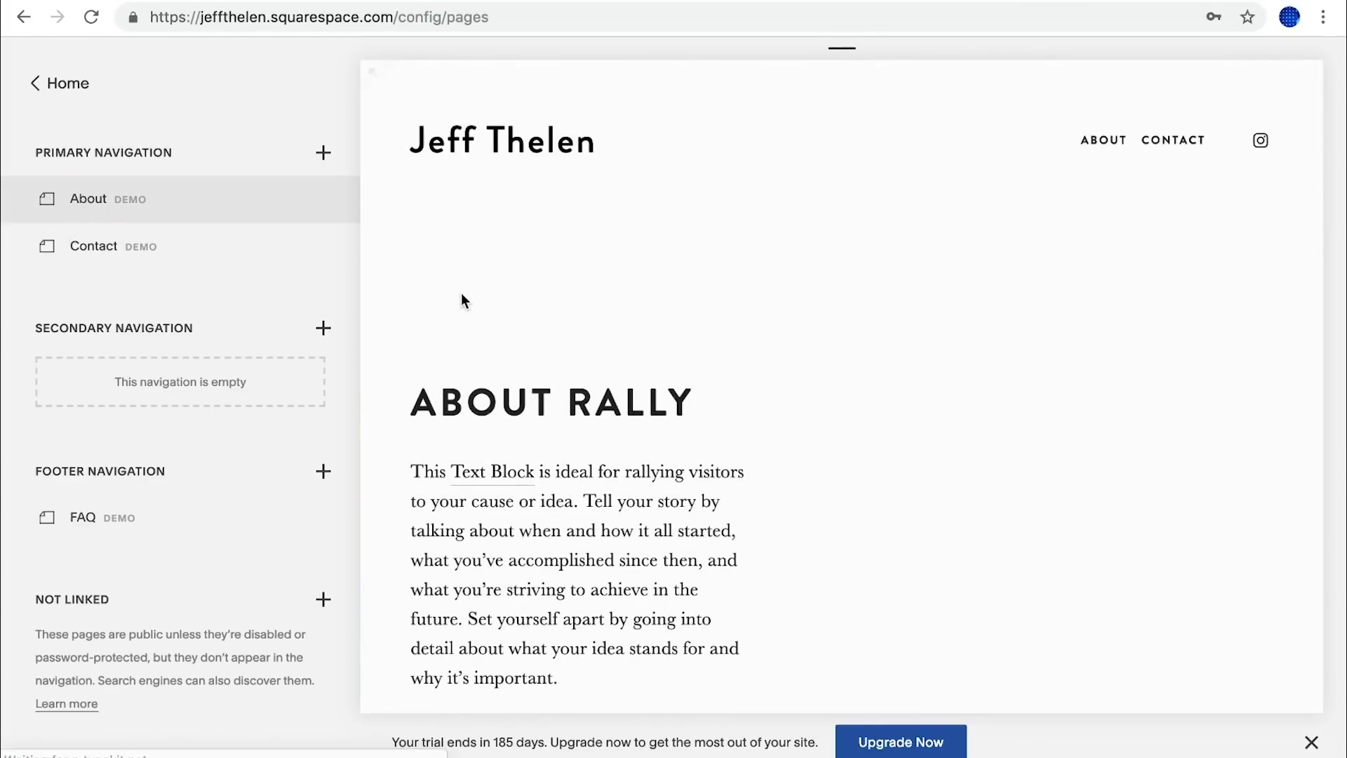
mouse_move(470, 293)
left_click(570, 283)
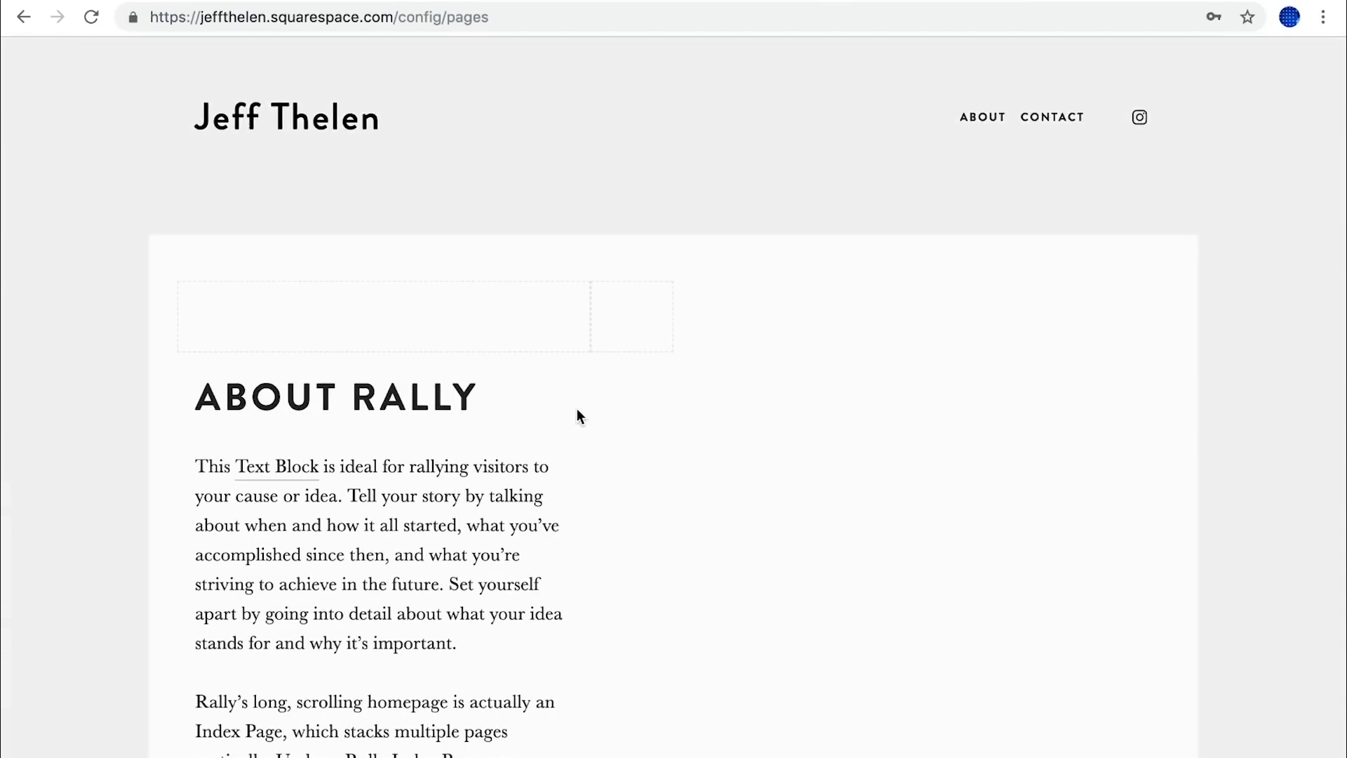
mouse_move(363, 422)
left_click(366, 430)
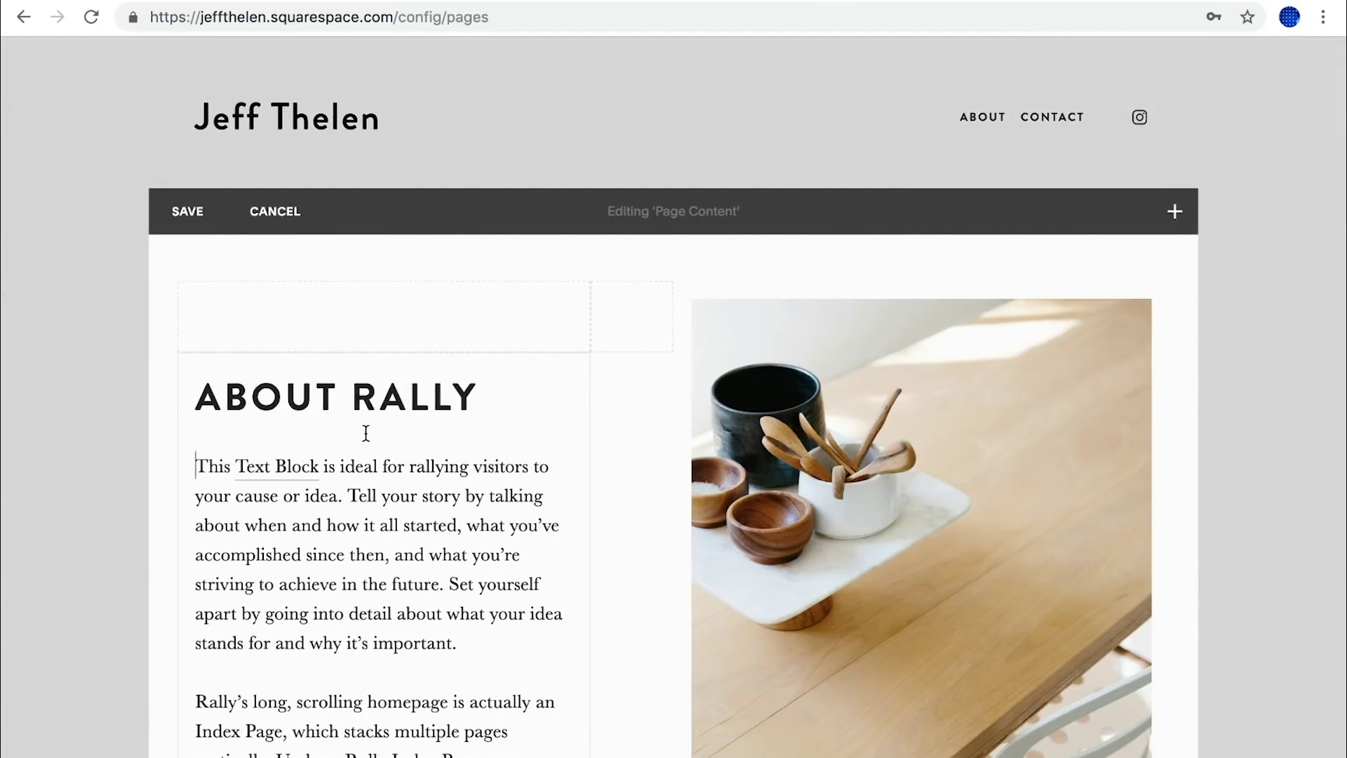
left_click_drag(354, 395, 492, 397)
type("JEFF")
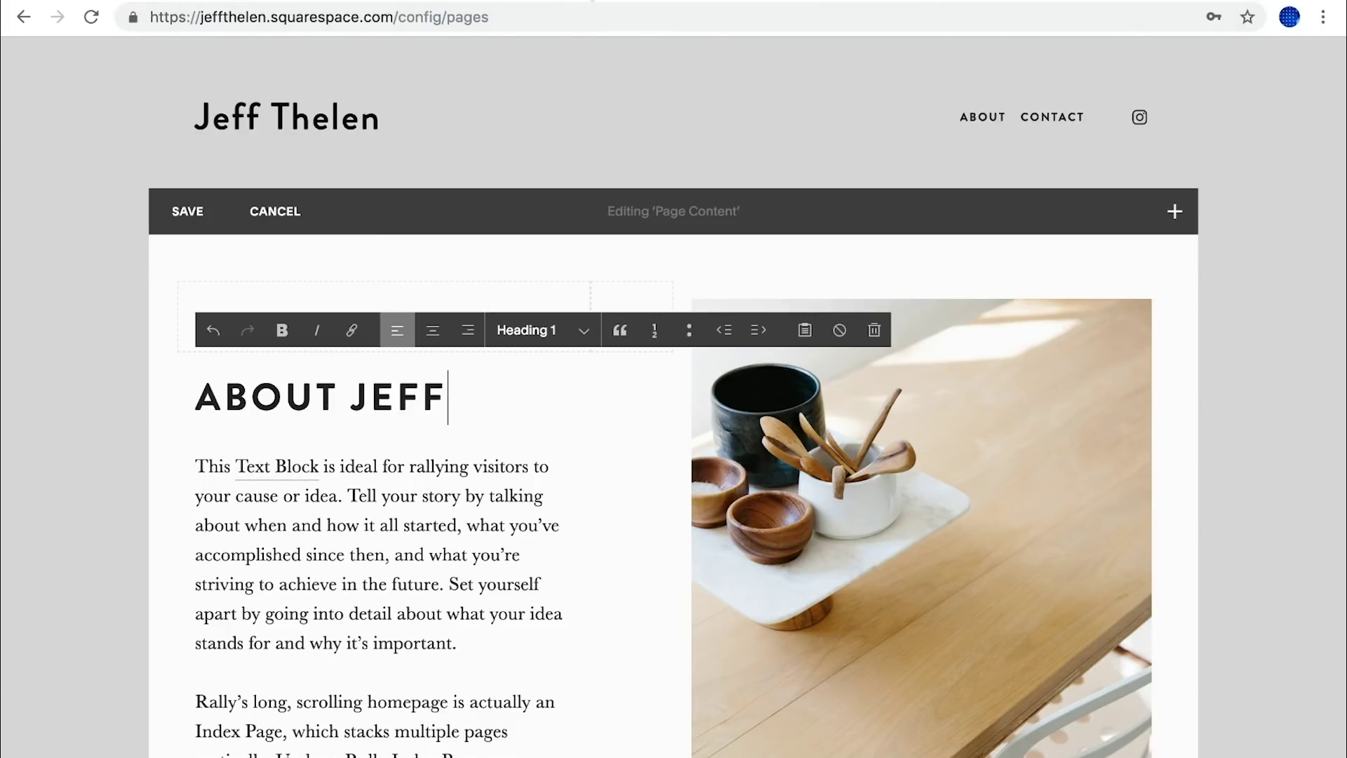
Switch to the loremipsum.io generator, generate 3 paragraphs of placeholder text and copy them.
key("ctrl+Tab")
scroll(733, 111, "up", 10)
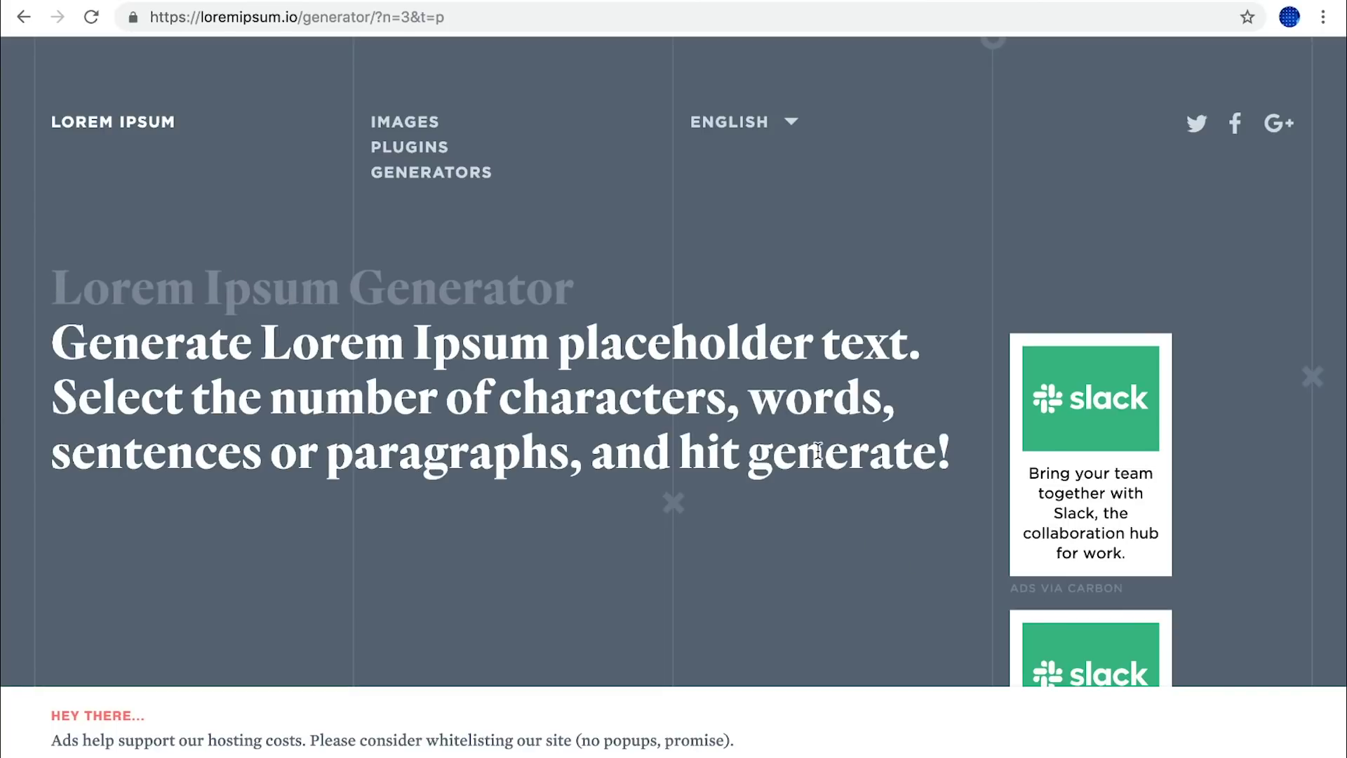
scroll(819, 450, "down", 10)
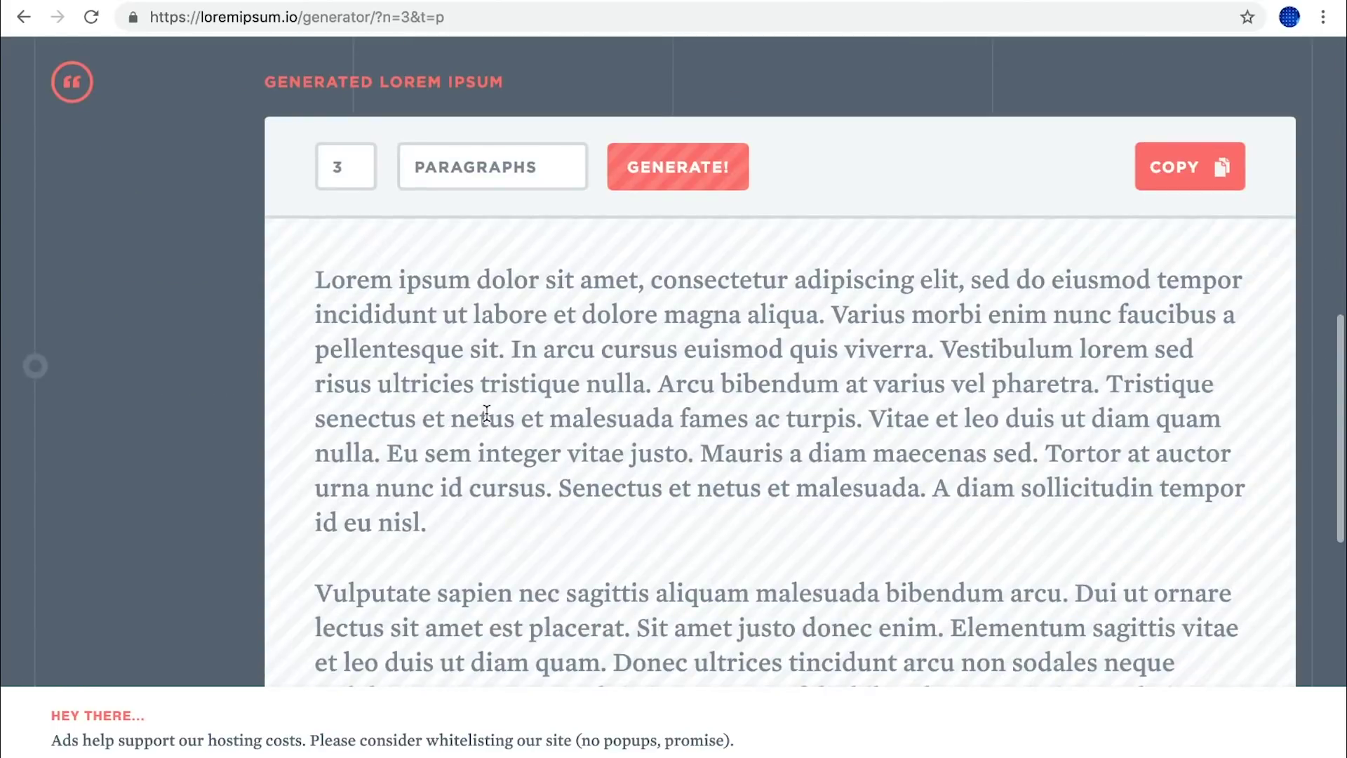
left_click(670, 171)
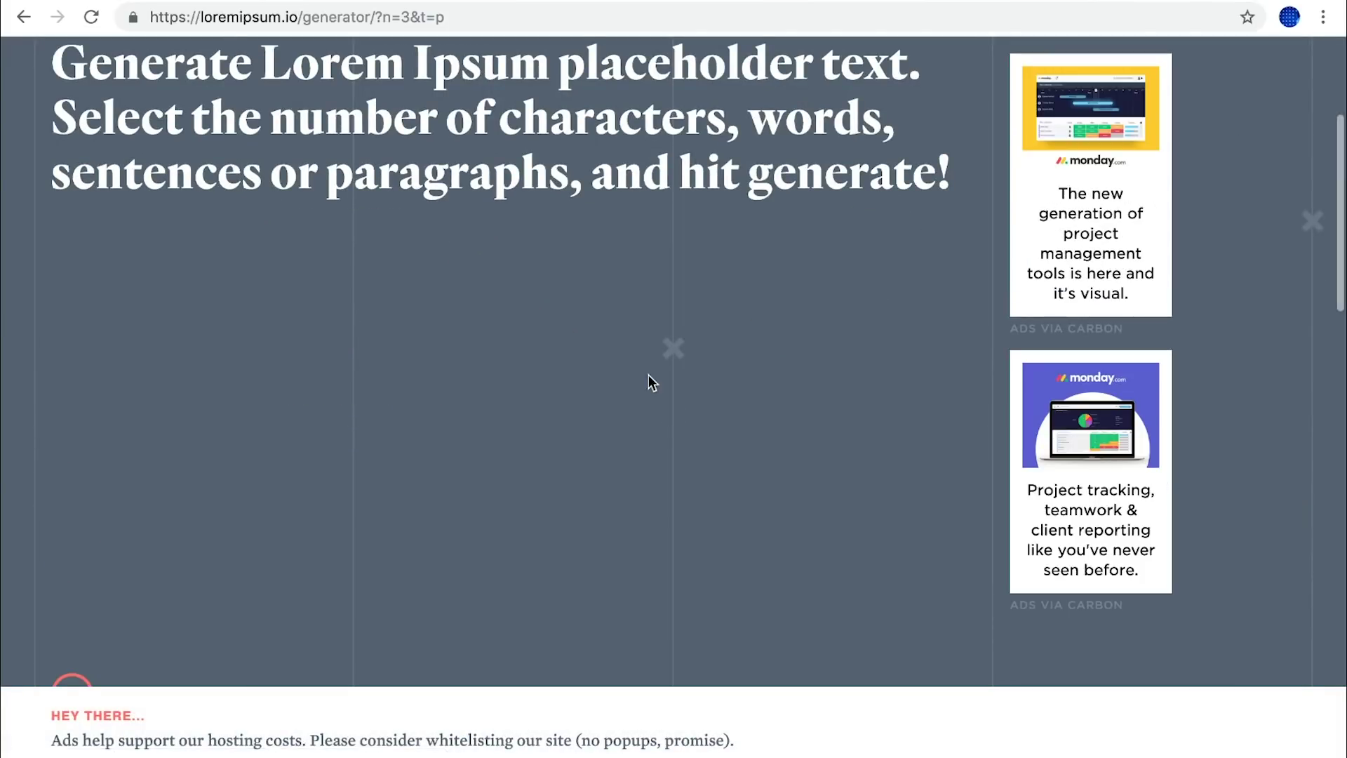
scroll(1089, 414, "down", 3)
left_click(1169, 271)
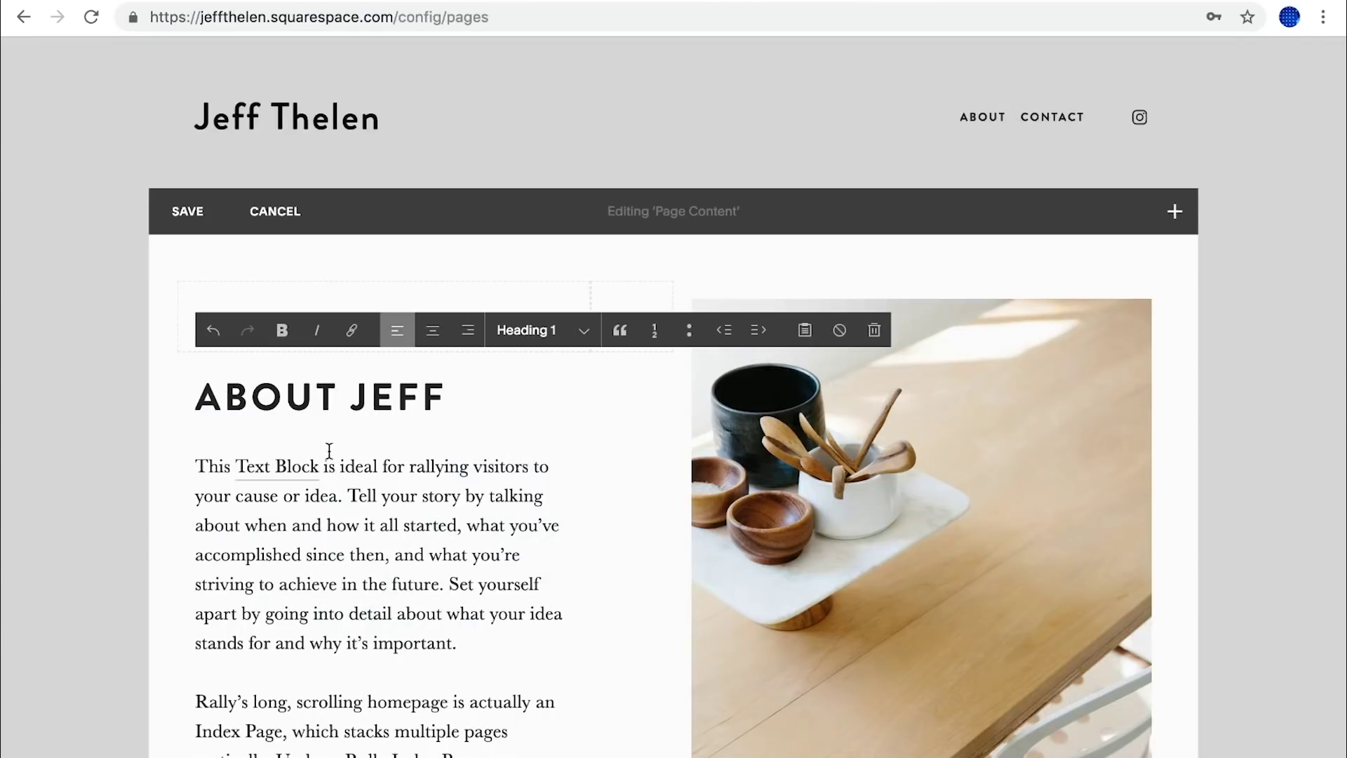
Replace the body text under the About page heading with the copied lorem ipsum paragraphs, pasted as plain text.
left_click_drag(201, 468, 433, 340)
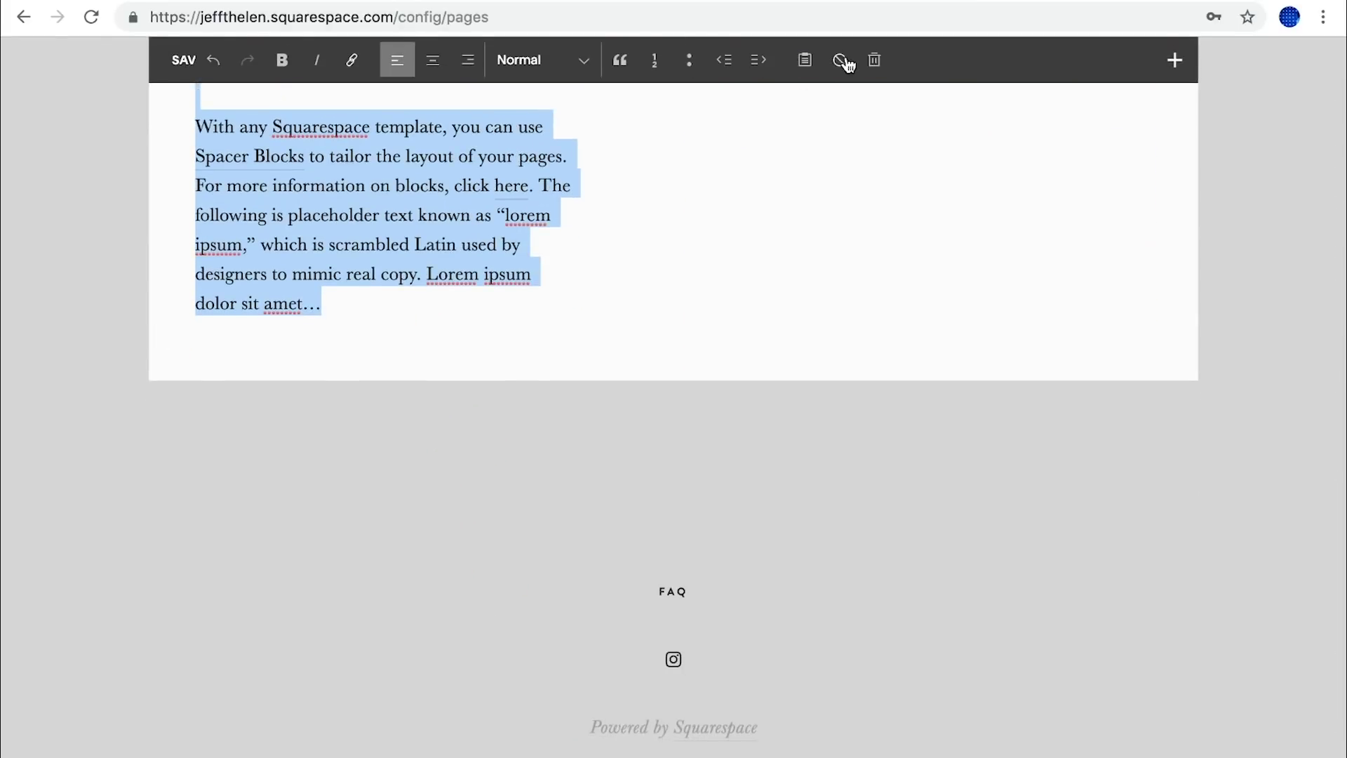
left_click(802, 60)
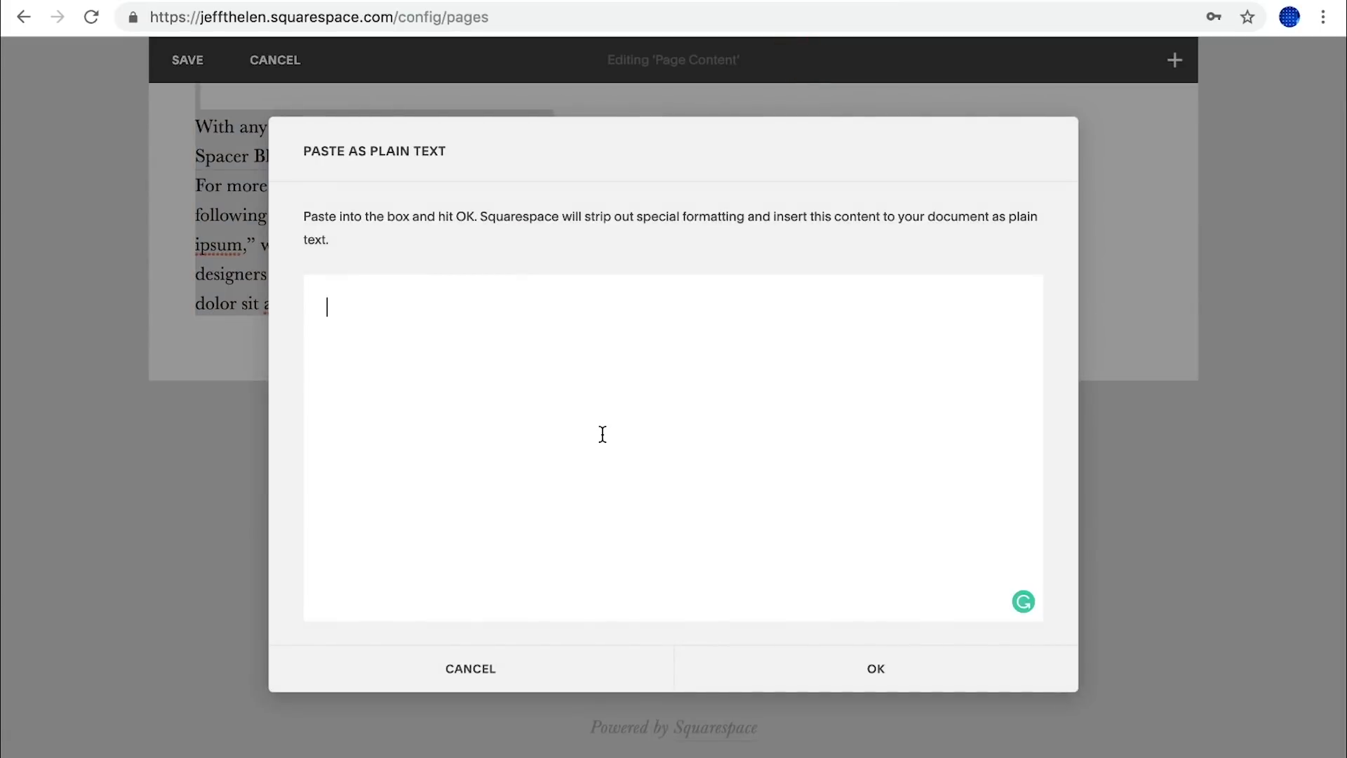
key("ctrl+v")
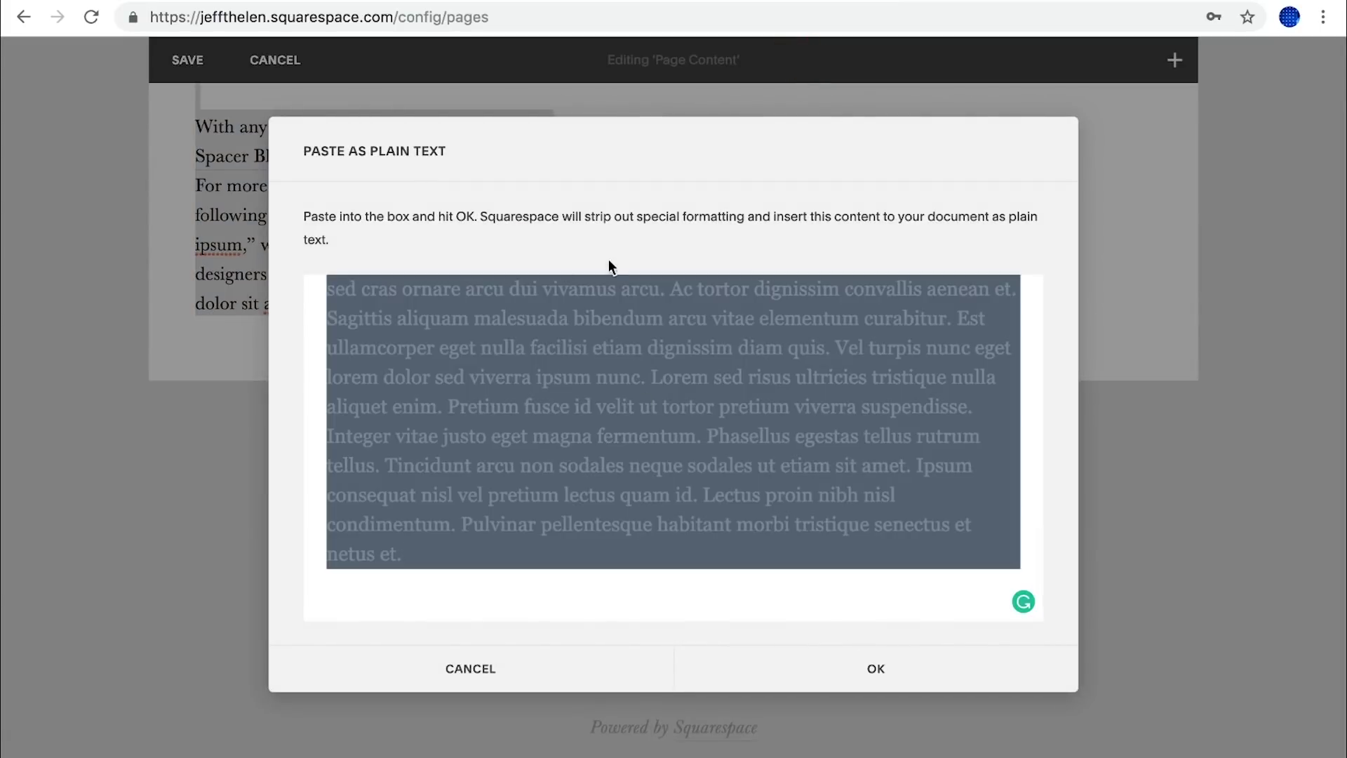
left_click(890, 670)
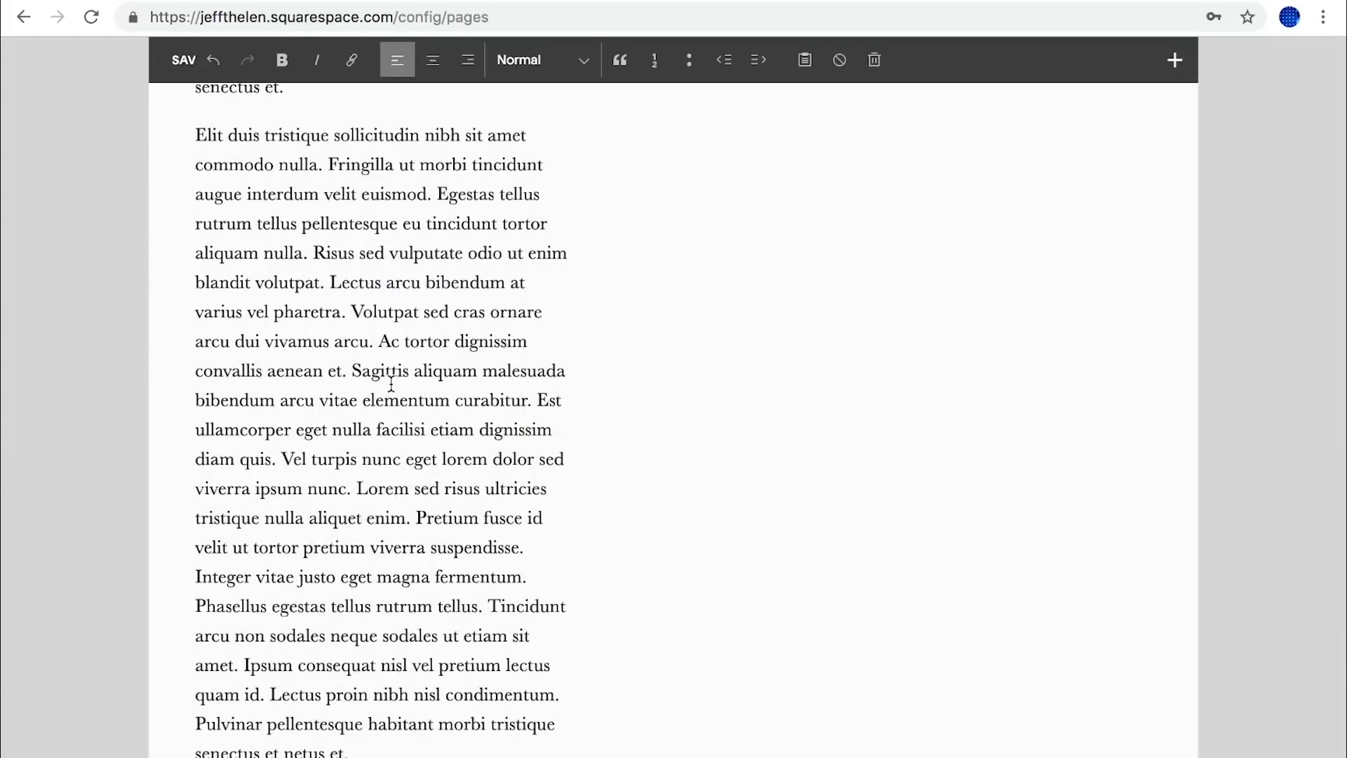
scroll(412, 199, "up", 15)
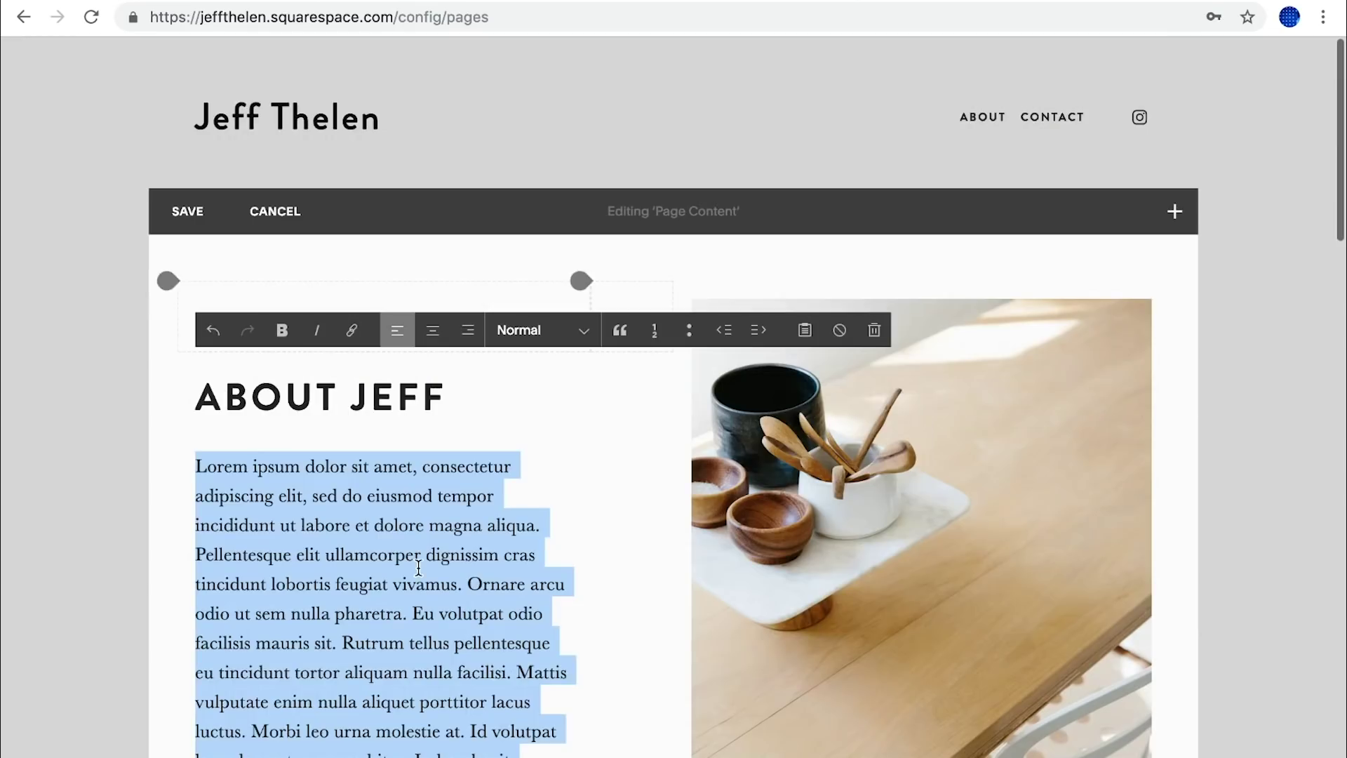
left_click(419, 580)
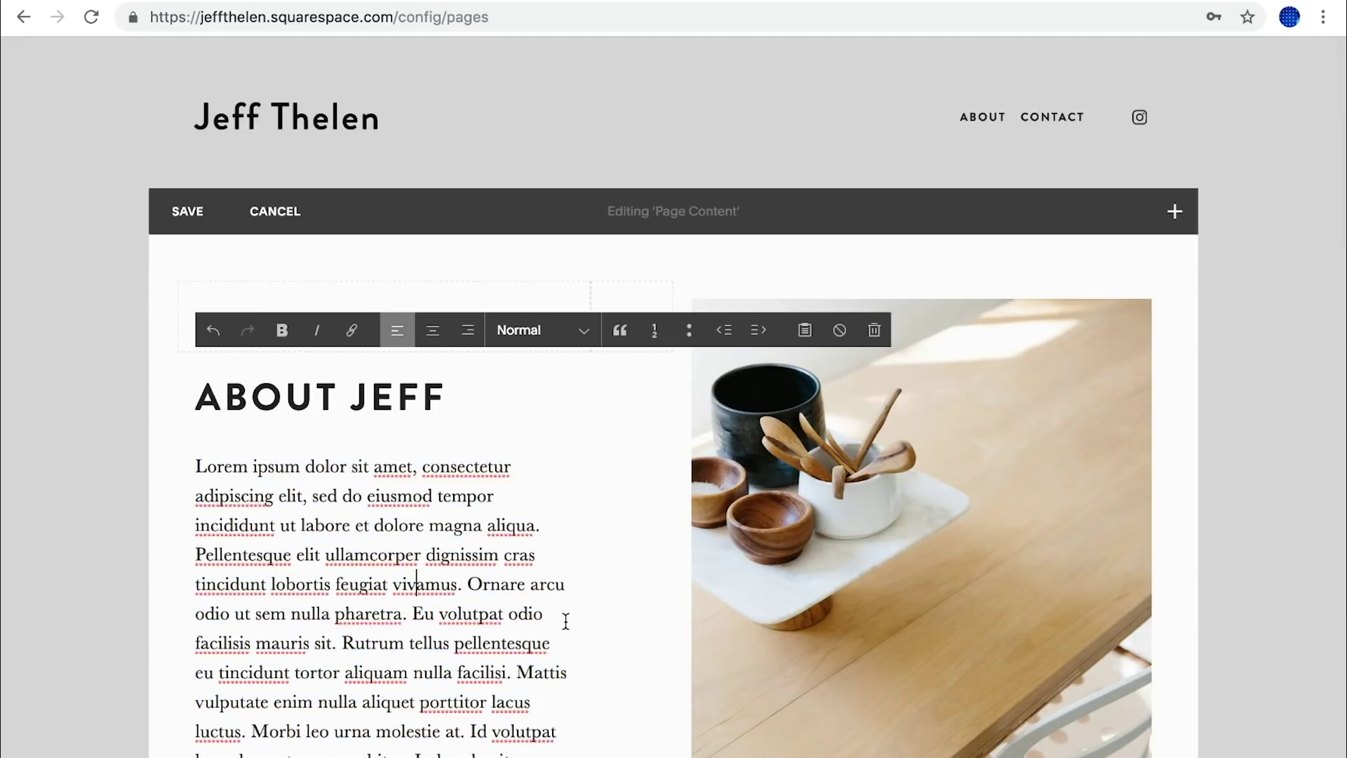
Move the tableware image into the right side of the body text block so the opening paragraph wraps around it.
scroll(451, 475, "down", 20)
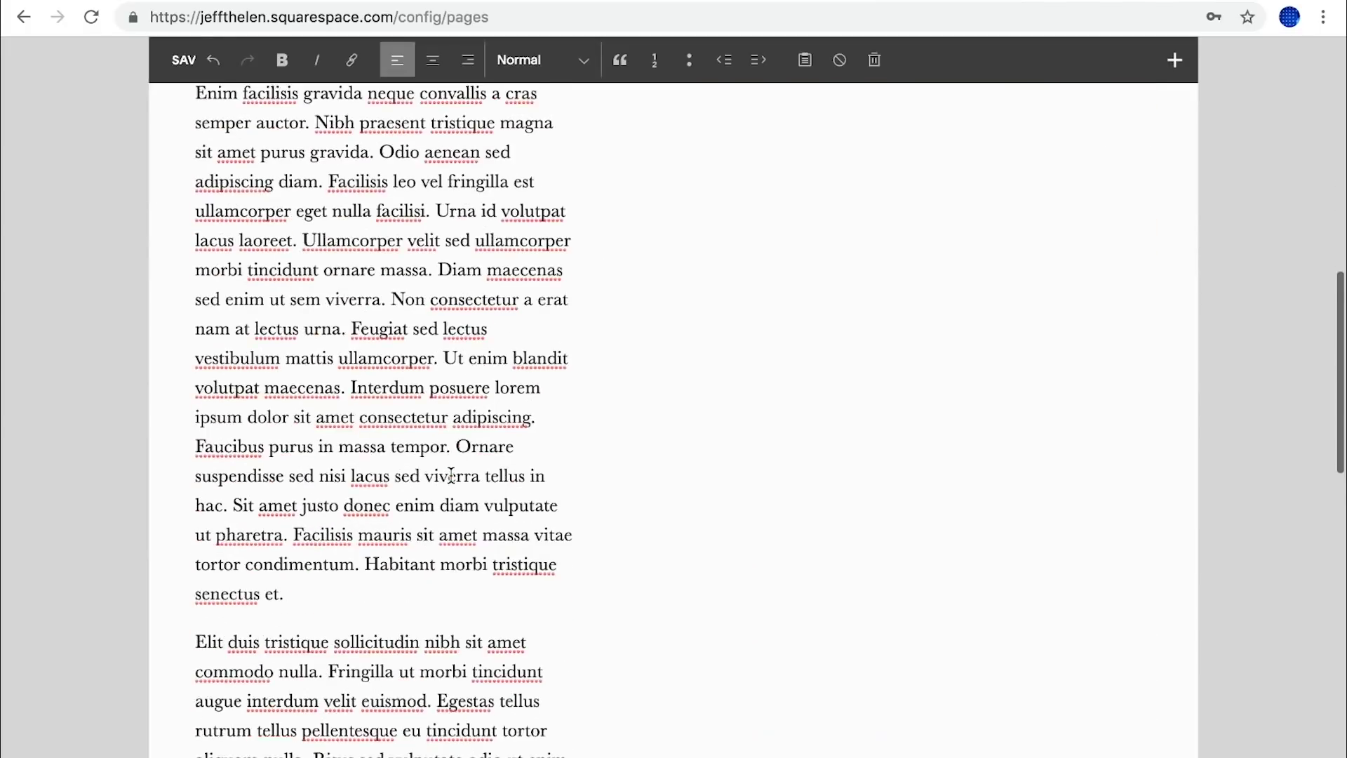
scroll(451, 475, "down", 5)
scroll(450, 474, "up", 20)
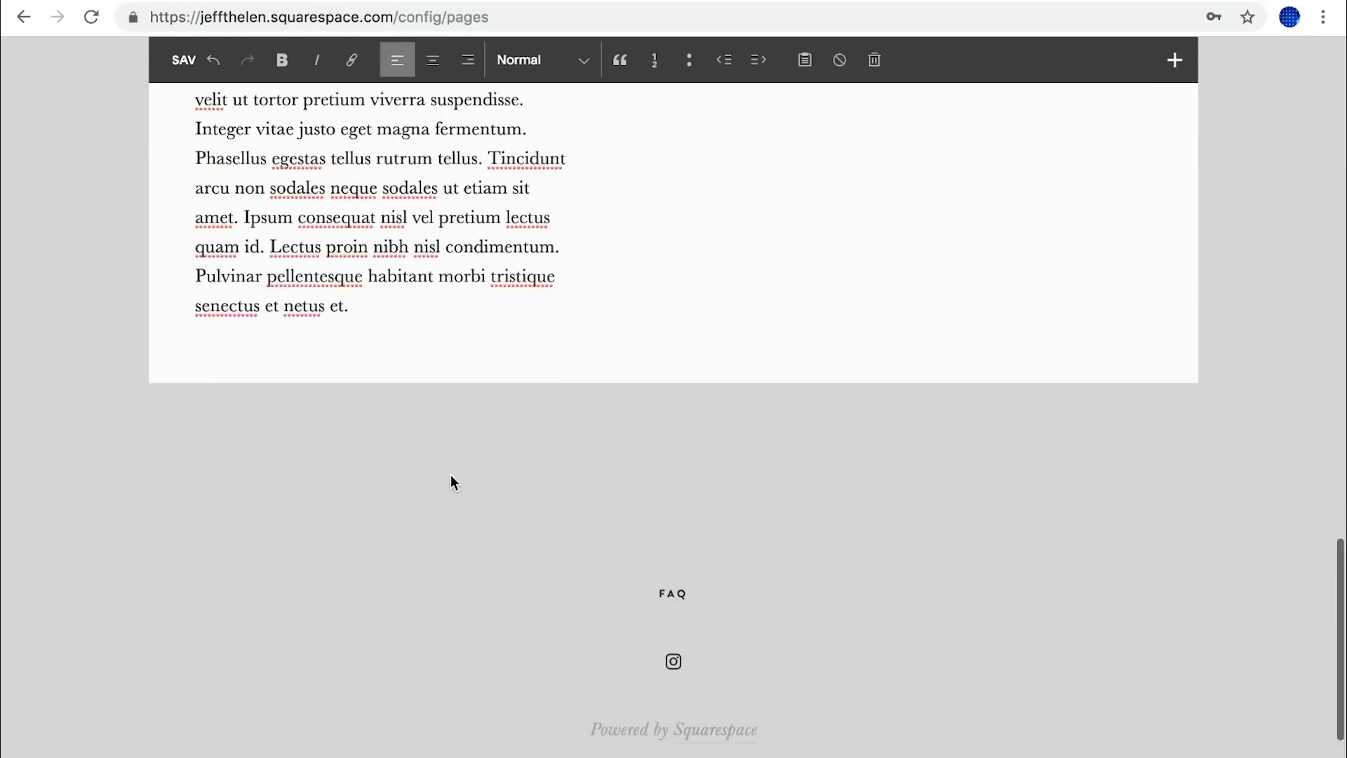
scroll(551, 481, "down", 8)
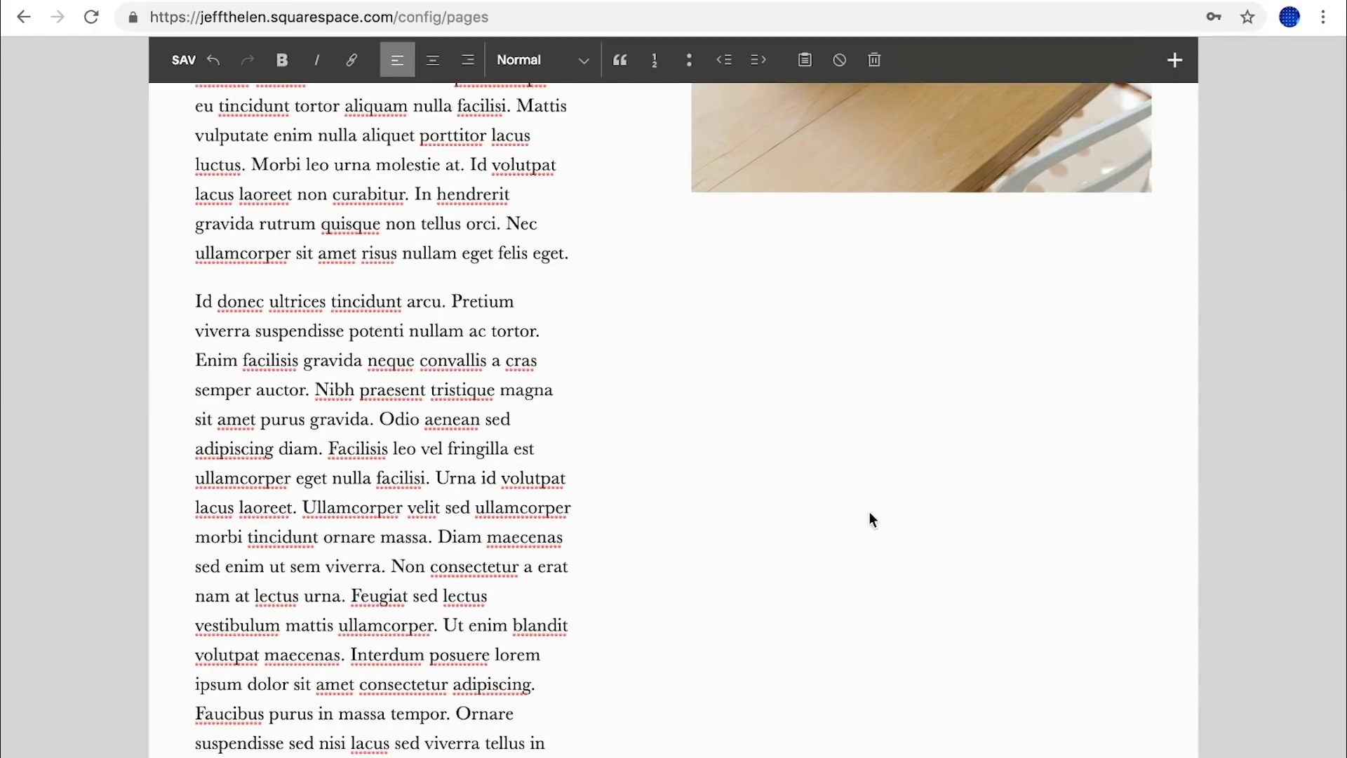
scroll(610, 361, "up", 5)
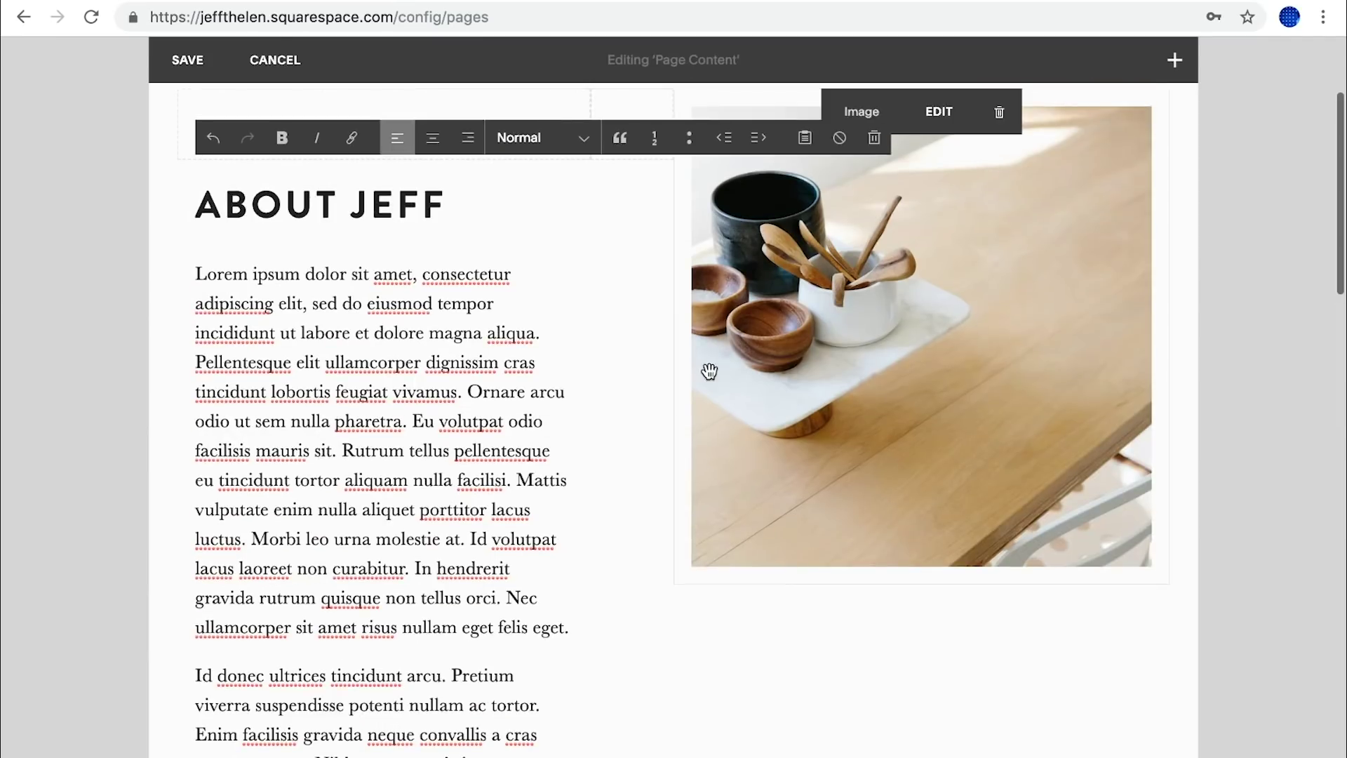
scroll(695, 351, "up", 2)
mouse_move(872, 401)
left_click_drag(944, 416, 410, 525)
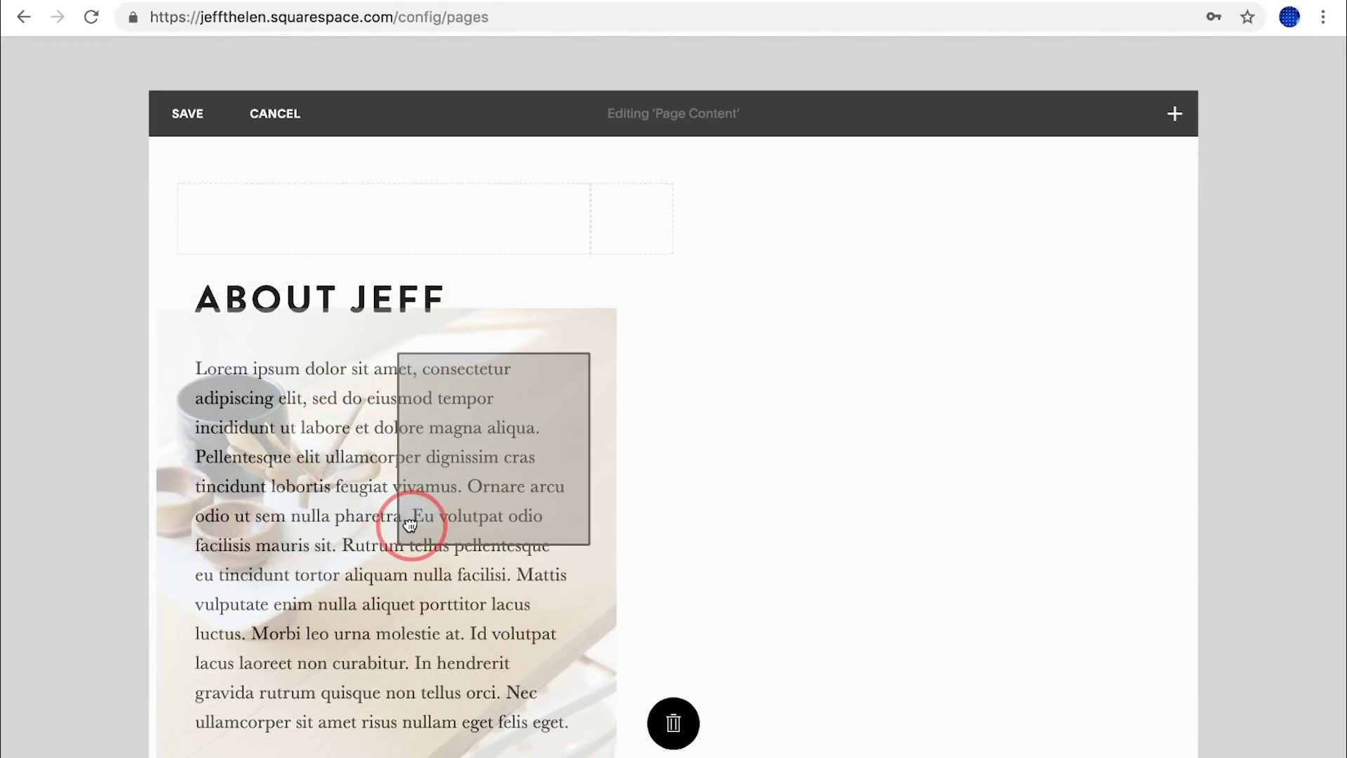
left_click_drag(410, 525, 411, 525)
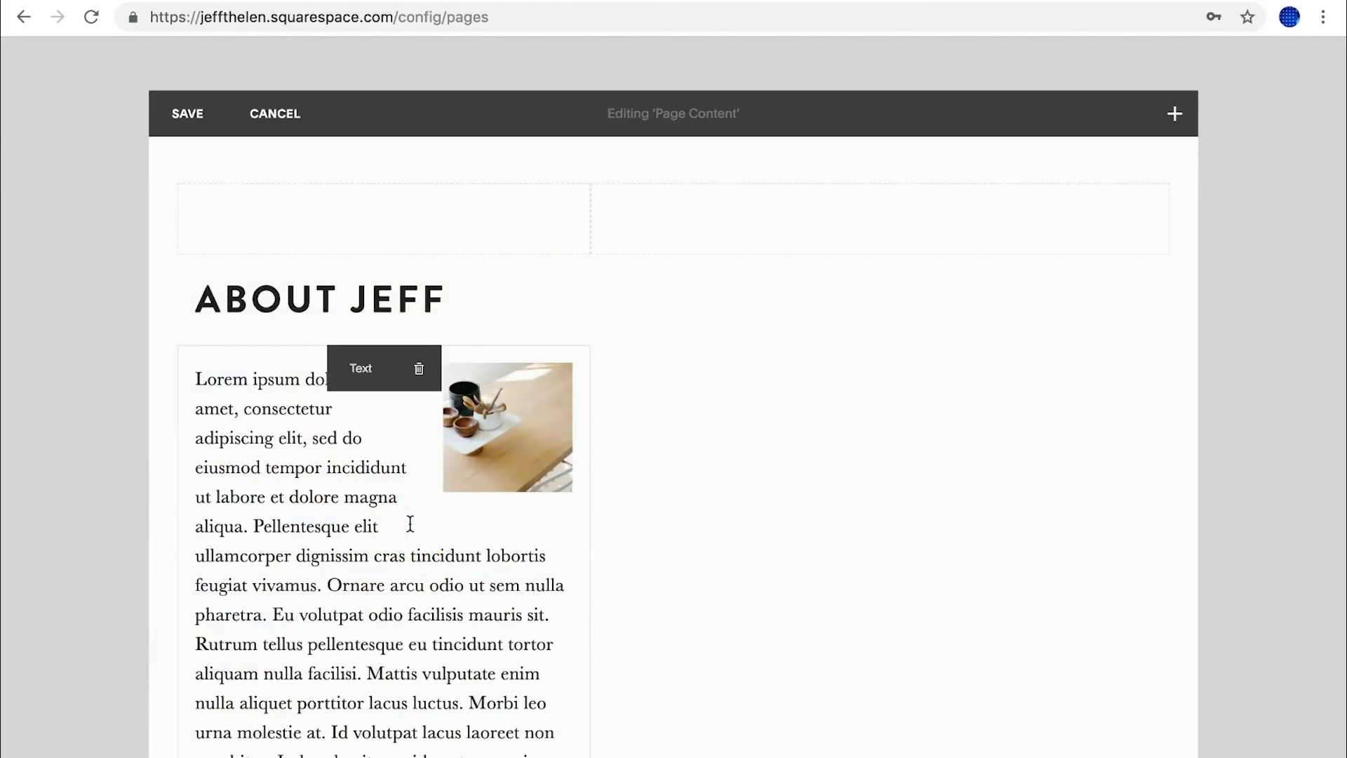
Widen the text column across the page and remove the leftover spacer beside it so the text fills the full content width.
scroll(667, 503, "down", 3)
left_click_drag(593, 536, 1064, 436)
scroll(1095, 337, "up", 2)
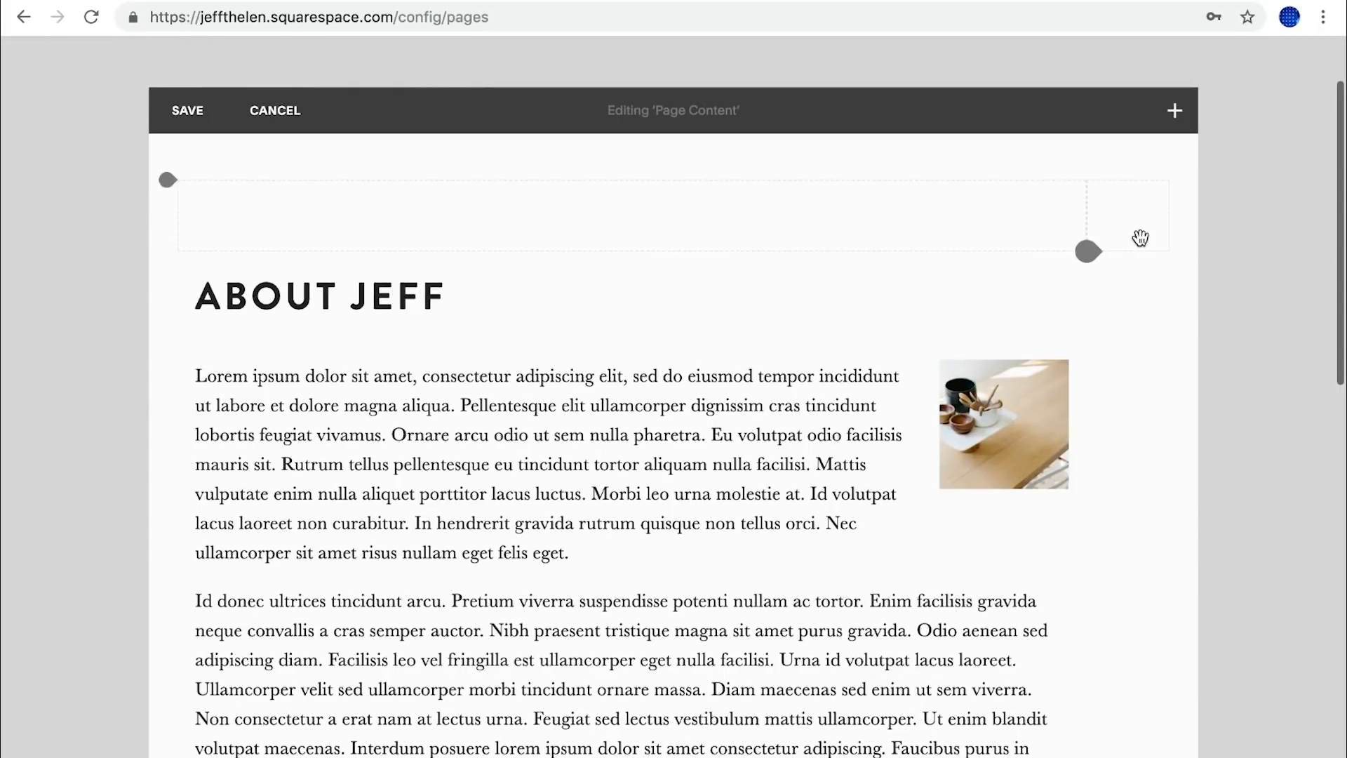
left_click(1147, 210)
left_click(1237, 286)
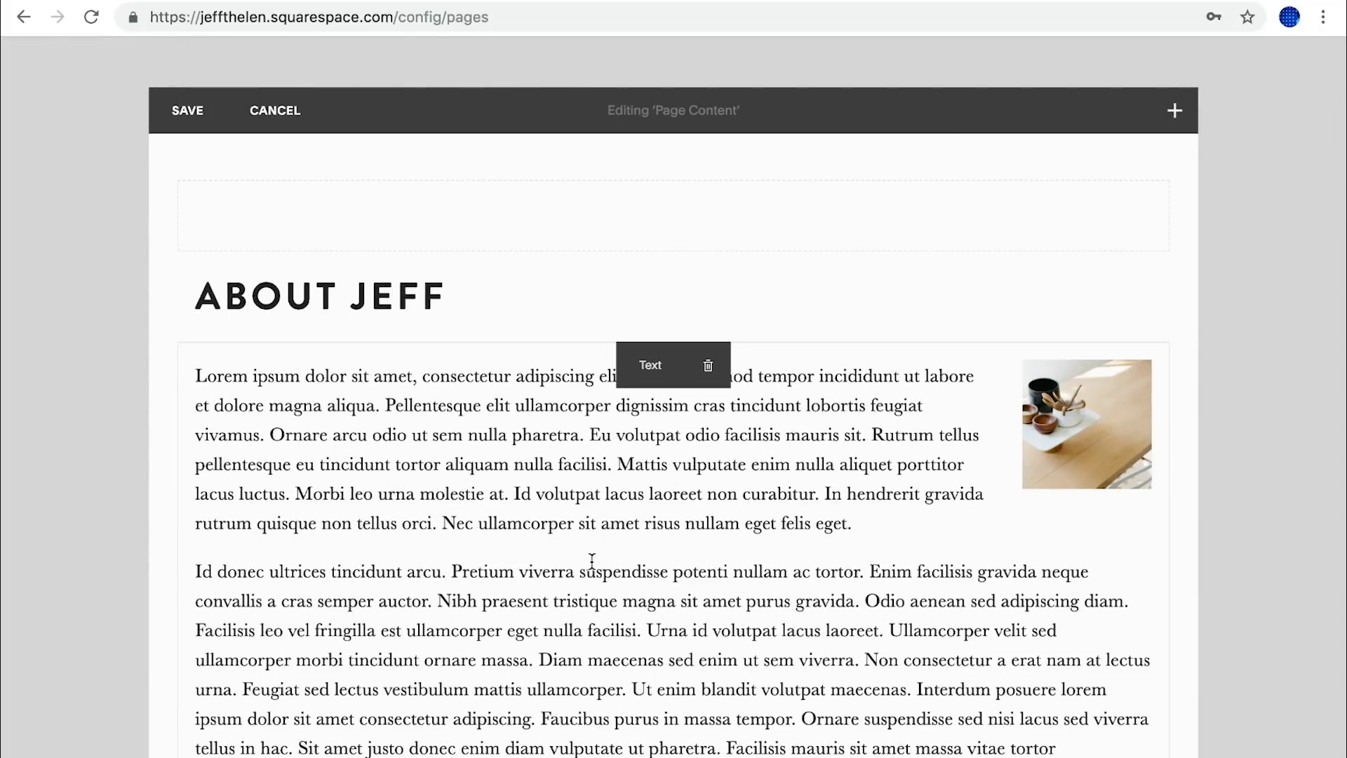
Replace the tableware picture in the image block with About.JPG from the Website Content folder.
scroll(561, 579, "down", 6)
scroll(561, 578, "up", 6)
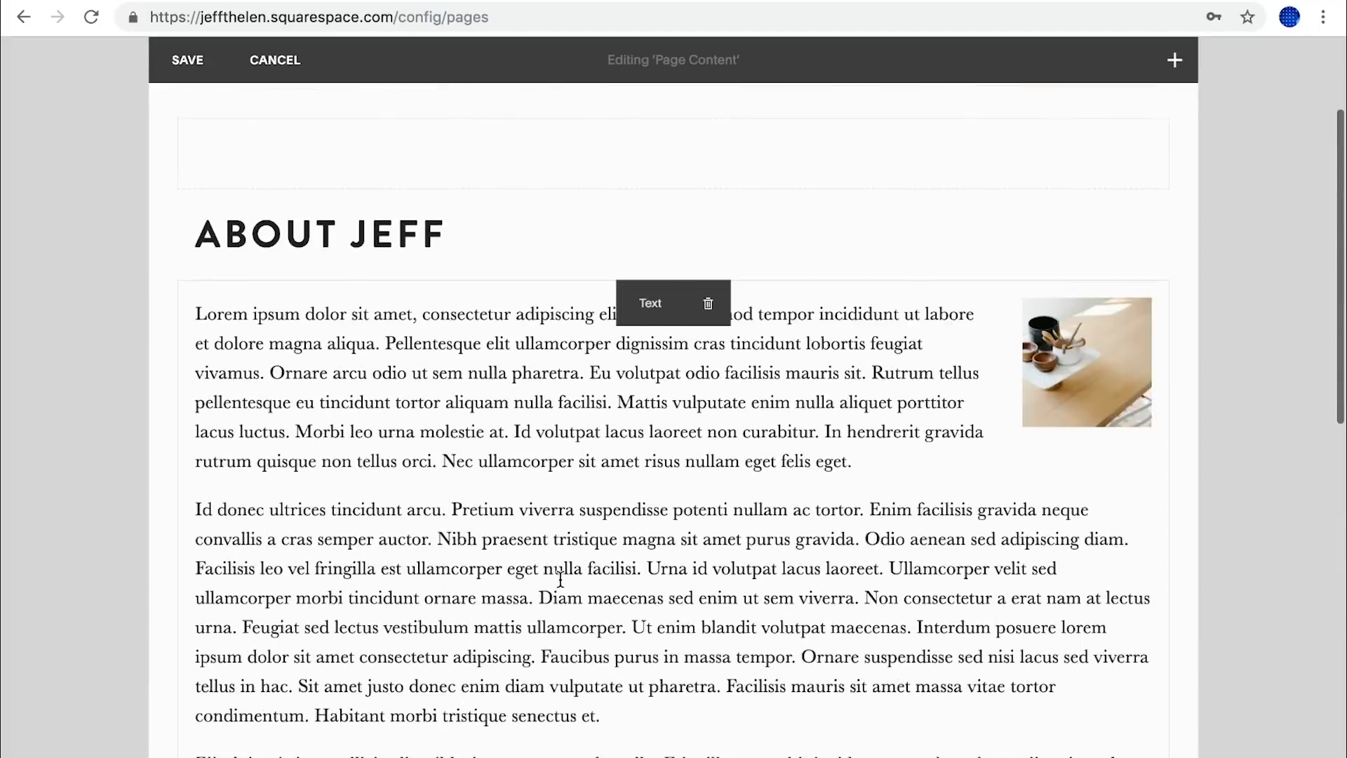
scroll(561, 579, "down", 4)
scroll(560, 581, "down", 4)
scroll(560, 582, "up", 6)
mouse_move(1077, 197)
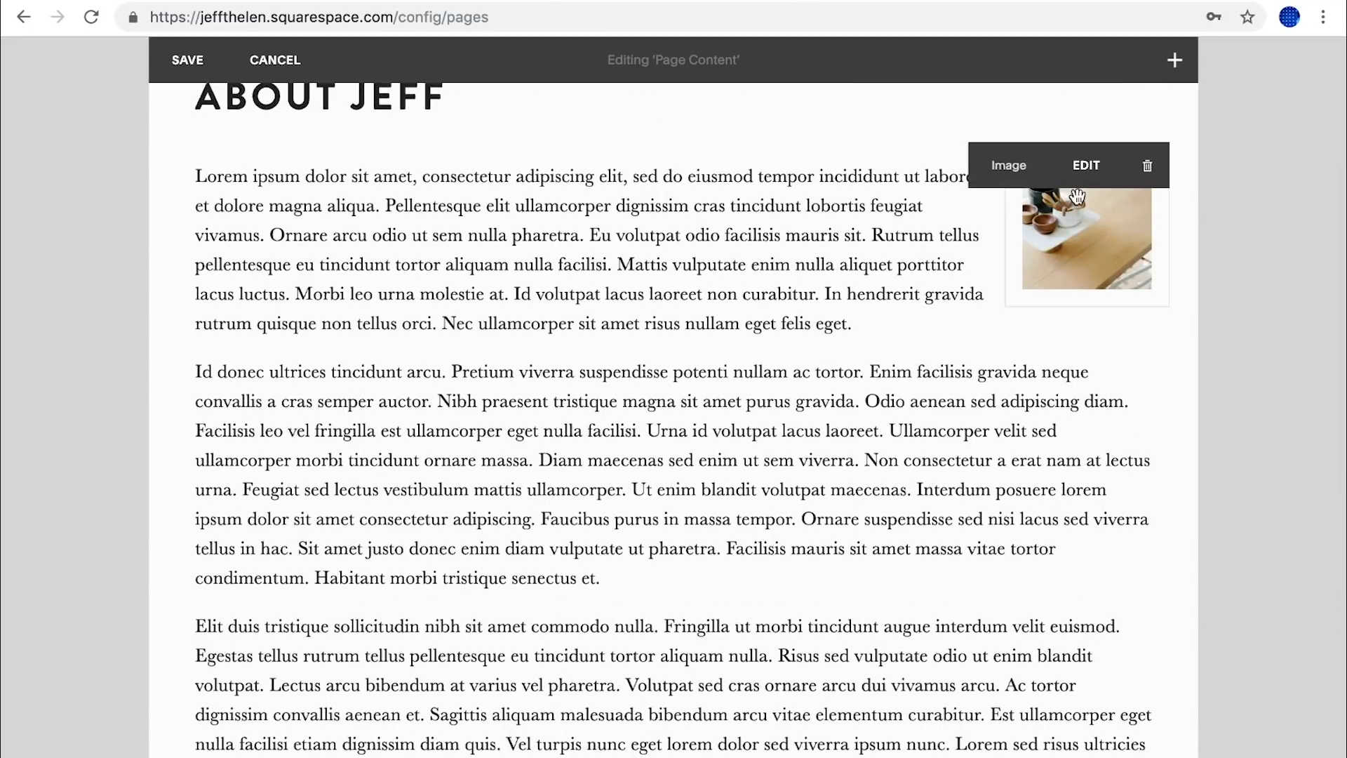
left_click(1076, 167)
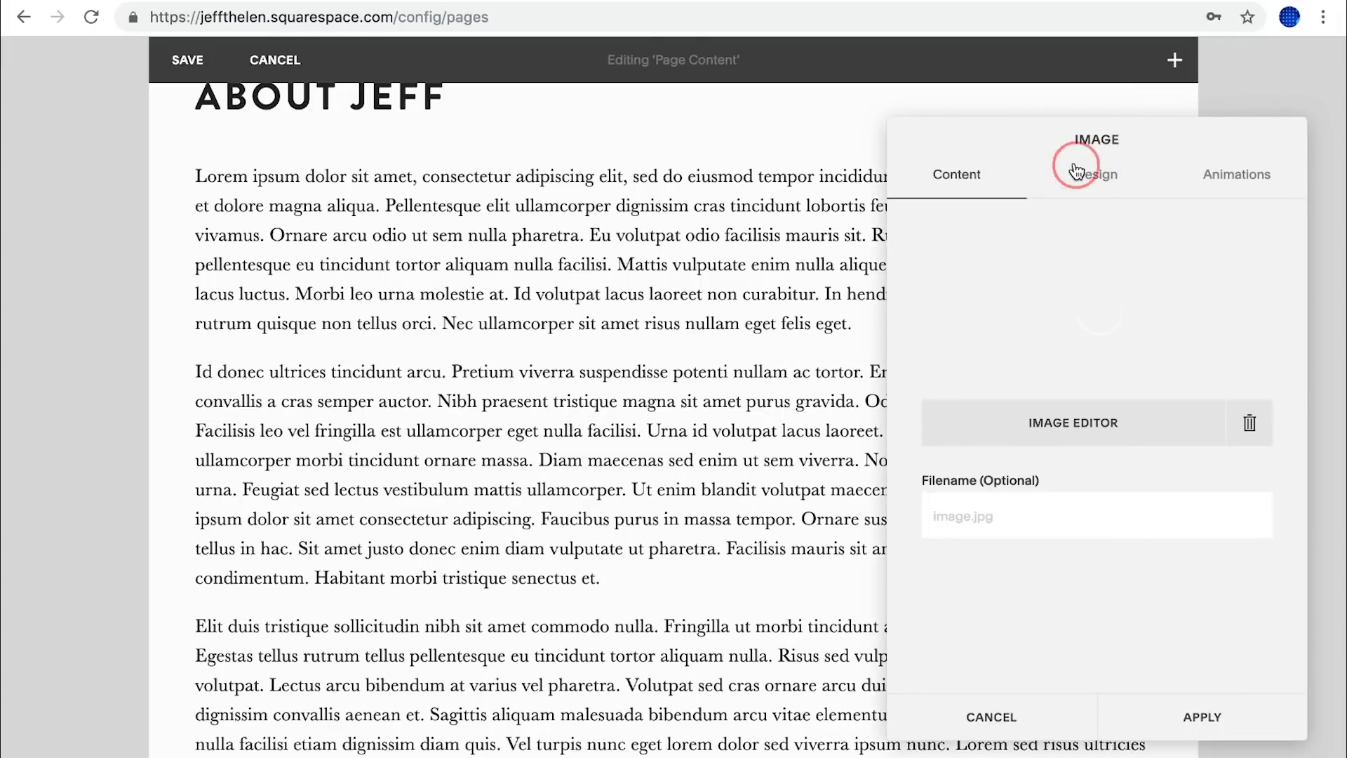
left_click(1250, 424)
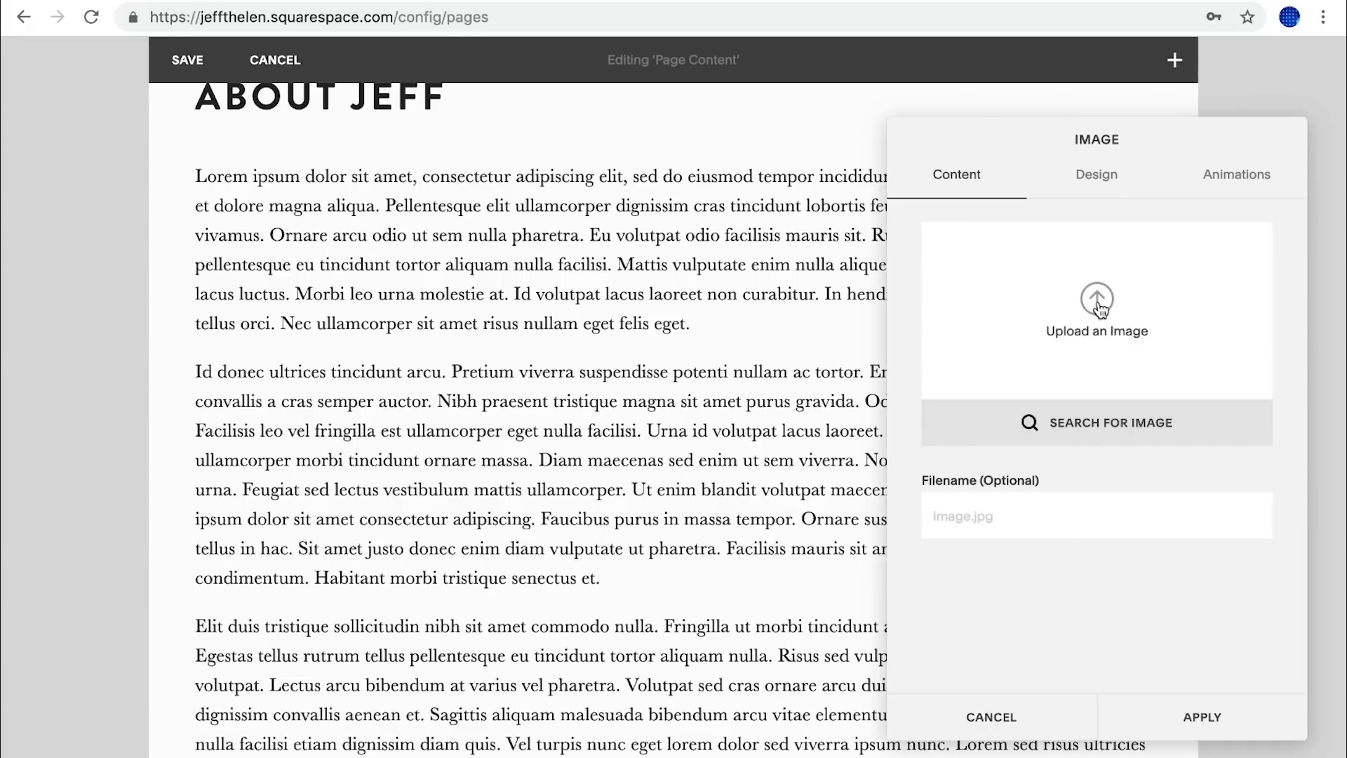
left_click(1100, 309)
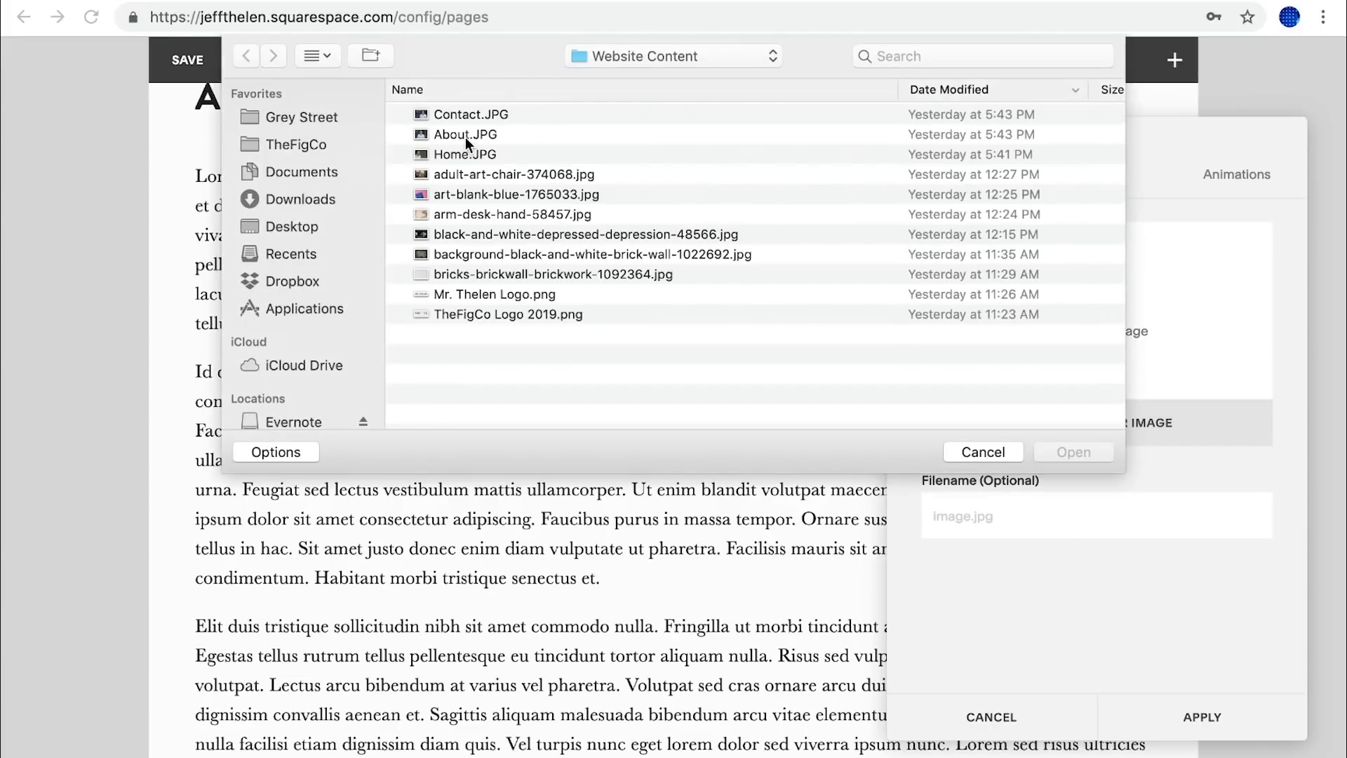
left_click(465, 137)
double_click(466, 137)
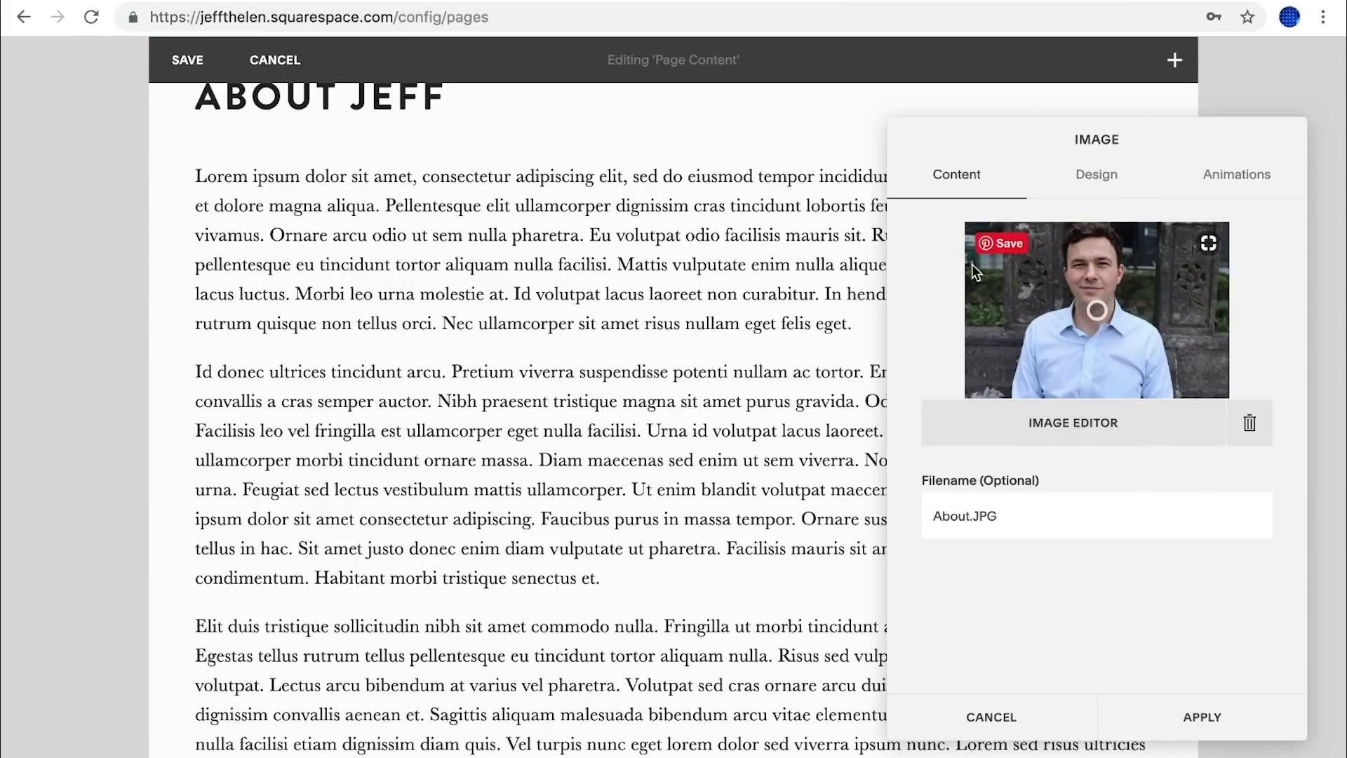
Crop both sides of the uploaded photo to a roughly square custom frame around the man, save the crop and apply the image.
left_click(1075, 421)
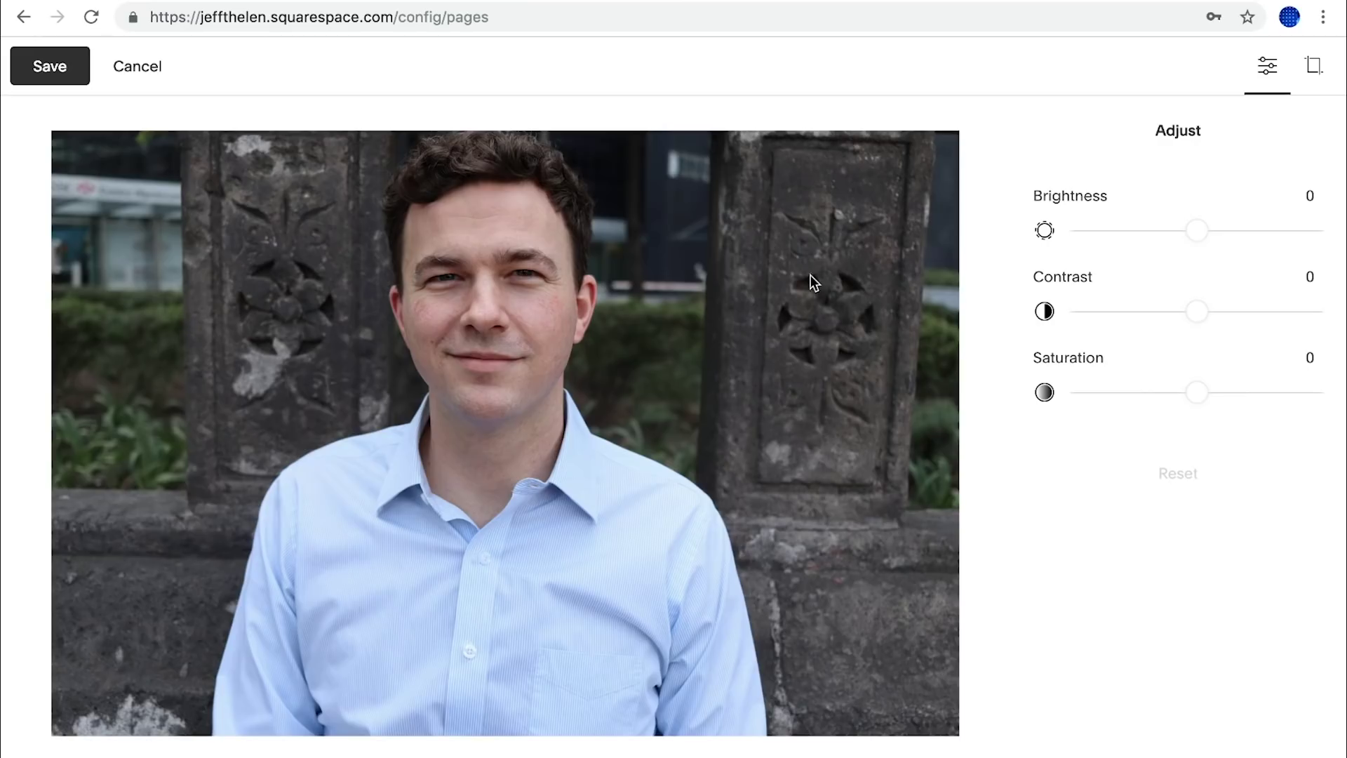
left_click(1310, 64)
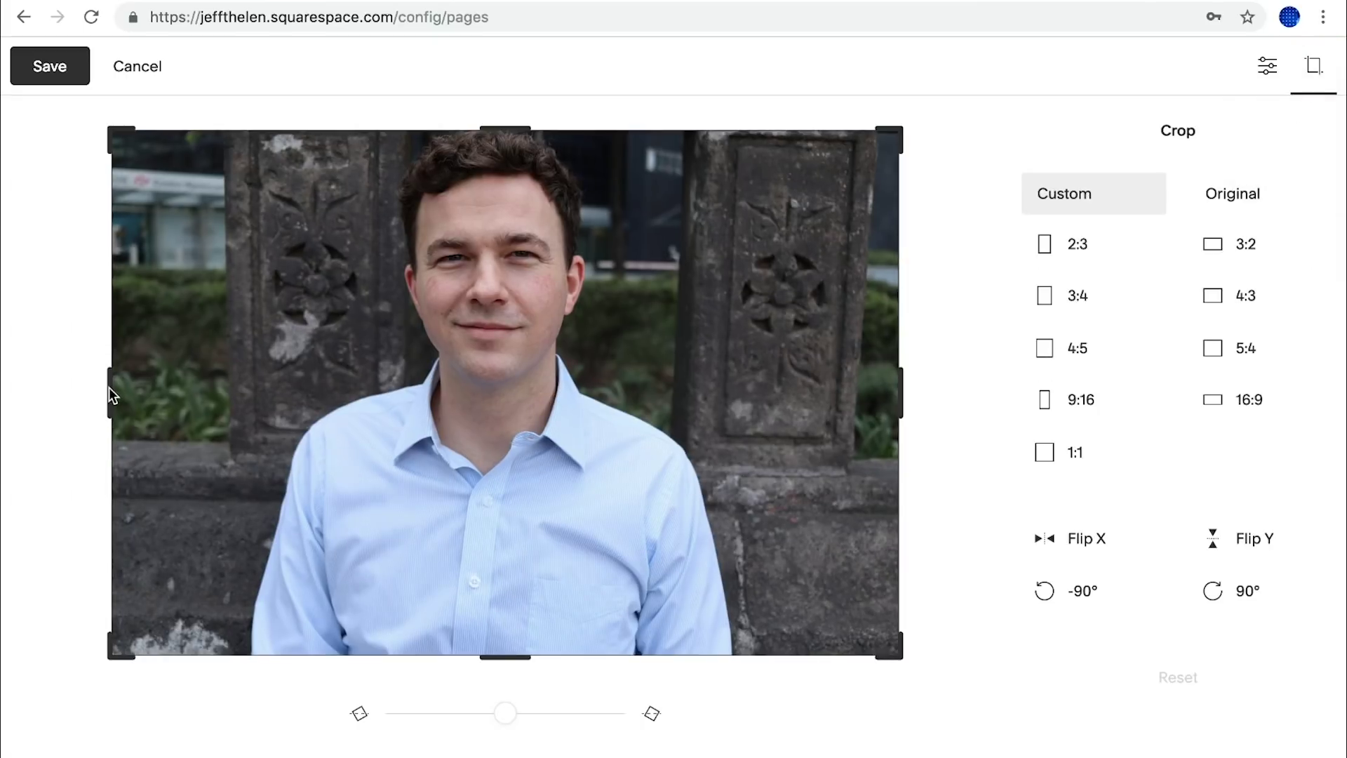
left_click_drag(165, 391, 247, 391)
left_click_drag(902, 407, 734, 411)
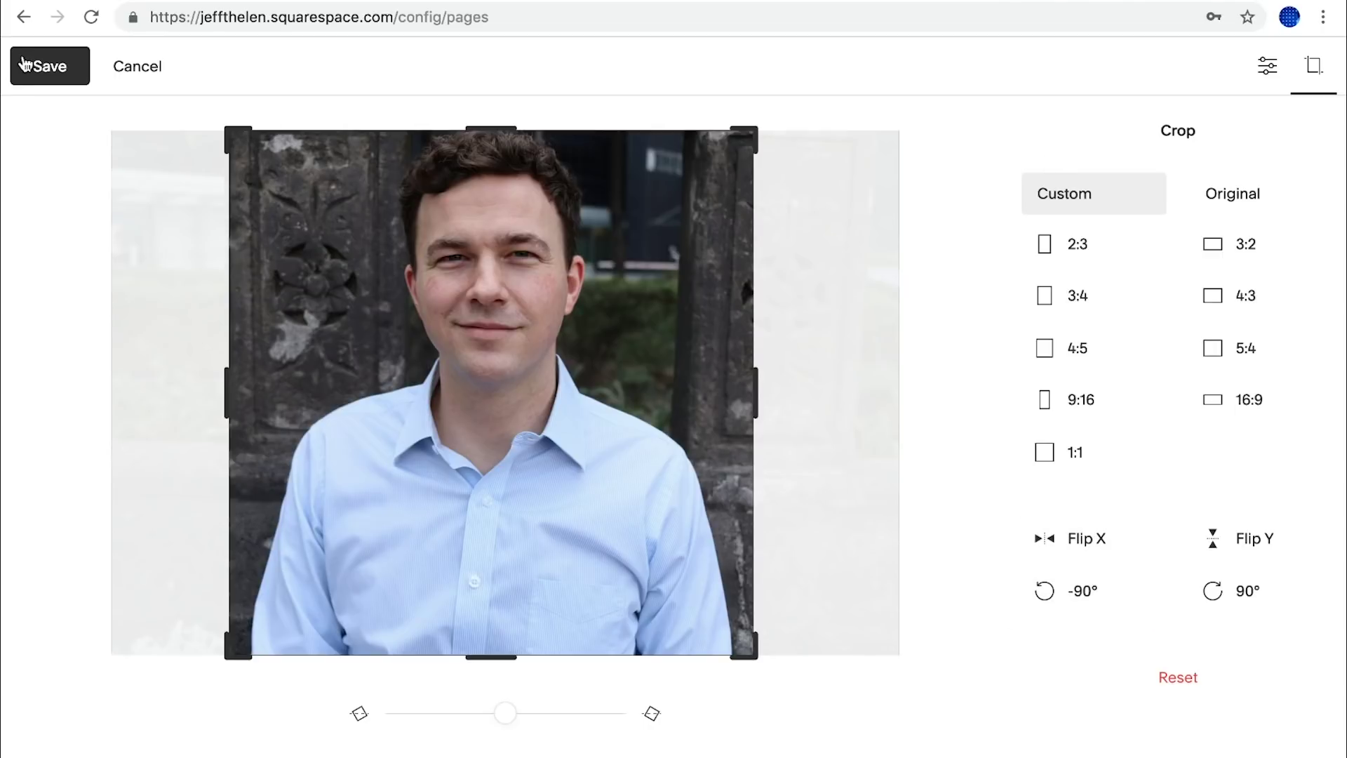
left_click(49, 63)
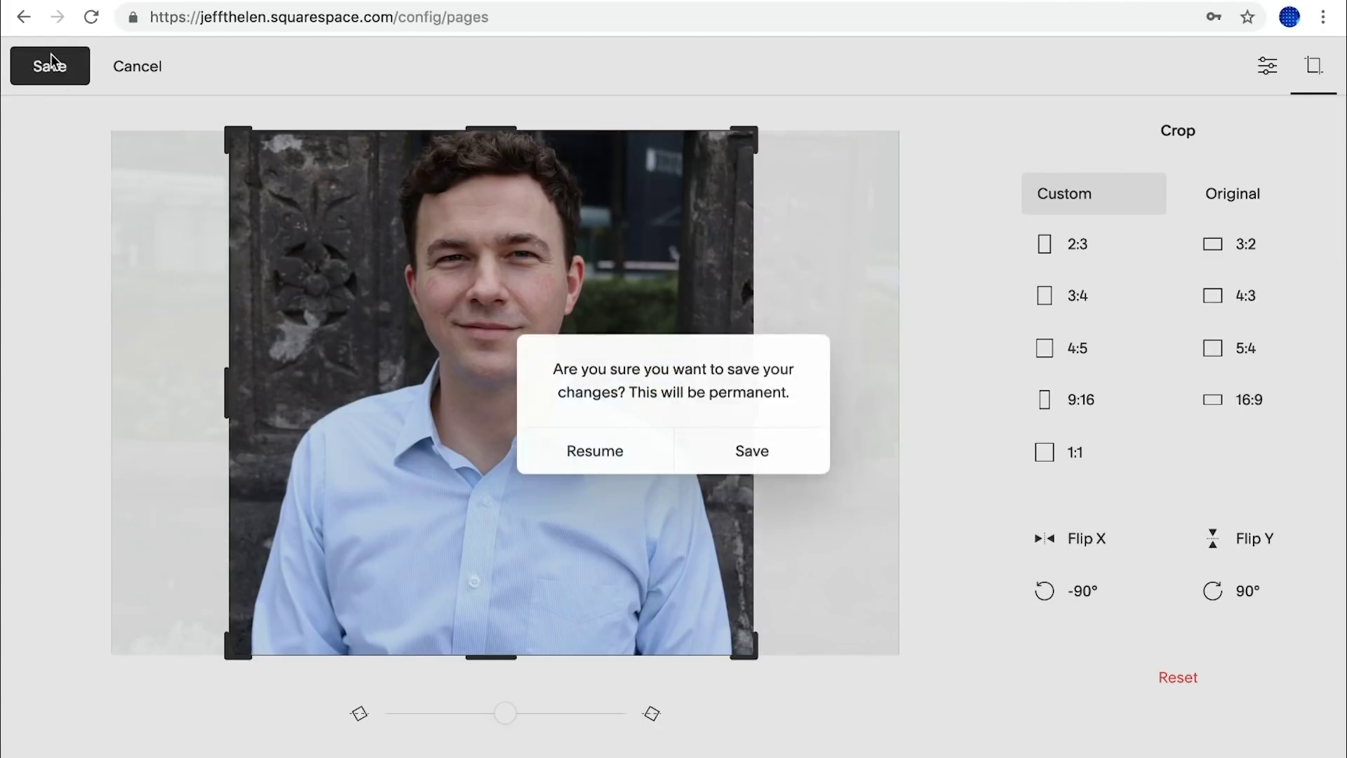
left_click(734, 456)
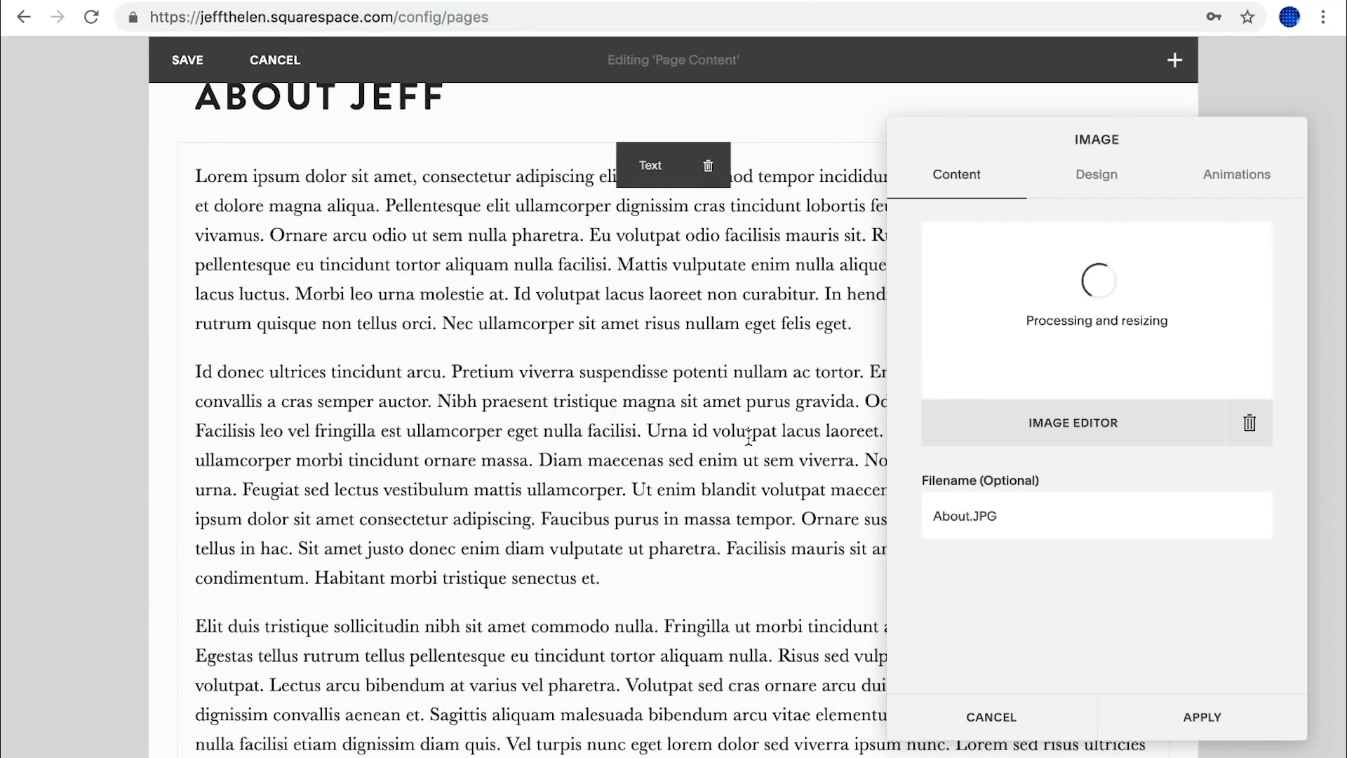
left_click(1220, 718)
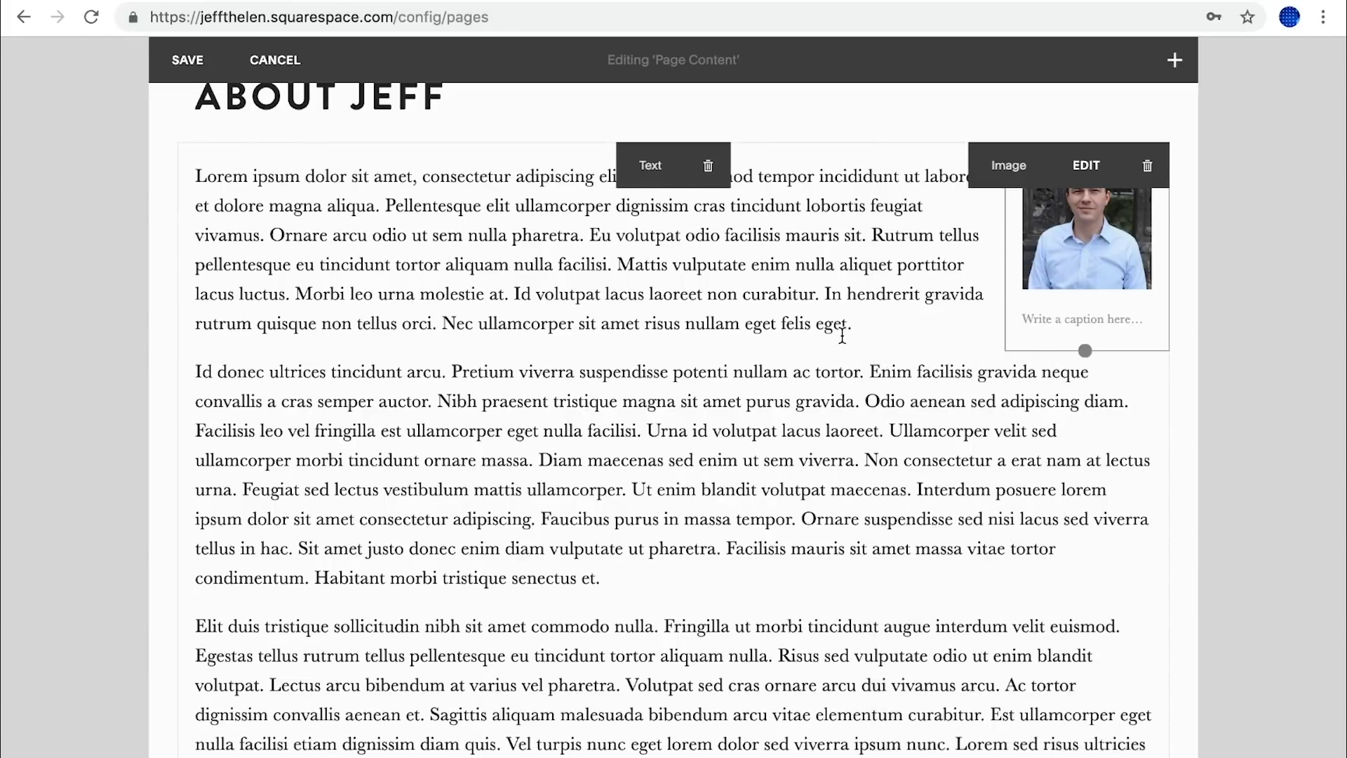
Enlarge the portrait to well over a third of the content width with the text wrapping beside it, and save the About page.
scroll(877, 267, "up", 2)
left_click(939, 491)
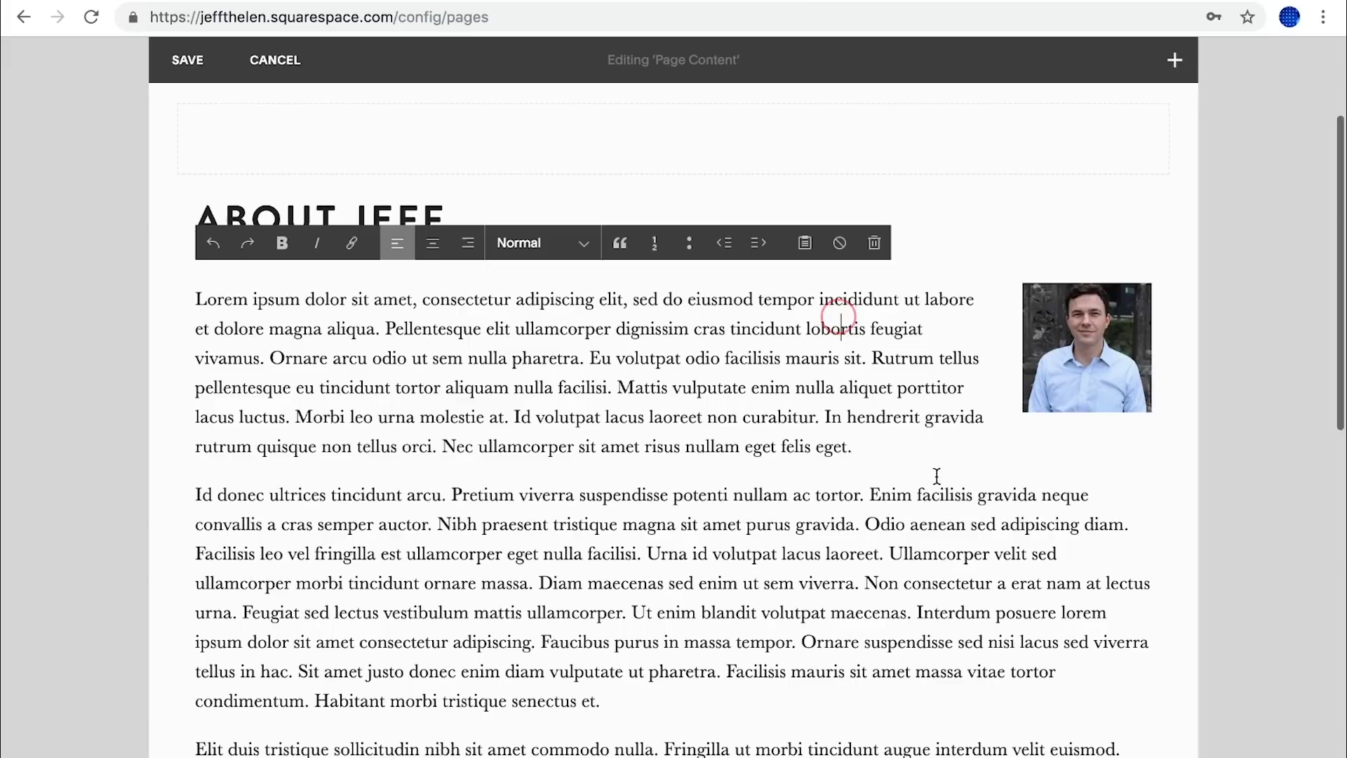
left_click(1003, 375)
left_click_drag(1004, 375, 819, 414)
scroll(529, 446, "down", 3)
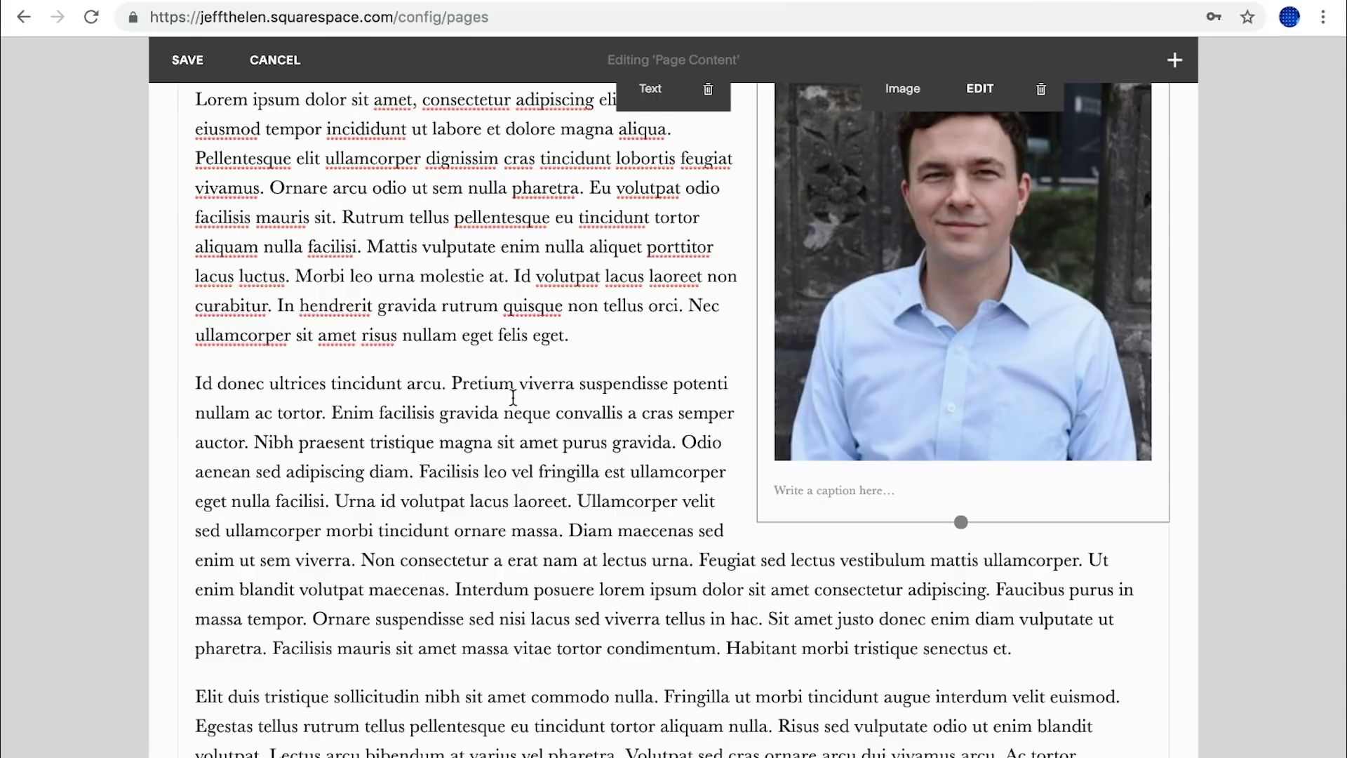
scroll(772, 491, "down", 5)
scroll(506, 386, "up", 7)
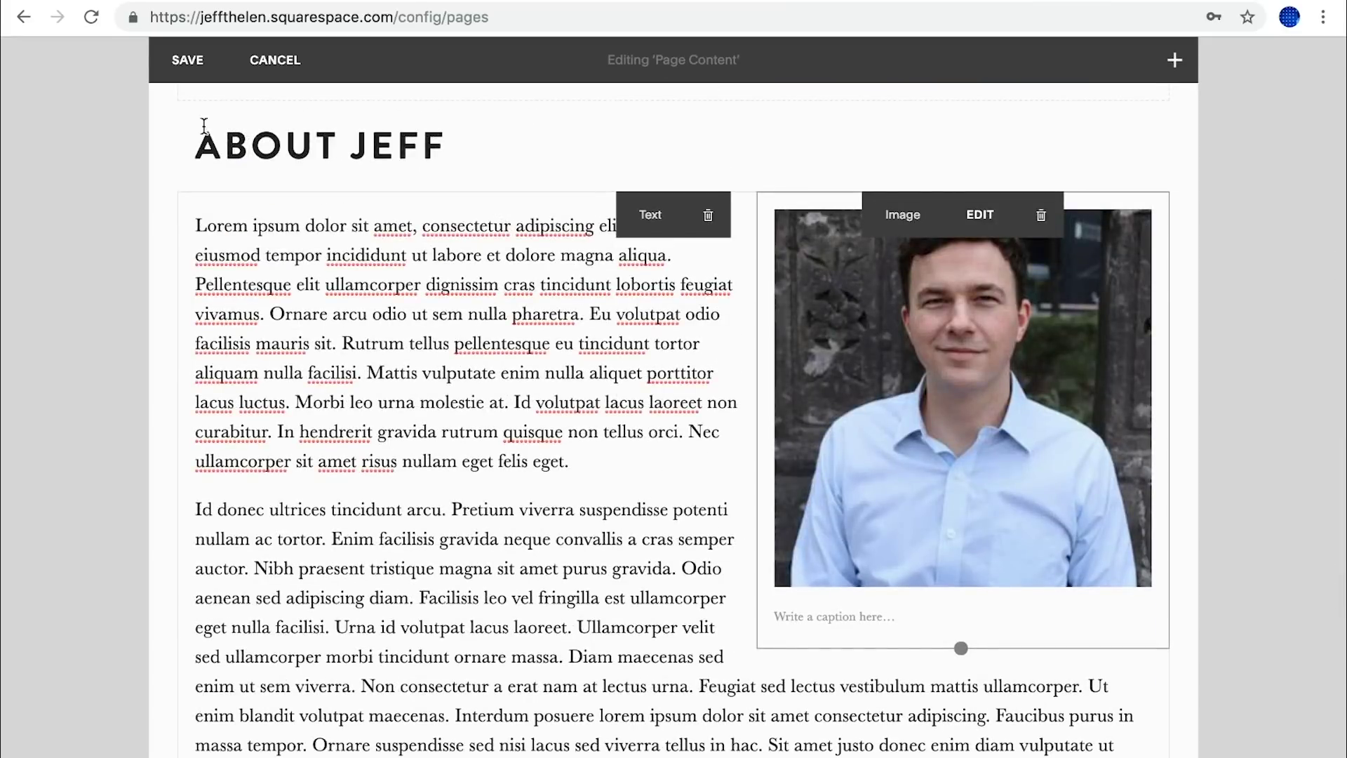
left_click(187, 60)
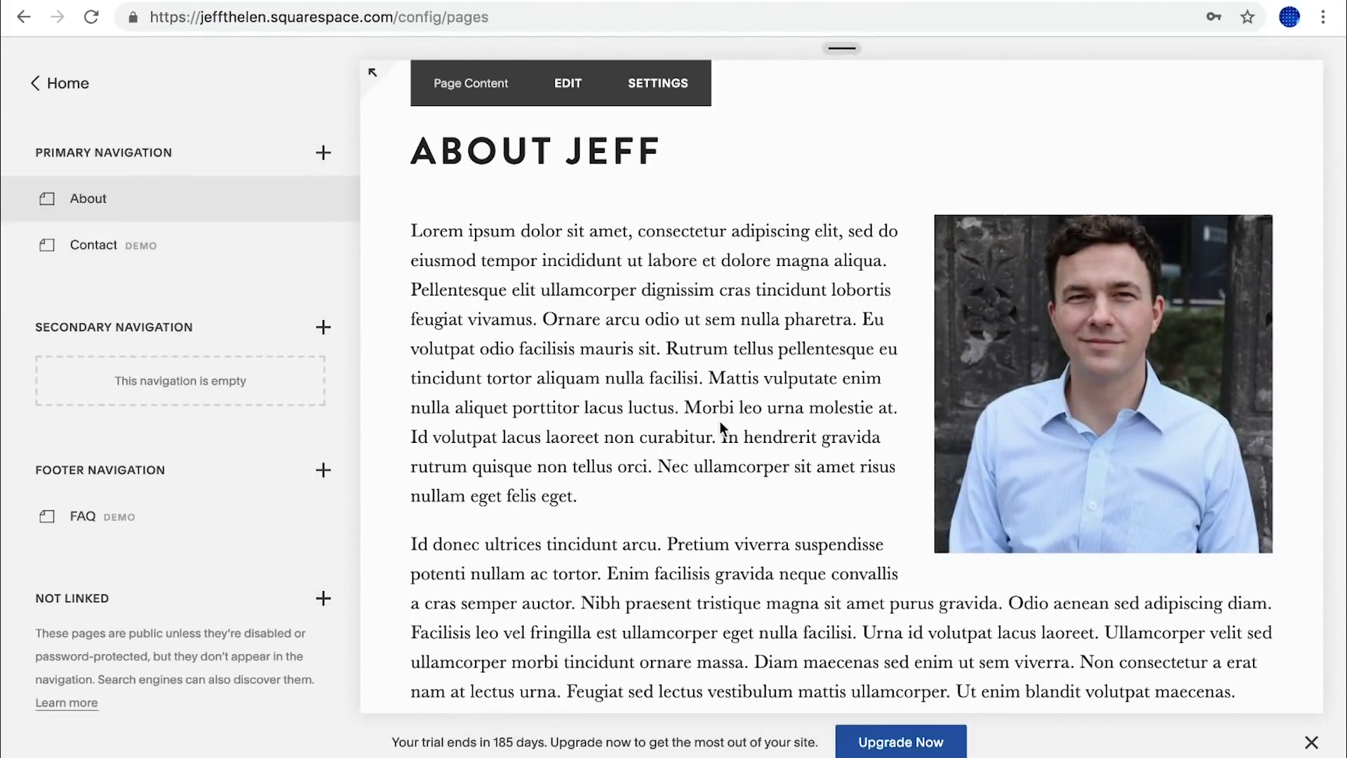
scroll(790, 431, "down", 1)
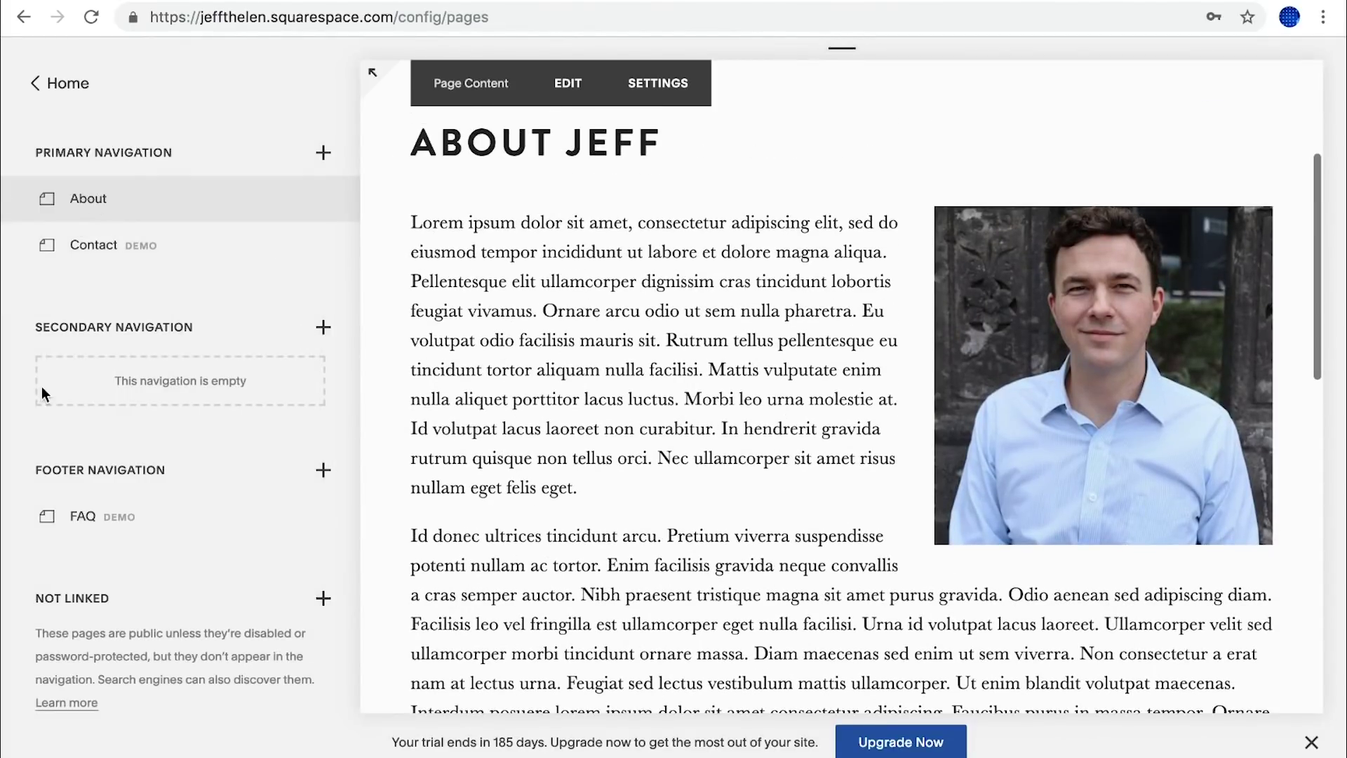
Open the Contact page's content for editing and change its heading to "CONTACT ME".
left_click(96, 247)
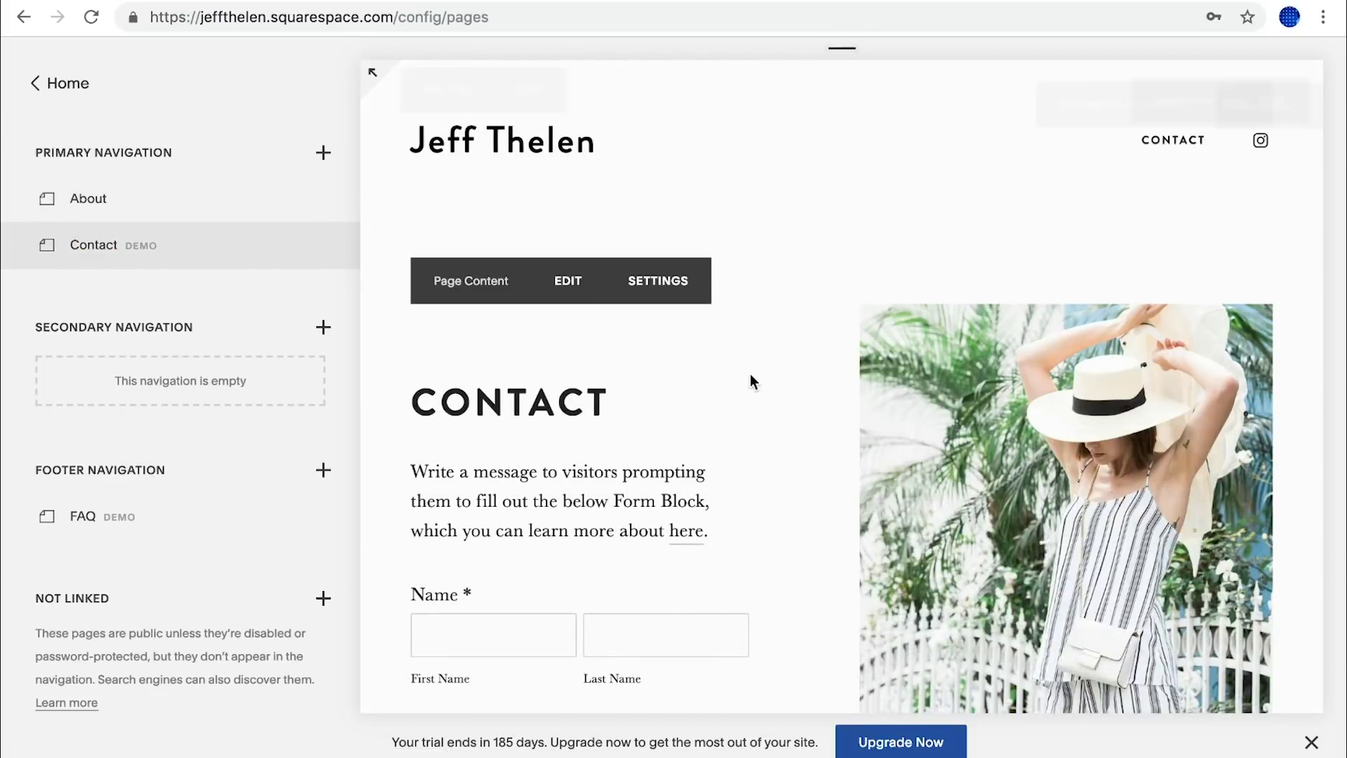
scroll(582, 460, "down", 2)
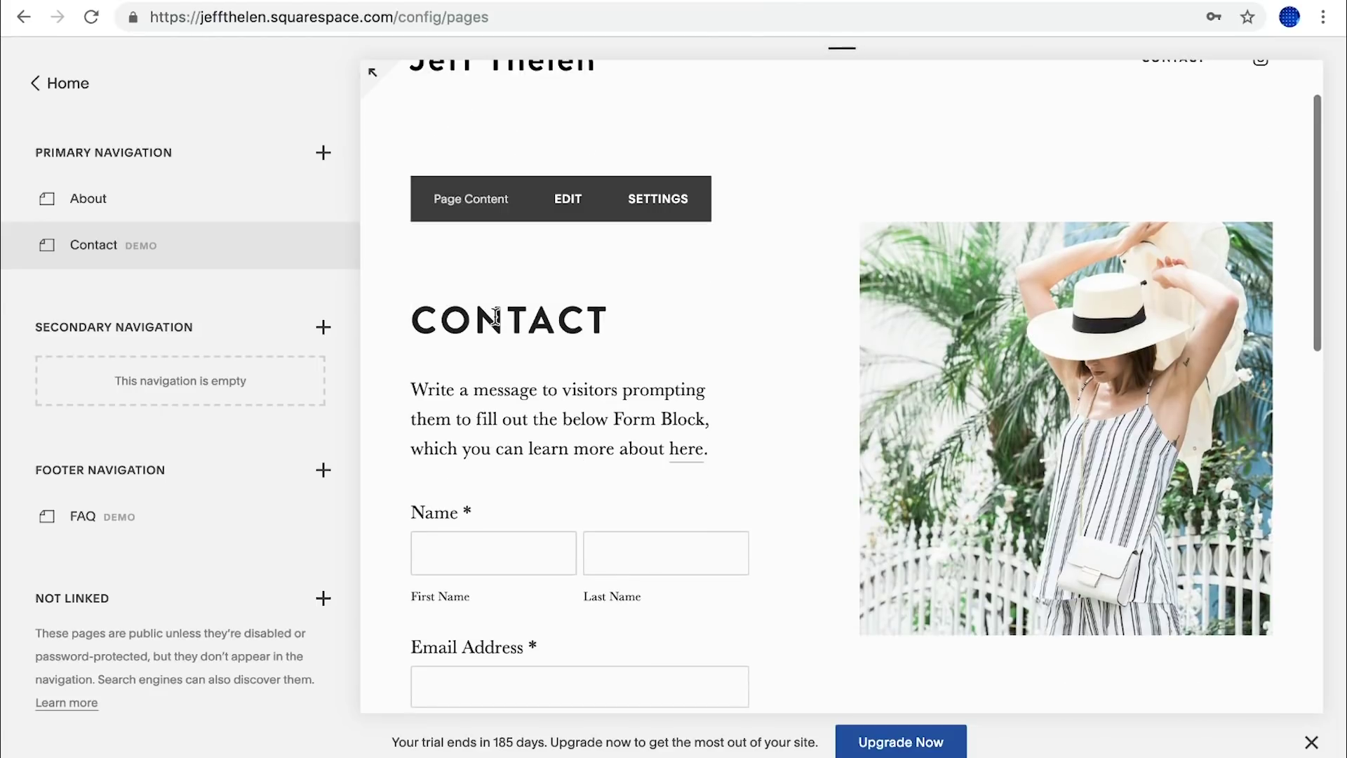
left_click(567, 202)
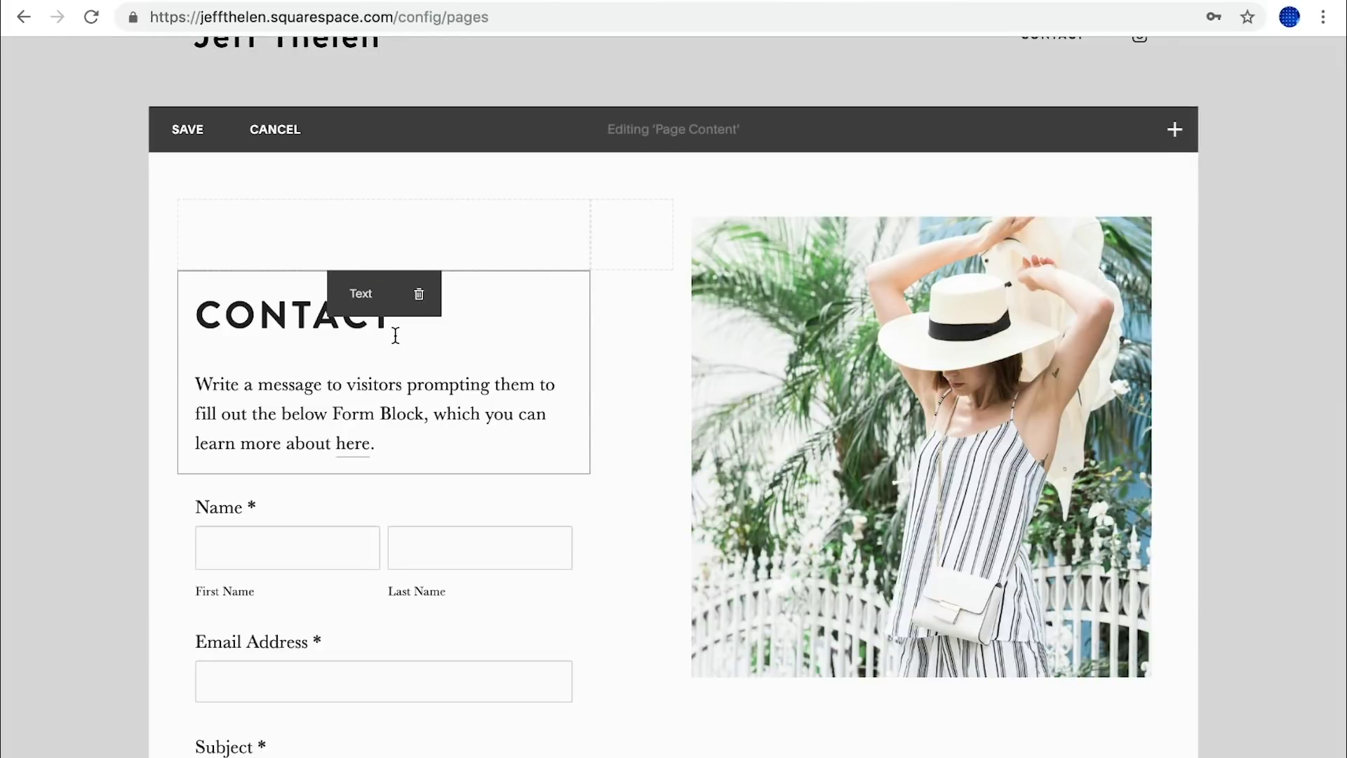
left_click(396, 336)
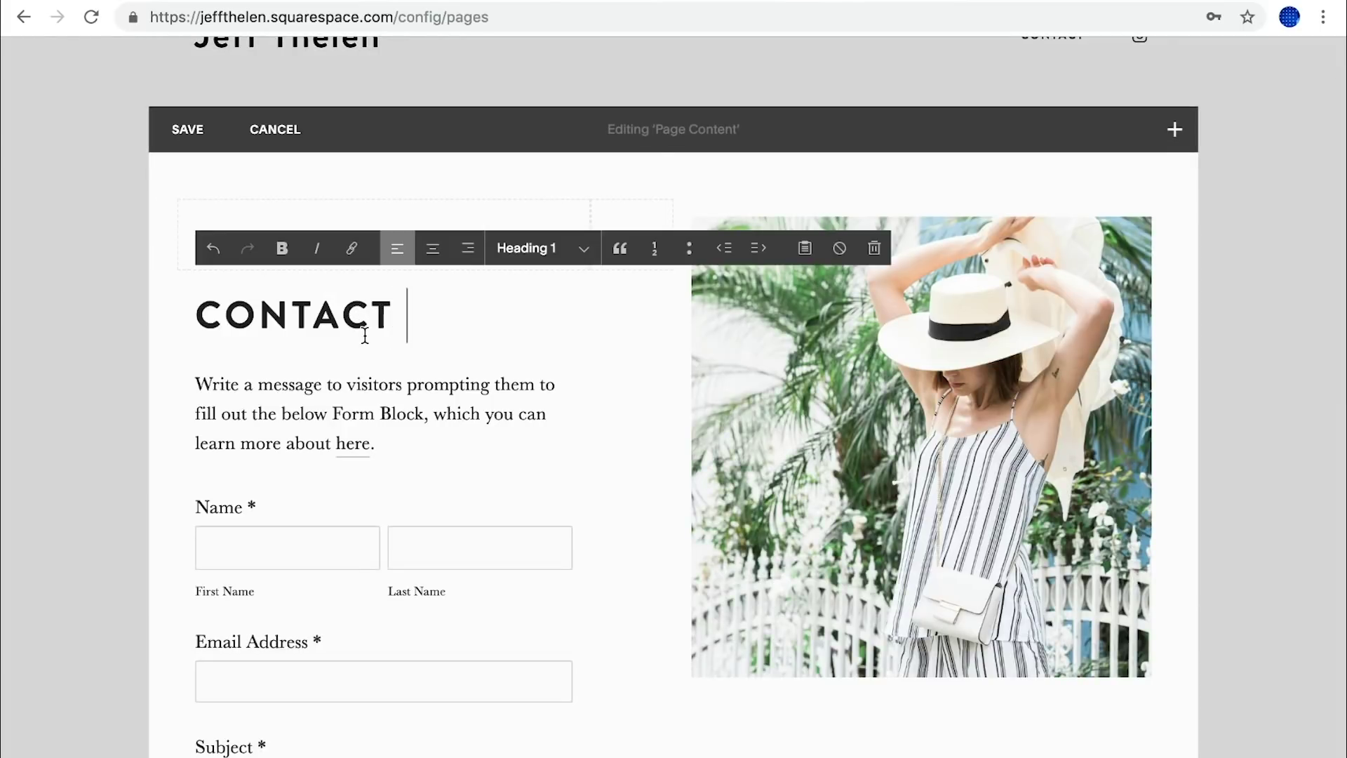
type("JEFF")
key("BackSpace")
key("BackSpace")
key("BackSpace")
key("BackSpace")
type("ME")
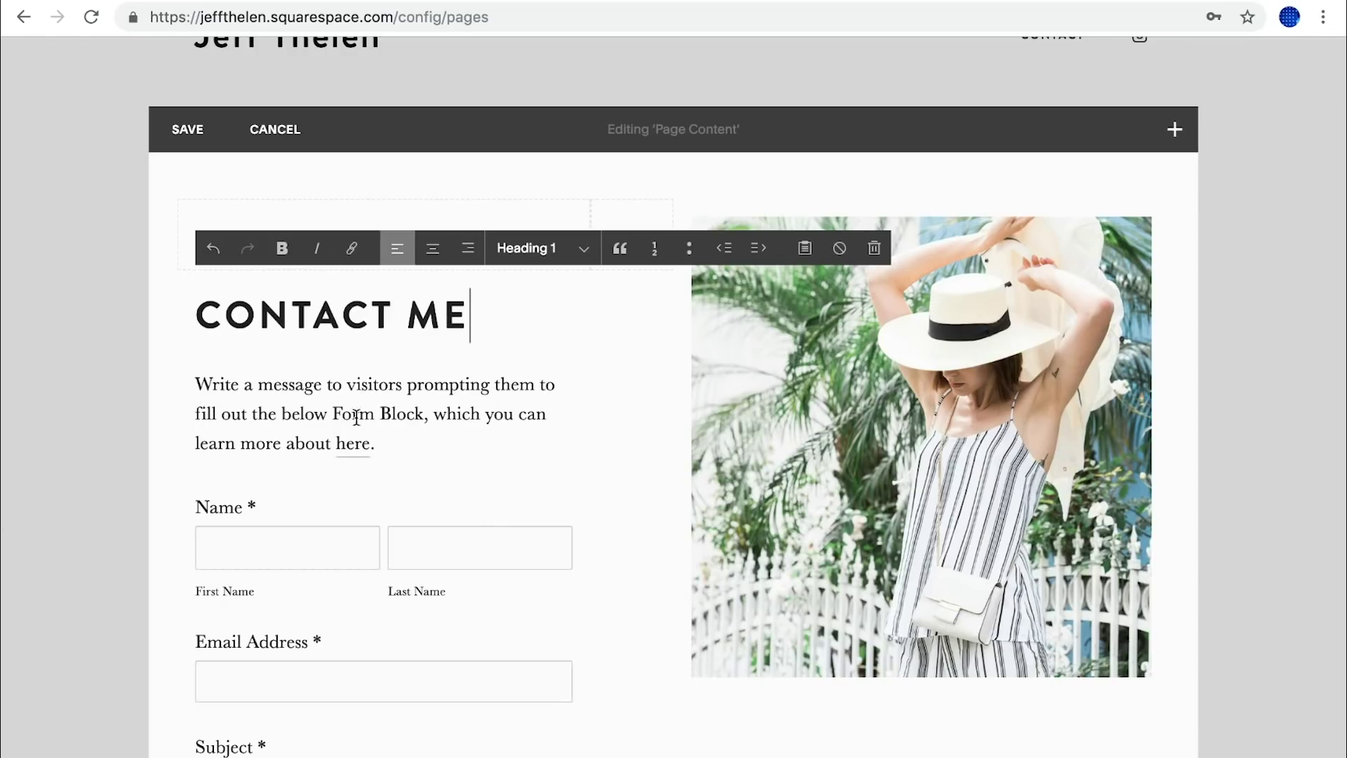
Replace the paragraph under the heading with the plain text "Have a question or interest in working with me?".
left_click_drag(384, 442, 198, 387)
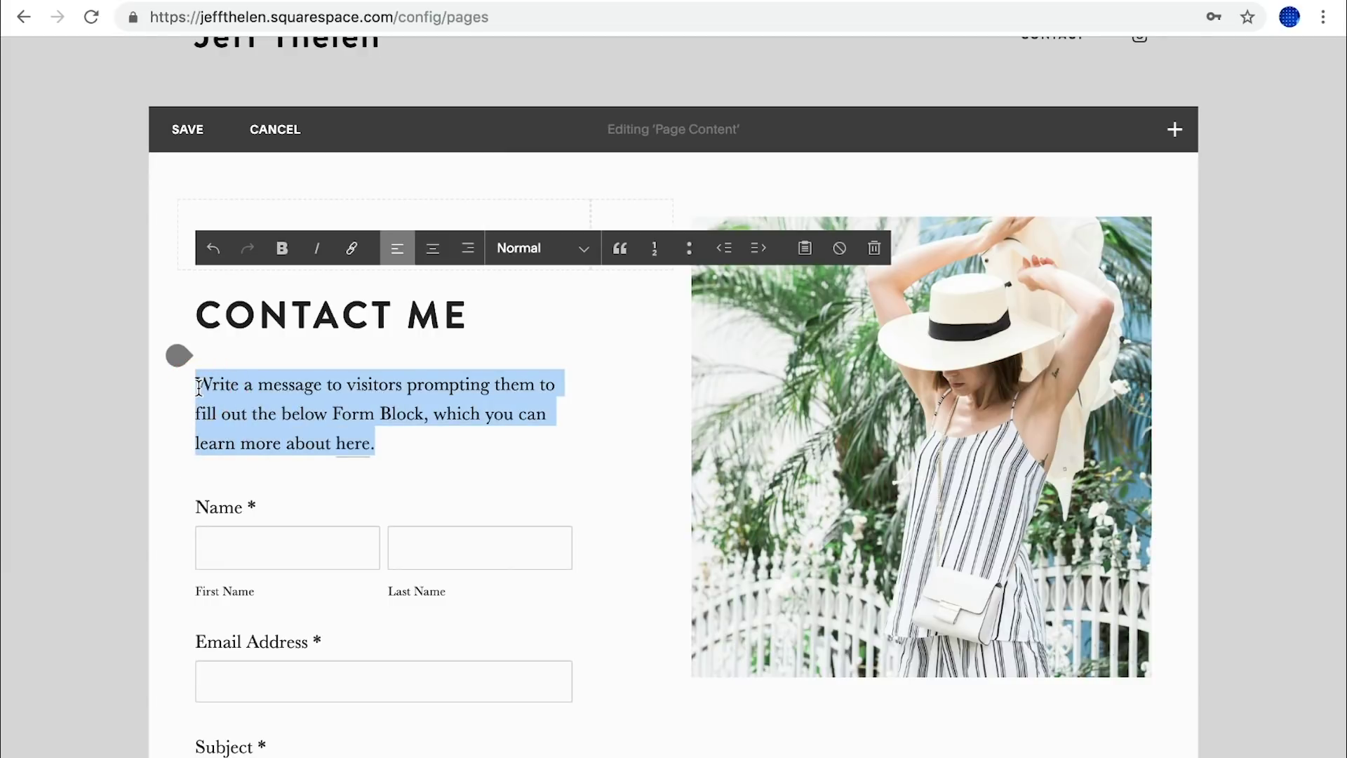
left_click(806, 248)
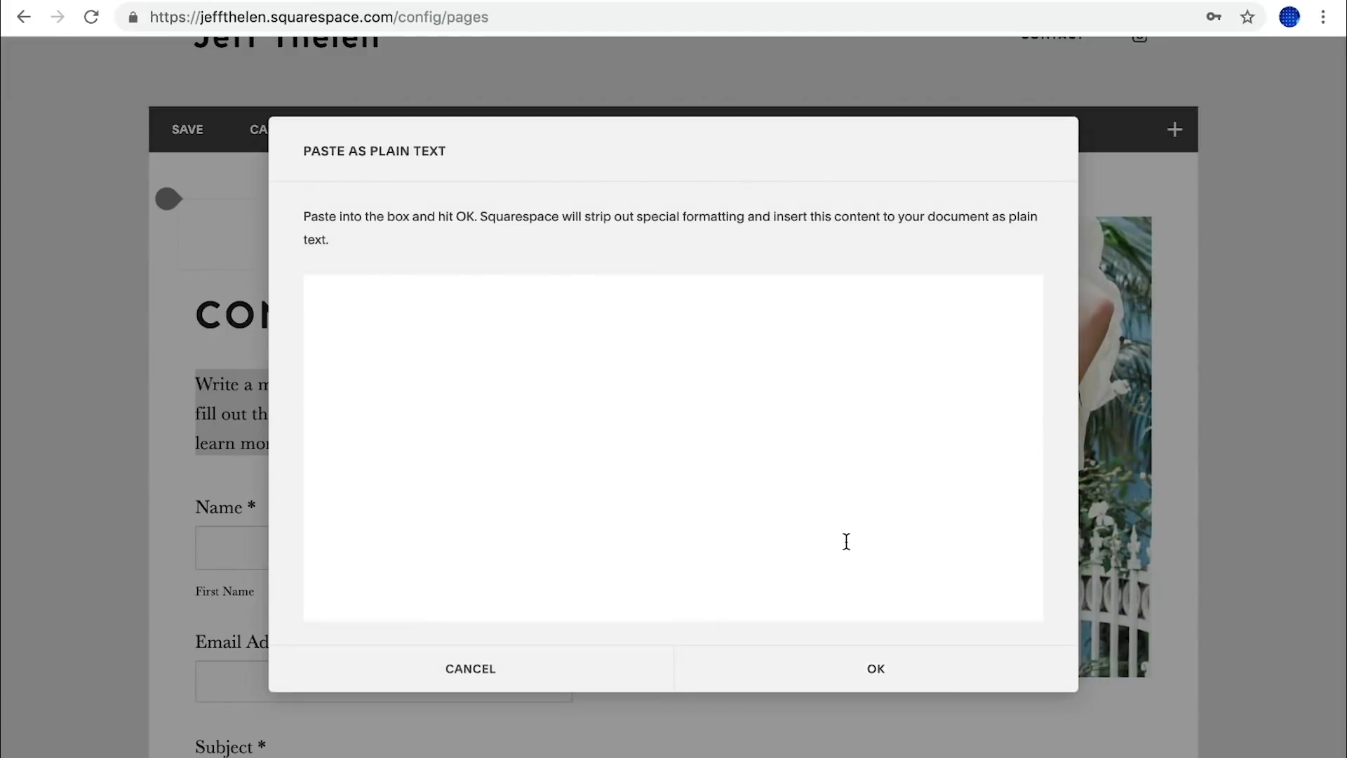
left_click(759, 473)
type("Have a question or interest in working with me?")
left_click(893, 660)
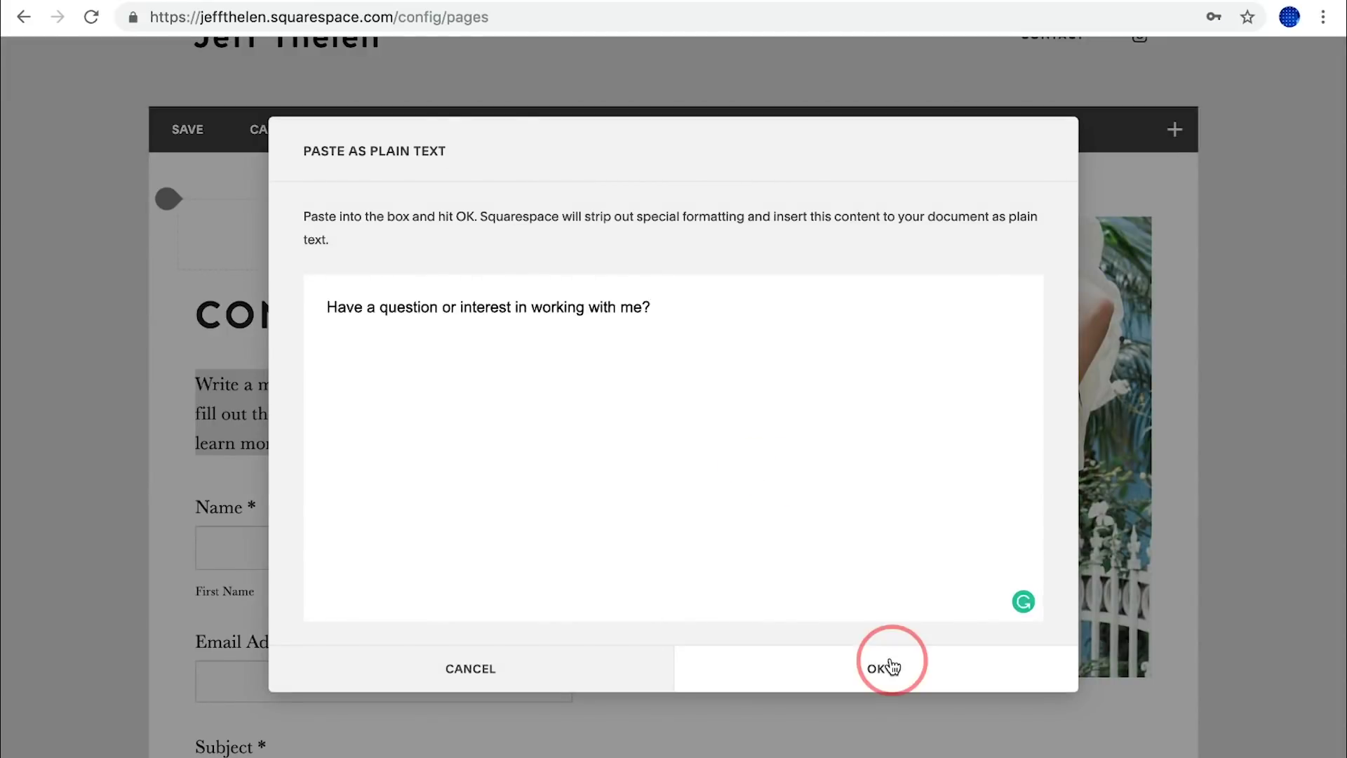
left_click(315, 385)
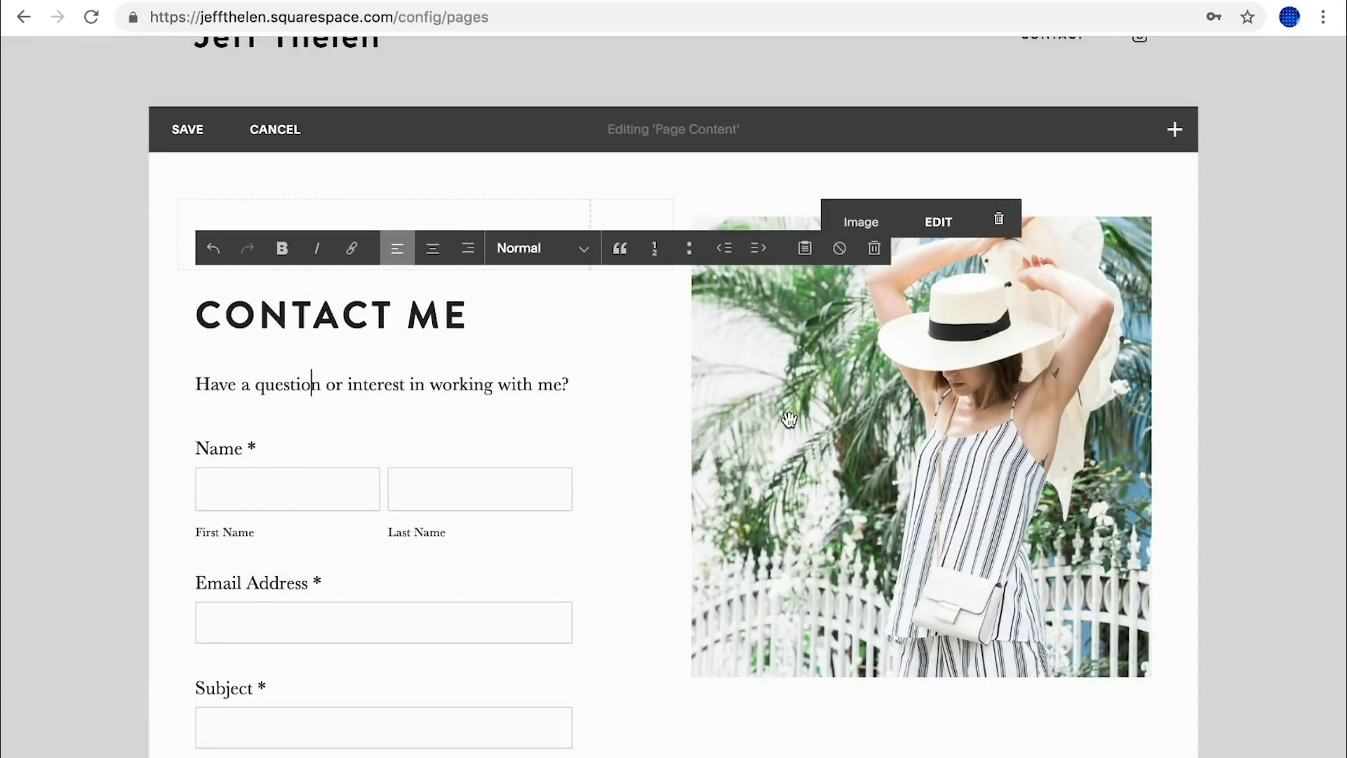
Name the contact form "Contact Me Page", check its storage options, and apply the form changes.
mouse_move(292, 460)
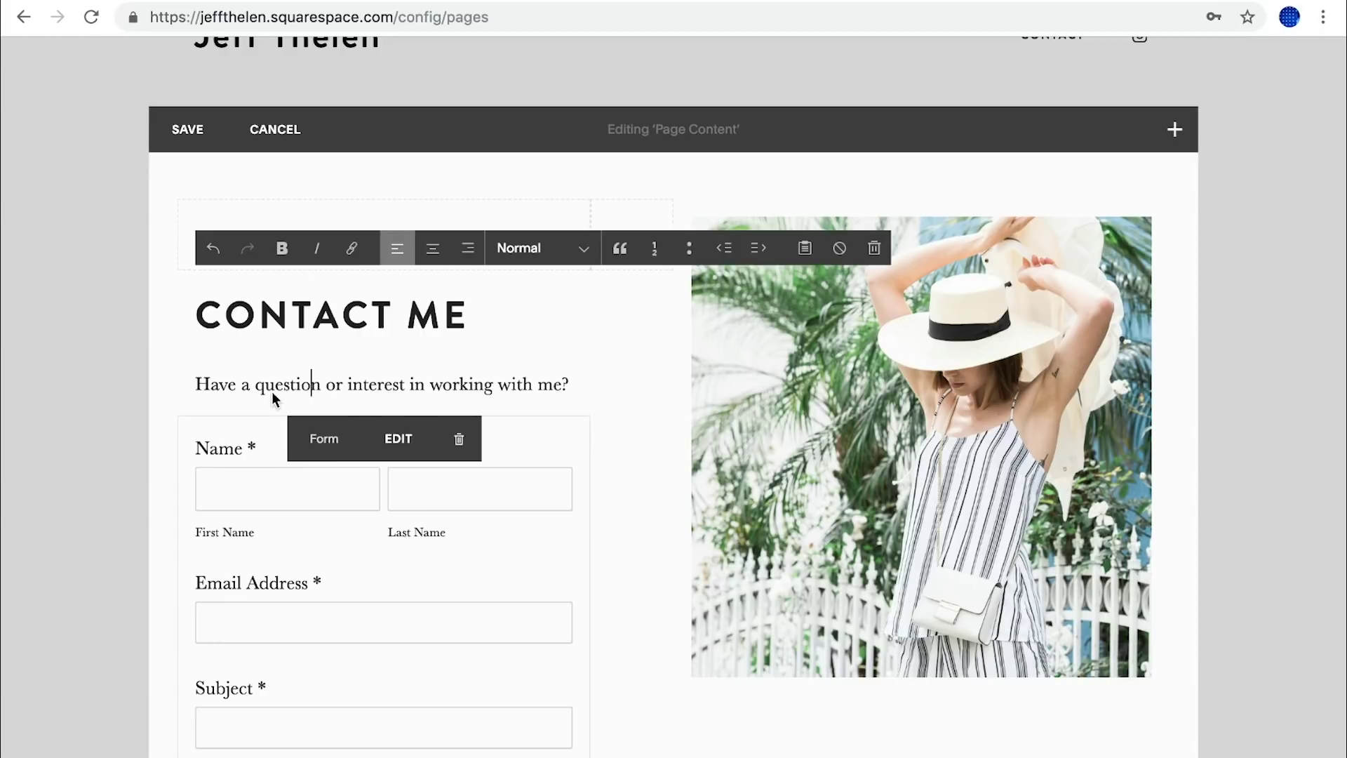
left_click(393, 451)
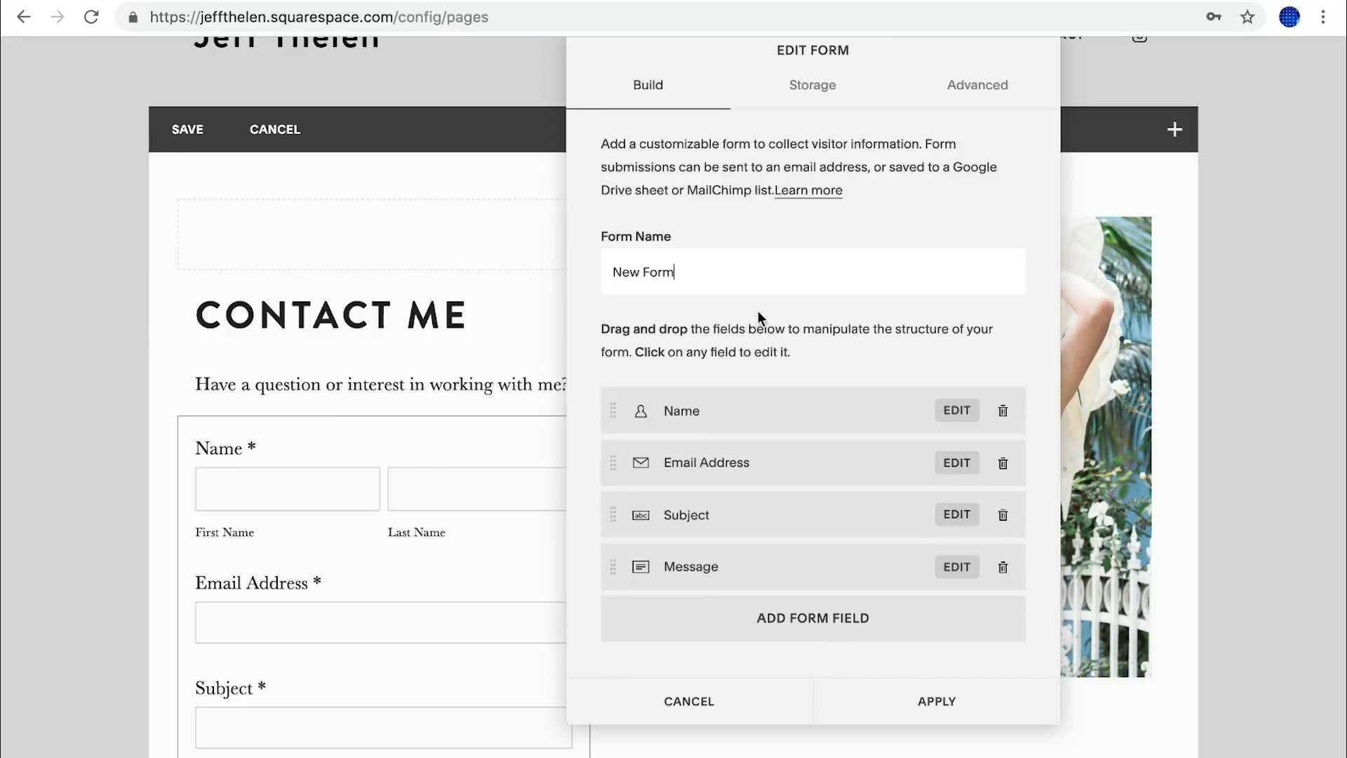
triple_click(716, 277)
type("Contact Me Page")
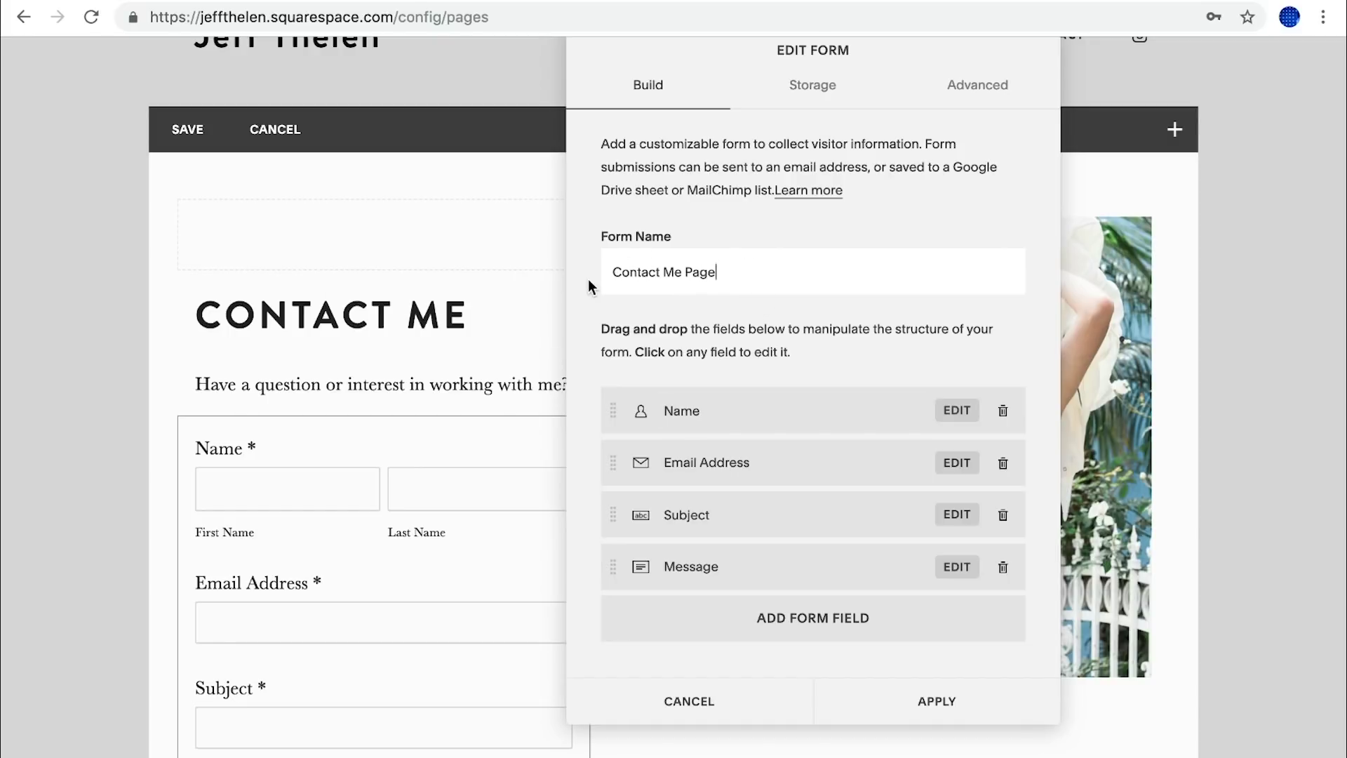
left_click(808, 96)
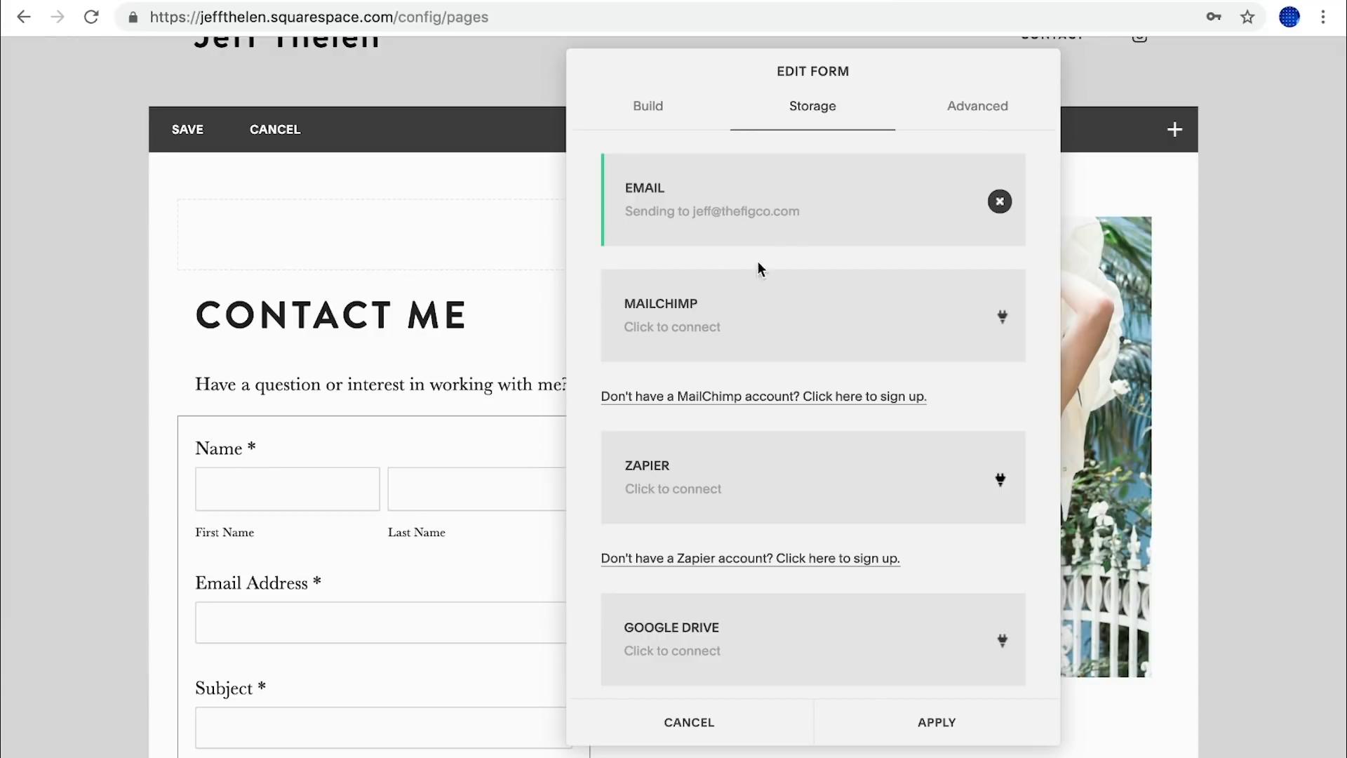
left_click(646, 115)
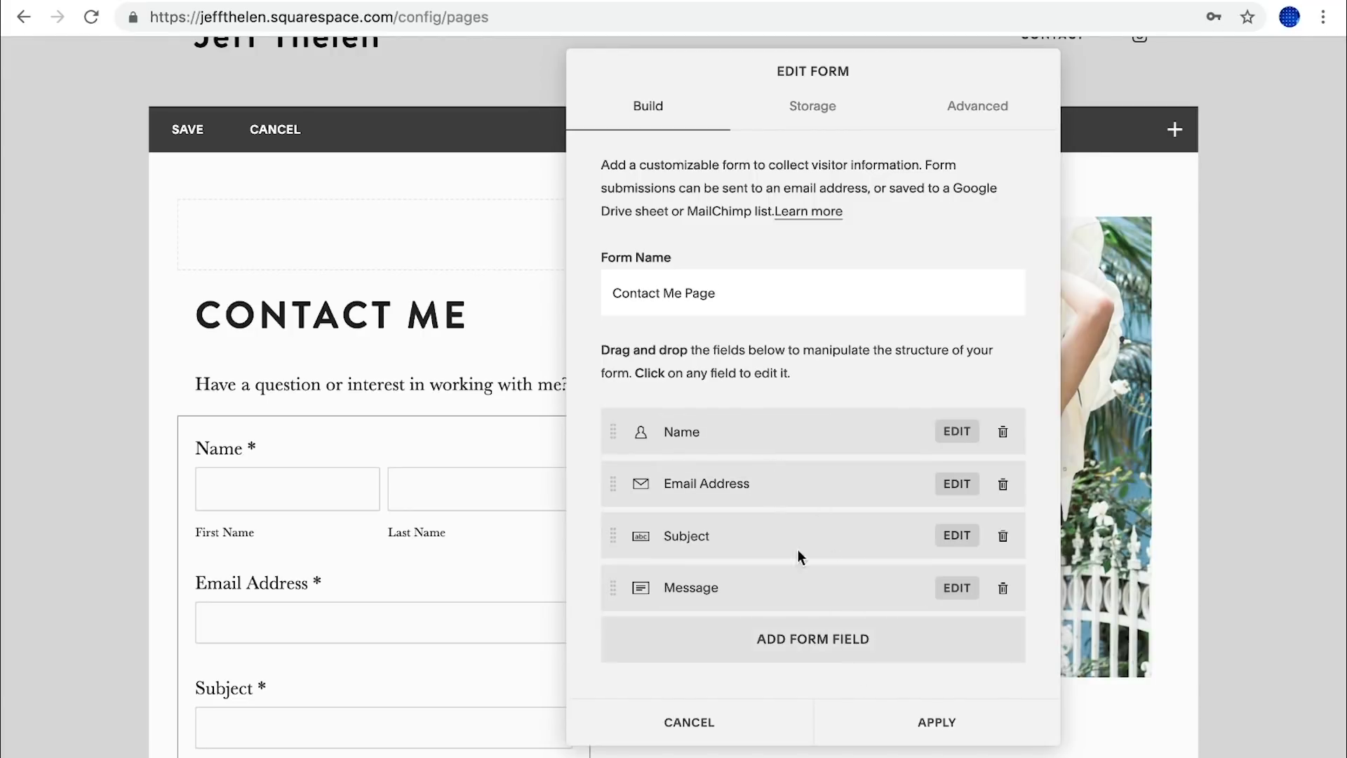
left_click(912, 724)
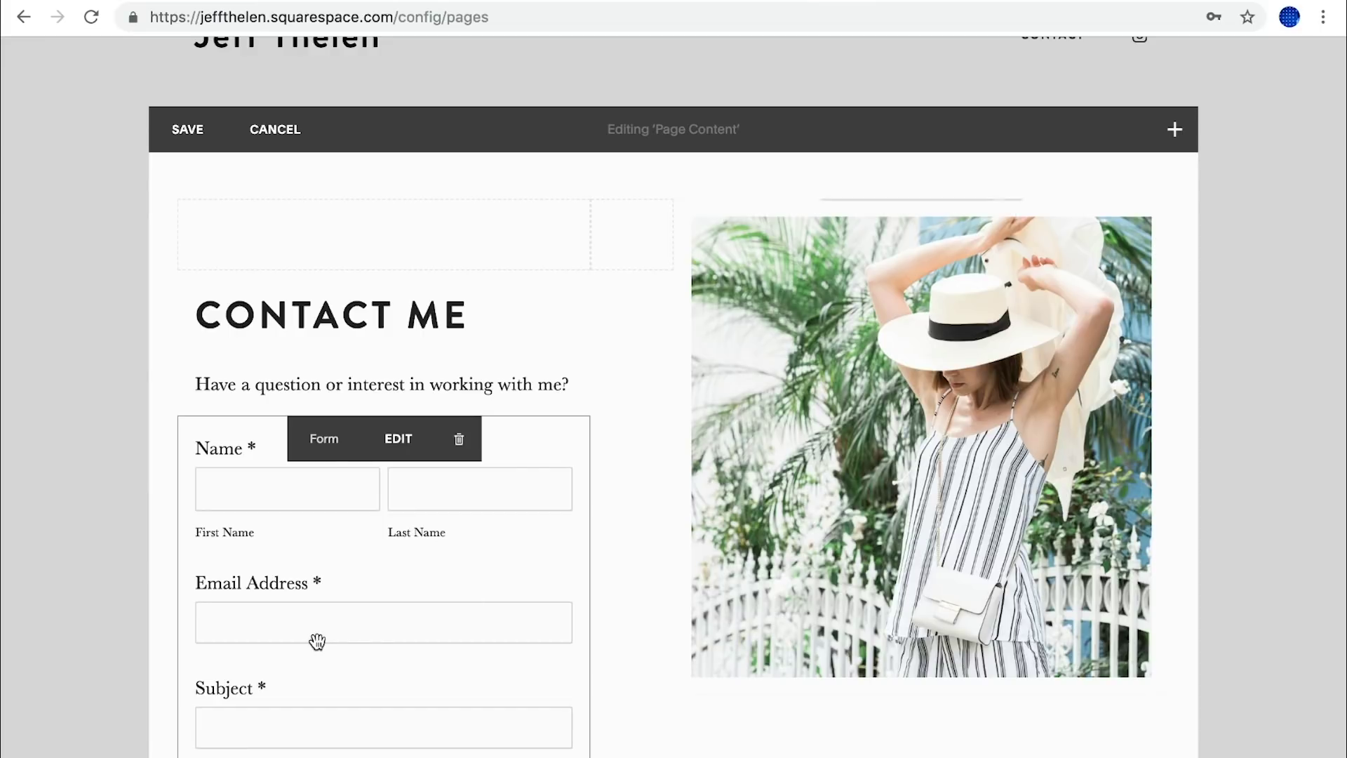
Replace the demo image beside the contact form with Contact.JPG from the Website Content folder.
mouse_move(1074, 317)
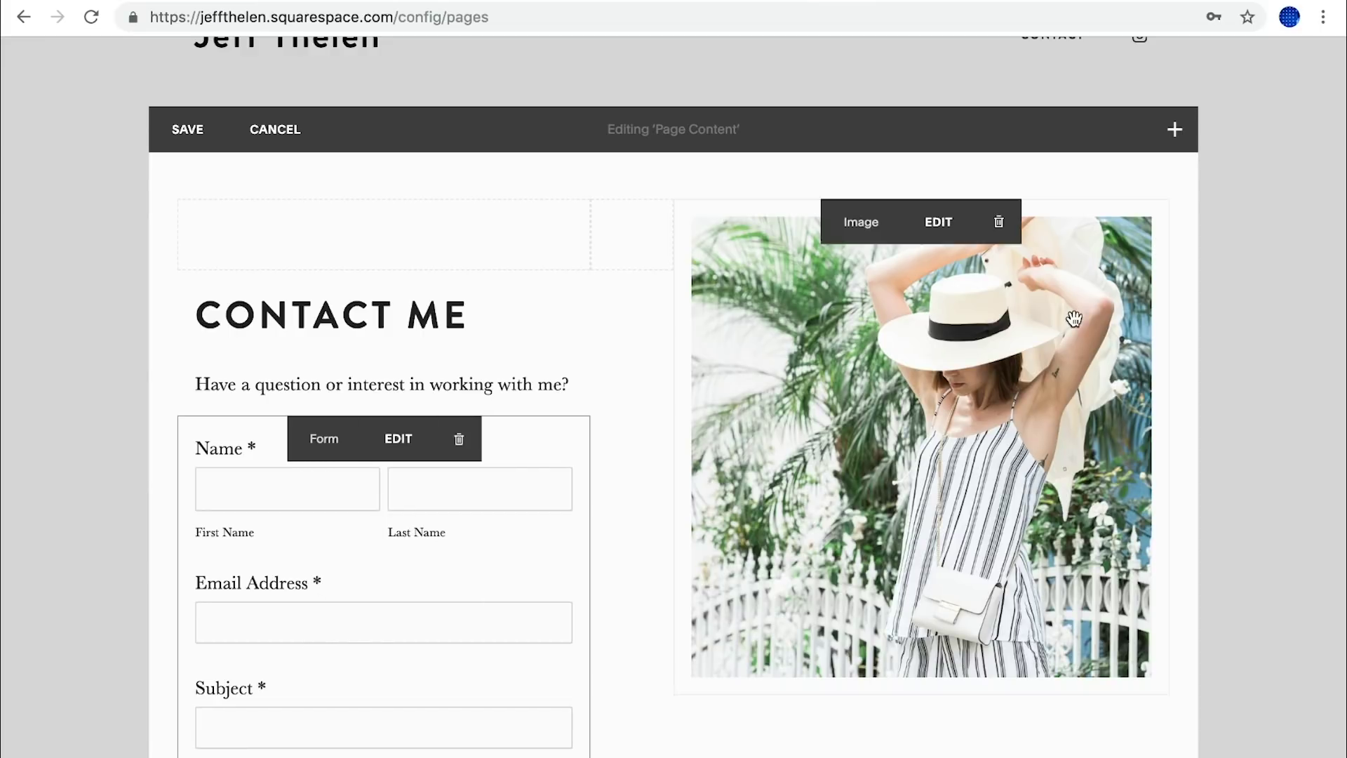
left_click(939, 226)
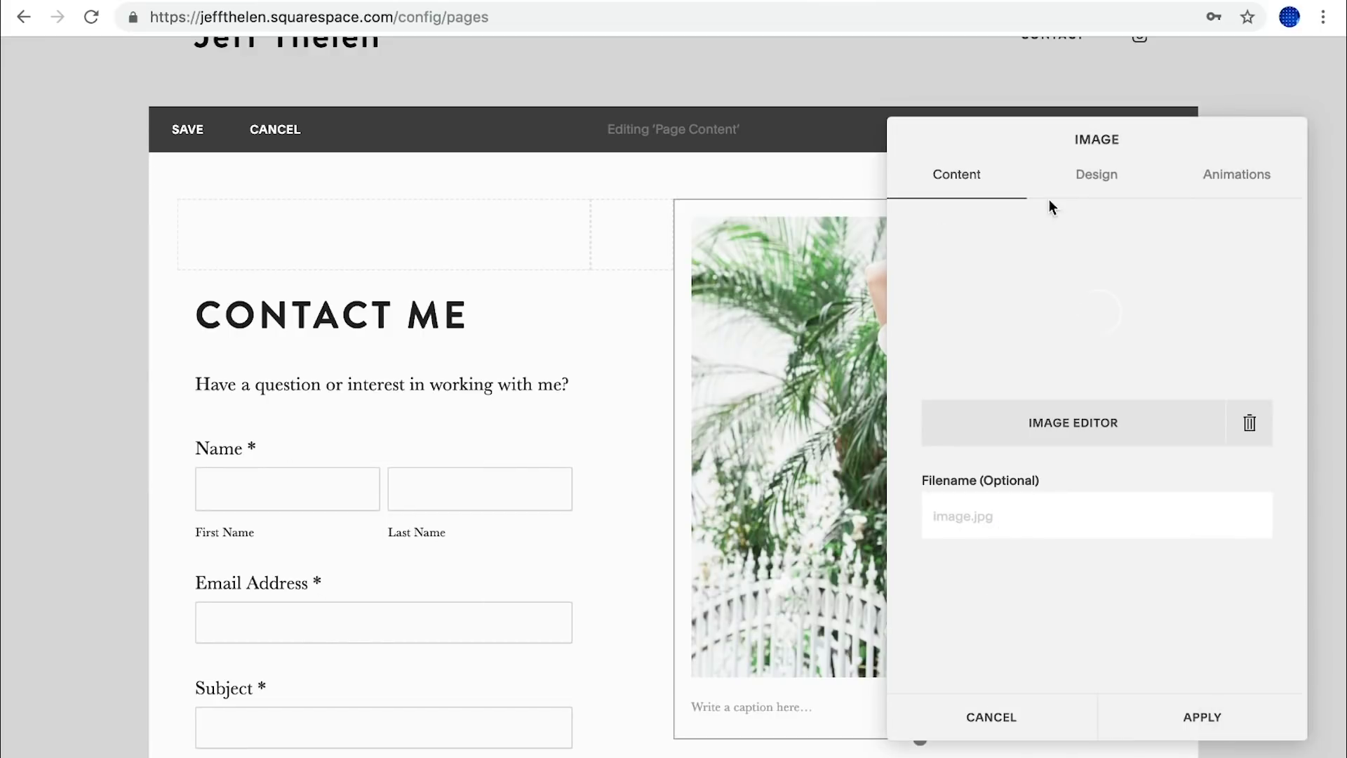
left_click(1252, 435)
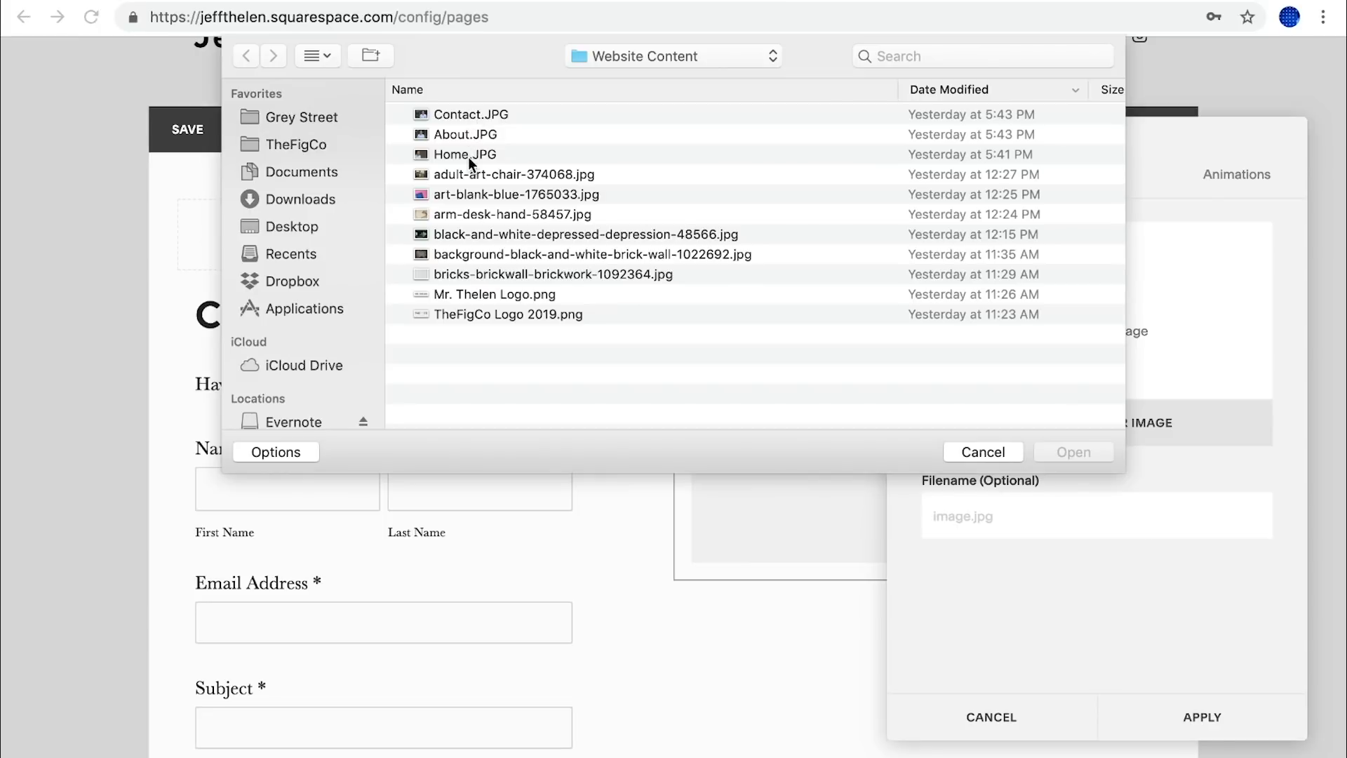
left_click(469, 111)
double_click(469, 111)
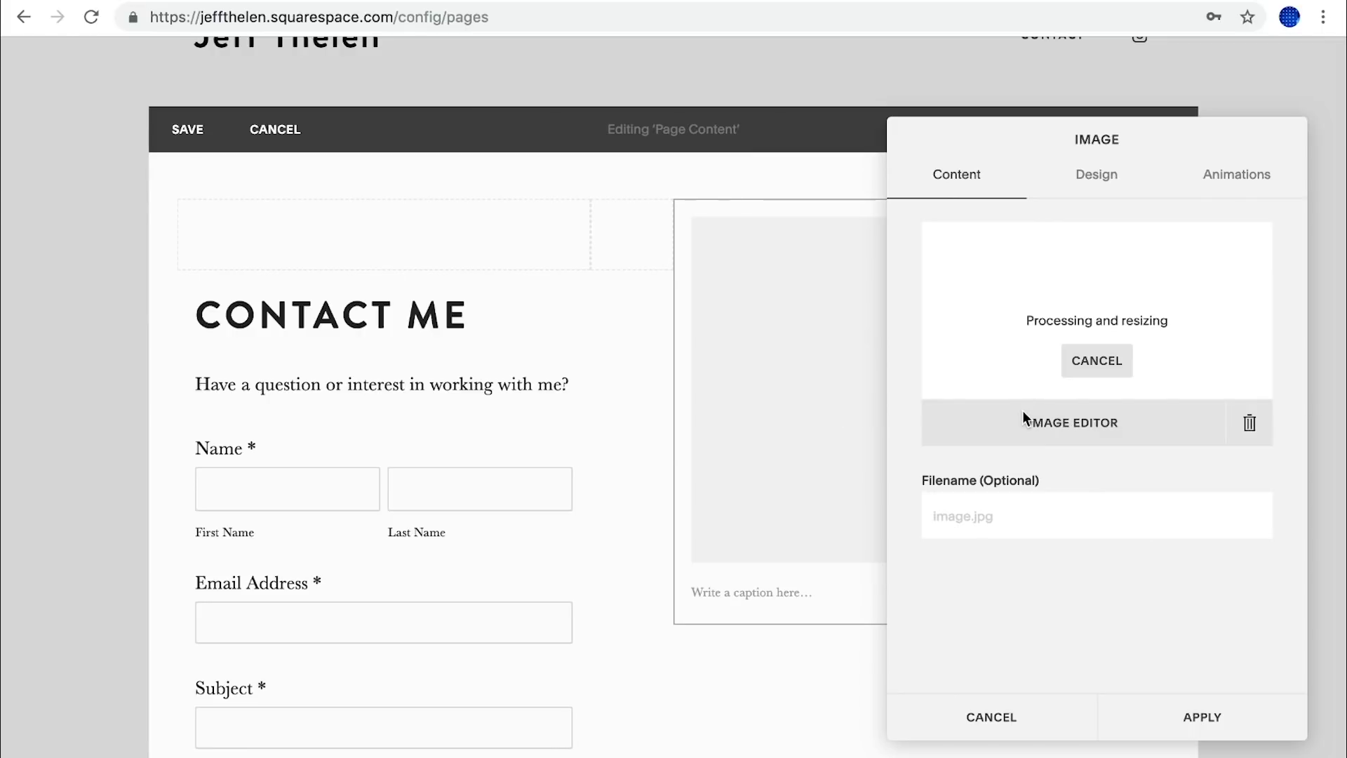
Crop away the left part of the contact photo in the image editor, then save and apply the edited image.
left_click(1080, 426)
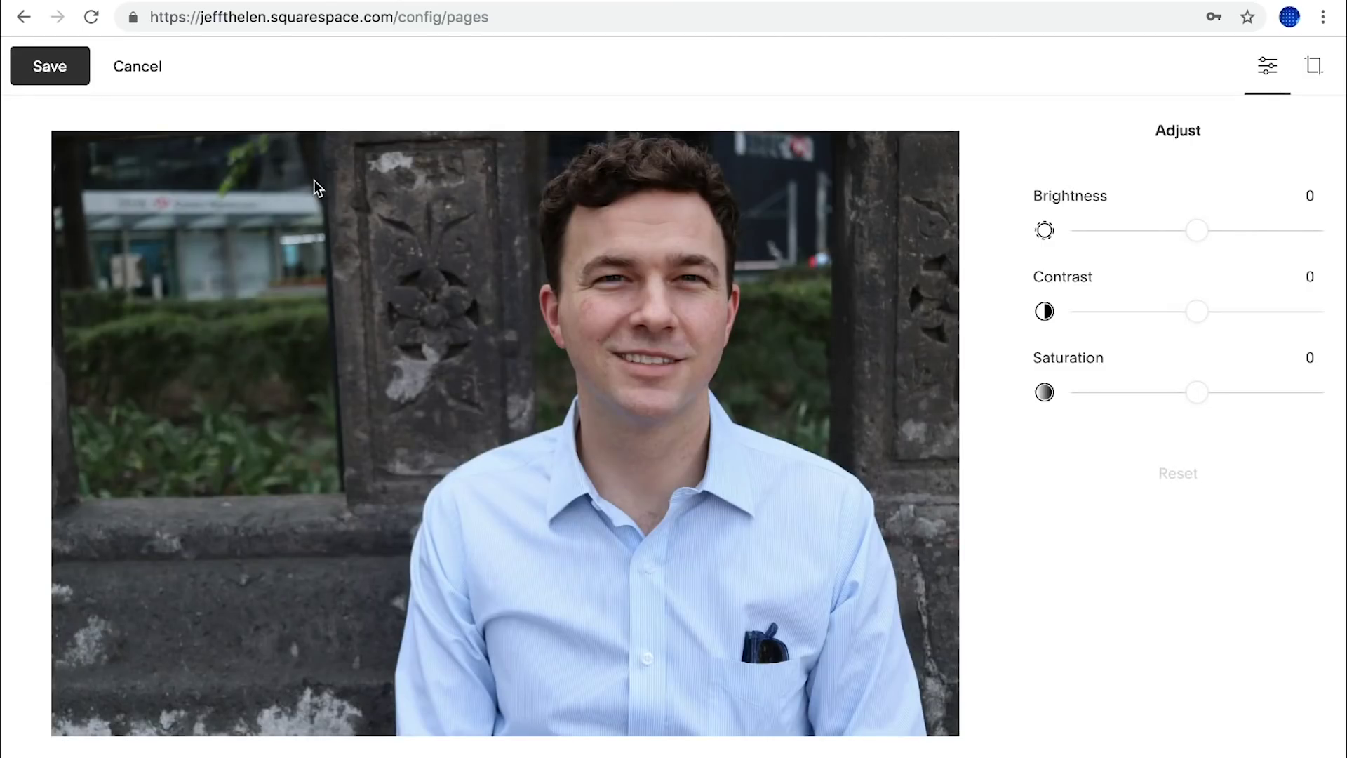
left_click(1313, 75)
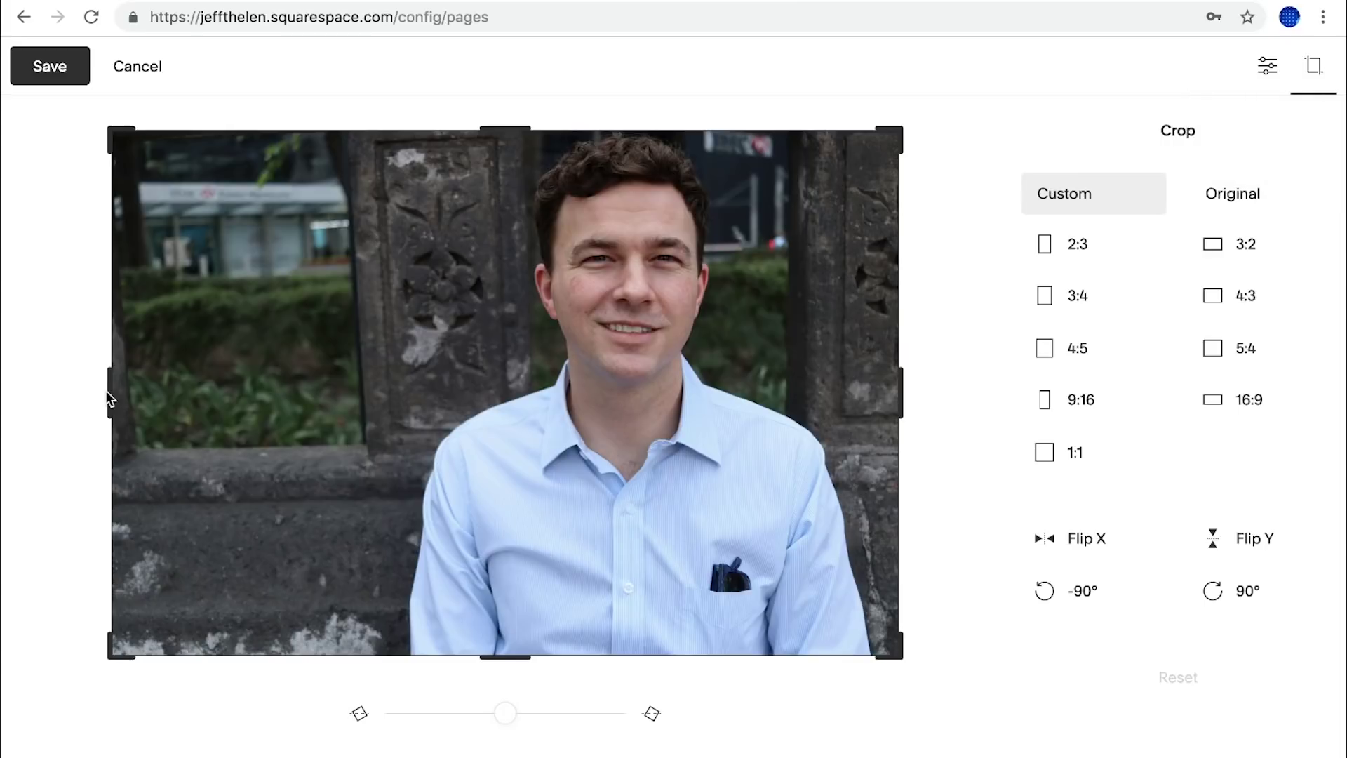
left_click_drag(184, 394, 410, 405)
left_click_drag(903, 404, 871, 401)
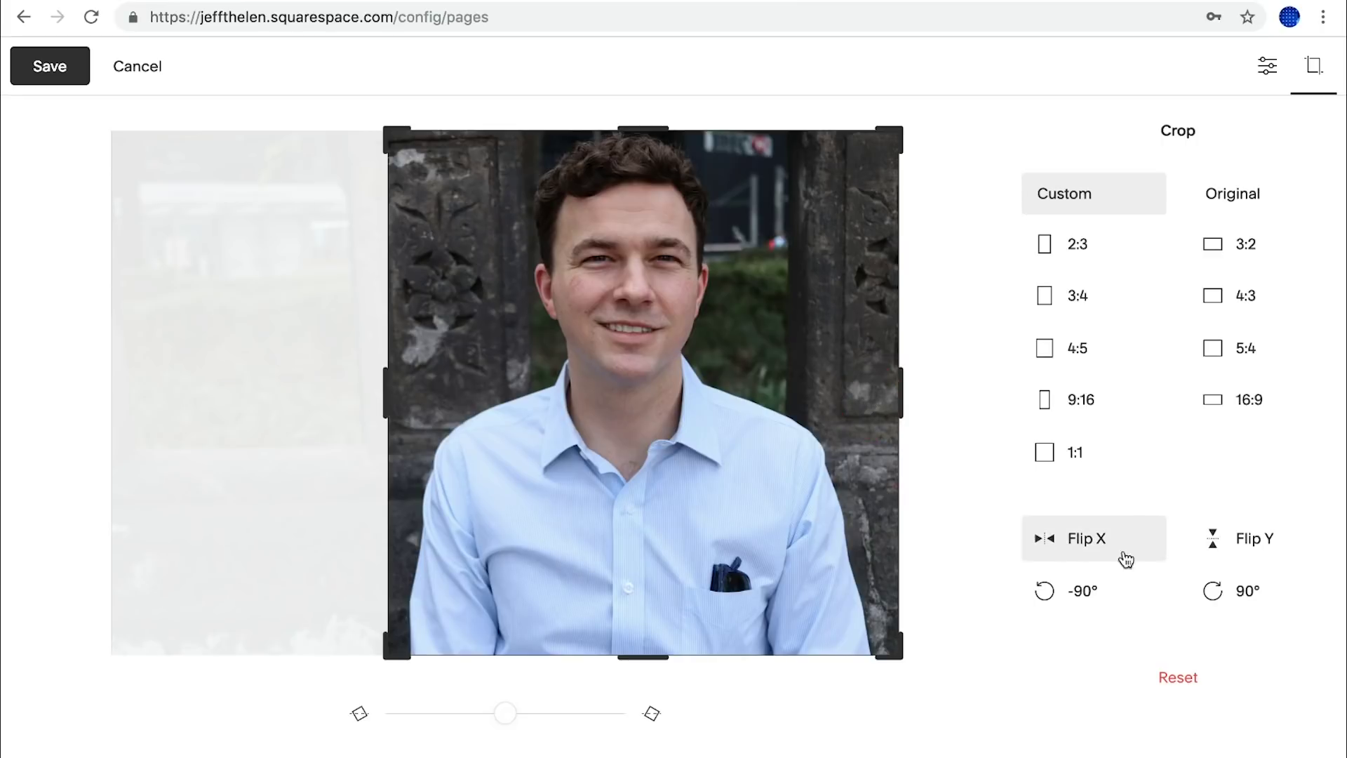
left_click(42, 70)
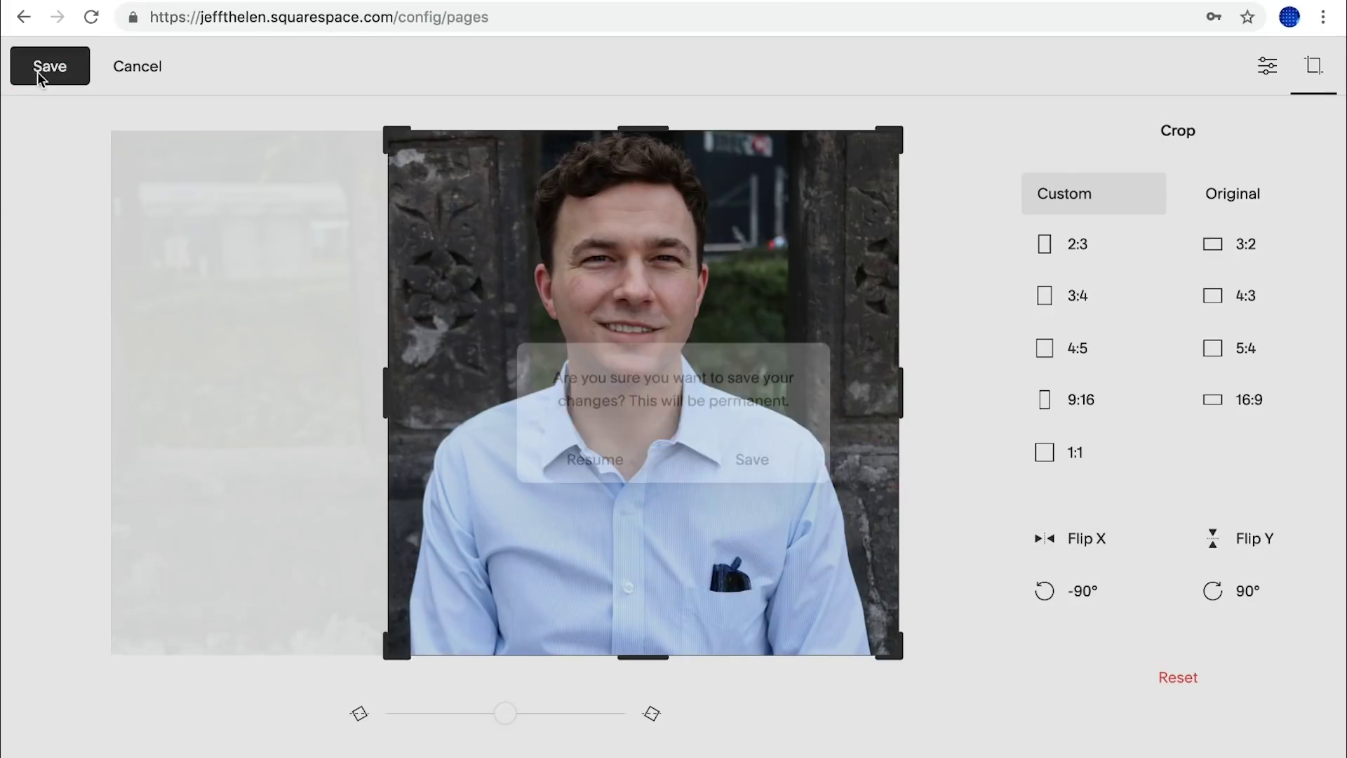
left_click(741, 441)
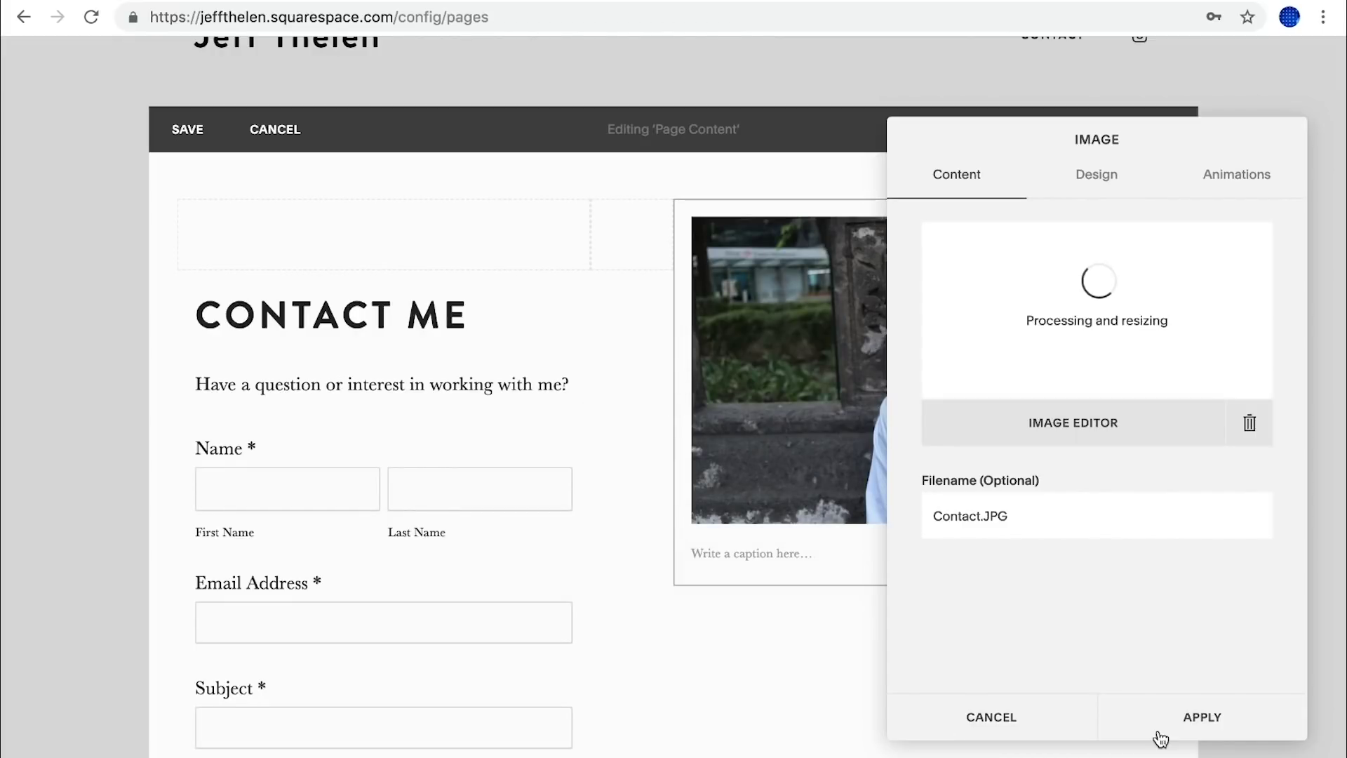
left_click(1195, 729)
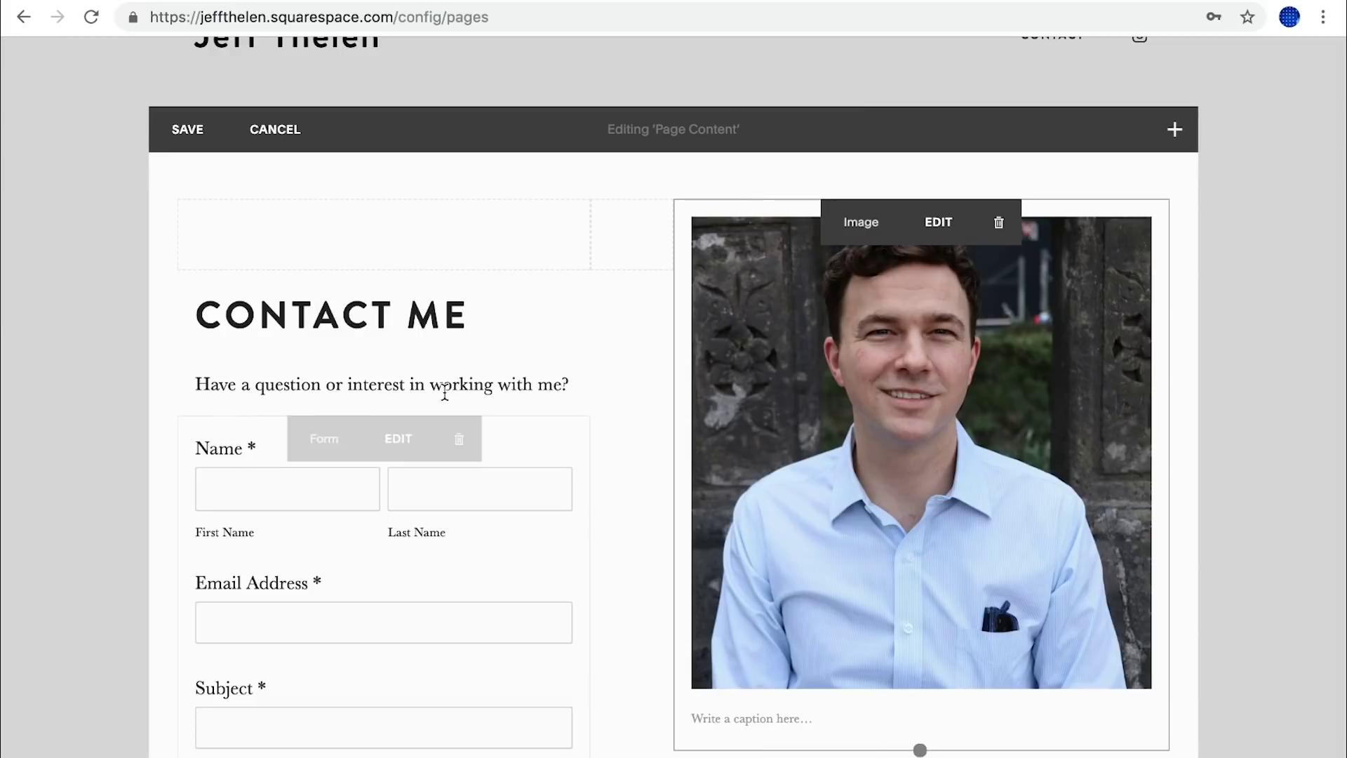
Delete the spacer above the "CONTACT ME" heading, save the Contact page, and review it.
scroll(445, 393, "down", 2)
scroll(445, 393, "up", 3)
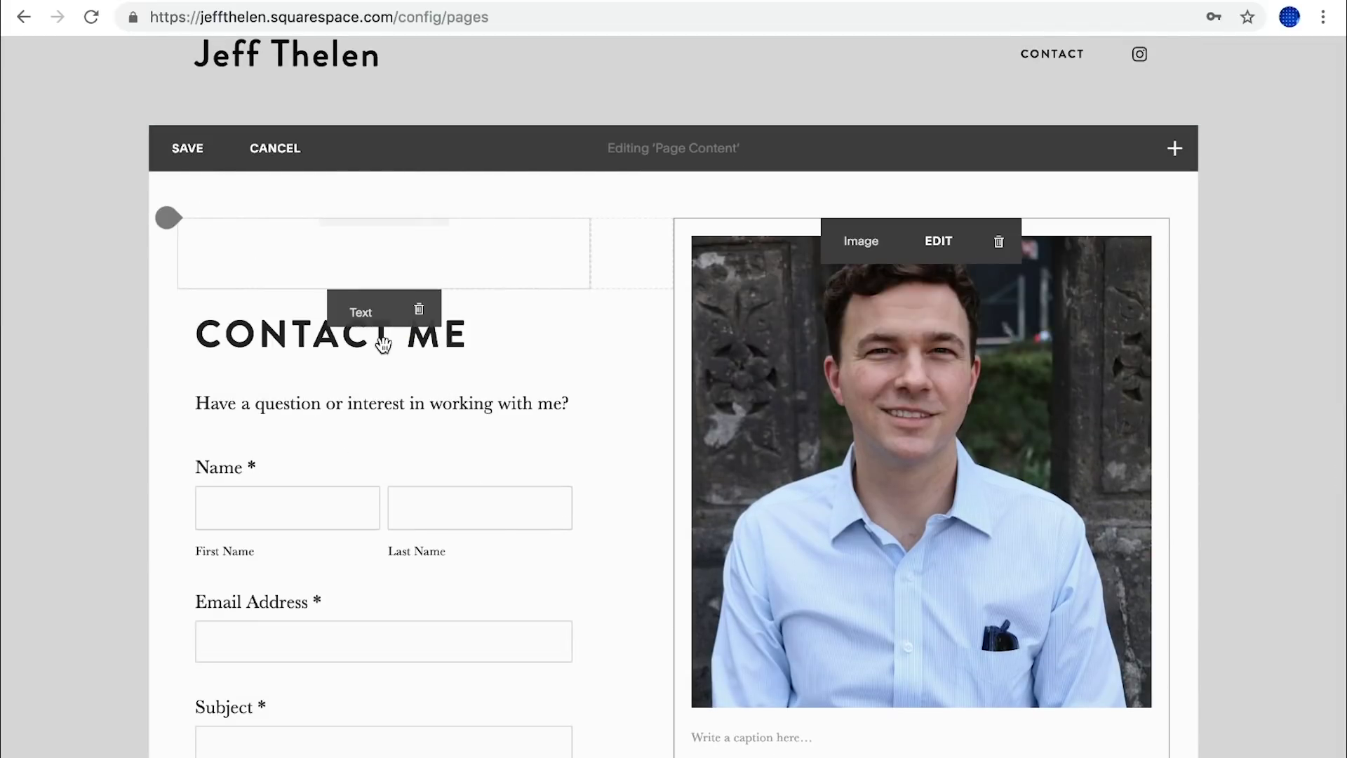
mouse_move(343, 254)
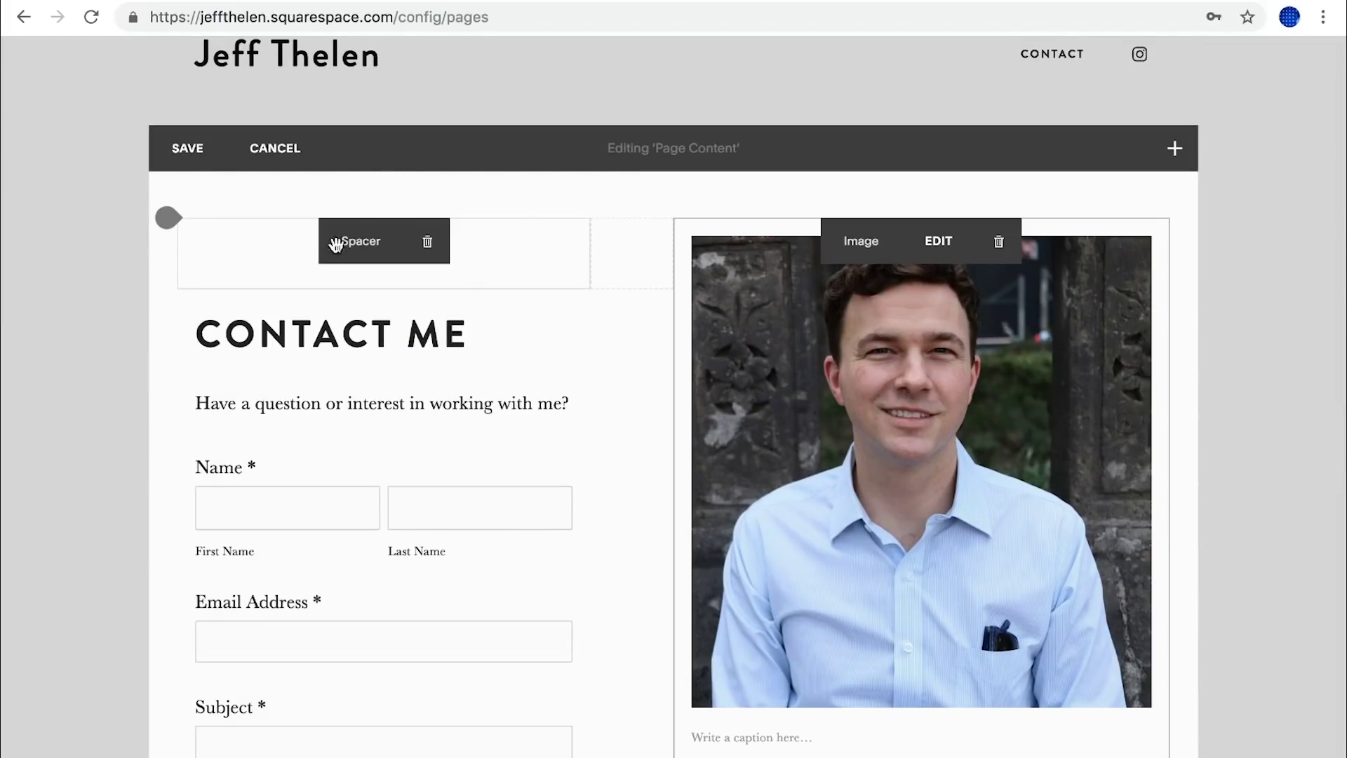
left_click(426, 243)
left_click(516, 316)
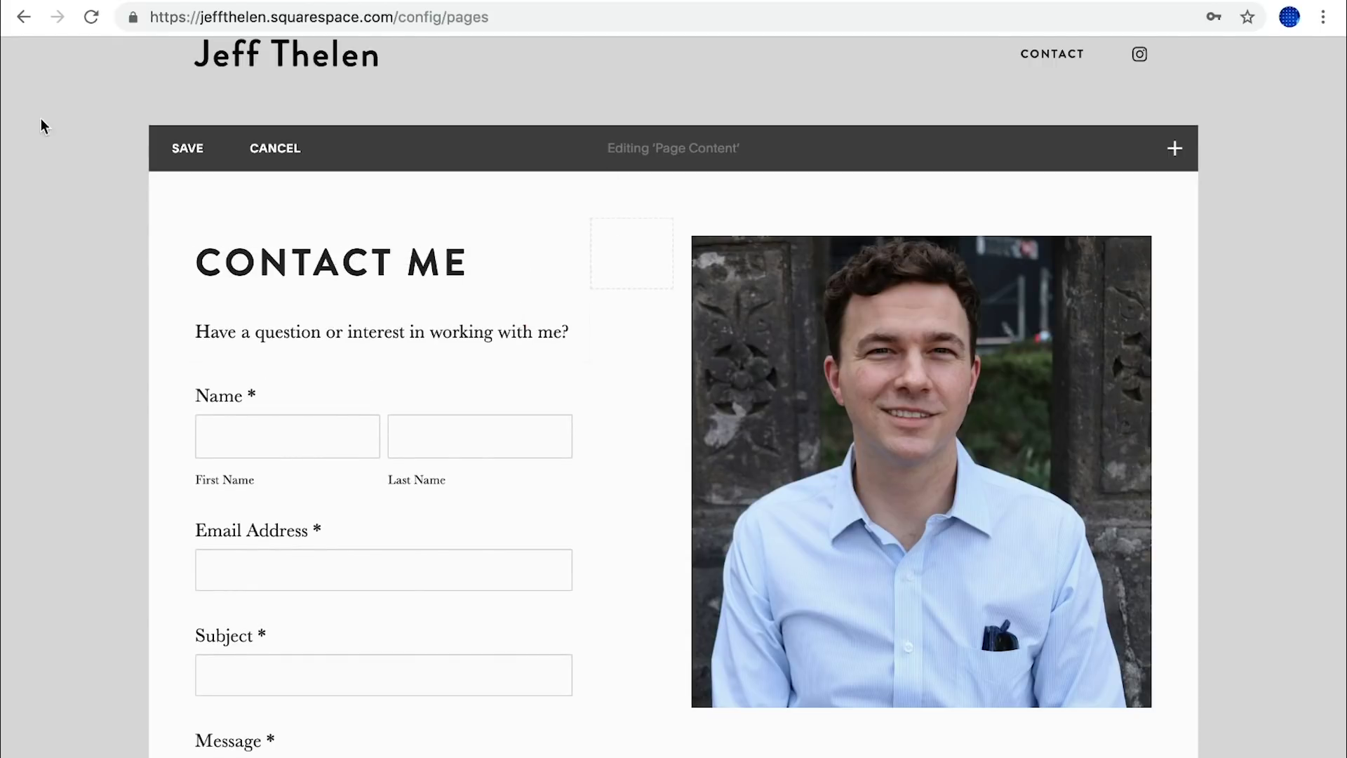
left_click(180, 150)
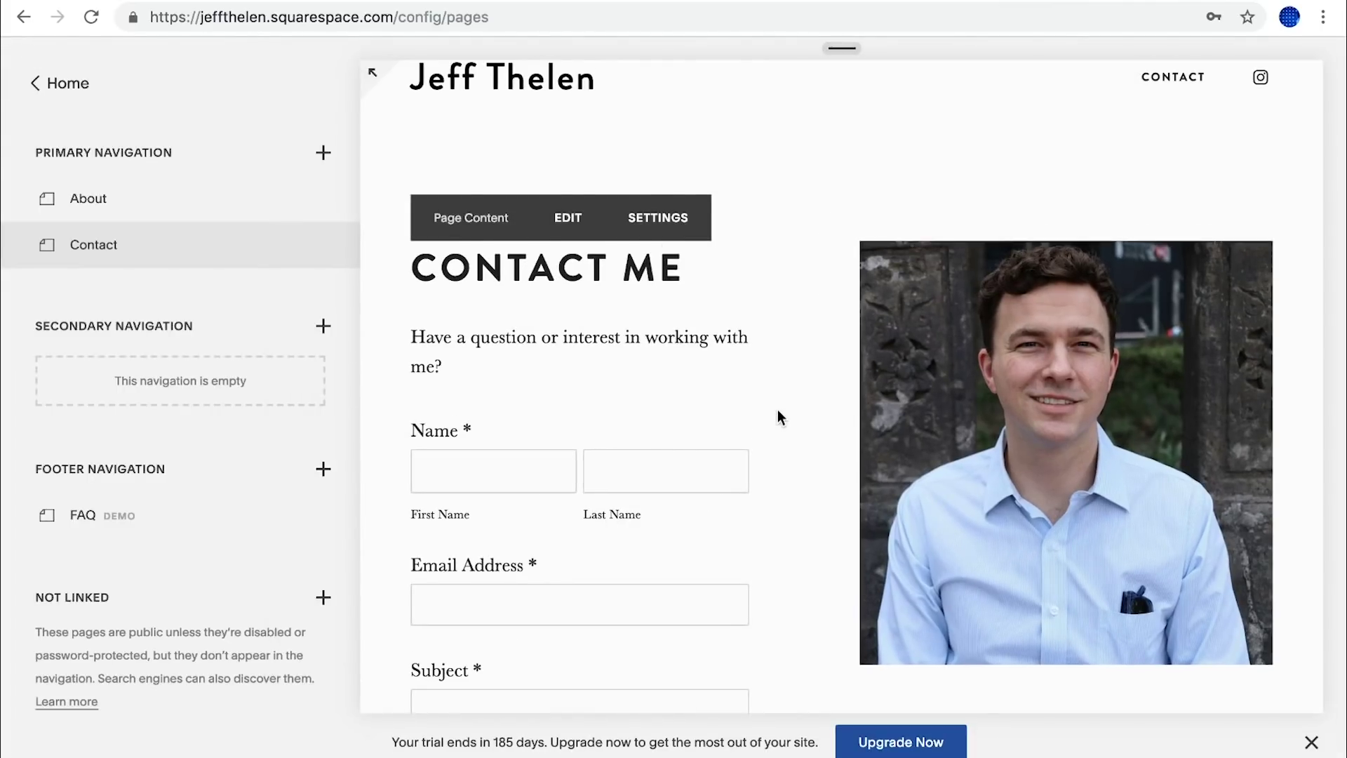
scroll(777, 414, "down", 2)
scroll(894, 516, "down", 10)
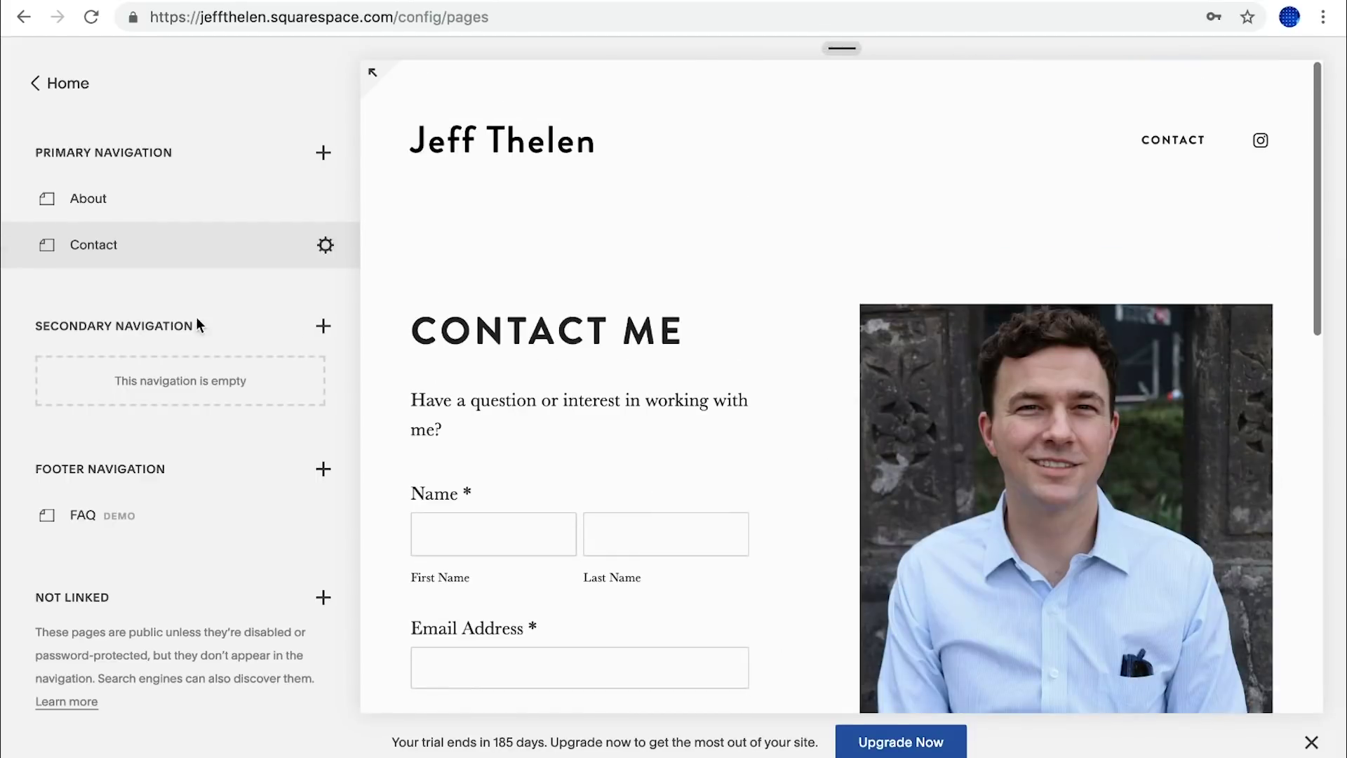
scroll(301, 351, "down", 4)
Delete the example Blog page from the site's pages.
left_click(59, 85)
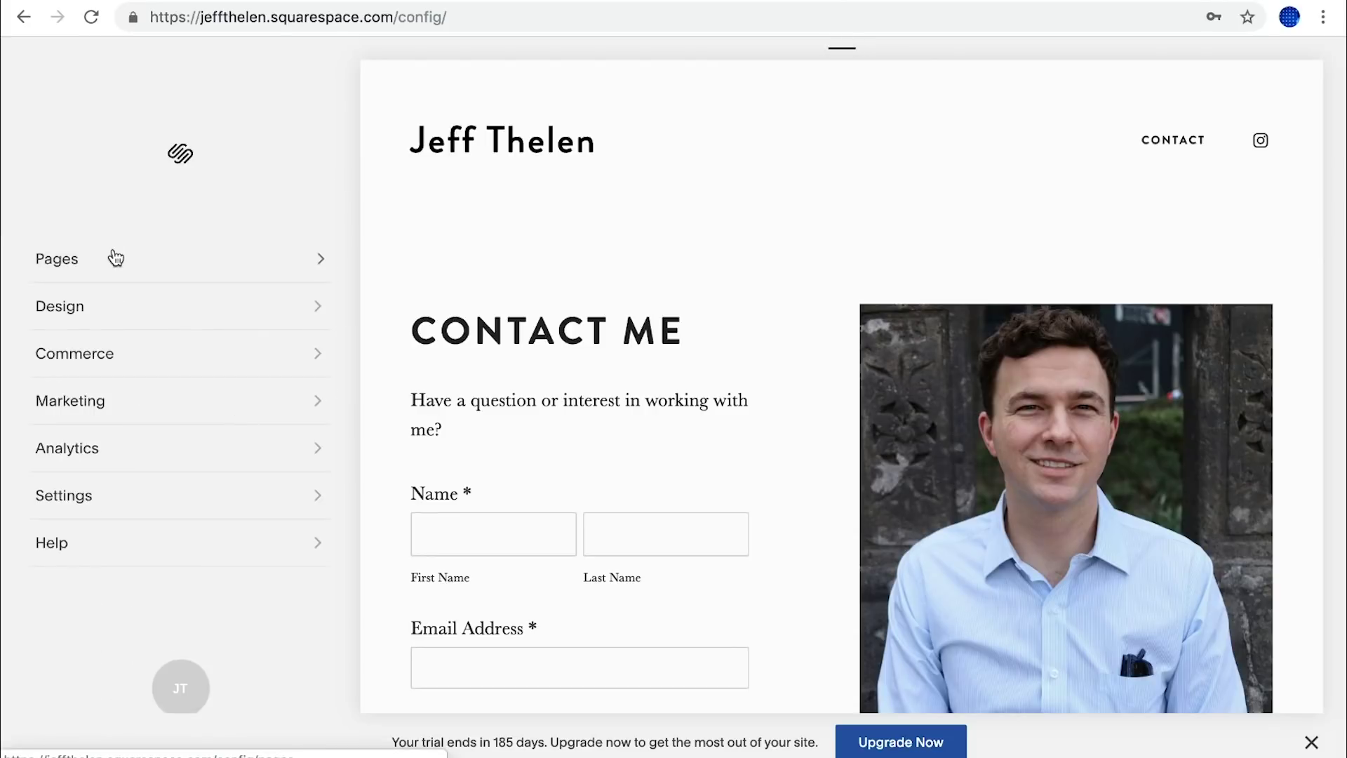
left_click(124, 271)
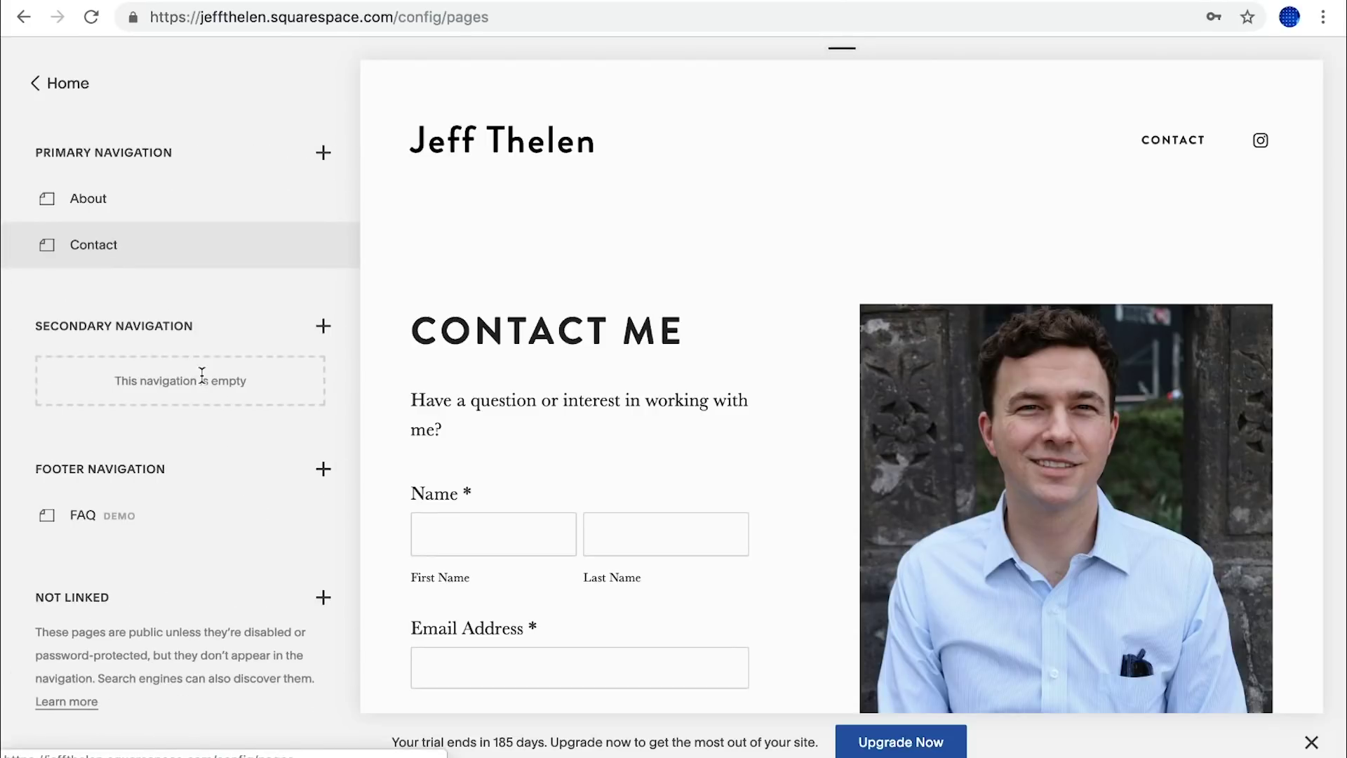
scroll(199, 381, "down", 7)
left_click(75, 548)
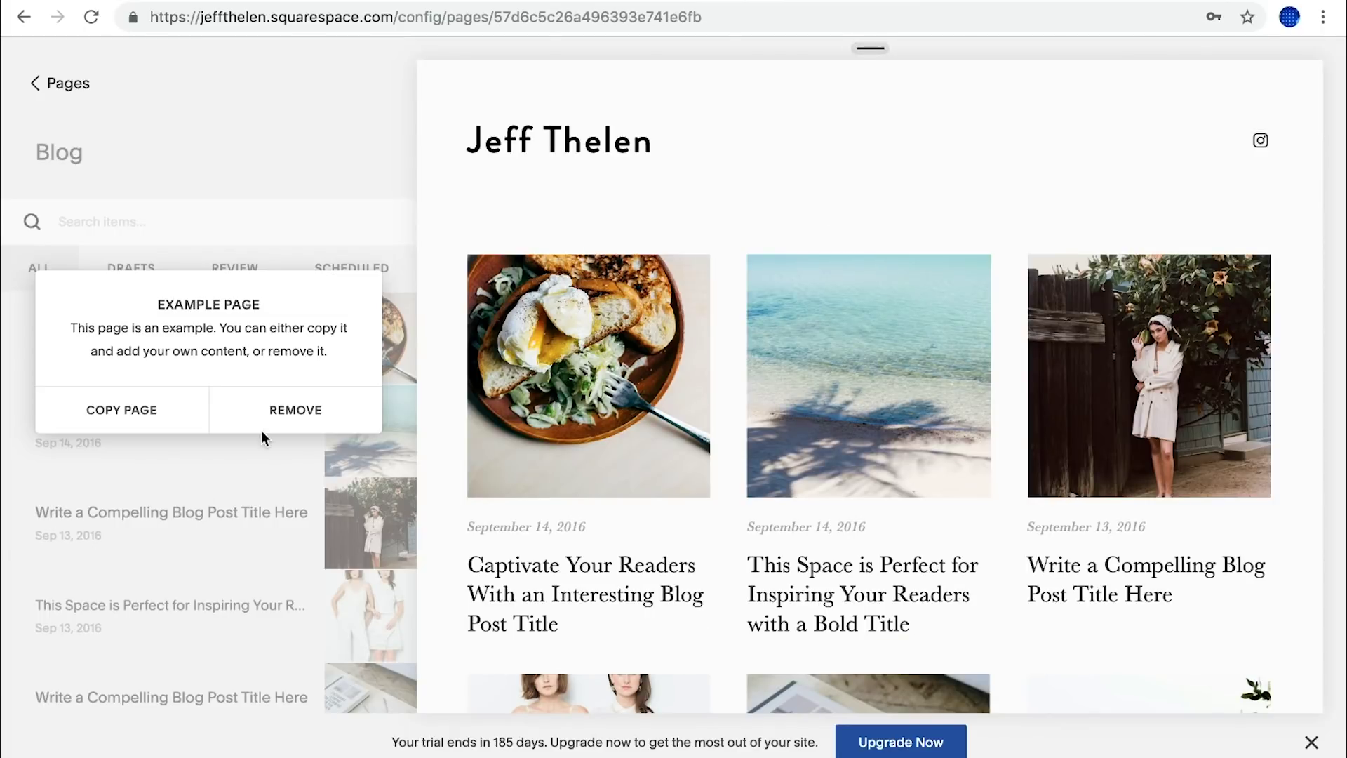
left_click(276, 418)
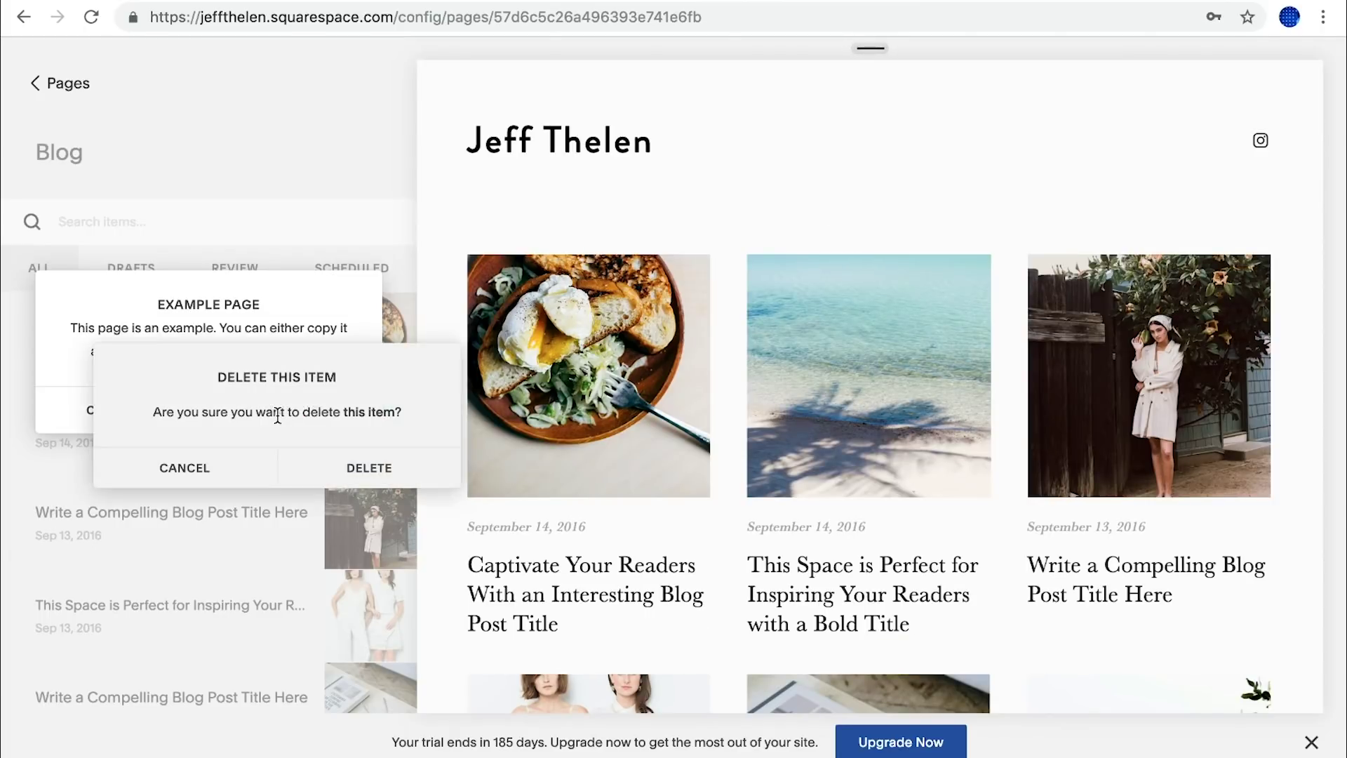
left_click(346, 462)
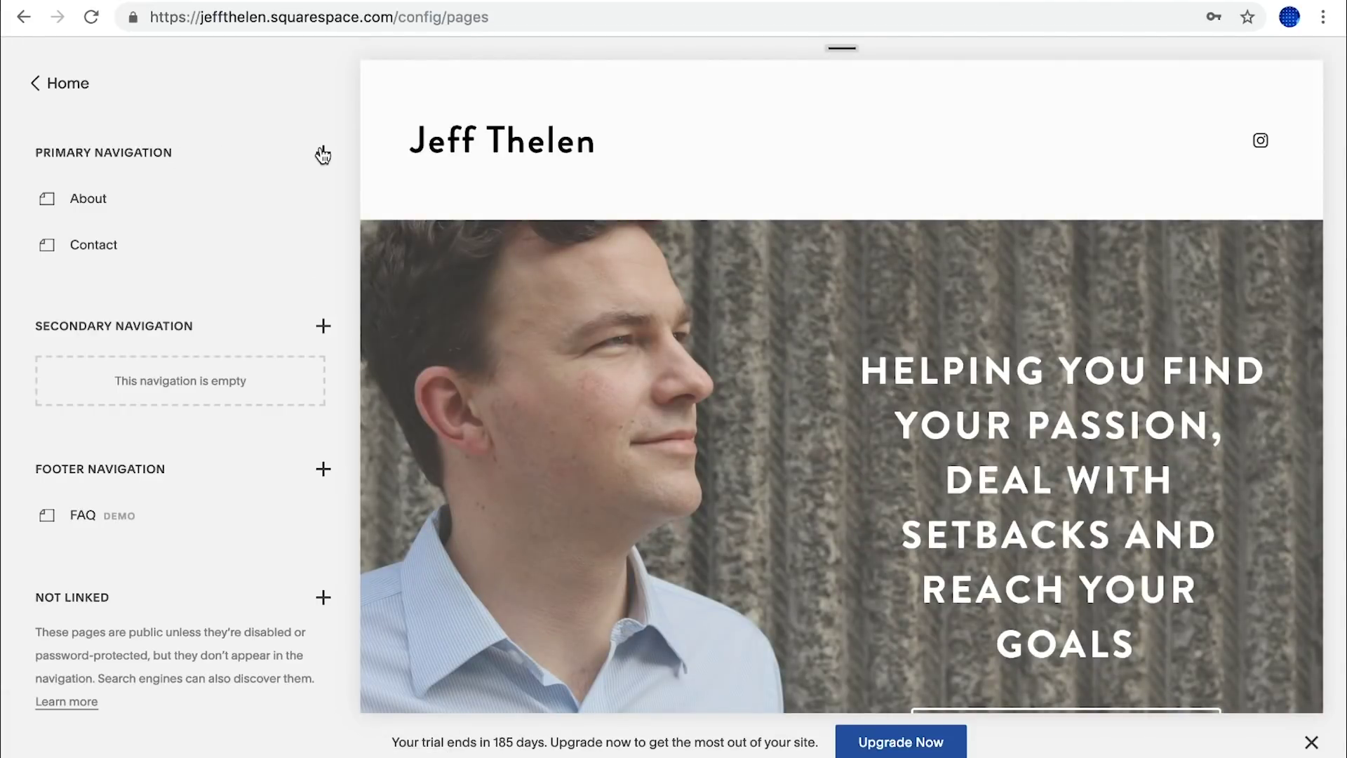
Add a new blog page named "Blog" to the primary navigation.
left_click(323, 153)
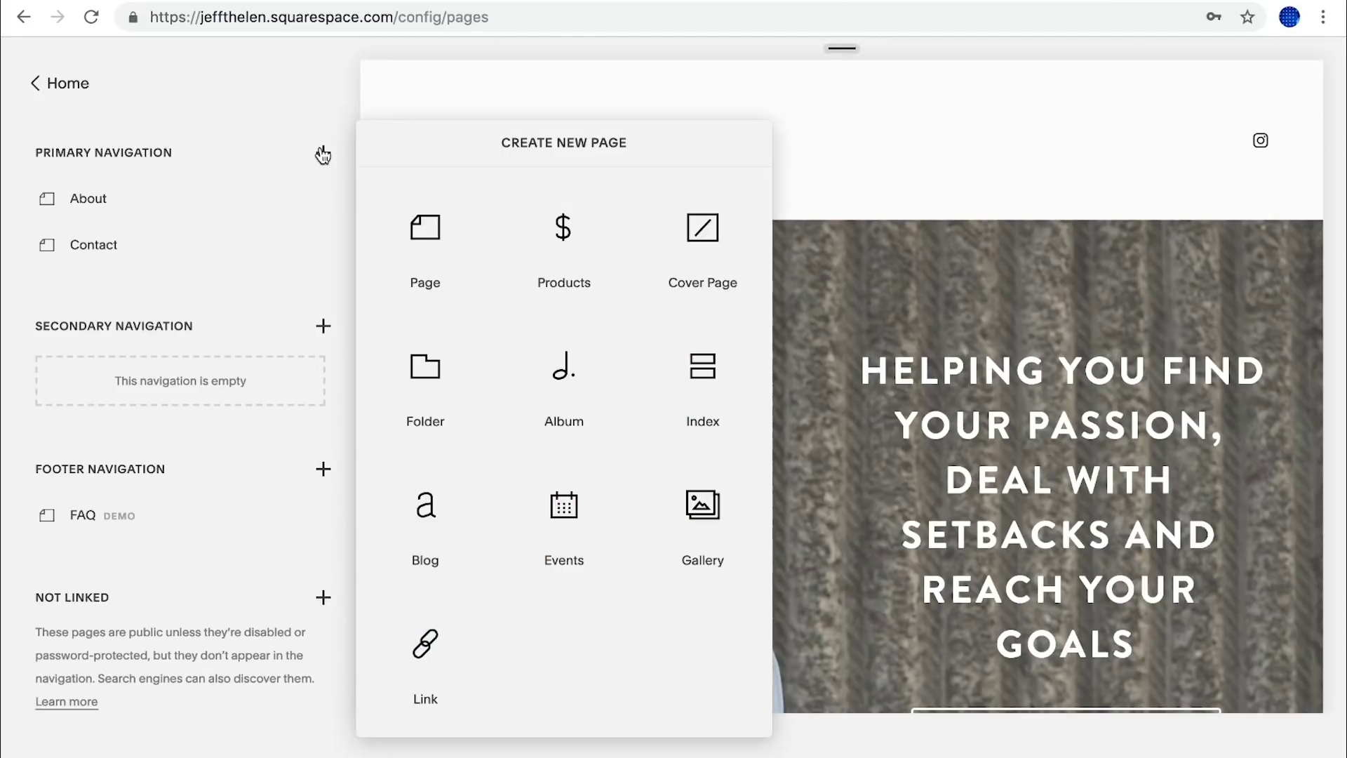
left_click(427, 527)
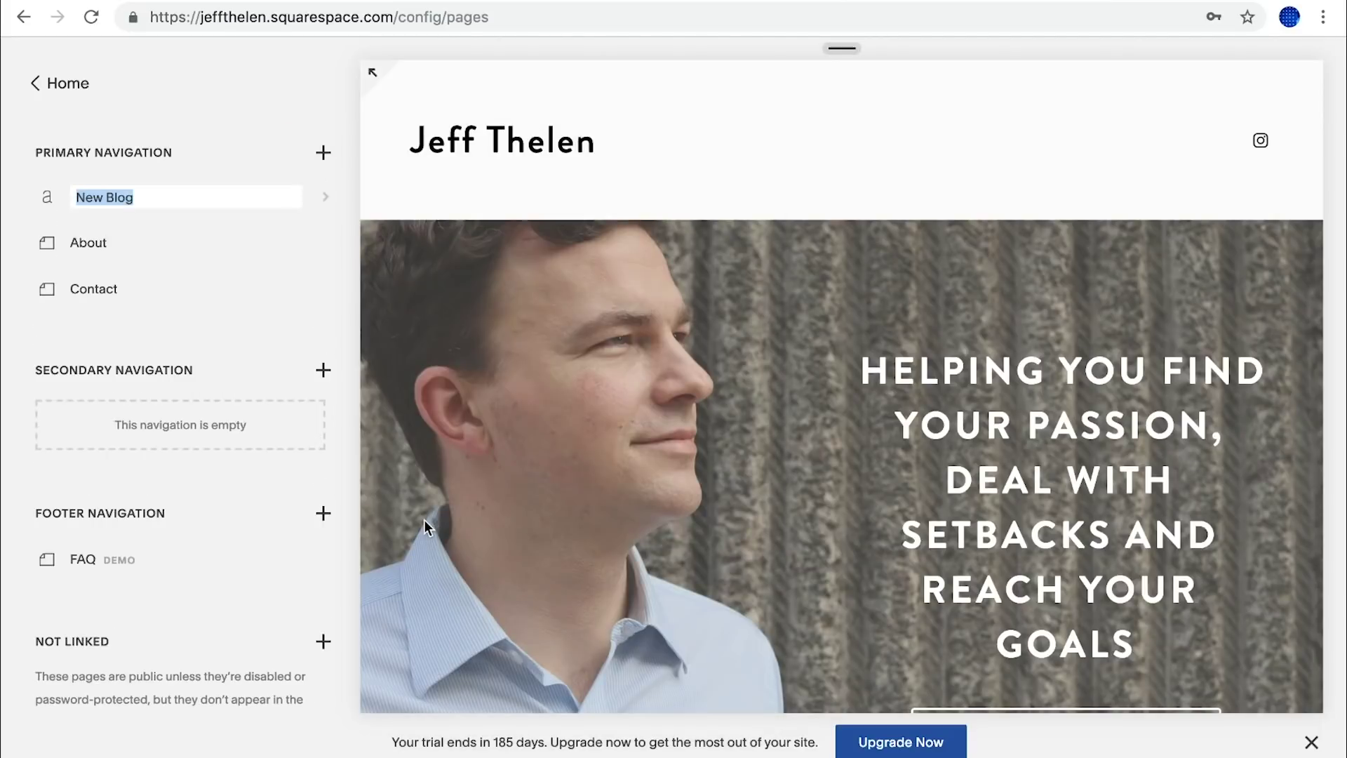
type("Blog")
key("Return")
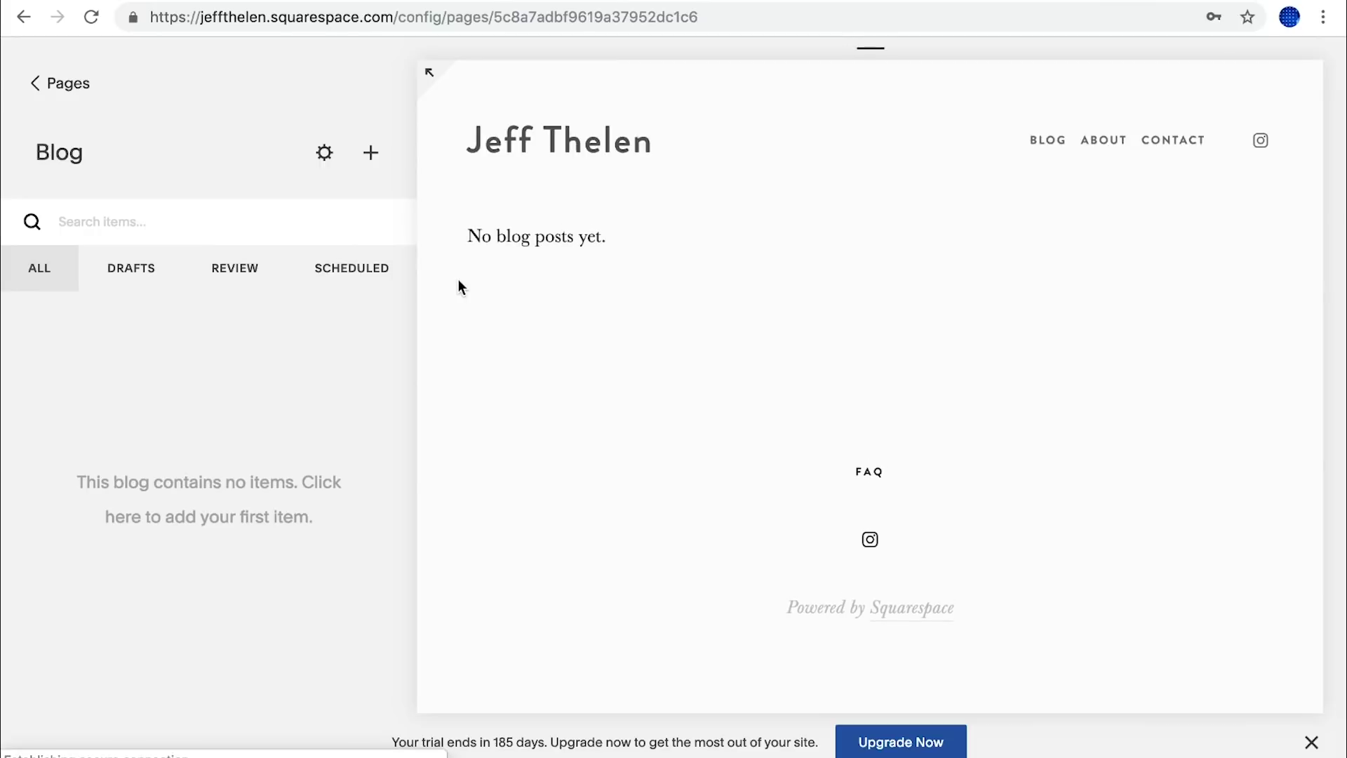
Create a blog post titled "How to Take Over The World".
left_click(370, 154)
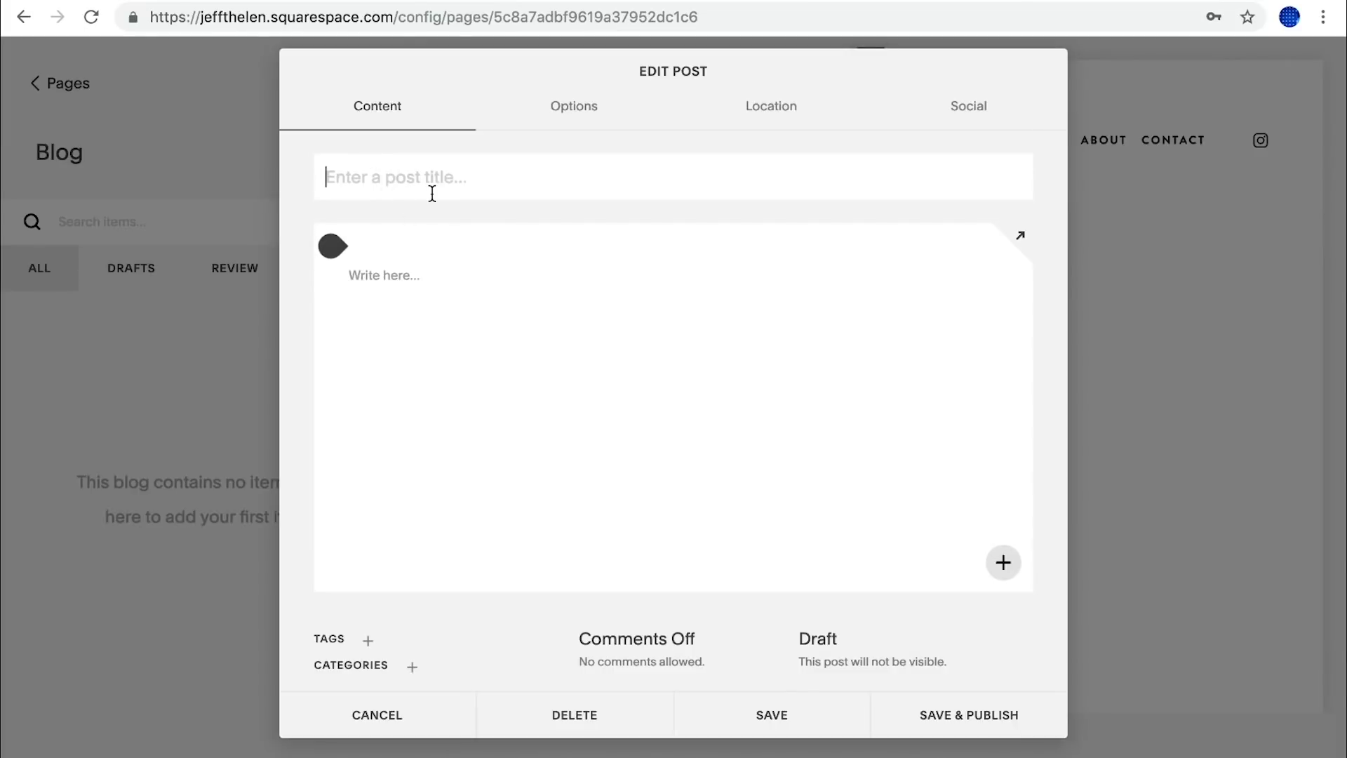
type("How to Take c")
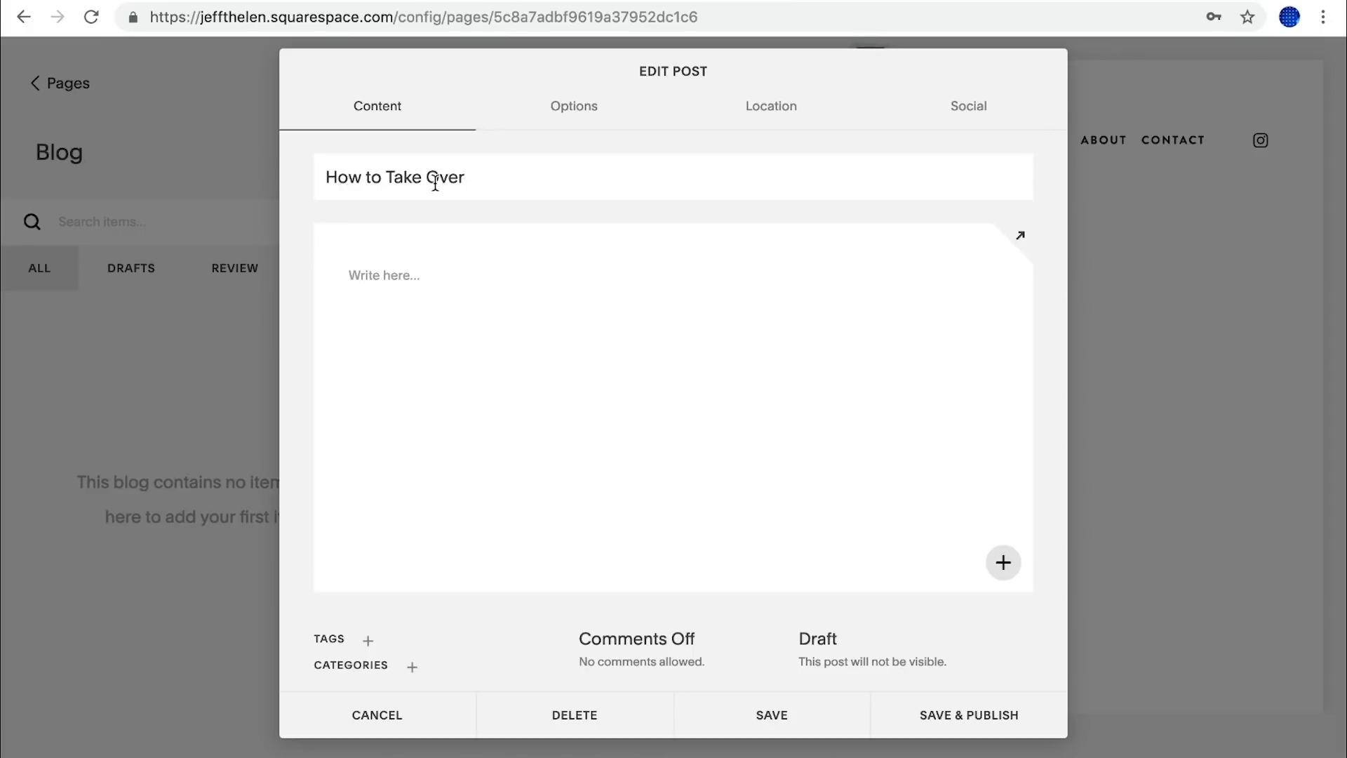
type("ver The")
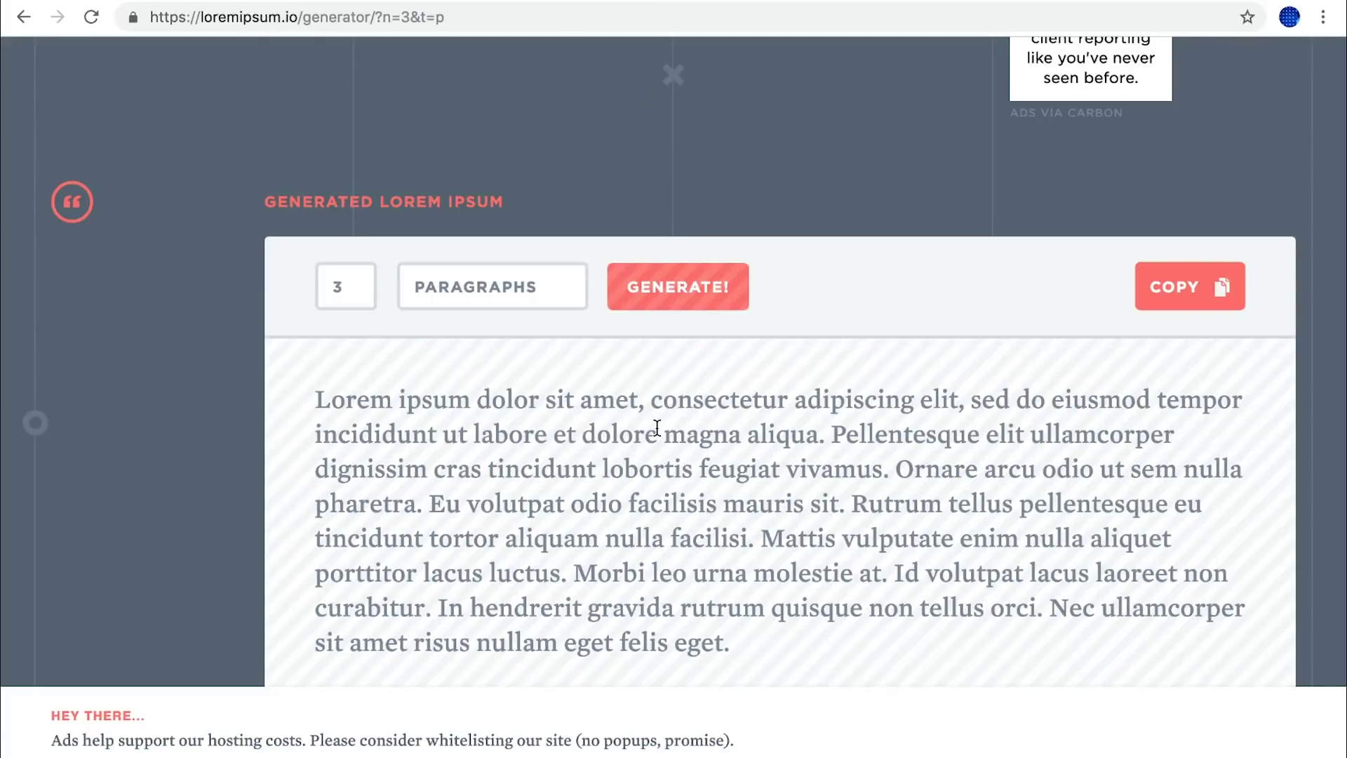
Switch to the loremipsum.io generator, generate 4 paragraphs of placeholder text, and copy them.
left_click(484, 296)
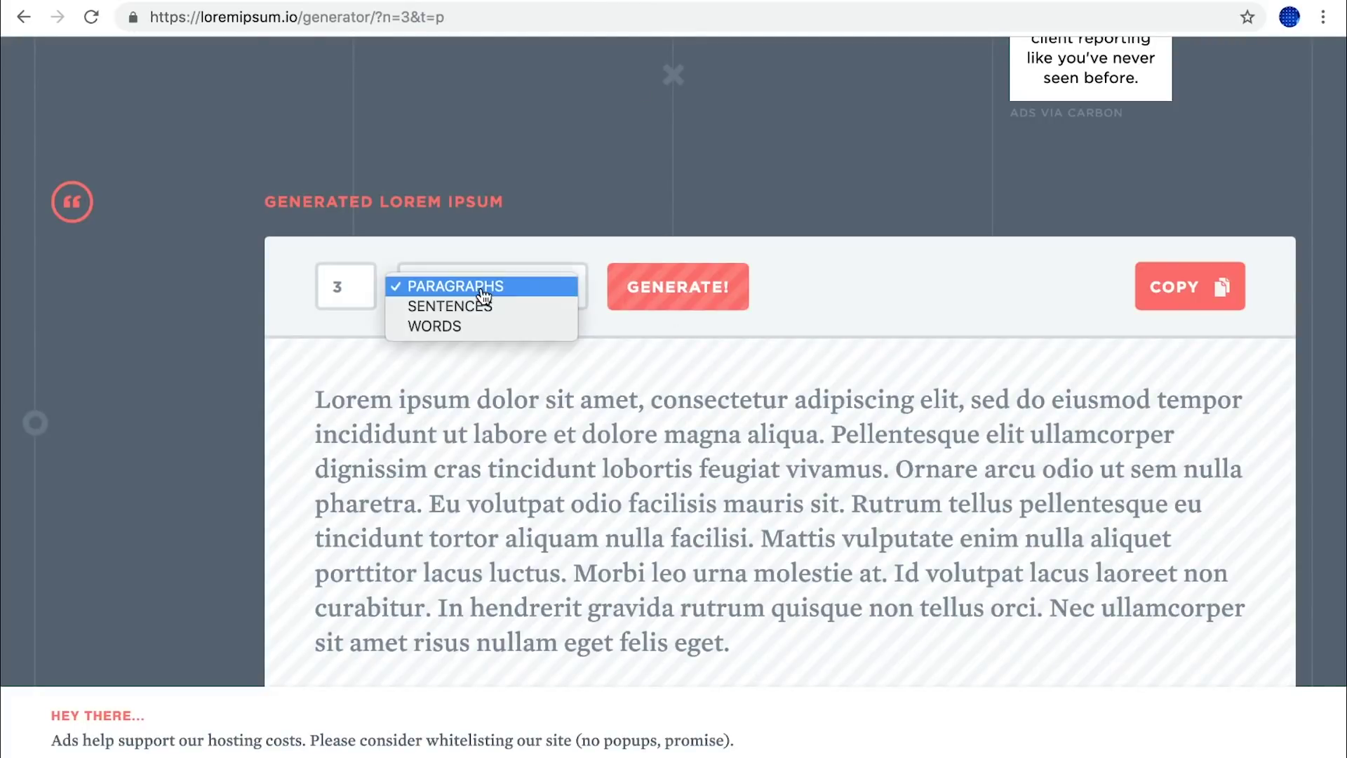
left_click(445, 469)
double_click(355, 285)
type("4")
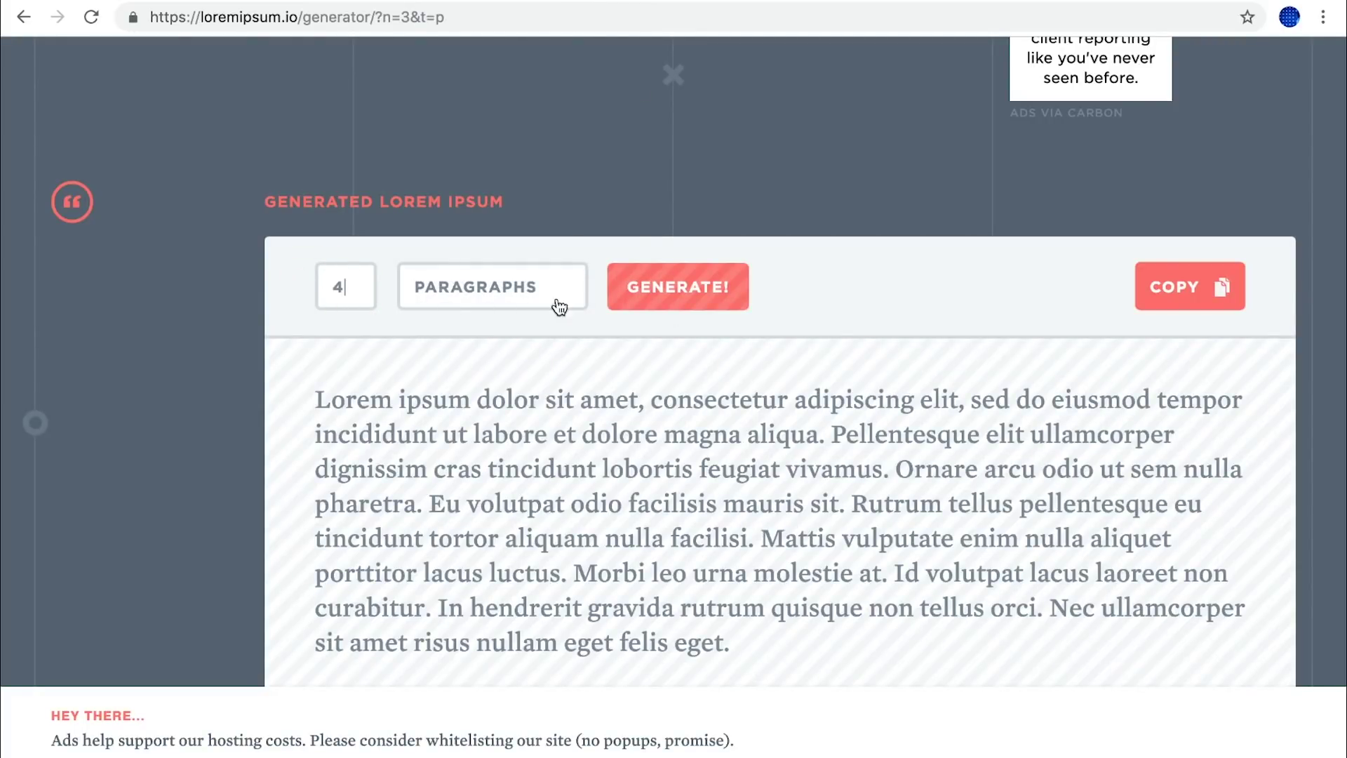
left_click(681, 300)
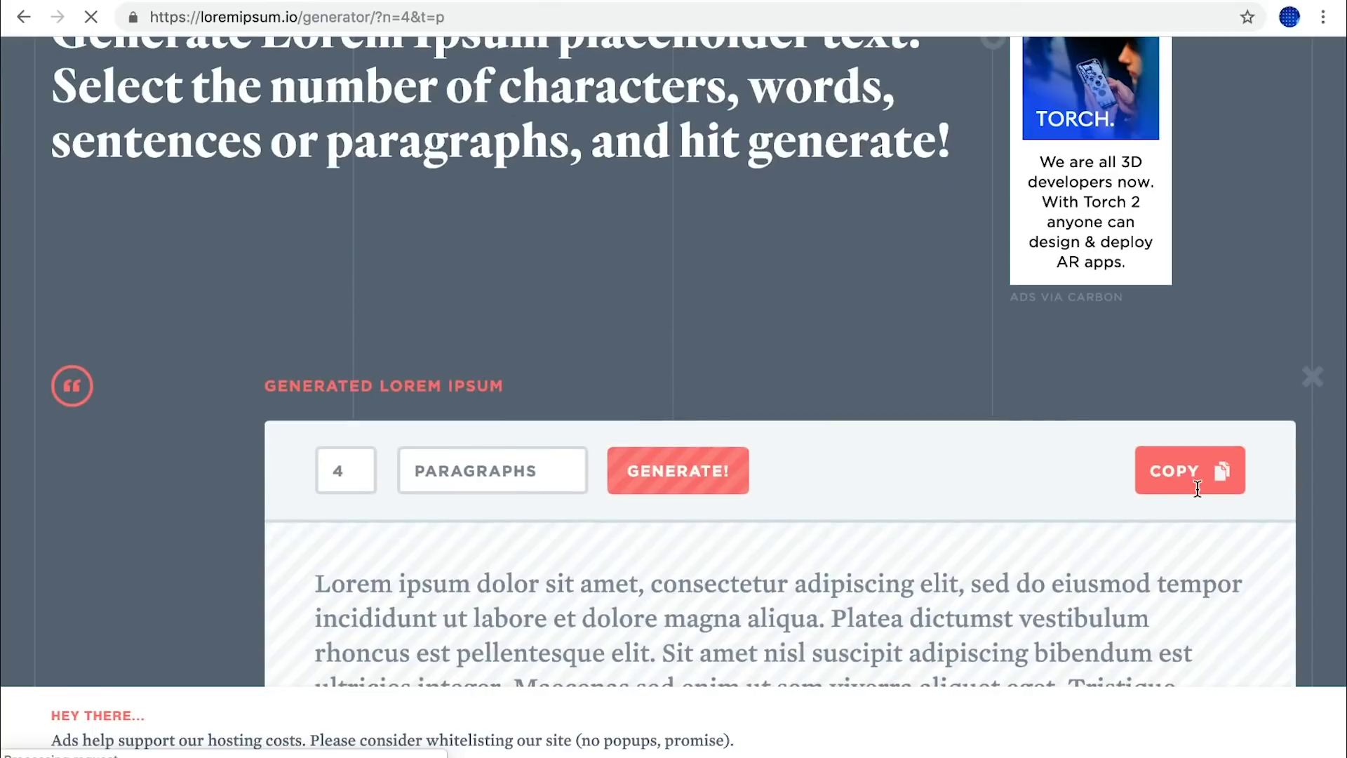
left_click(1191, 481)
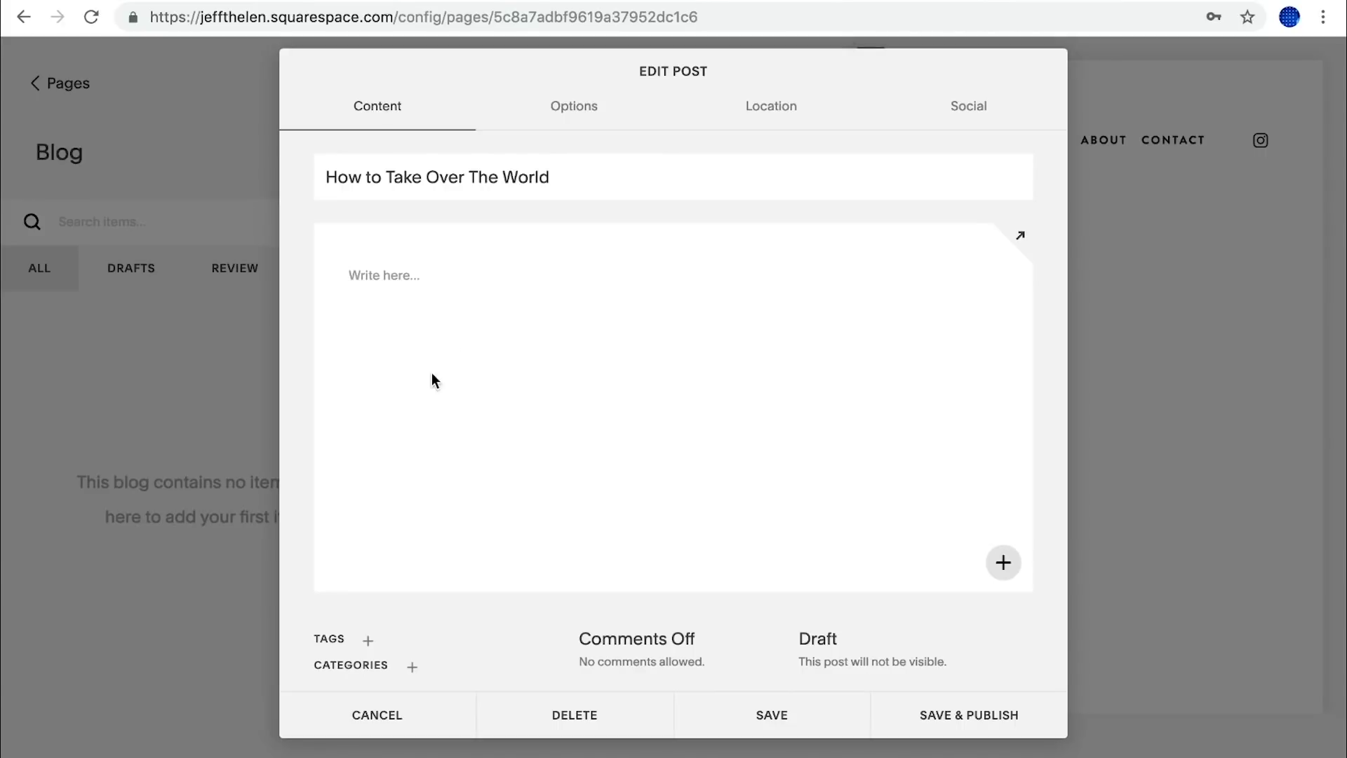
Insert the copied lorem ipsum paragraphs as plain text into the blog post's body.
left_click(451, 335)
left_click(427, 301)
left_click(395, 286)
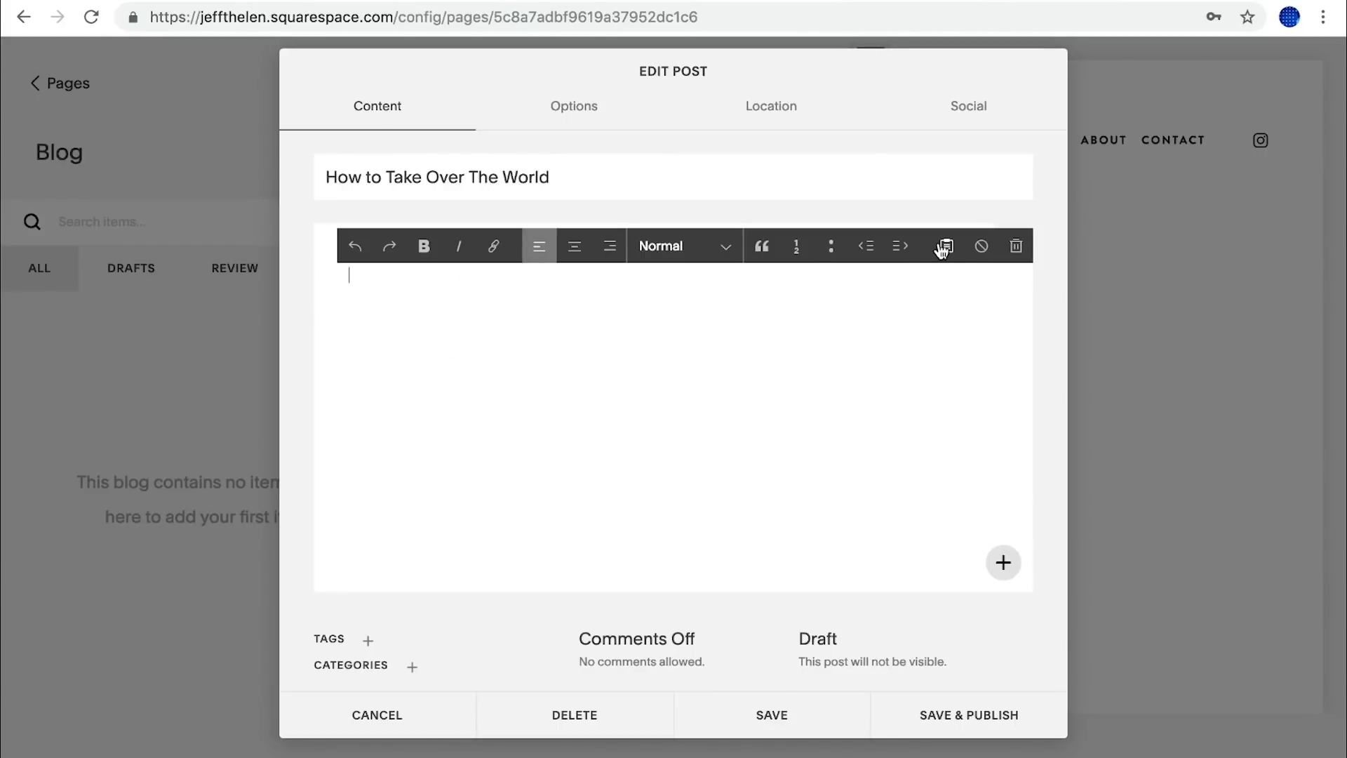
left_click(948, 247)
key("ctrl+v")
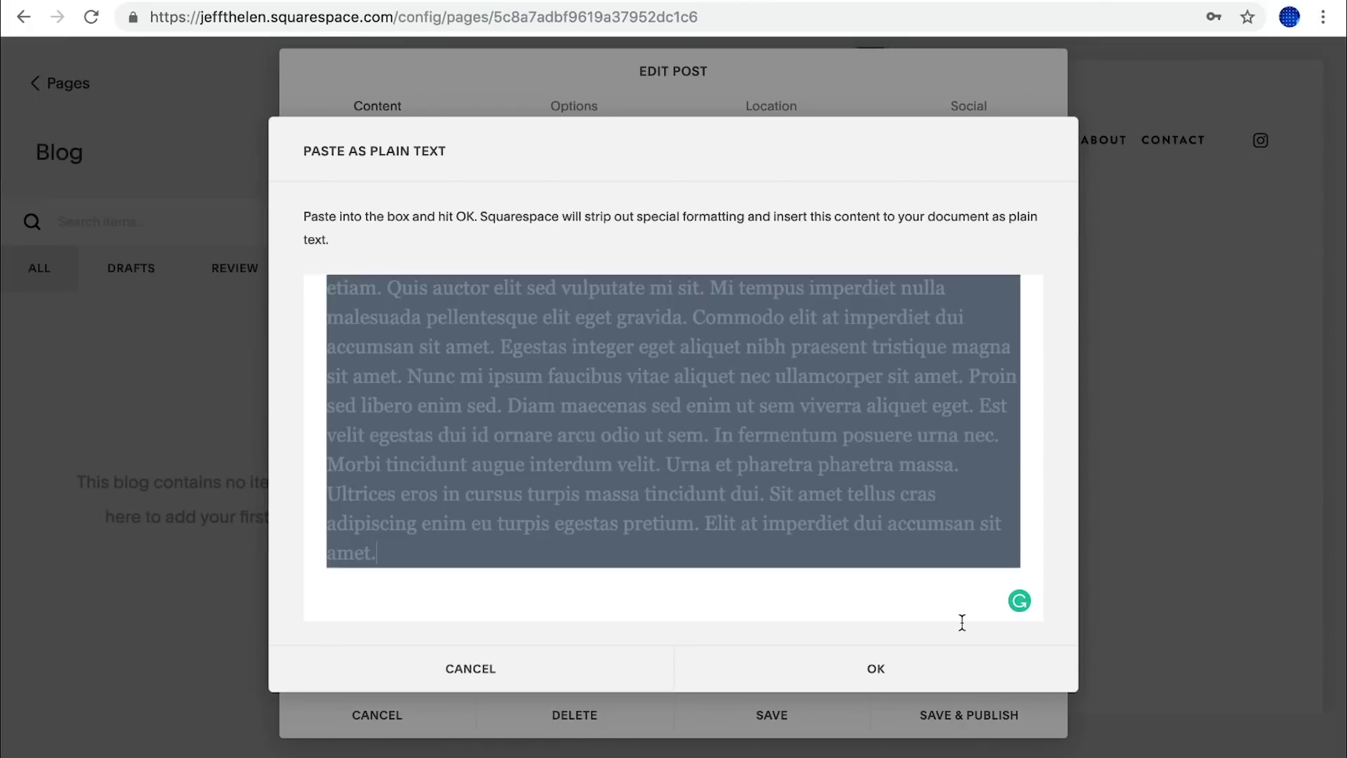
left_click(895, 669)
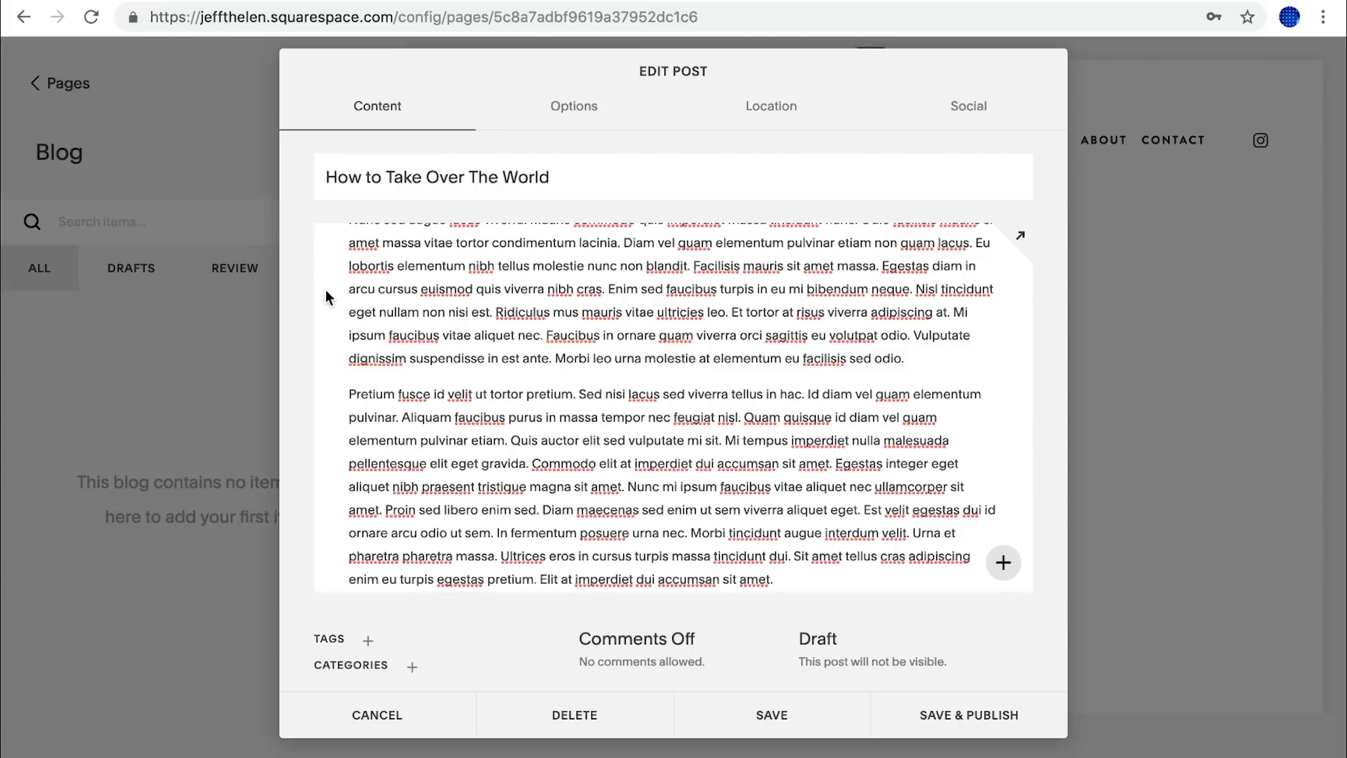
mouse_move(333, 387)
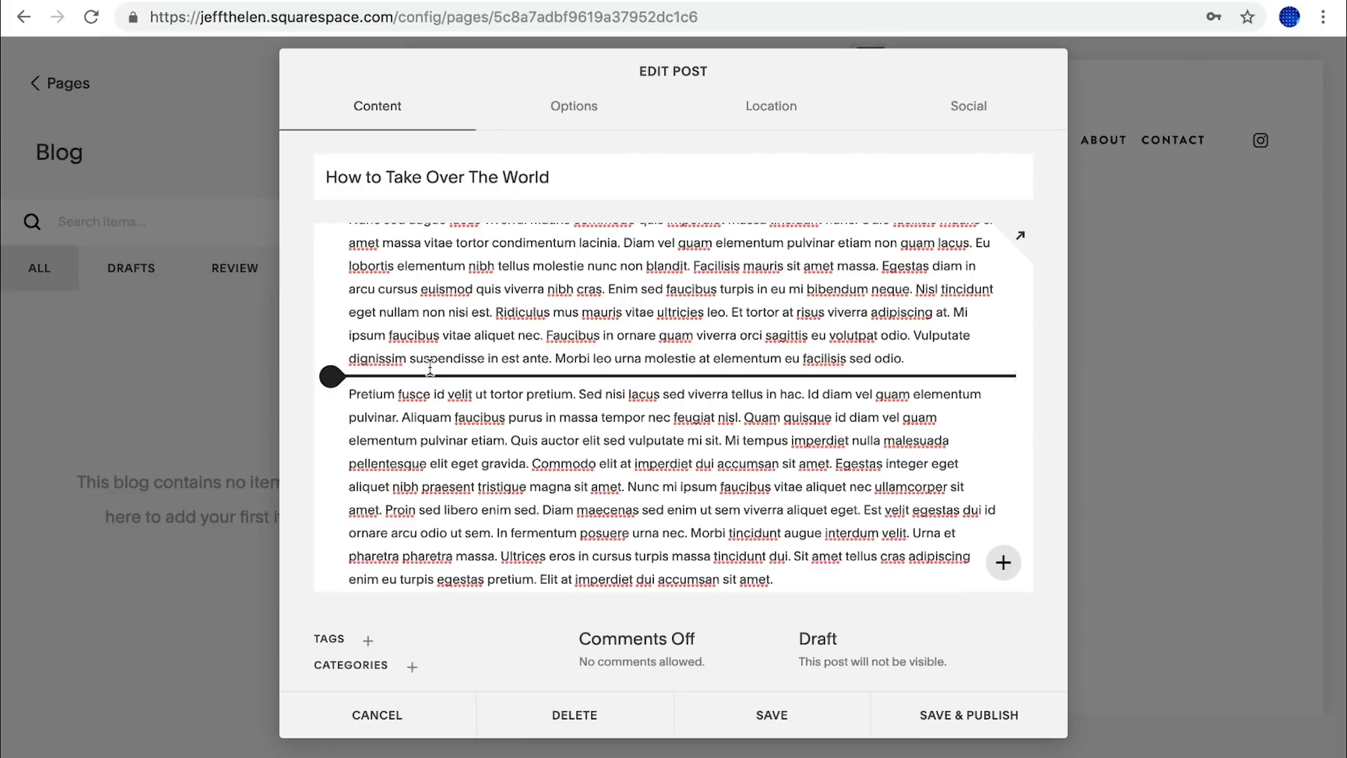
left_click(335, 379)
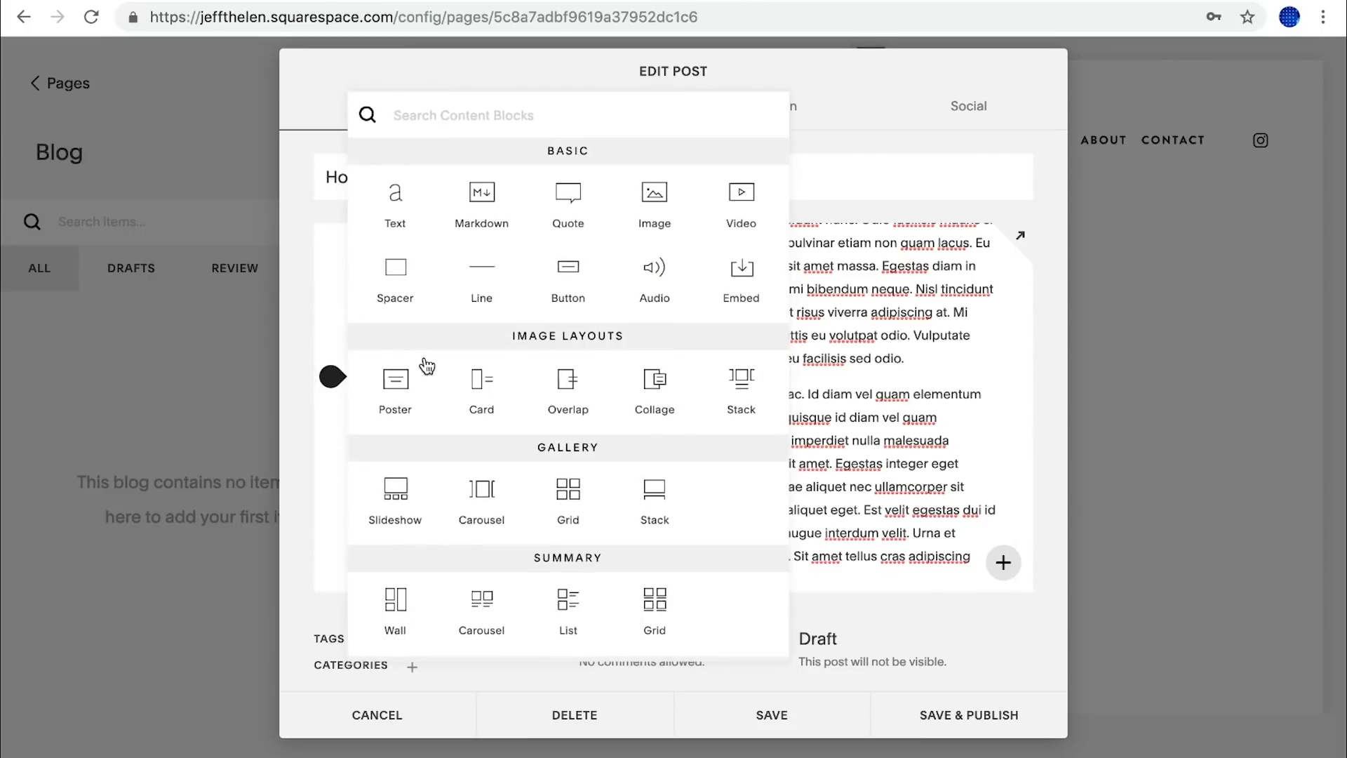
left_click(281, 366)
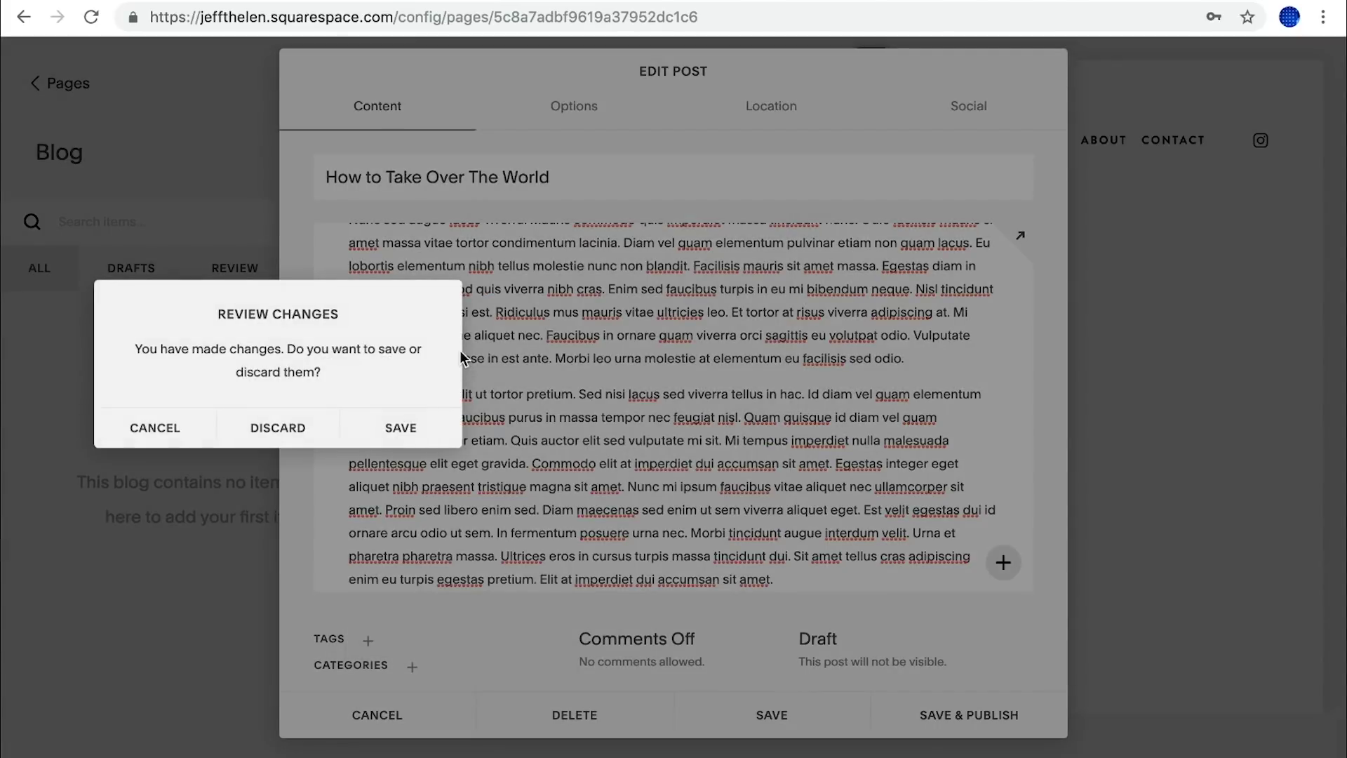
left_click(294, 425)
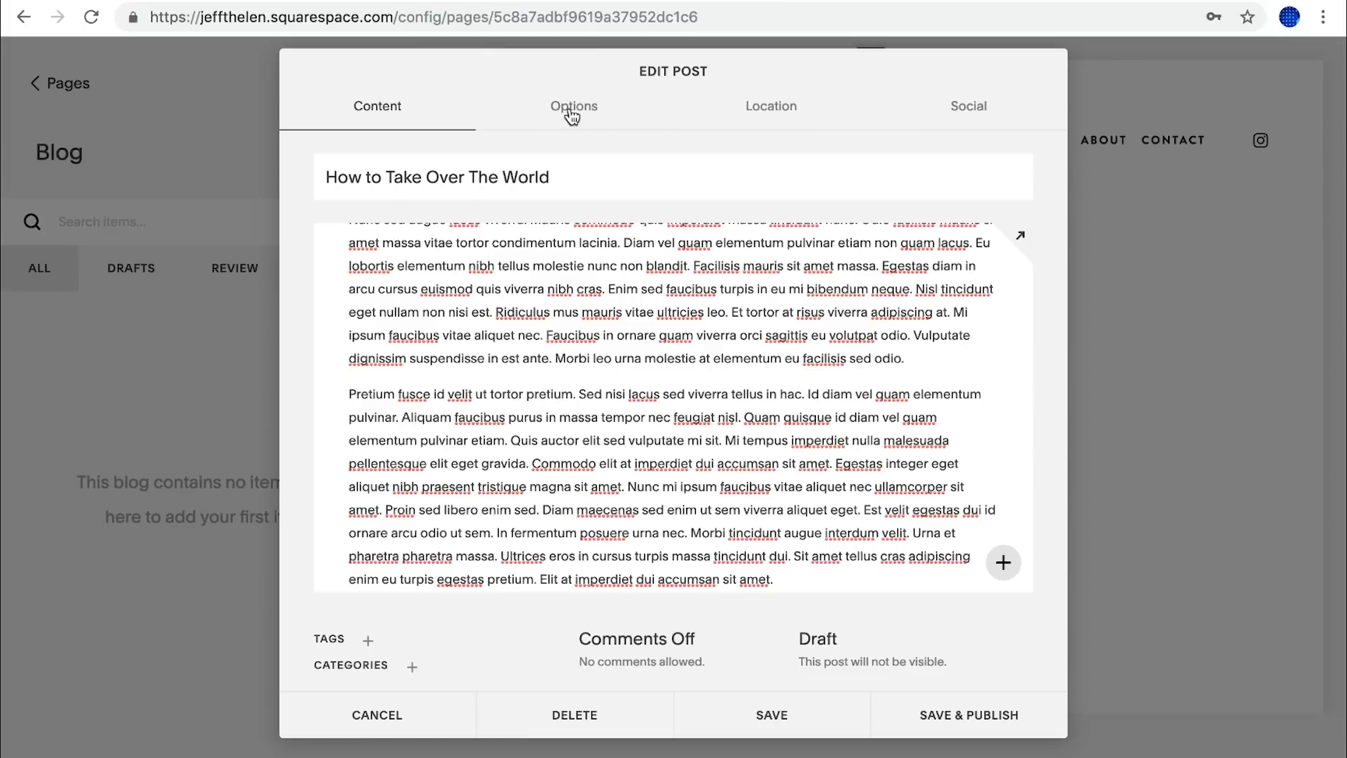
Upload the blue notebook photo from the Website Content folder as the blog post's thumbnail image.
left_click(574, 107)
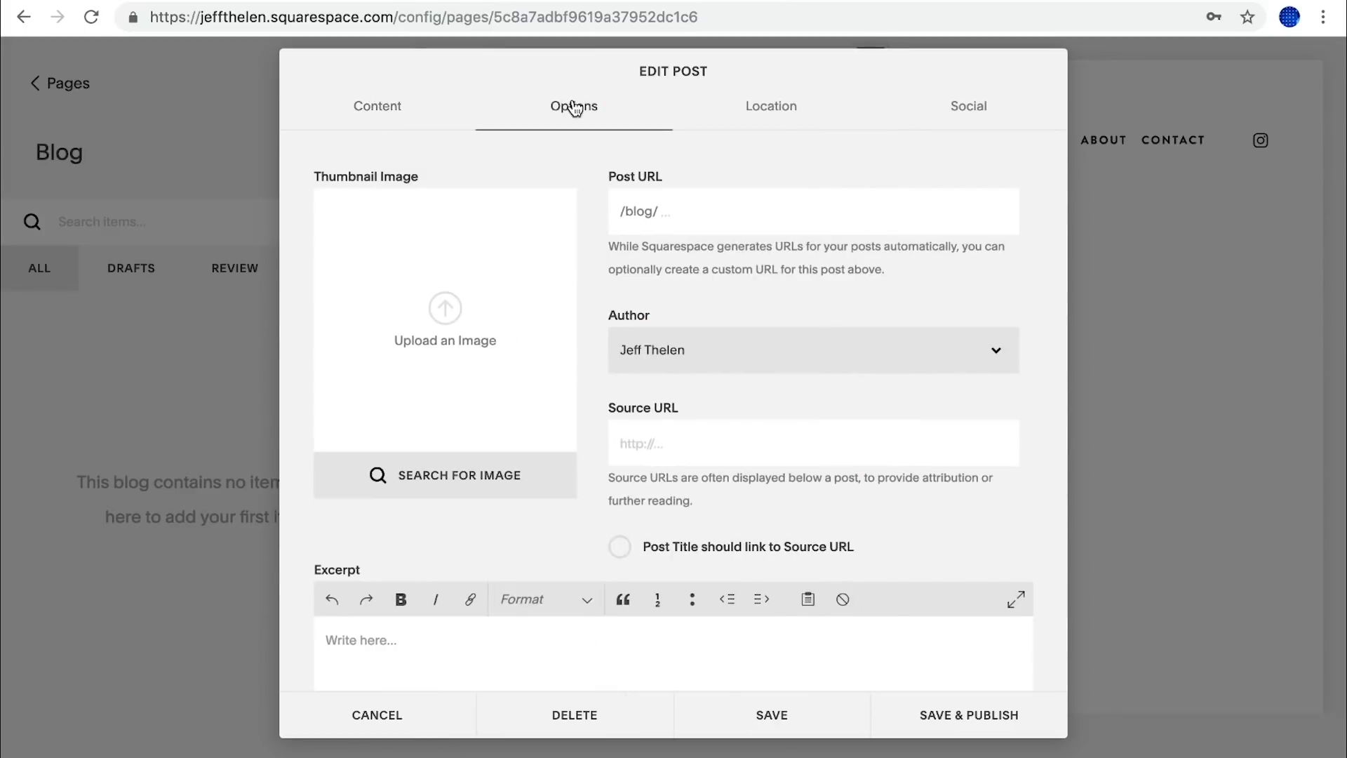
left_click(446, 309)
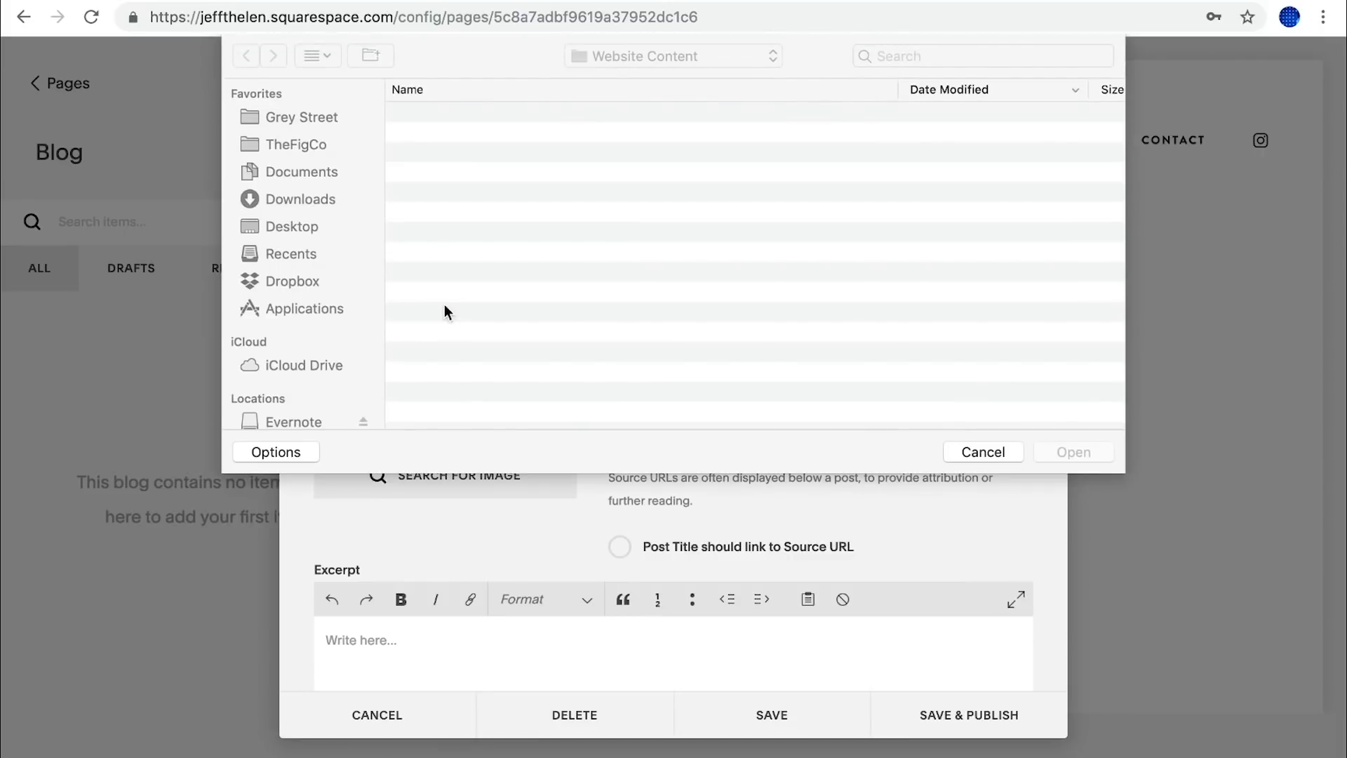
left_click(456, 195)
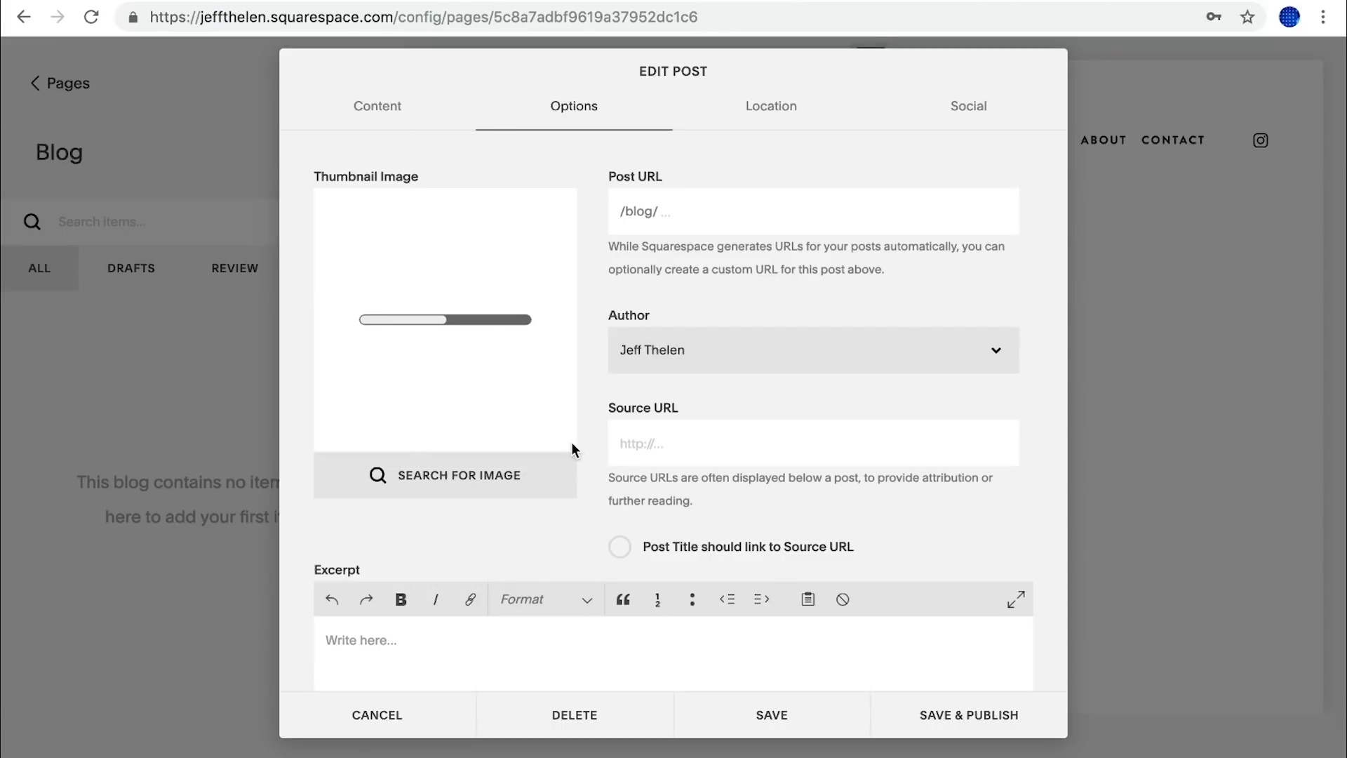
scroll(602, 511, "down", 2)
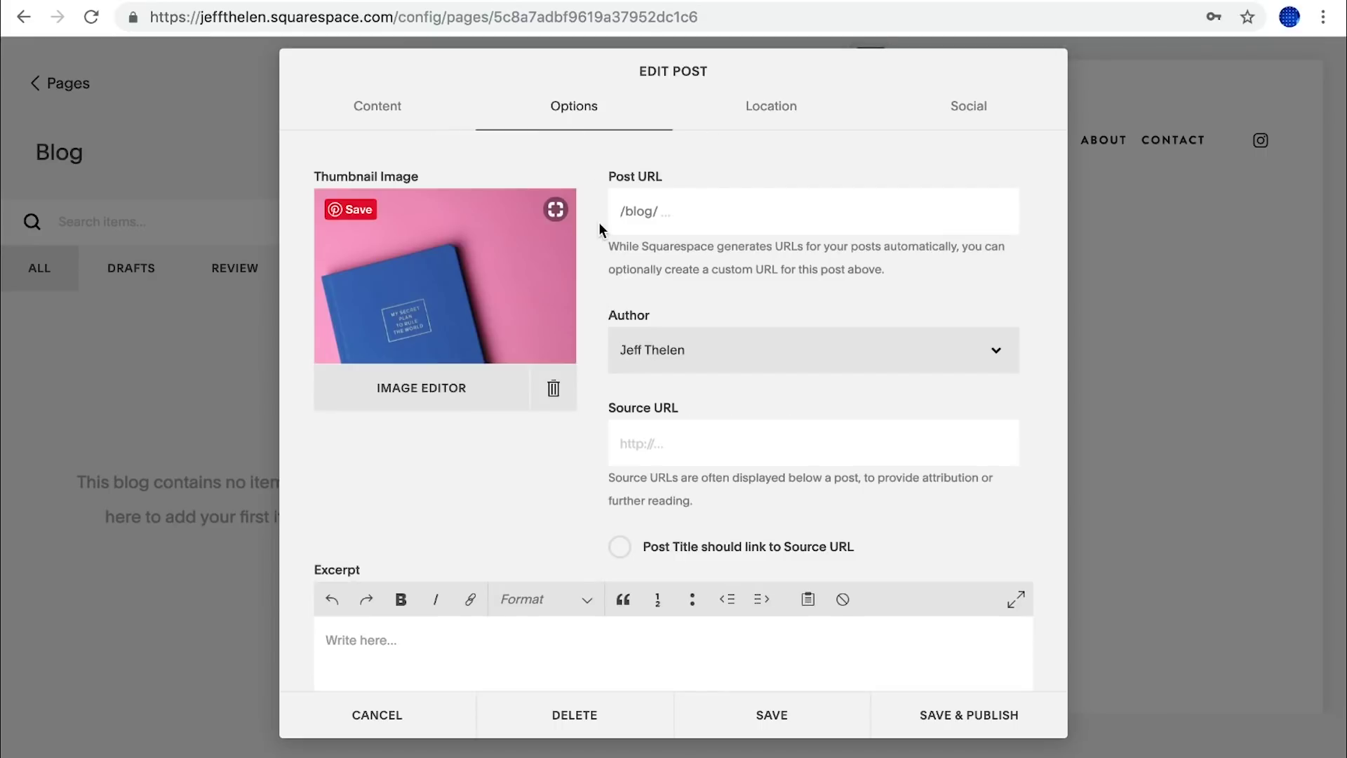
Check the post's content, save and publish it, and start another blog post.
left_click(376, 106)
scroll(512, 405, "down", 5)
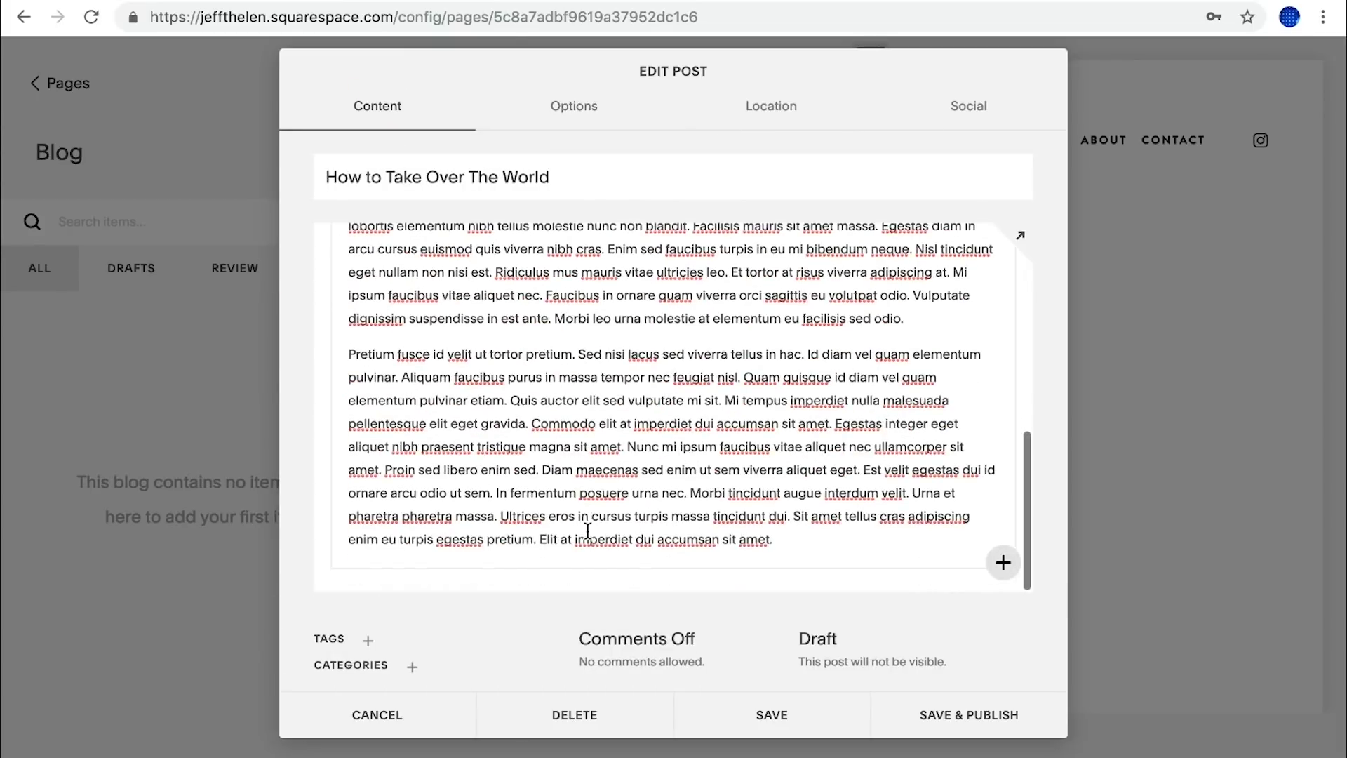
left_click(924, 715)
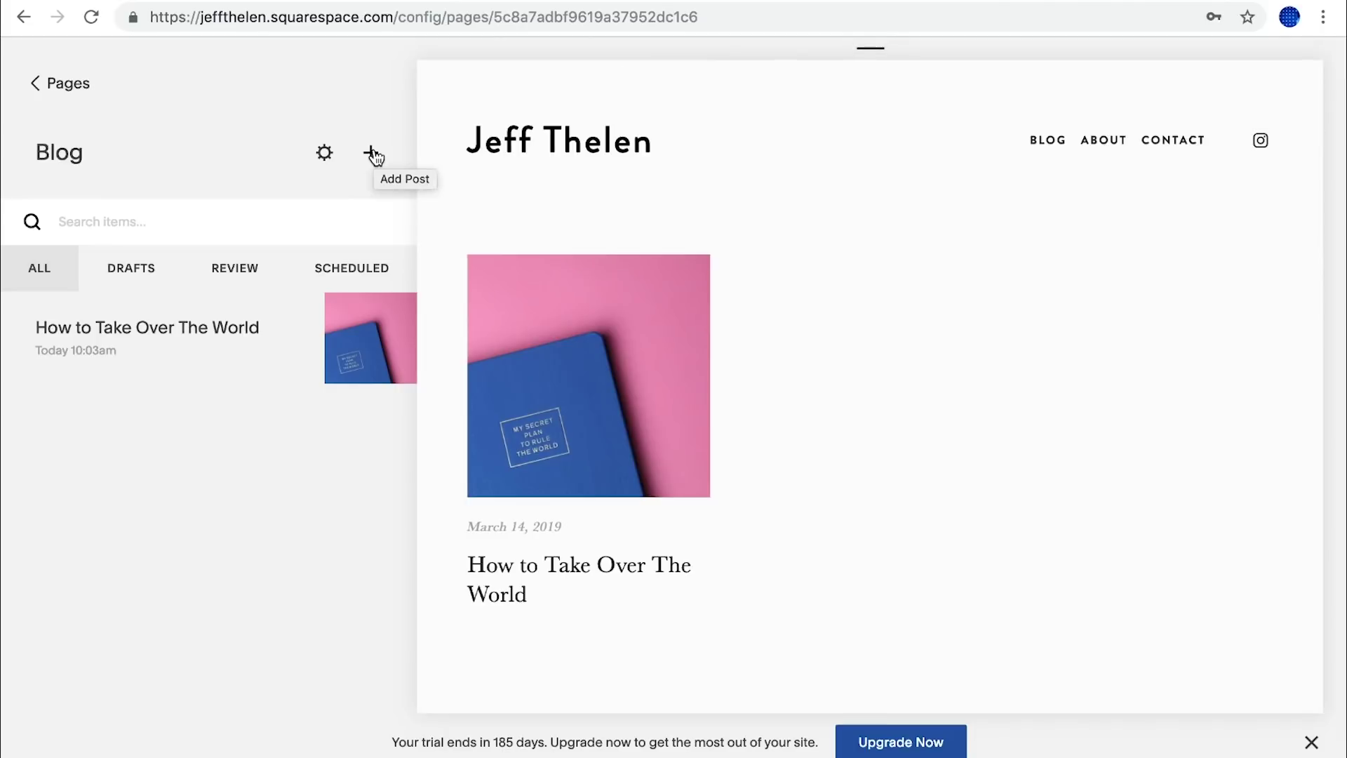
left_click(374, 155)
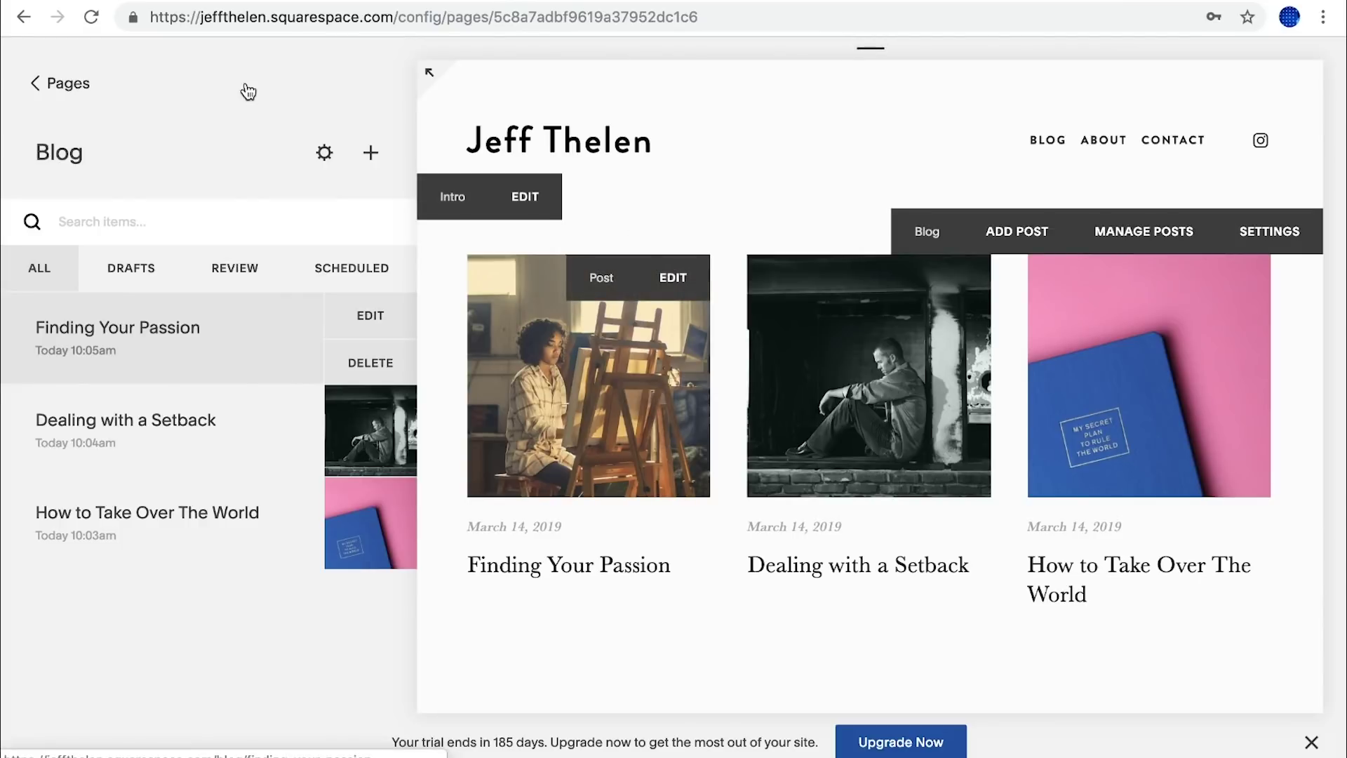
Return to the homepage and add a new content section between the portrait banner and the brick wall section.
left_click(37, 84)
left_click(508, 150)
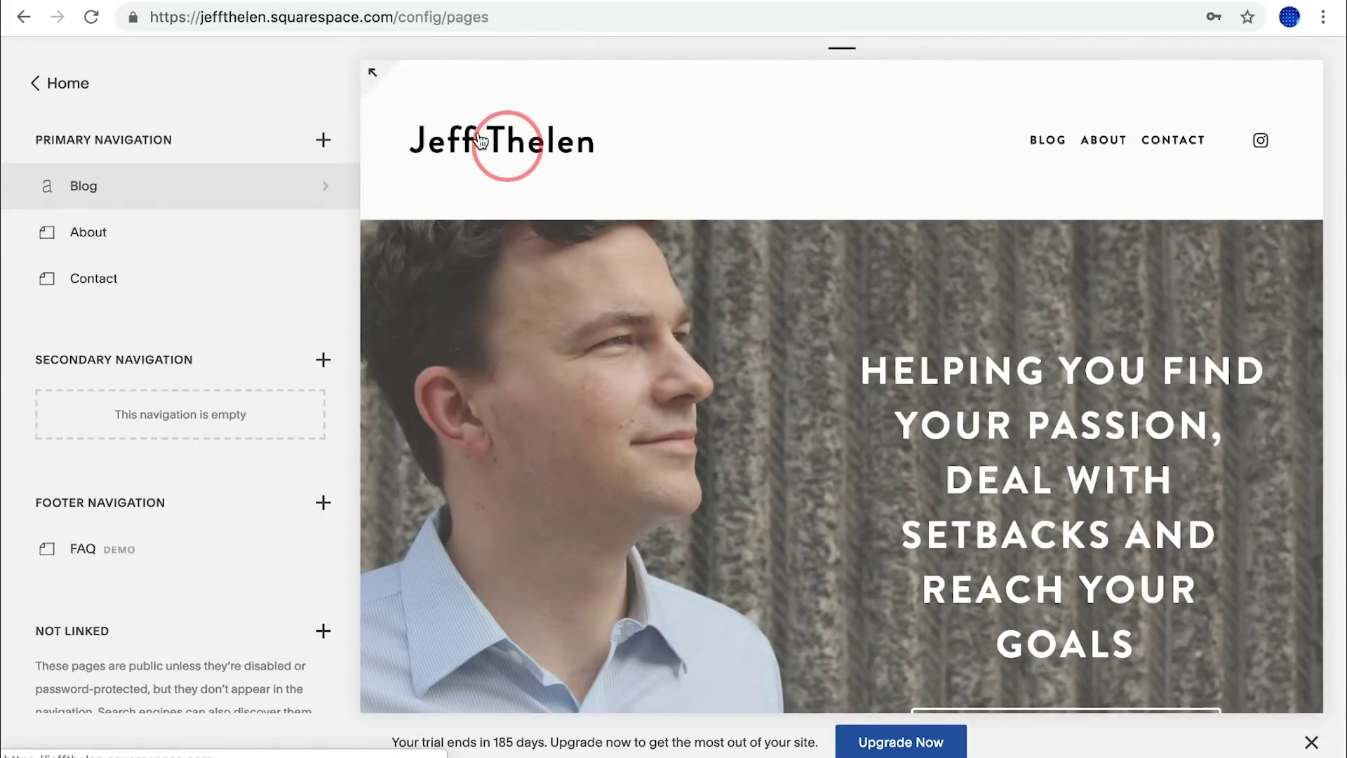
left_click(474, 145)
left_click(611, 165)
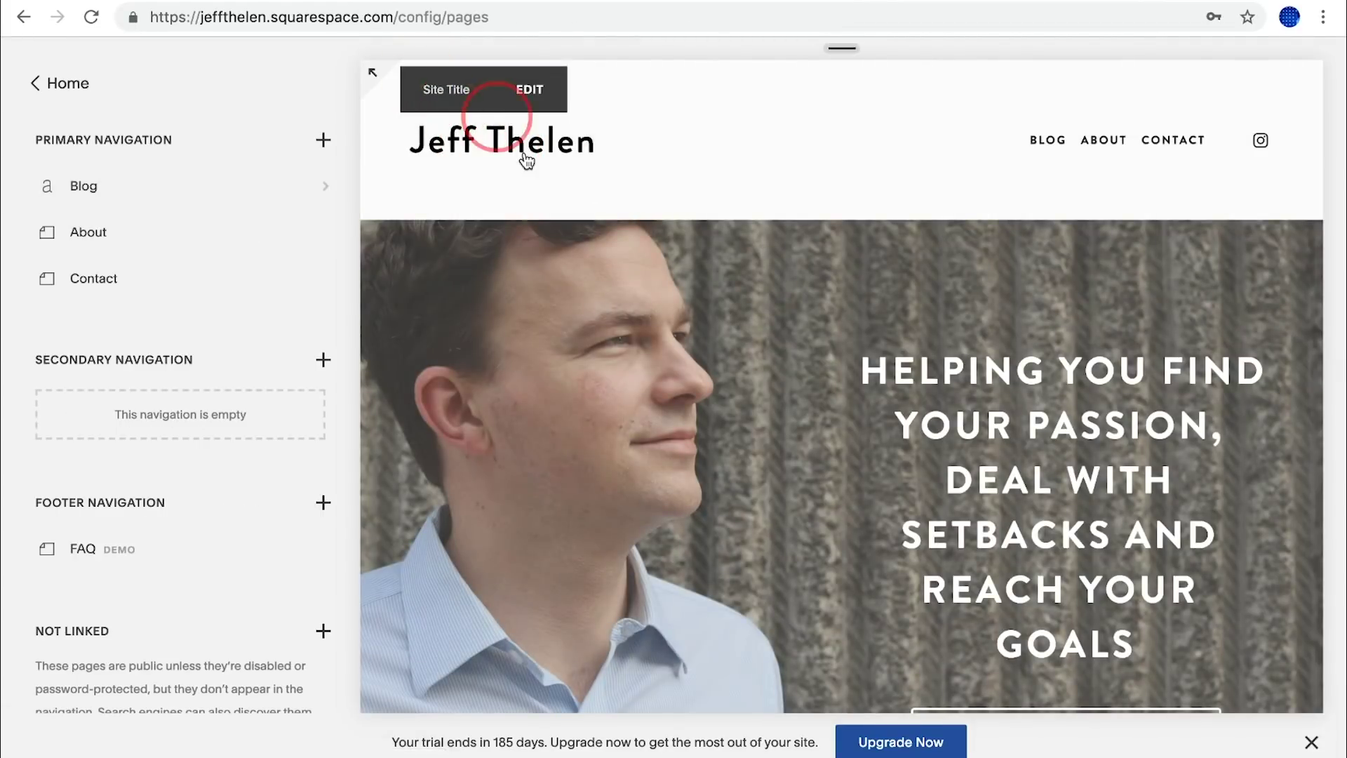
scroll(793, 453, "down", 3)
scroll(793, 453, "up", 3)
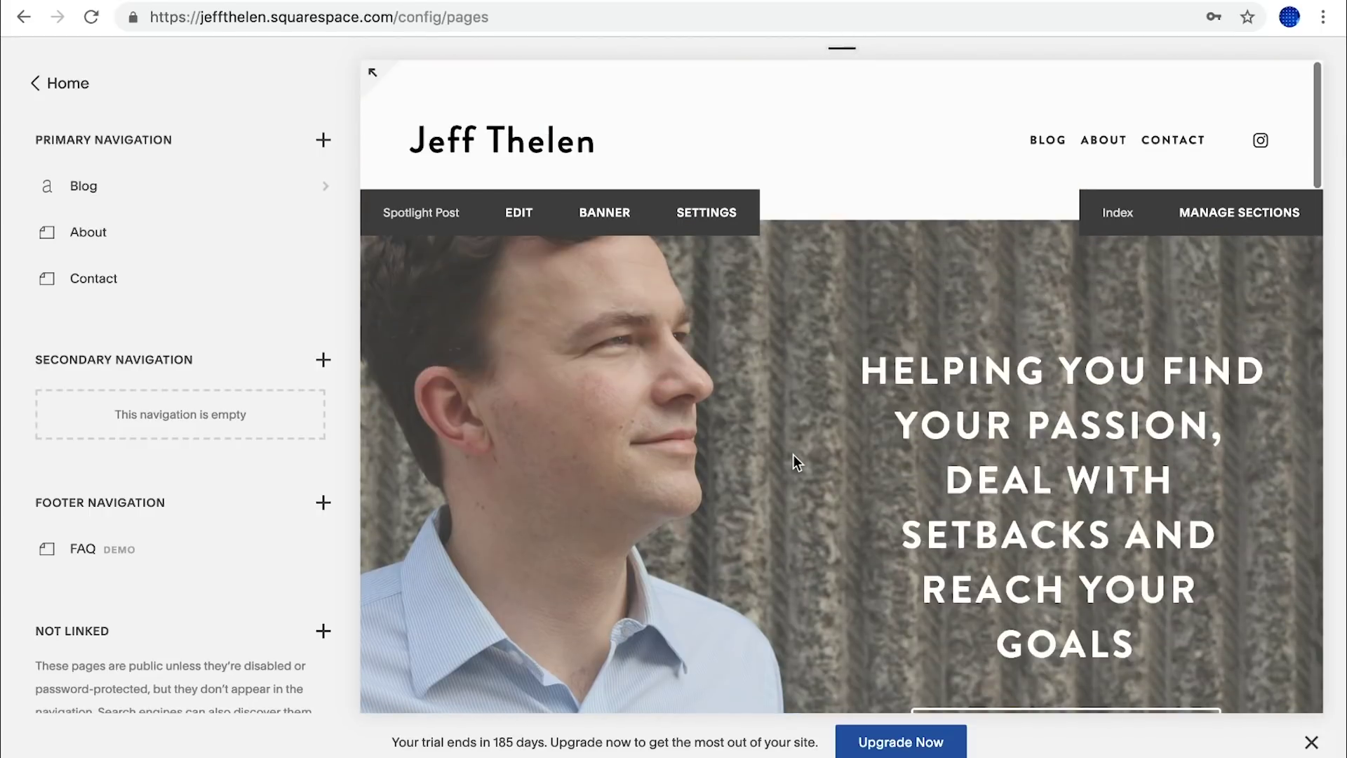
scroll(796, 458, "down", 5)
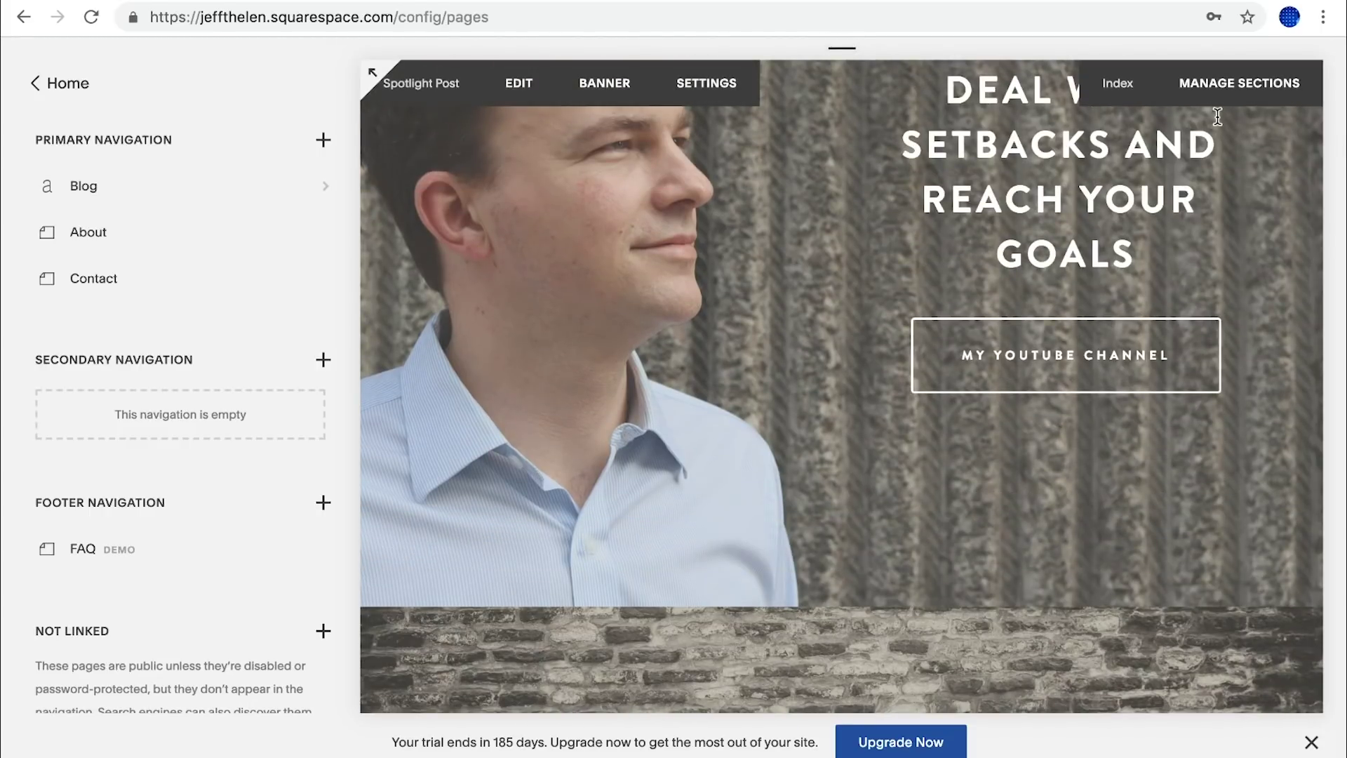
left_click(1233, 85)
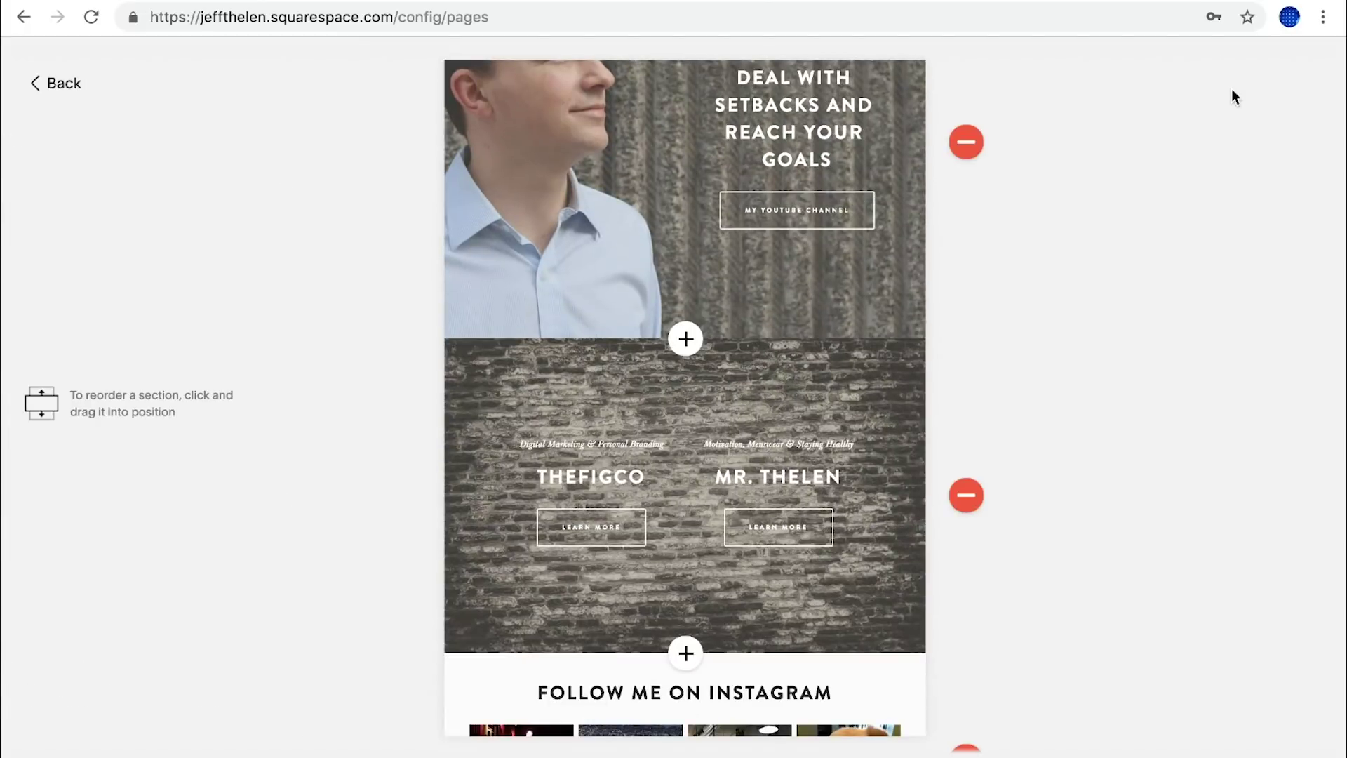
left_click(682, 341)
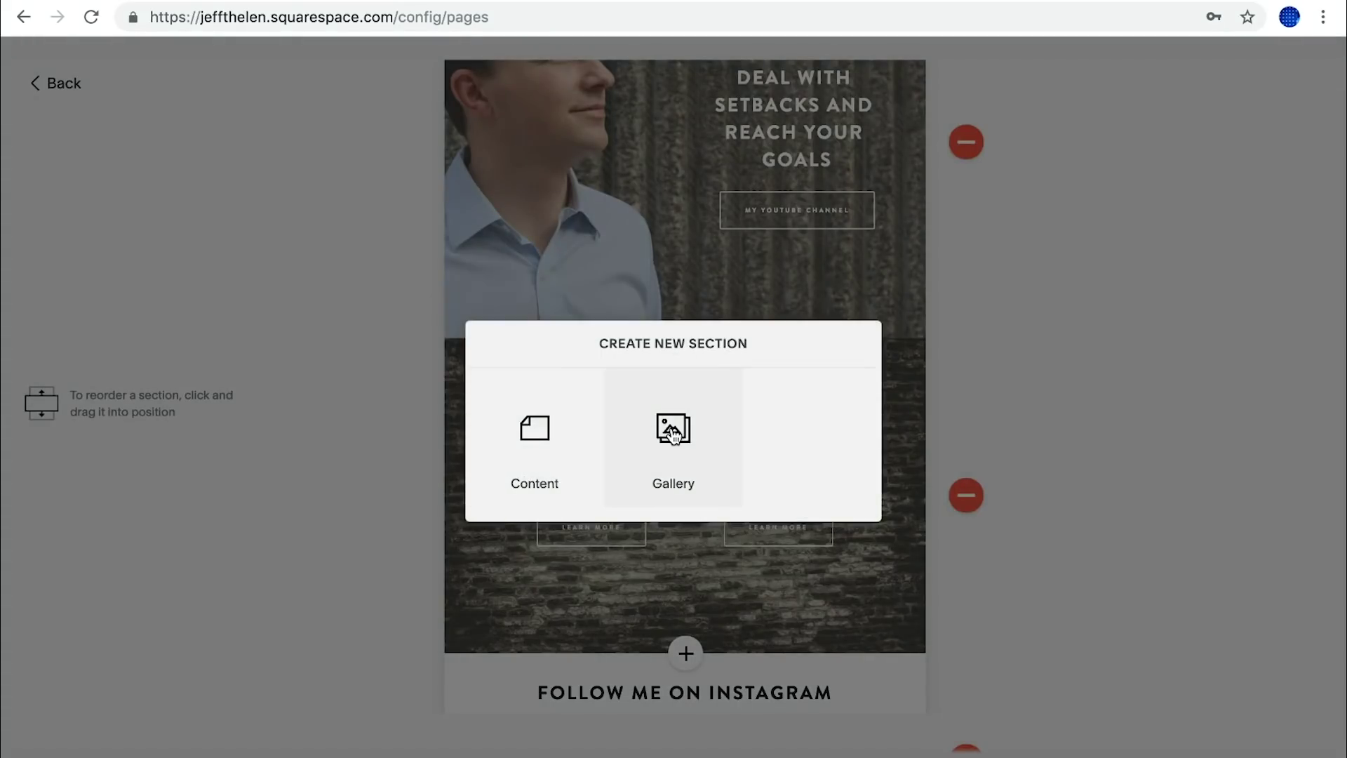
left_click(527, 440)
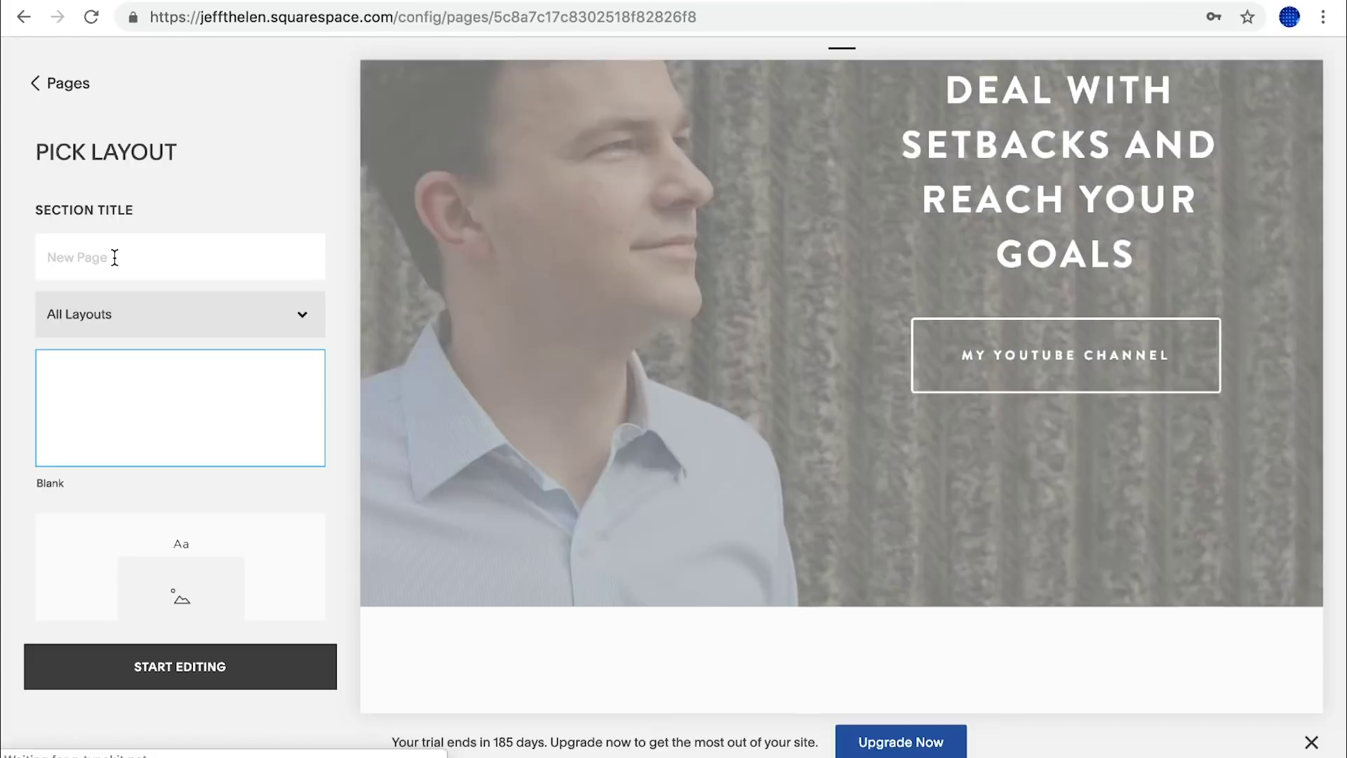
Title the new section "Latest Blog Posts", keep the Blank layout, and start editing it.
type("Blo")
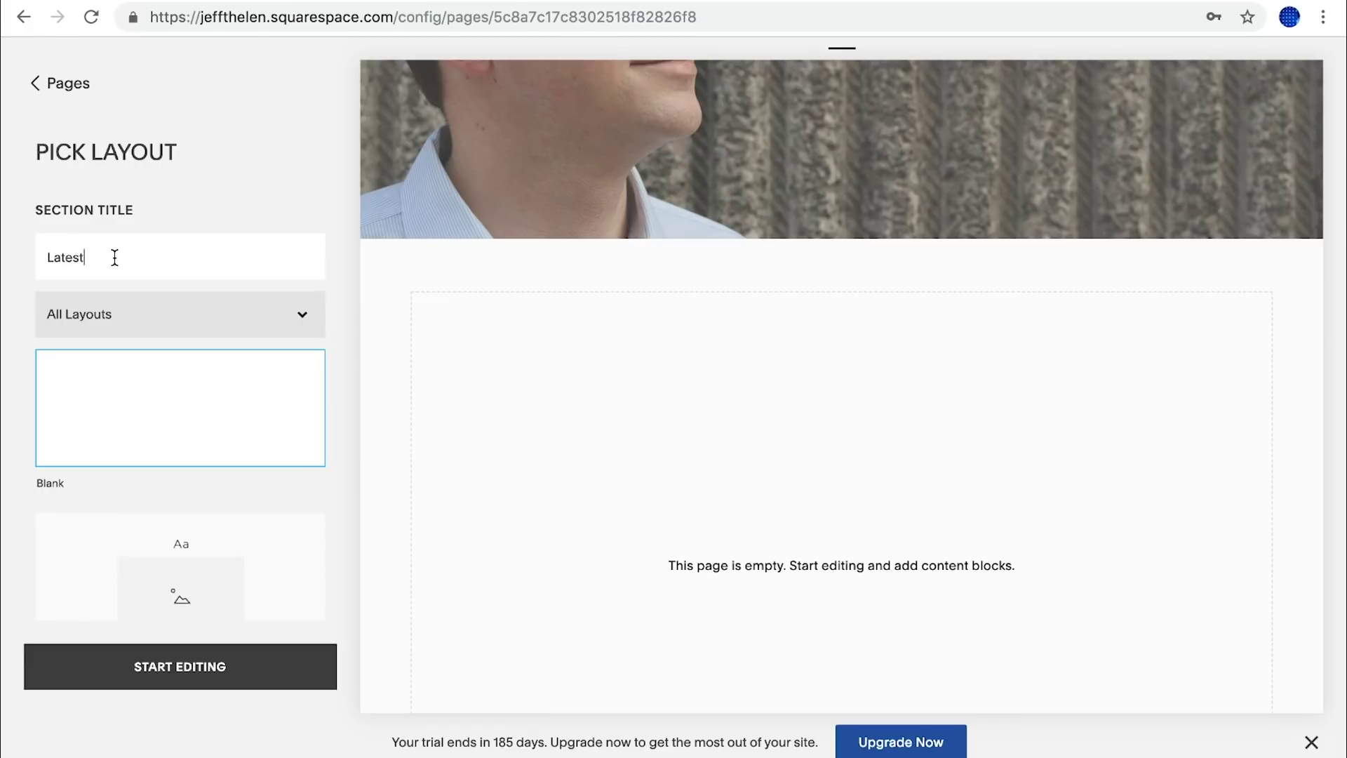
type("g Posts")
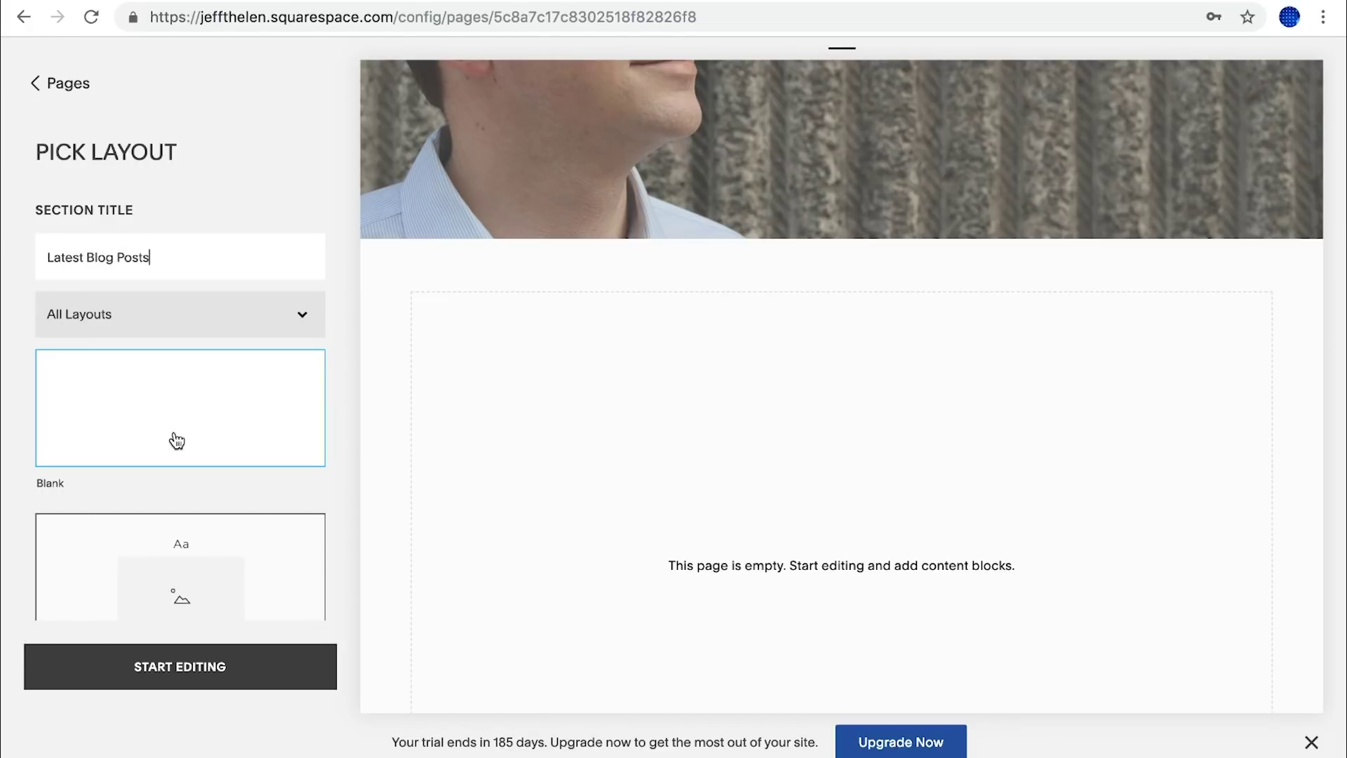
scroll(171, 508, "down", 3)
scroll(176, 491, "up", 3)
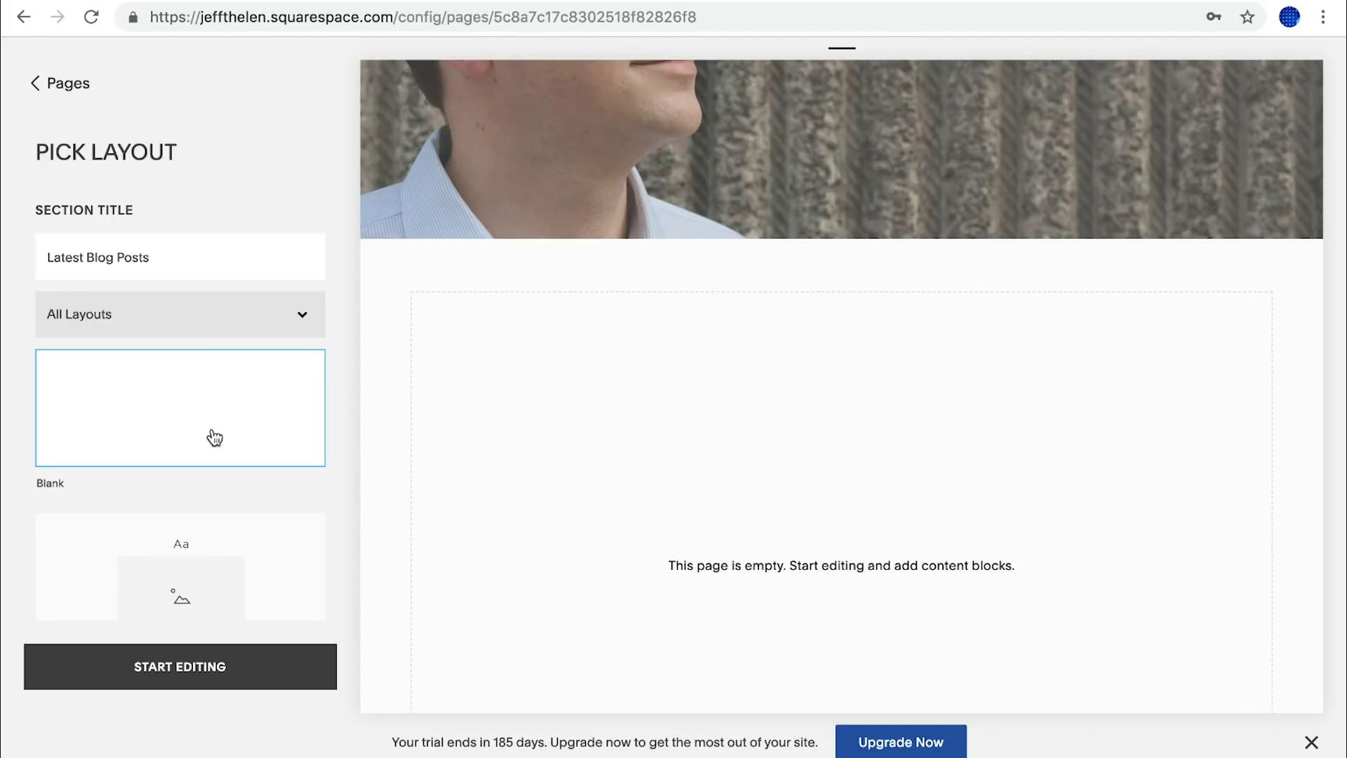
left_click(217, 665)
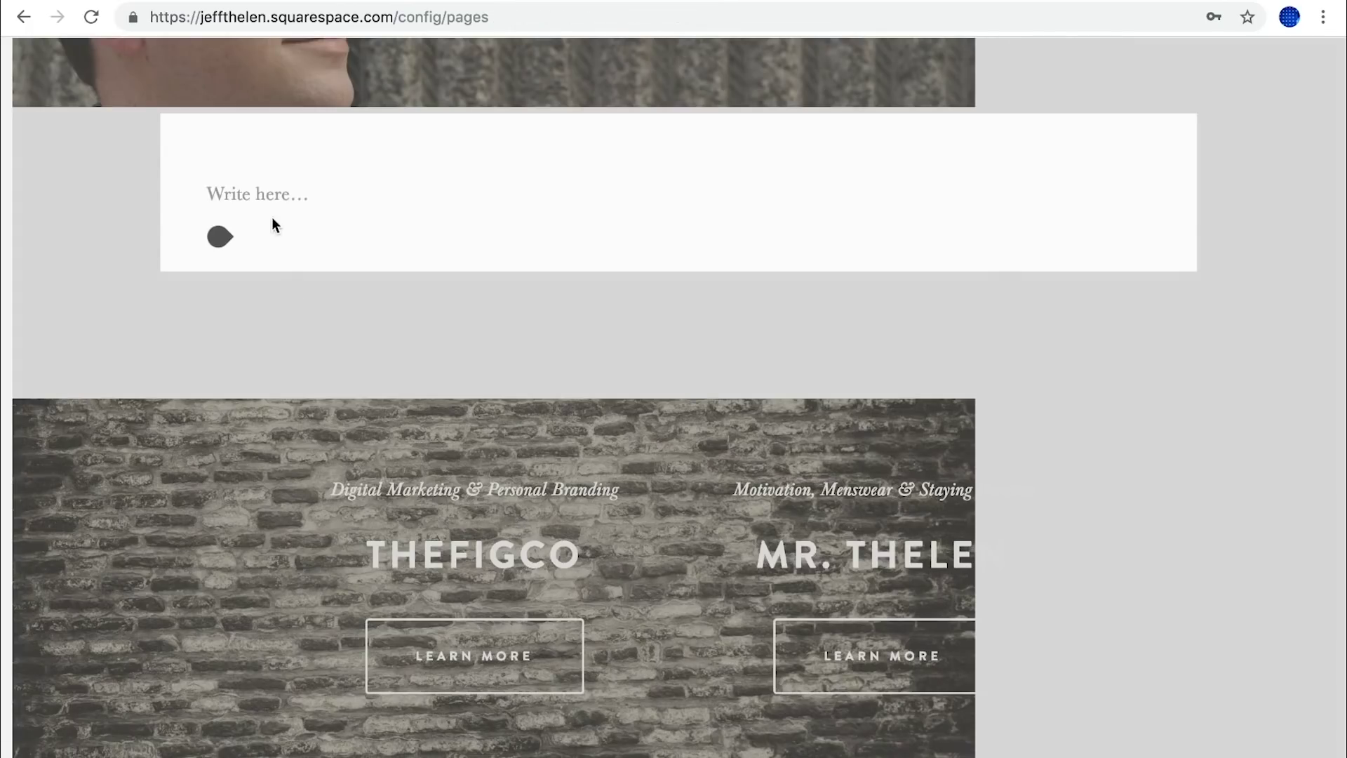
Write "My Latest Articles" in the new section, format it as Heading 2, and center it.
left_click(241, 196)
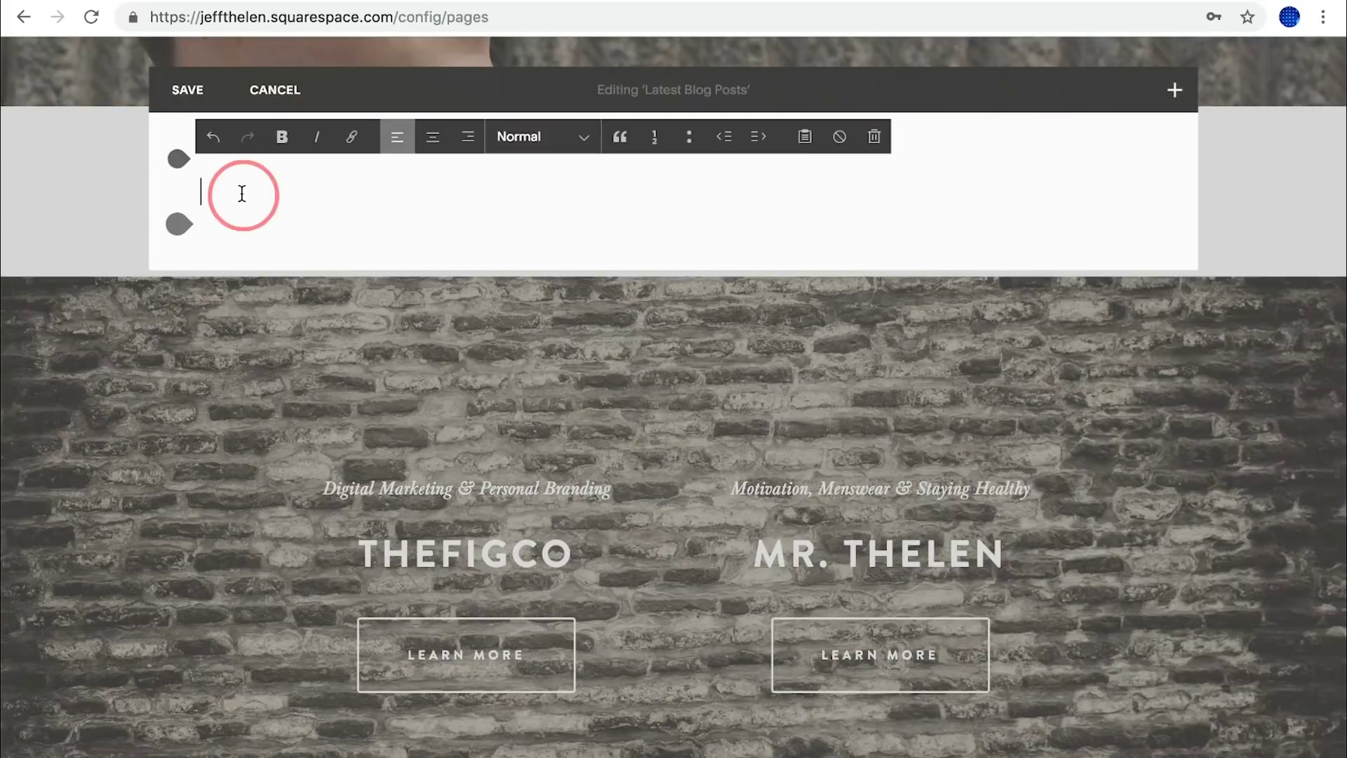
type("Latest")
double_click(242, 194)
type("My Late")
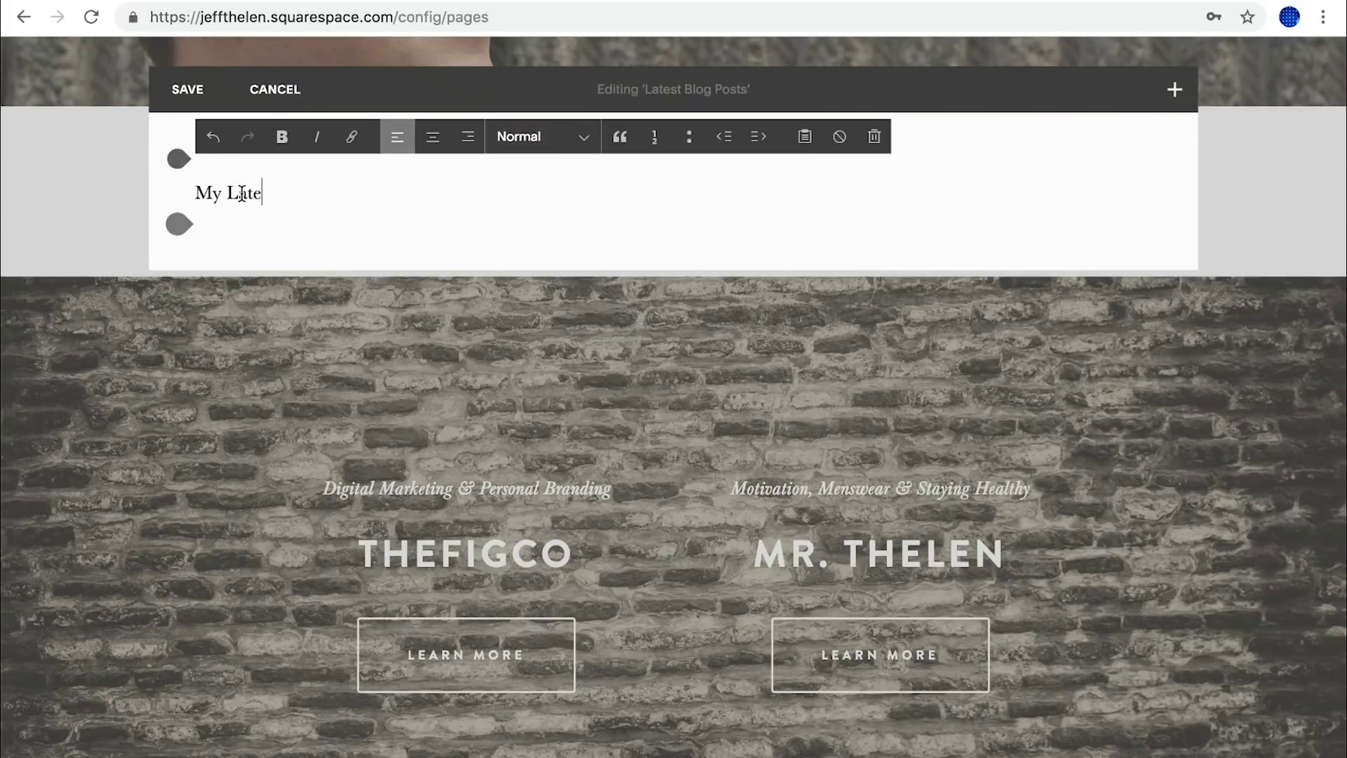
type("st Articles")
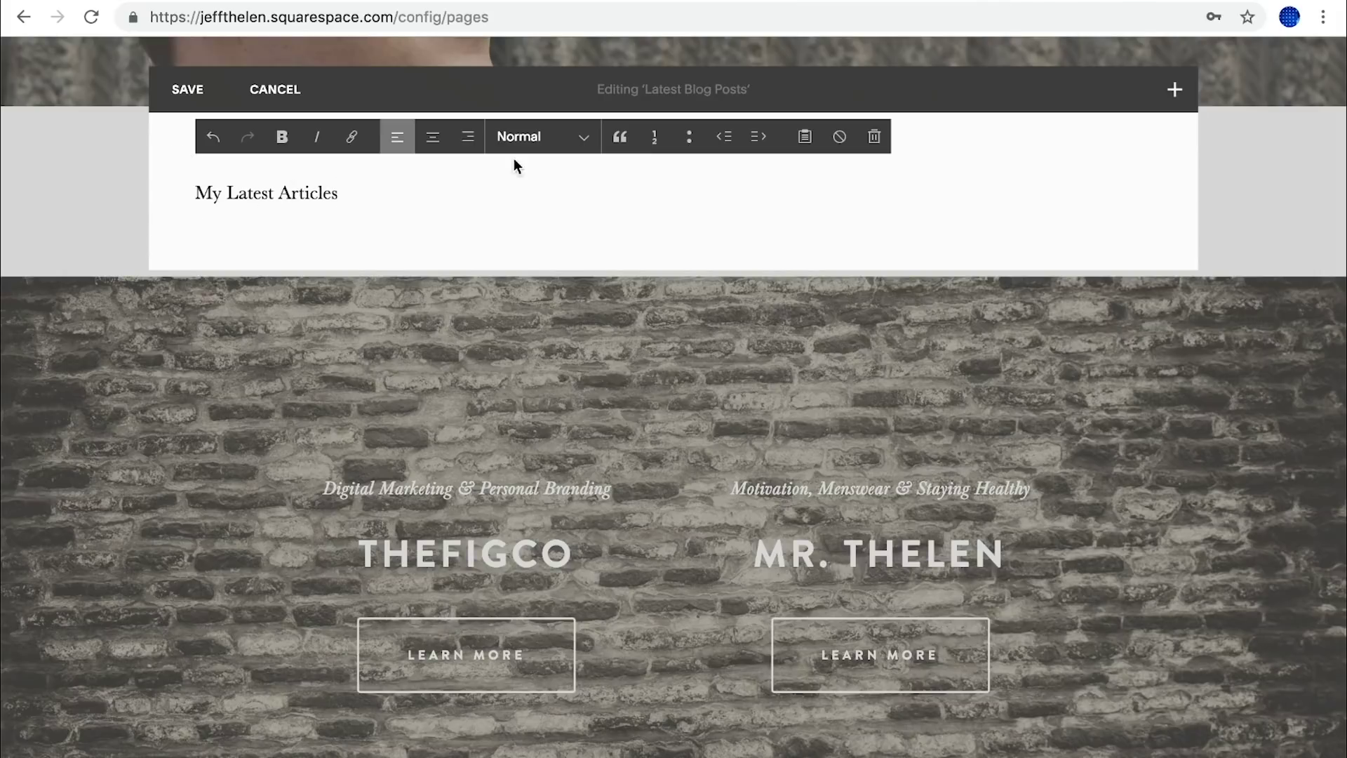
left_click(535, 146)
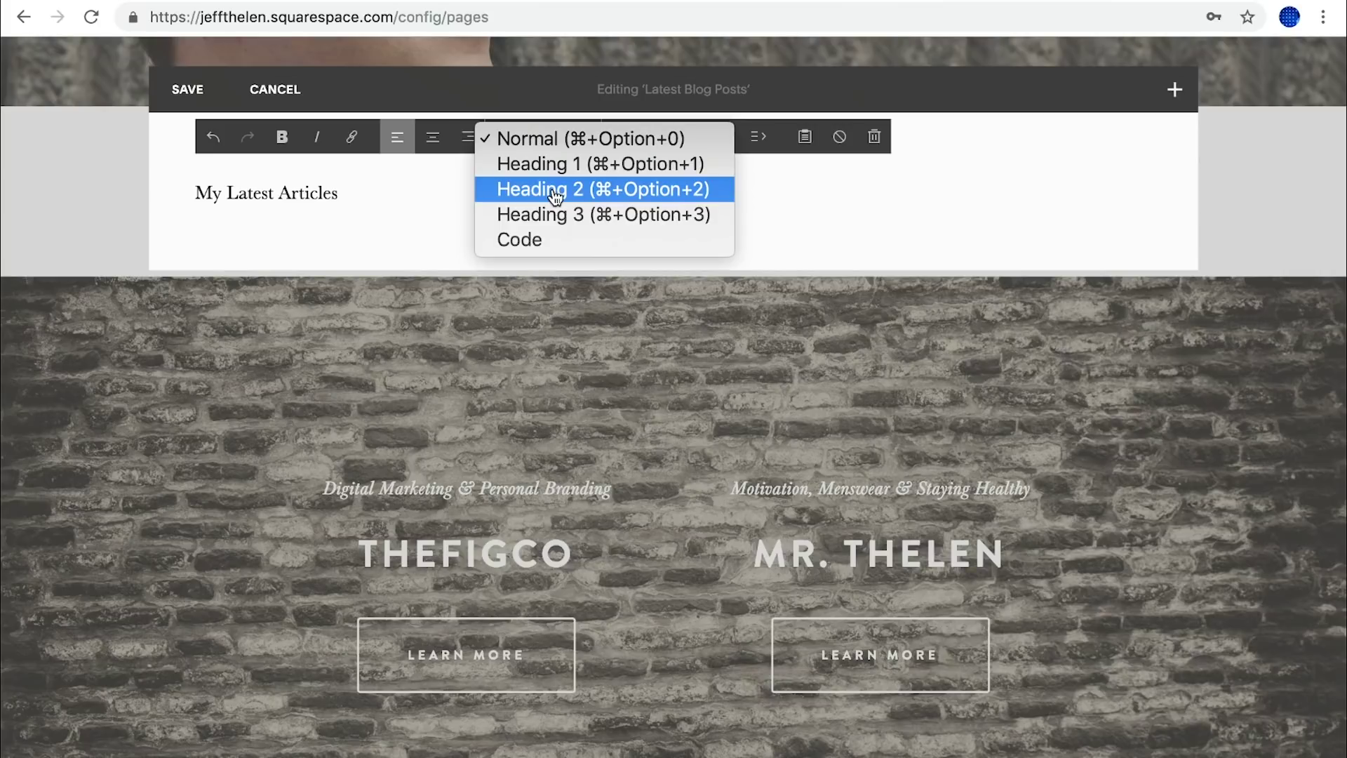
left_click(554, 192)
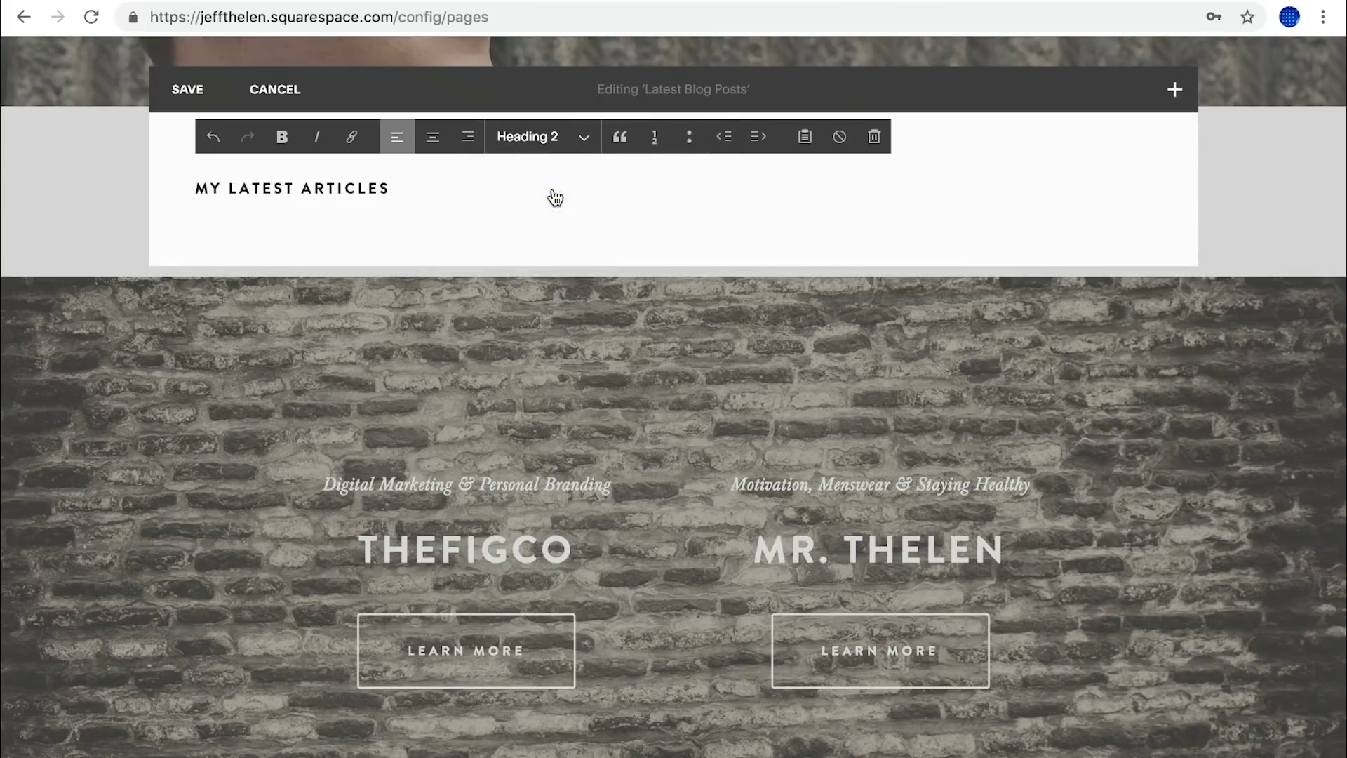
left_click(431, 140)
left_click(431, 257)
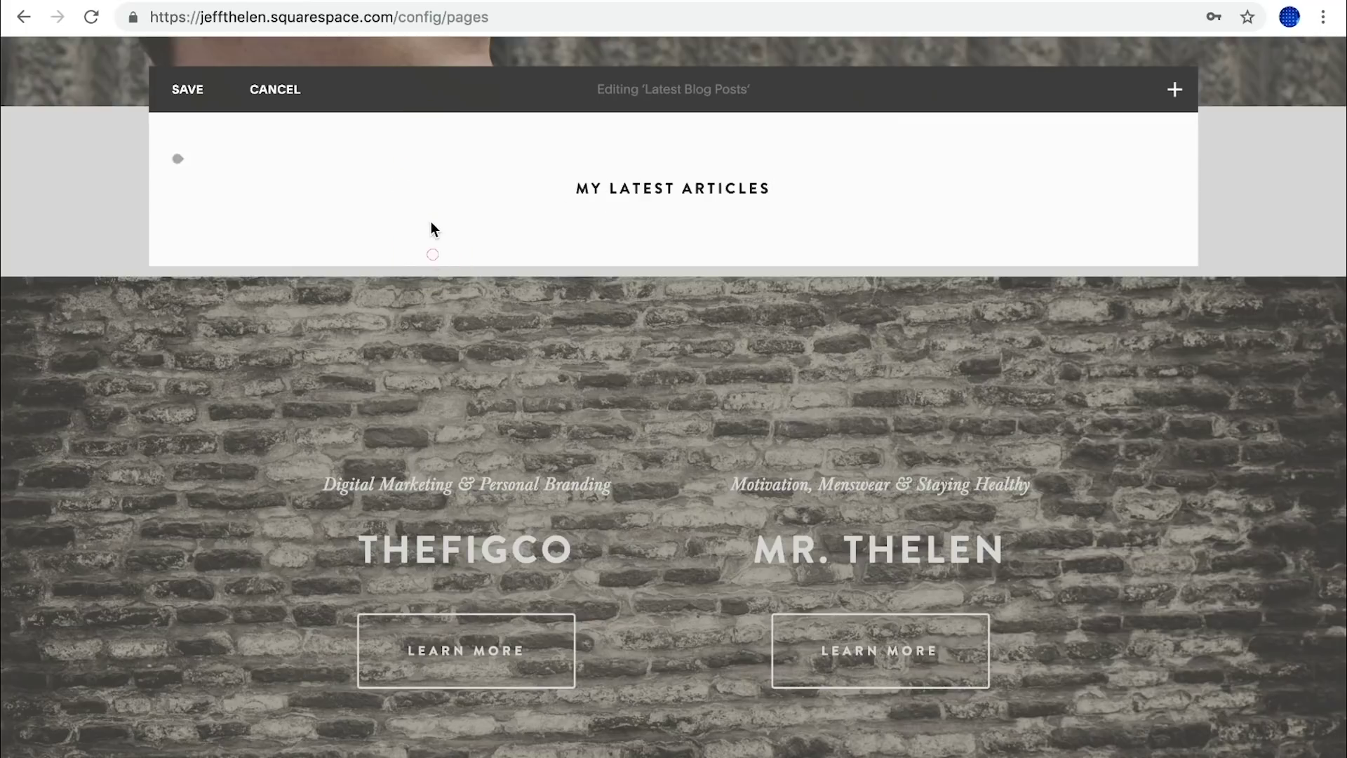
Insert a Grid summary block below the heading and use the Blog page as its content source.
left_click(177, 220)
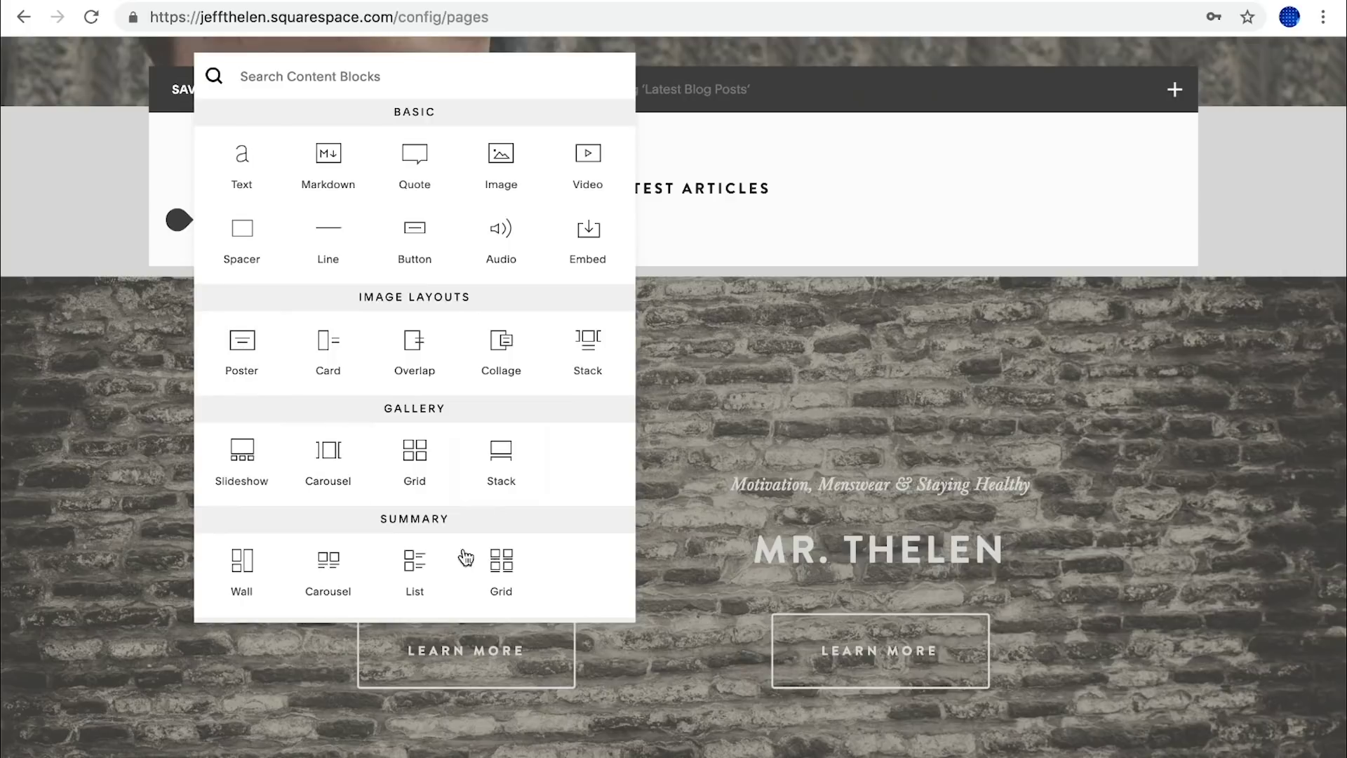
left_click(507, 569)
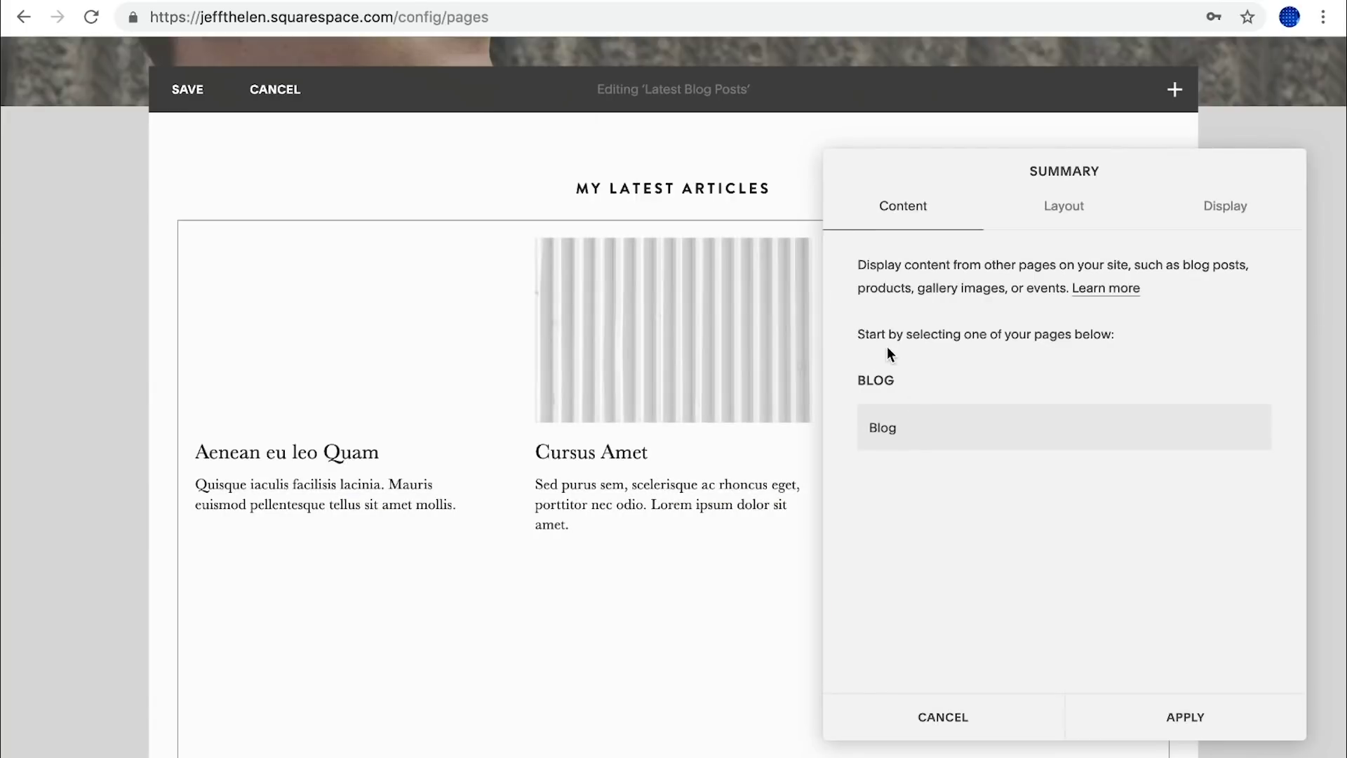
left_click(922, 434)
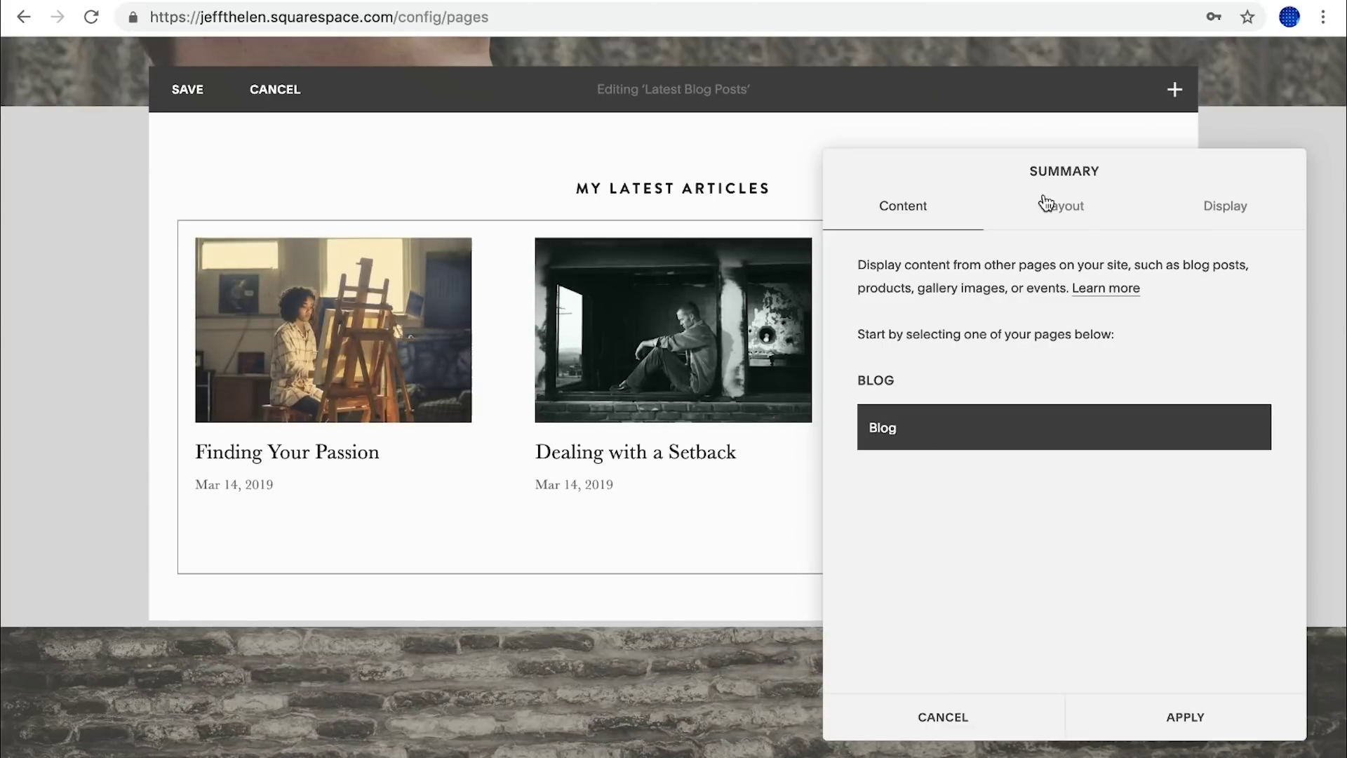
Review the summary block's layout options and set its gutter width to 30.
left_click(1058, 213)
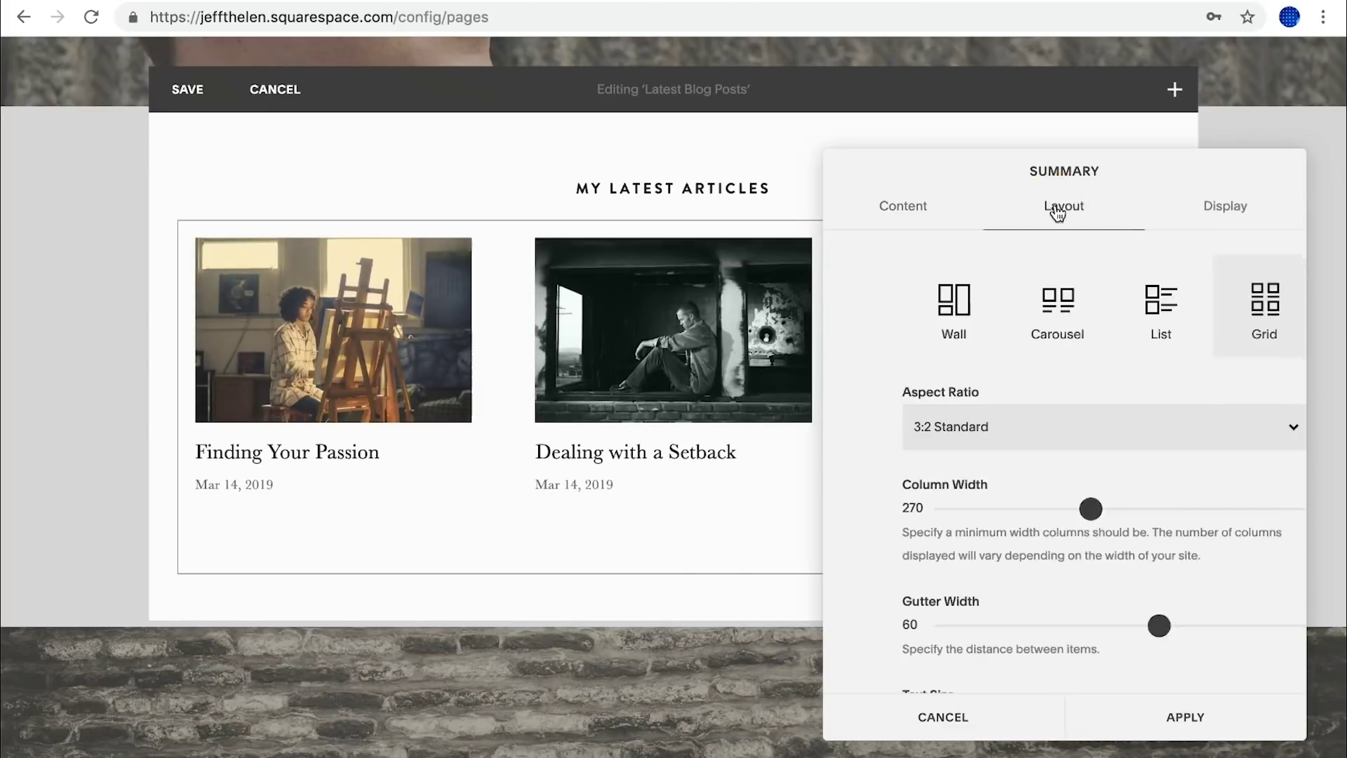
left_click(1008, 432)
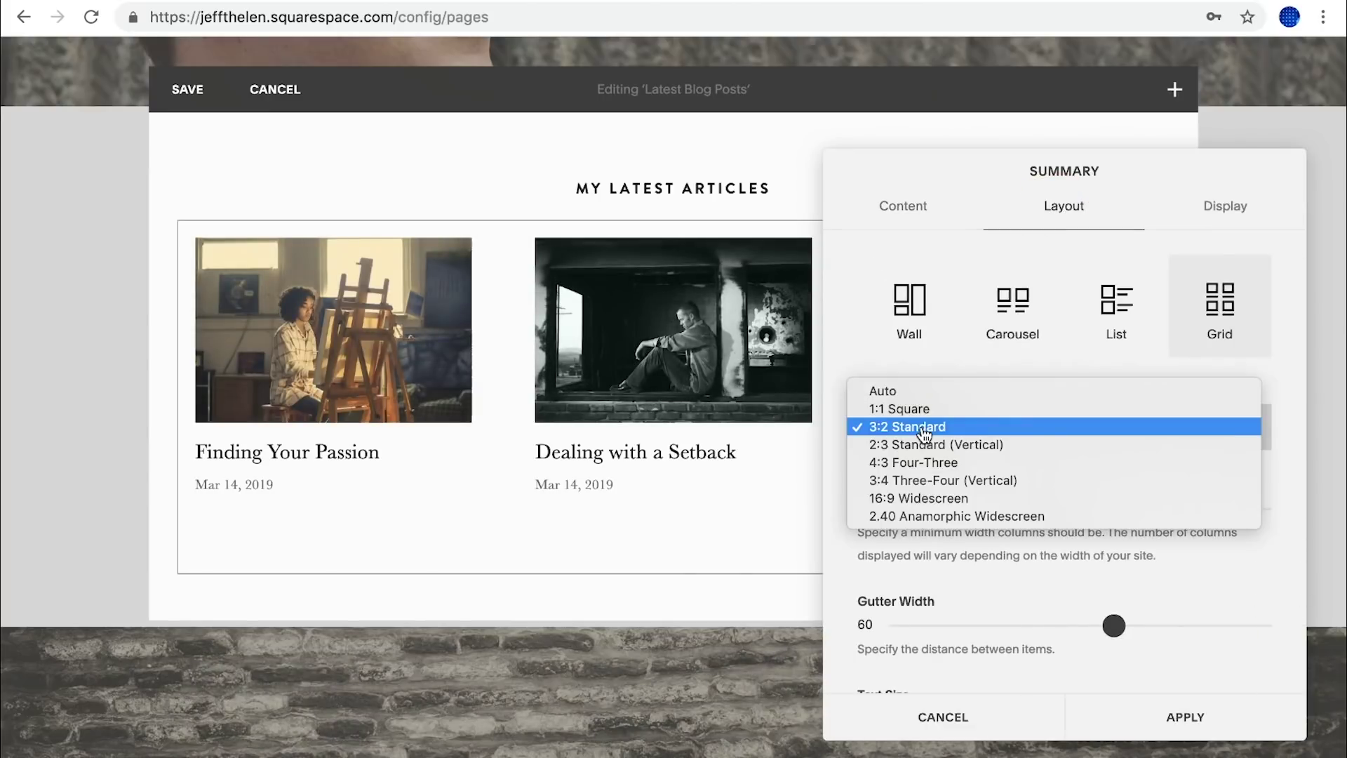
left_click(835, 359)
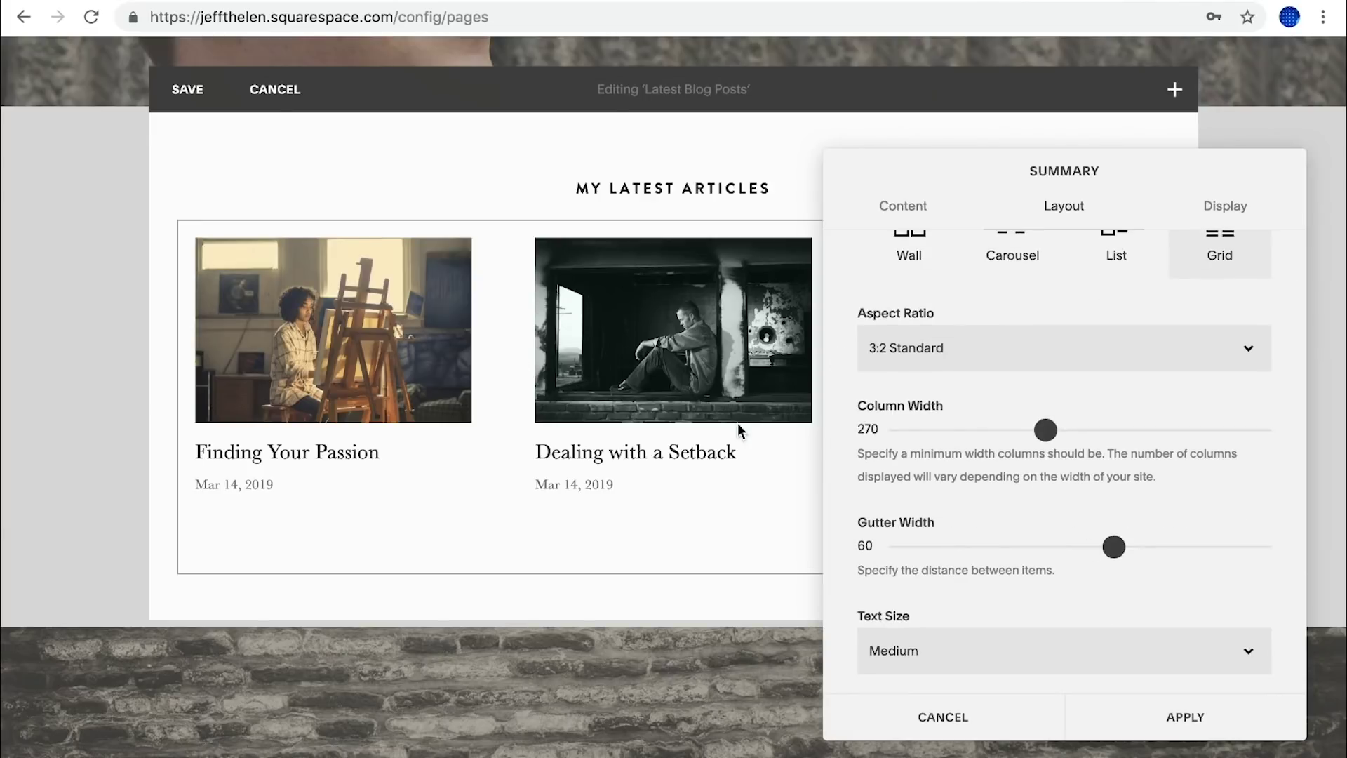
left_click_drag(1114, 547, 1012, 551)
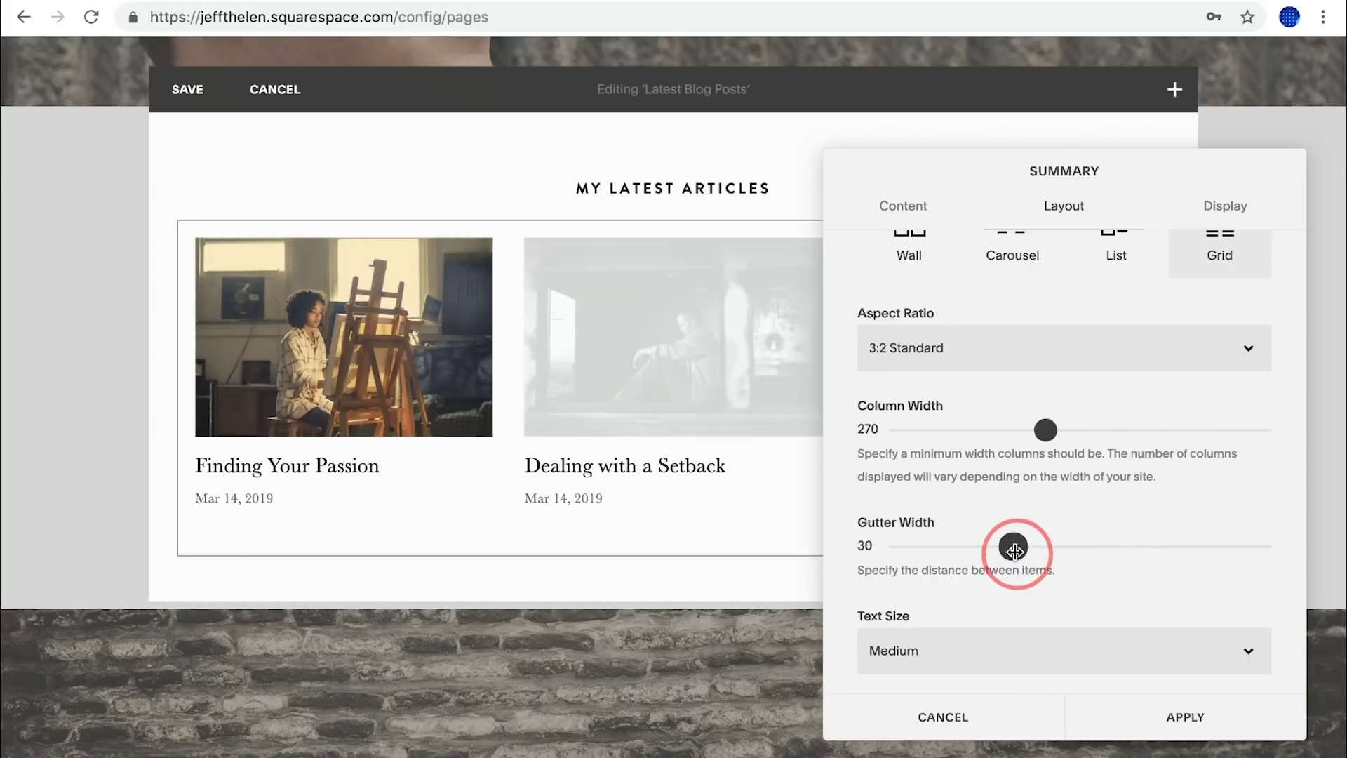
scroll(870, 553, "down", 2)
scroll(908, 567, "down", 1)
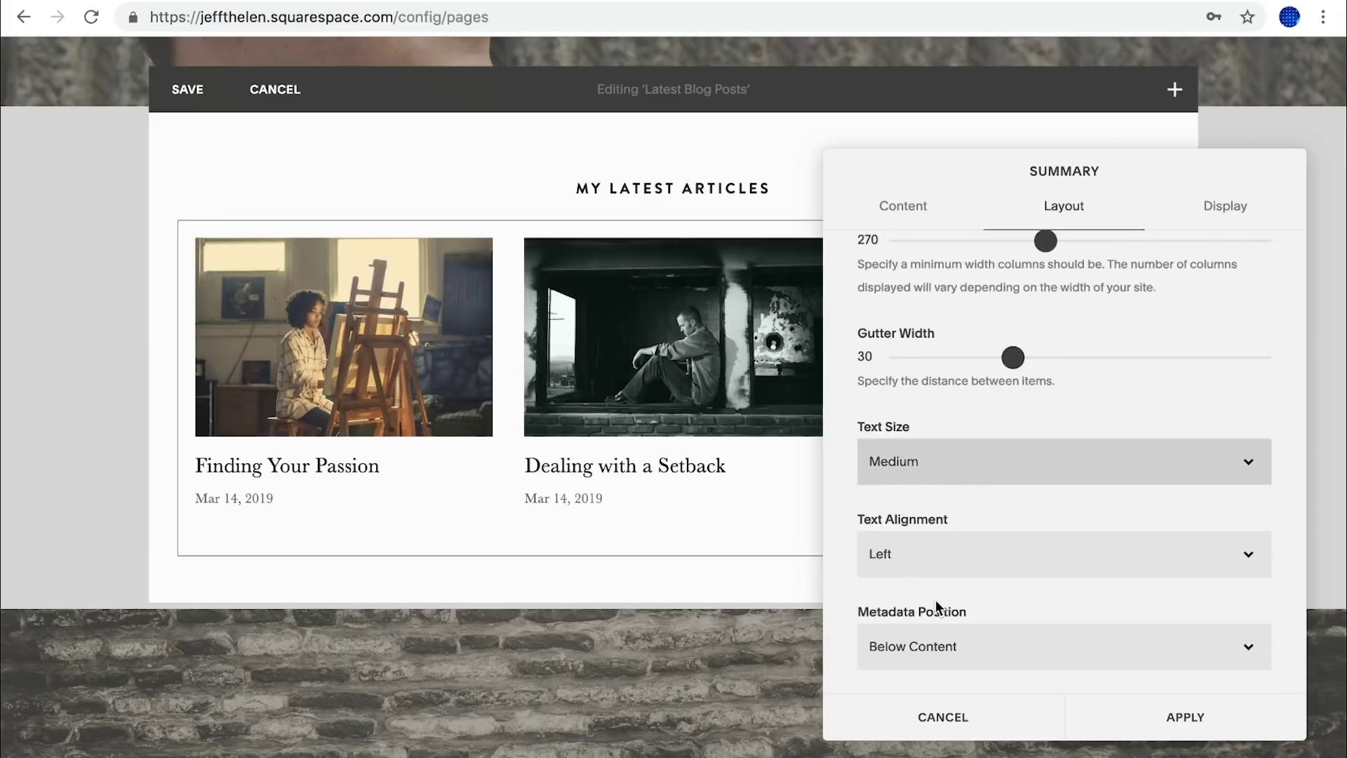
scroll(946, 537, "up", 3)
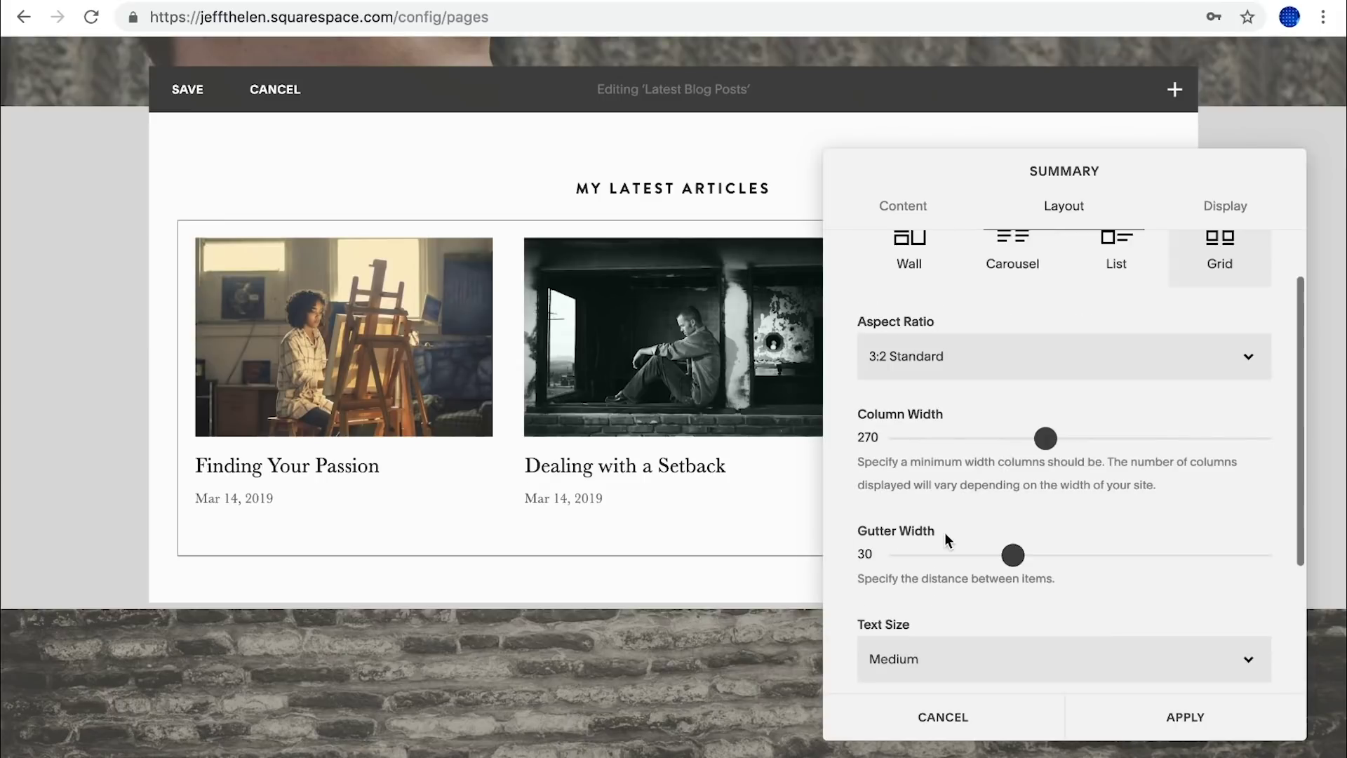
Set the summary block's primary metadata to None, apply the block settings, and save the section.
left_click(1205, 210)
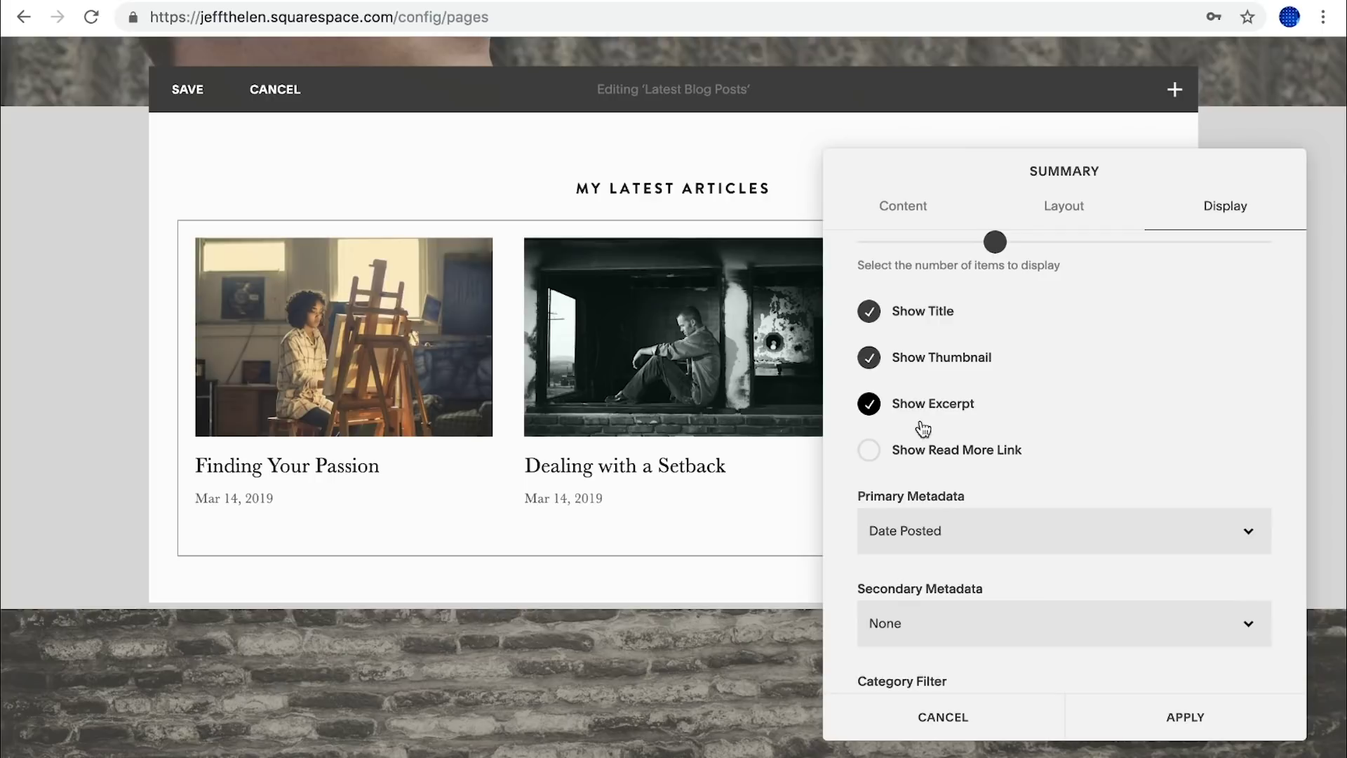
scroll(941, 470, "down", 2)
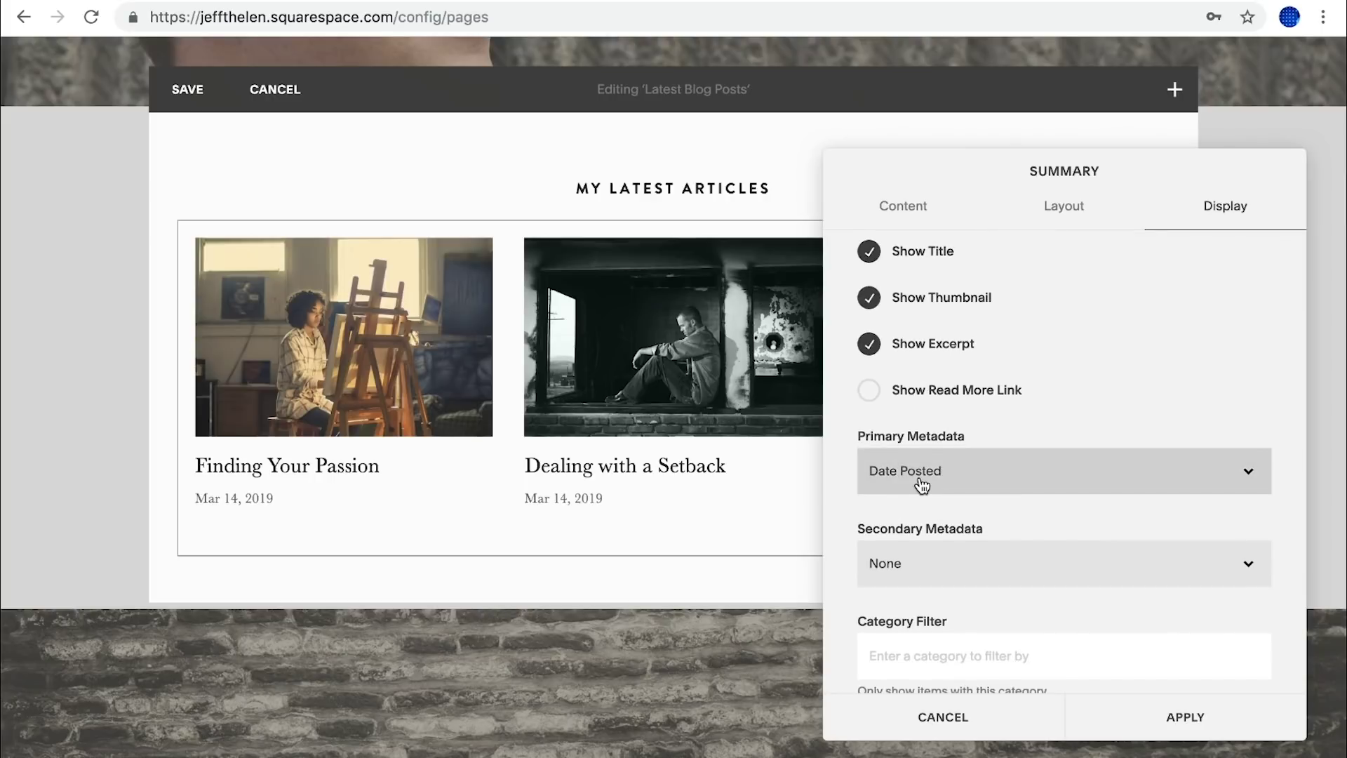
left_click(921, 486)
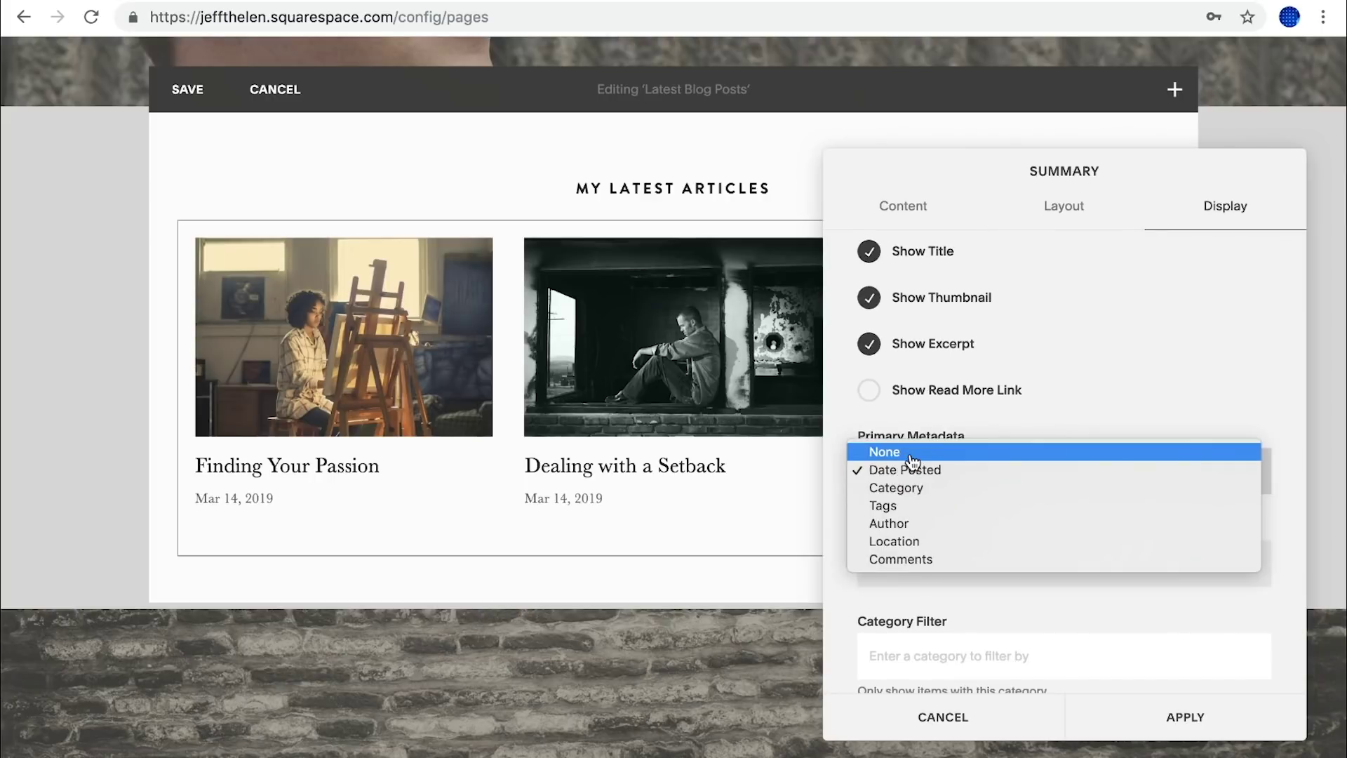
left_click(913, 456)
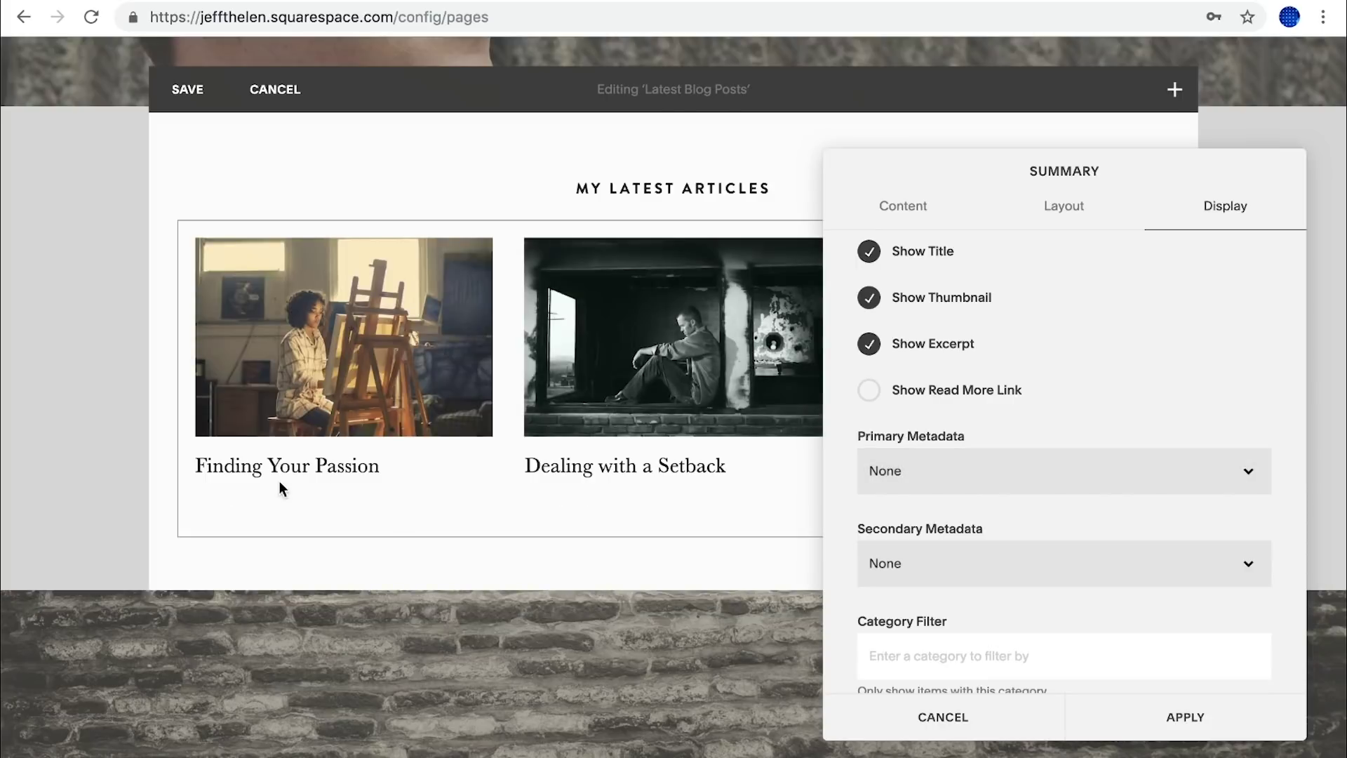
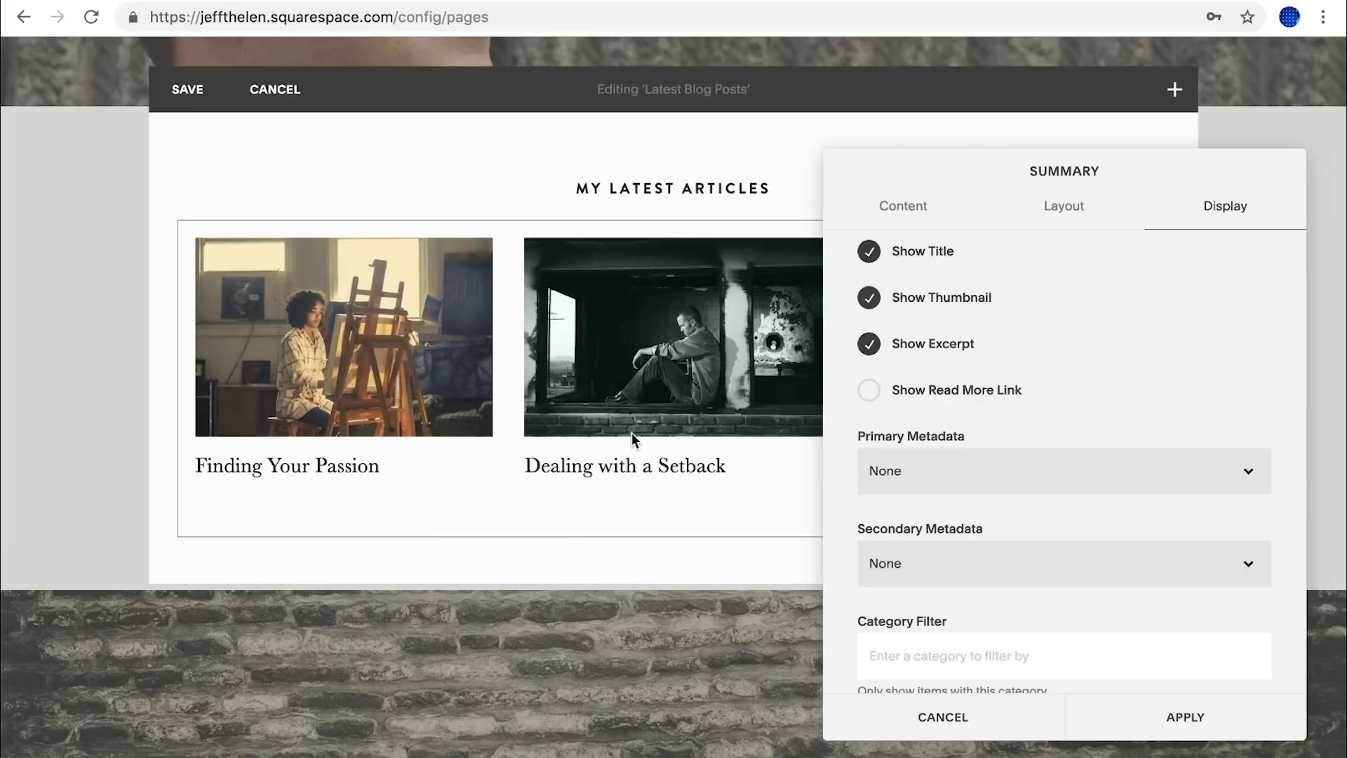
left_click(1178, 733)
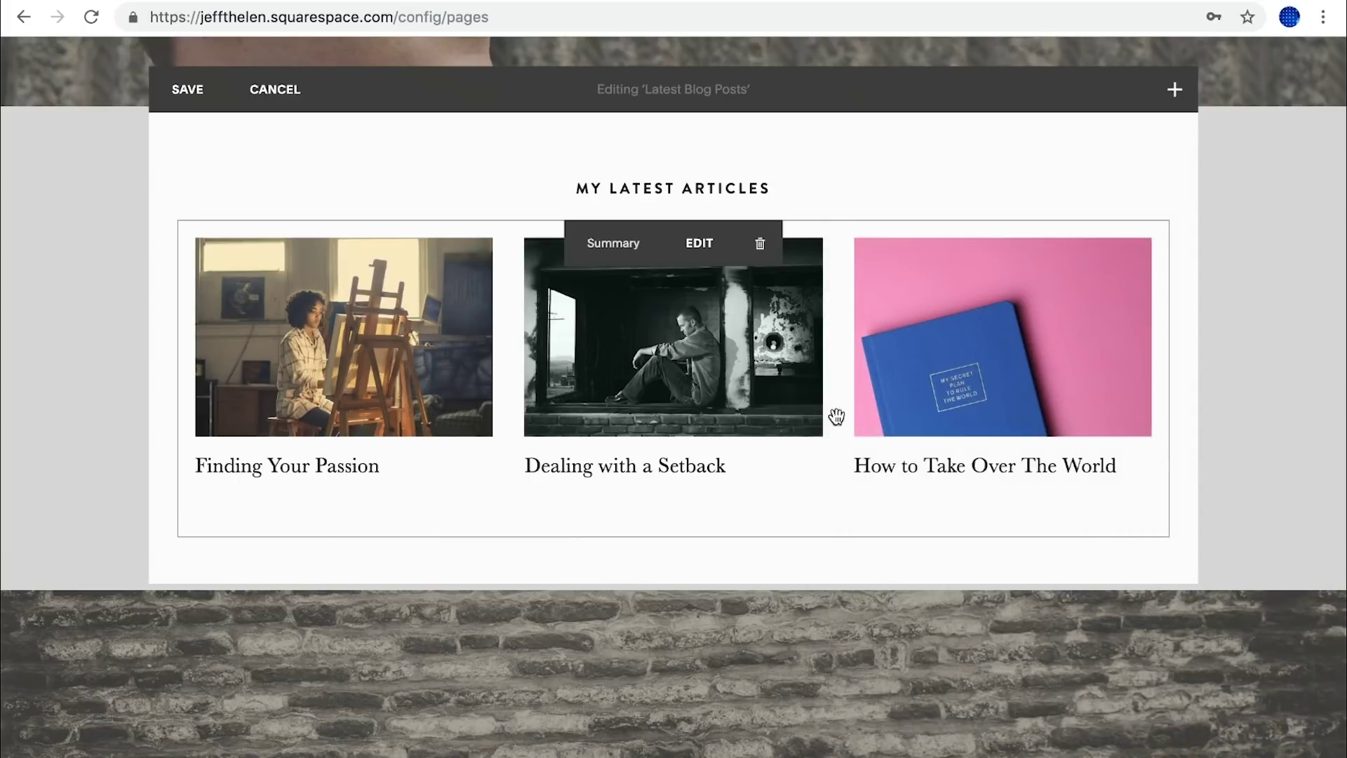
left_click(185, 88)
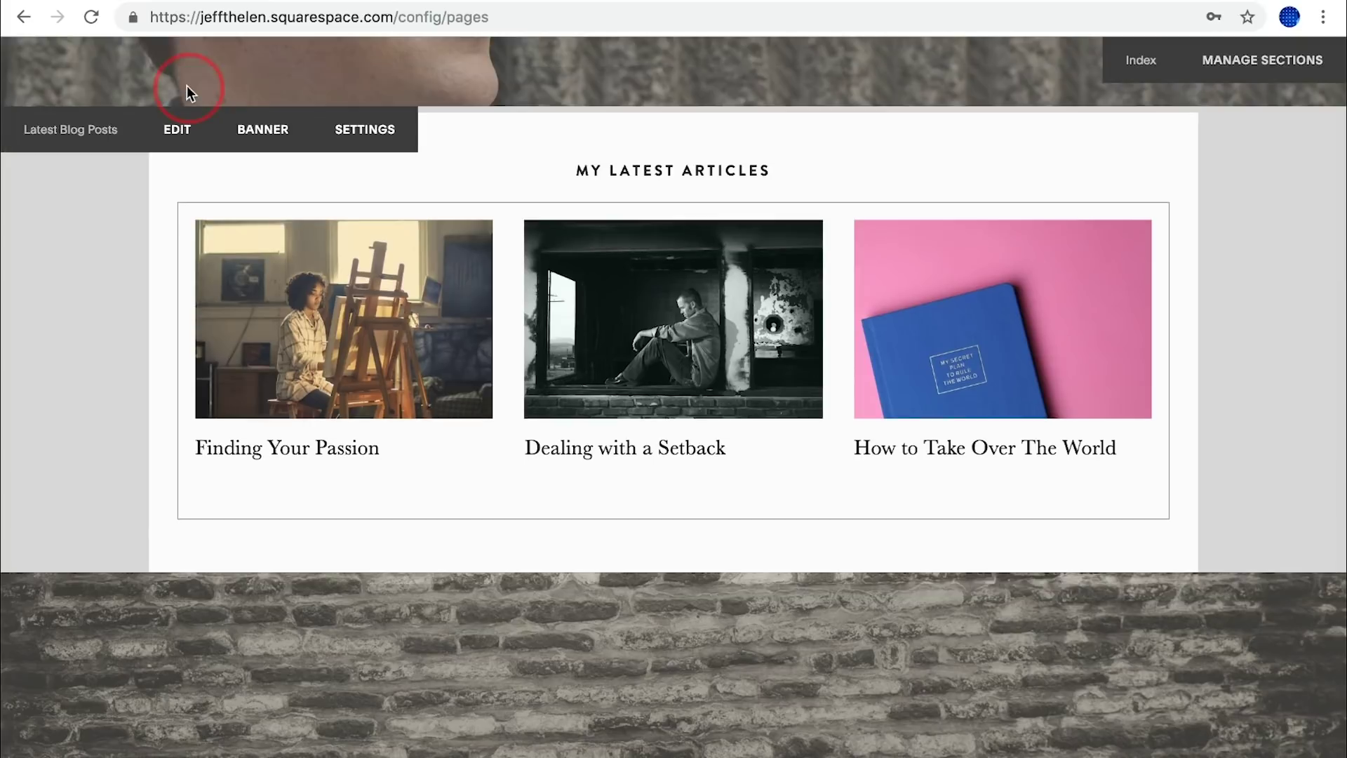
Look through the homepage from the portrait banner down past the Instagram feed to check the order of its sections.
scroll(748, 363, "up", 10)
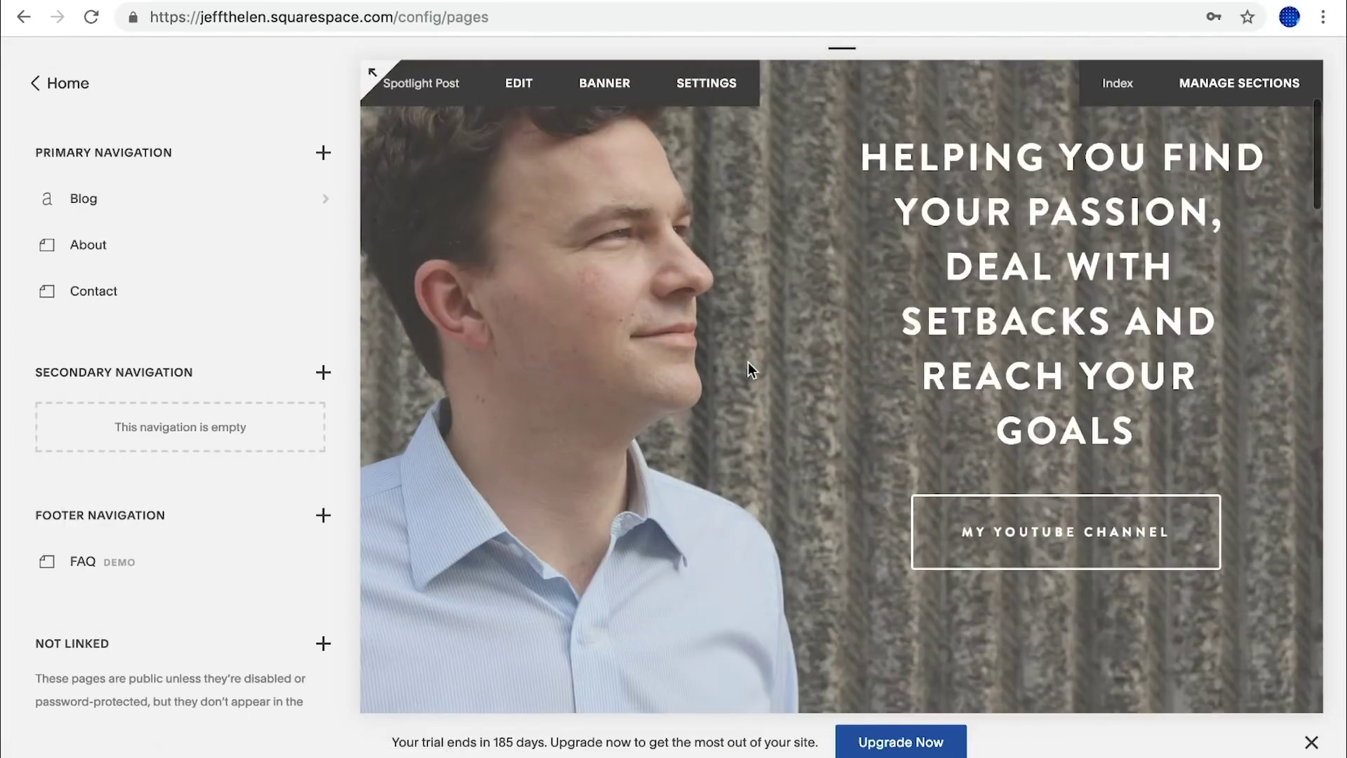
scroll(802, 360, "down", 3)
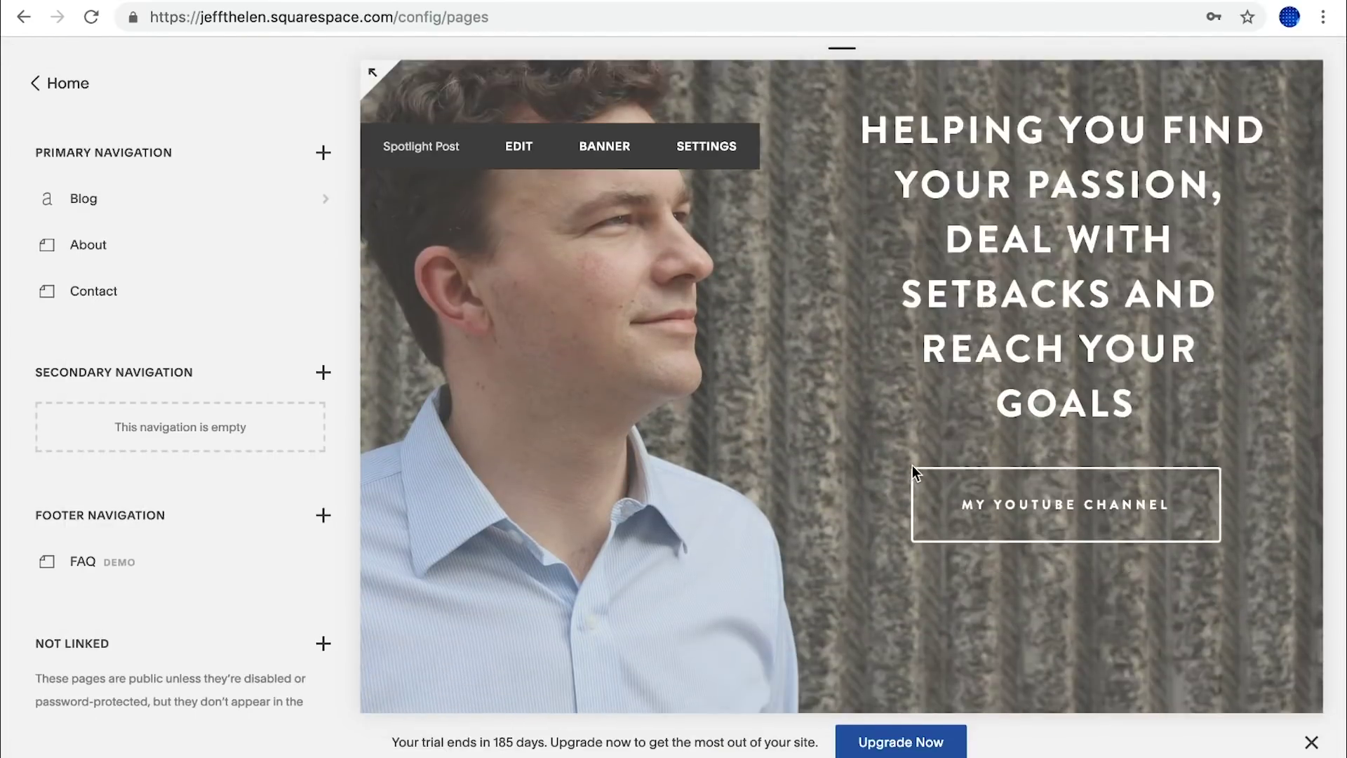
scroll(802, 360, "down", 5)
scroll(801, 360, "down", 10)
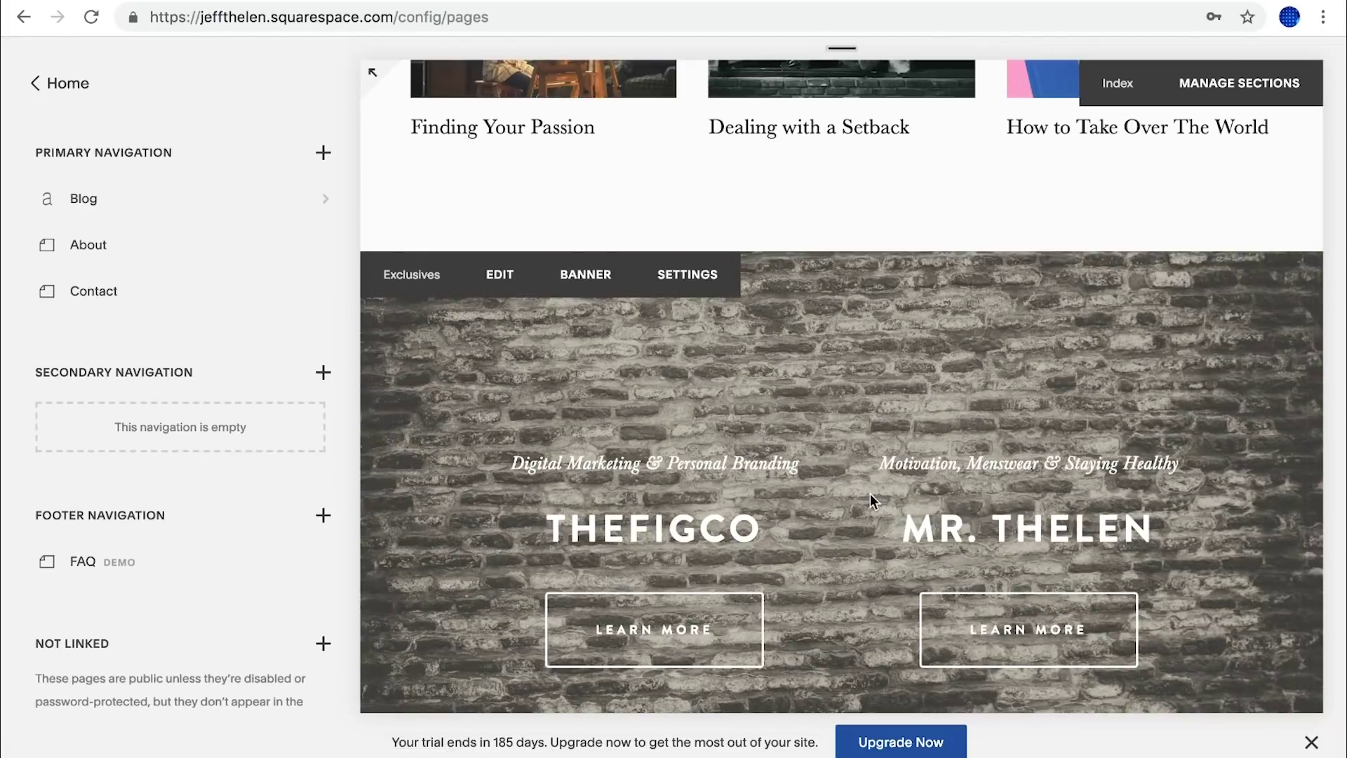
scroll(870, 494, "down", 7)
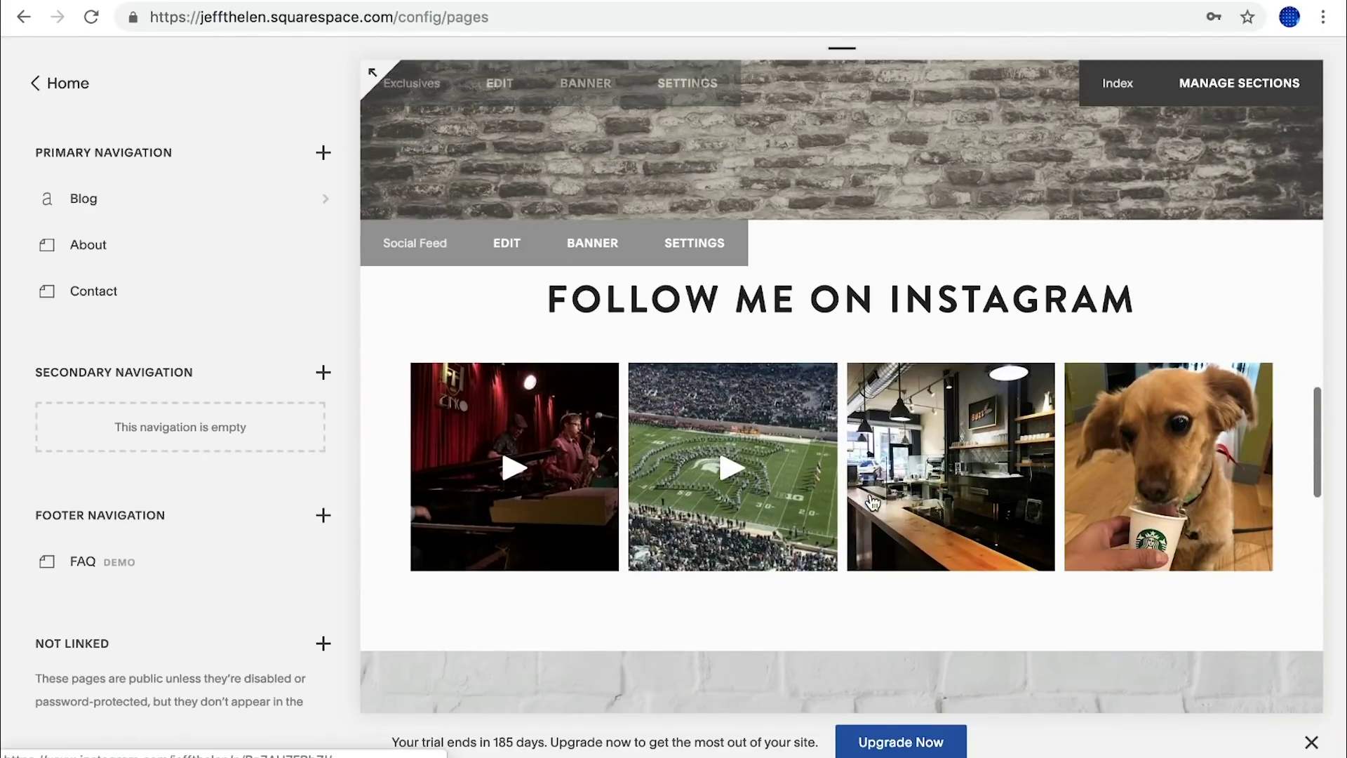
scroll(871, 494, "down", 4)
scroll(871, 494, "up", 10)
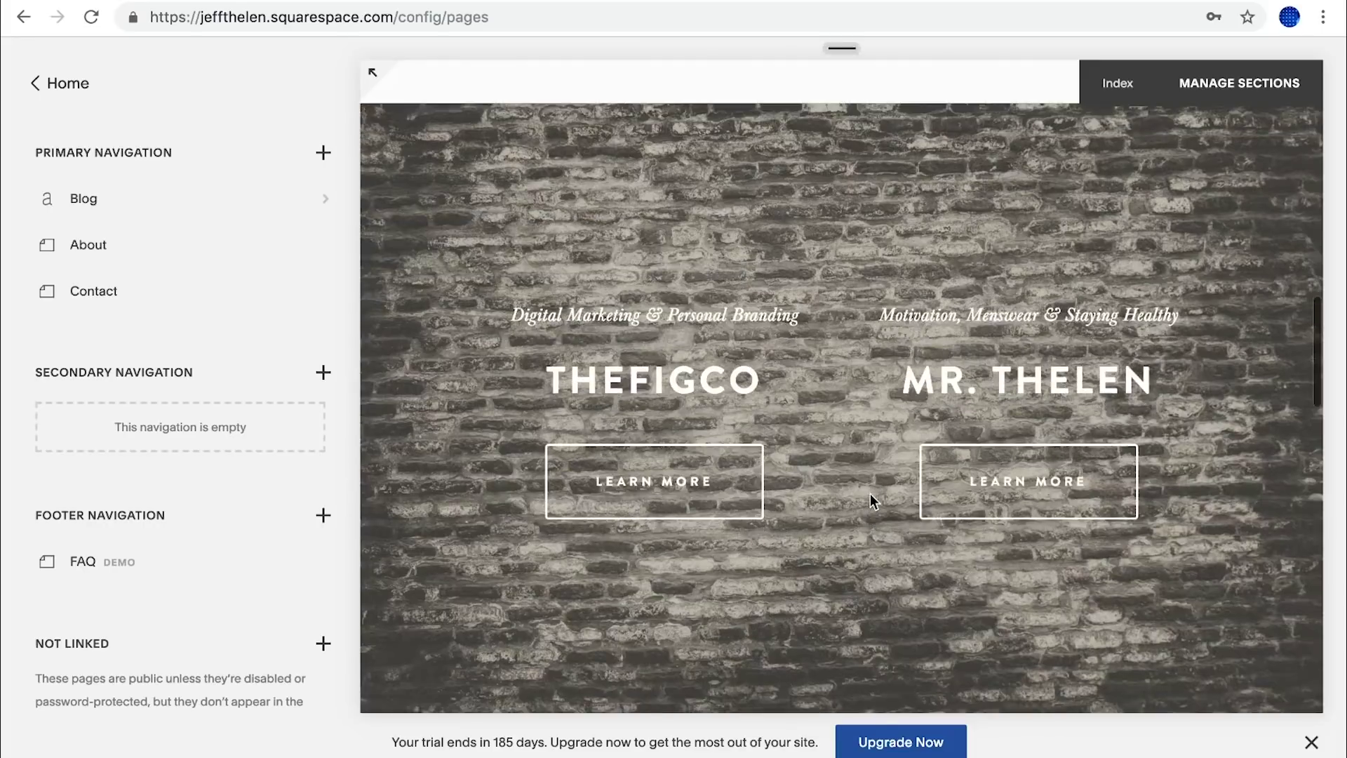
scroll(871, 494, "down", 4)
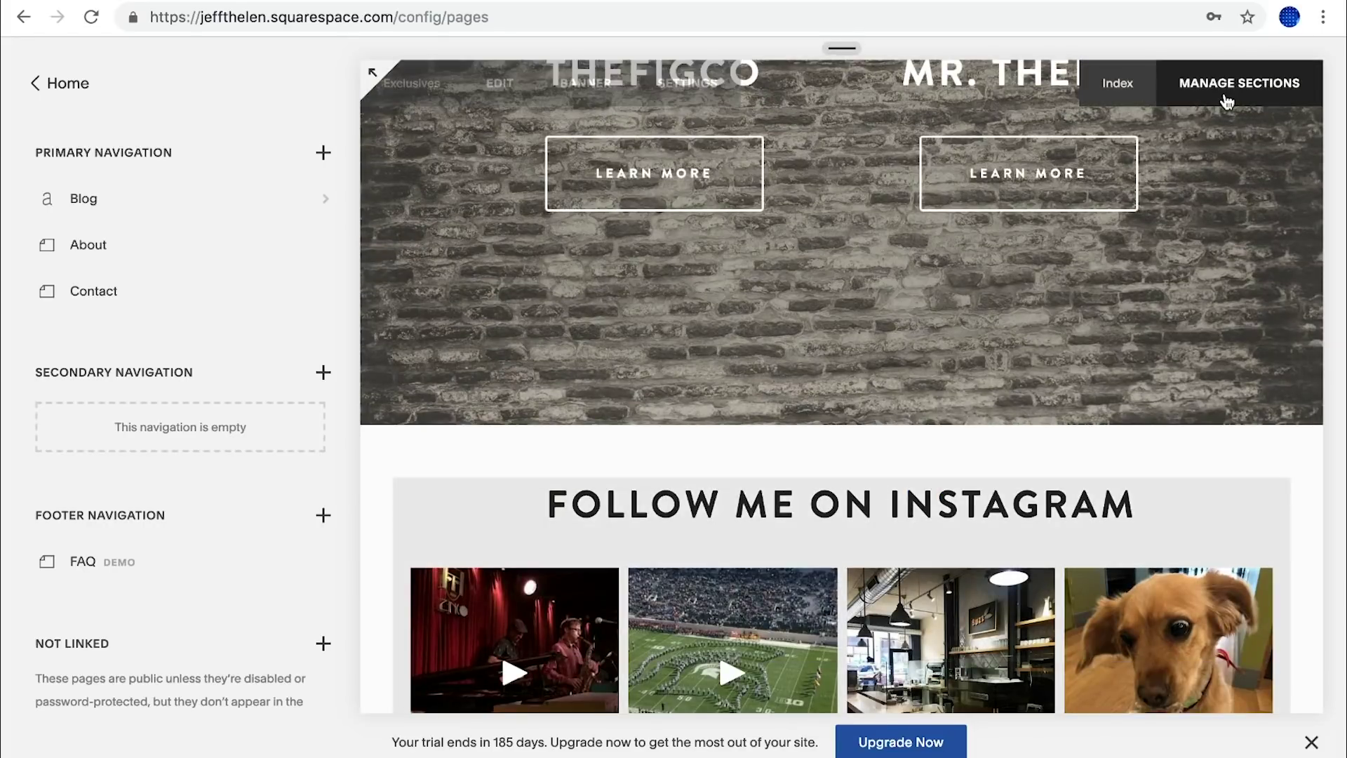
Reorder the homepage sections so the newsletter signup sits between My Latest Articles and the dark brick wall section.
left_click(1226, 100)
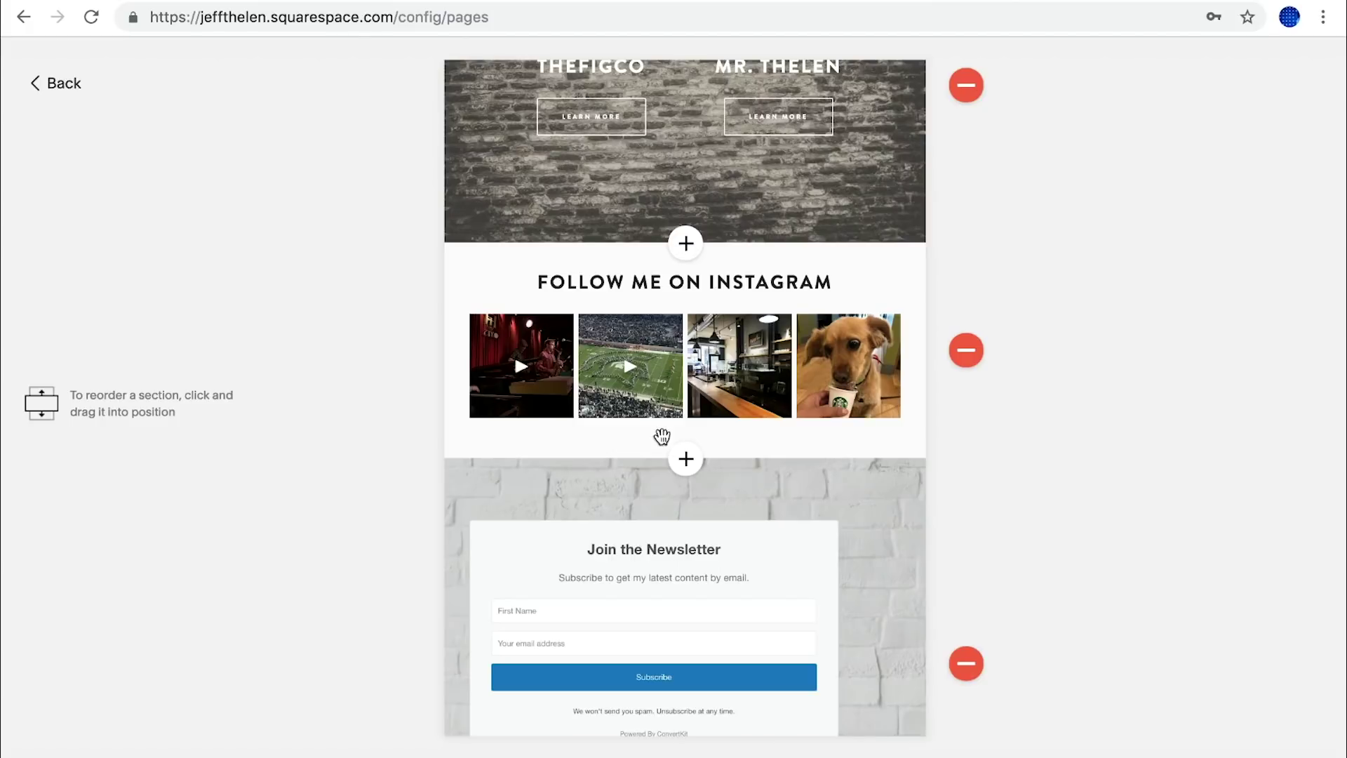
scroll(659, 289, "up", 3)
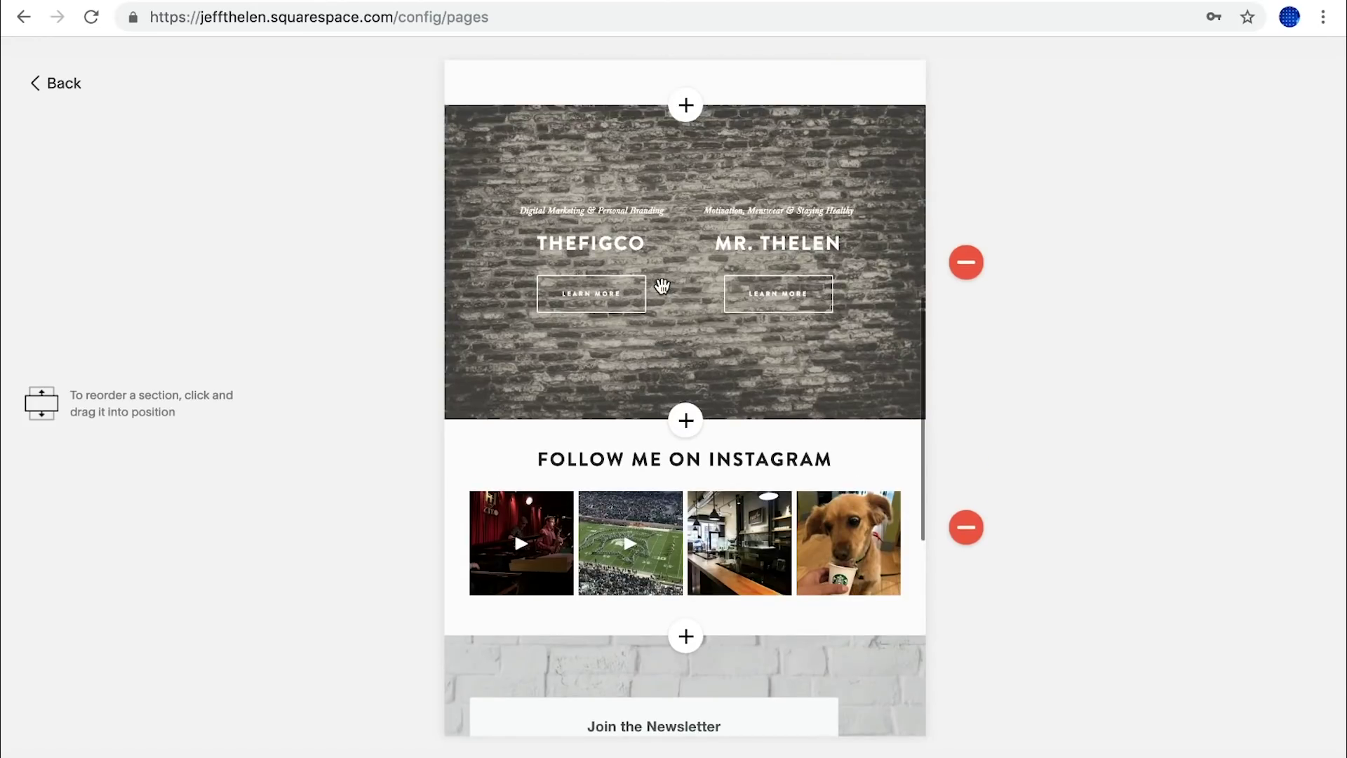
scroll(658, 554, "down", 2)
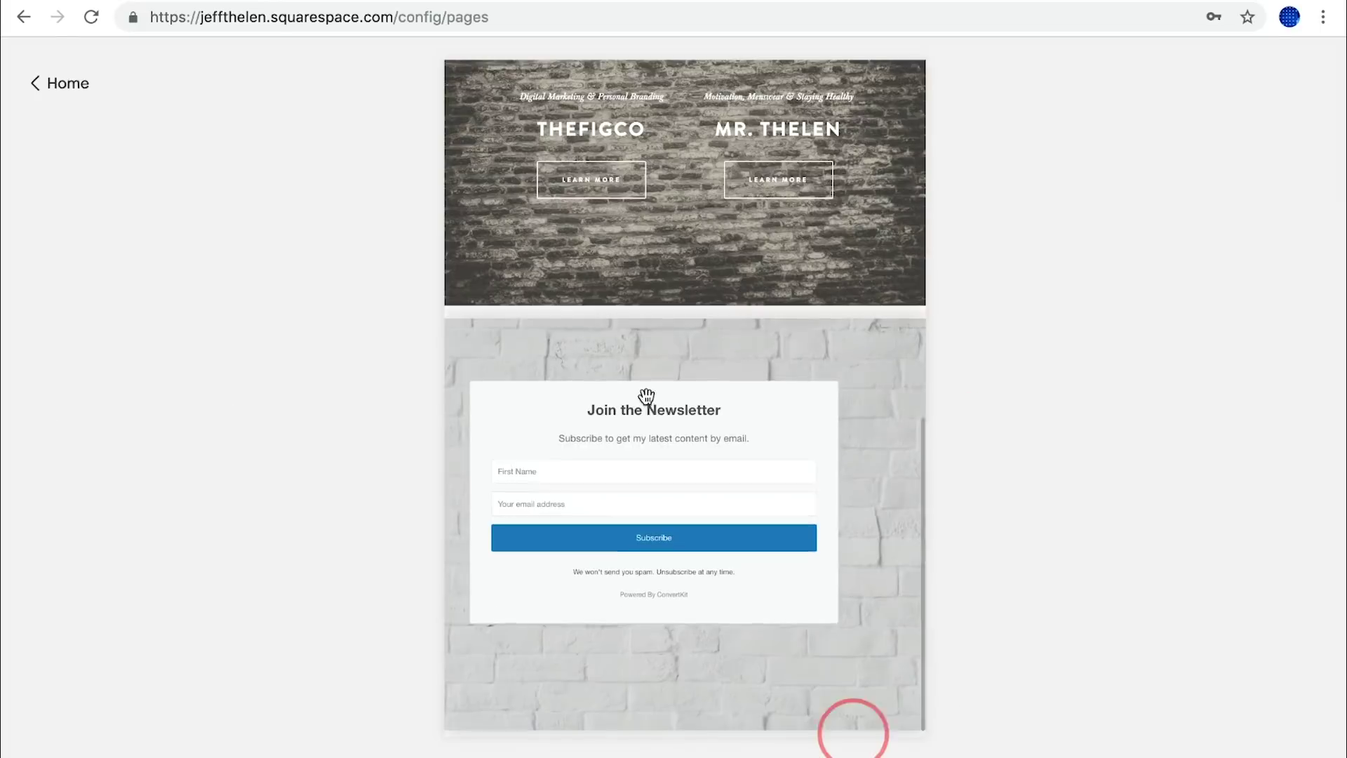
scroll(650, 394, "down", 4)
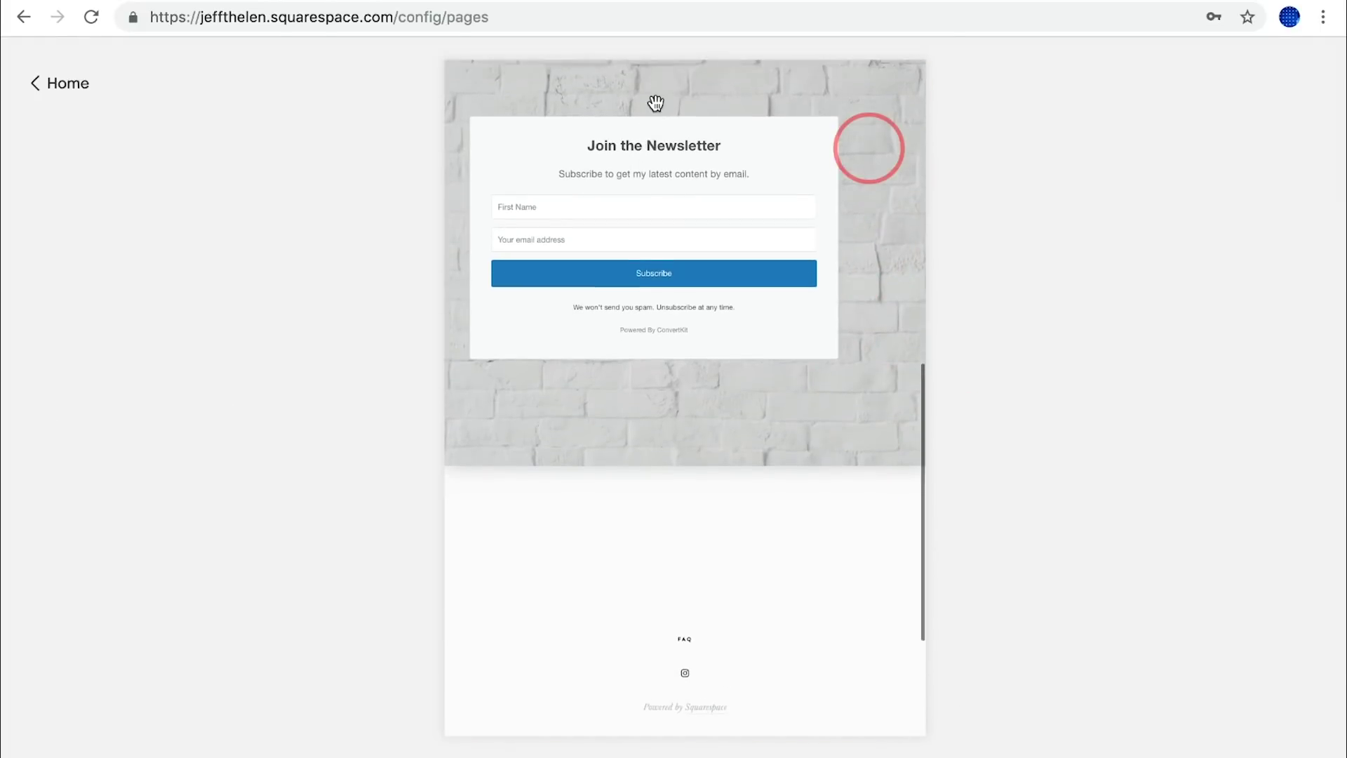
scroll(681, 176, "up", 3)
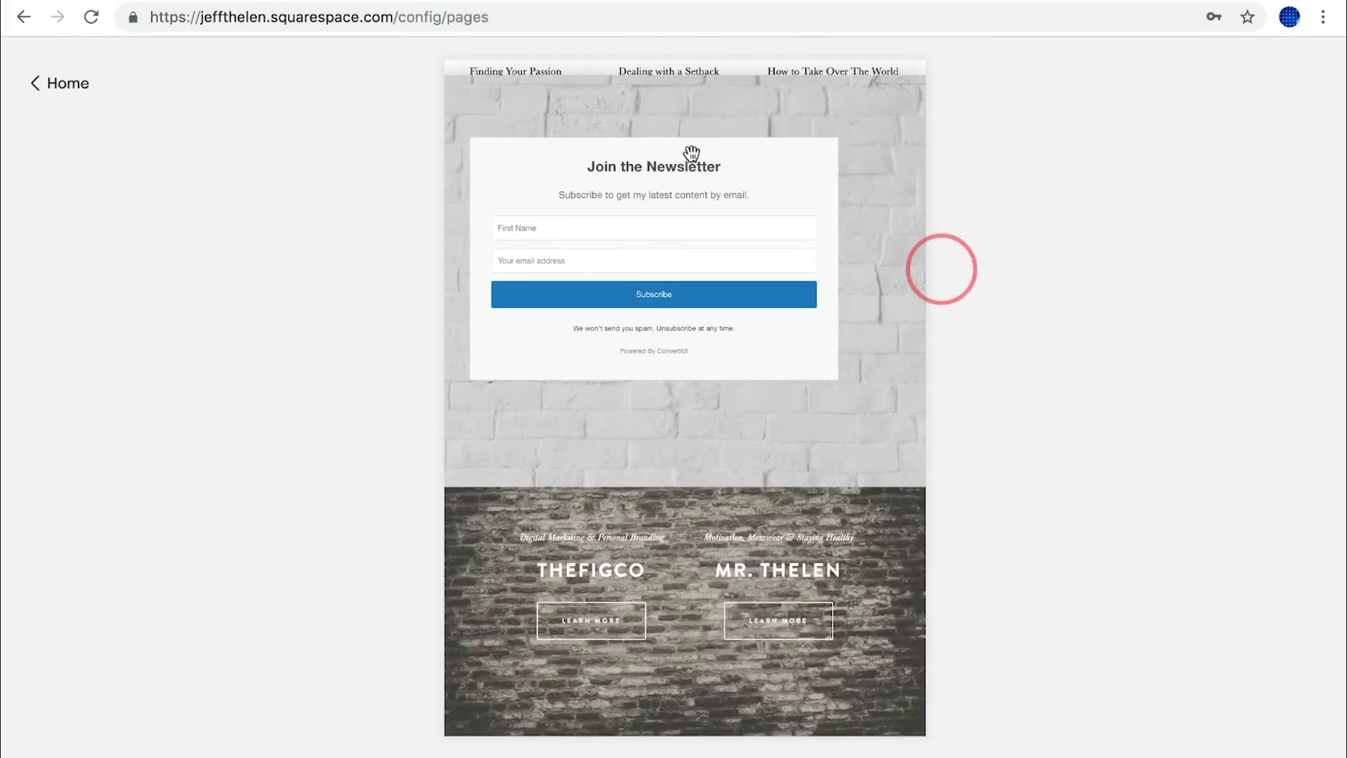
scroll(699, 232, "up", 4)
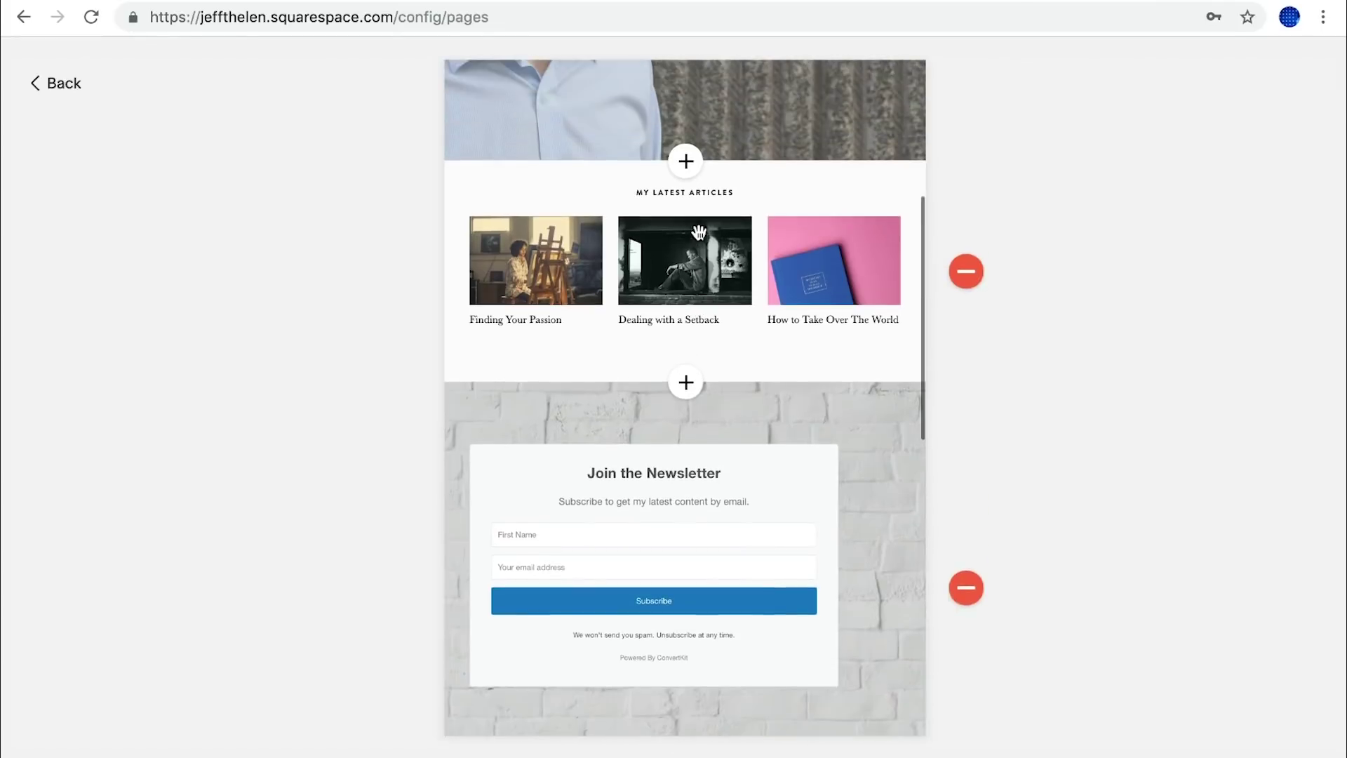
scroll(699, 231, "up", 5)
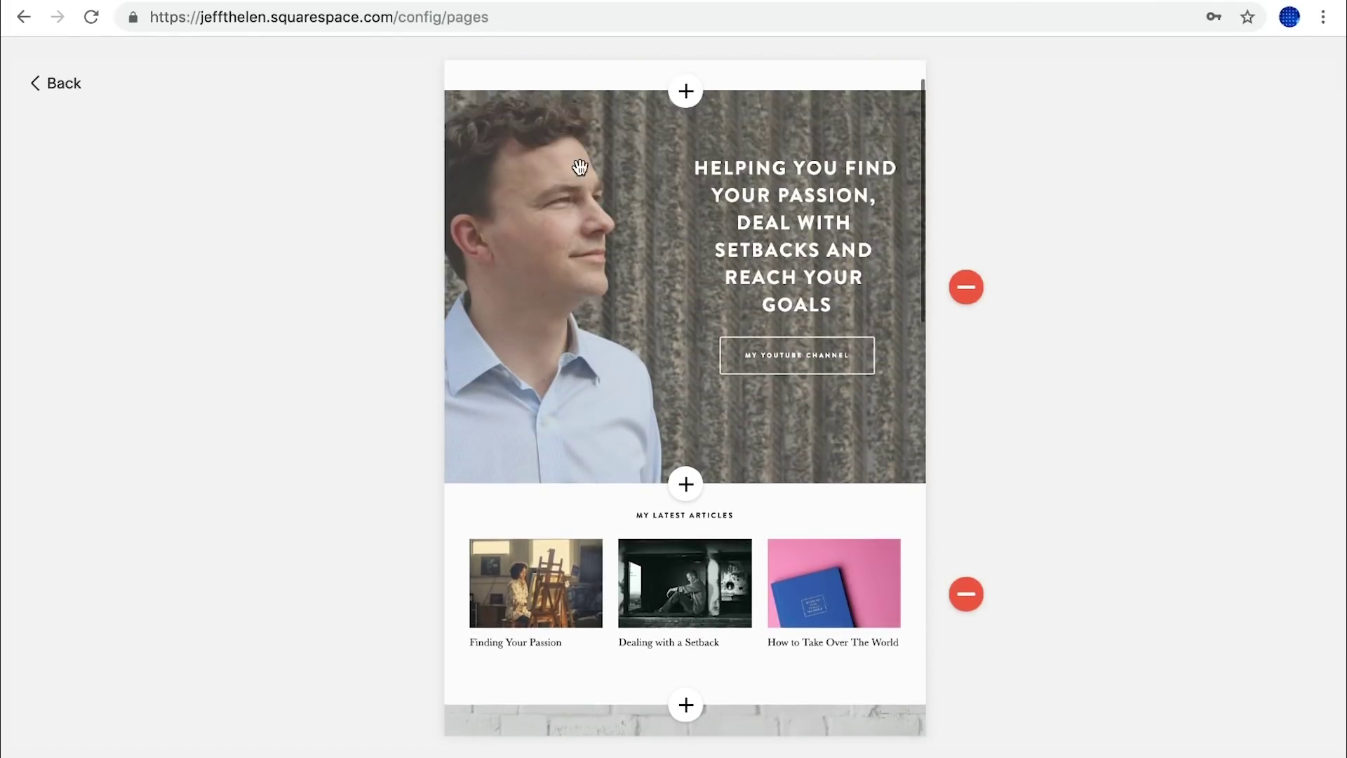
Add a blank content section titled "My YouTube Videos" between the newsletter signup and the dark brick wall section, and start editing it.
scroll(591, 270, "down", 2)
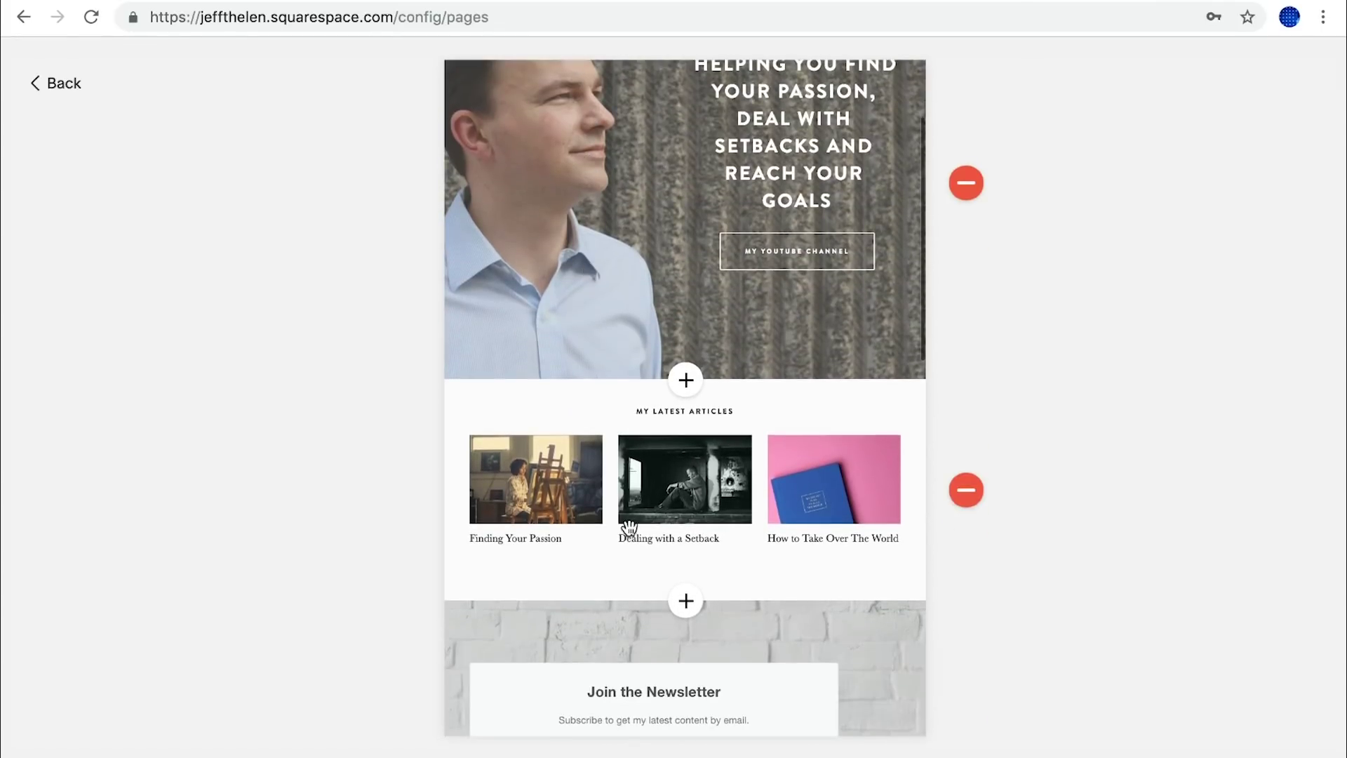
scroll(655, 541, "down", 3)
scroll(702, 632, "down", 7)
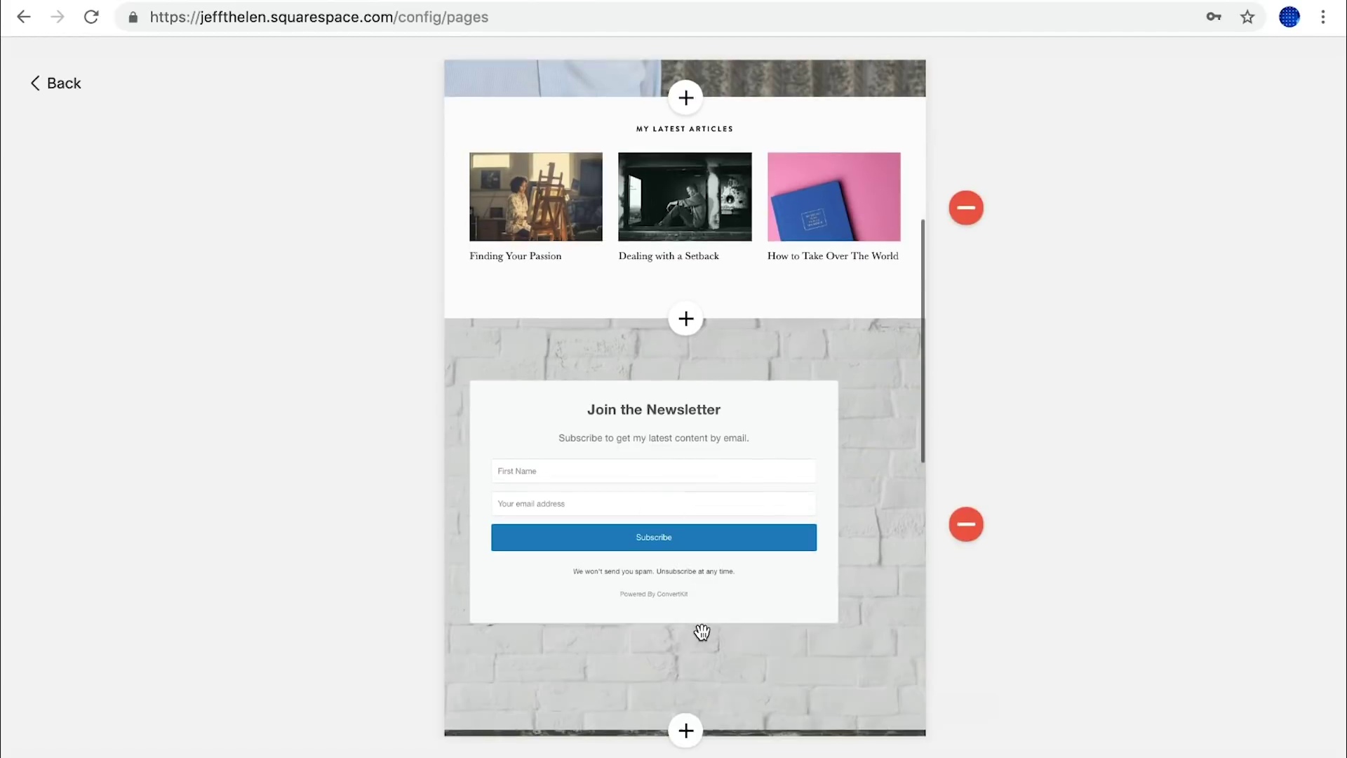
scroll(702, 624, "down", 5)
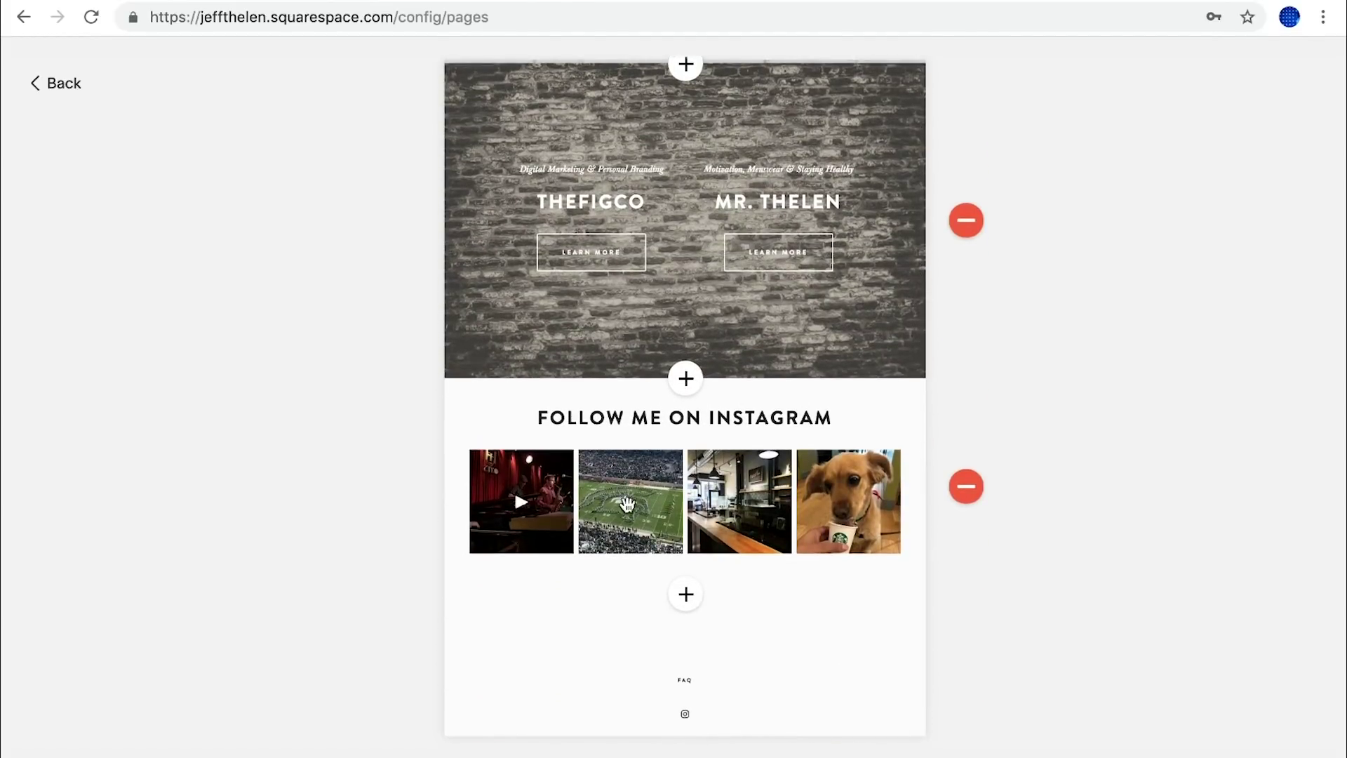
scroll(672, 295, "up", 3)
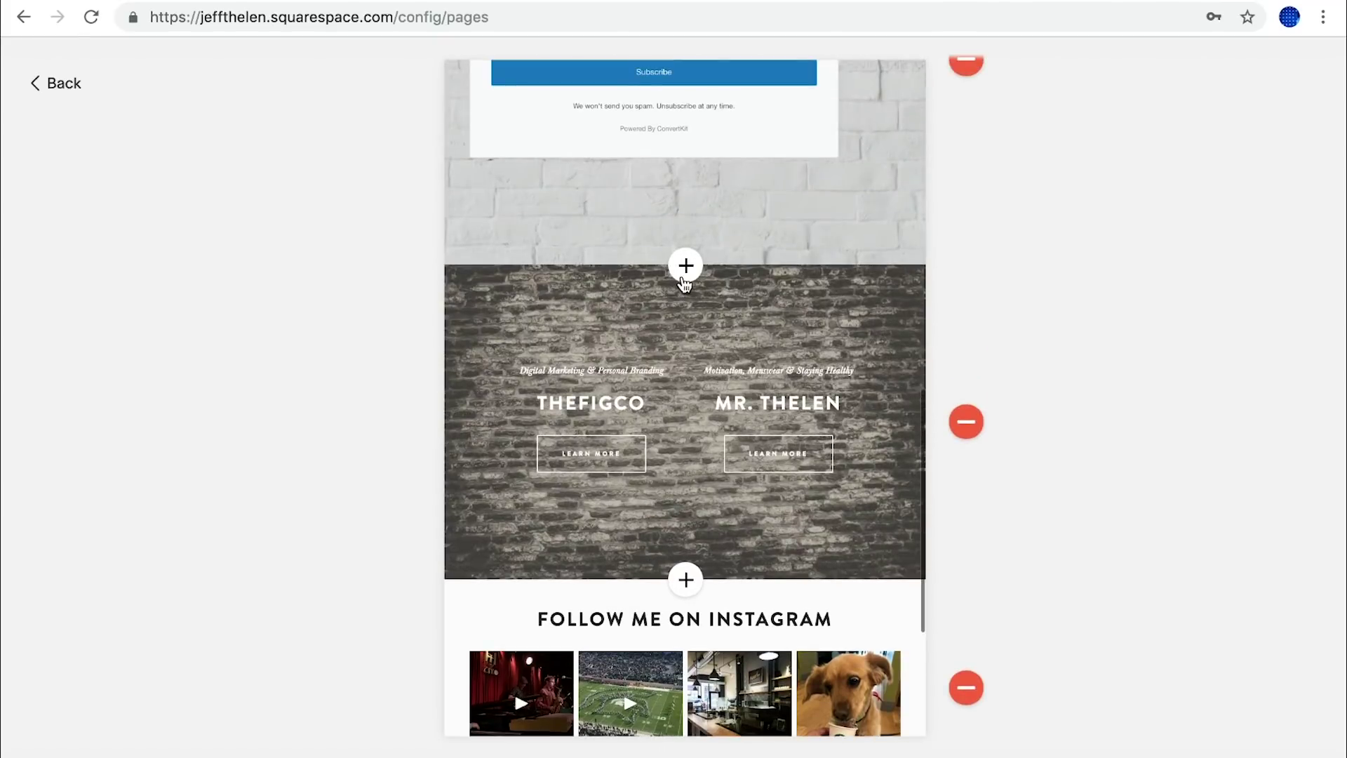
left_click(684, 271)
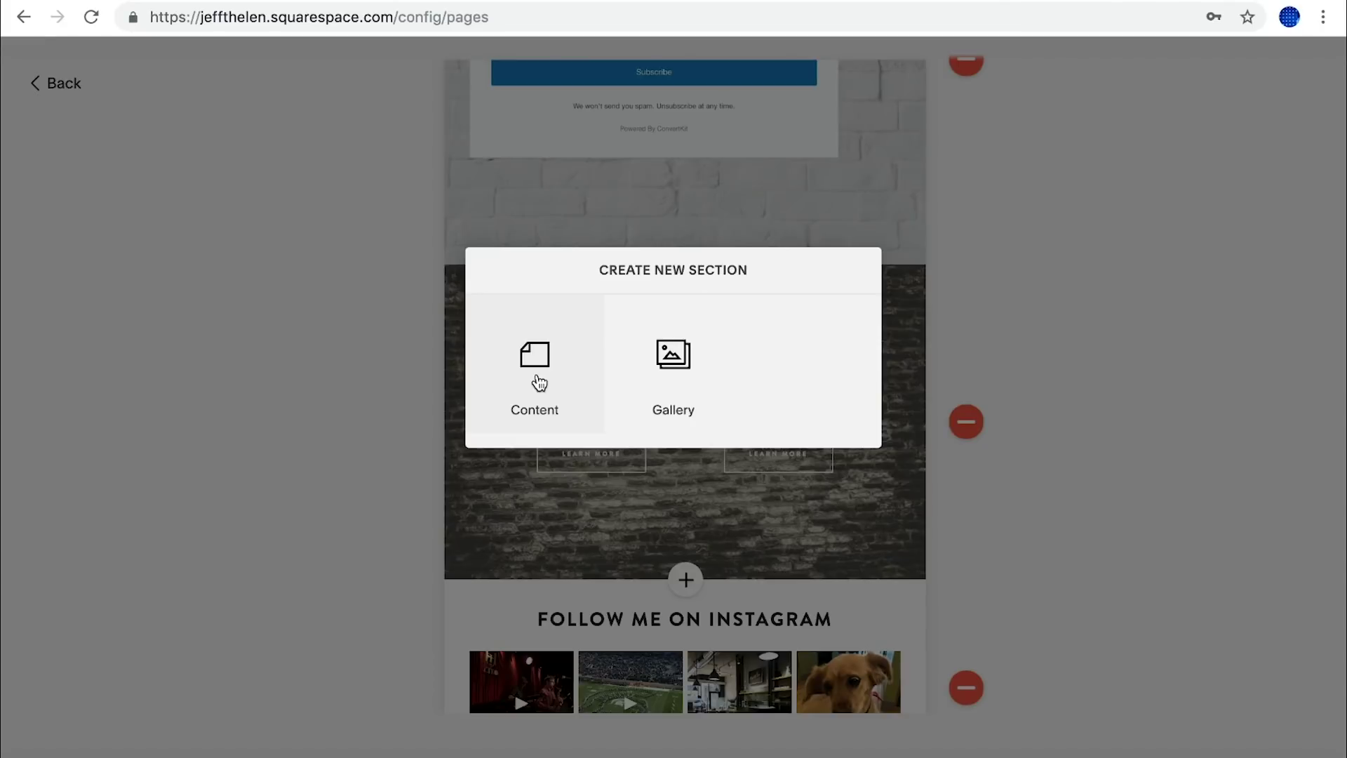
left_click(515, 370)
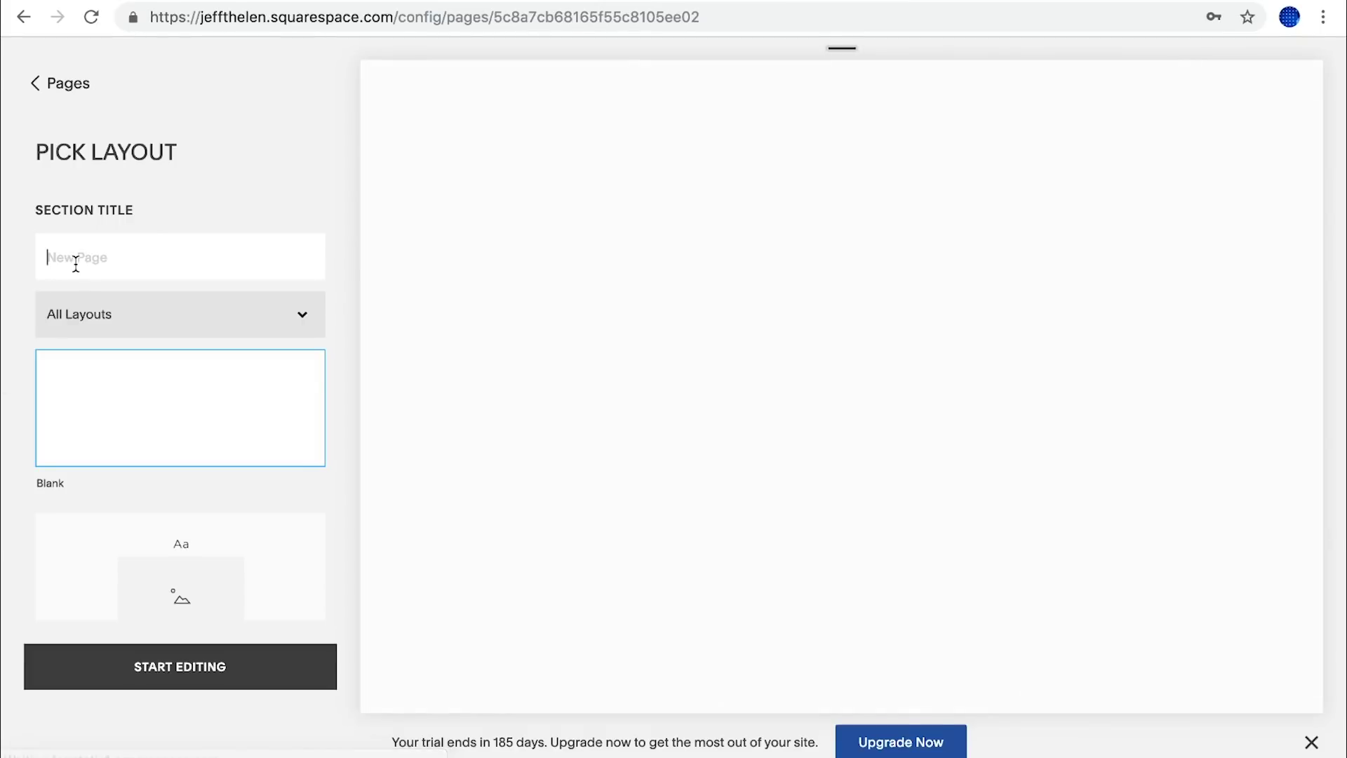
type("My Fa")
key("BackSpace")
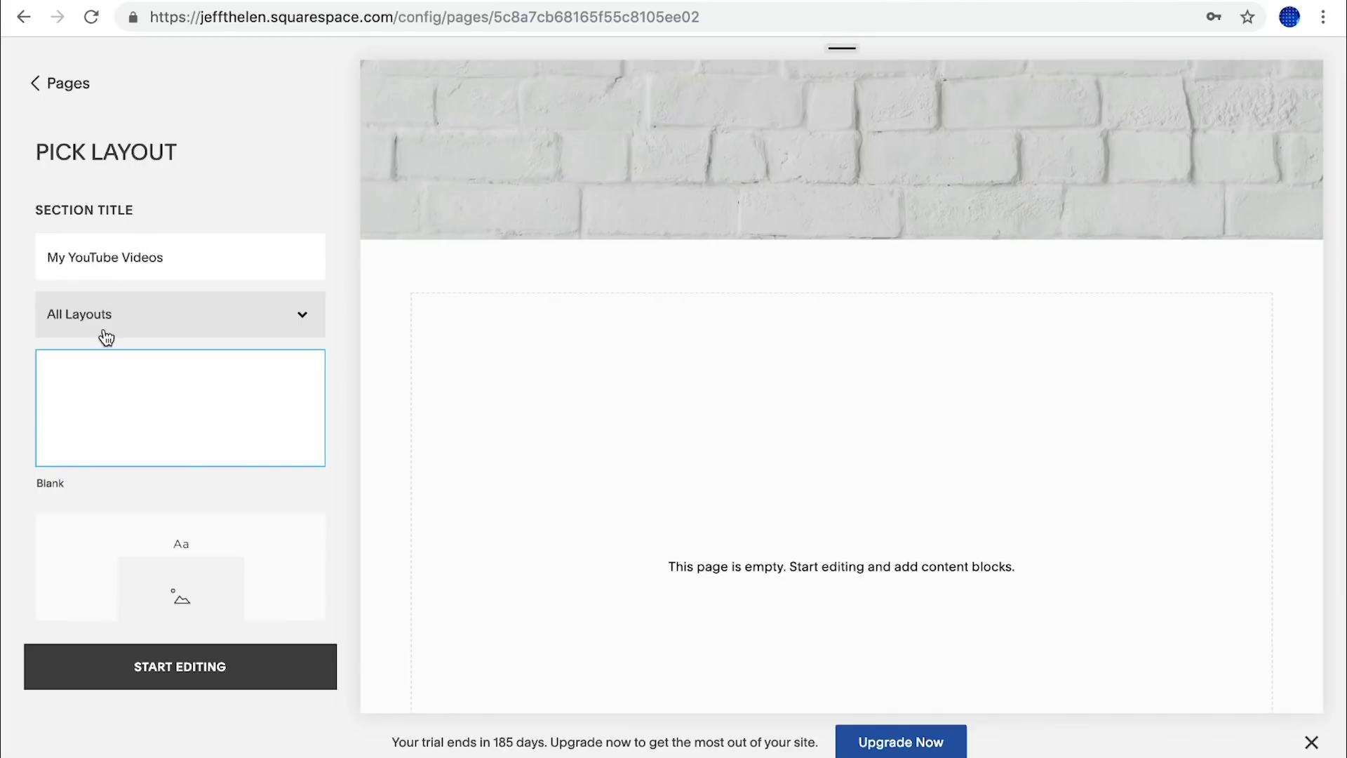
left_click(198, 674)
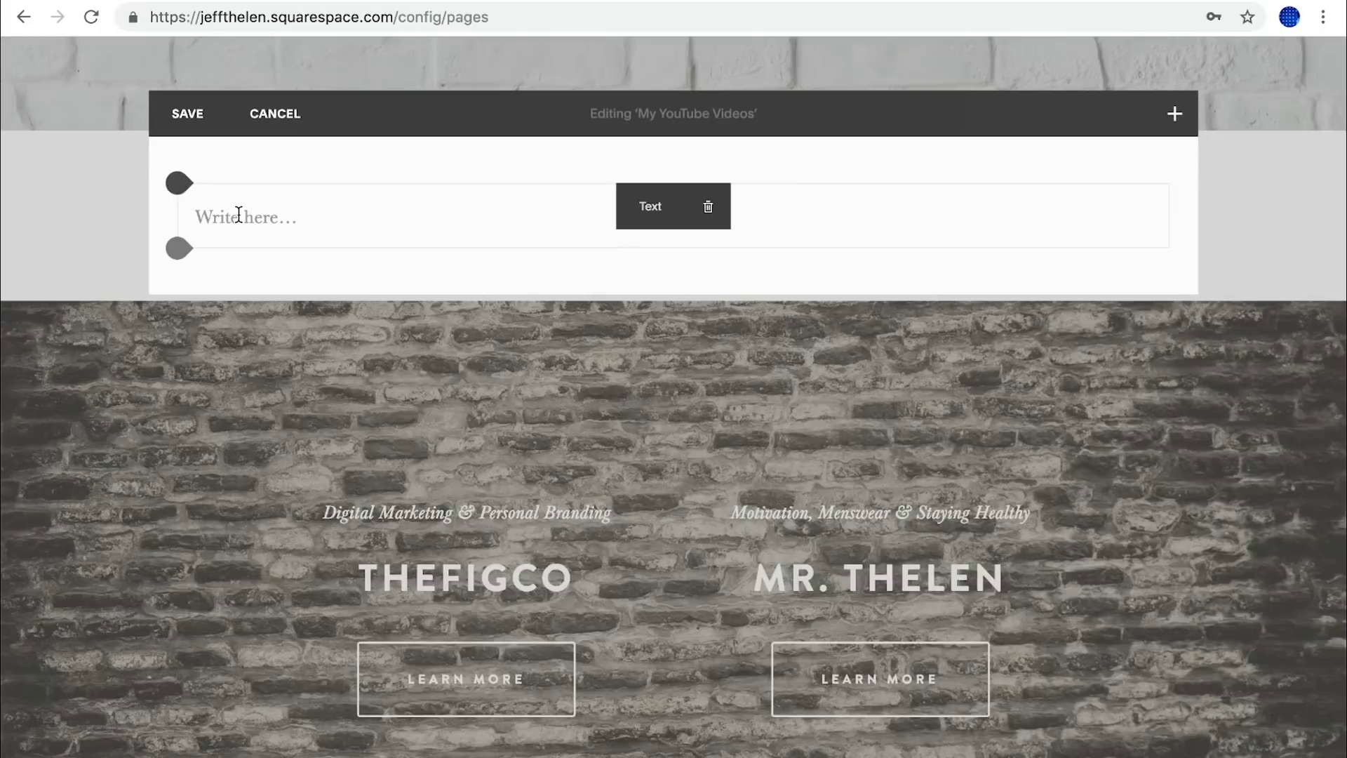
Write "My YouTube Videos" in the new section's text block, format it as a centered Heading 2, and save the section.
left_click(255, 216)
type("My YouTube Videos")
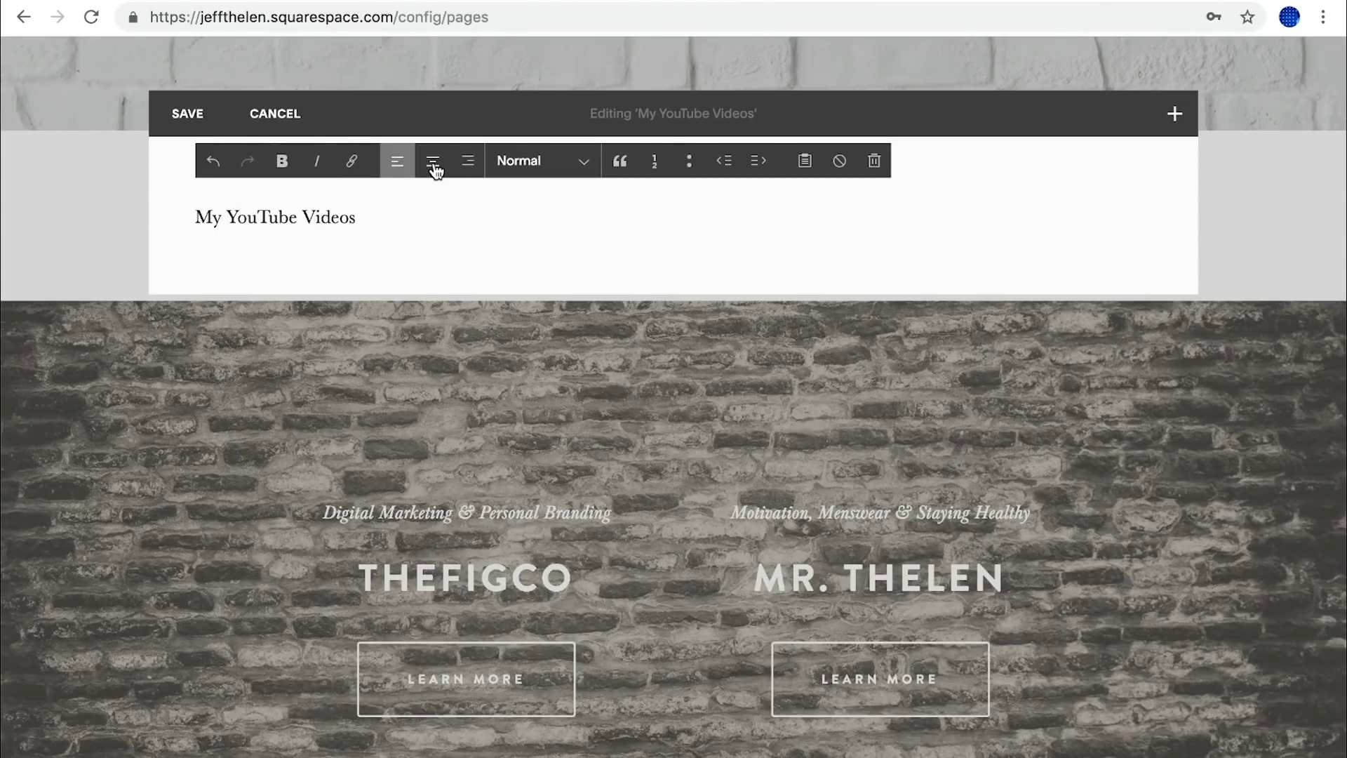
left_click(434, 168)
left_click(540, 161)
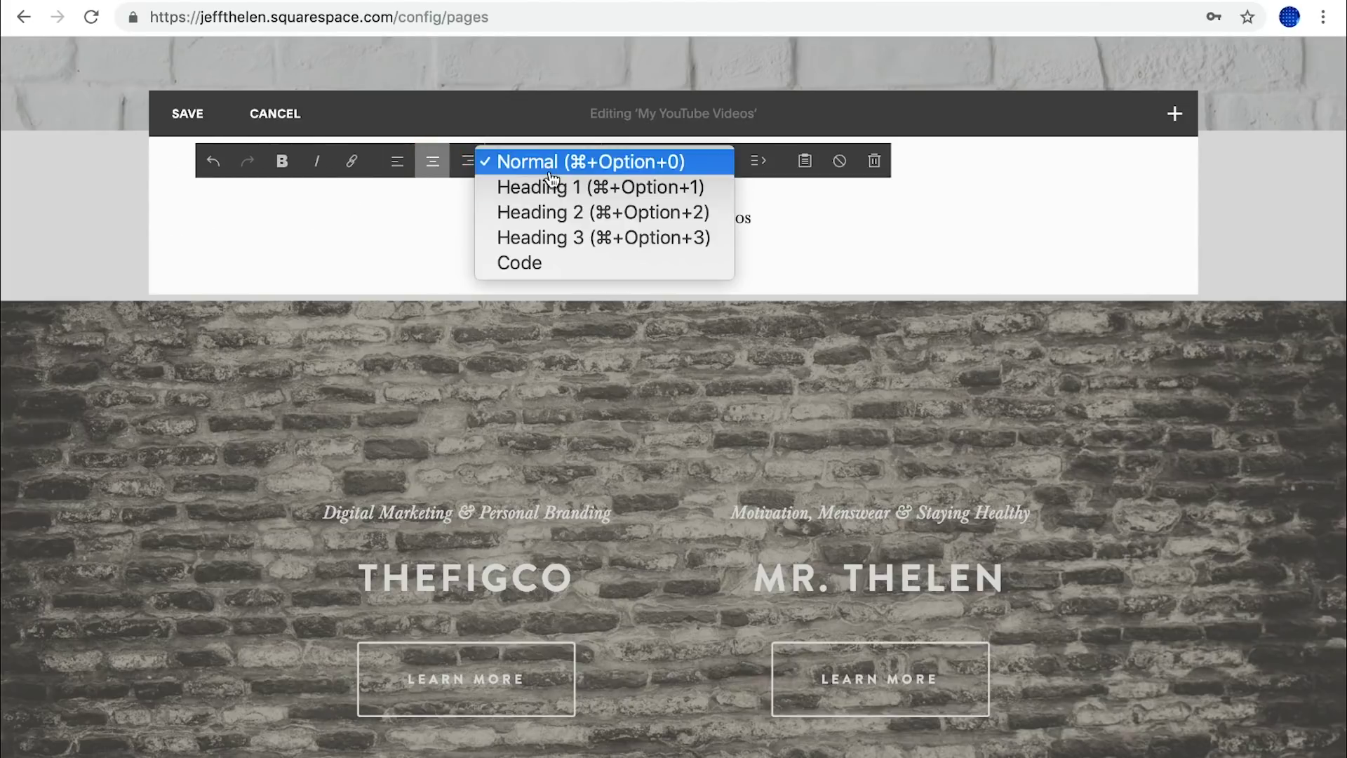
left_click(565, 214)
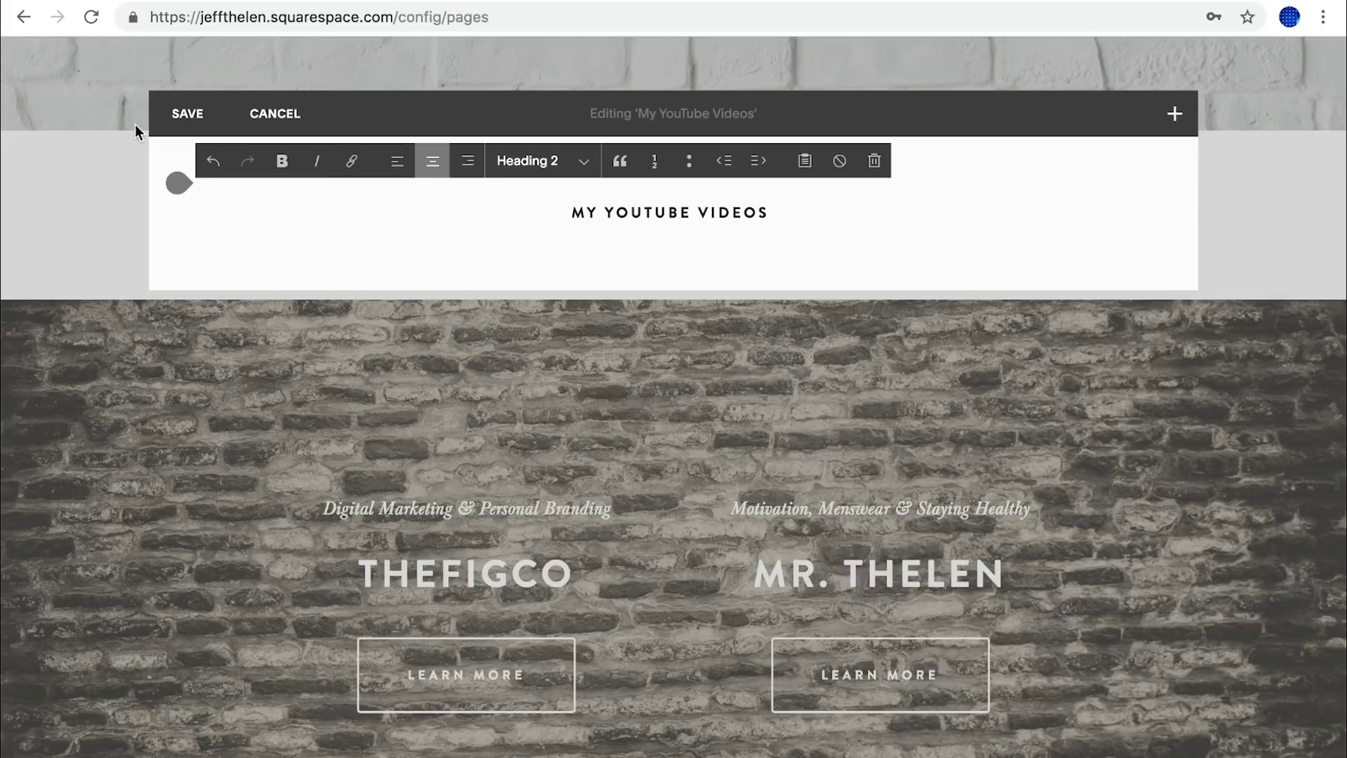
left_click(189, 118)
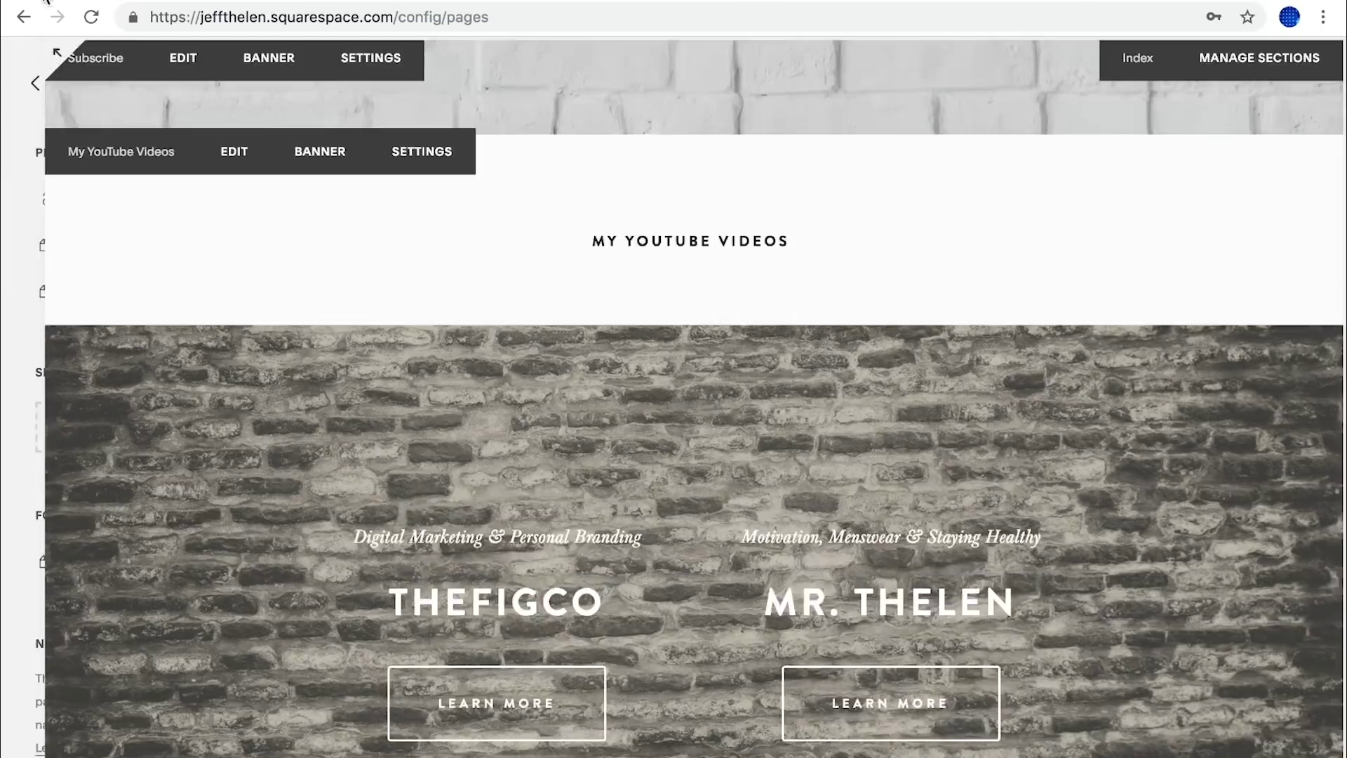
Create a gallery page named "My YouTube Videos" among the not linked pages.
scroll(225, 576, "down", 1)
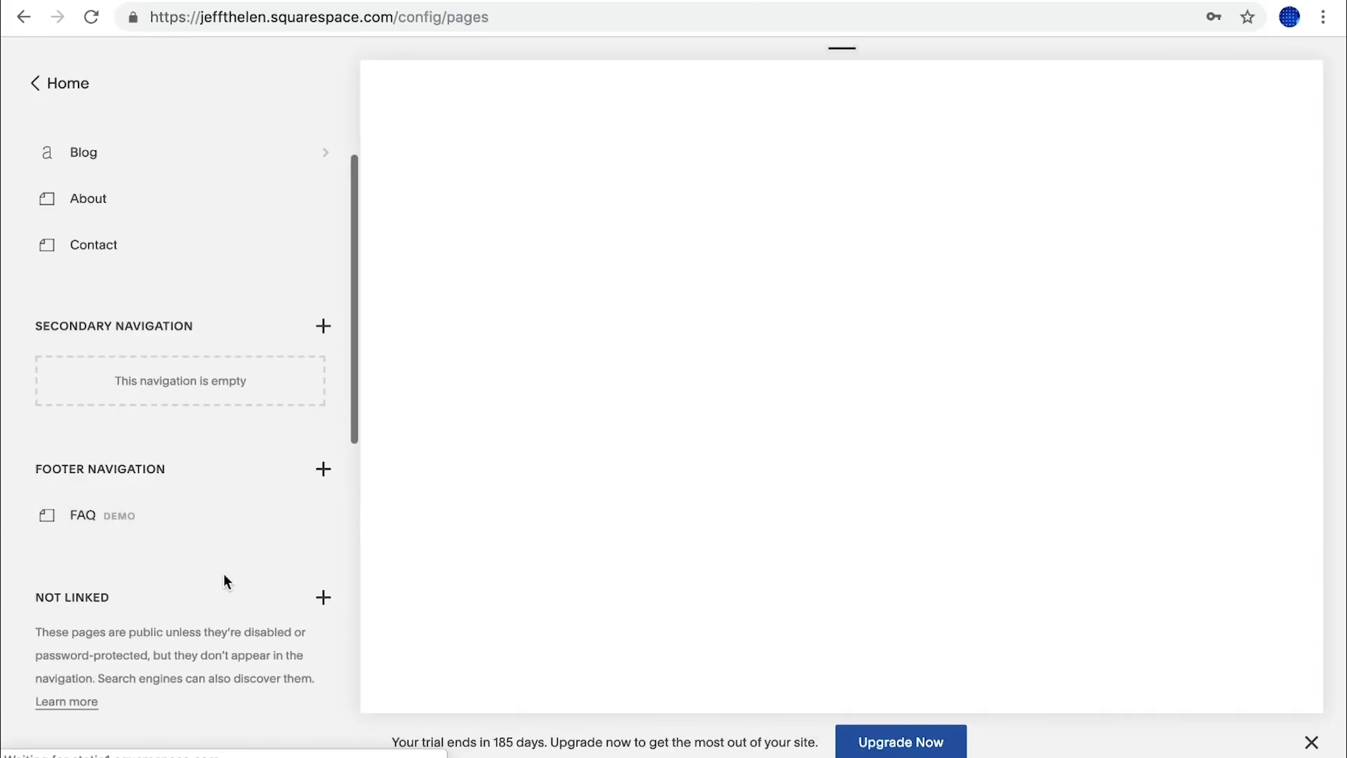
scroll(242, 431, "down", 3)
scroll(242, 434, "down", 7)
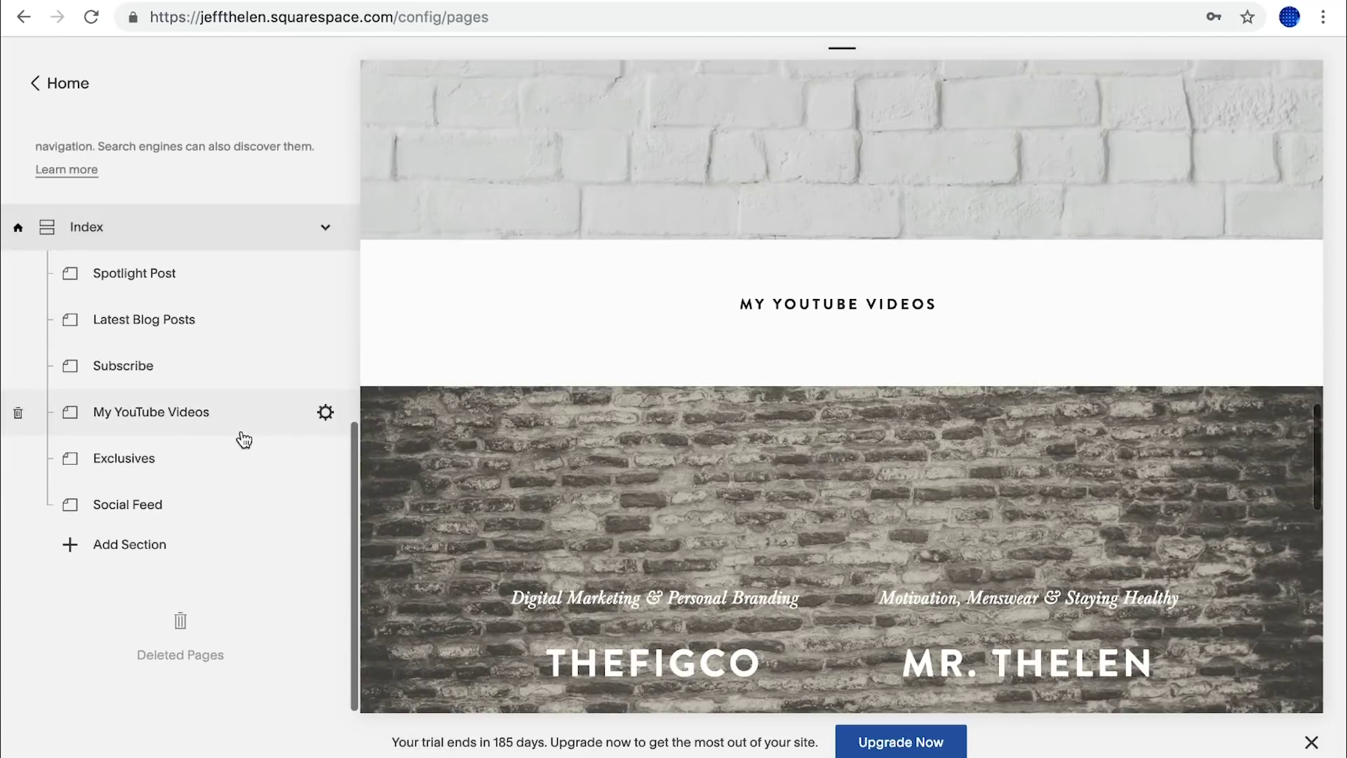
scroll(70, 361, "up", 3)
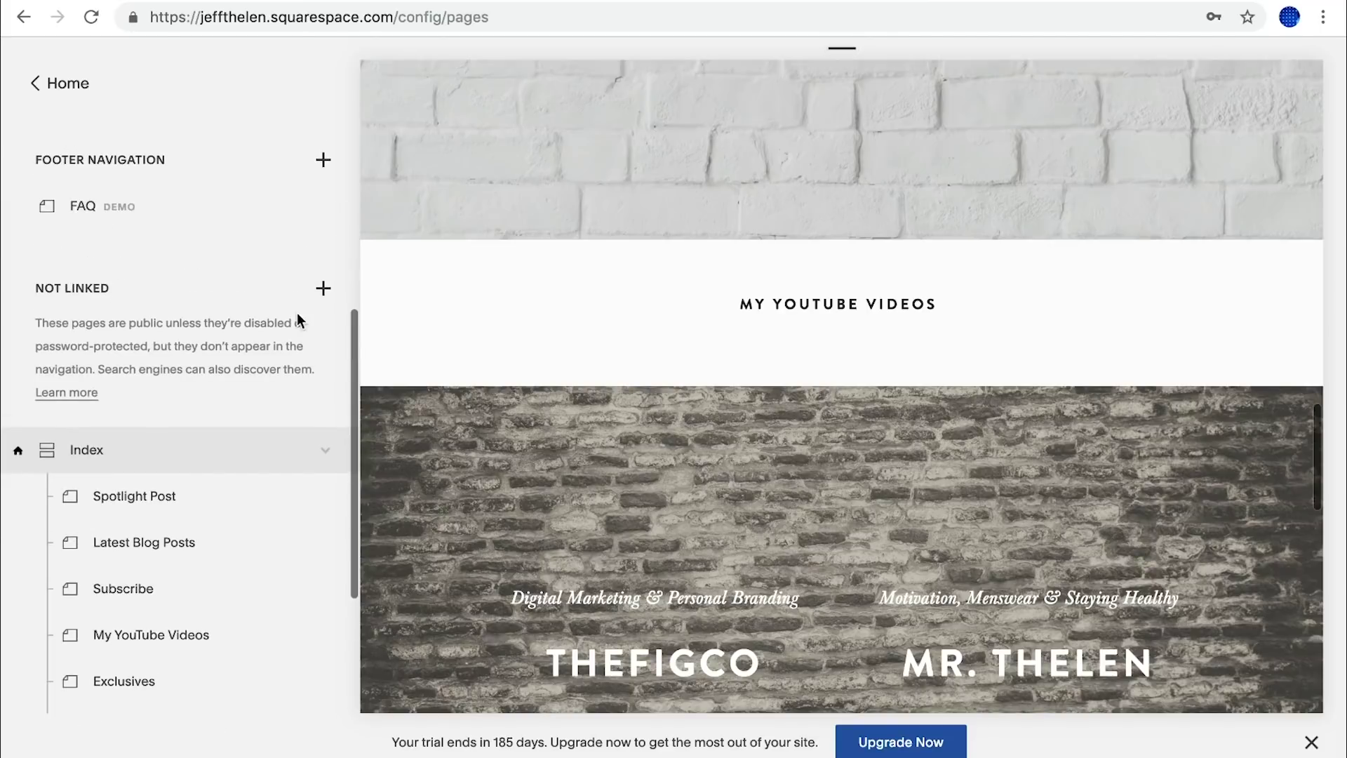
left_click(323, 289)
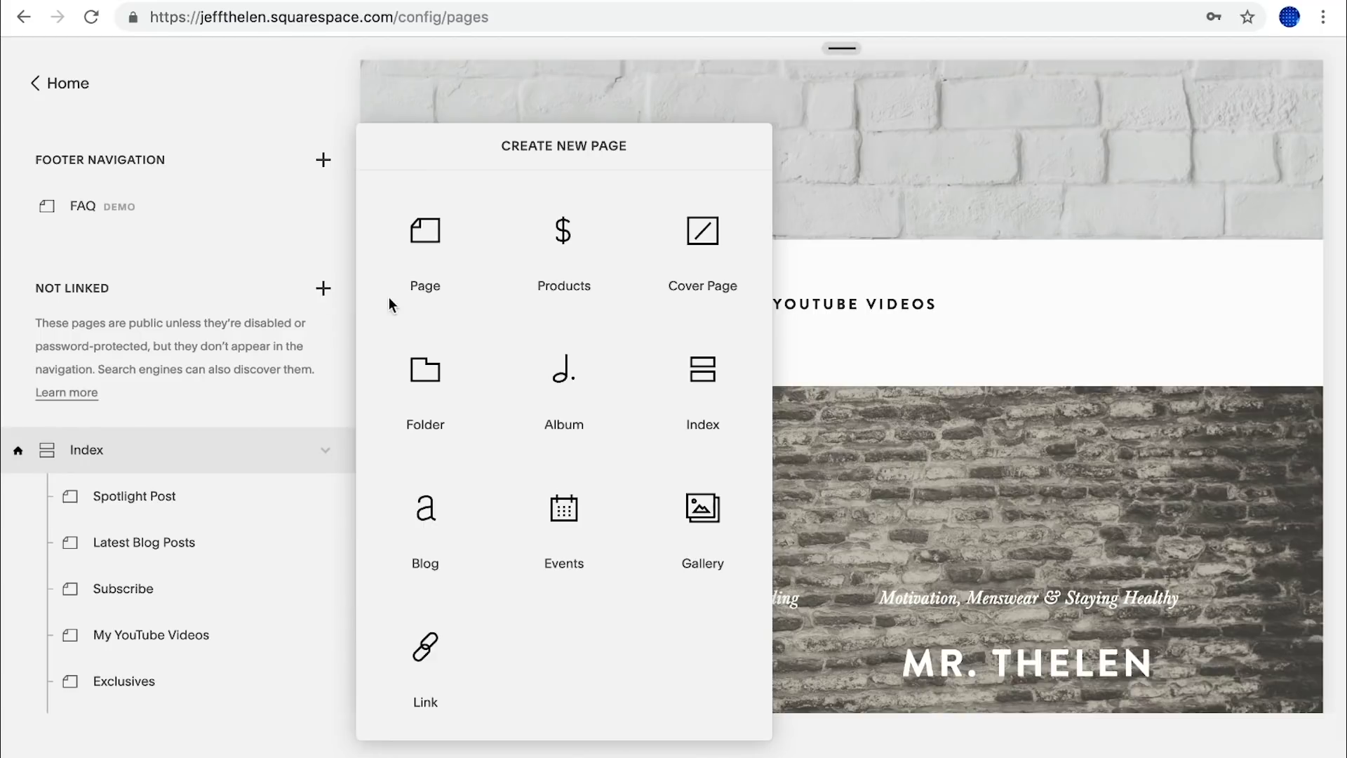
left_click(715, 524)
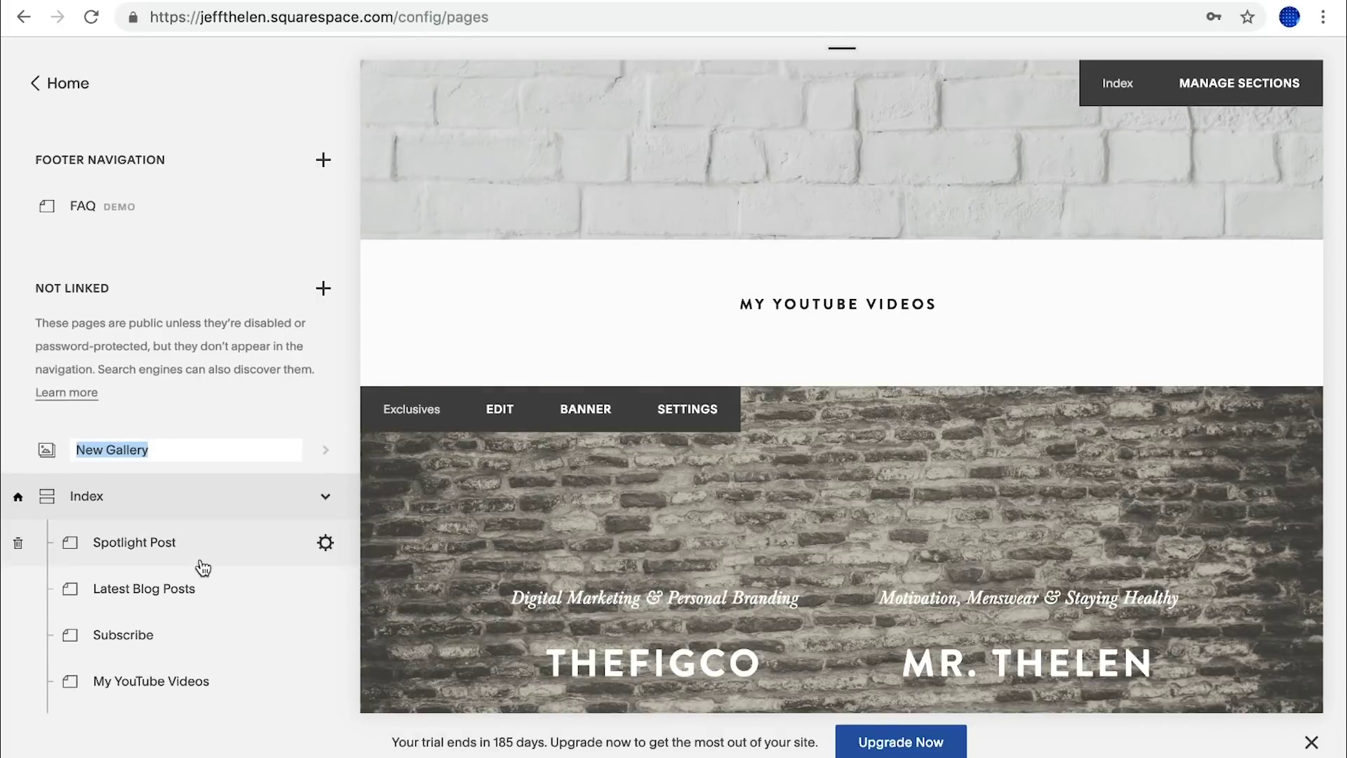
type("My Yout")
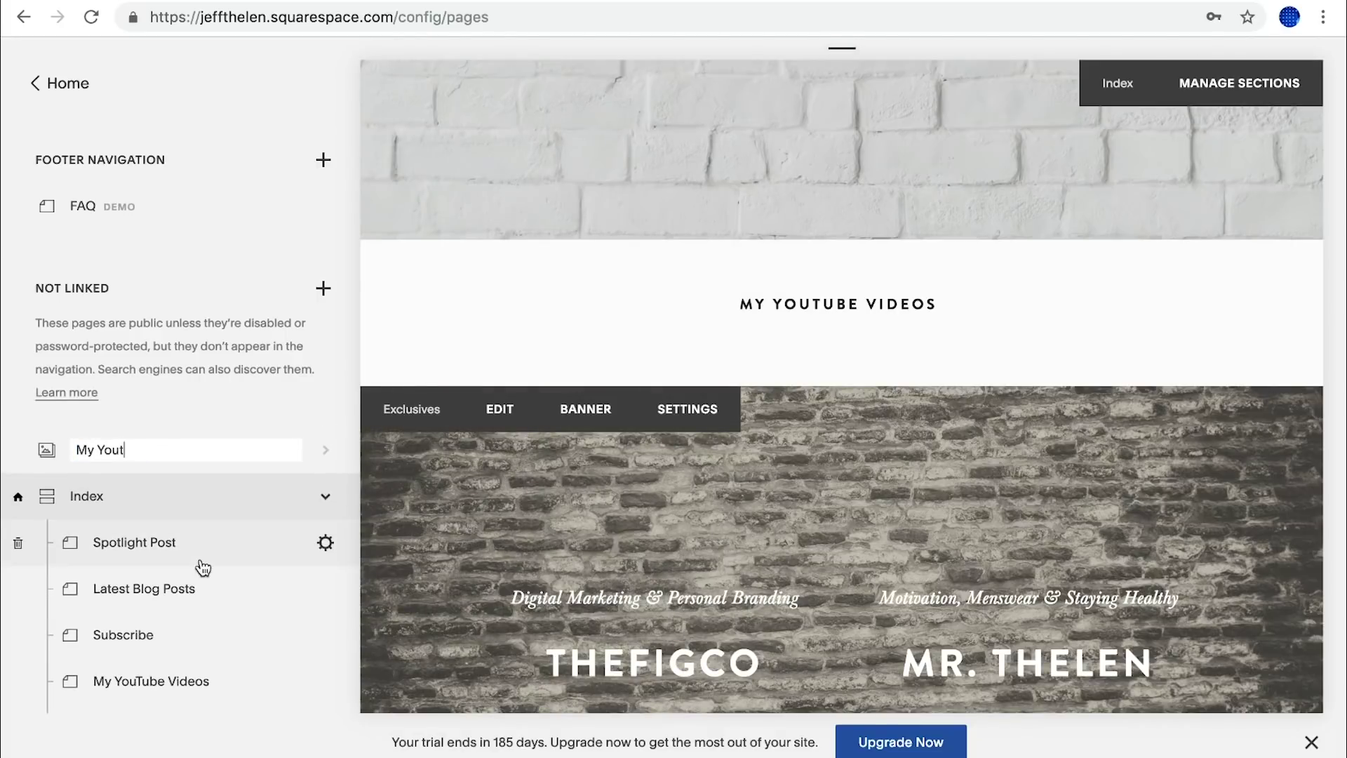
type("utube")
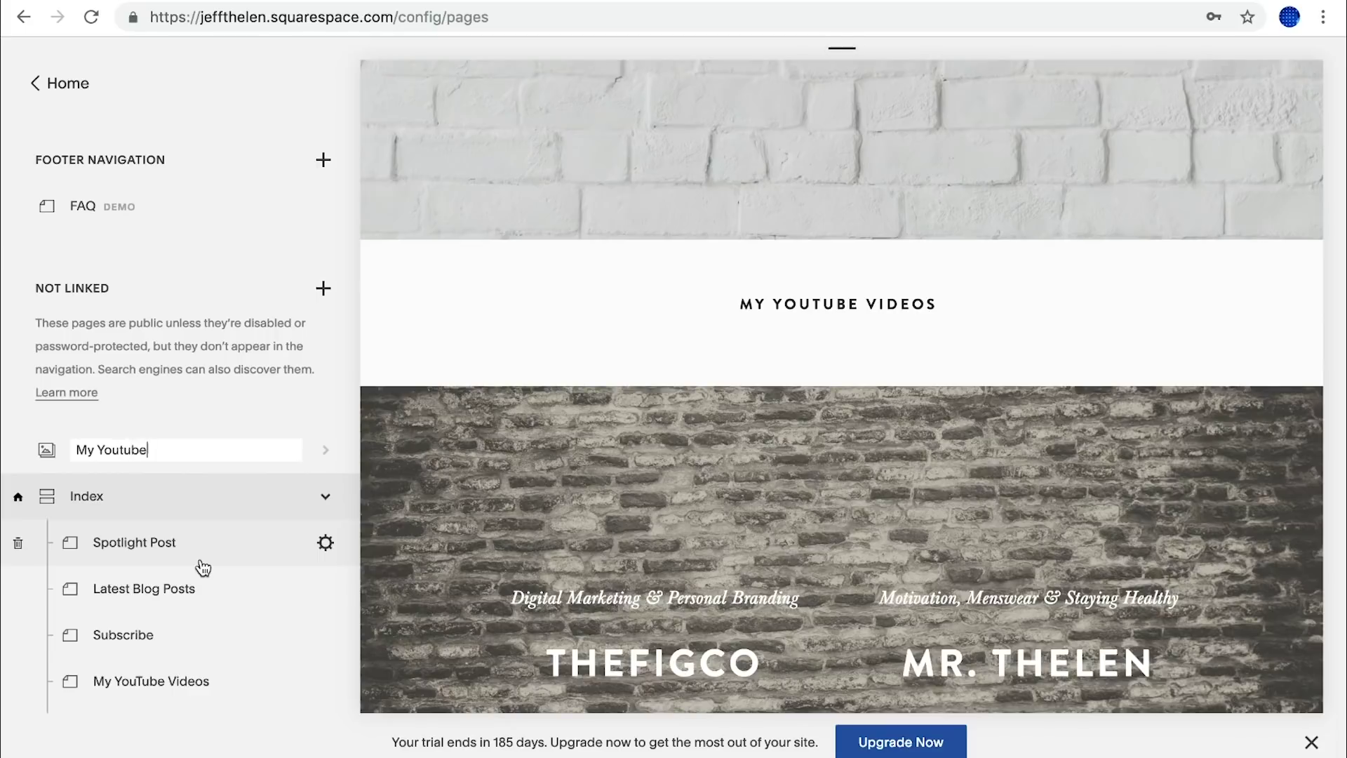
type("Tube Videos")
key("Return")
left_click(196, 458)
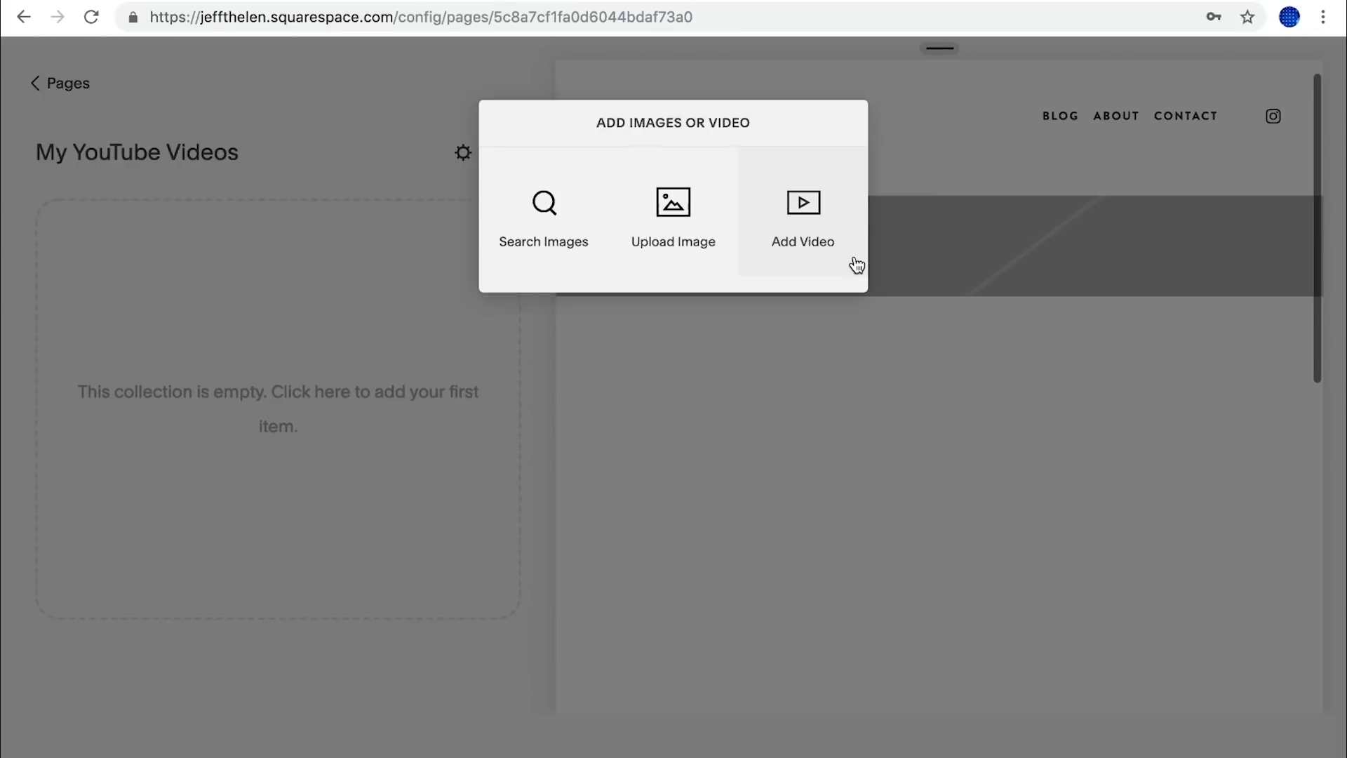
left_click(809, 218)
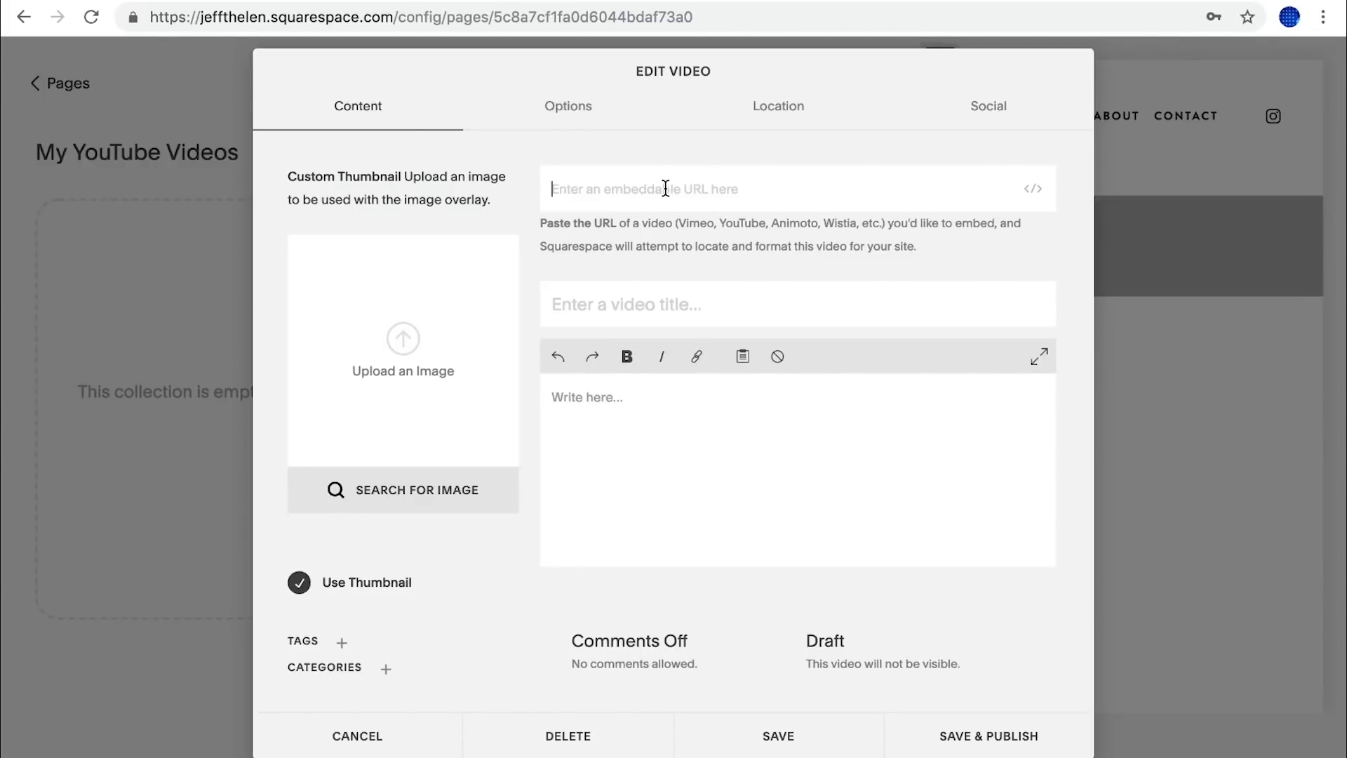
type("https://youtu.be/AVN7M4cIYhQ")
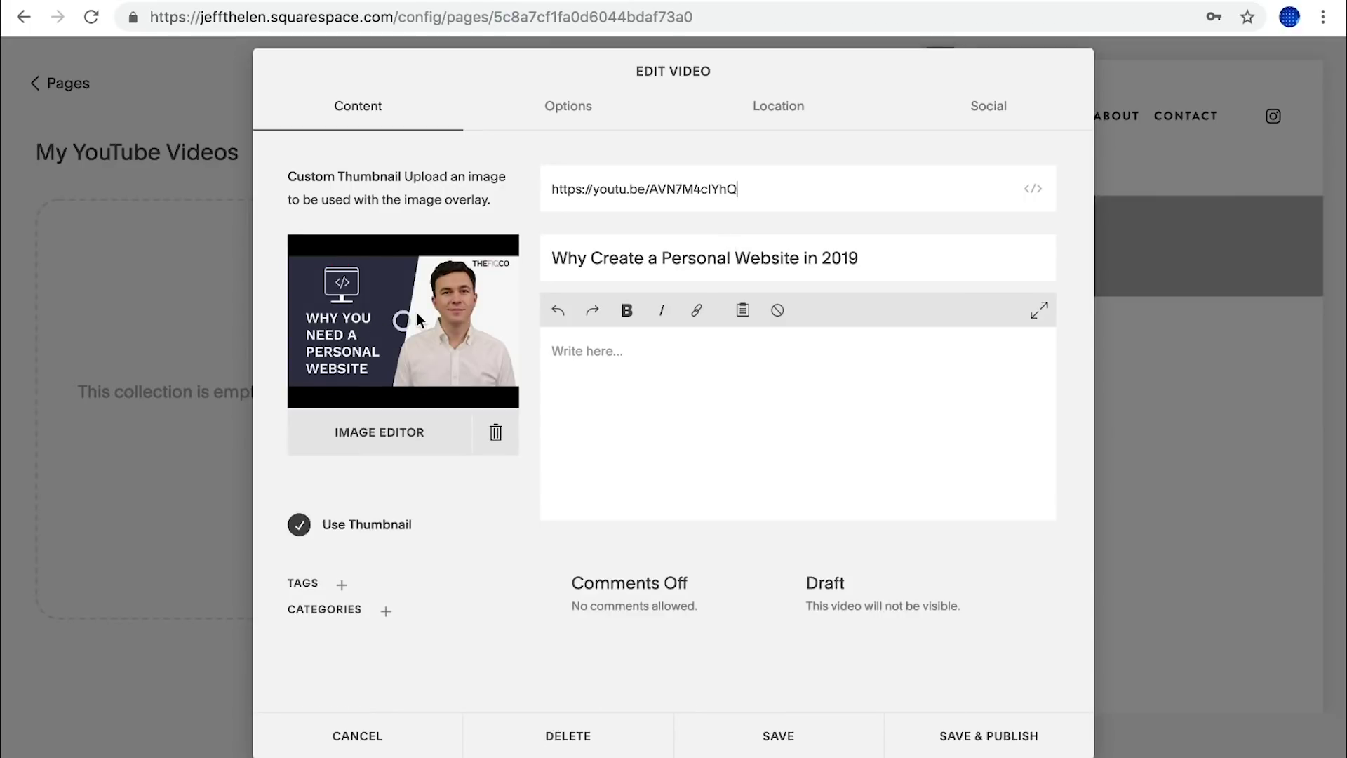
left_click(972, 735)
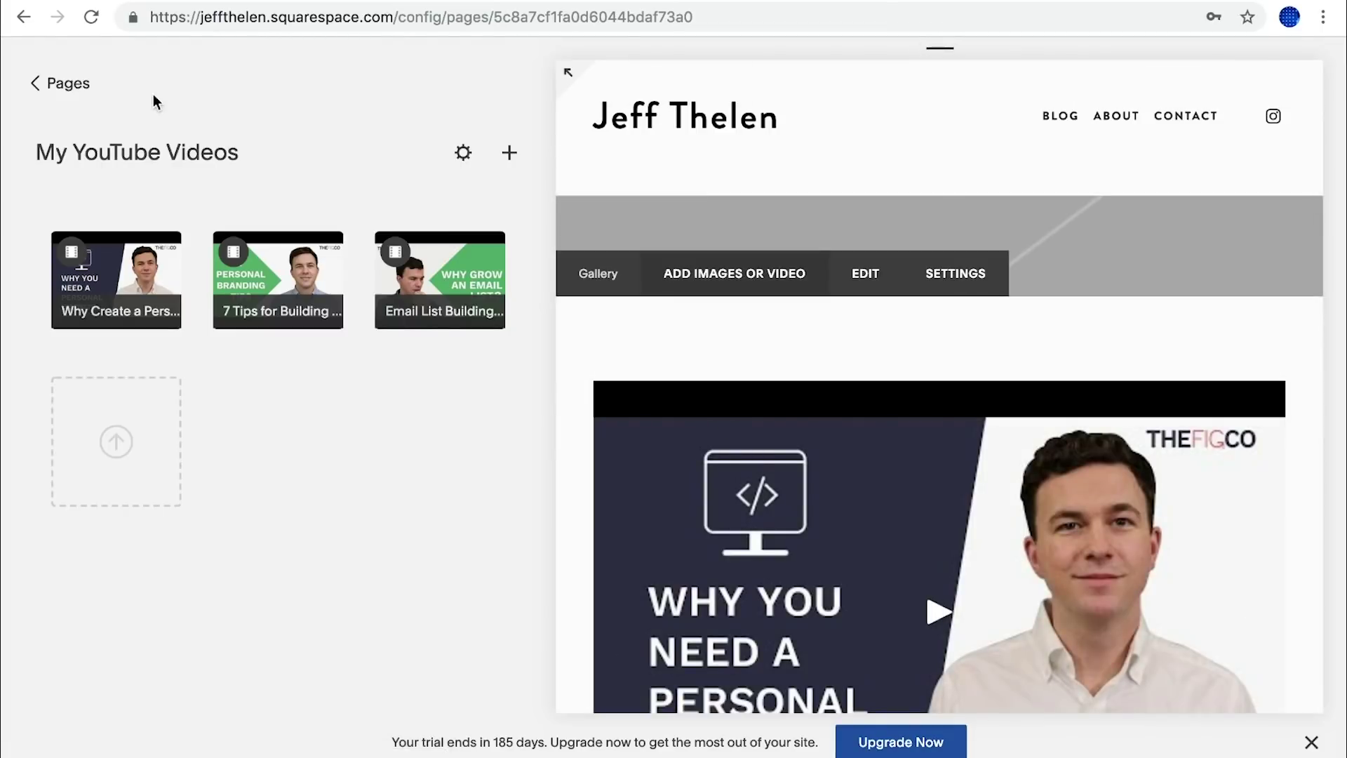
Return from the gallery to the homepage and open its My YouTube Videos section for editing.
left_click(55, 95)
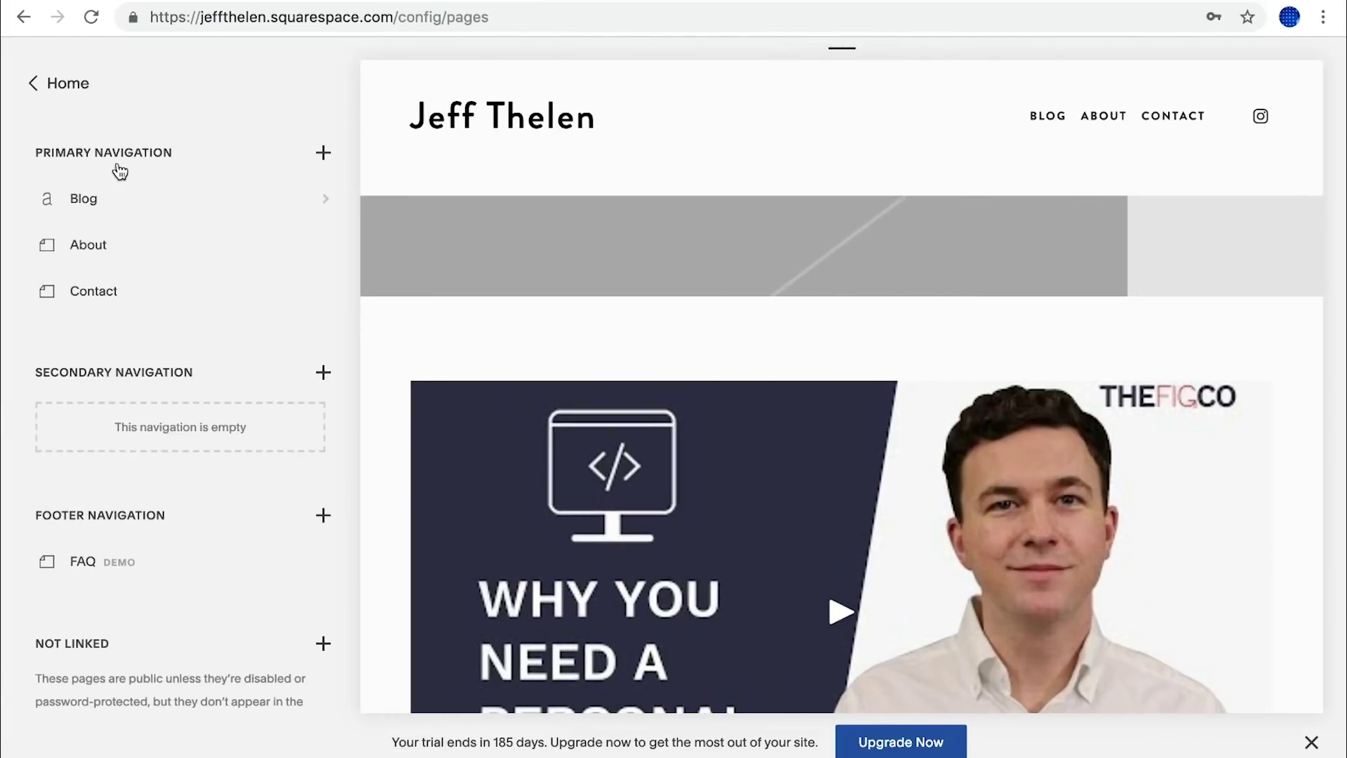
left_click(501, 113)
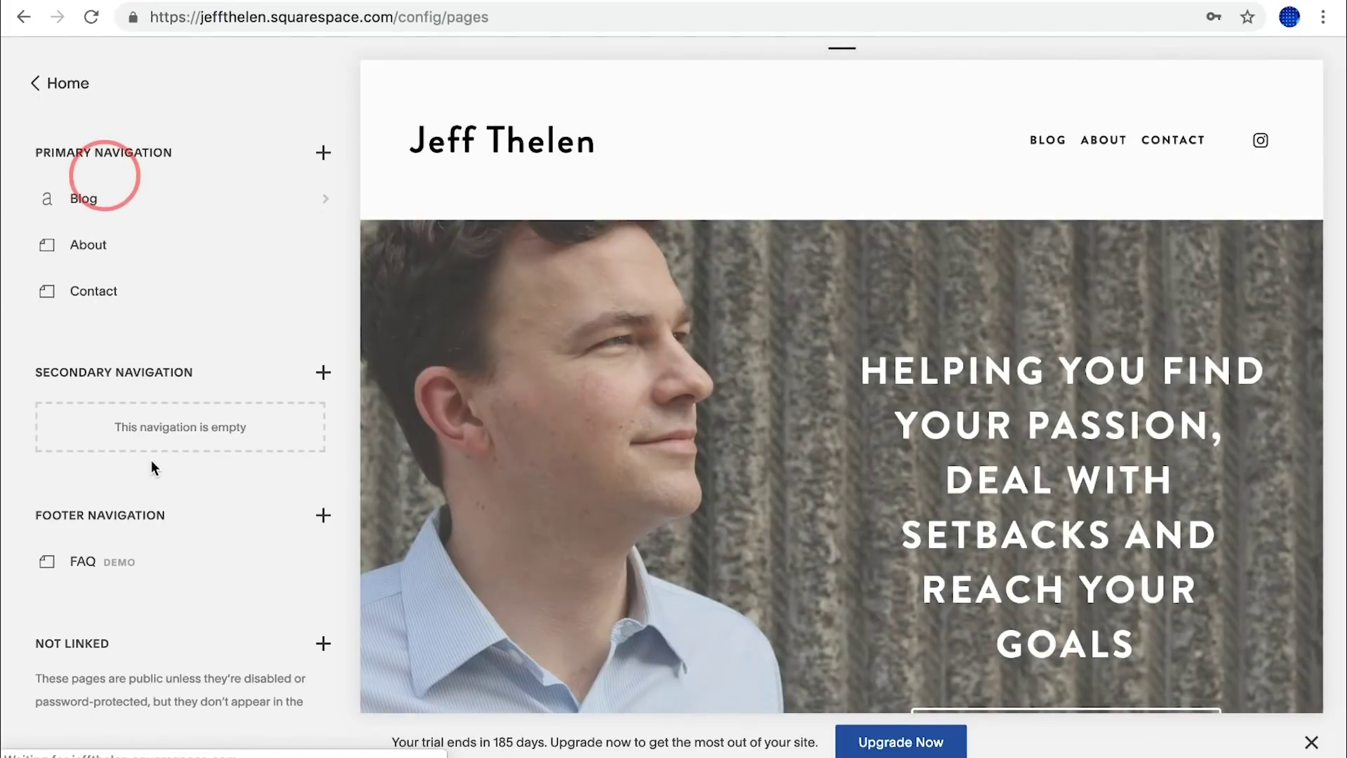
left_click(152, 463)
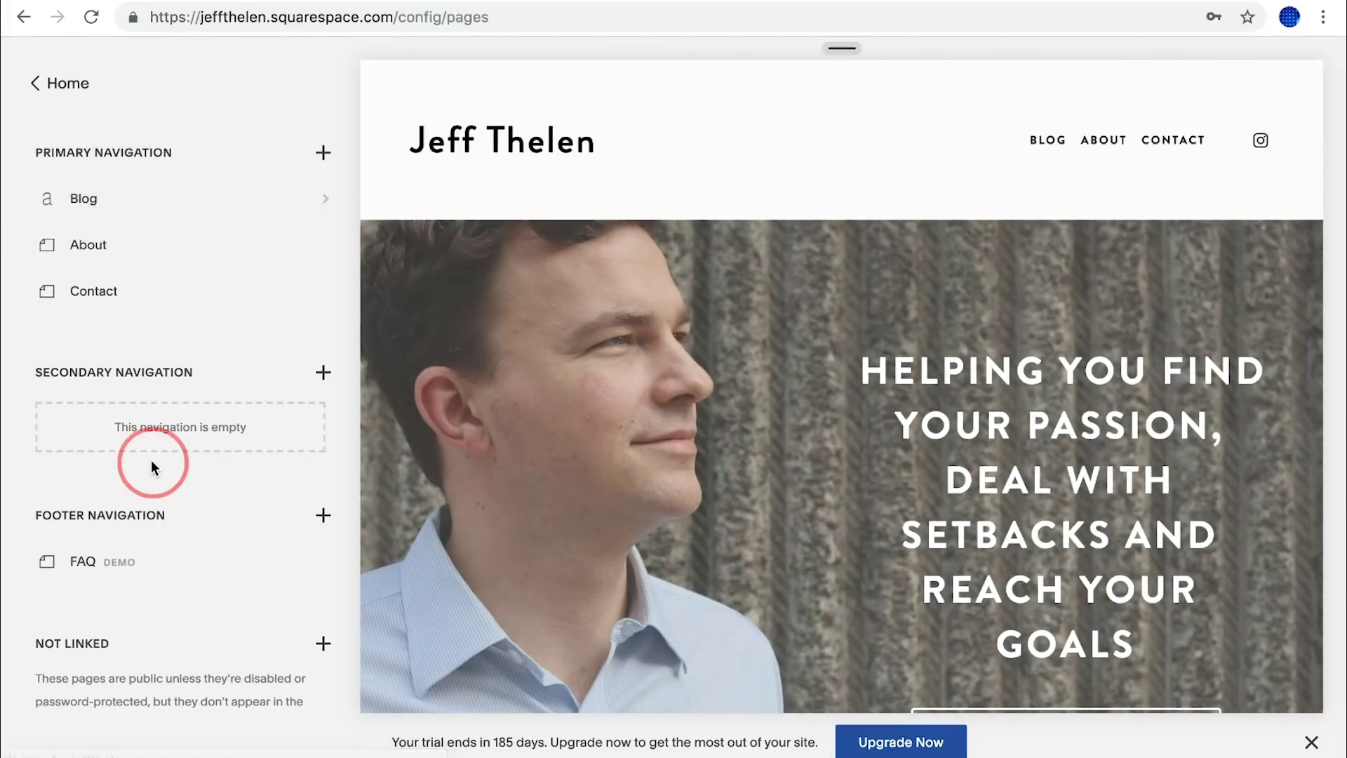
scroll(152, 462, "down", 10)
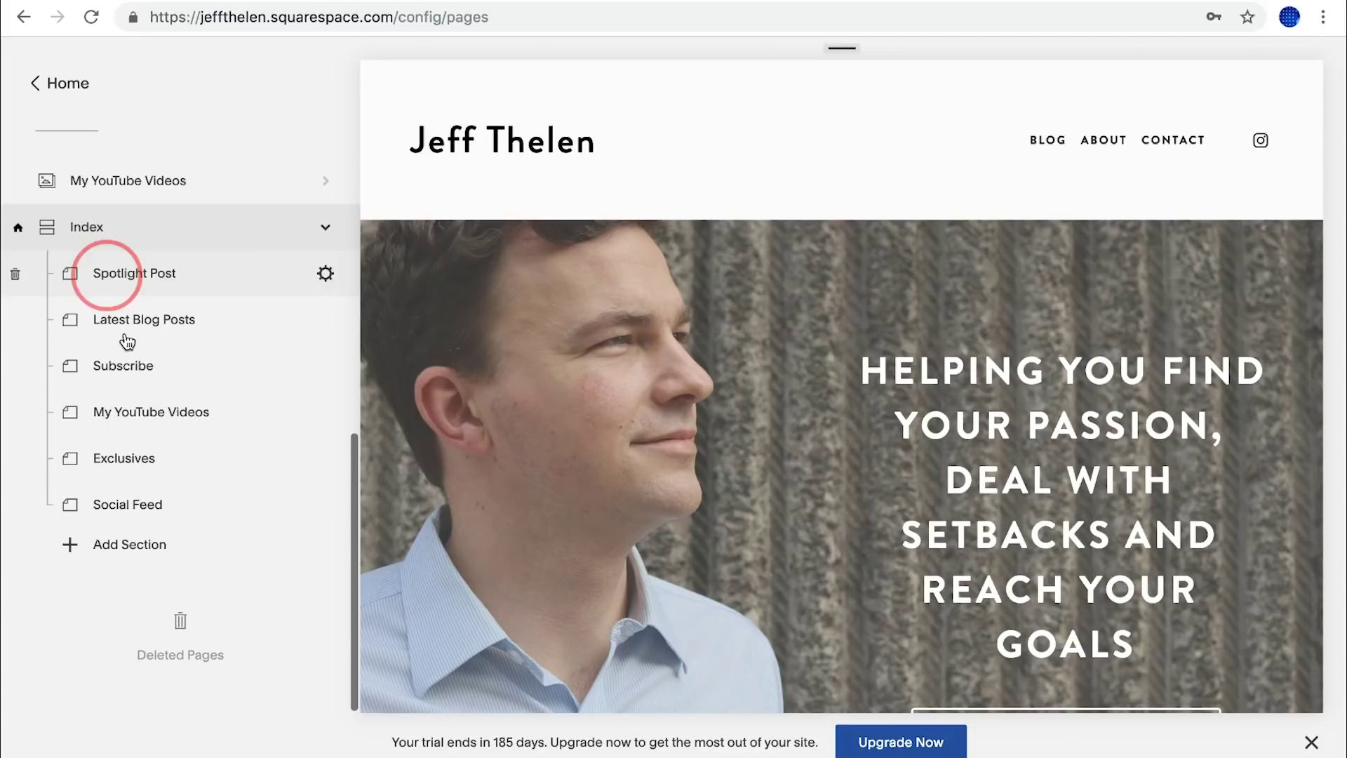
left_click(137, 414)
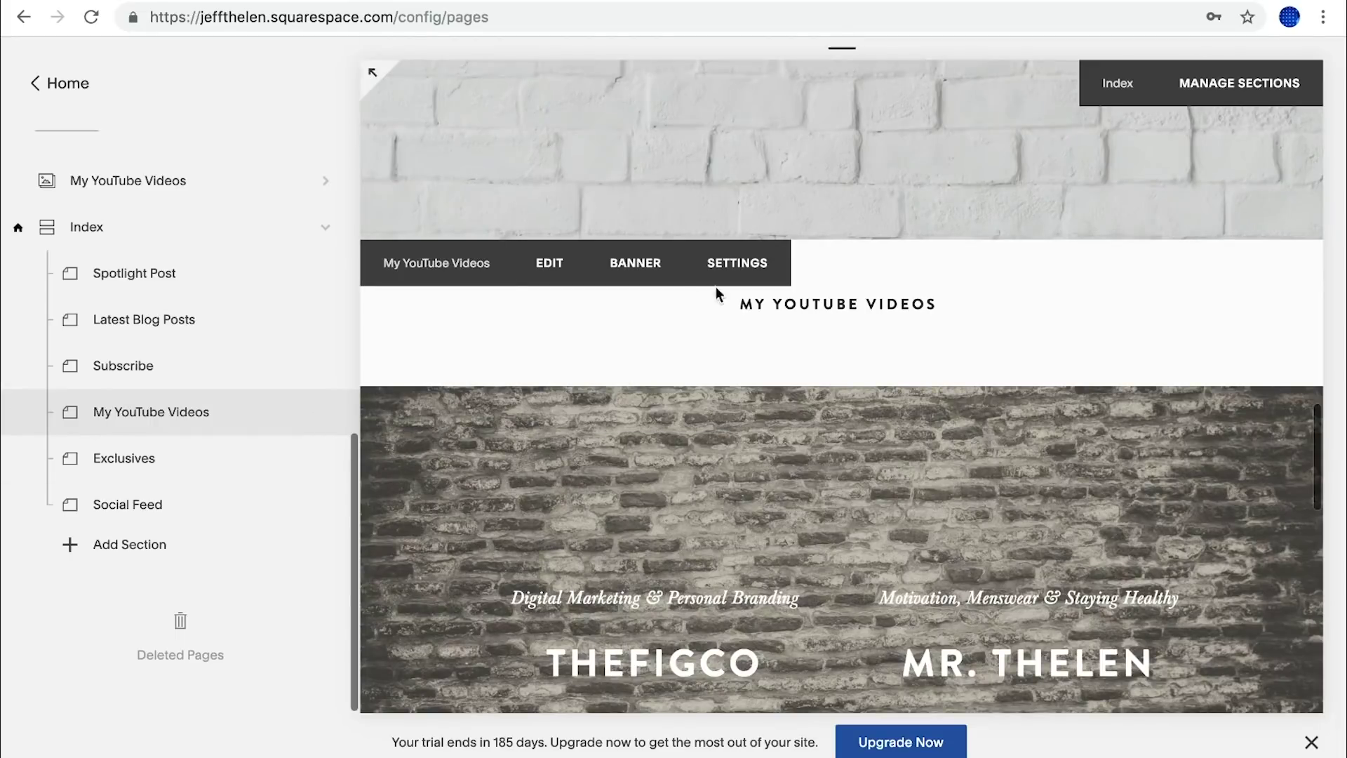
left_click(555, 273)
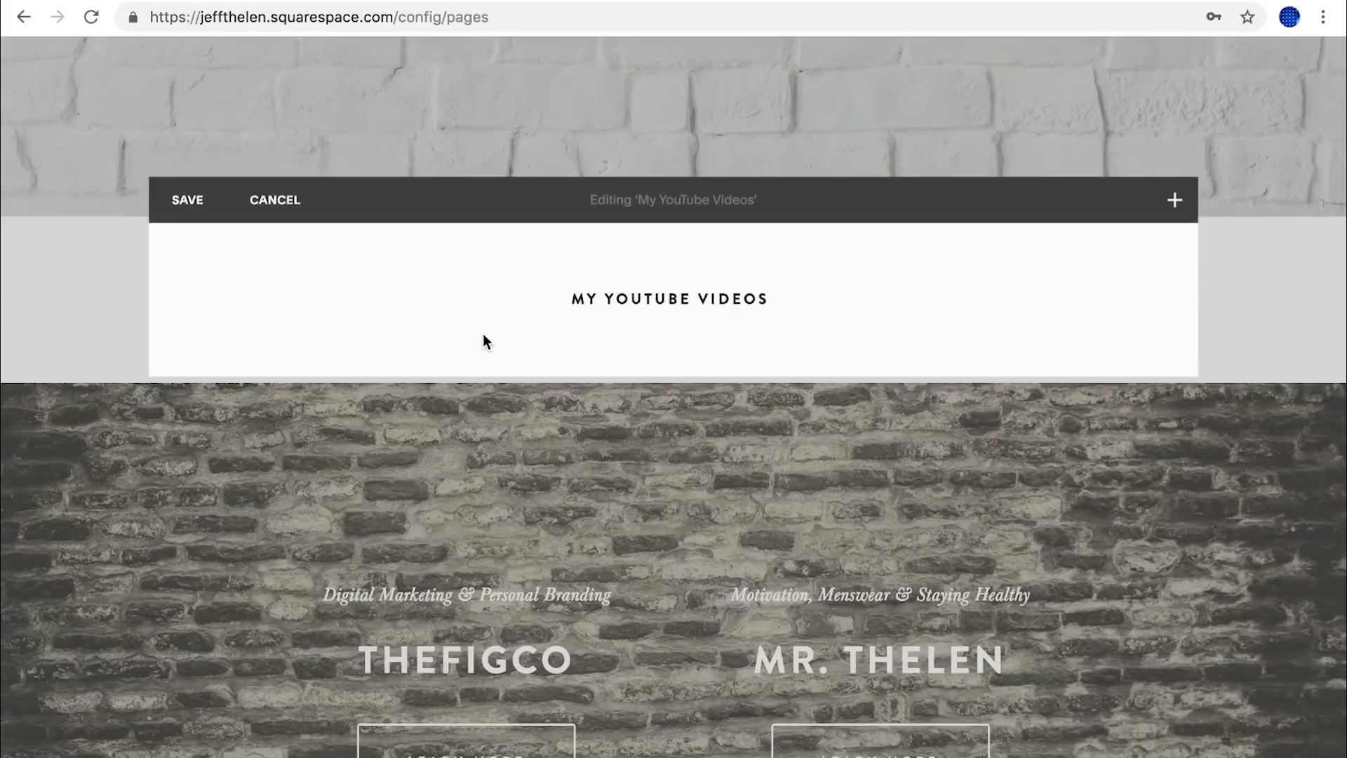
Insert a grid summary block below the My YouTube Videos heading and use the My YouTube Videos gallery as its content.
mouse_move(665, 293)
left_click_drag(664, 293, 179, 333)
left_click(177, 331)
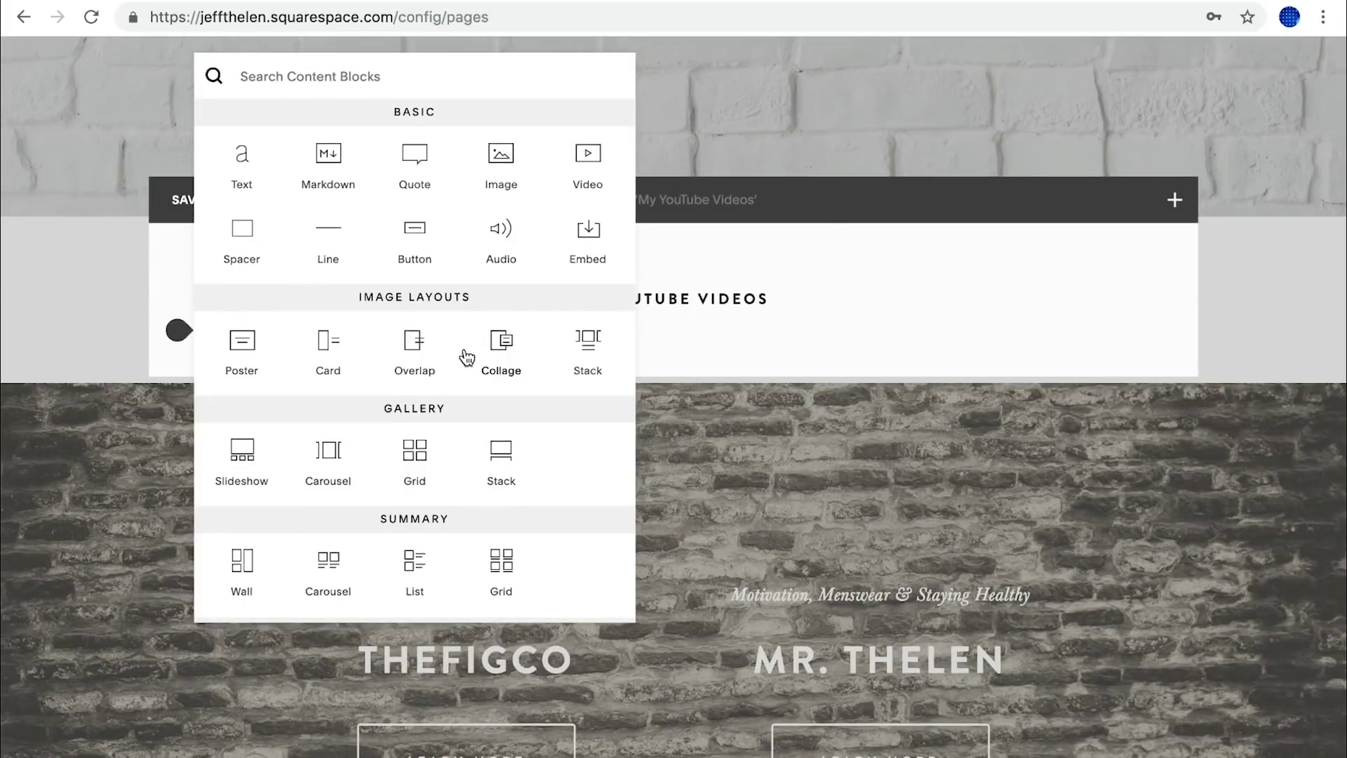
scroll(475, 477, "down", 1)
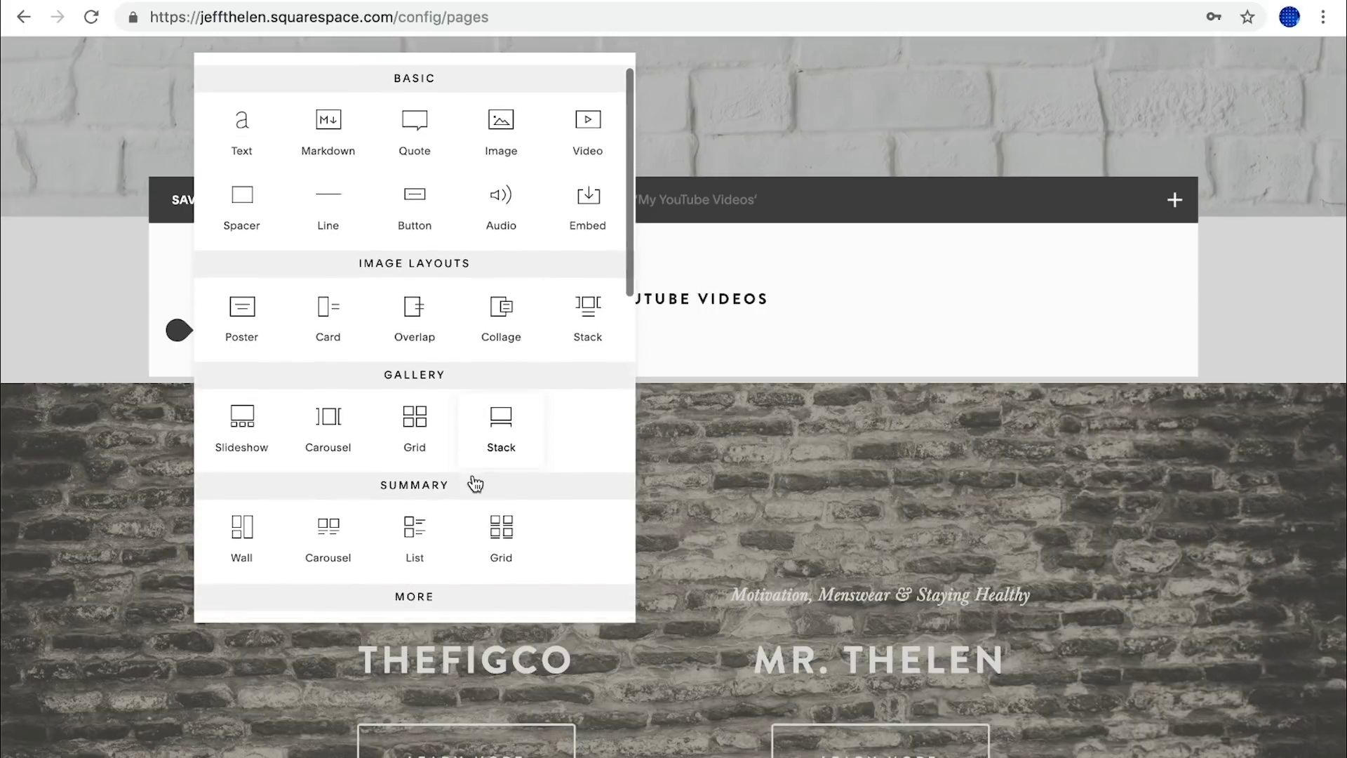
left_click(503, 538)
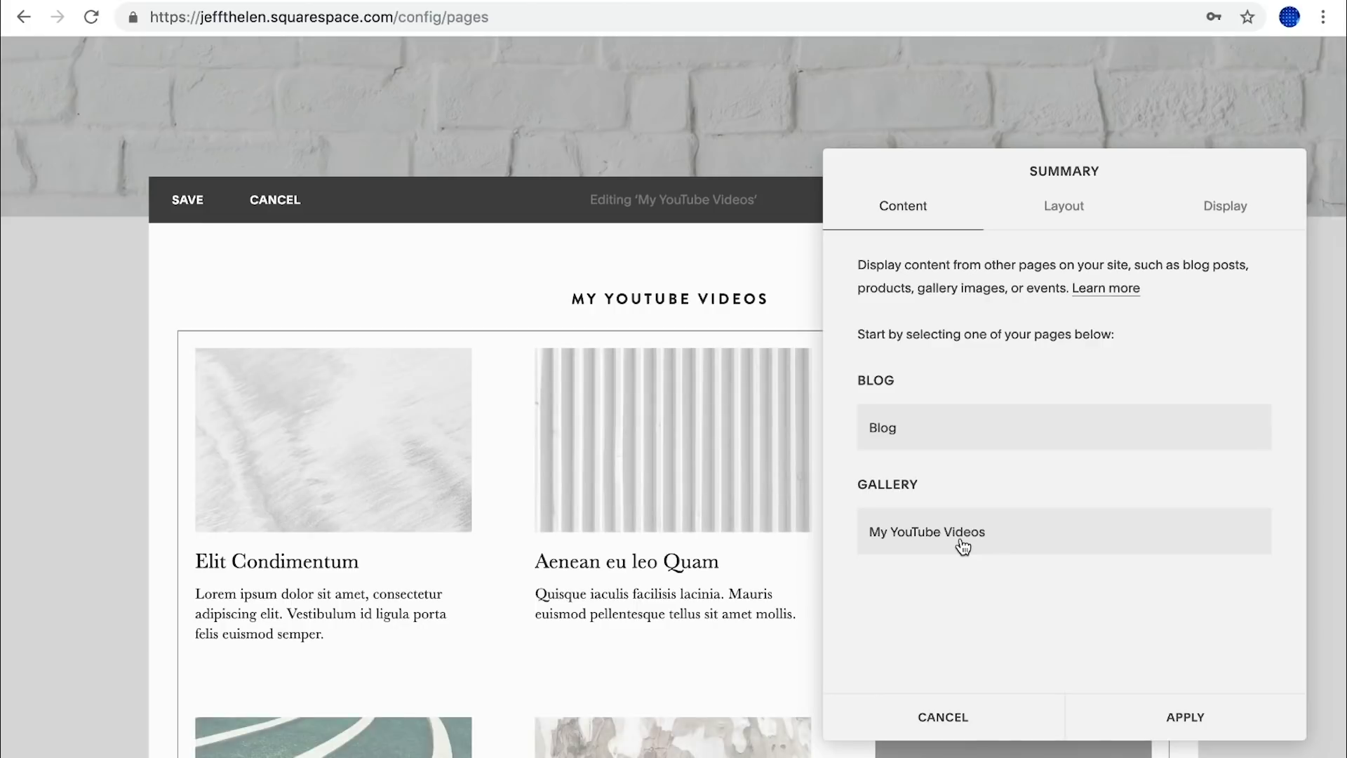
left_click(963, 547)
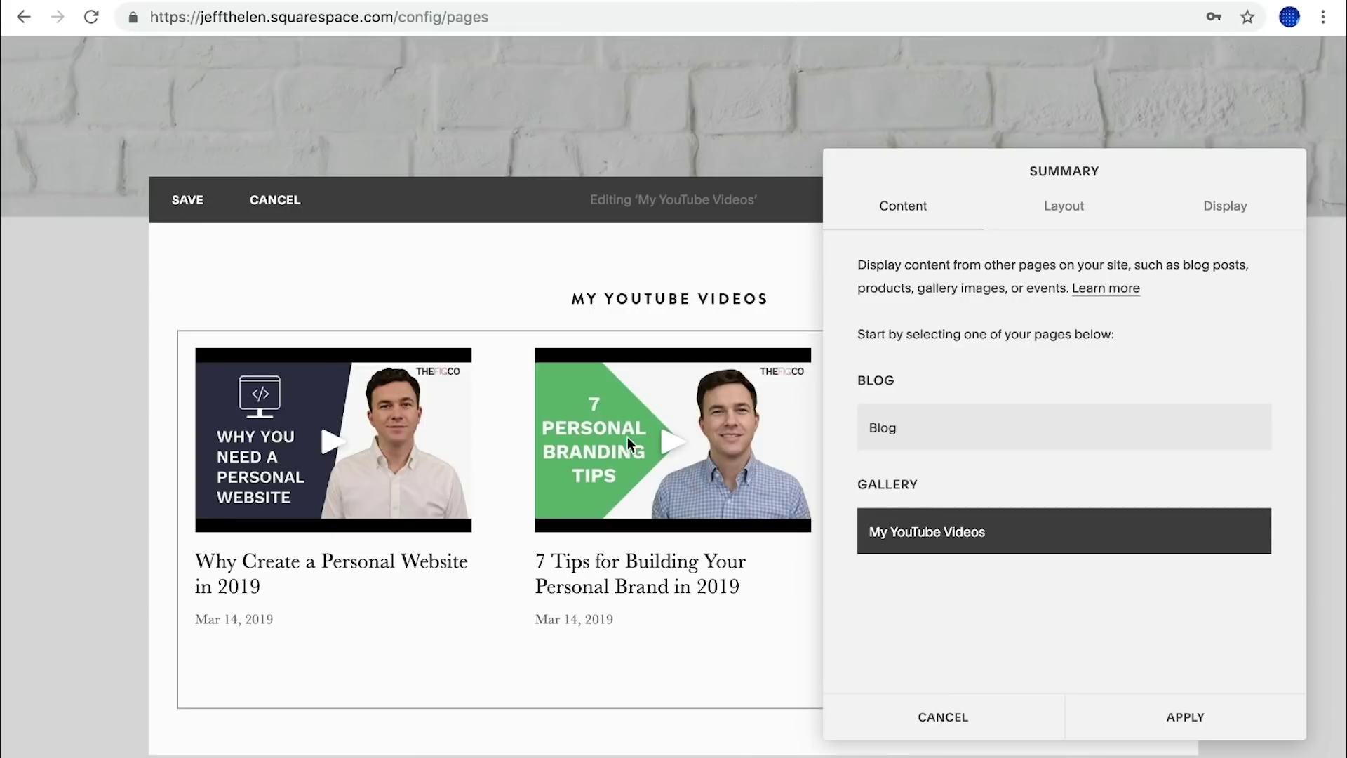
Set the video summary block's aspect ratio to 16:9 Widescreen and its gutter width to 30.
left_click(1058, 212)
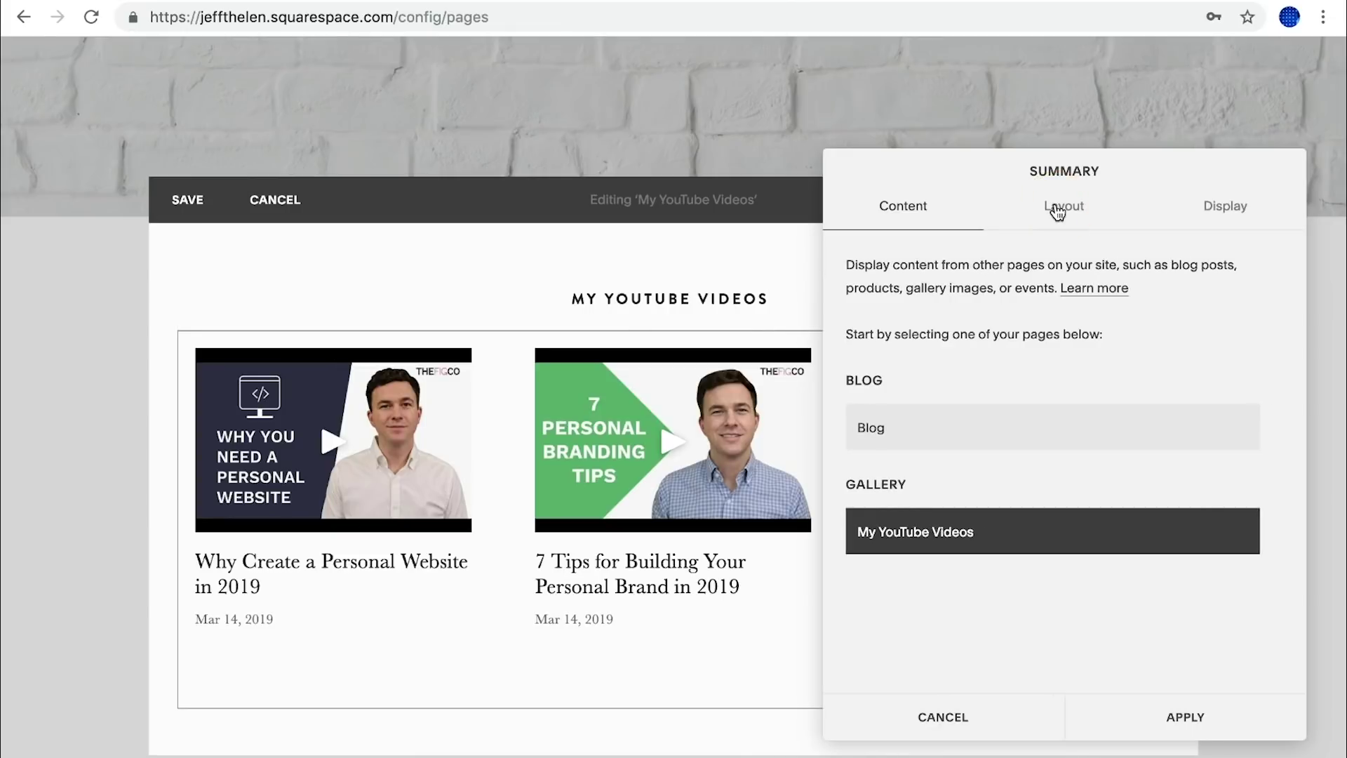
left_click(997, 441)
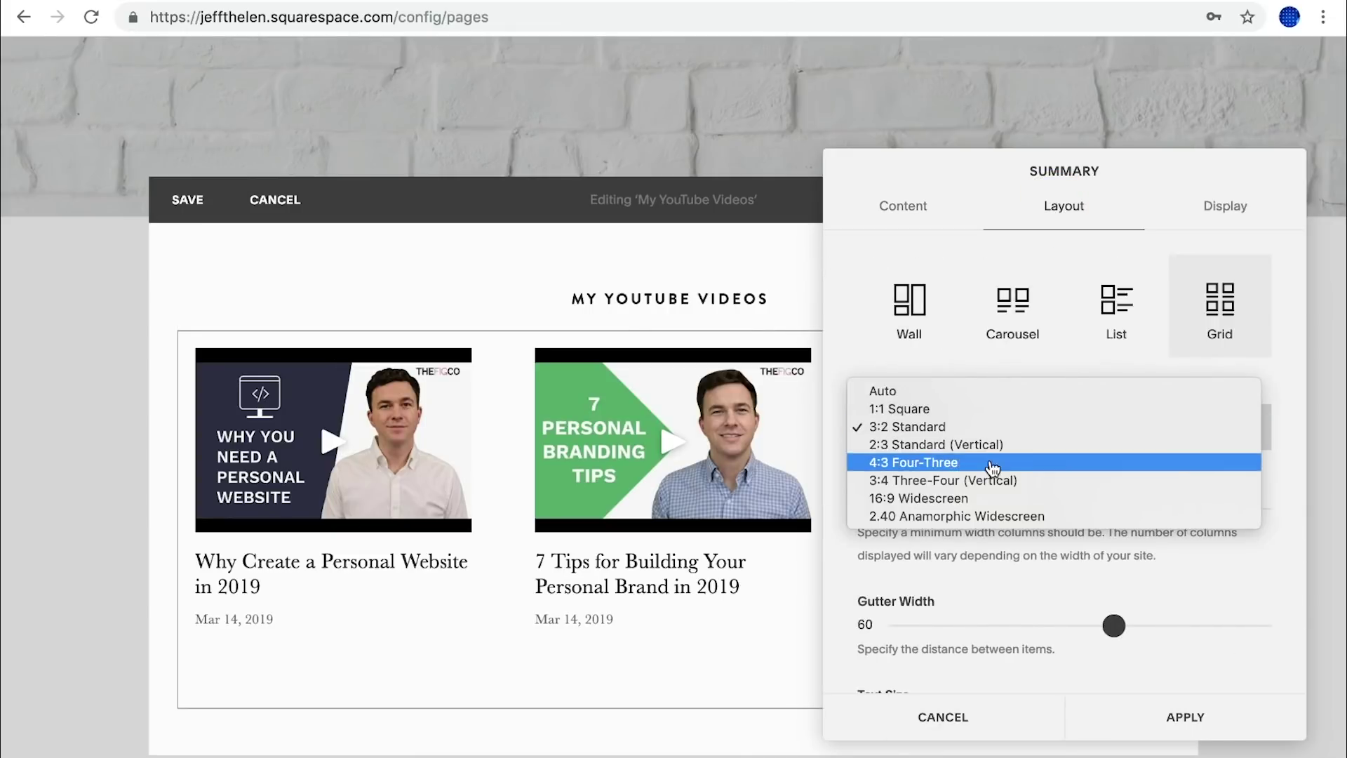
key("Escape")
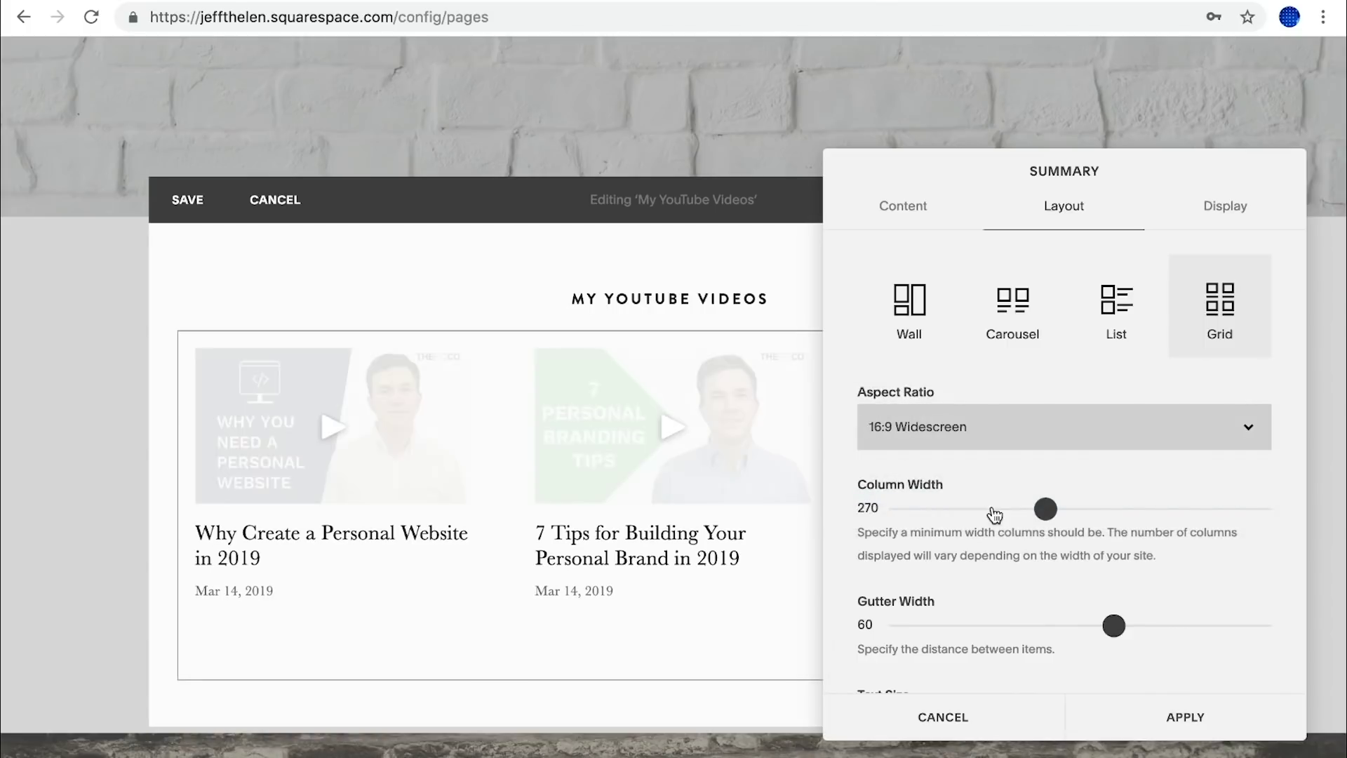
left_click(1108, 626)
left_click_drag(1107, 626, 1009, 631)
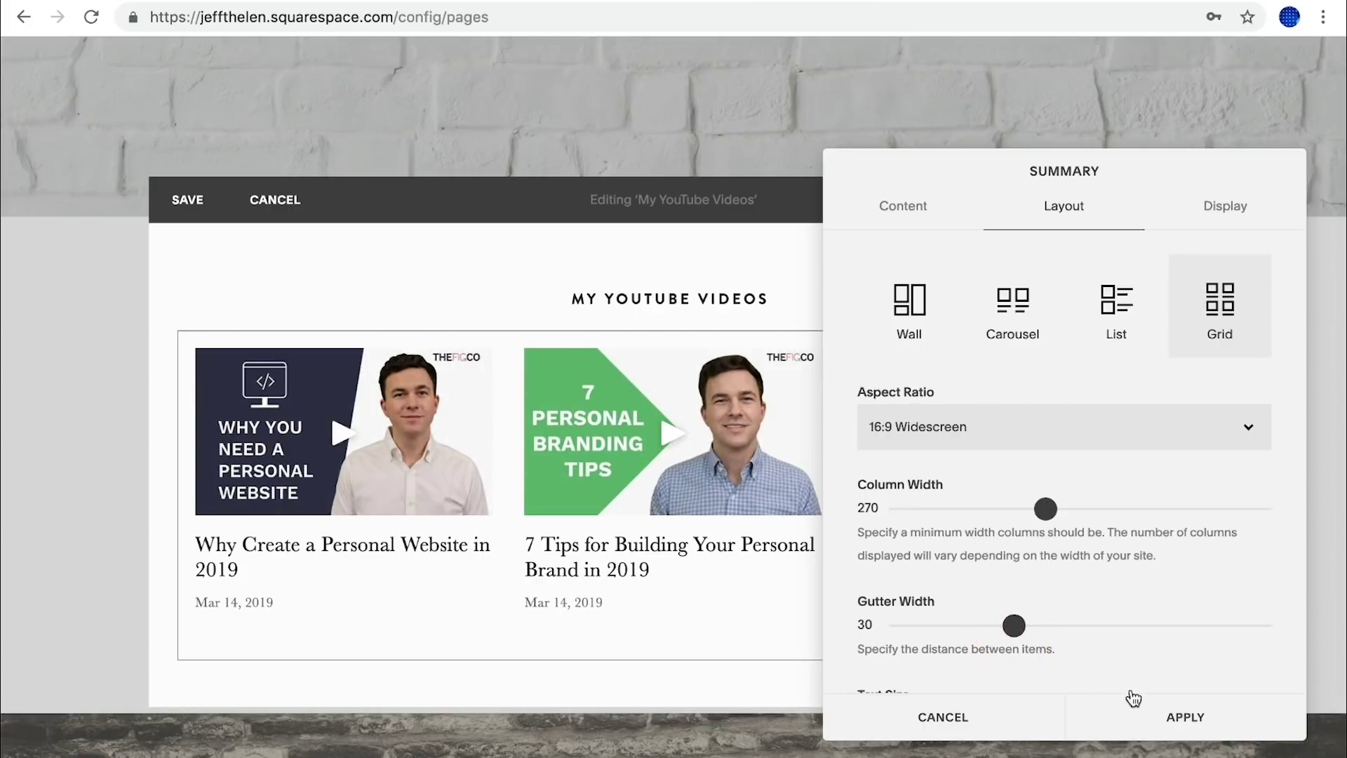
Set the video summary's primary metadata to None, apply the block settings and save the My YouTube Videos section.
left_click(1221, 206)
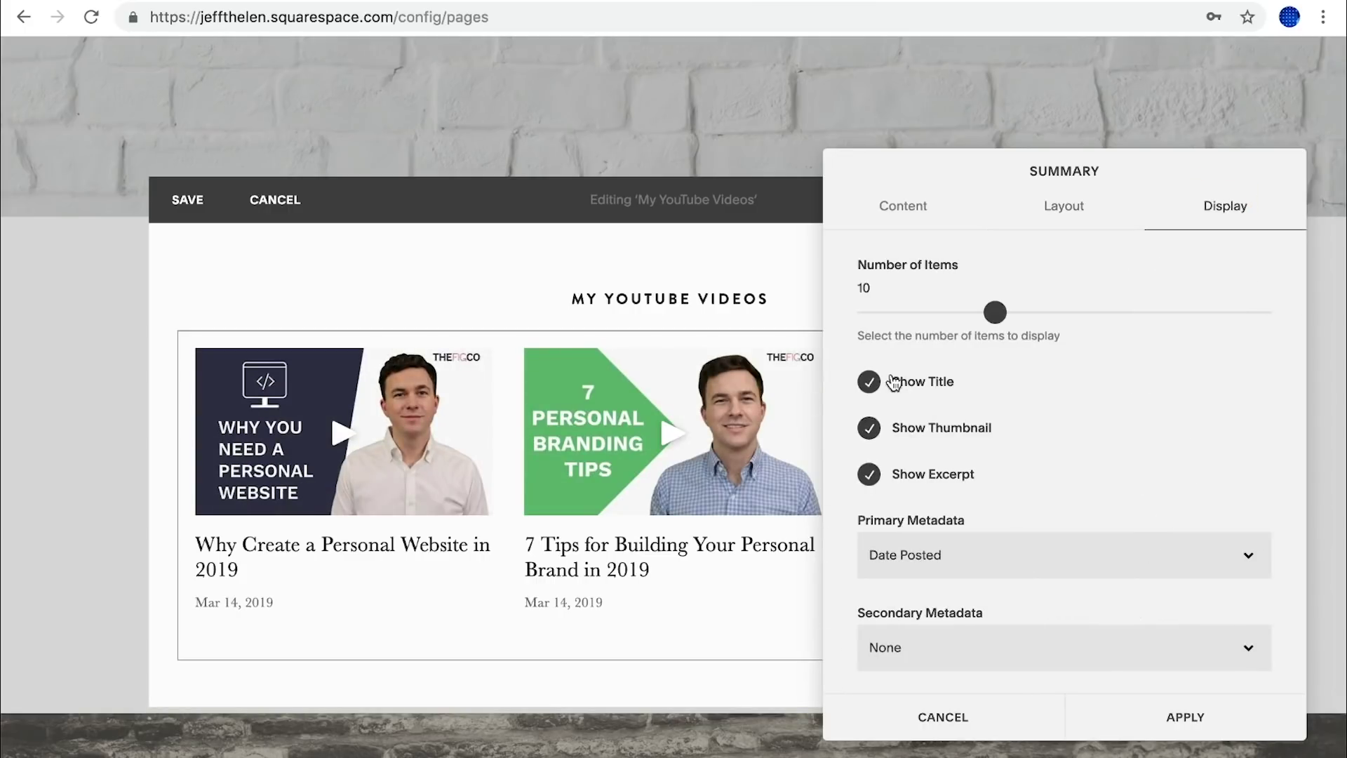
left_click(909, 554)
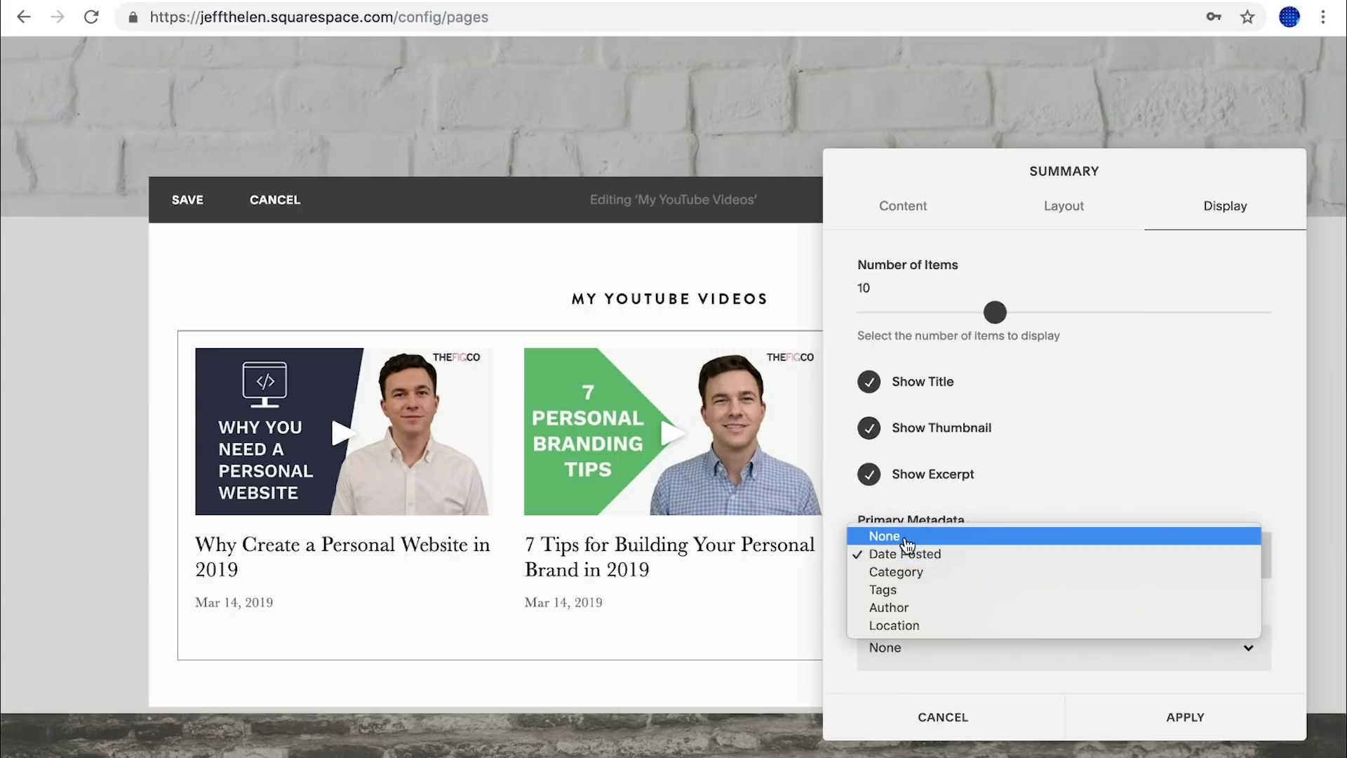
left_click(907, 540)
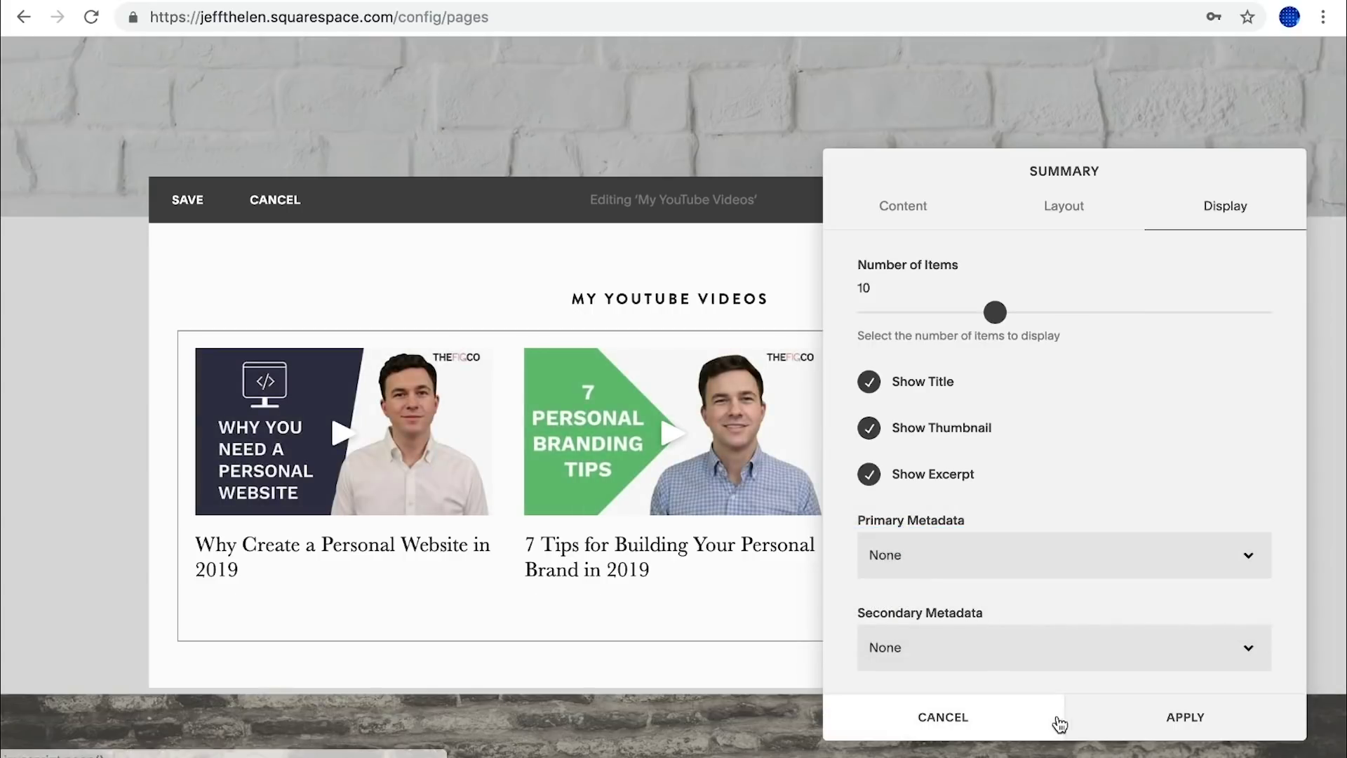
left_click(1158, 719)
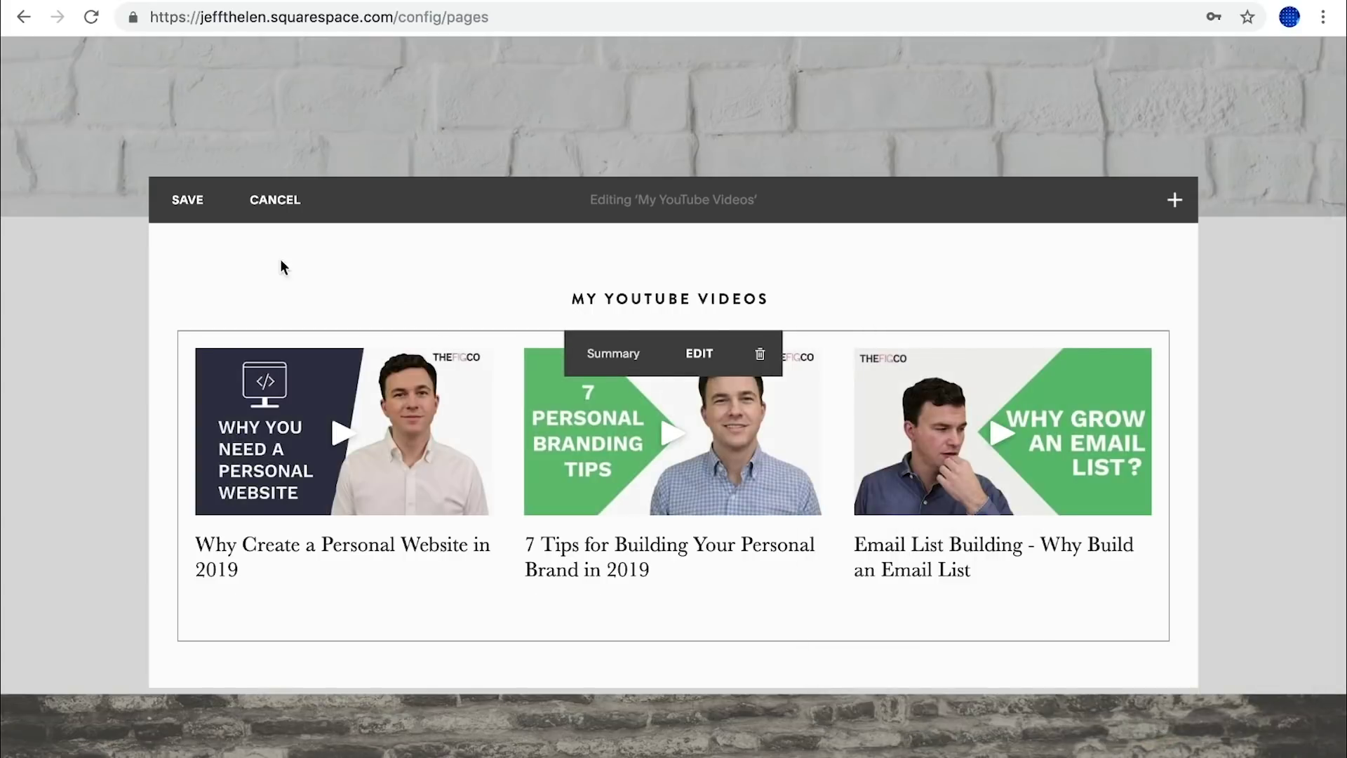
left_click(187, 202)
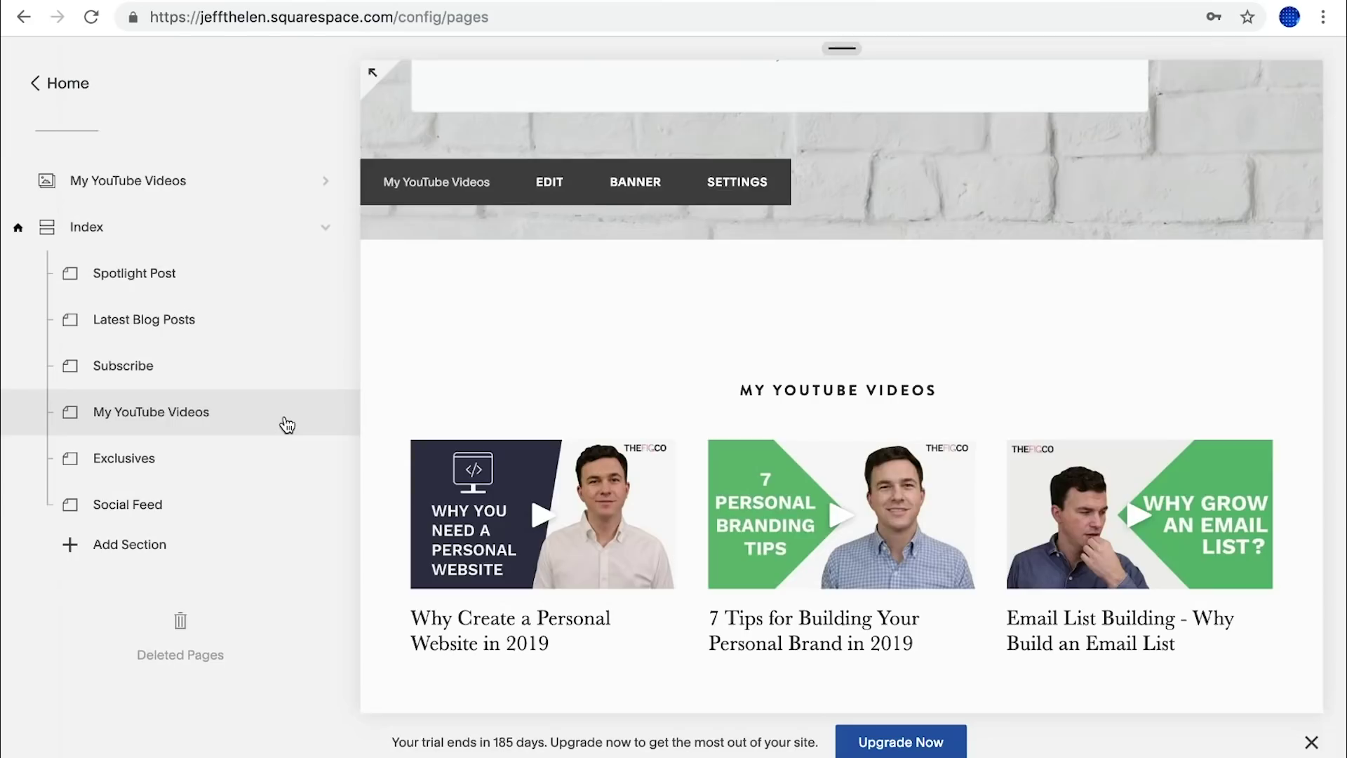
Delete the demo FAQ page from the homepage's footer navigation.
left_click(166, 229)
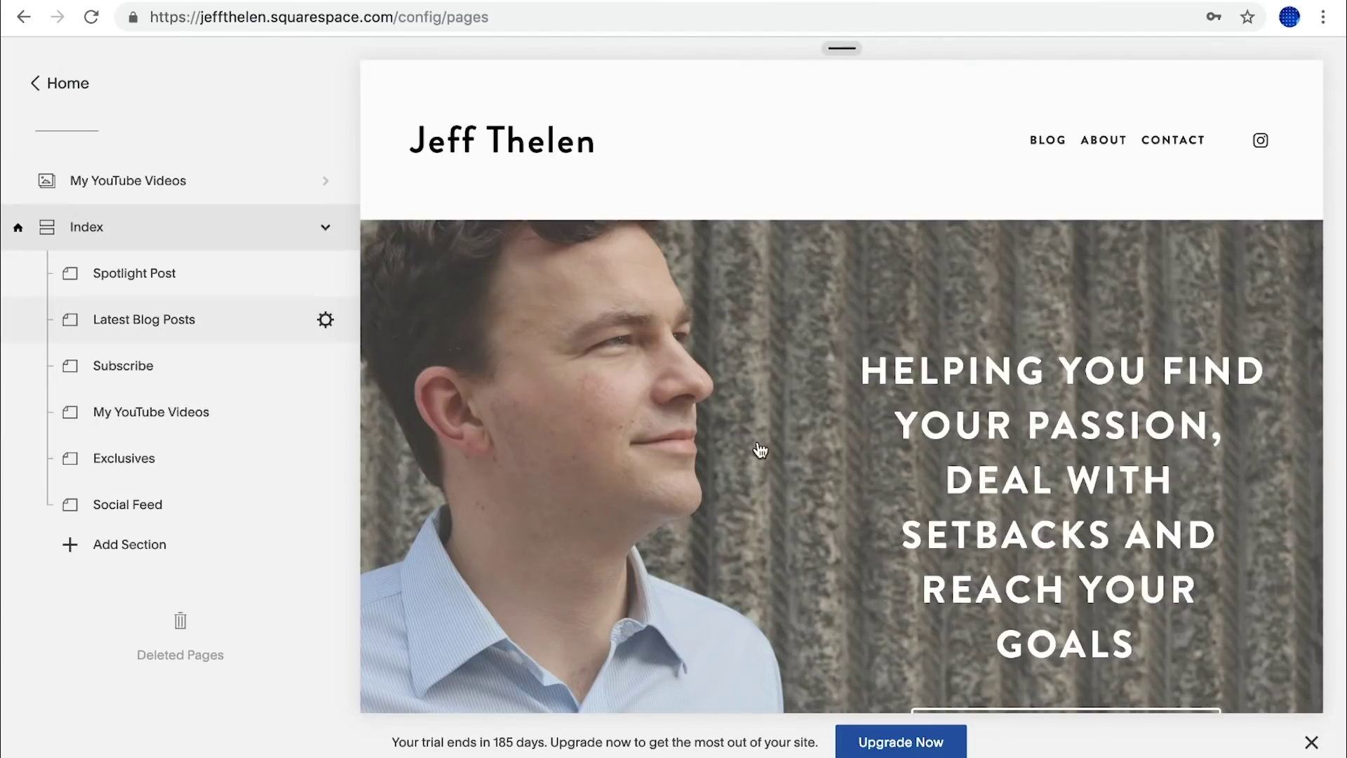
scroll(737, 506, "down", 10)
scroll(795, 609, "down", 15)
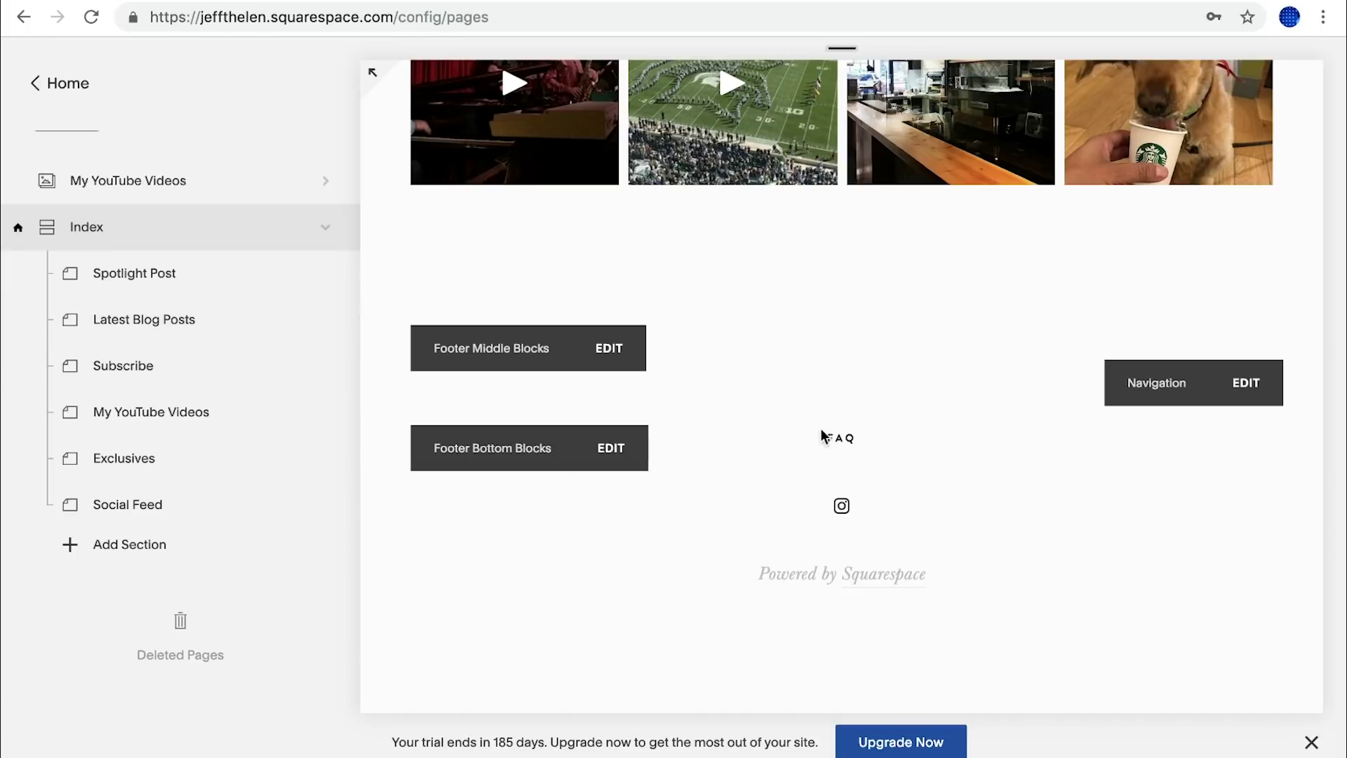
left_click(1243, 393)
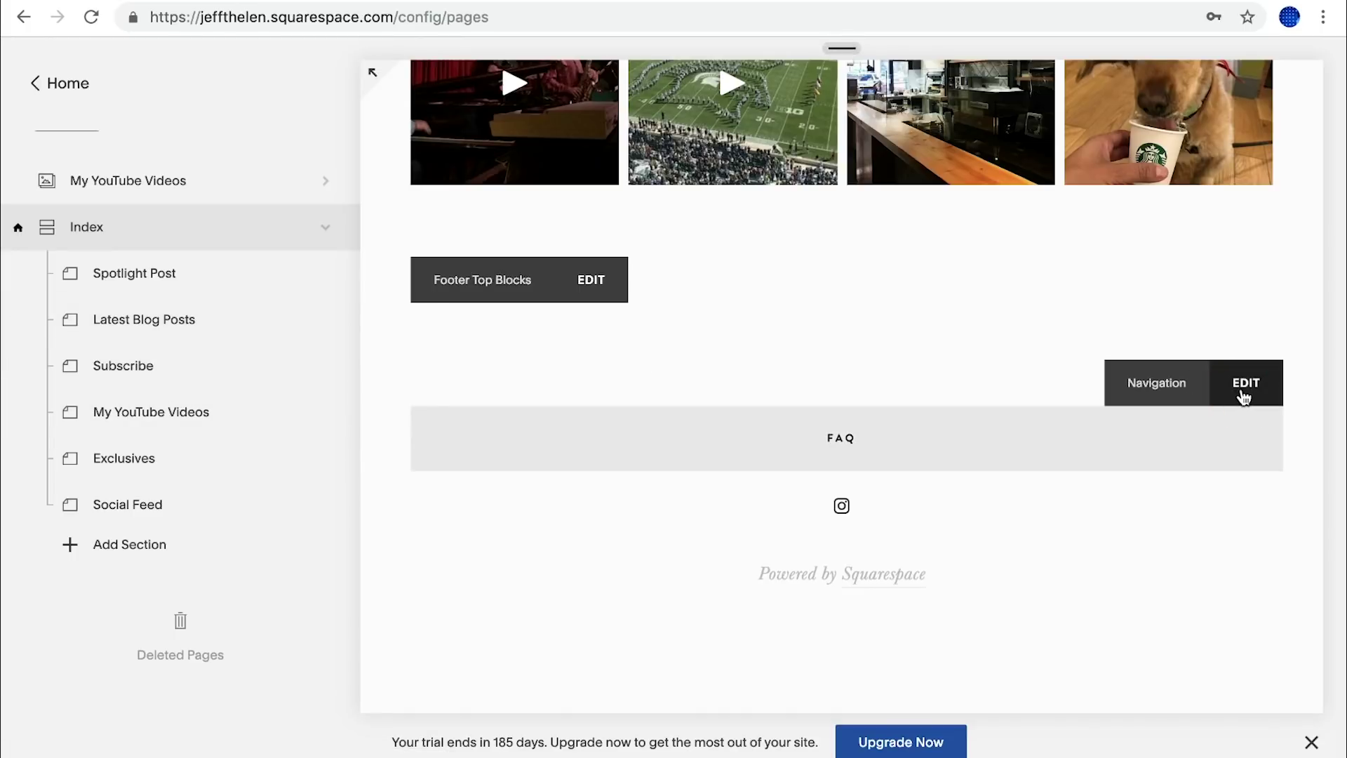
scroll(126, 350, "up", 3)
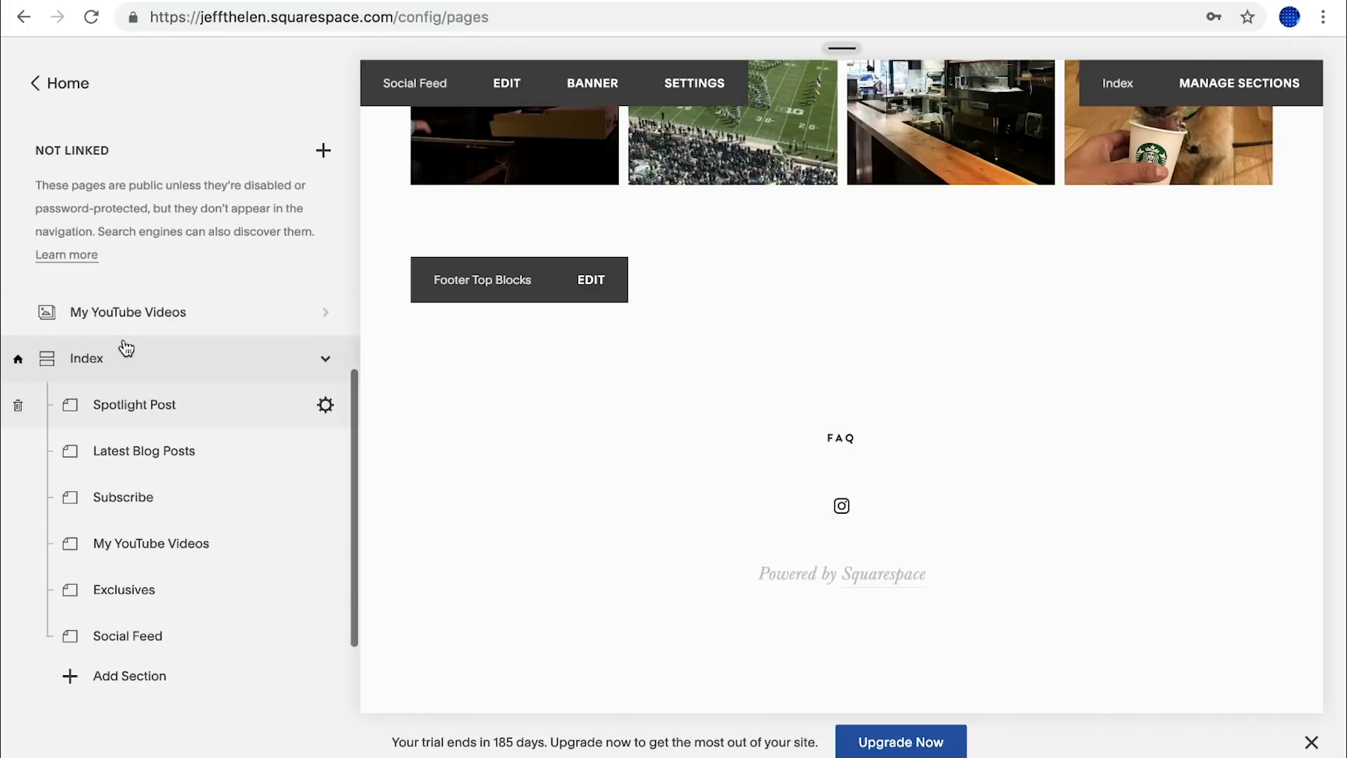
scroll(126, 350, "up", 2)
scroll(126, 346, "down", 5)
scroll(125, 348, "up", 4)
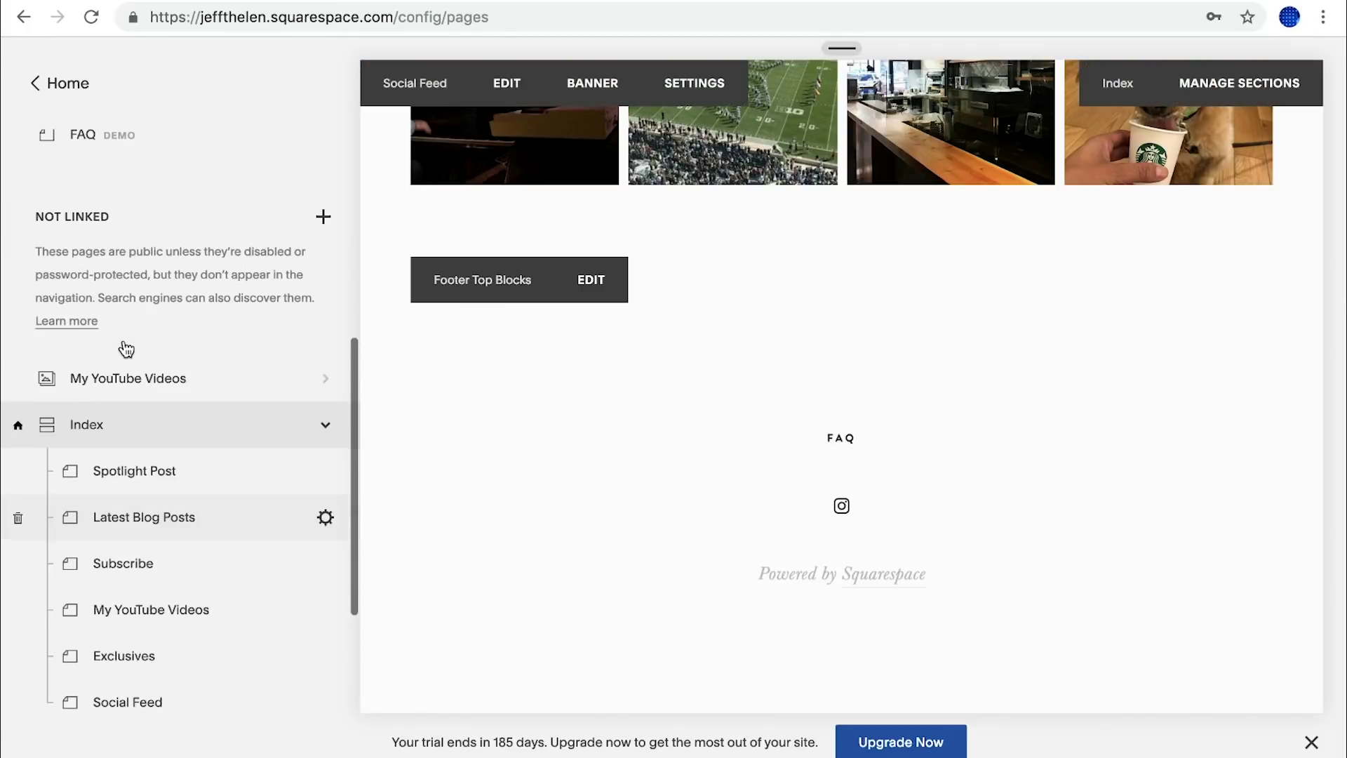
scroll(124, 340, "up", 3)
left_click(19, 323)
left_click(339, 380)
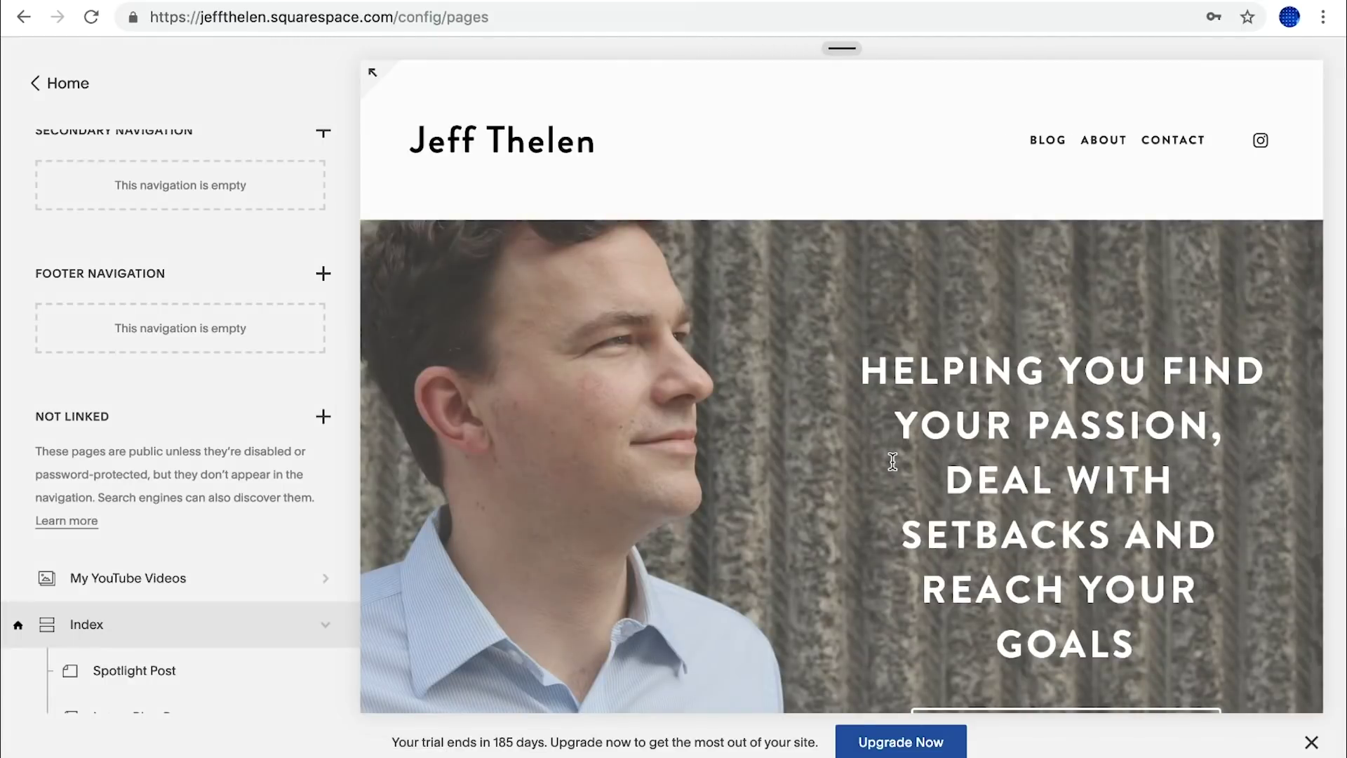
Connect a Twitter account in the site's connected accounts, authorize Squarespace to use it and save the Twitter settings.
scroll(892, 461, "down", 15)
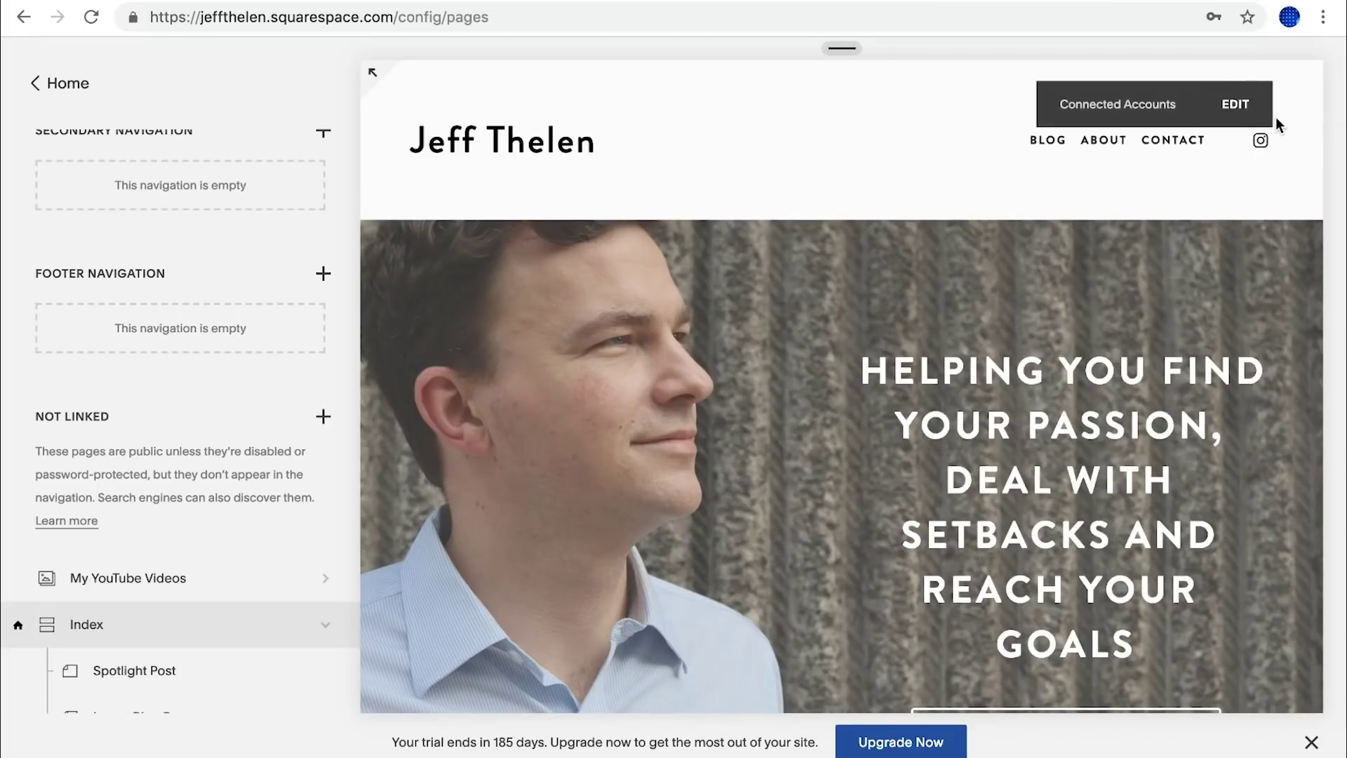
left_click(48, 85)
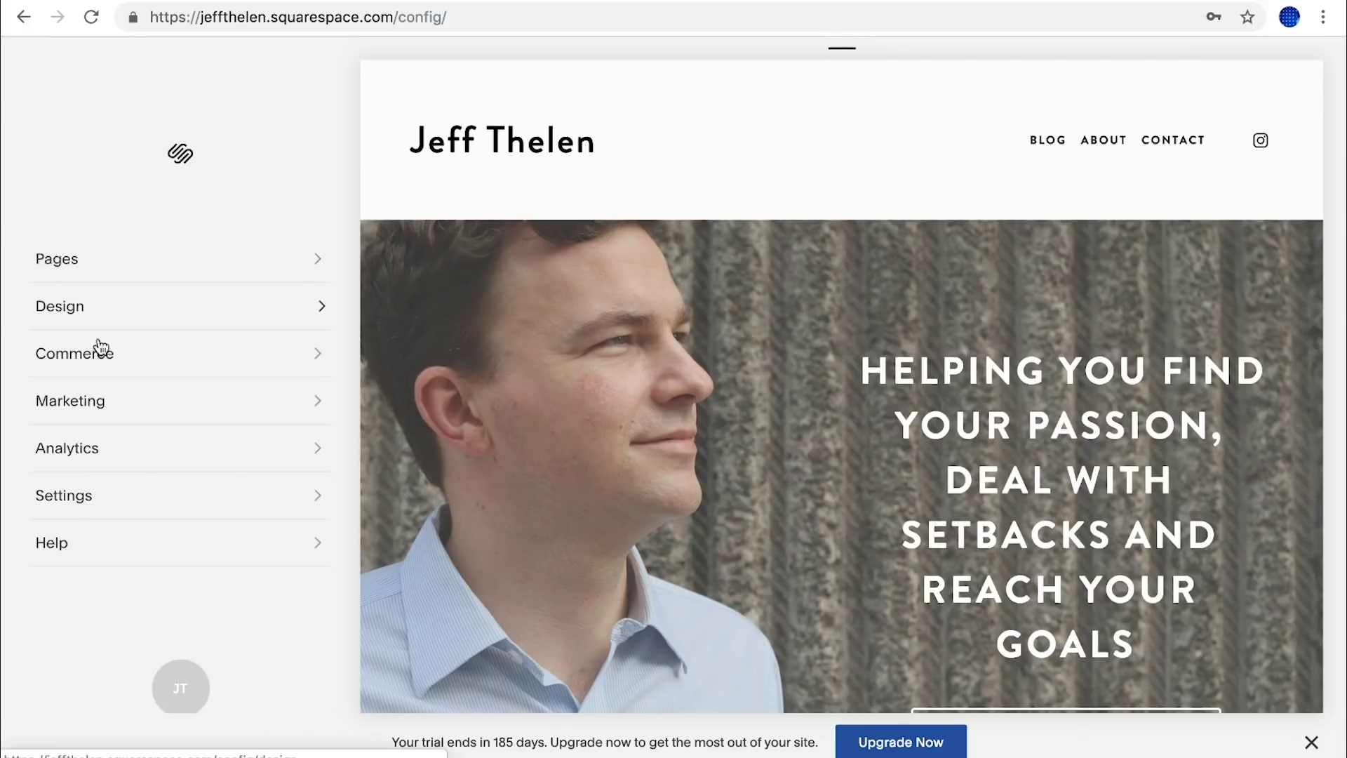
left_click(111, 496)
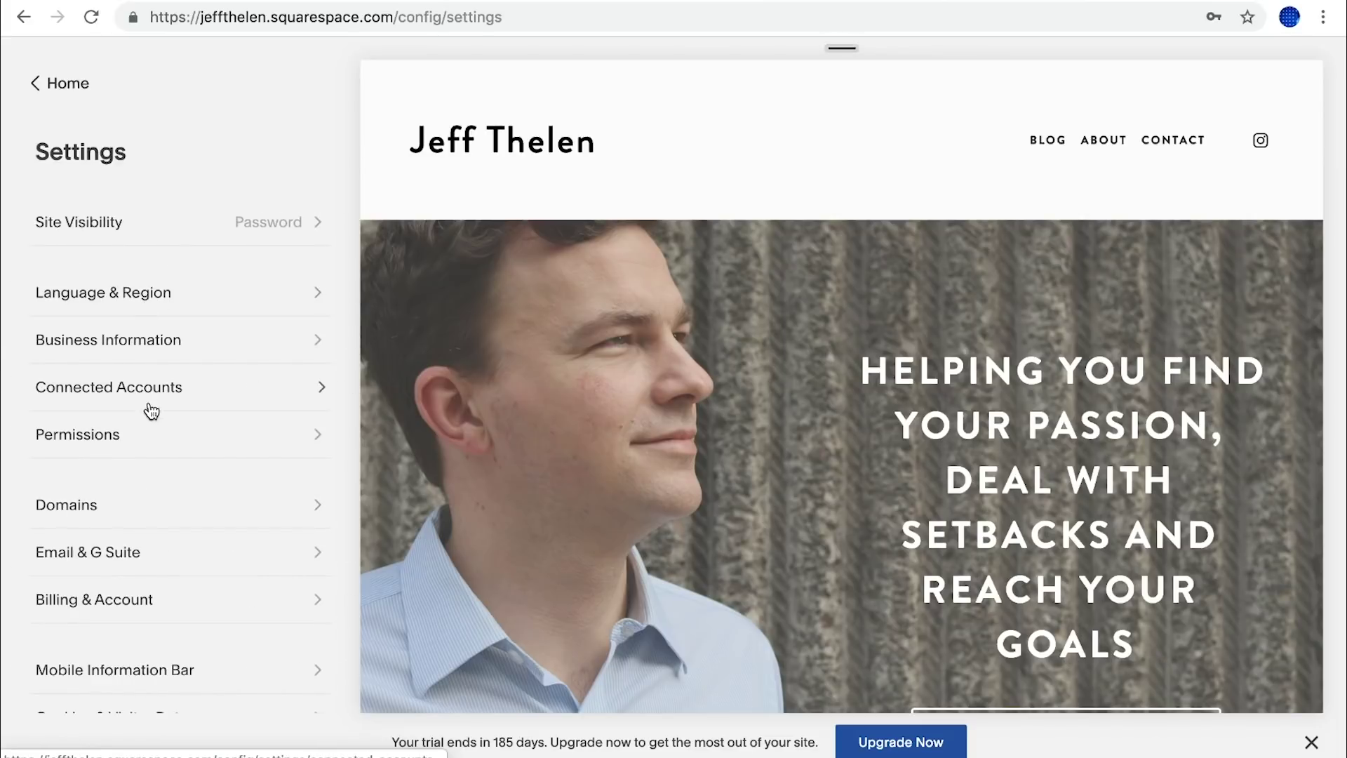
left_click(144, 395)
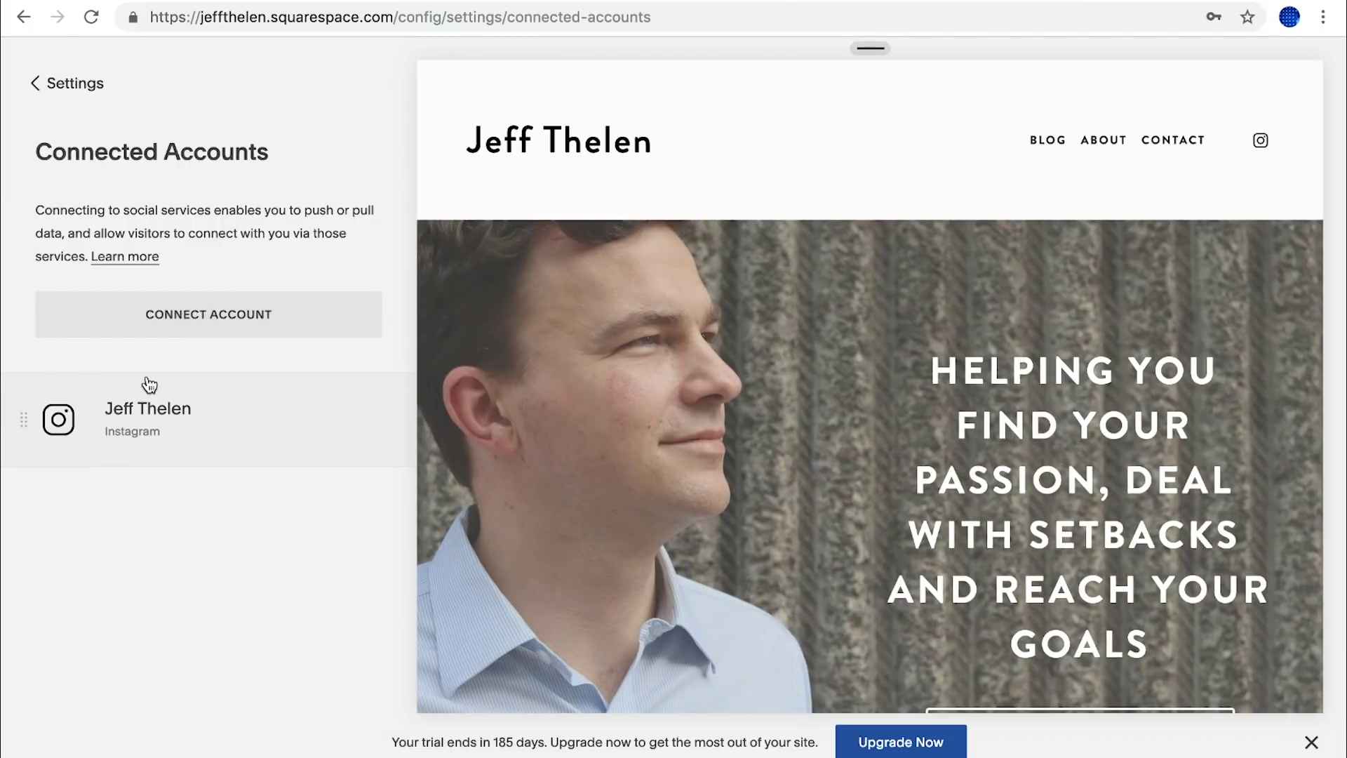
left_click(212, 321)
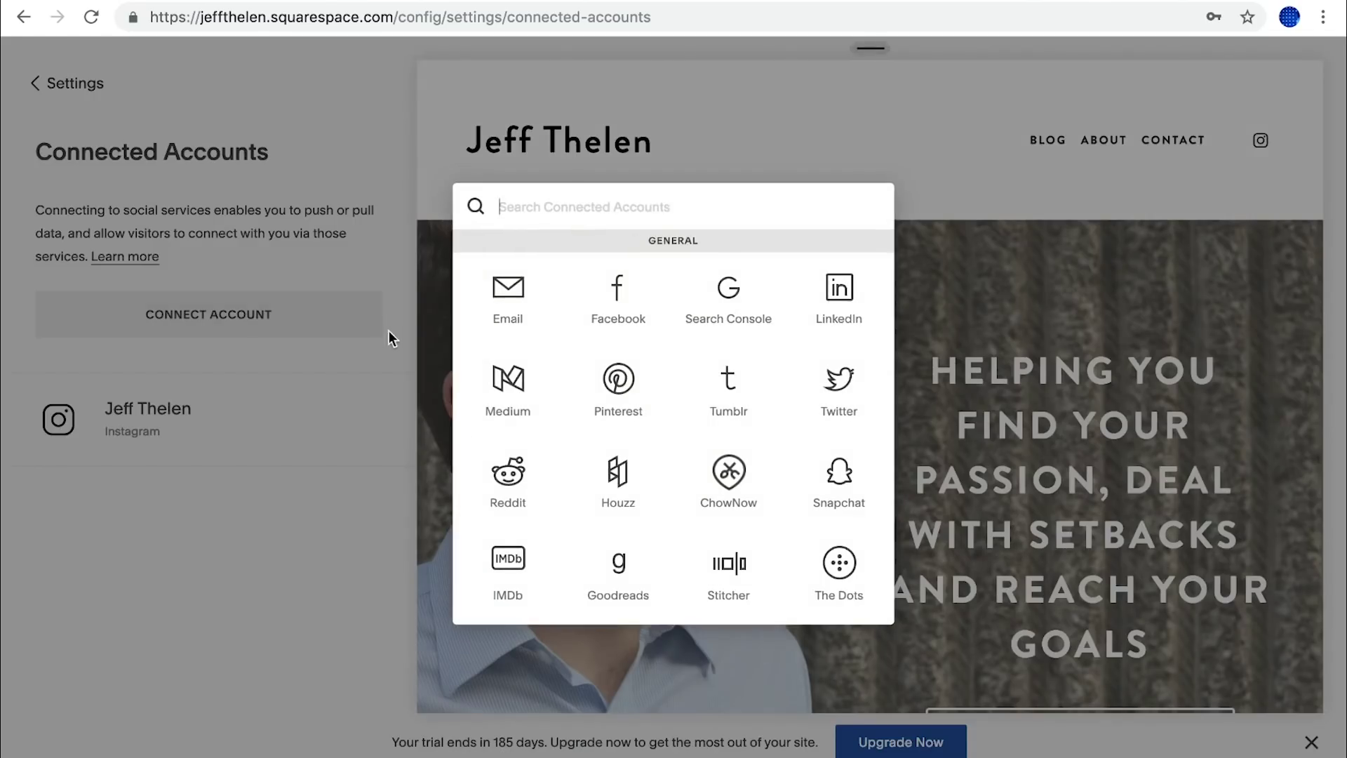
left_click(845, 396)
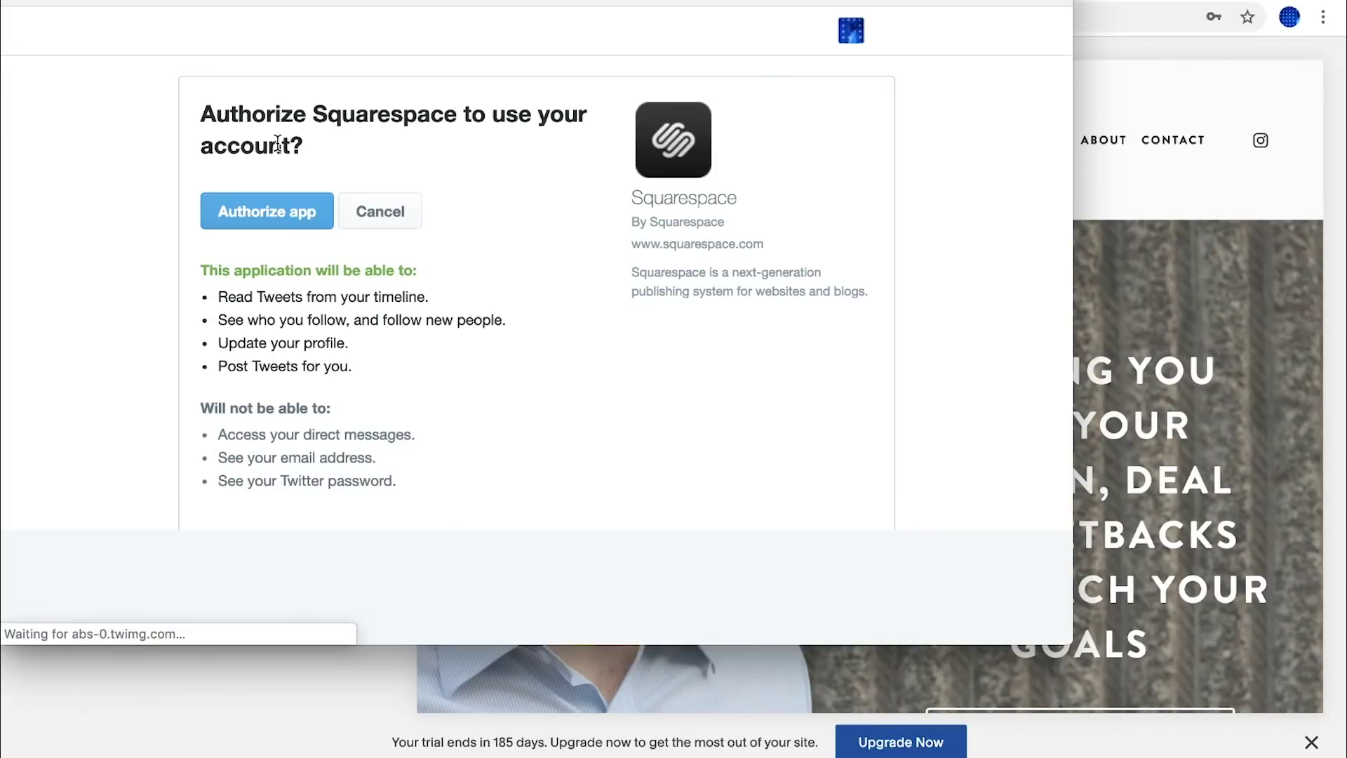
left_click(273, 213)
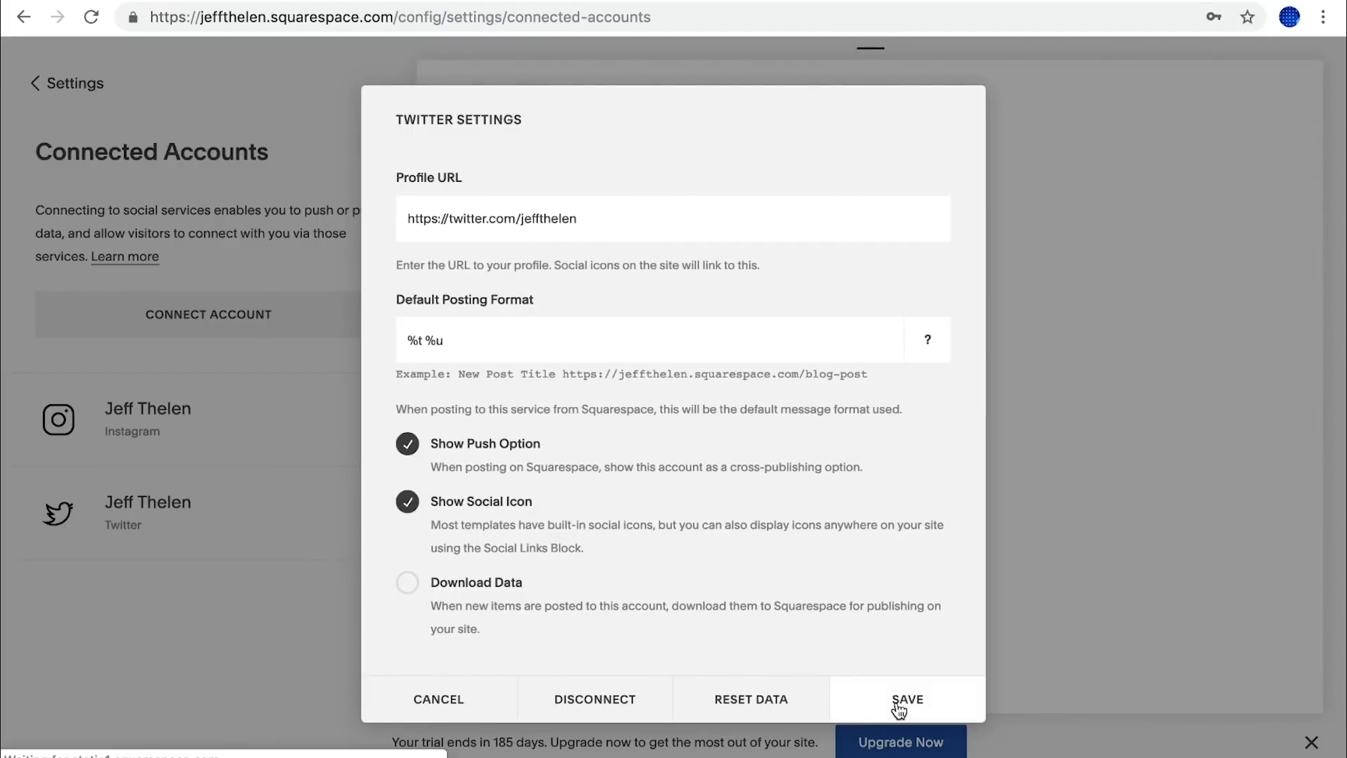
left_click(898, 706)
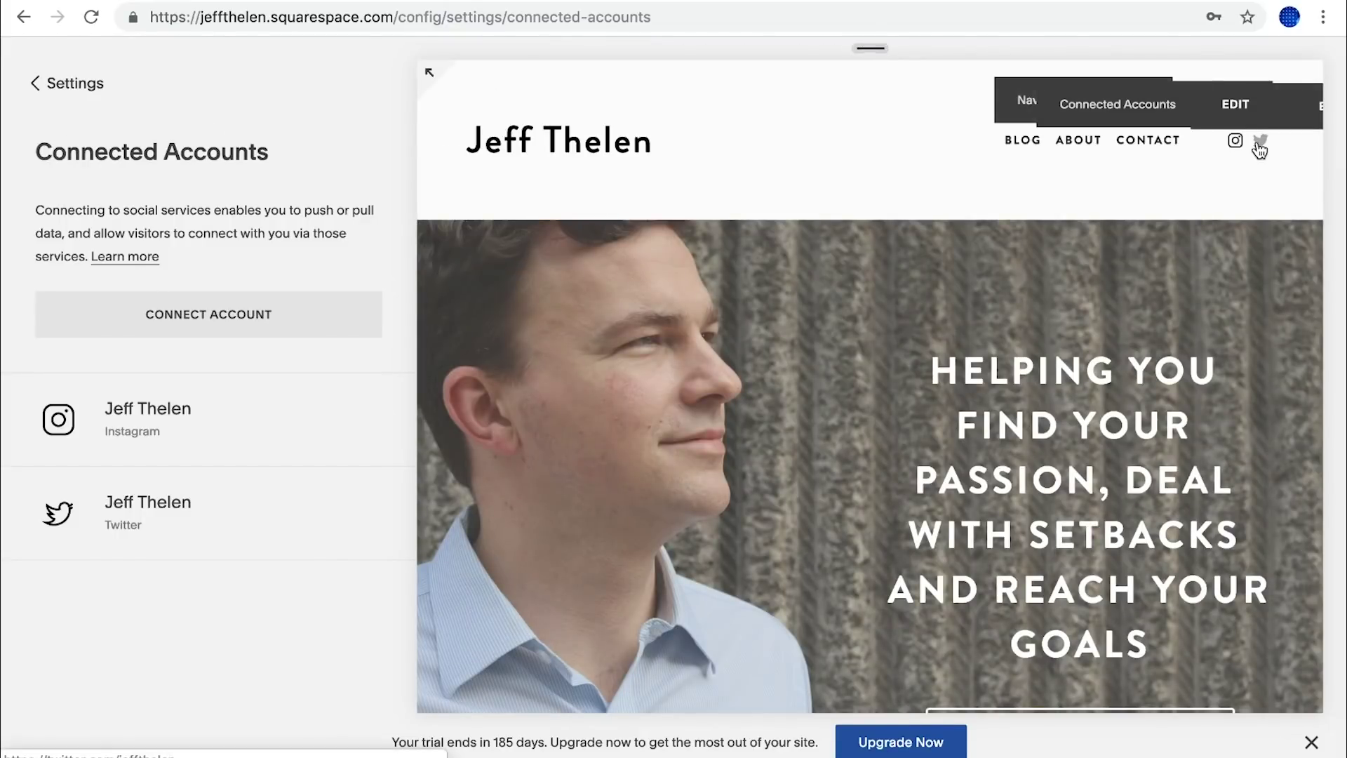
Reduce the top header's padding to 28px in the site styles and save the change.
left_click(43, 82)
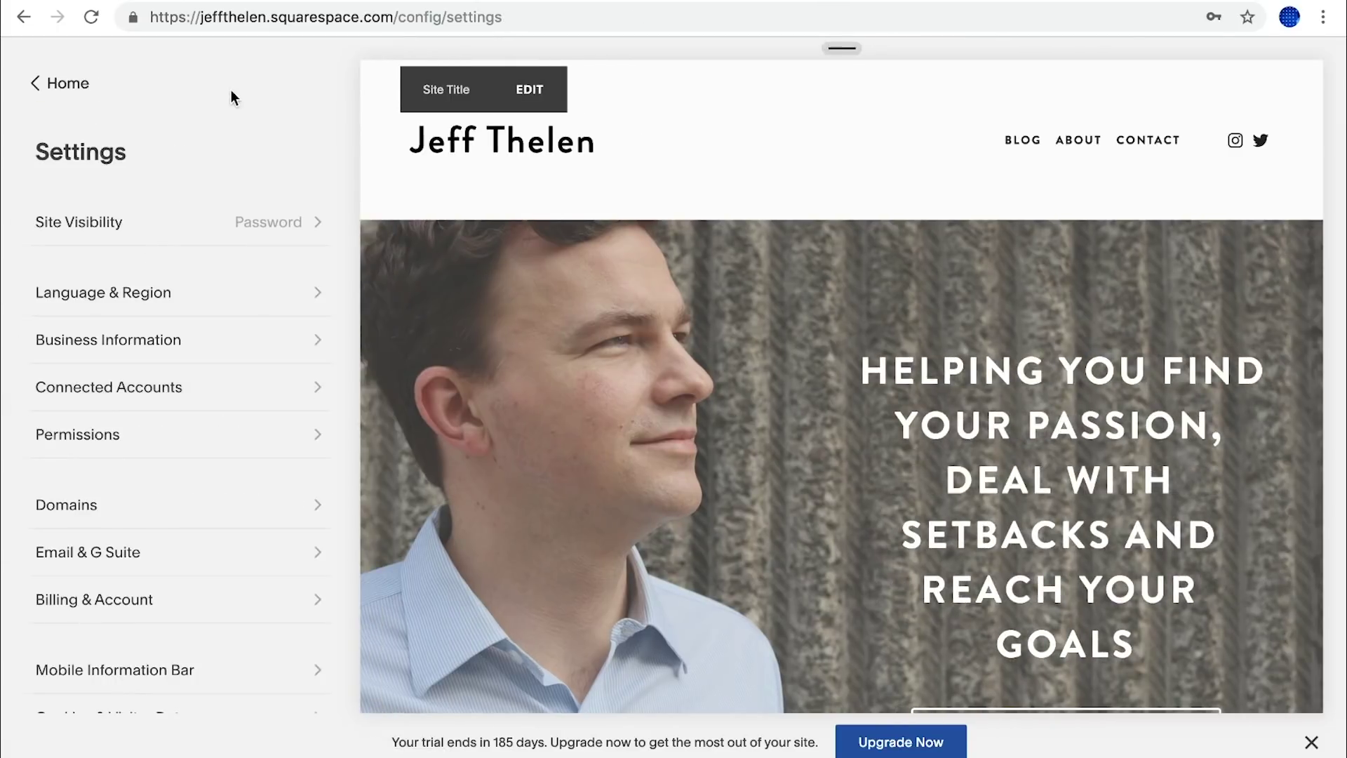
left_click(39, 85)
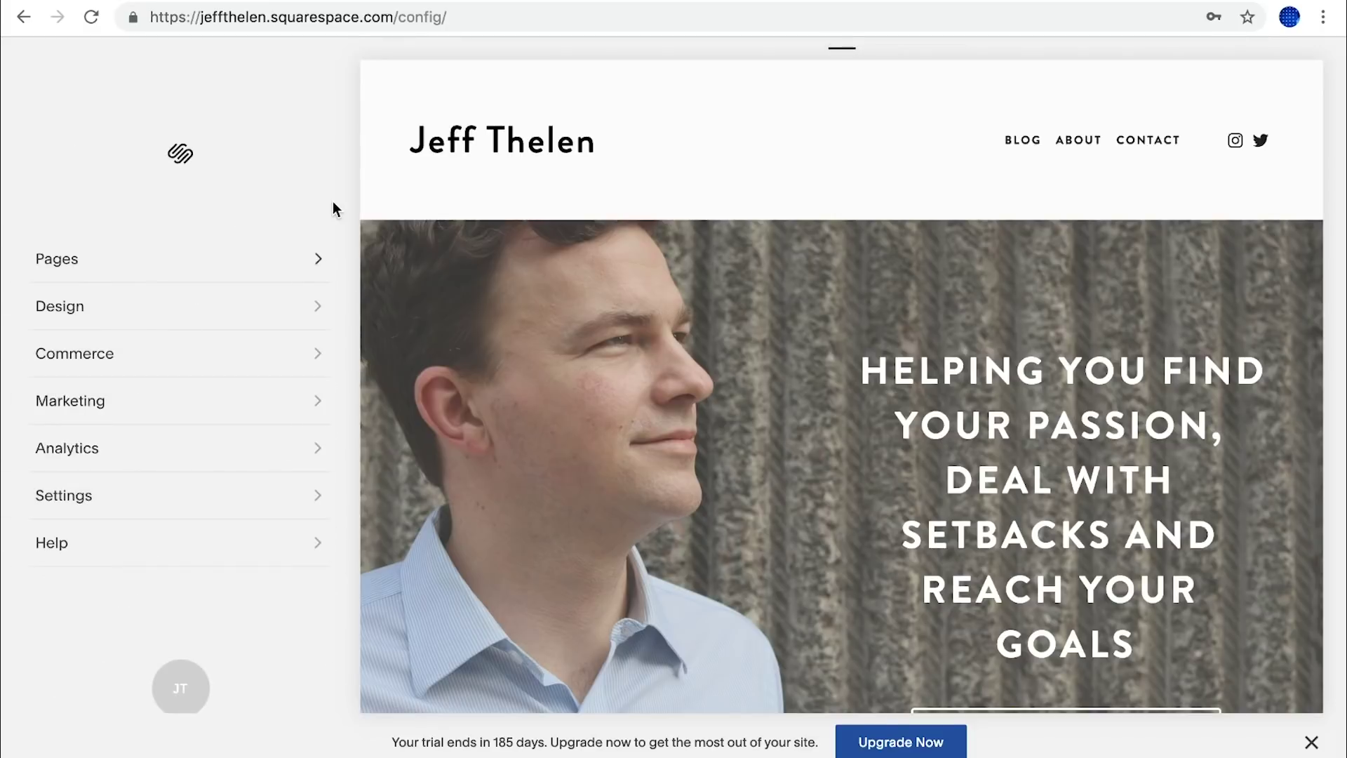
left_click(220, 309)
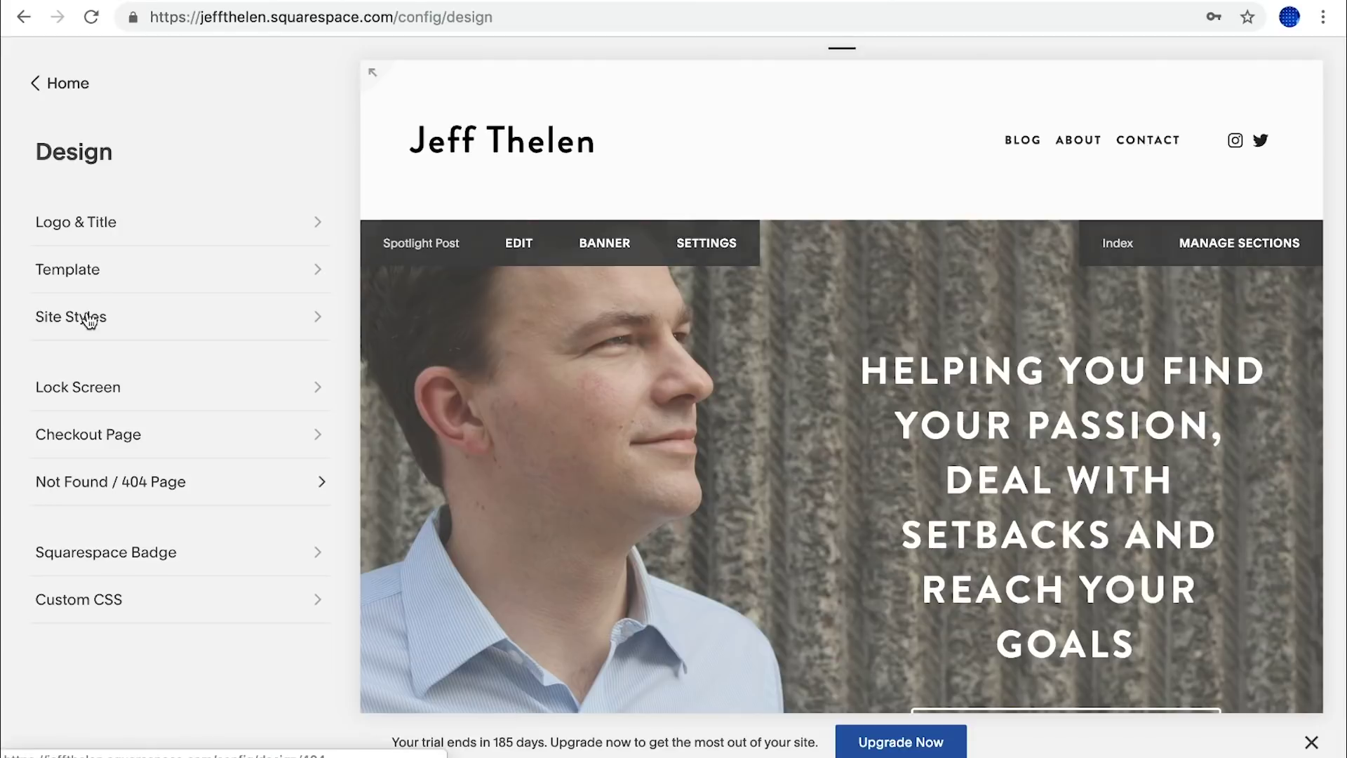
left_click(239, 327)
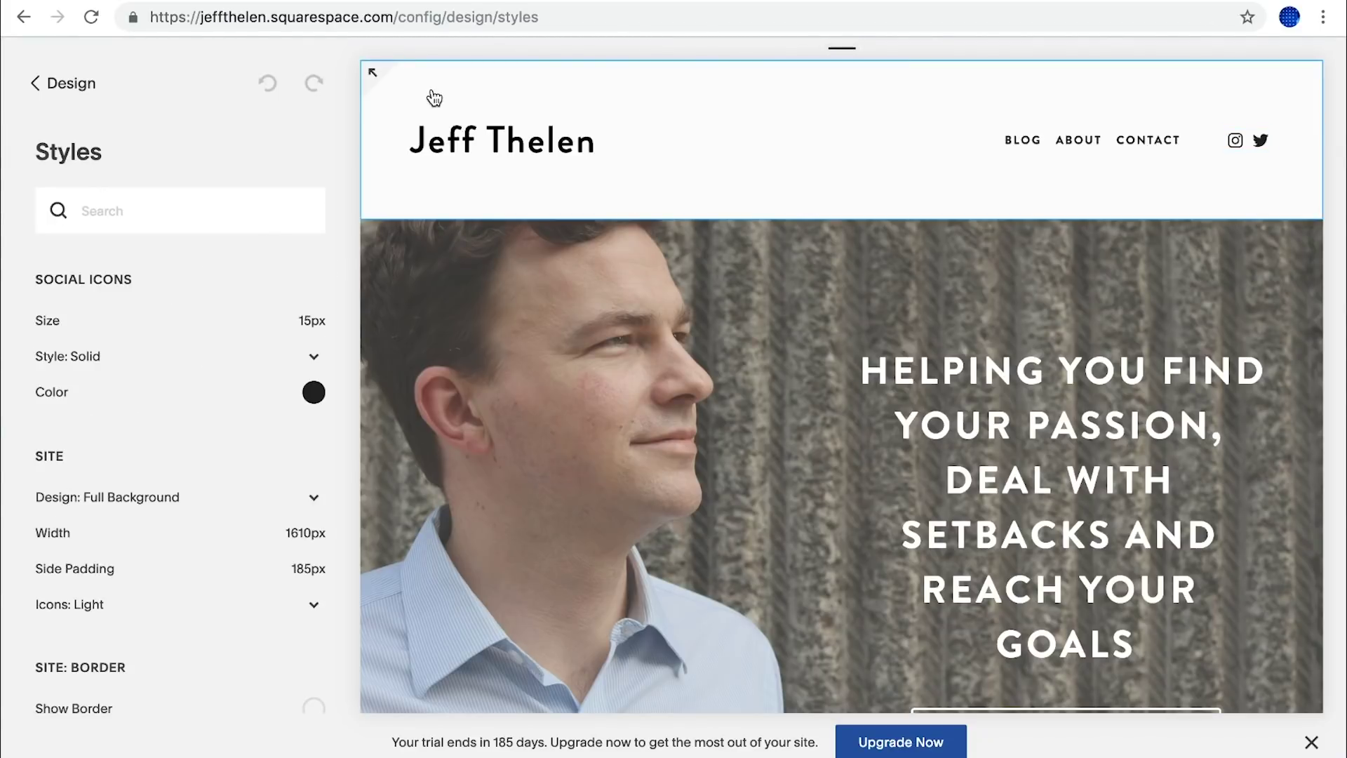
left_click(473, 101)
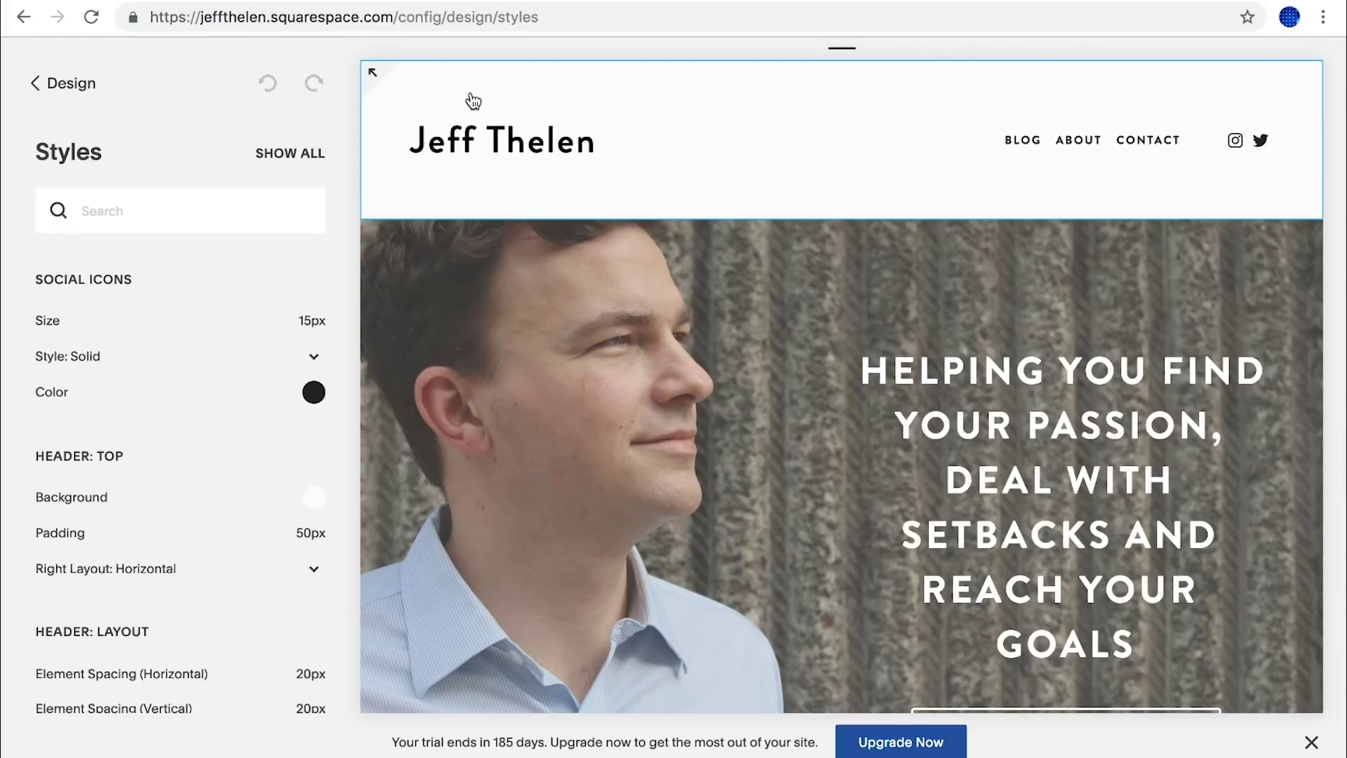
mouse_move(289, 531)
left_click_drag(136, 532, 96, 533)
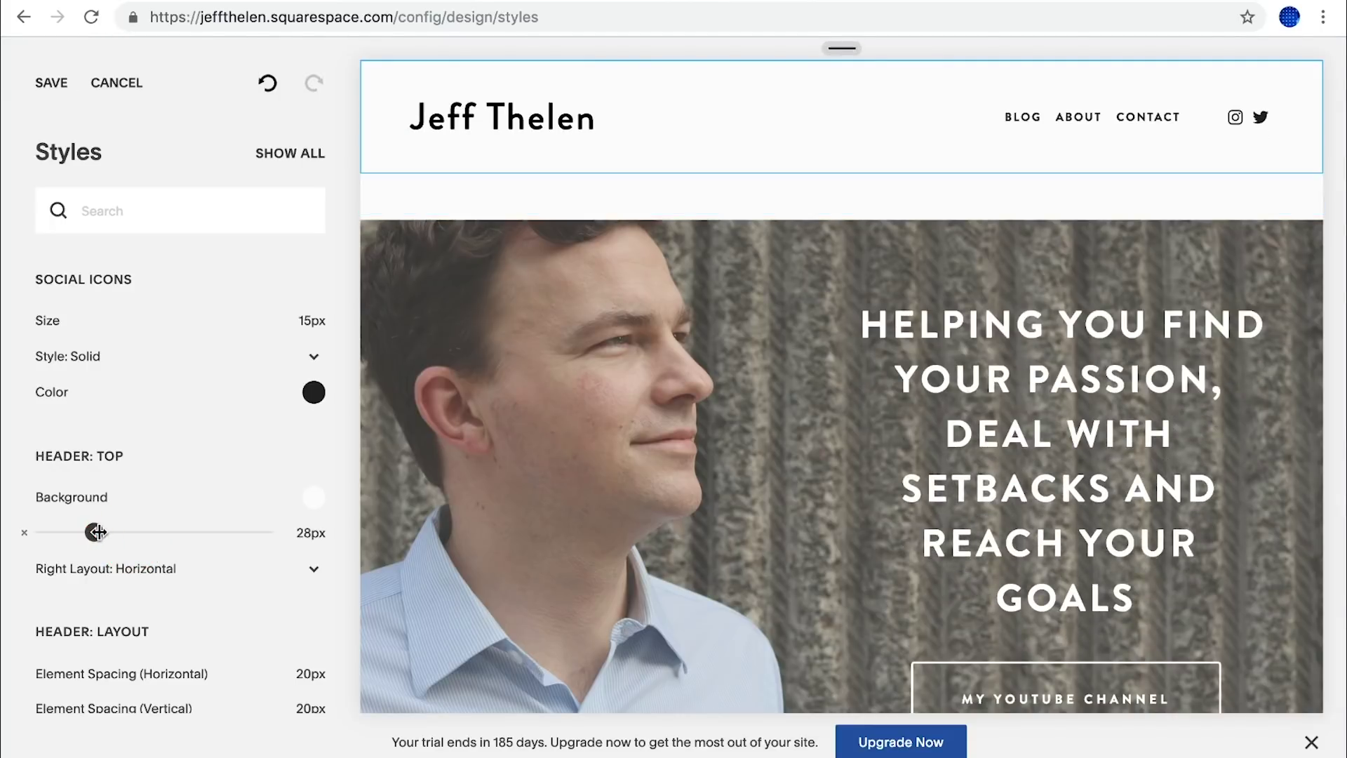
left_click(47, 80)
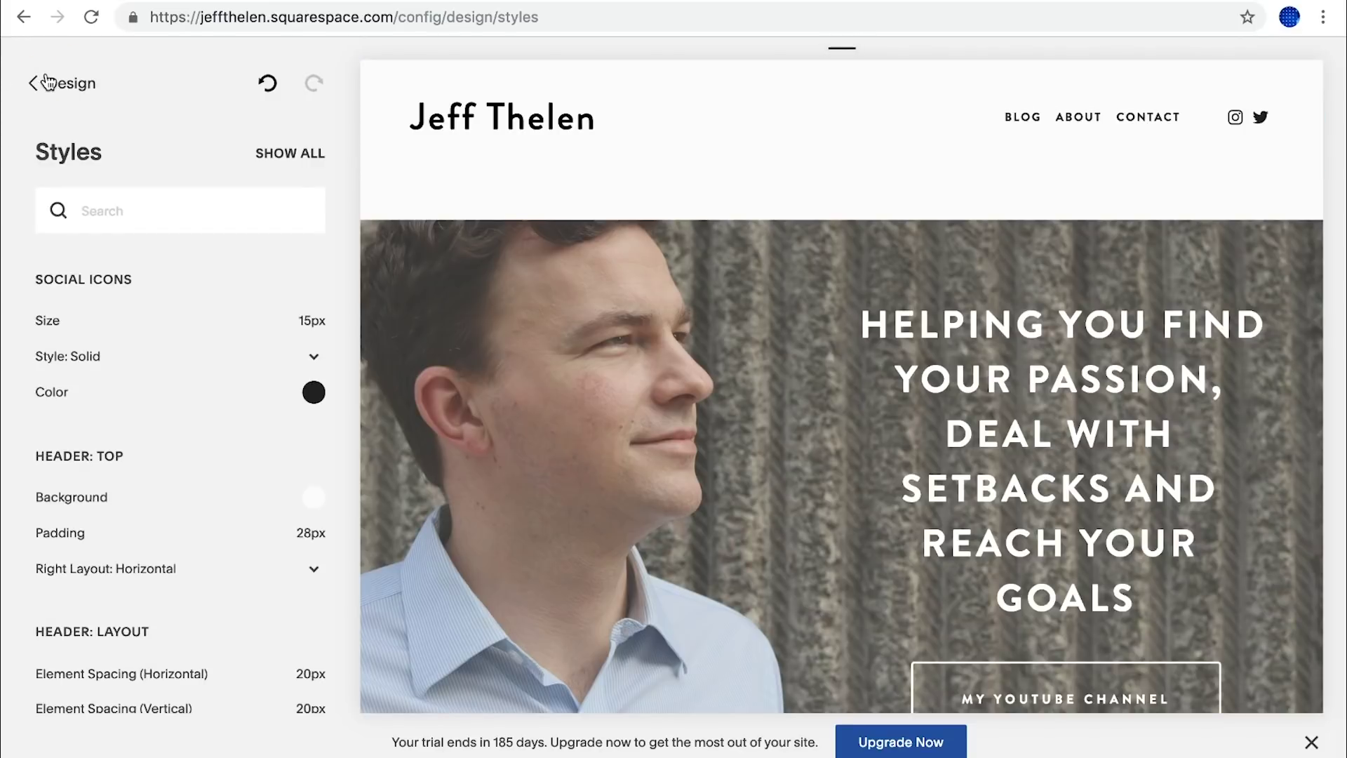
Reopen the site styles and filter them by "font".
left_click(46, 82)
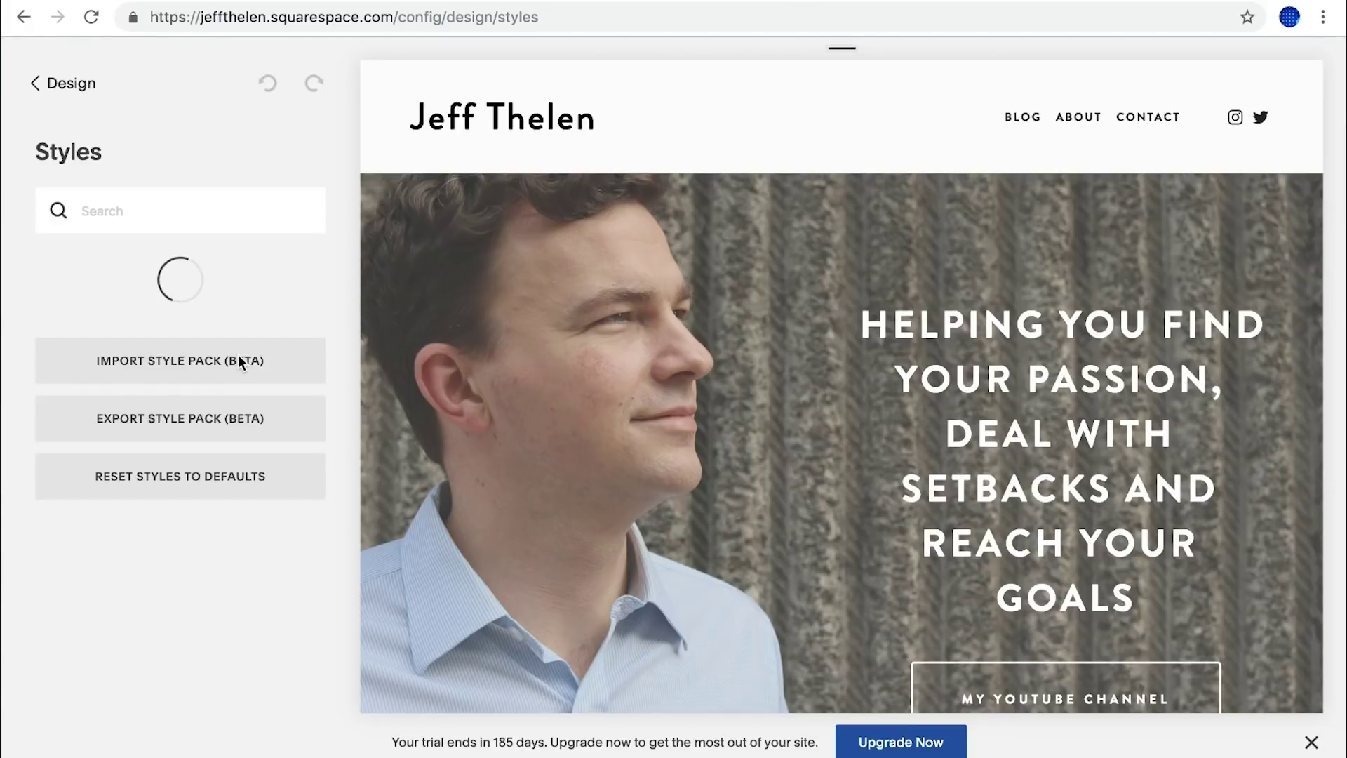
left_click(159, 212)
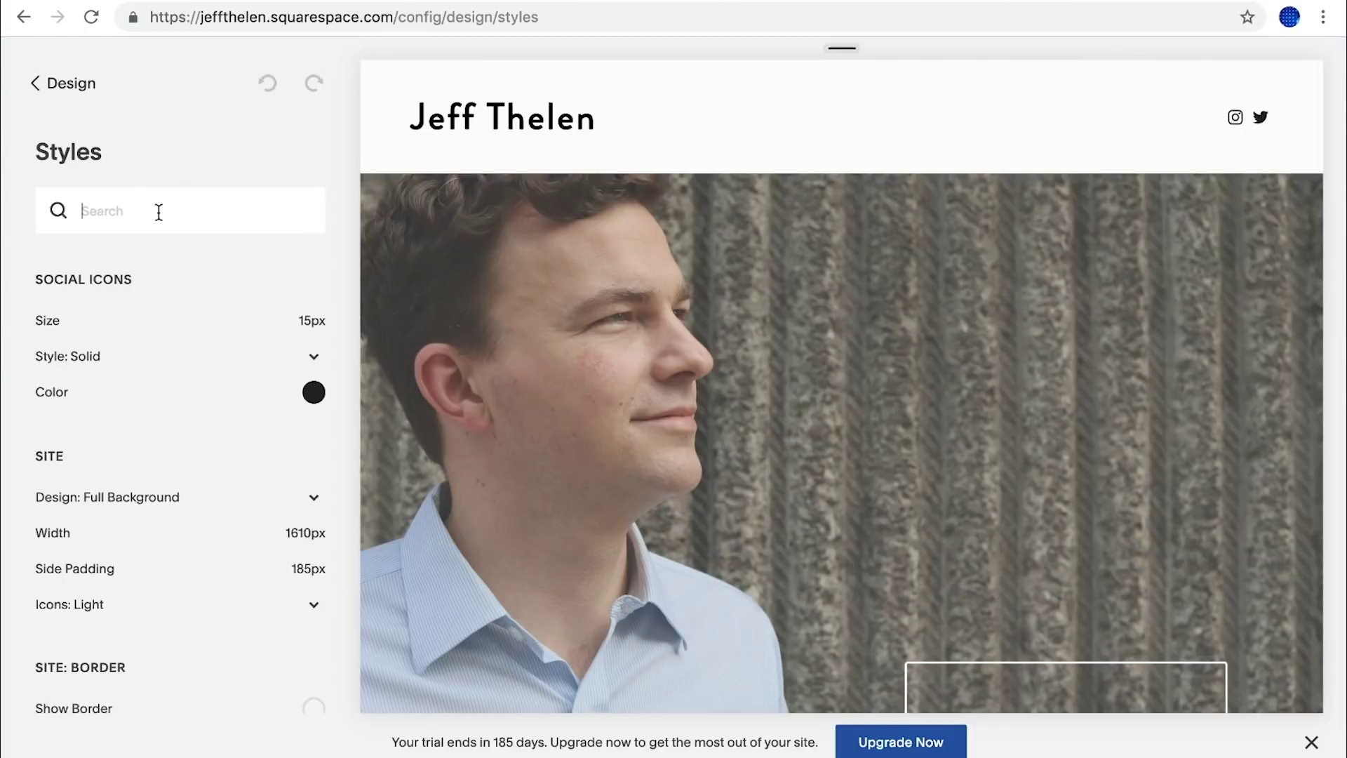
type("fonts")
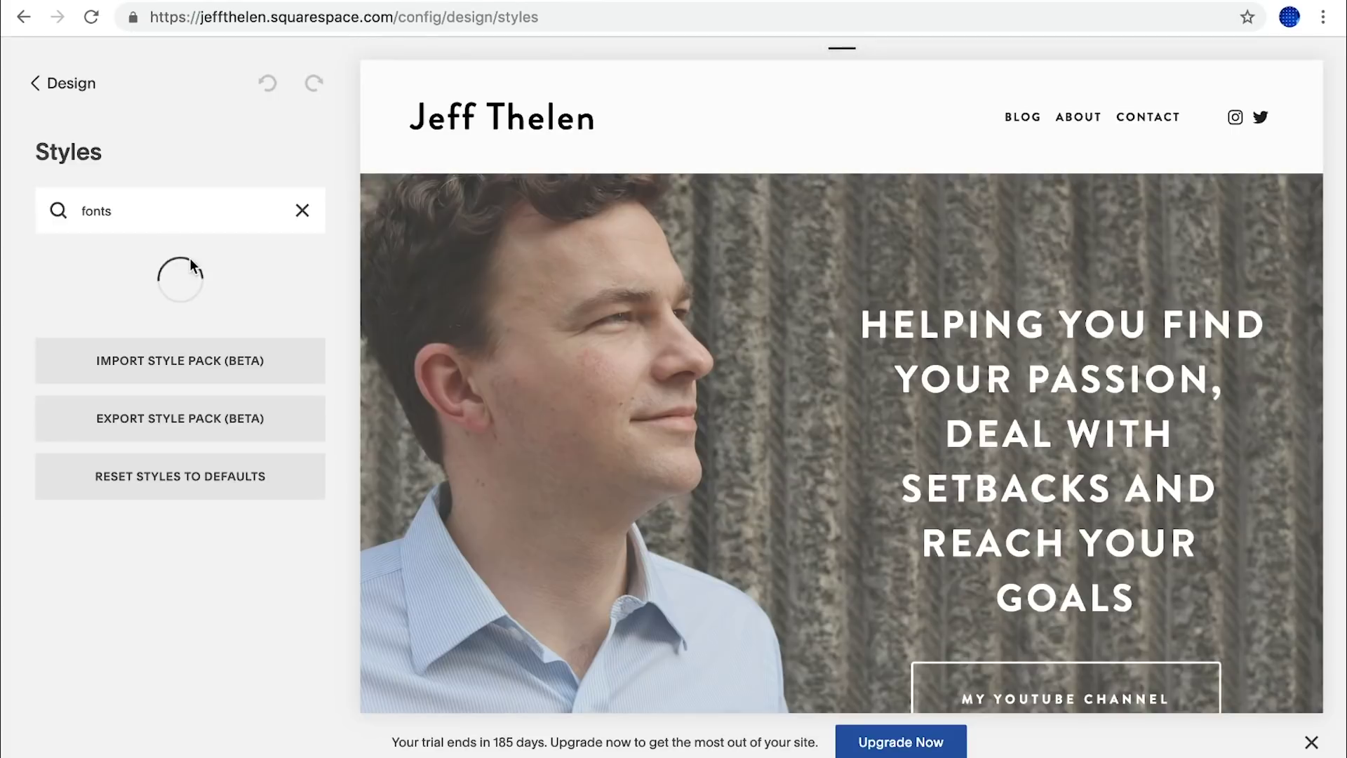
key("BackSpace")
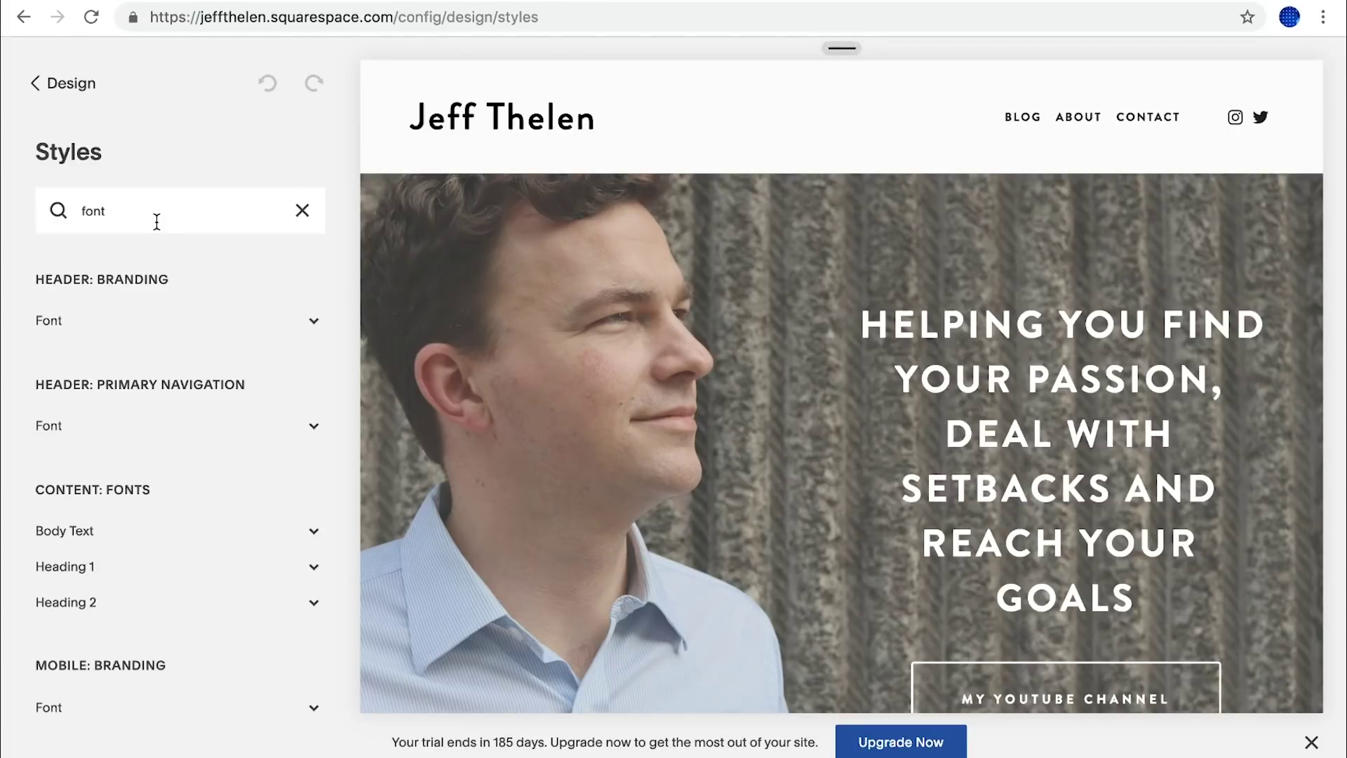
Change the header branding font of the site title to Maven Pro.
left_click(312, 322)
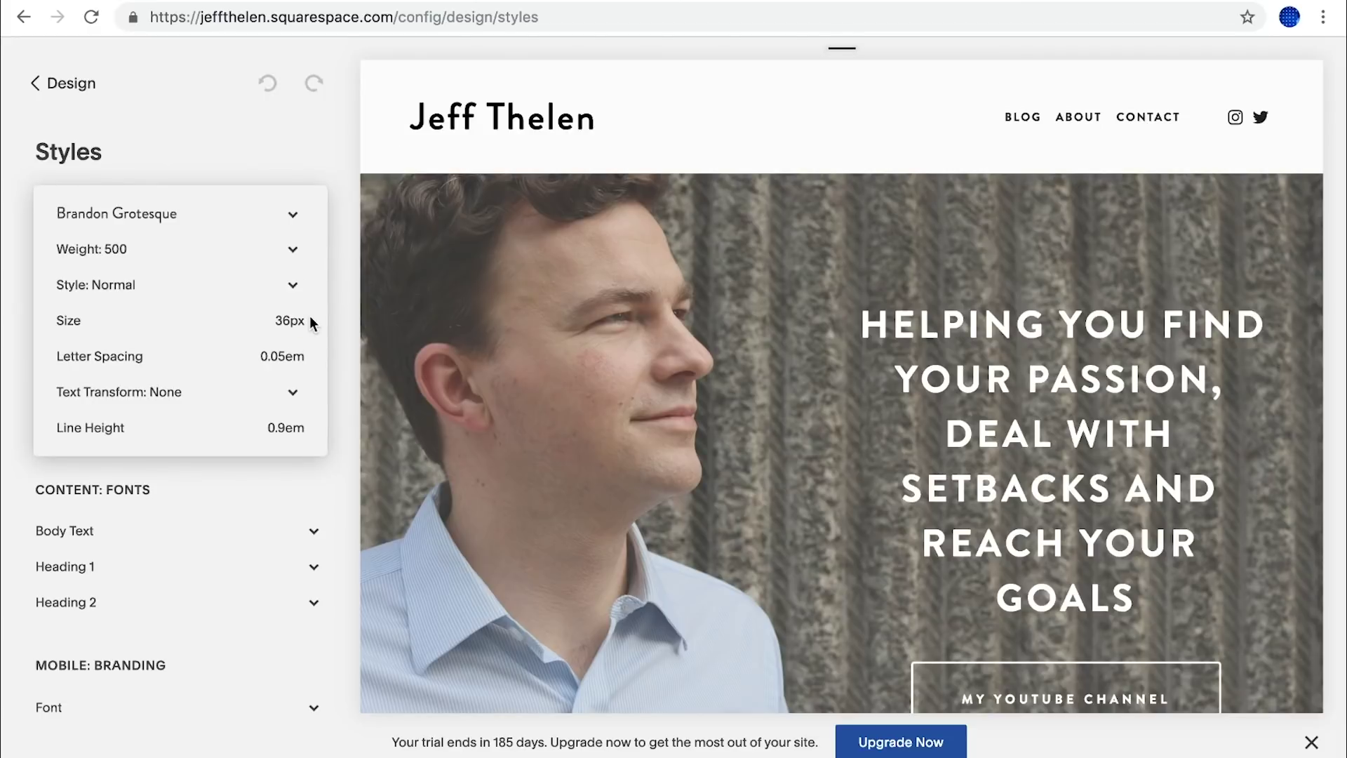
left_click(294, 218)
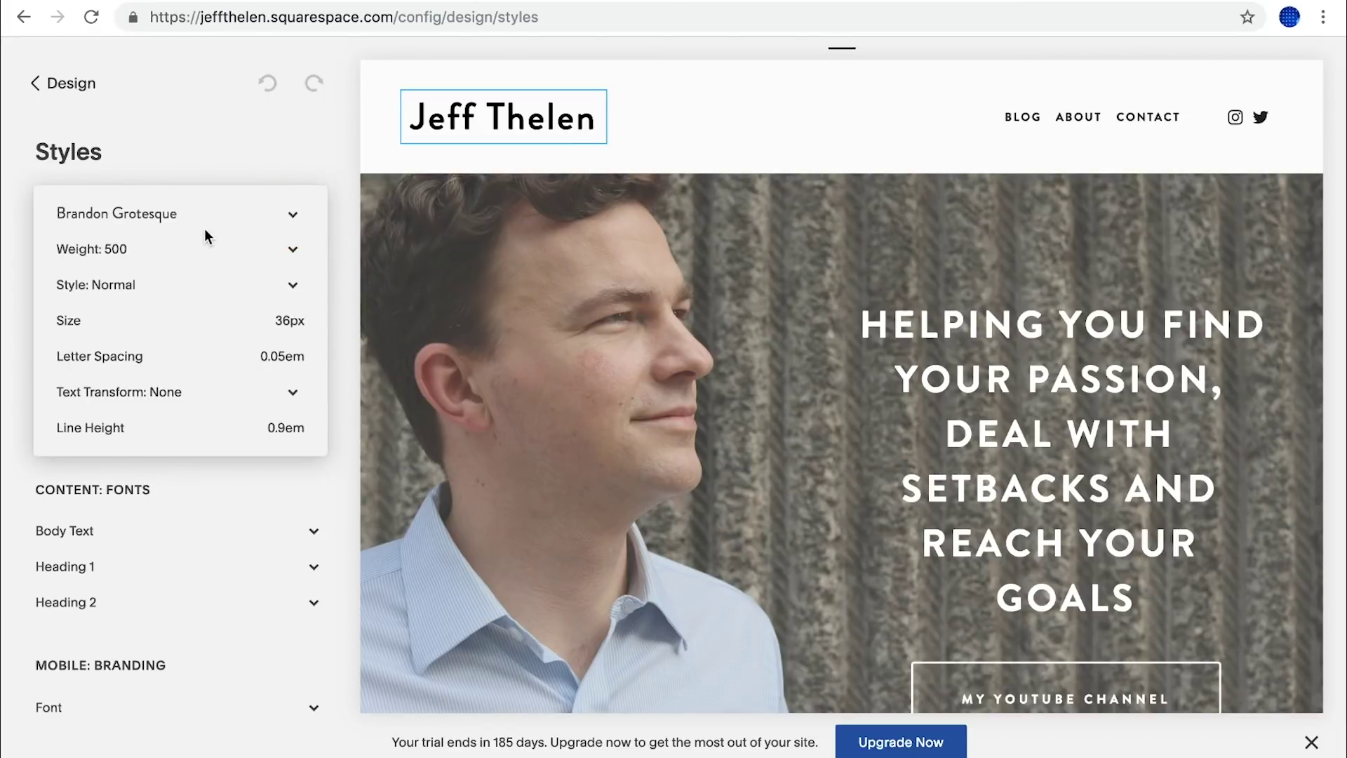
left_click(153, 81)
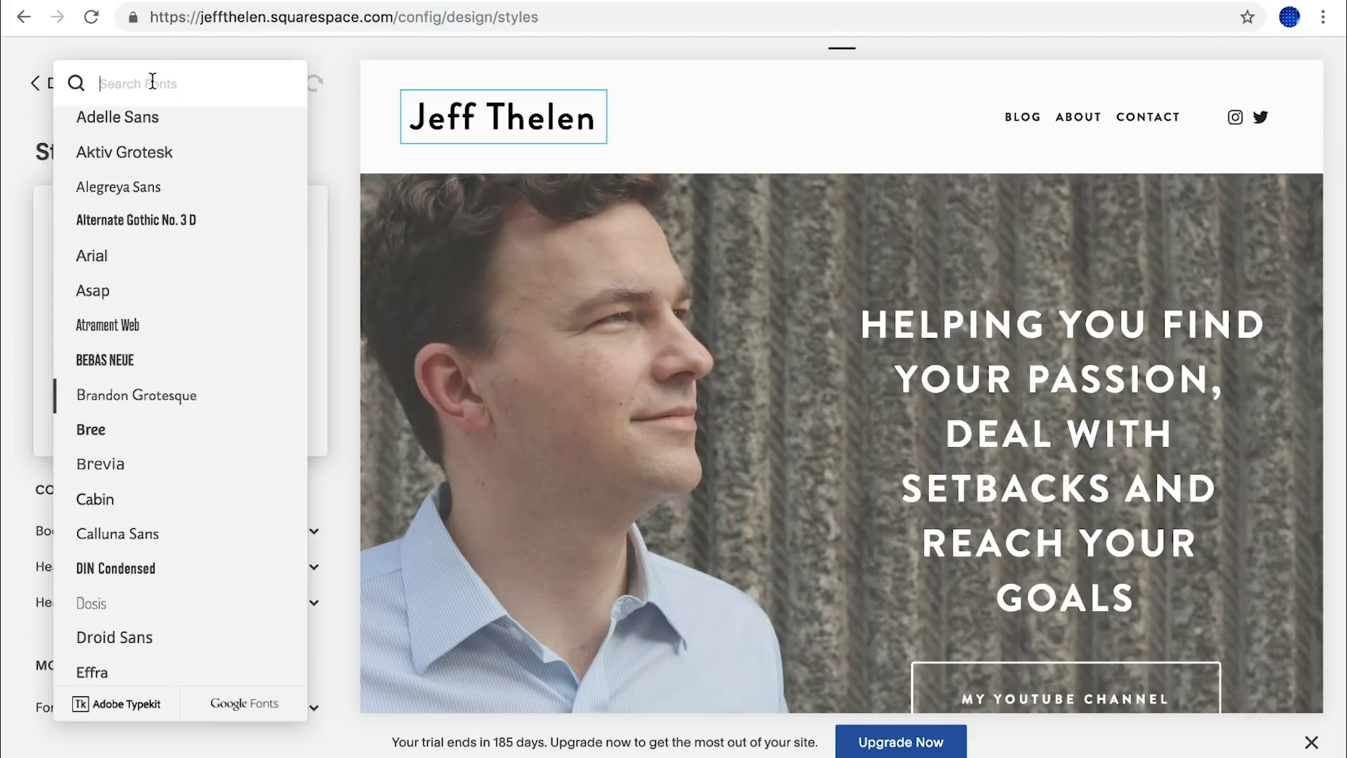
type("ma")
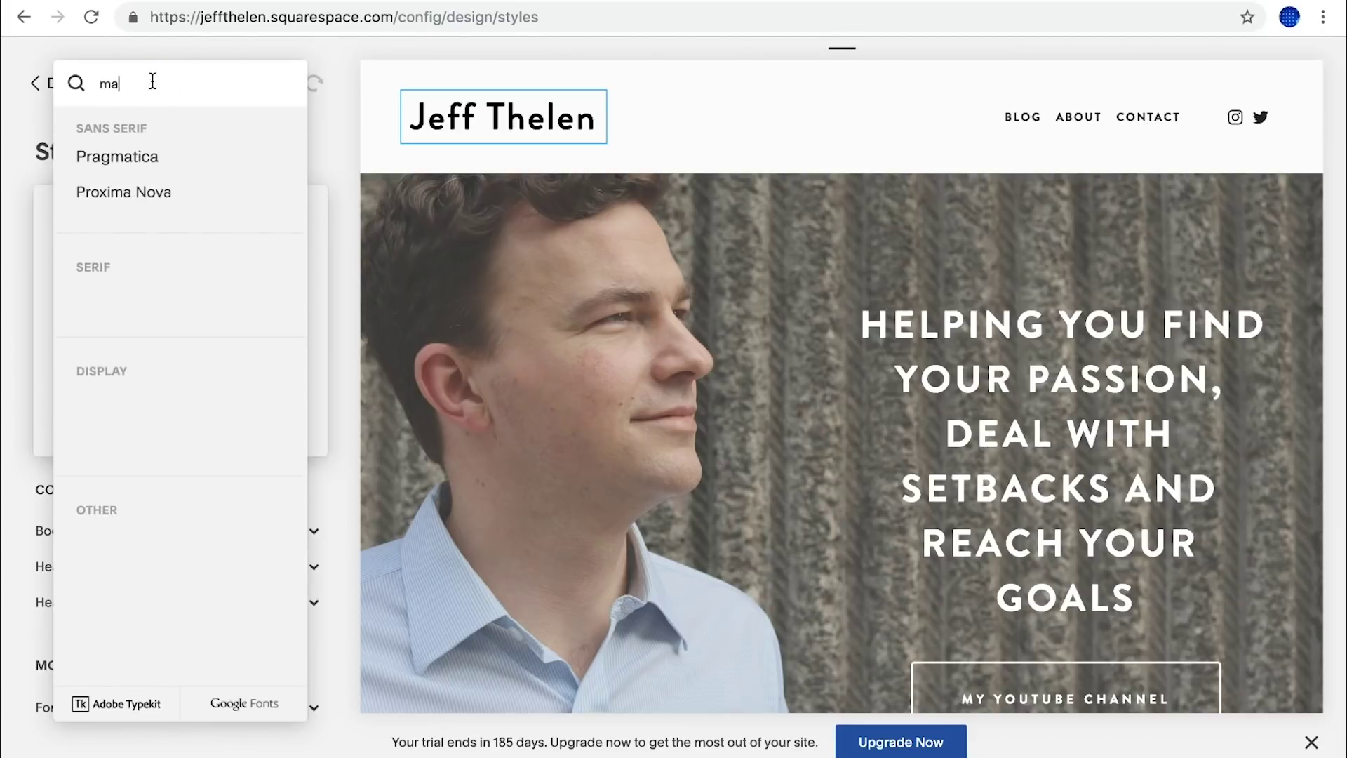
key("BackSpace")
type("ave")
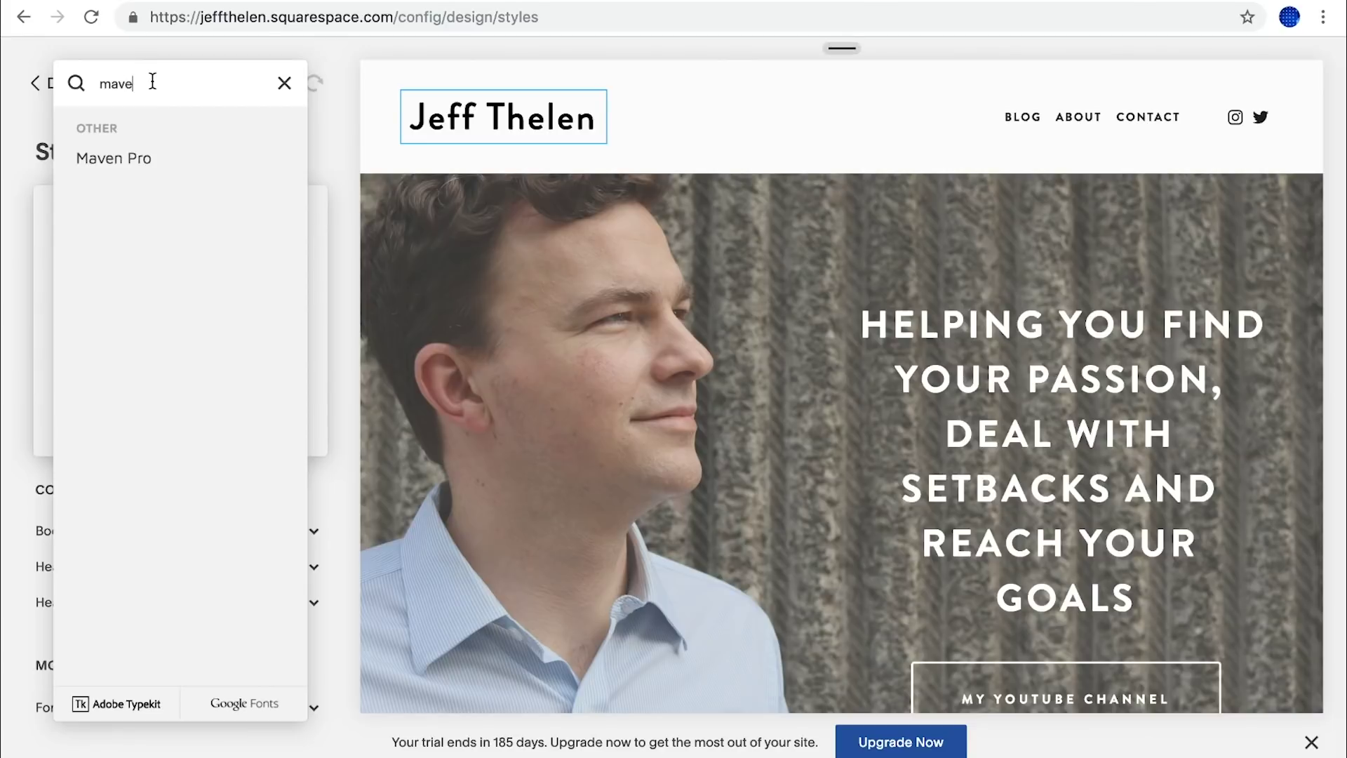
left_click(100, 157)
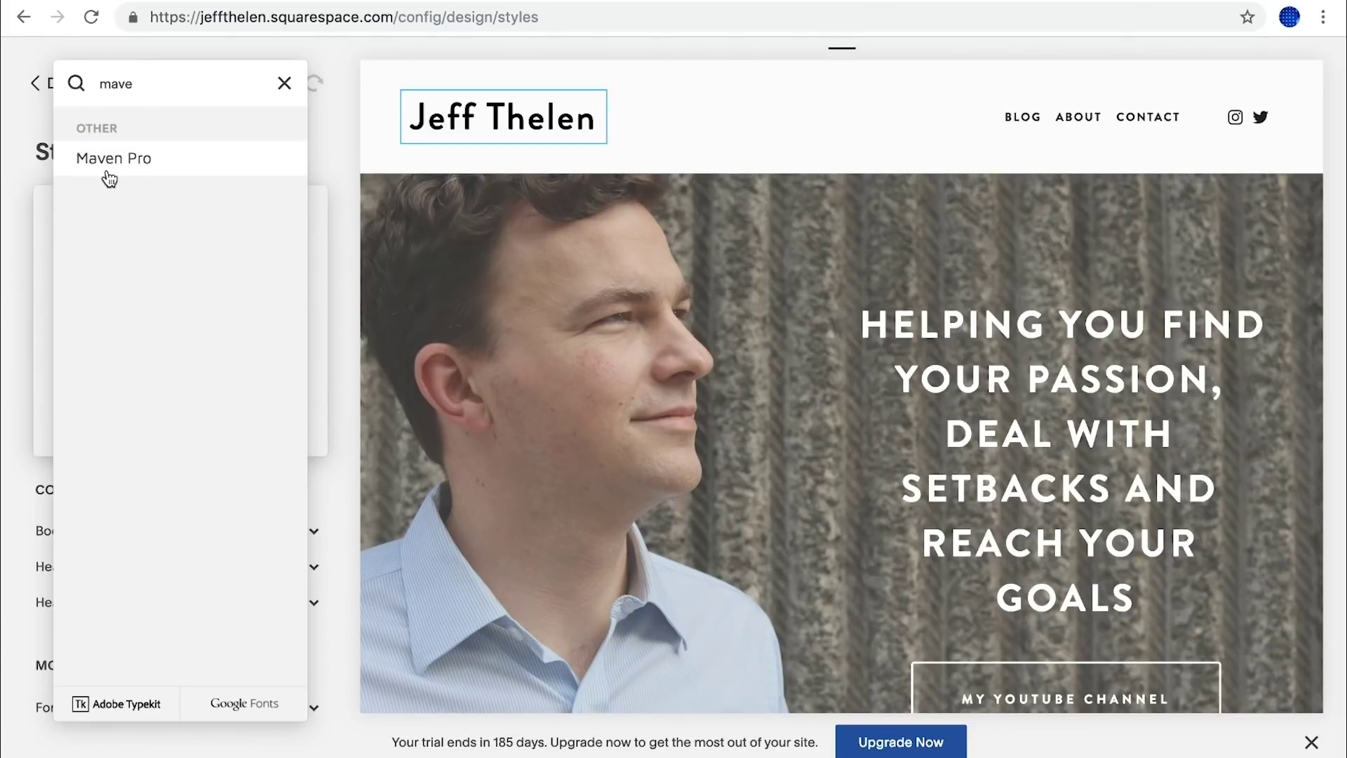
left_click(345, 300)
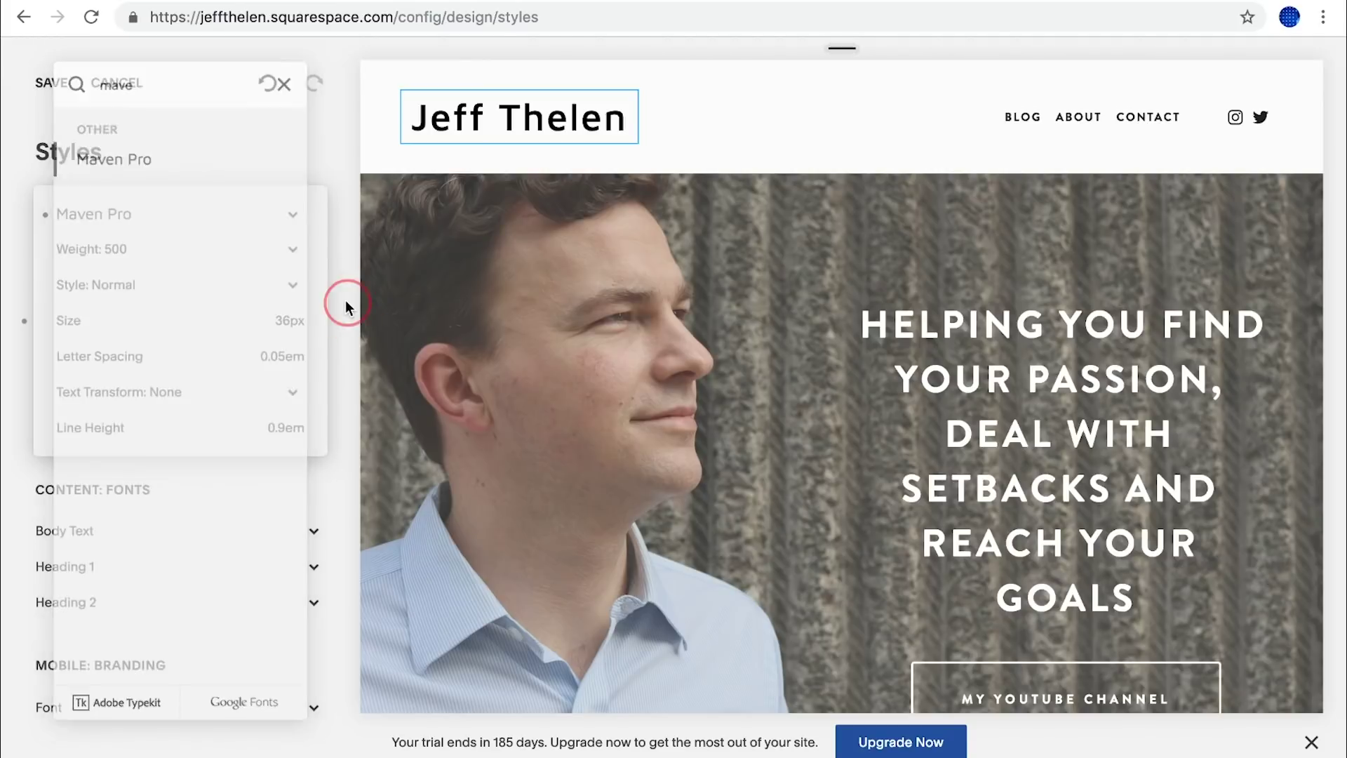
left_click(351, 242)
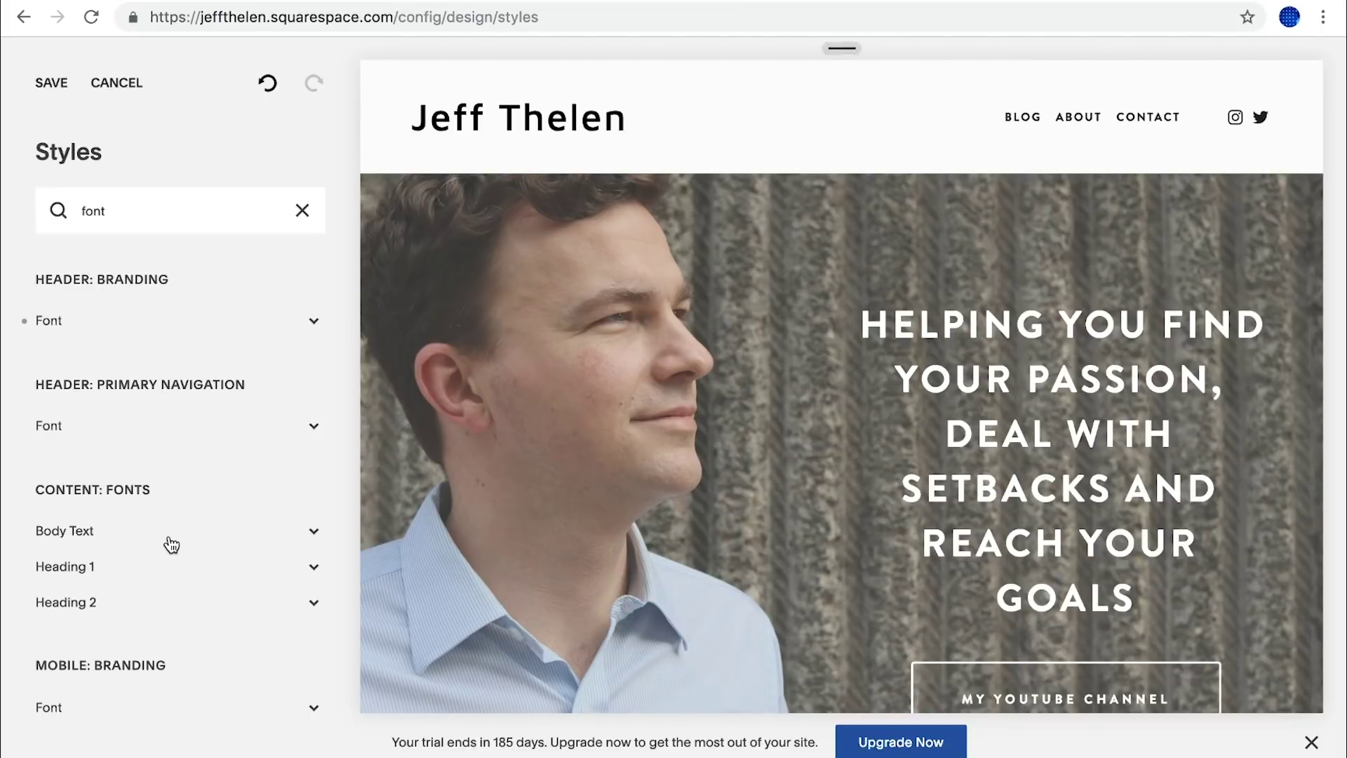
Change the primary navigation, body text, Heading 1 and Heading 2 fonts to Maven Pro.
scroll(171, 544, "down", 3)
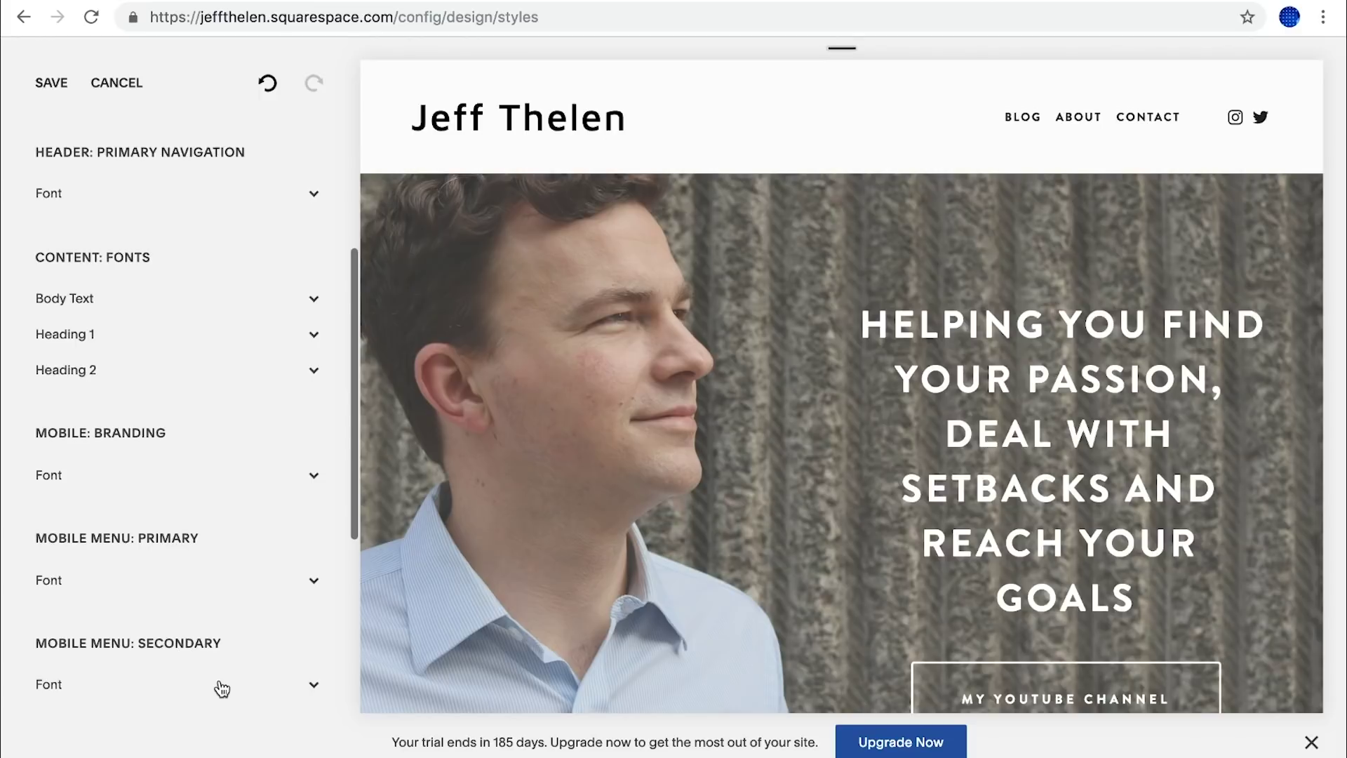
scroll(221, 689, "down", 2)
scroll(179, 548, "down", 4)
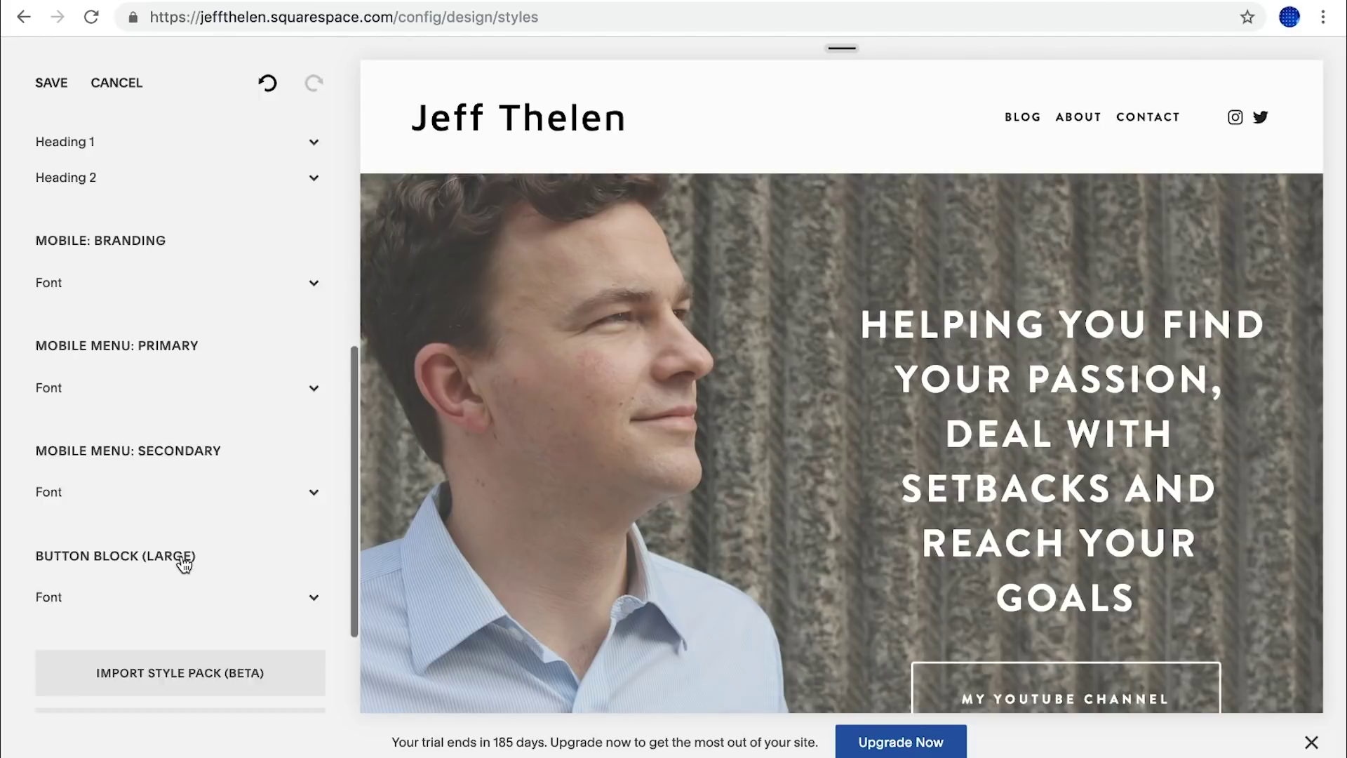
scroll(214, 510, "up", 4)
scroll(214, 510, "up", 4)
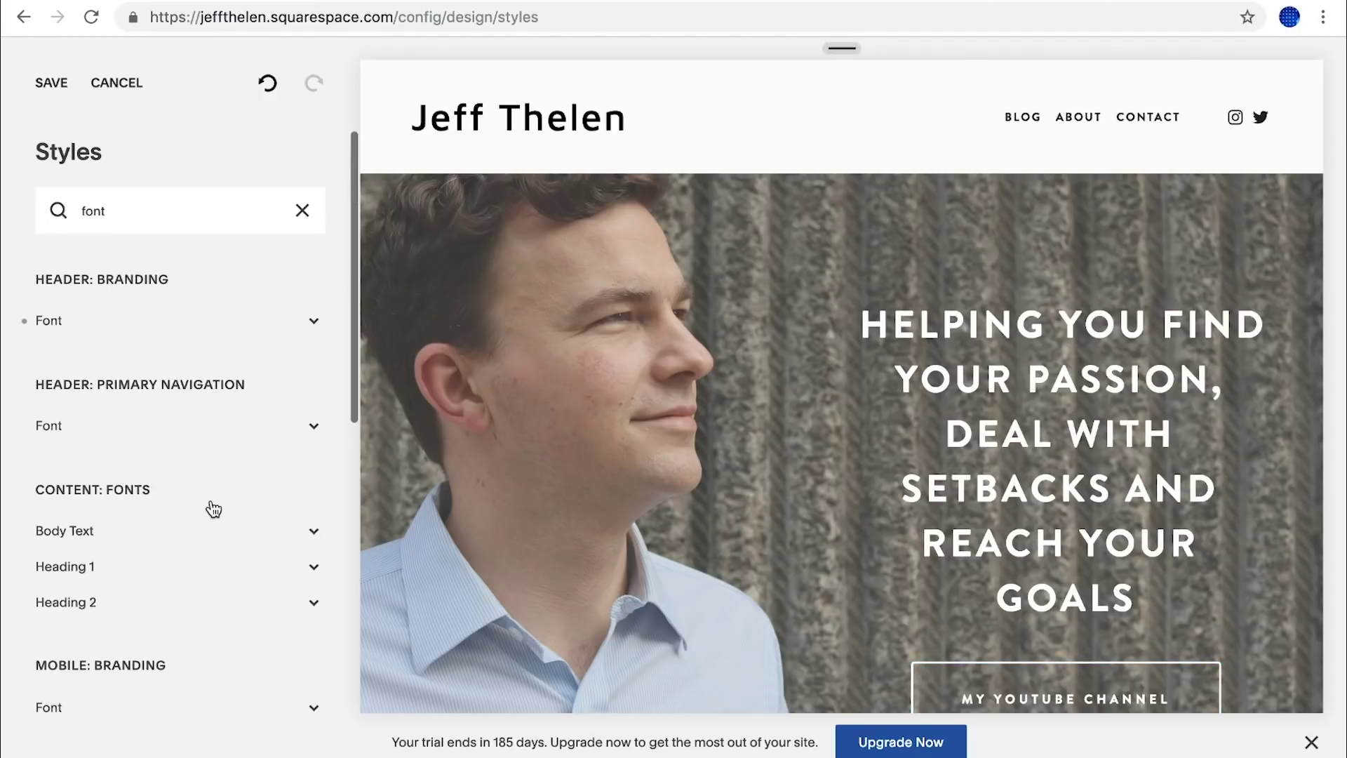
left_click(313, 429)
left_click(481, 508)
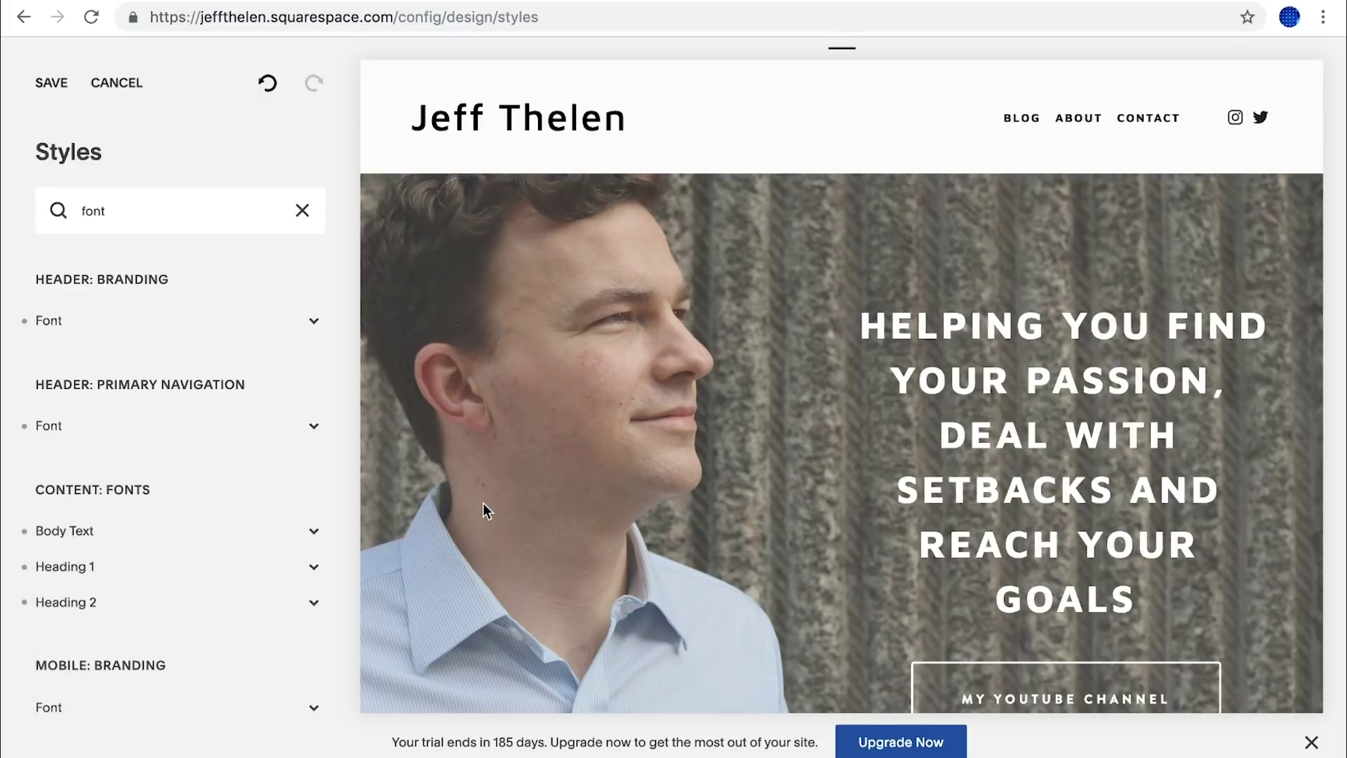
Set the Heading 2 font size to 30px, using the My Latest Articles heading as the preview.
scroll(557, 515, "down", 8)
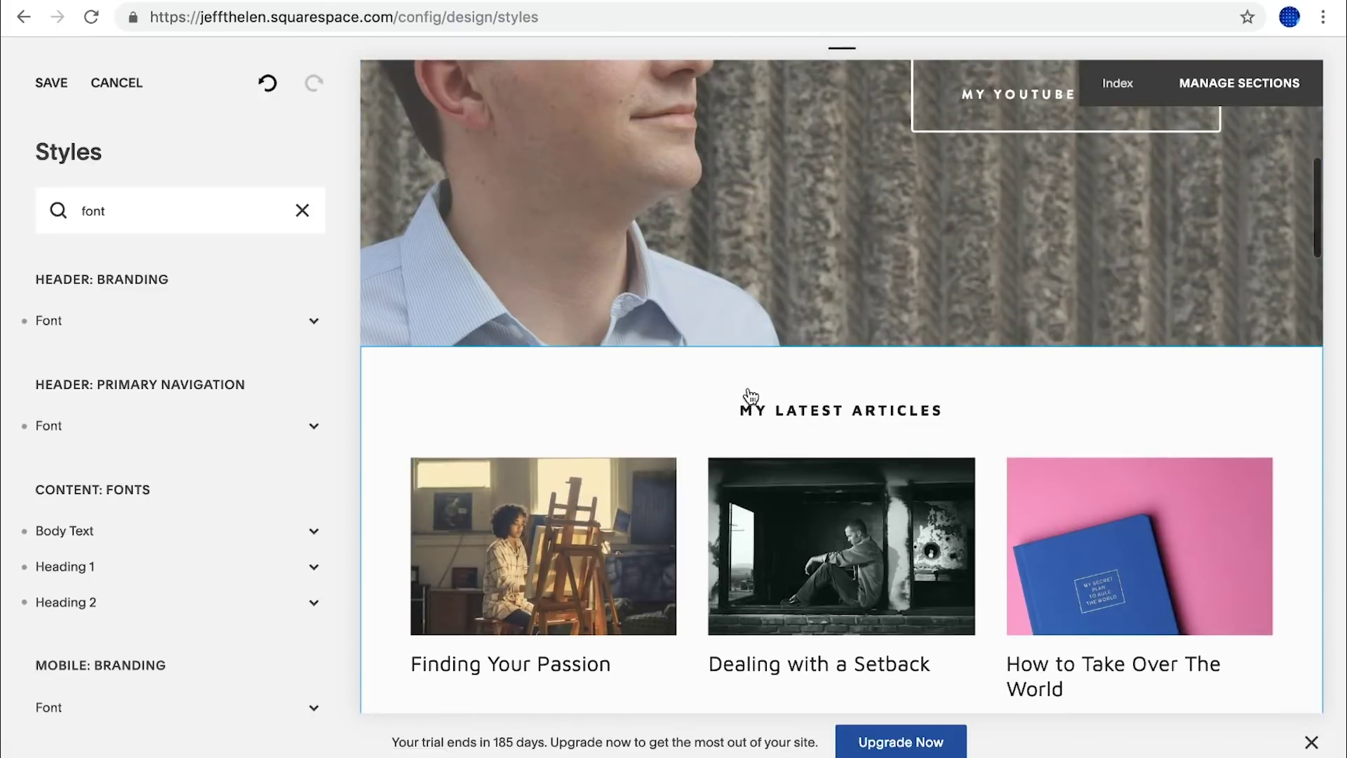
left_click(309, 598)
mouse_move(290, 604)
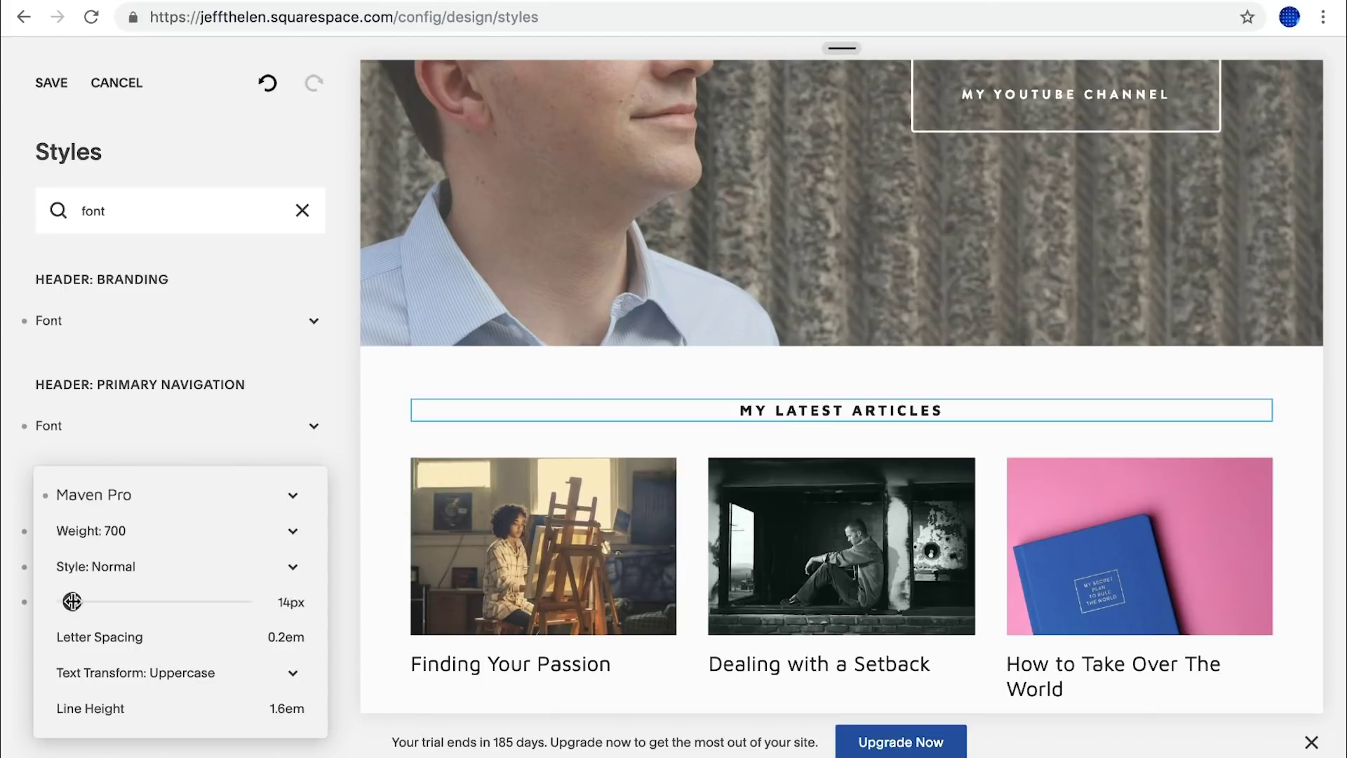
left_click(72, 601)
left_click_drag(72, 601, 99, 601)
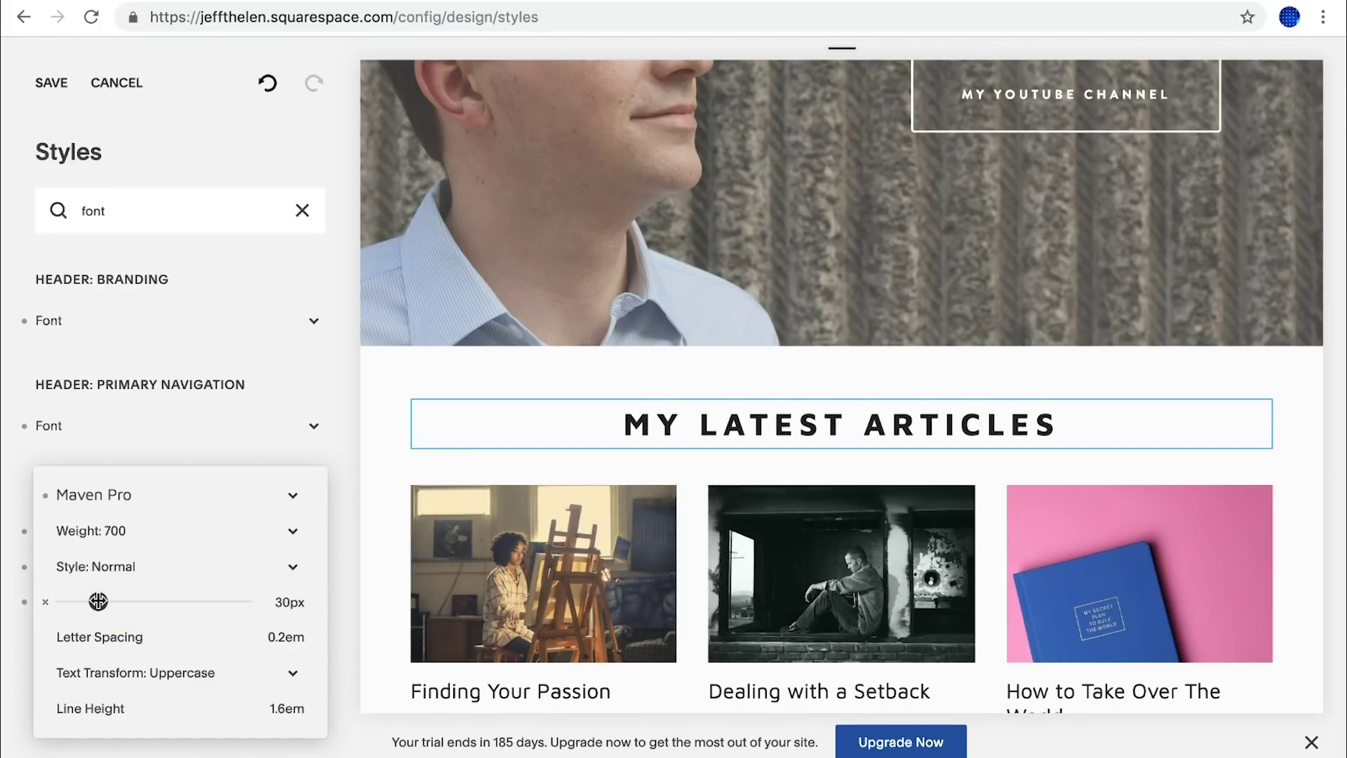
left_click(341, 567)
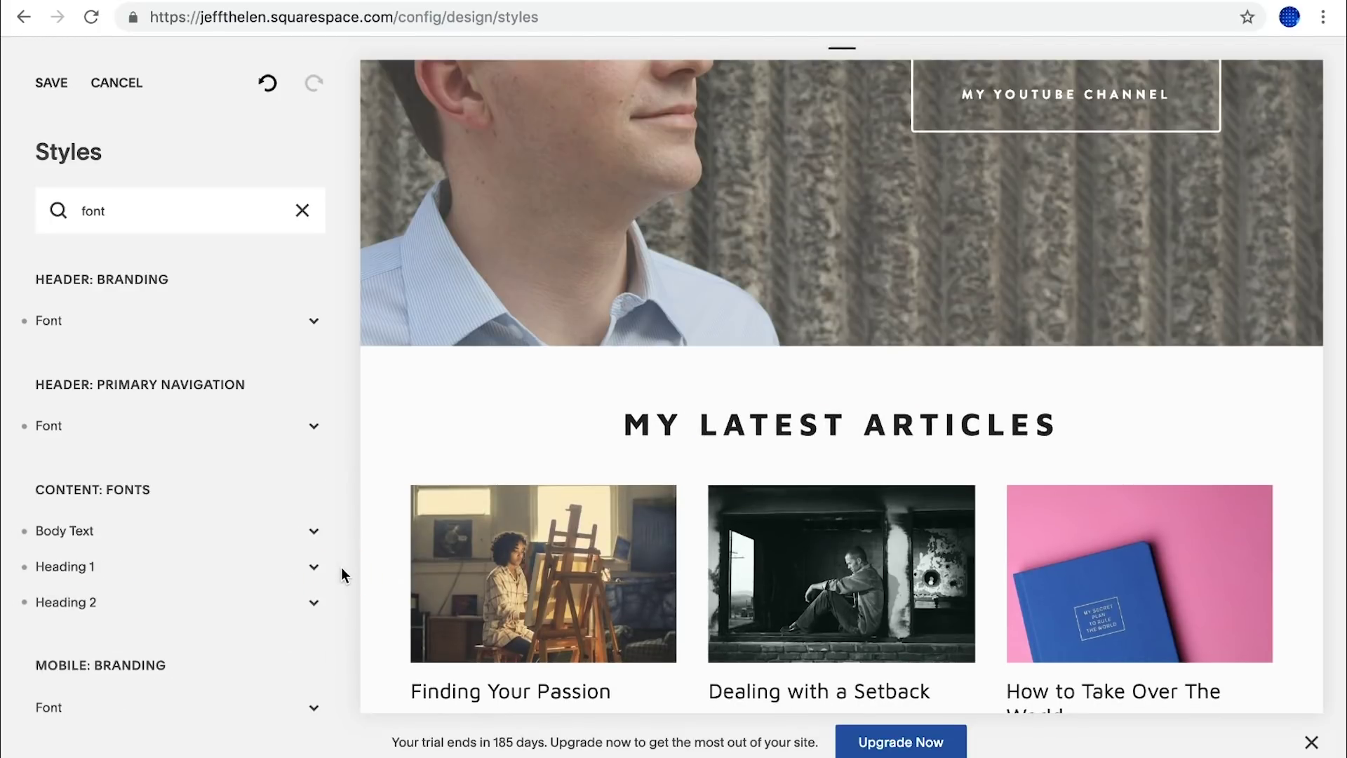
left_click(120, 602)
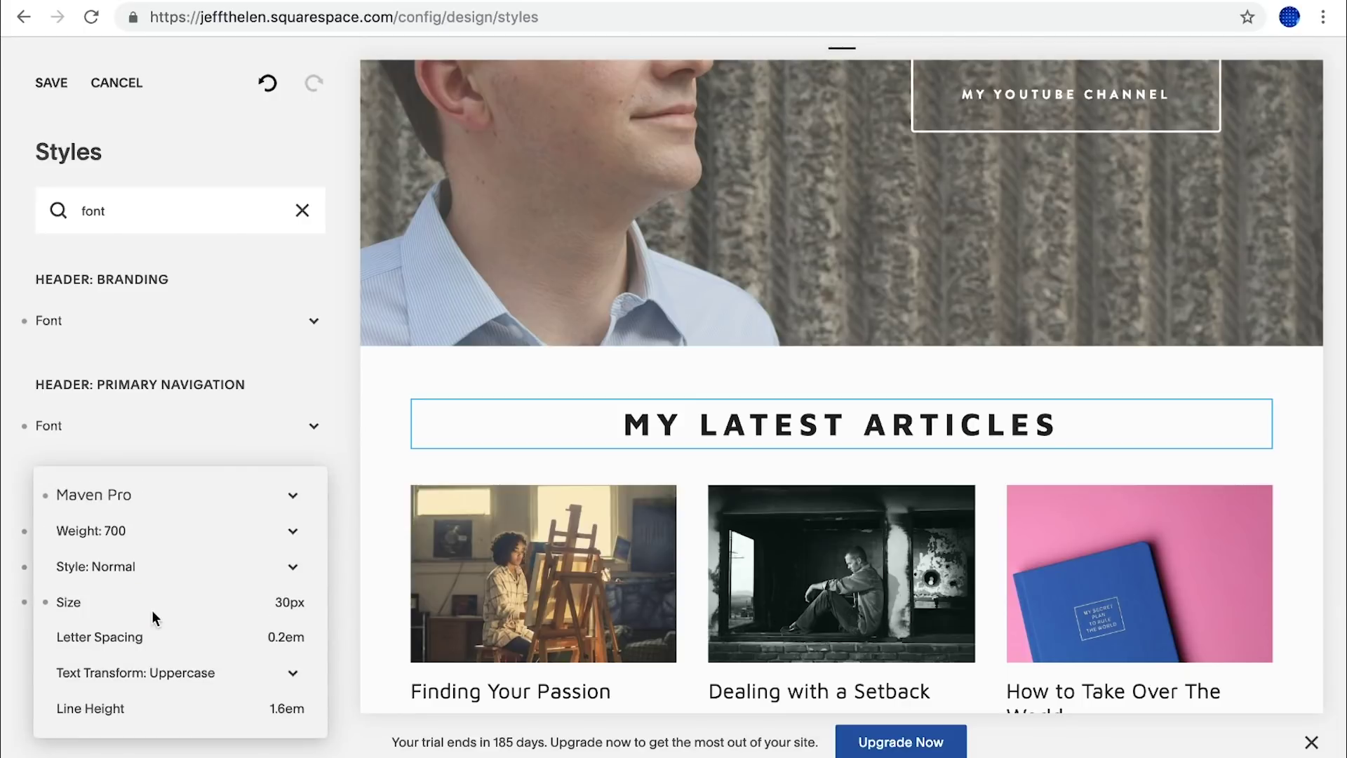
left_click(335, 595)
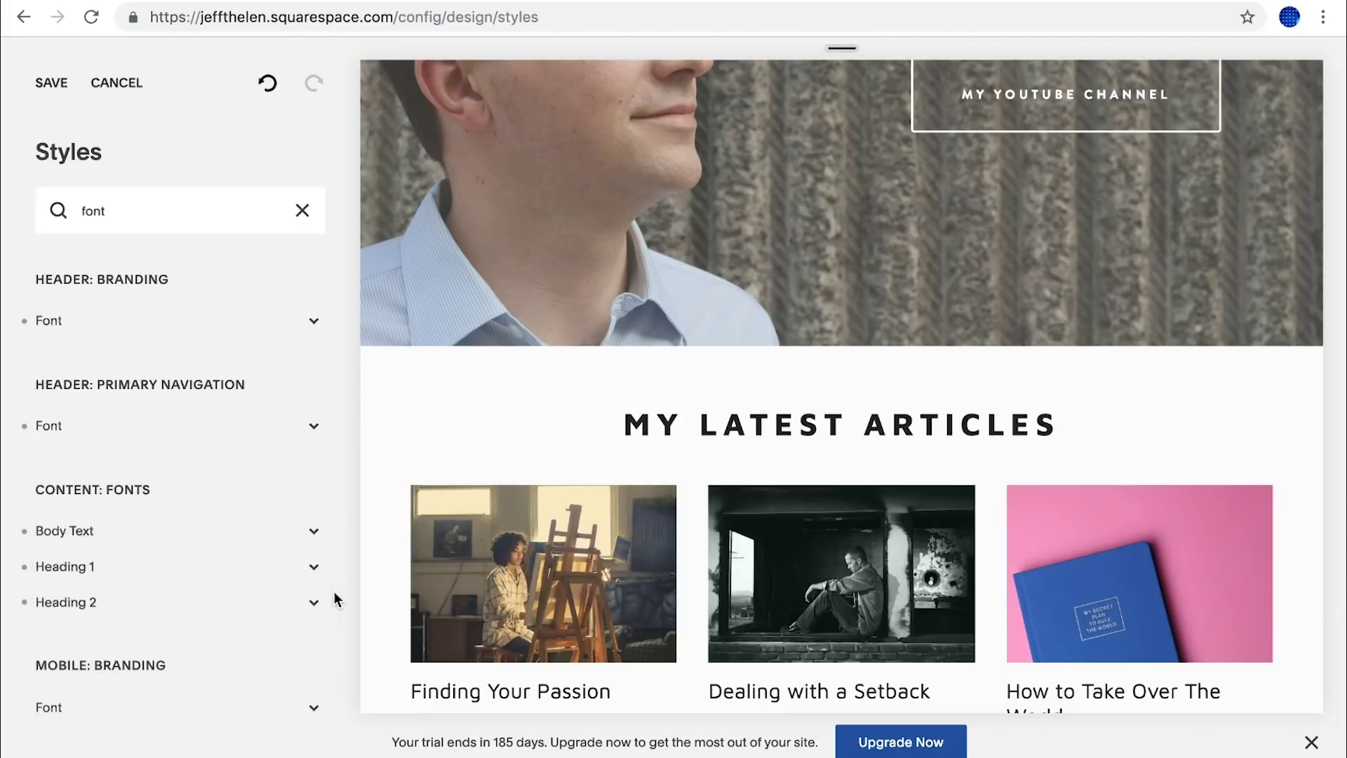
Change the large button block's font to Maven Pro and save the style changes.
scroll(335, 600, "down", 6)
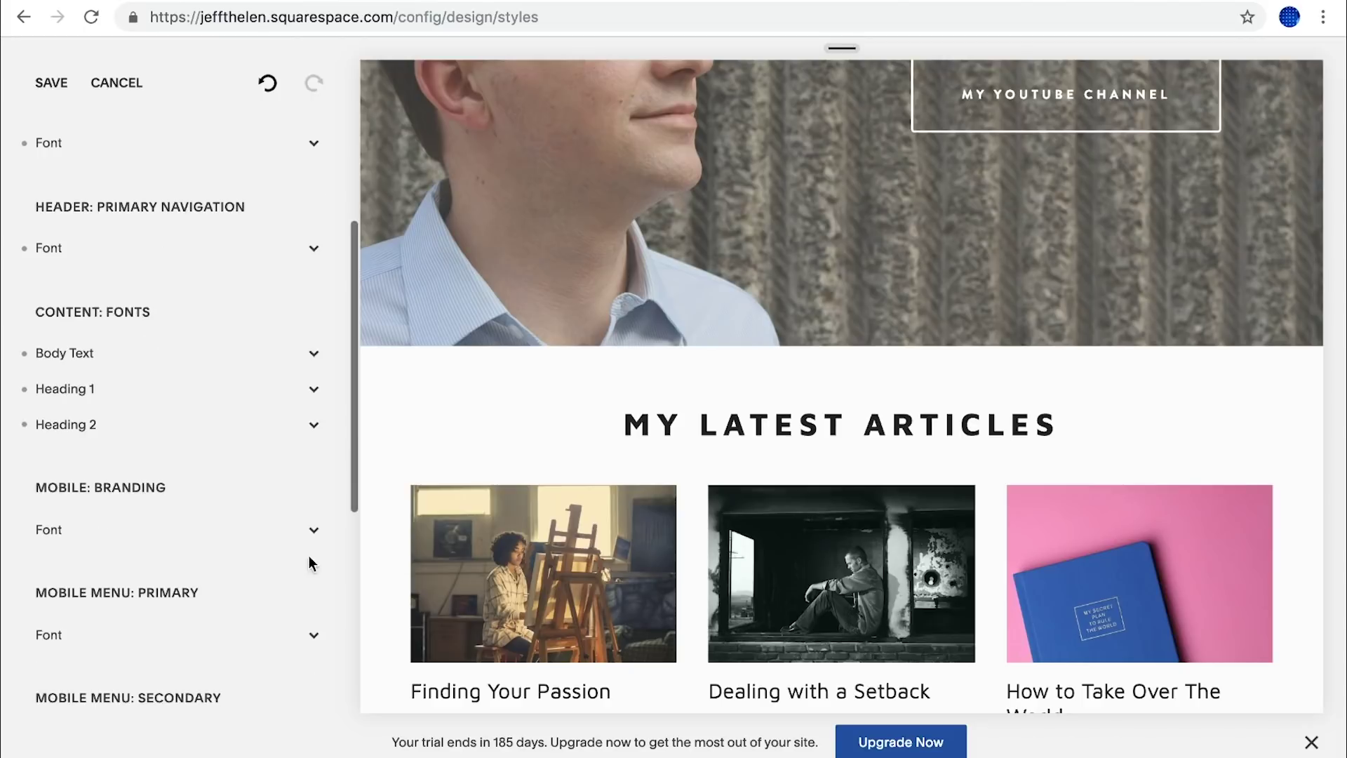
scroll(73, 113, "up", 6)
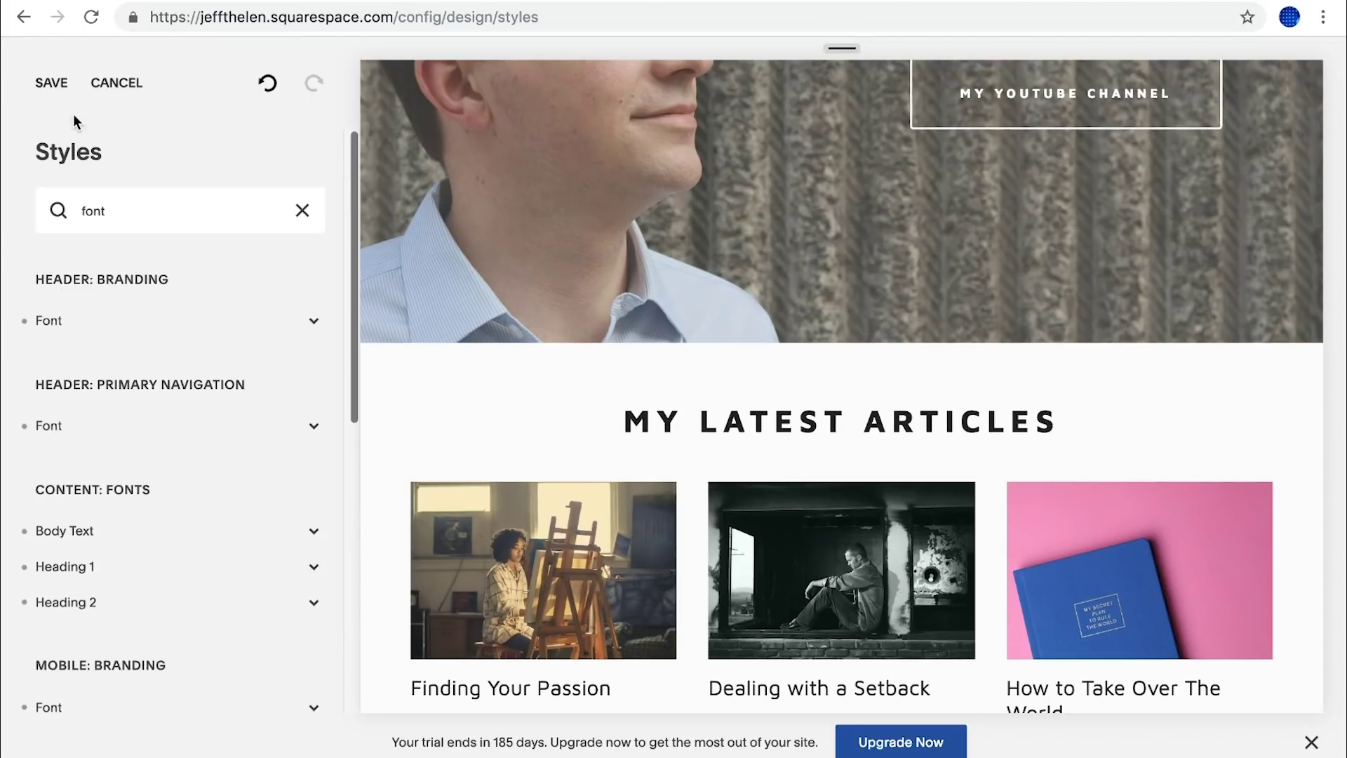
left_click(51, 84)
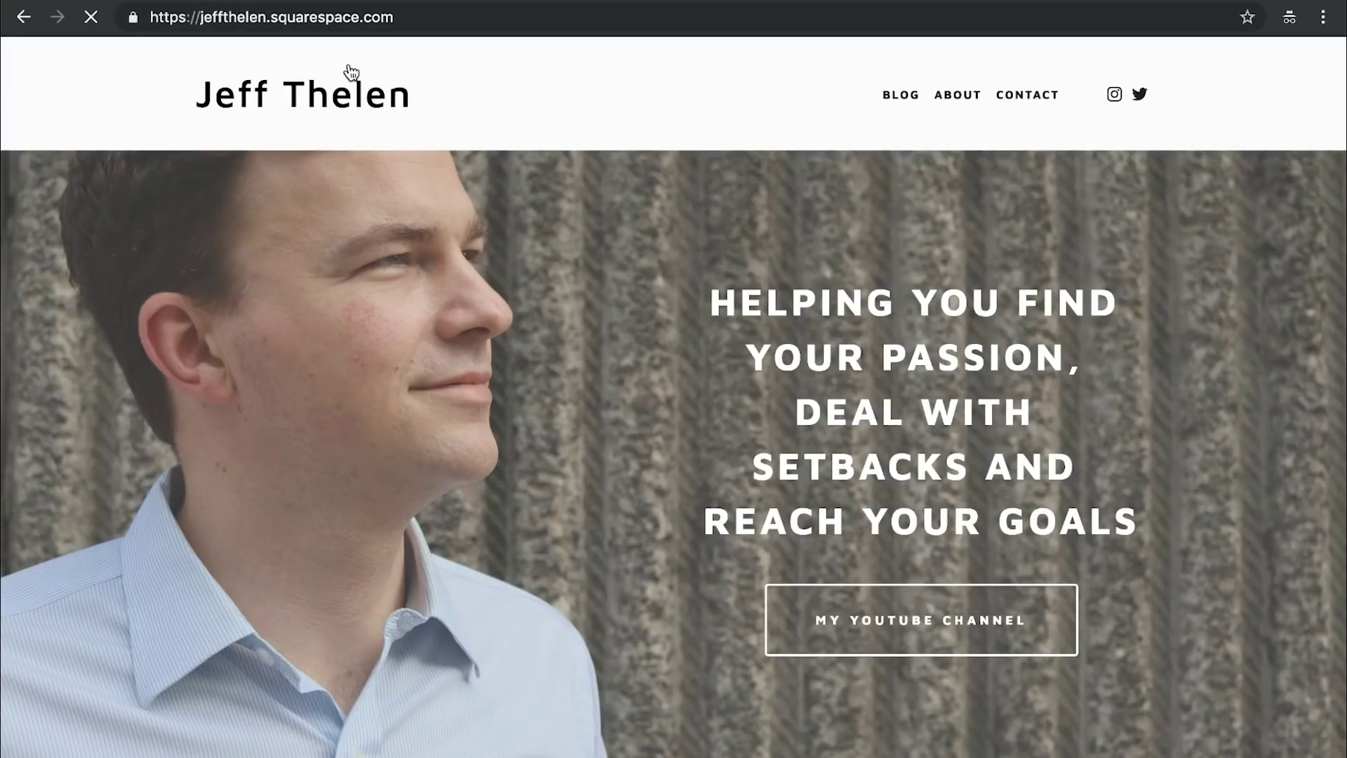
Review the fonts and headings on the live homepage from the banner through the articles, newsletter, video and Instagram sections to the footer.
scroll(786, 364, "down", 1)
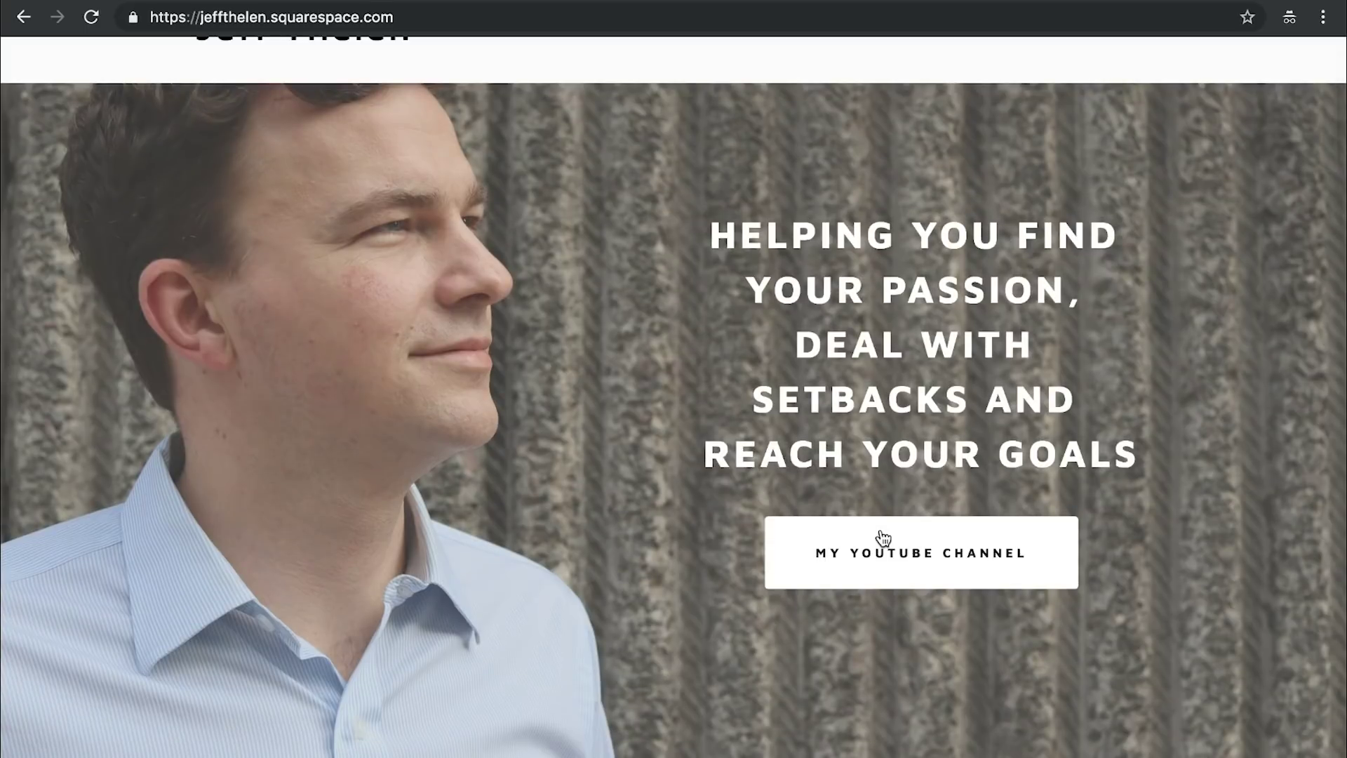
scroll(772, 513, "down", 4)
scroll(555, 499, "down", 4)
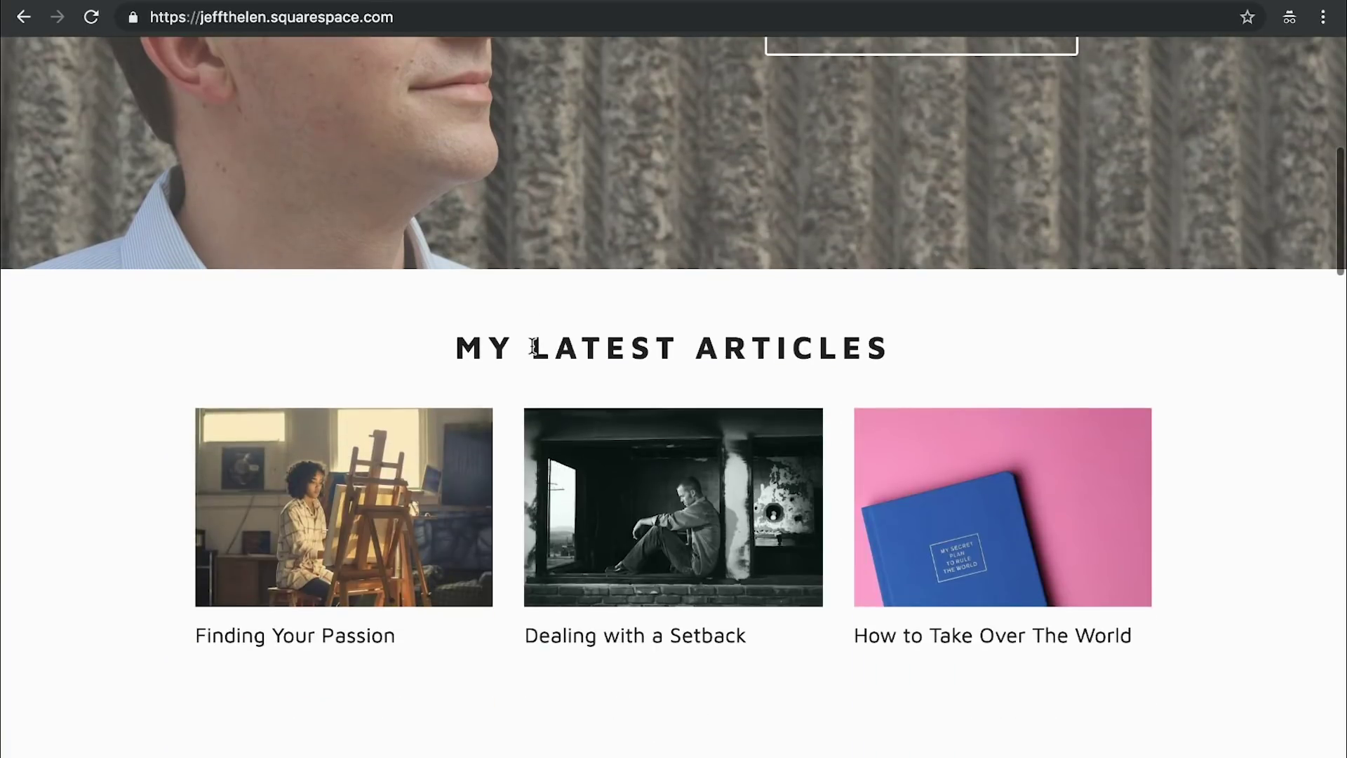
left_click_drag(528, 347, 916, 353)
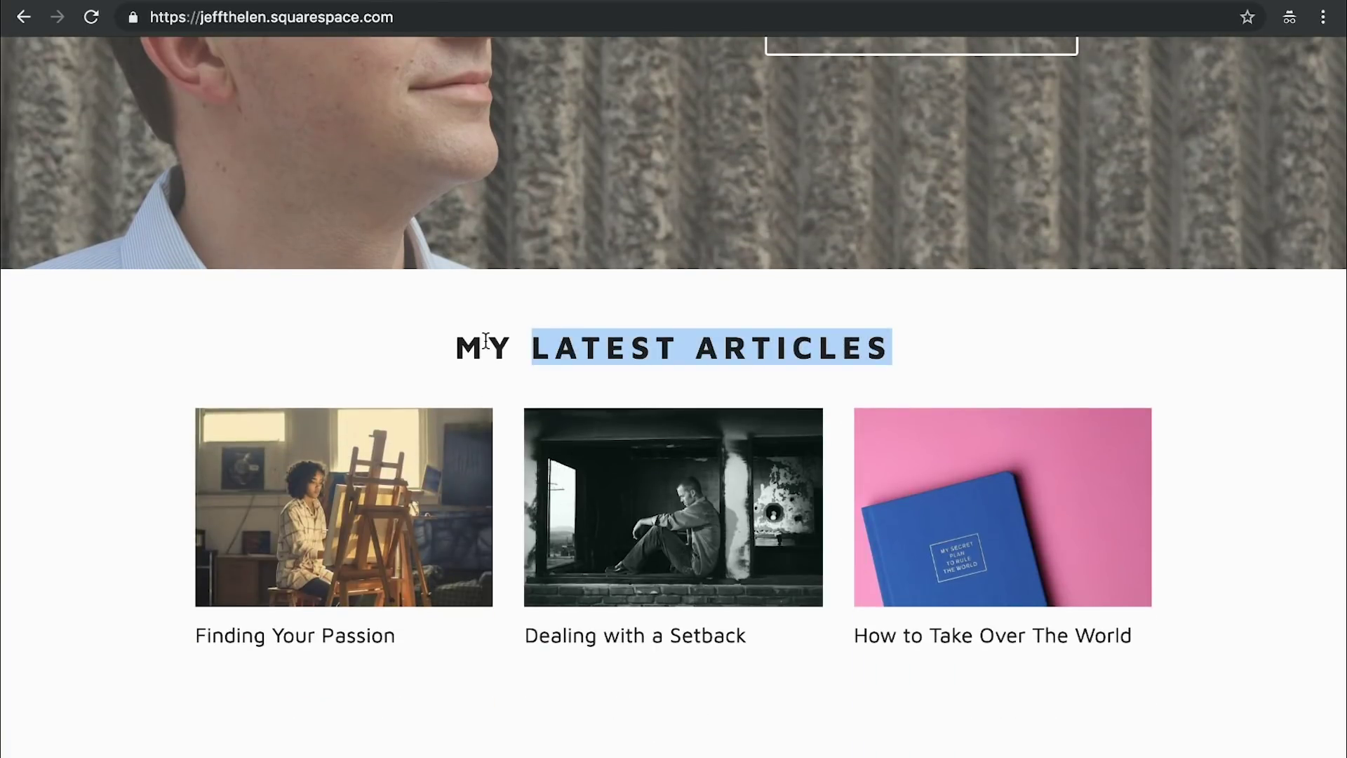
scroll(553, 414, "down", 15)
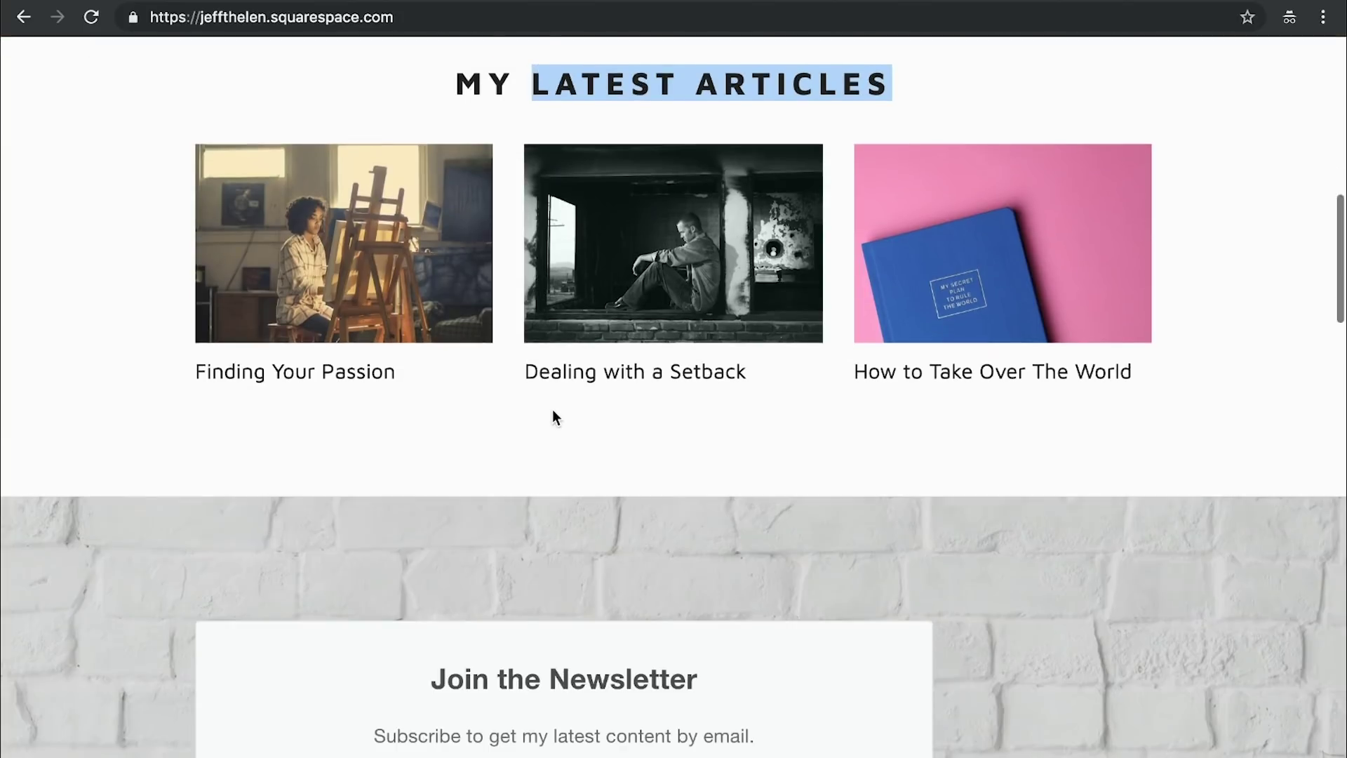
scroll(553, 409, "down", 8)
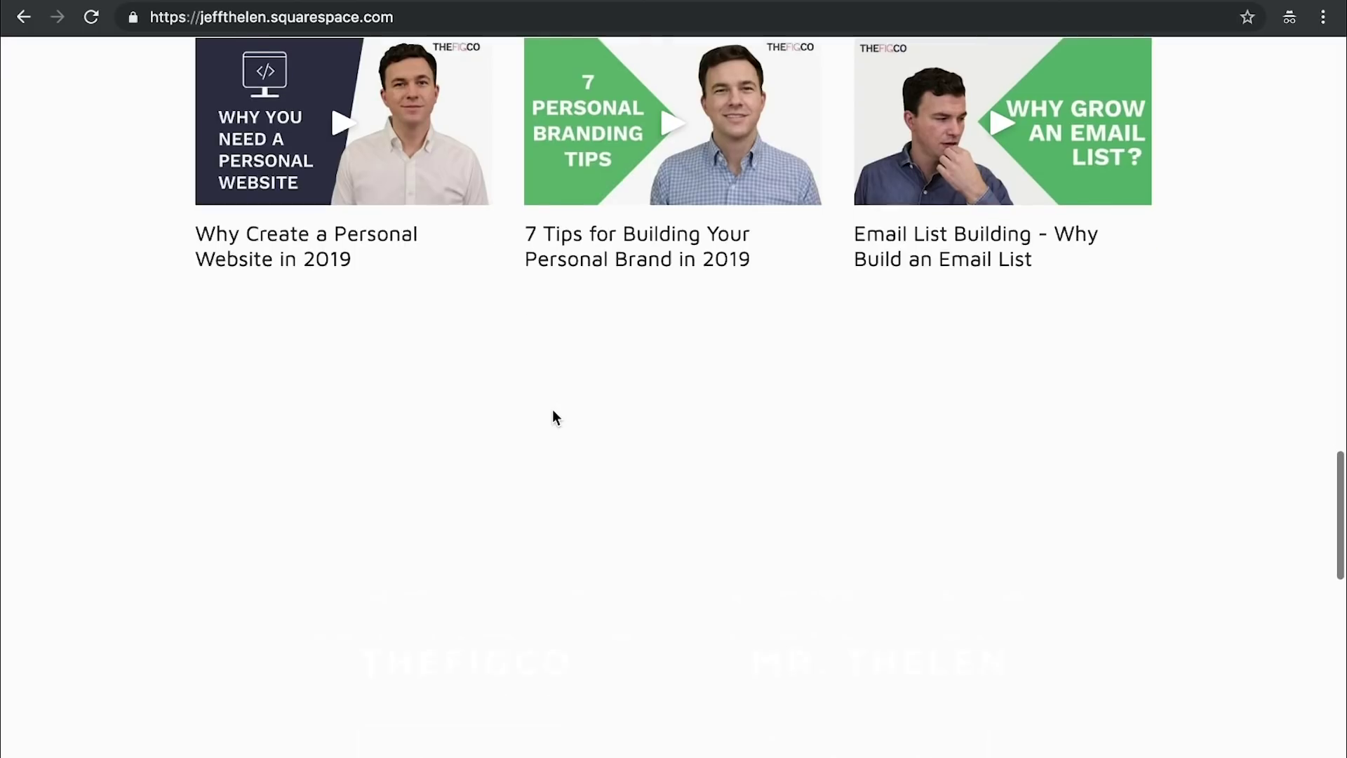
scroll(507, 223, "up", 5)
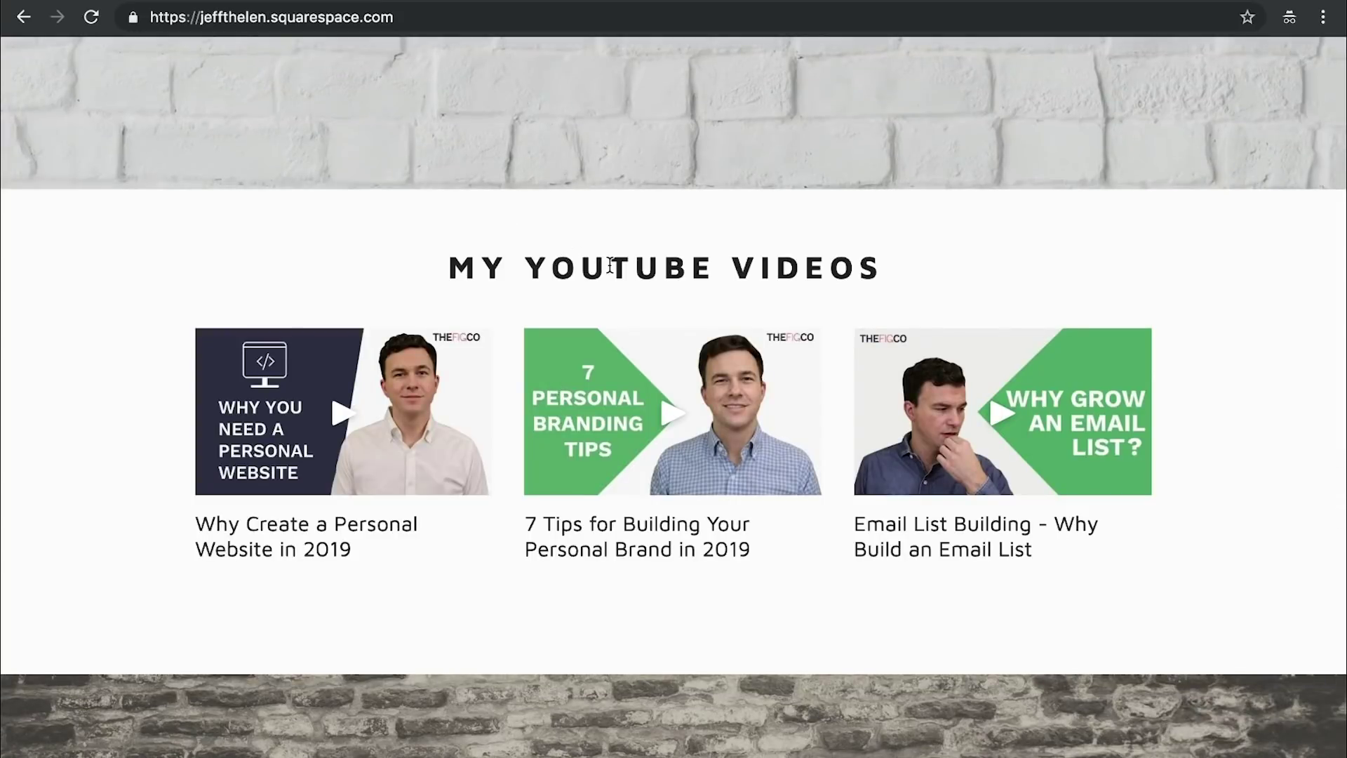
scroll(609, 264, "down", 18)
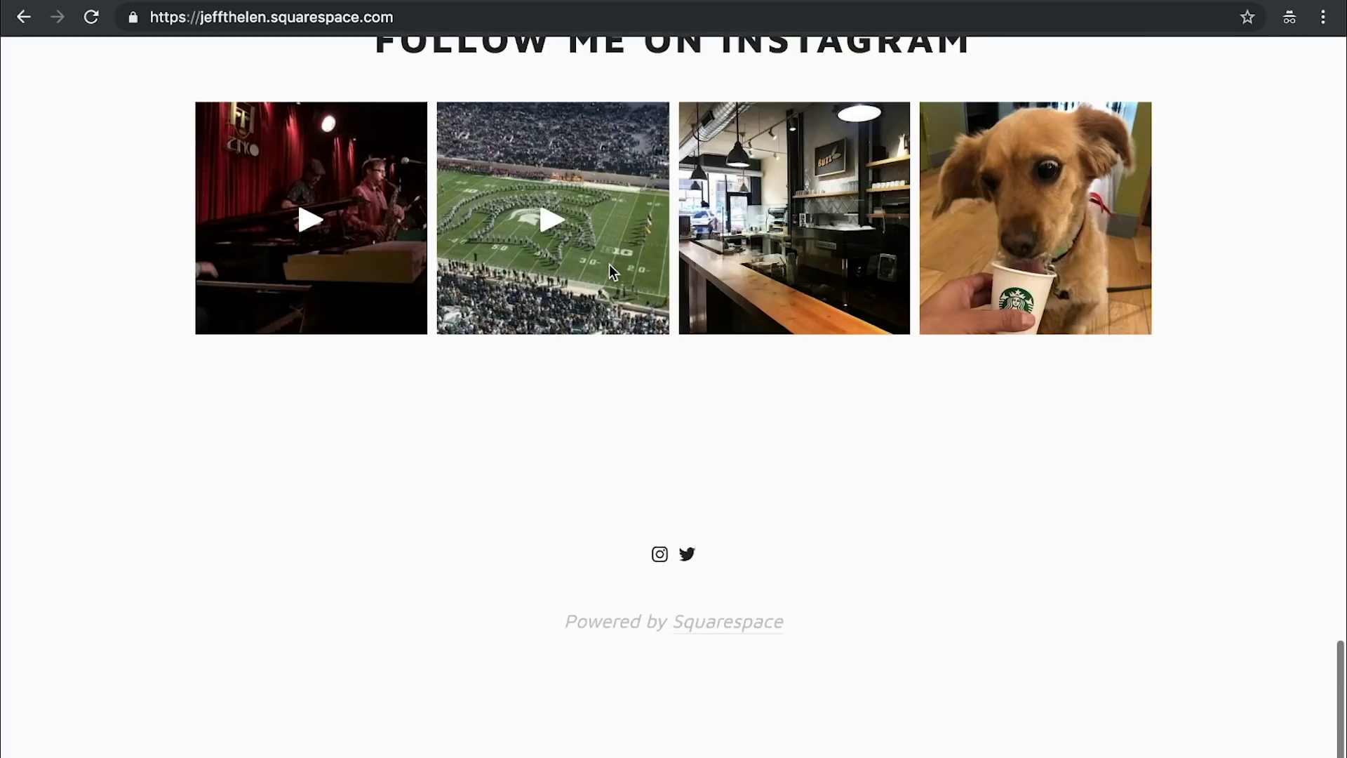
scroll(411, 306, "up", 10)
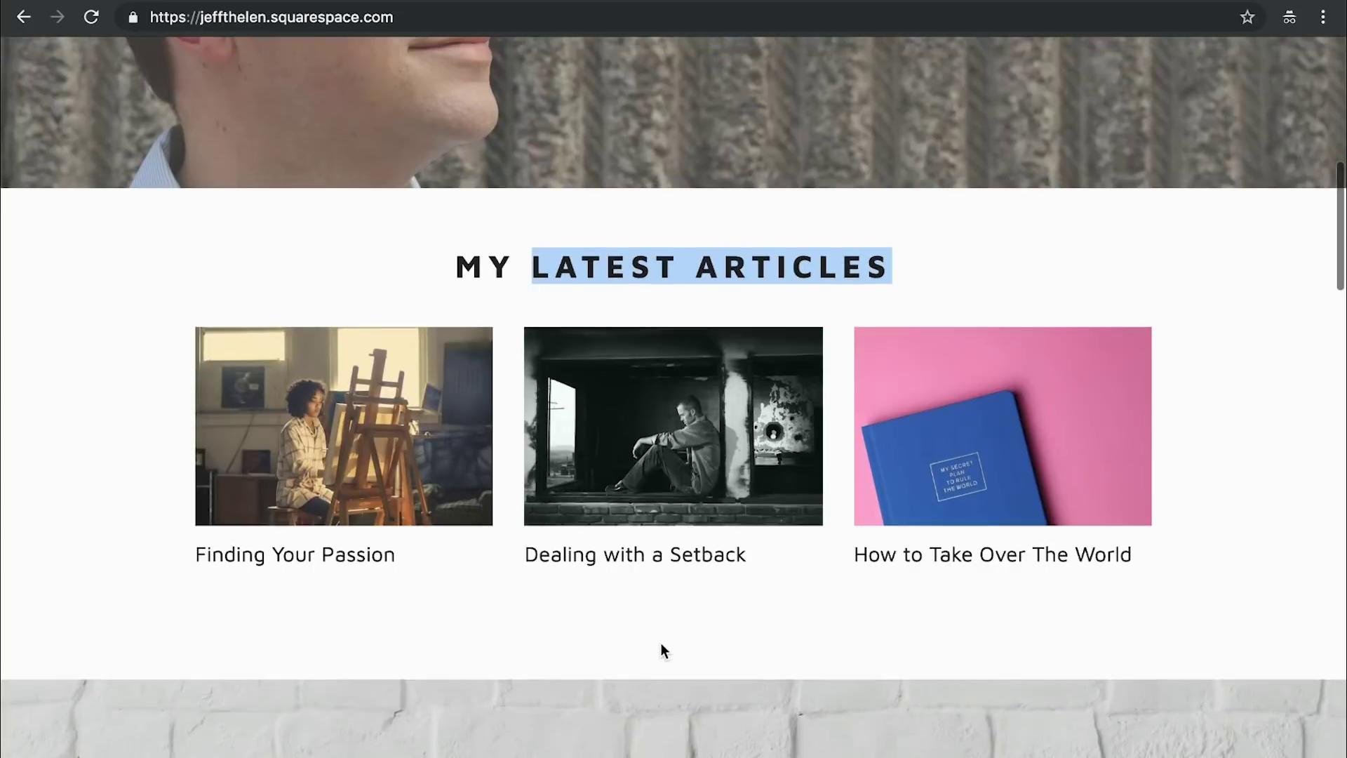
left_click(933, 283)
scroll(934, 281, "up", 10)
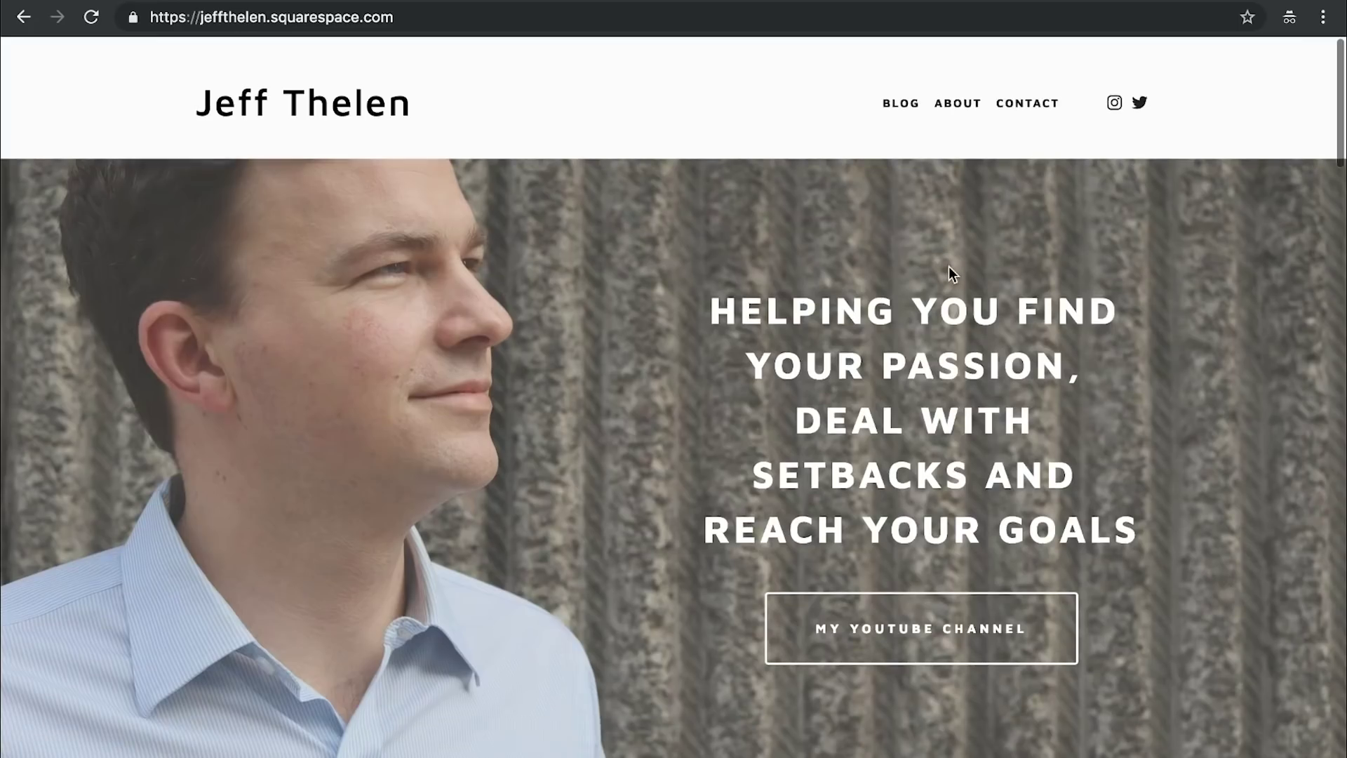